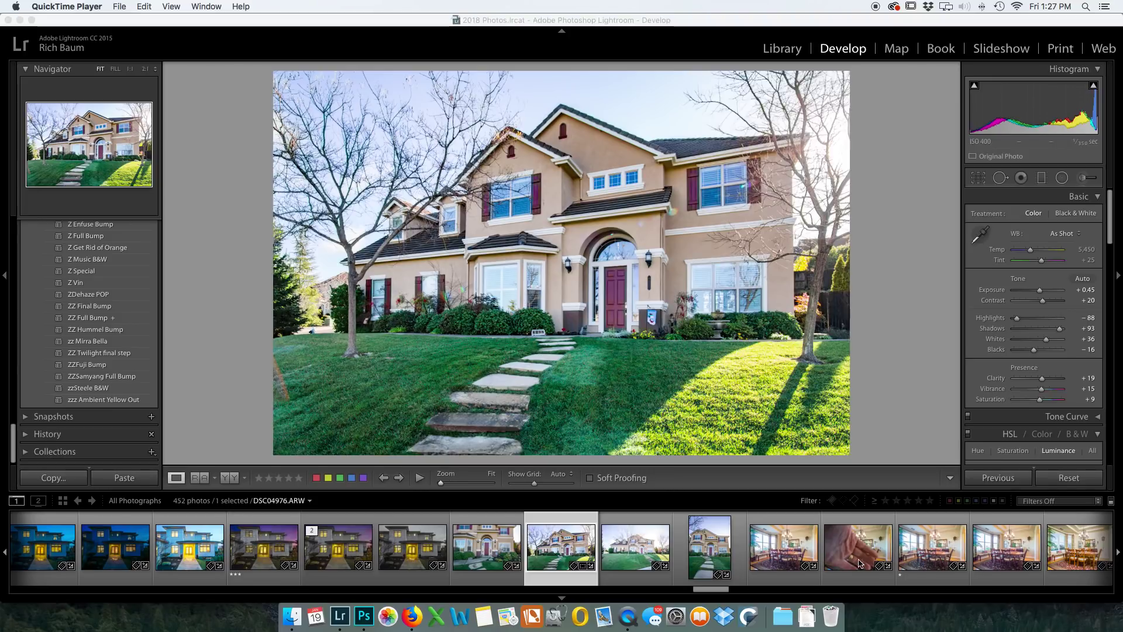
- Switch to Lightroom and open the ambient dining-room photo DSC04981 in the Develop module
click(922, 547)
click(922, 547)
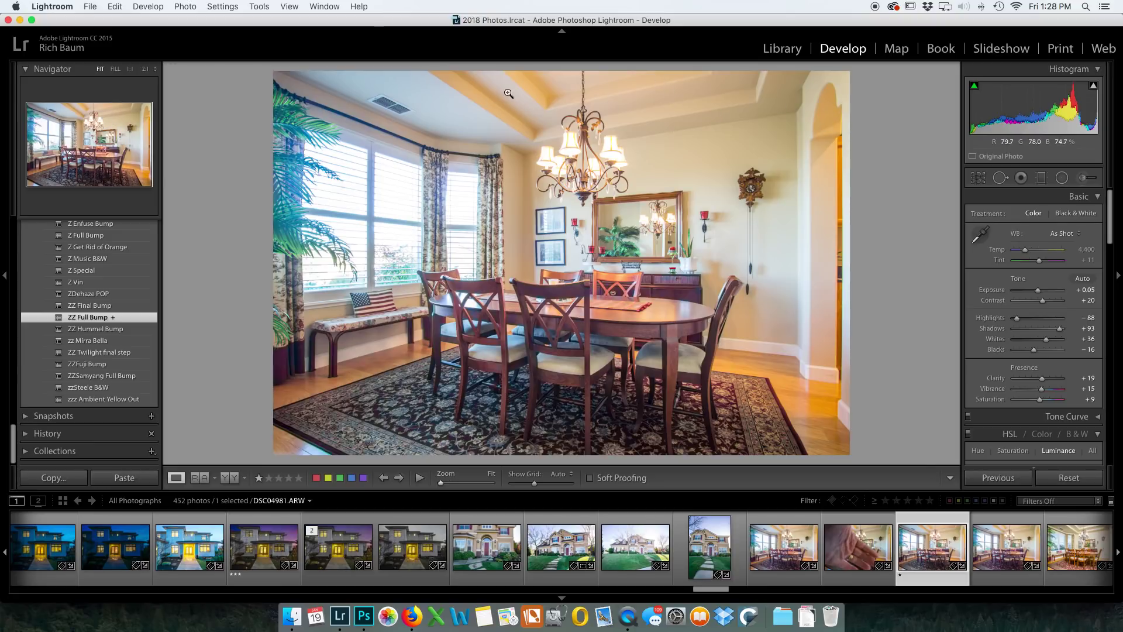
- Apply the zzz Ambient Yellow Out preset, check its HSL saturation values, and compare before/after
click(97, 400)
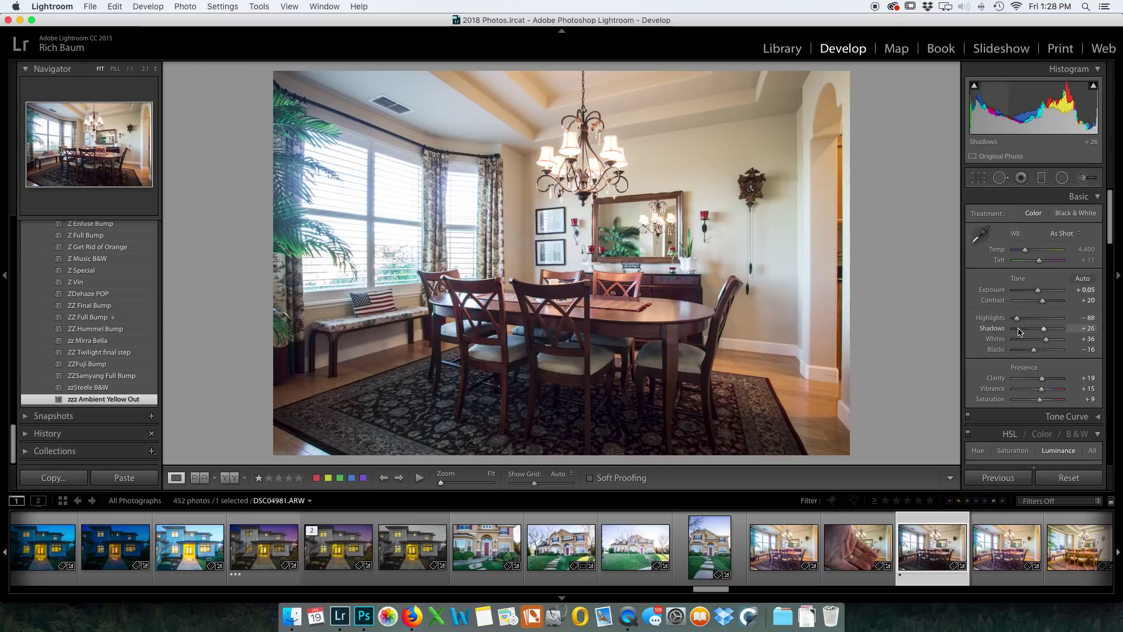
key(super+z)
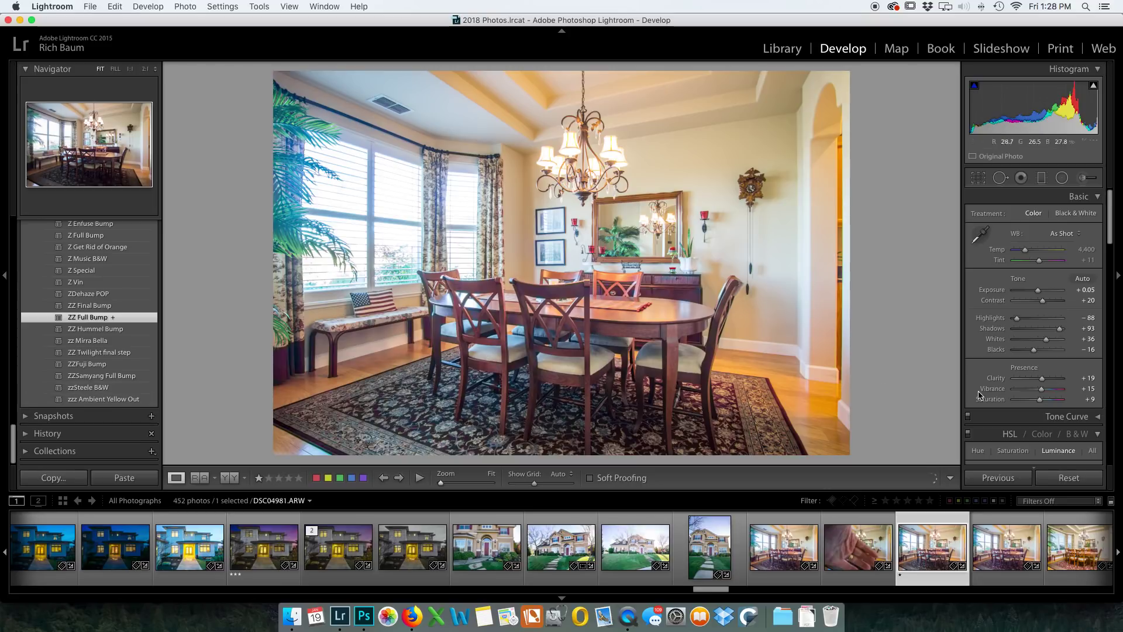
scroll(981, 396, down, 3)
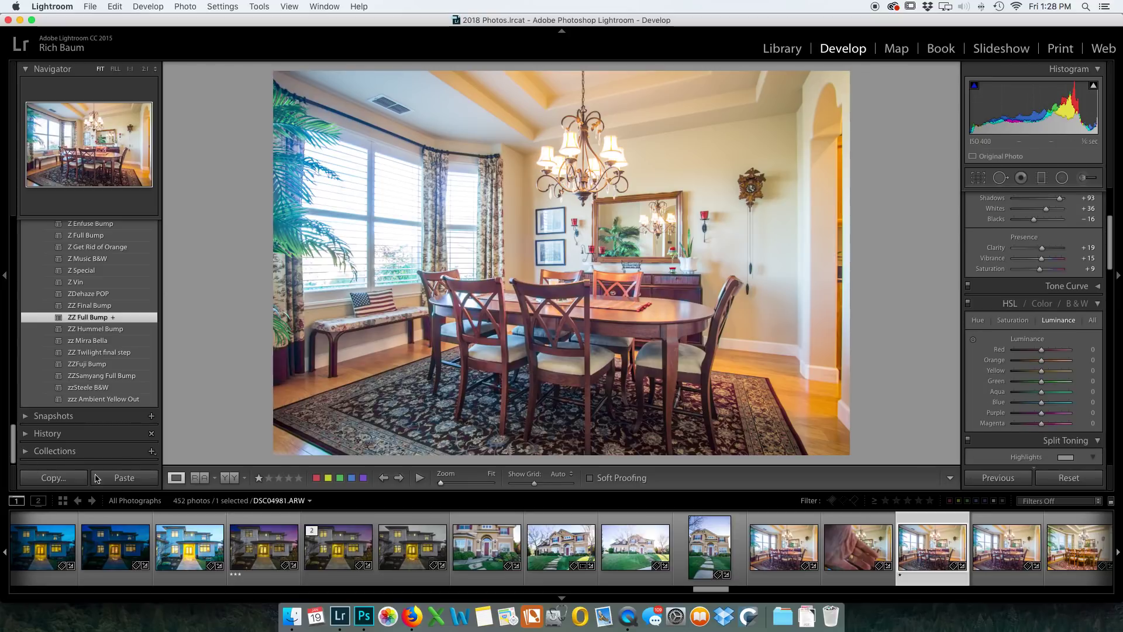
click(98, 398)
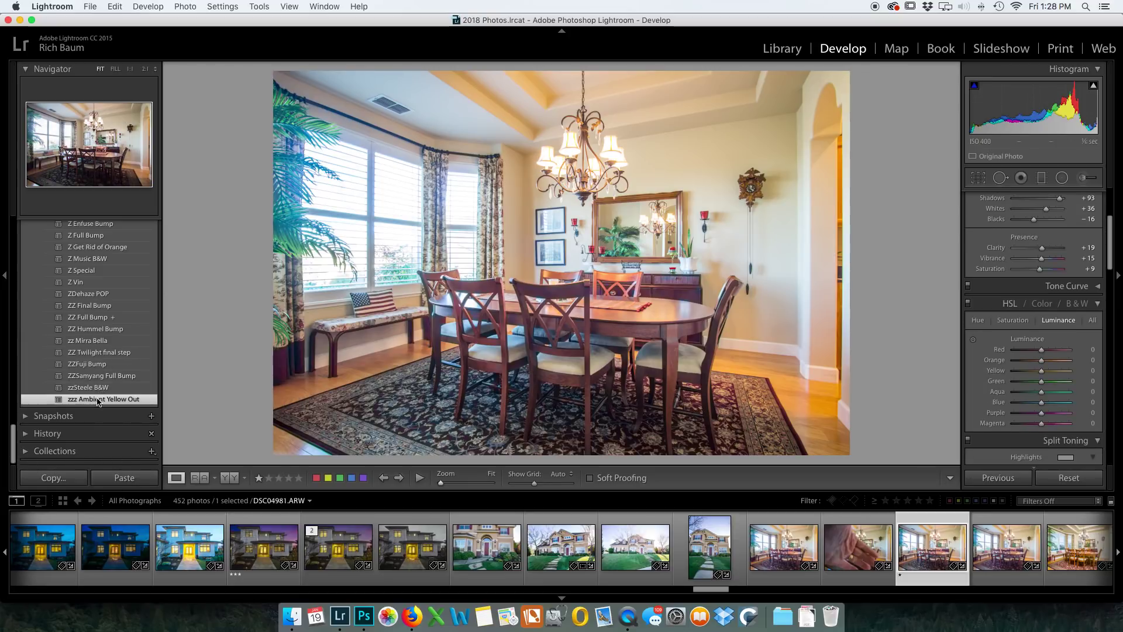
click(1013, 320)
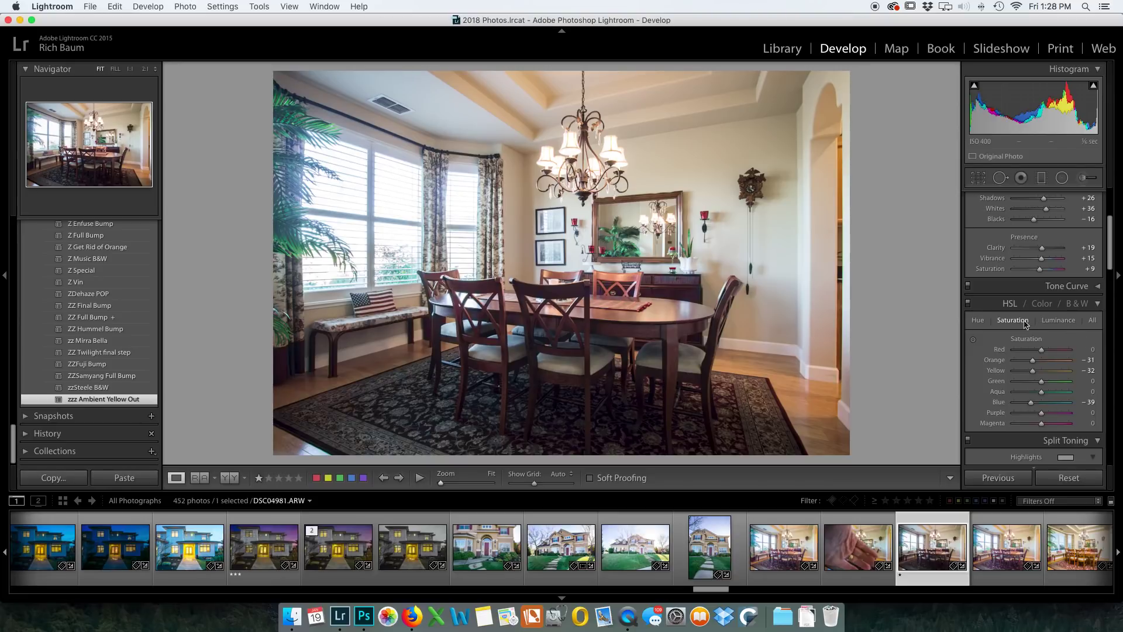
click(228, 478)
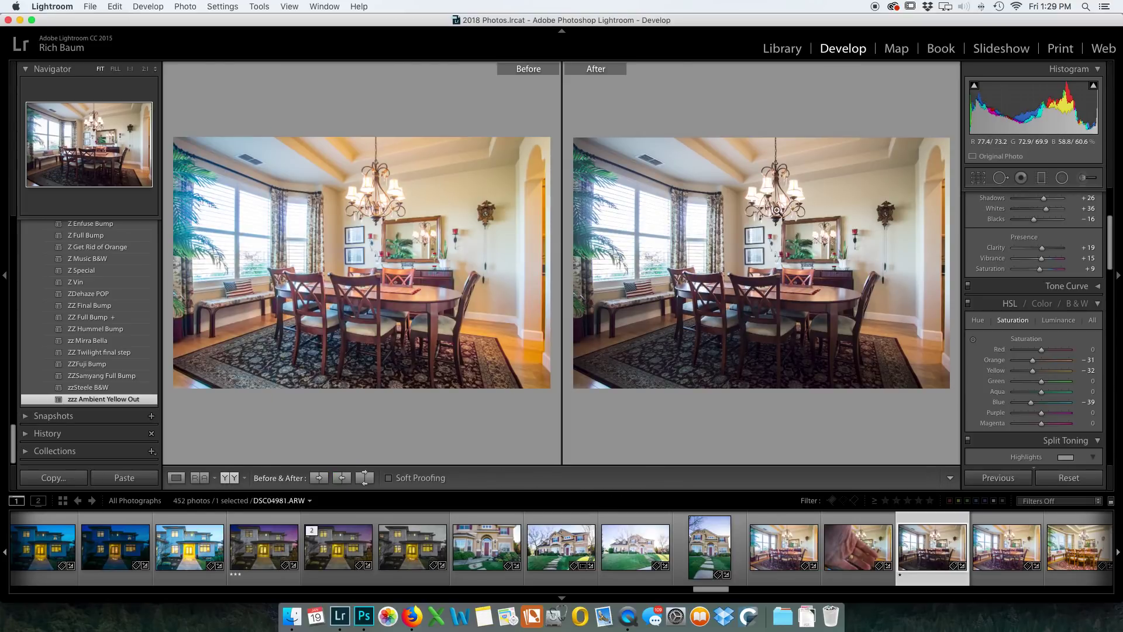
- Return to Loupe view and browse the dining-room exposures, ending on flash frame DSC04983
click(176, 478)
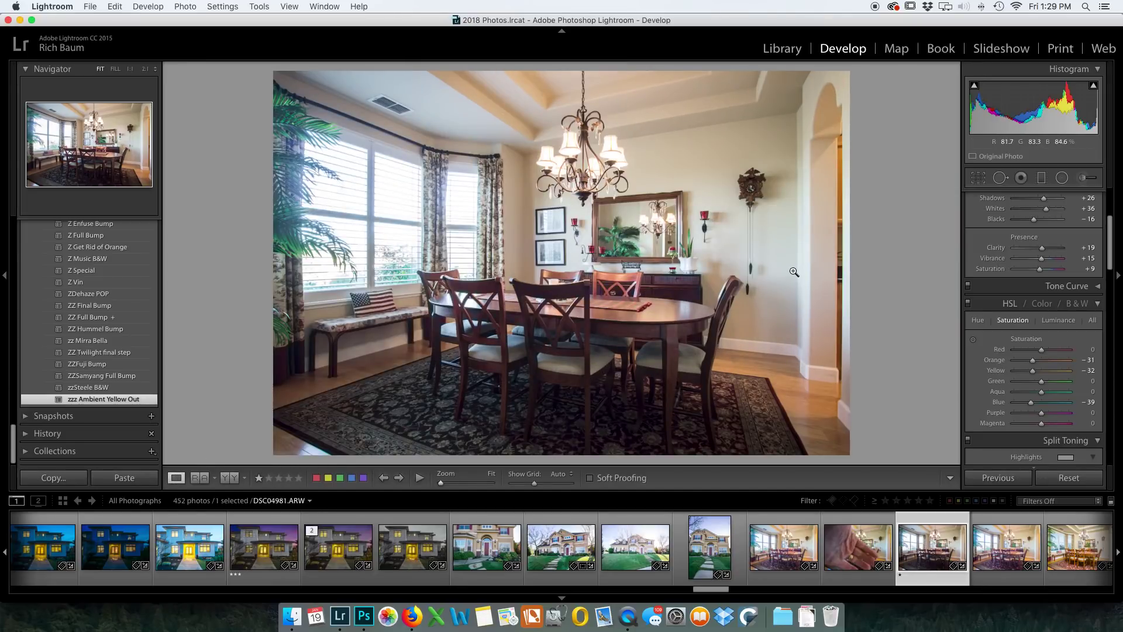
scroll(1041, 552, down, 4)
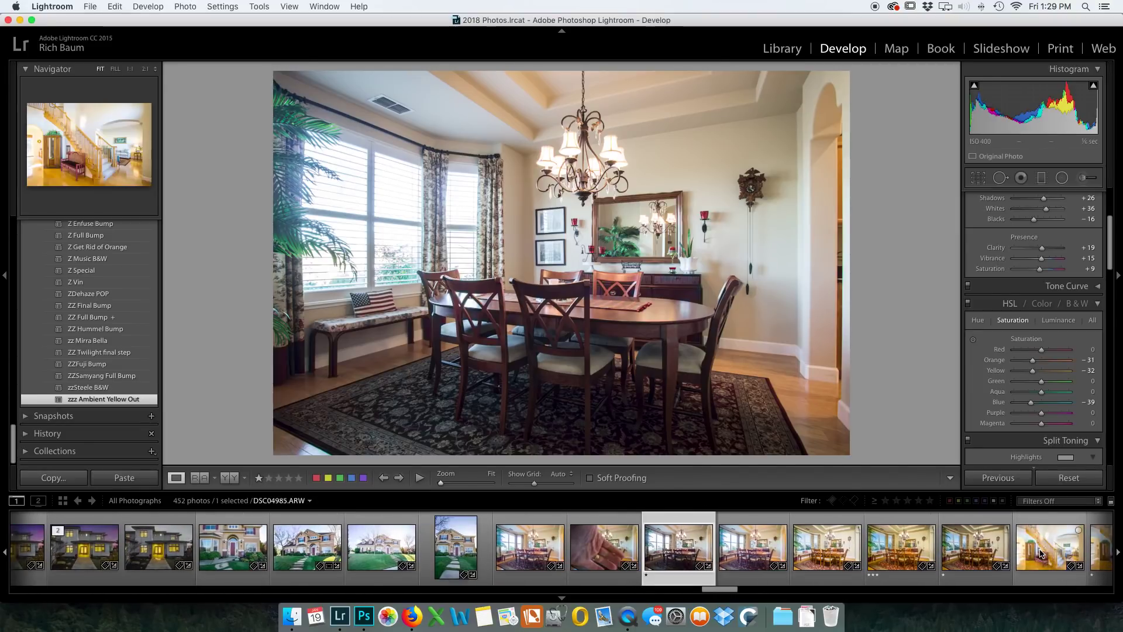
scroll(1041, 553, down, 1)
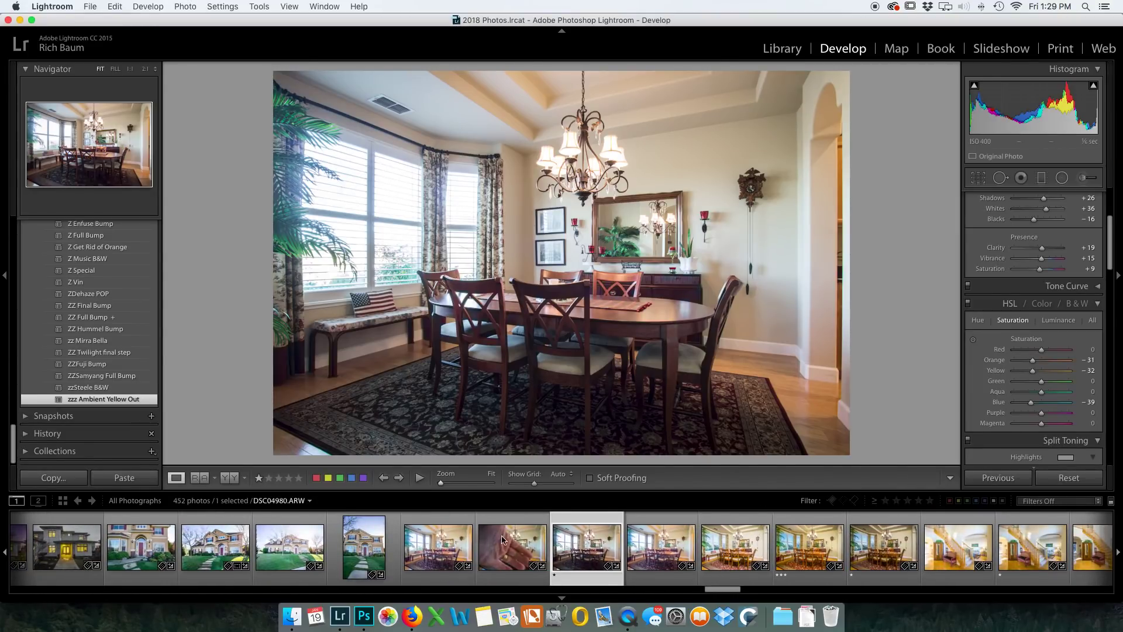
click(424, 544)
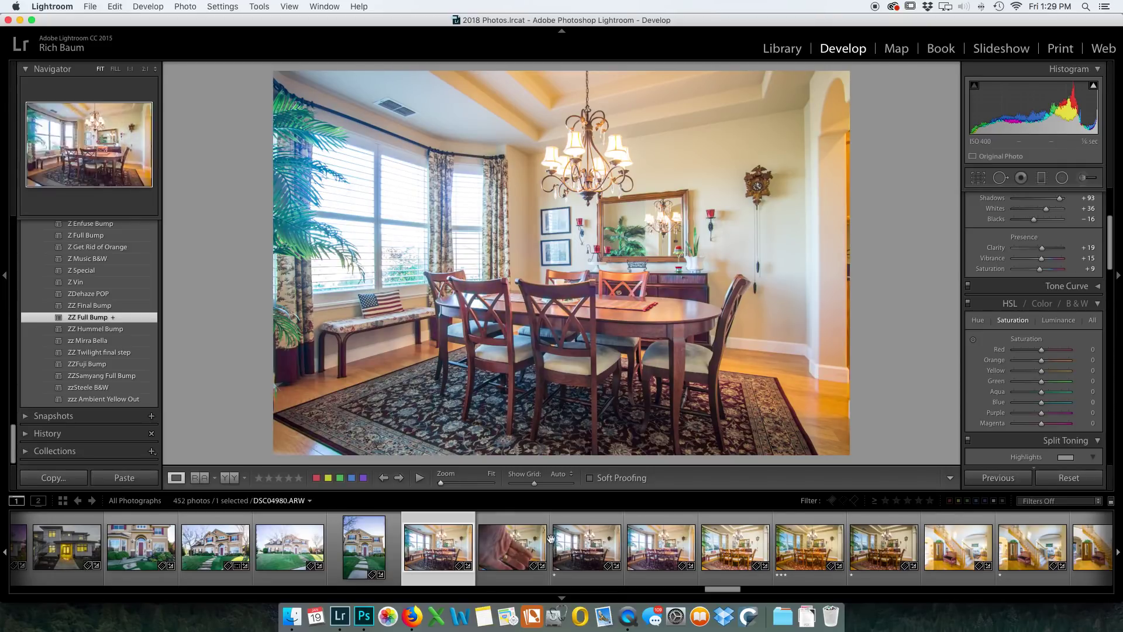
click(527, 544)
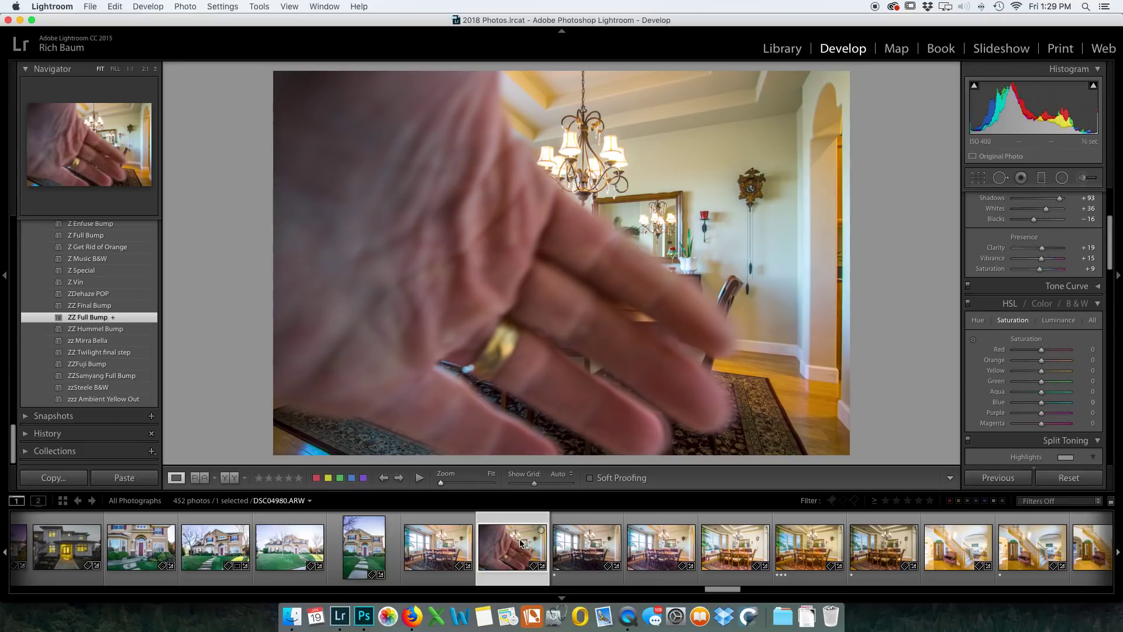
click(584, 536)
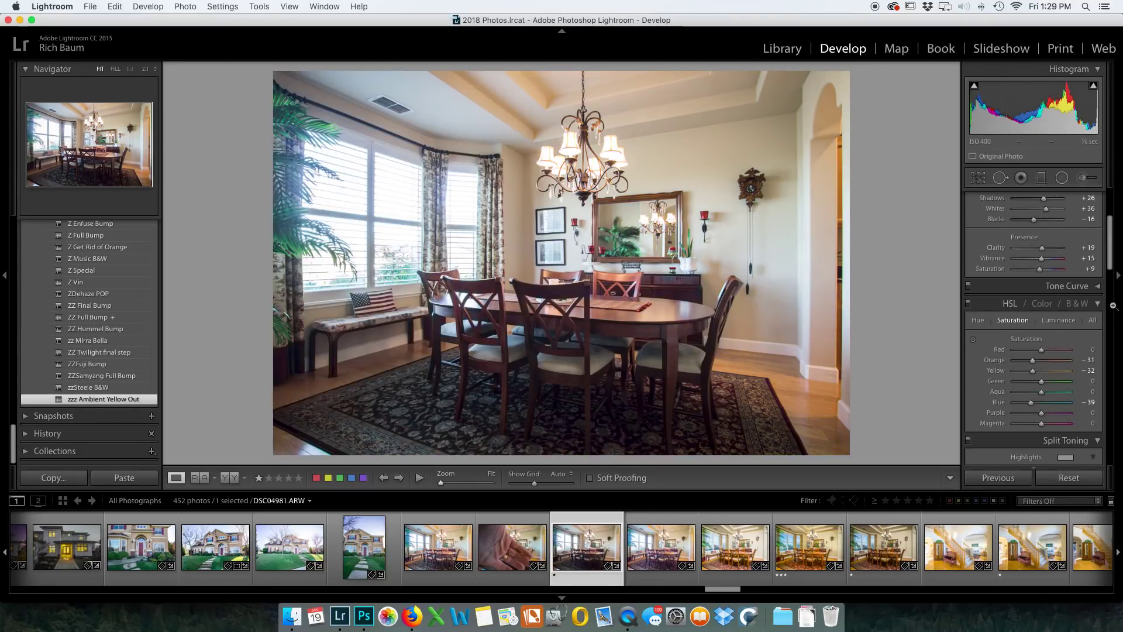
scroll(1052, 211, up, 5)
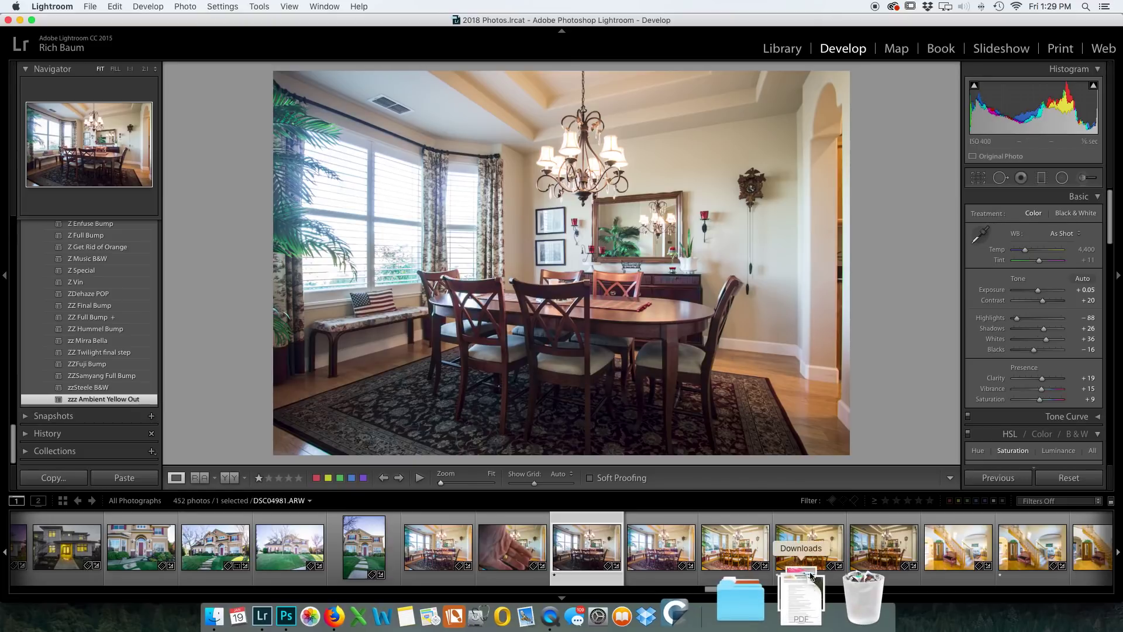
click(735, 563)
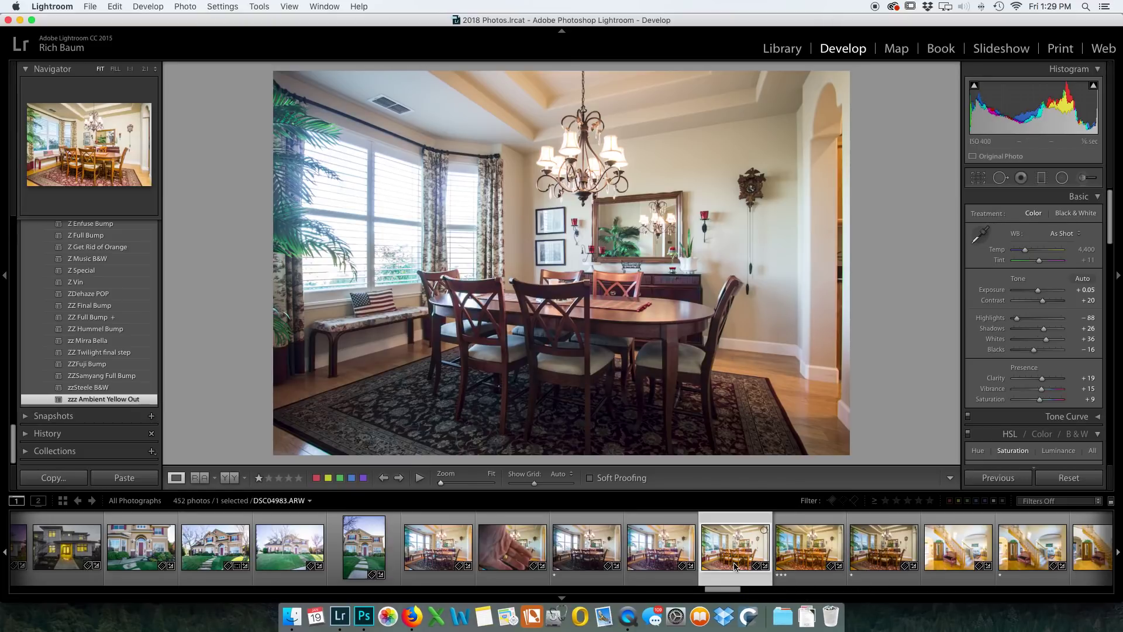
- Give flash shot DSC04984 a one-star rating and add ambient DSC04981 to the selection
click(876, 553)
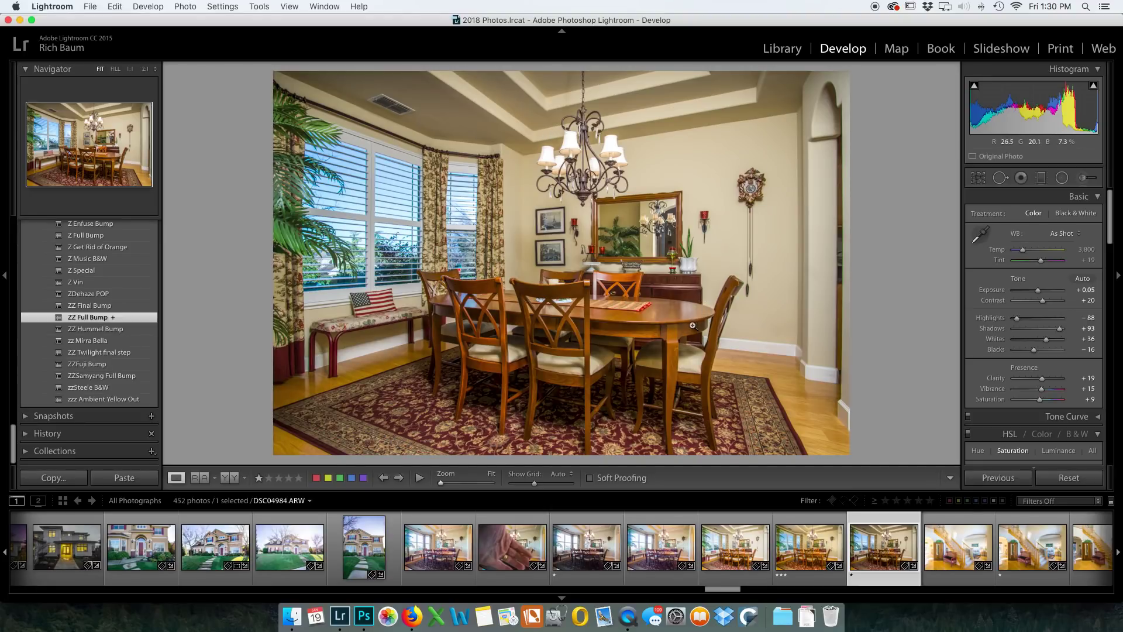
click(852, 573)
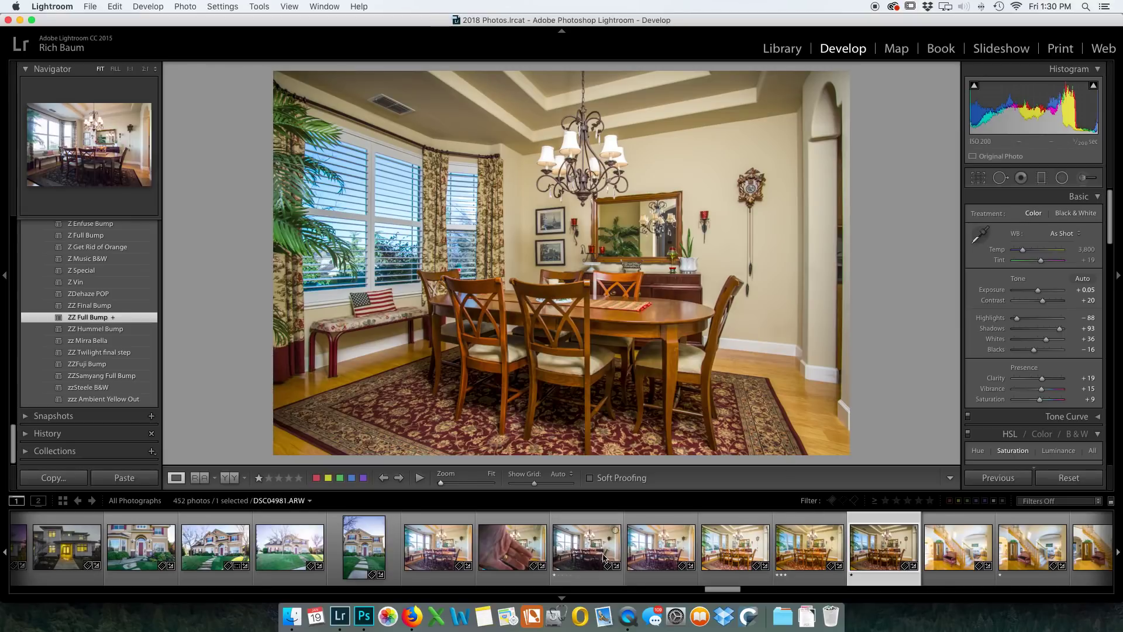
super+click(583, 547)
- Open DSC04984 and DSC04981 as layers of one Photoshop document
right_click(589, 317)
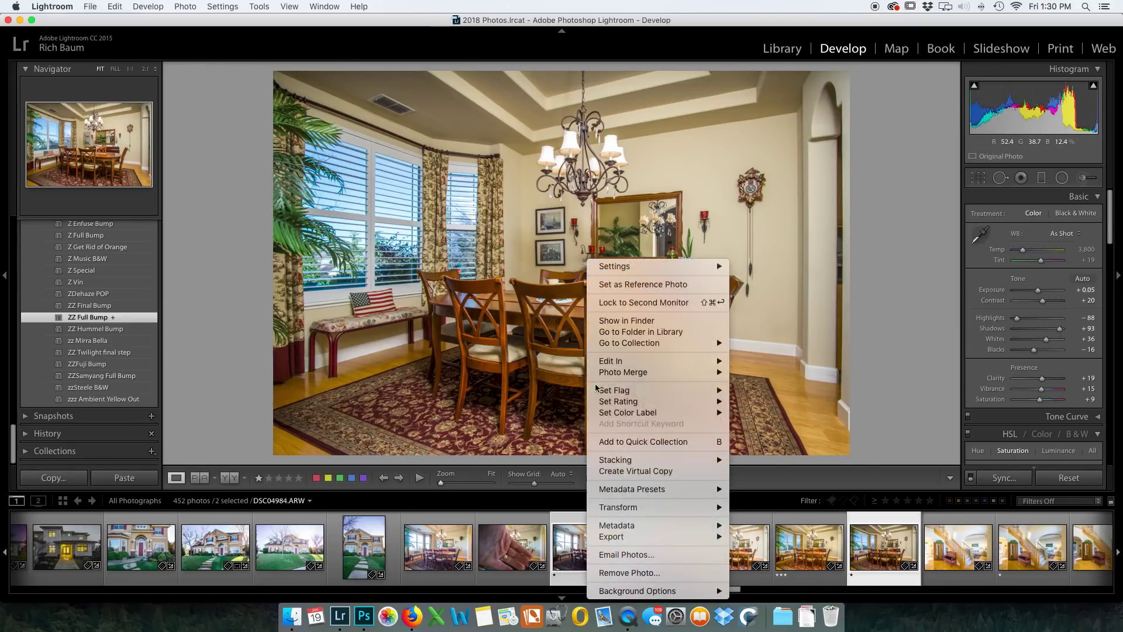
mouse_move(611, 361)
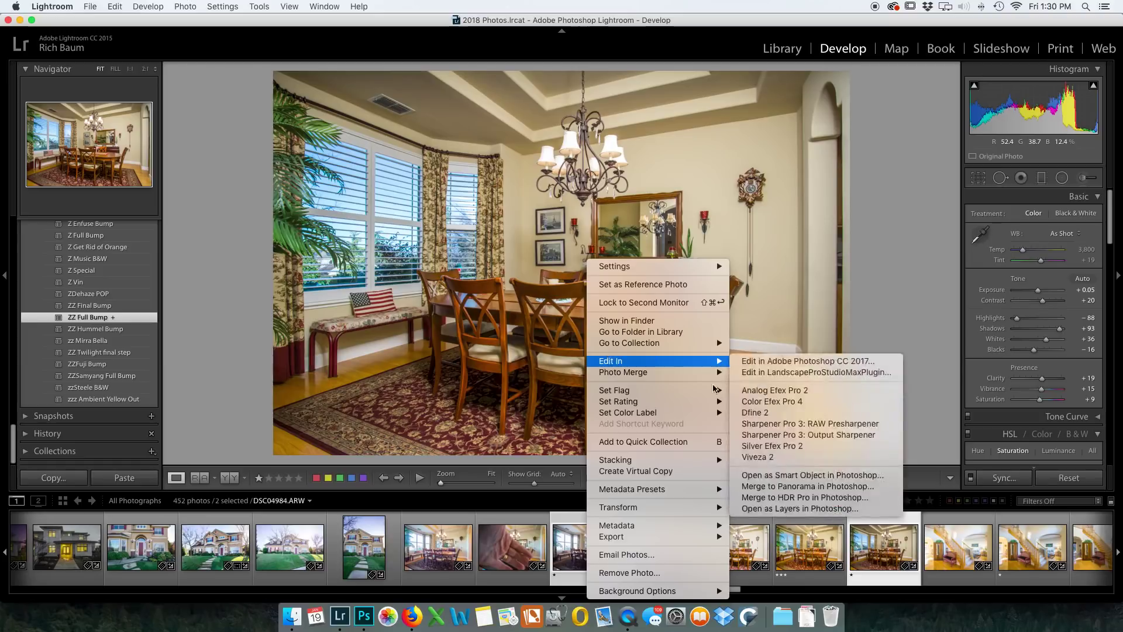
click(778, 509)
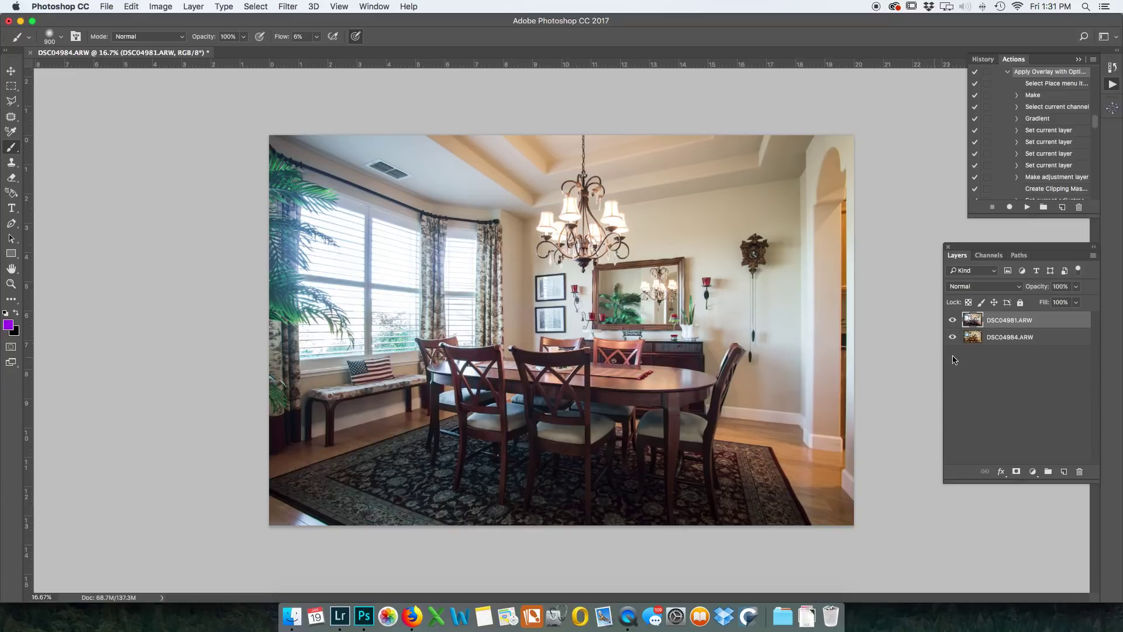
- Auto-align the DSC04984 and DSC04981 layers with Auto projection, then select the DSC04981.ARW layer
click(1015, 338)
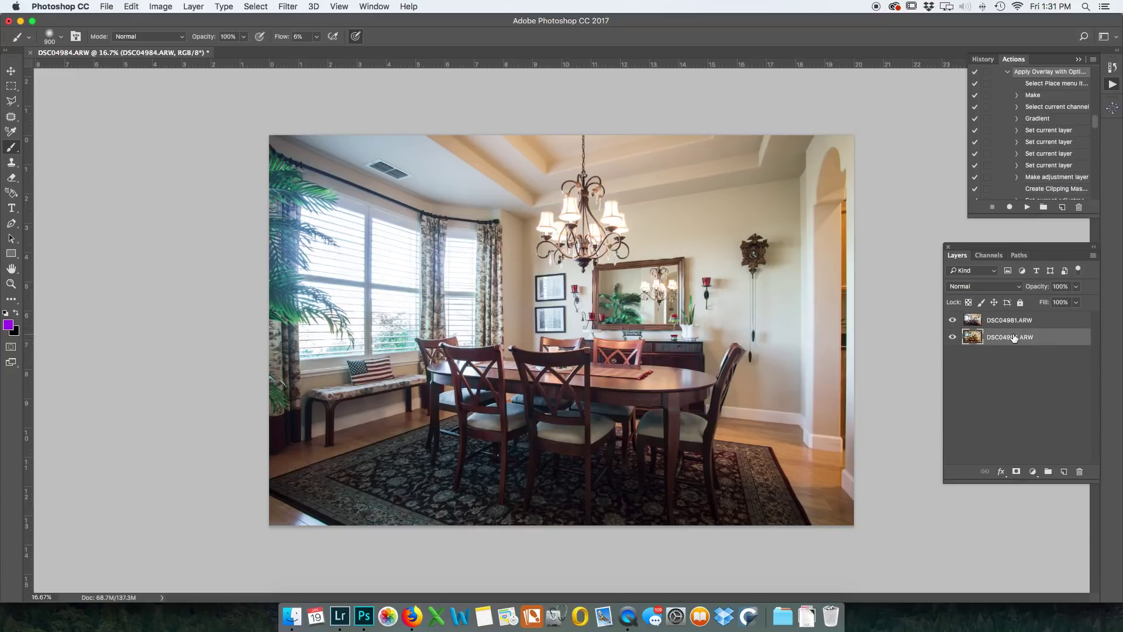
shift+click(1014, 321)
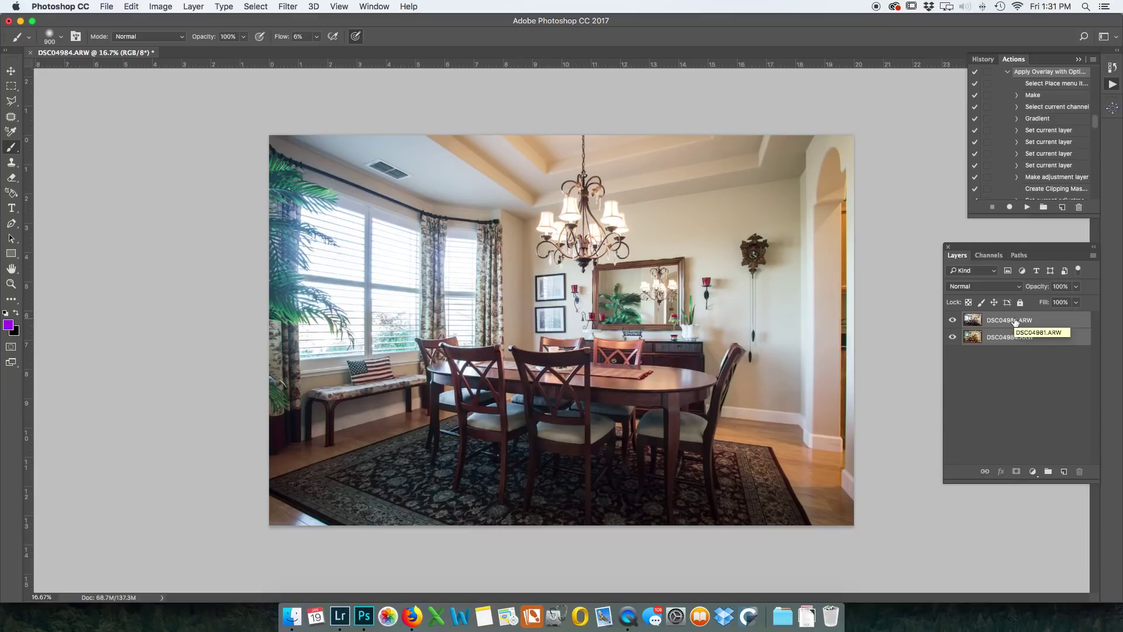
key(super+alt+shift+a)
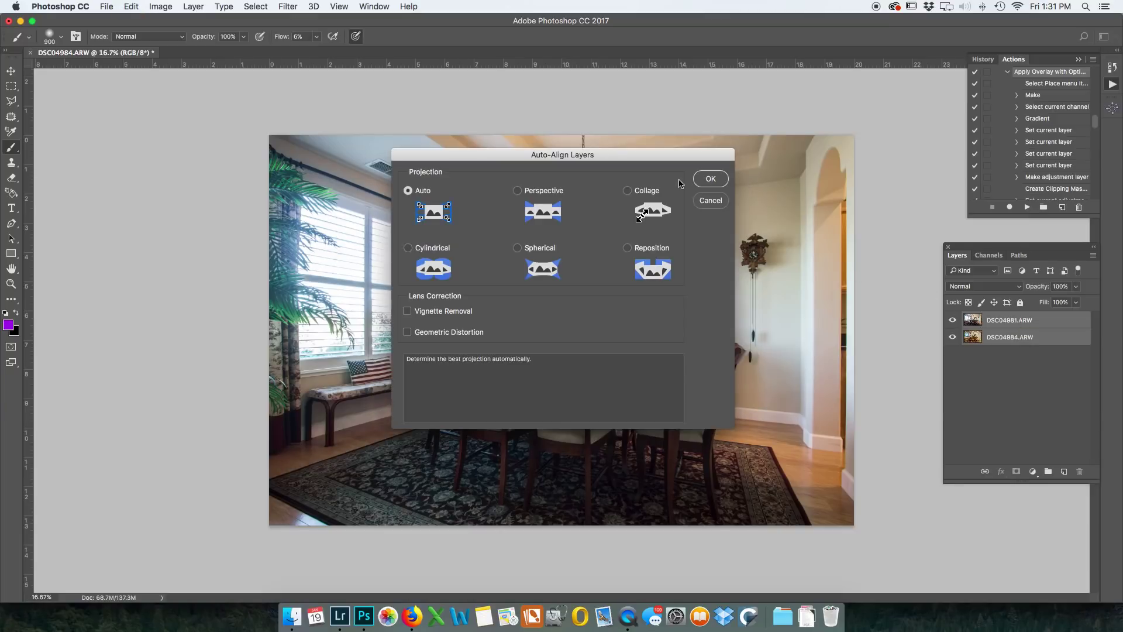
key(Return)
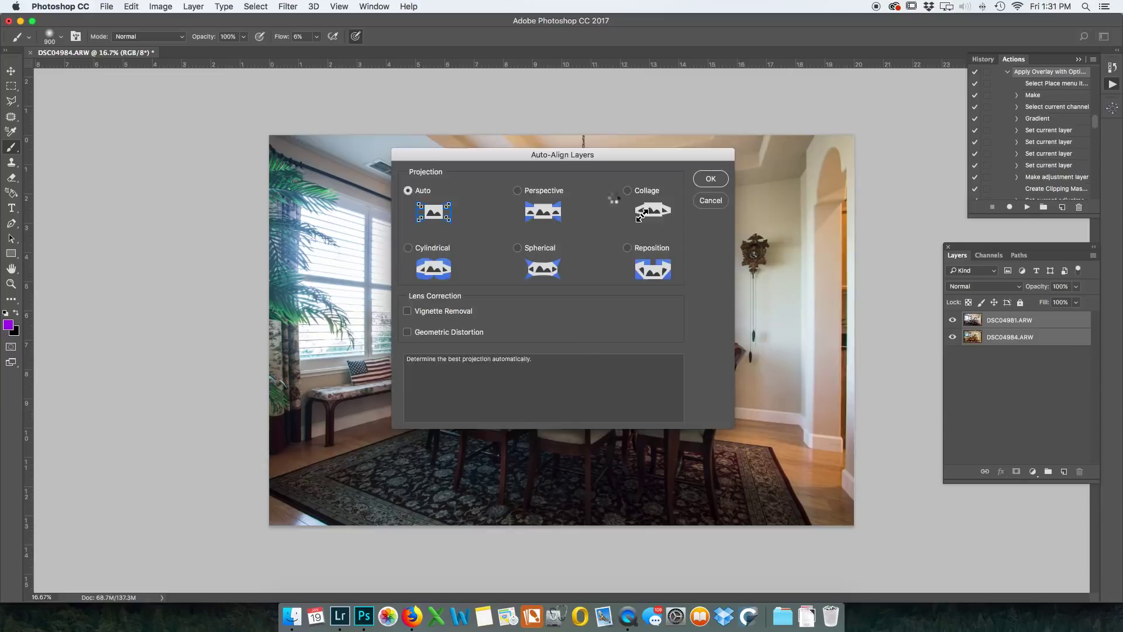
click(1019, 325)
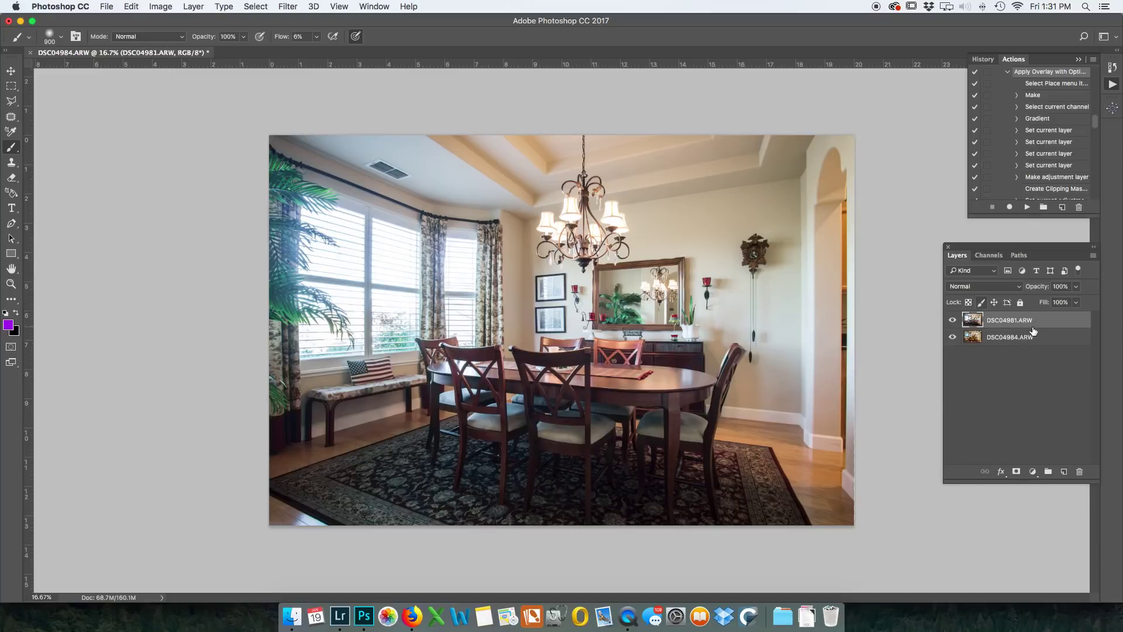
- Add a hide-all mask to the ambient layer and set a white, 0%-hardness, 1300-pixel brush
alt+click(1016, 472)
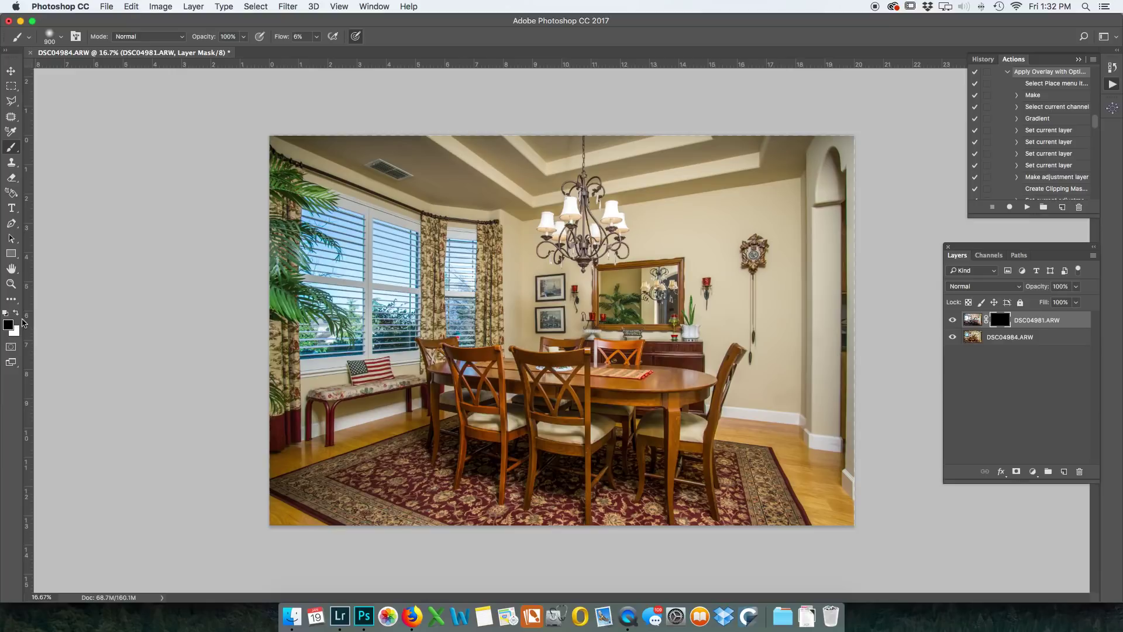
key(x)
right_click(450, 231)
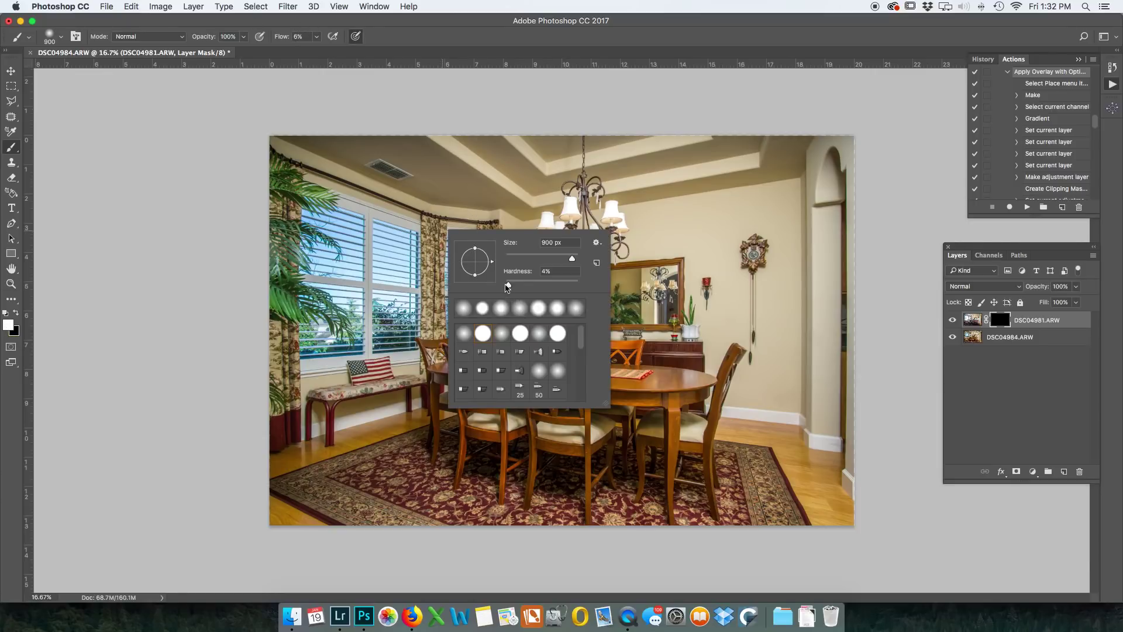
drag(508, 285, 488, 288)
key(Return)
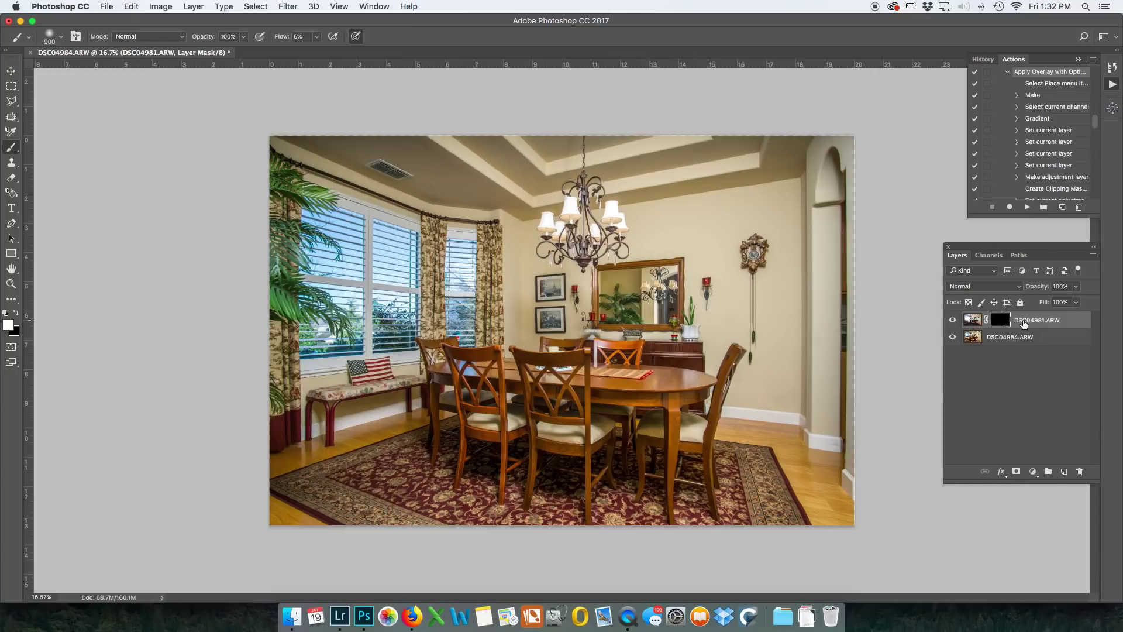
key(bracketright)
key(bracketright)
key(bracketright)
key(bracketright)
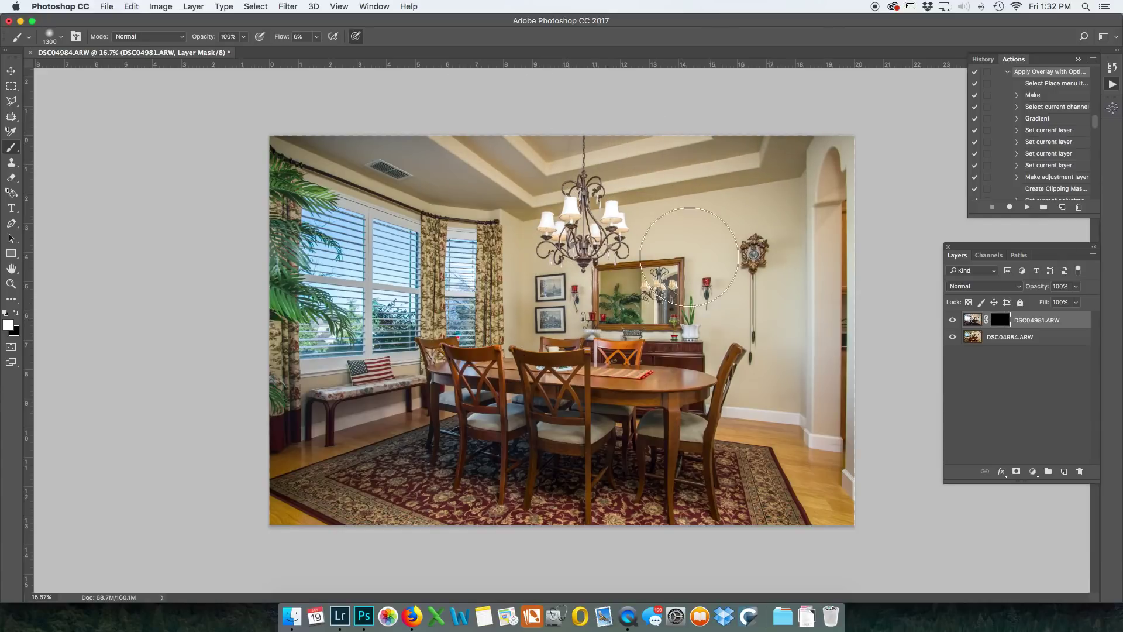
- Paint ambient light onto the wall around the clock and mirror, then save
mouse_move(841, 294)
mouse_down()
mouse_move(807, 175)
mouse_move(836, 257)
mouse_move(796, 263)
mouse_move(820, 380)
mouse_move(761, 392)
mouse_move(755, 263)
mouse_move(752, 277)
mouse_up()
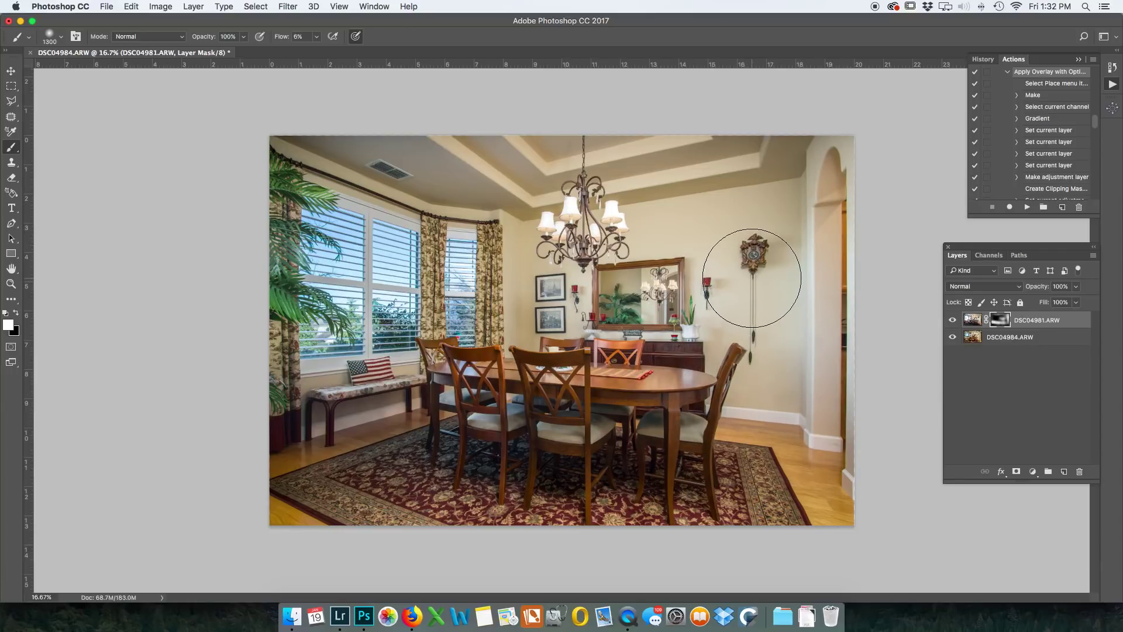
key(x)
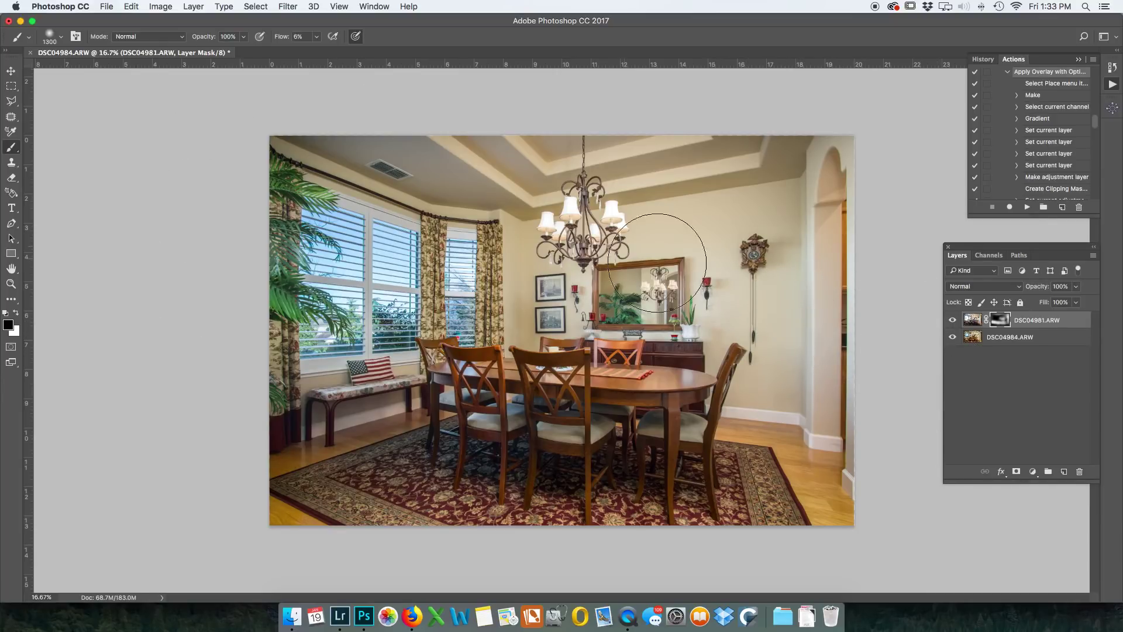
key(super+s)
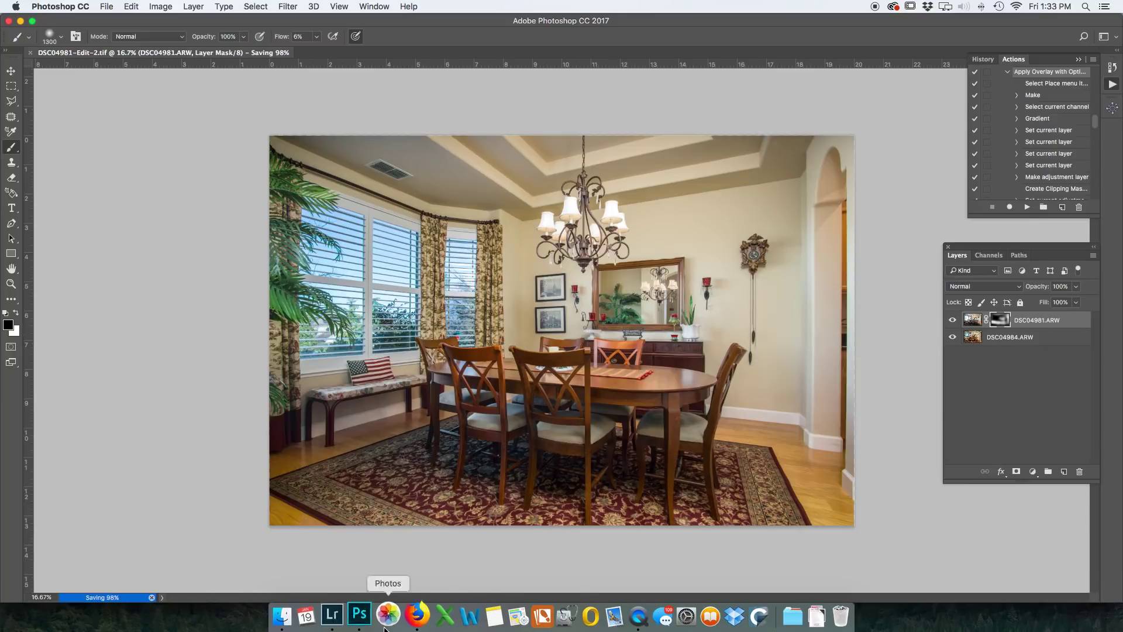
- Close the blend, reset DSC04981-Edit.tif's develop settings, and compare it with DSC04981-Edit-2.tif
key(super+w)
click(342, 608)
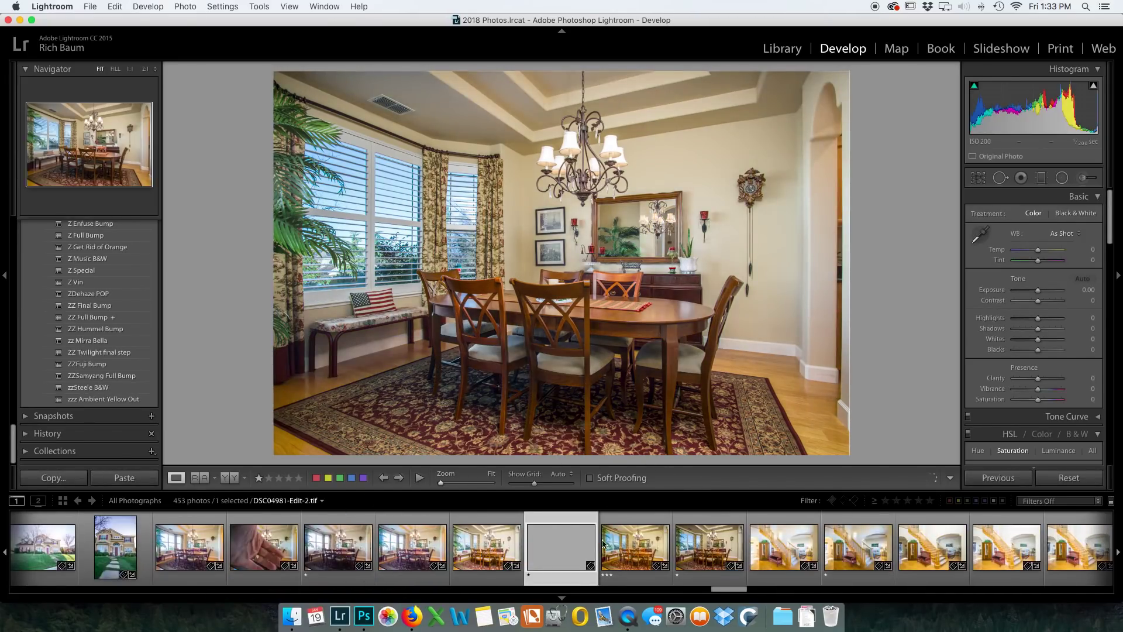
click(636, 556)
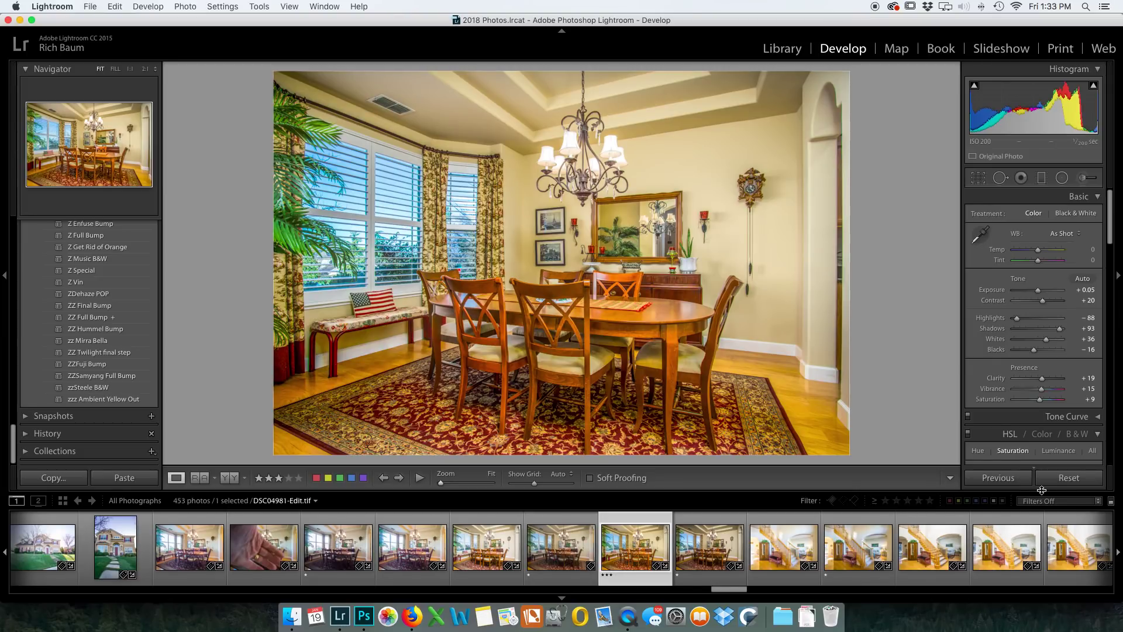
click(1062, 481)
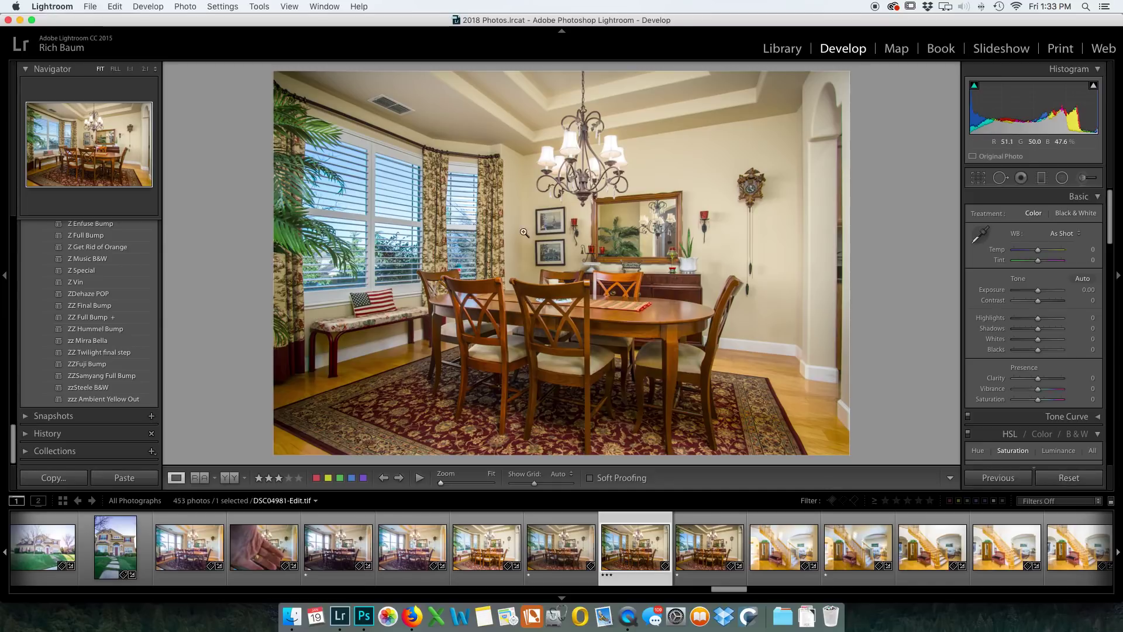
click(546, 547)
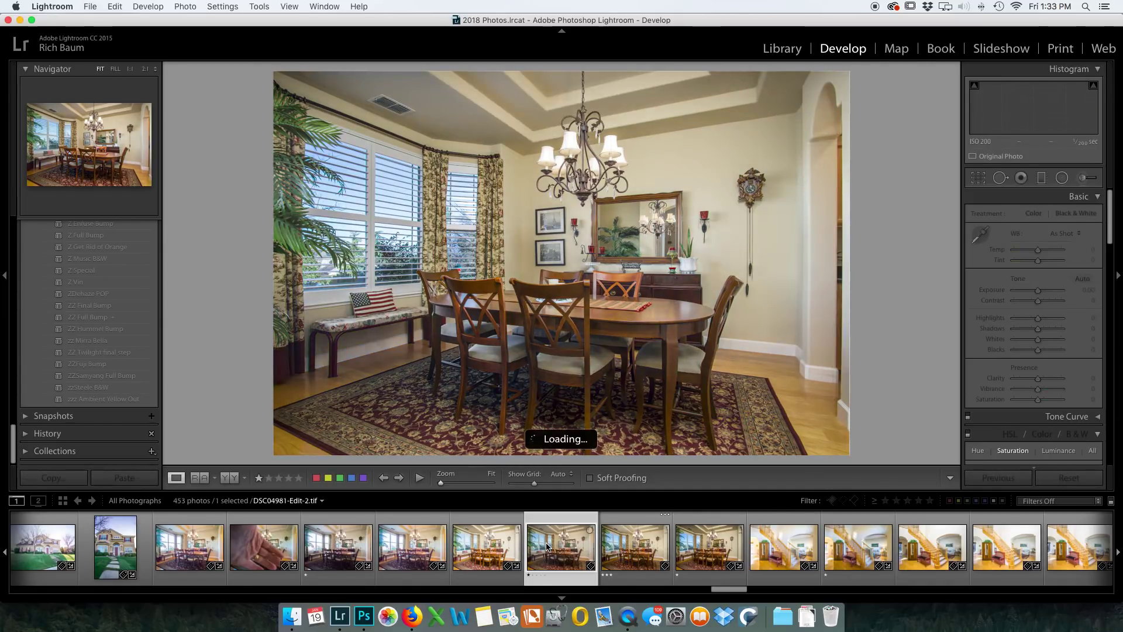
click(641, 551)
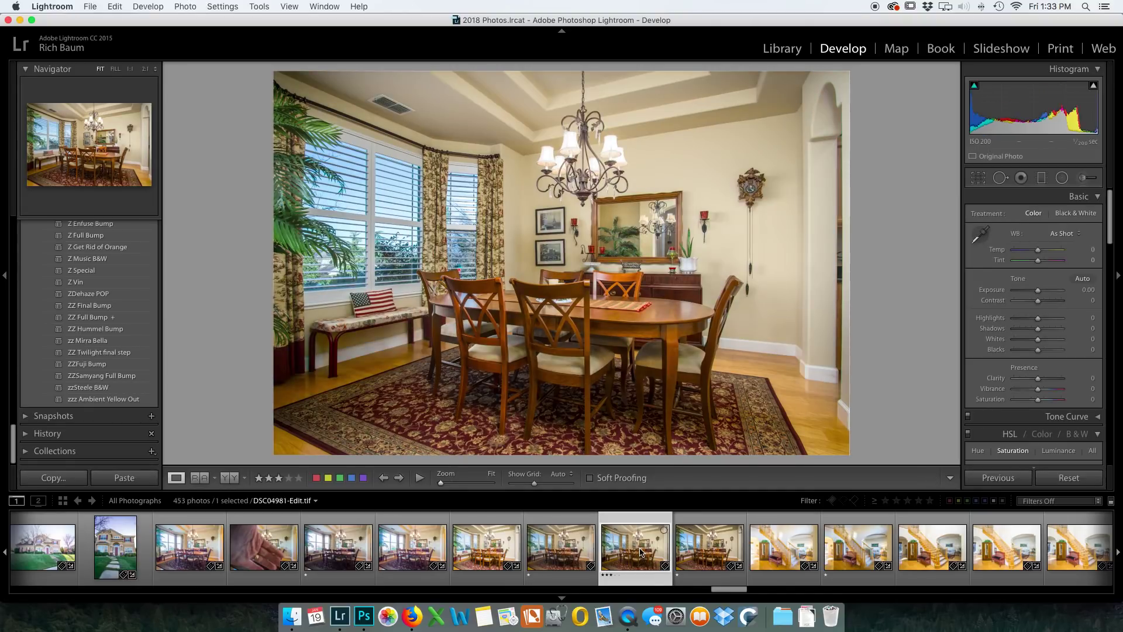
click(576, 551)
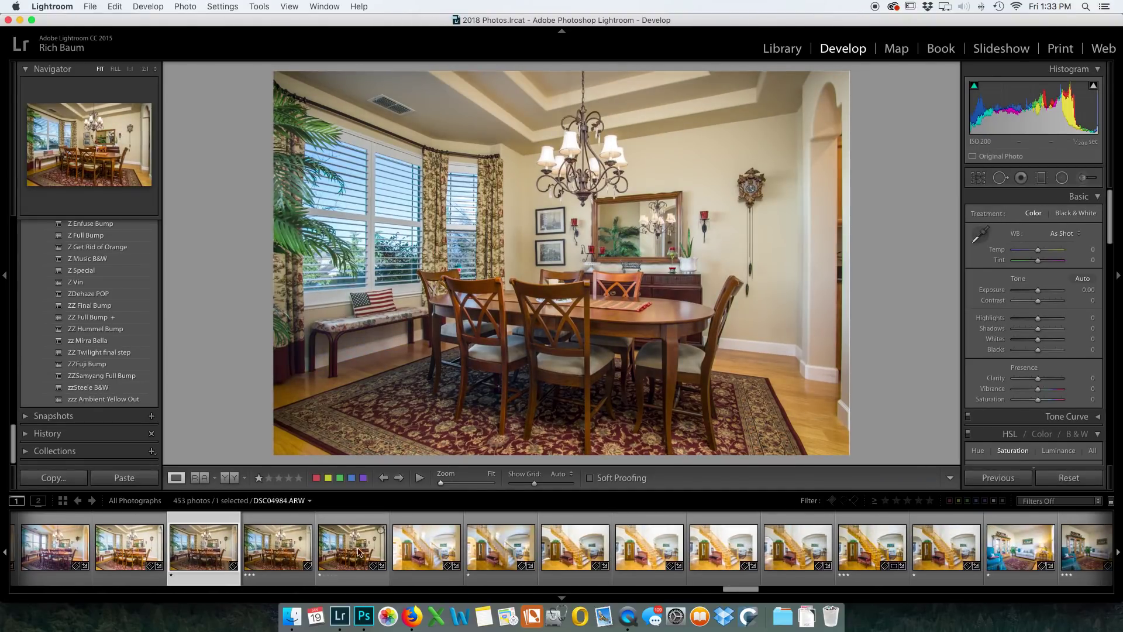
- Reset the staircase photo's adjustments and select raw exposure DSC04986.ARW
click(857, 562)
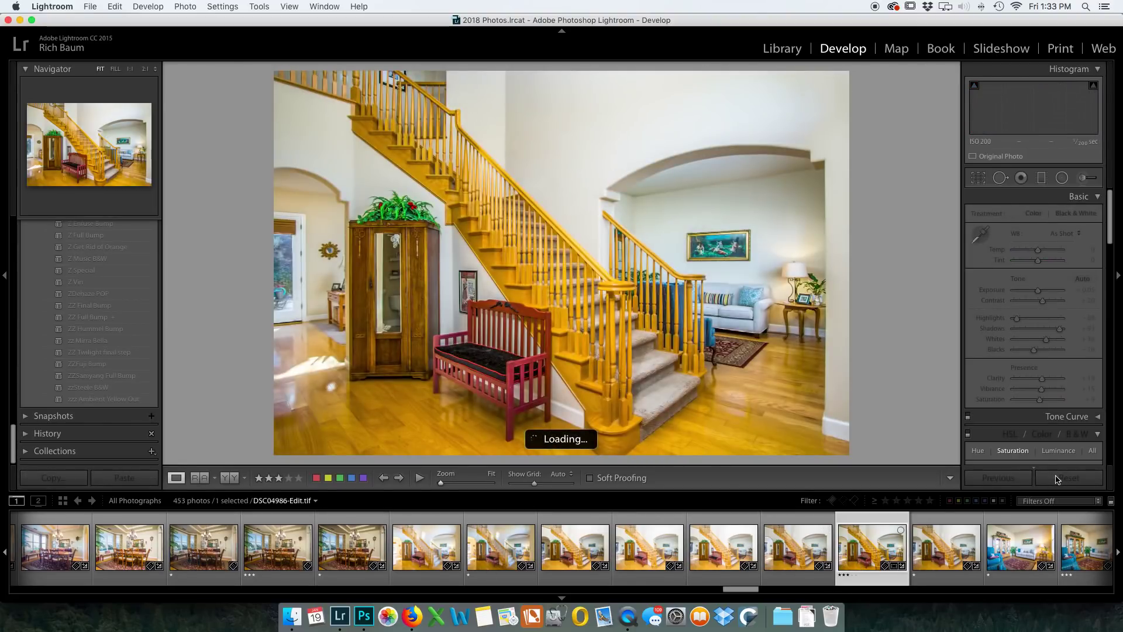
click(1057, 478)
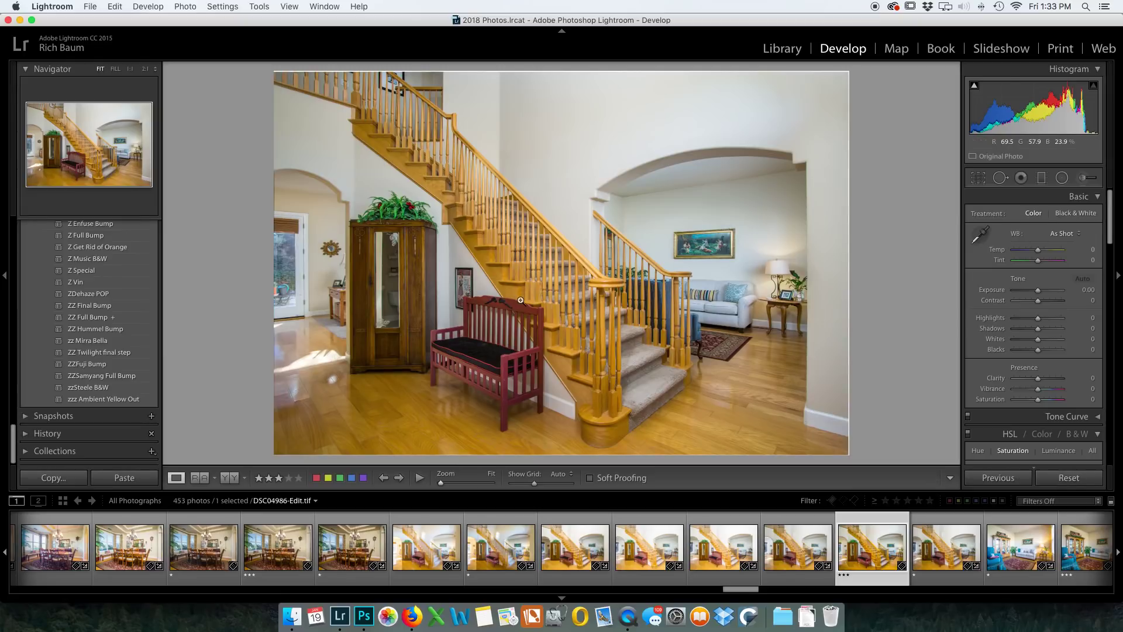
click(491, 555)
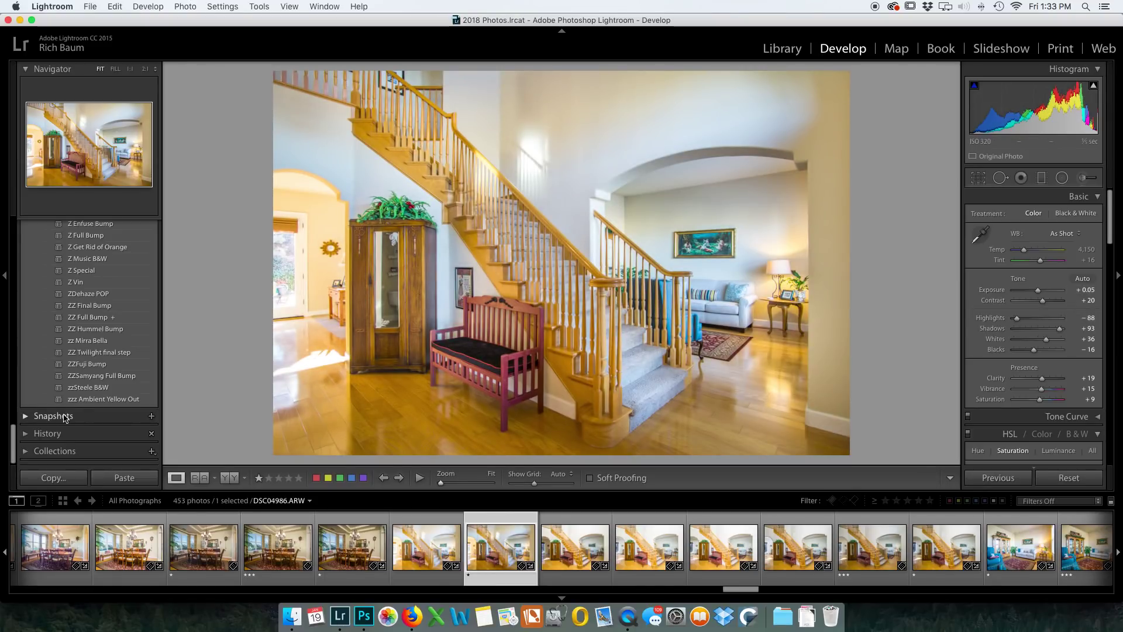
- Apply zzz Ambient Yellow Out to DSC04986.ARW and the second staircase exposure
click(112, 400)
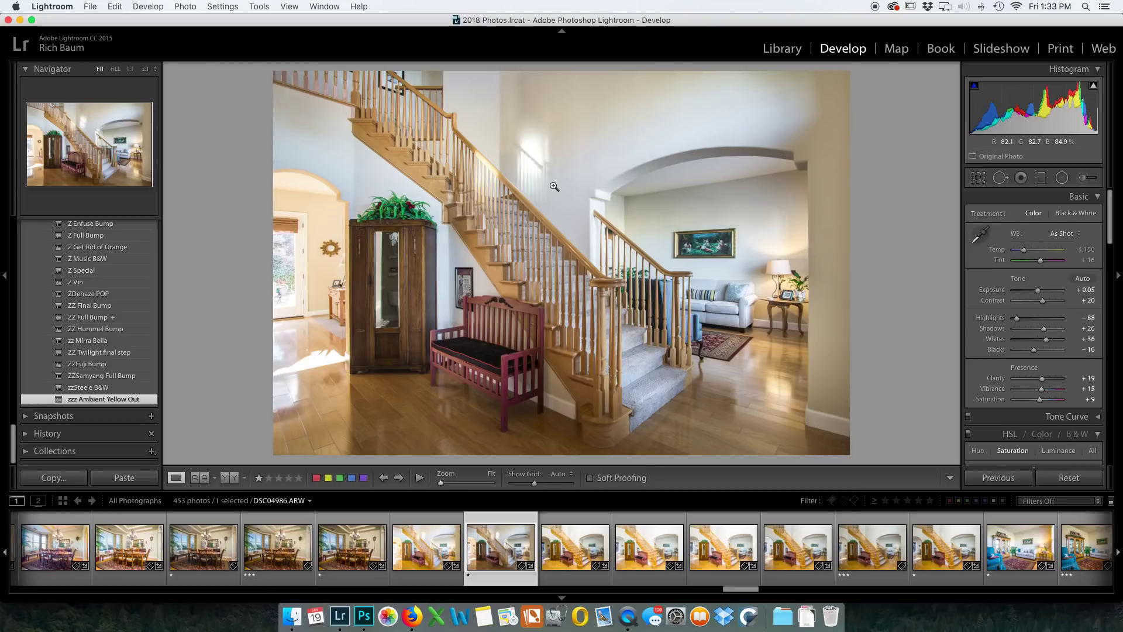
super+click(922, 551)
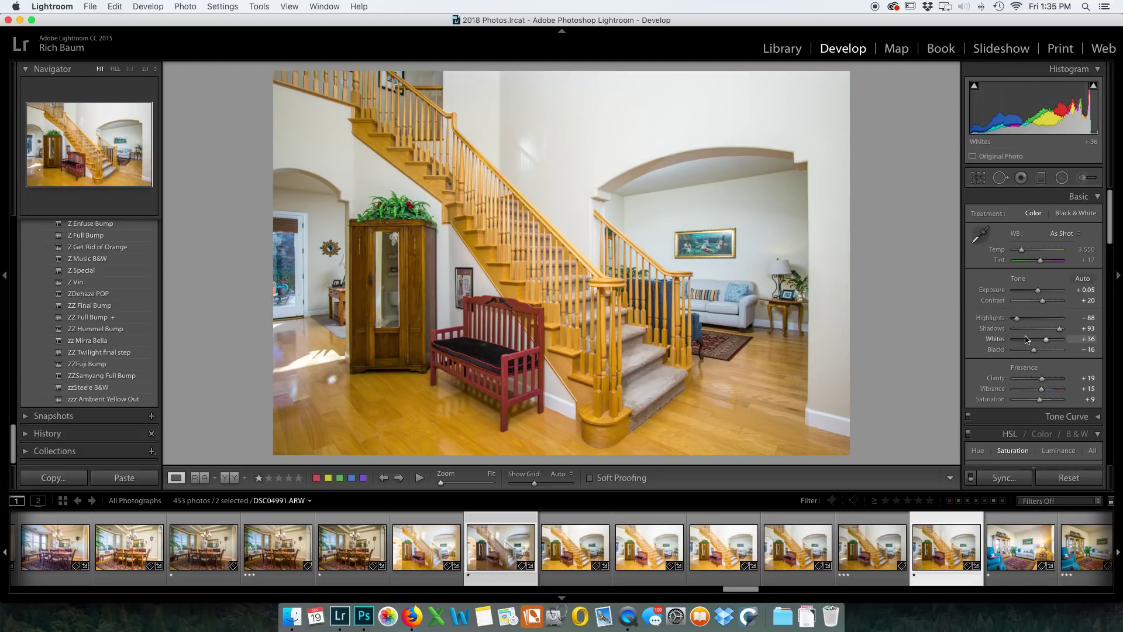
click(103, 399)
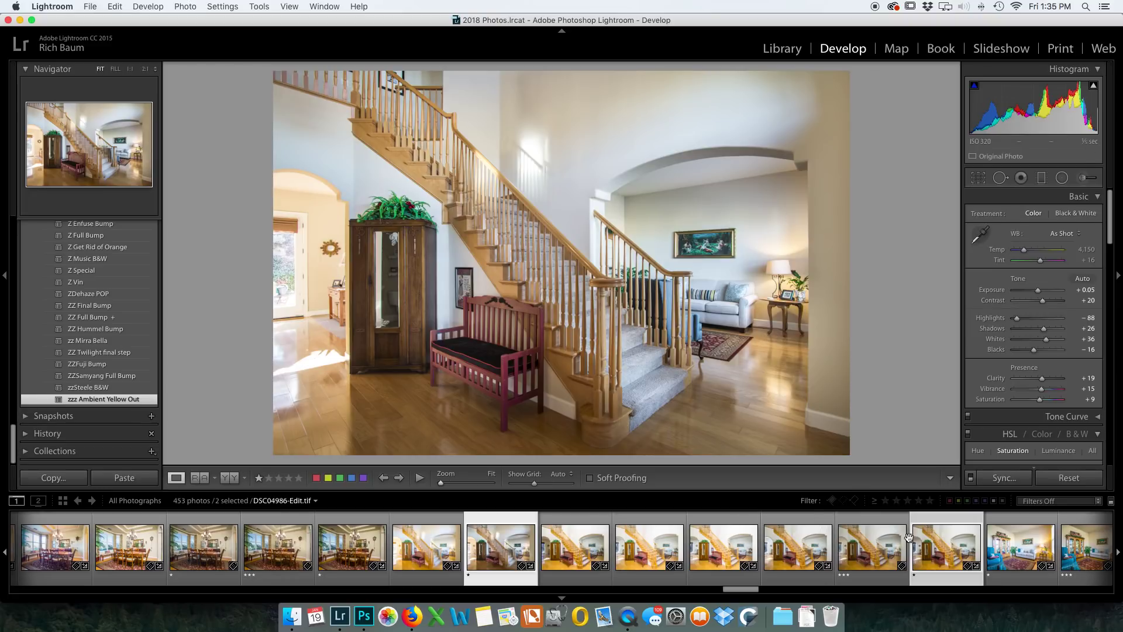
right_click(578, 359)
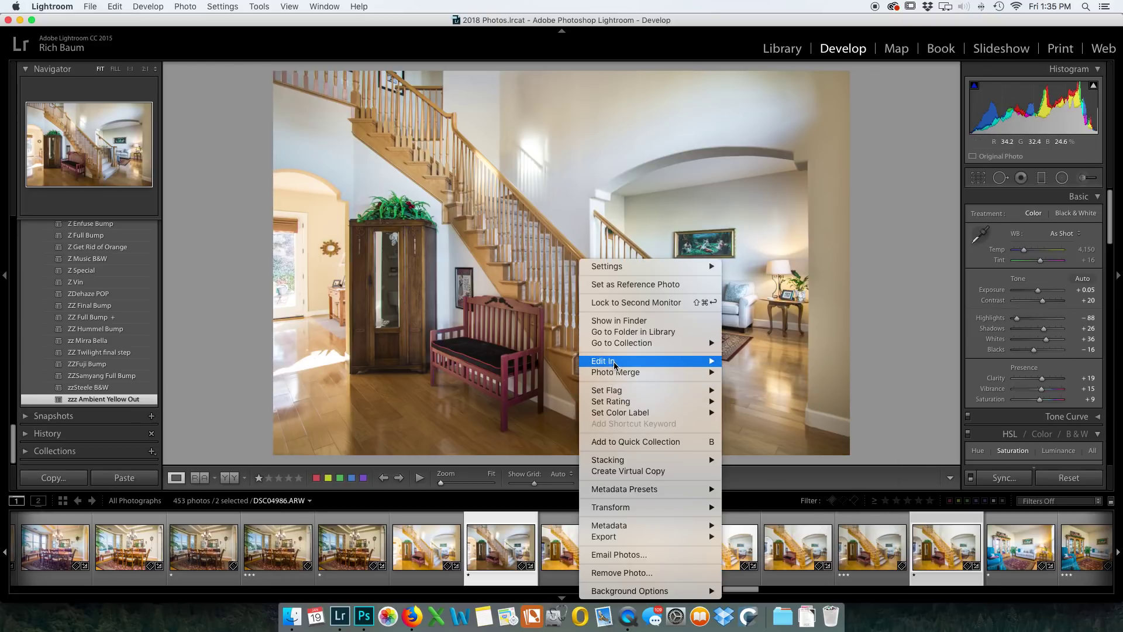
- Open DSC04986.ARW and DSC04991.ARW as layers in Photoshop and select both layers
mouse_move(613, 363)
click(809, 509)
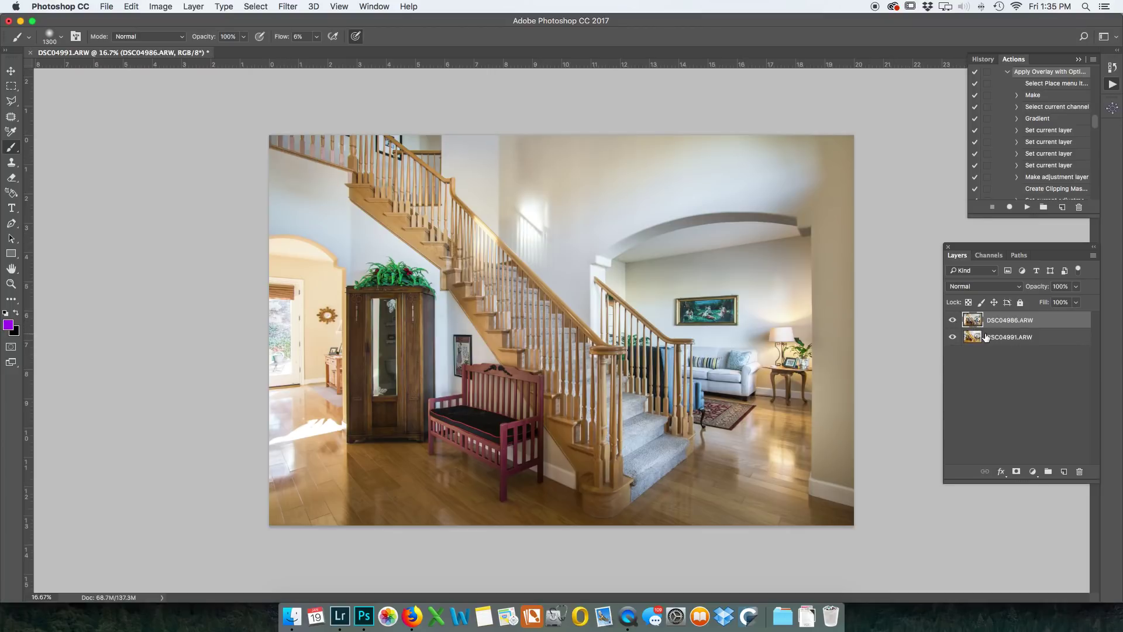
shift+click(996, 334)
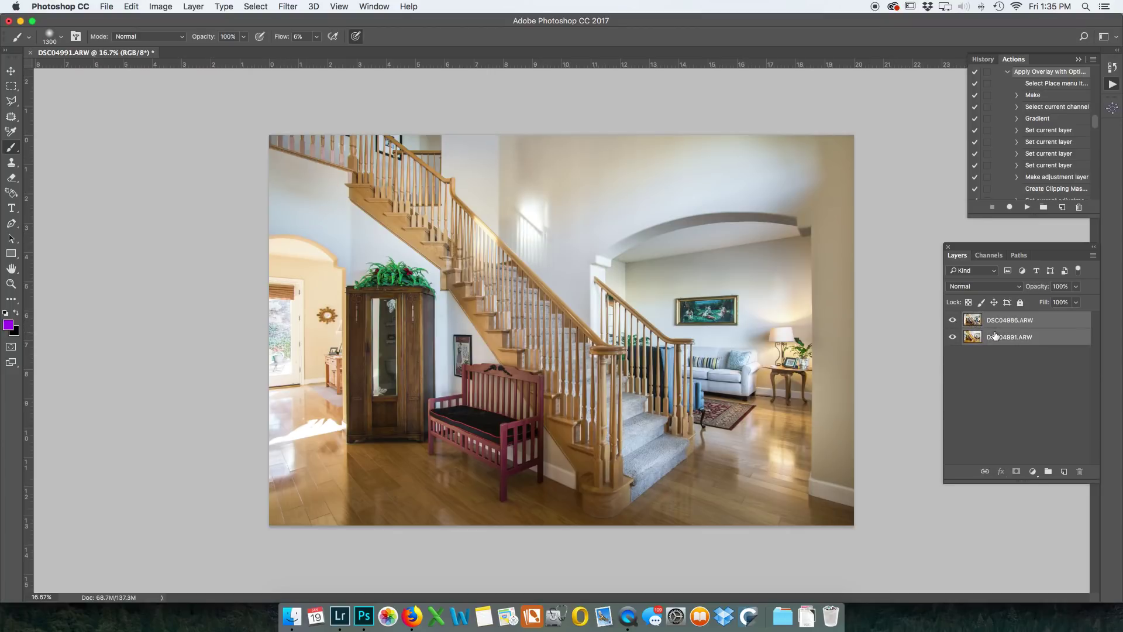
- Auto-align the two staircase exposures, then select the top DSC04986 layer
key(F2)
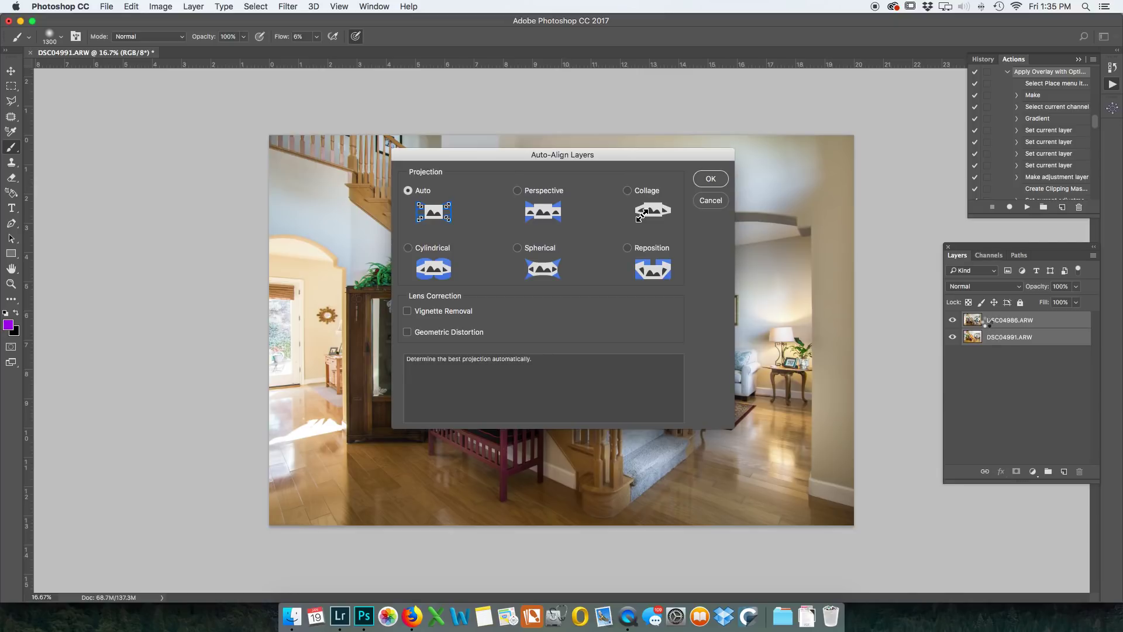
key(Return)
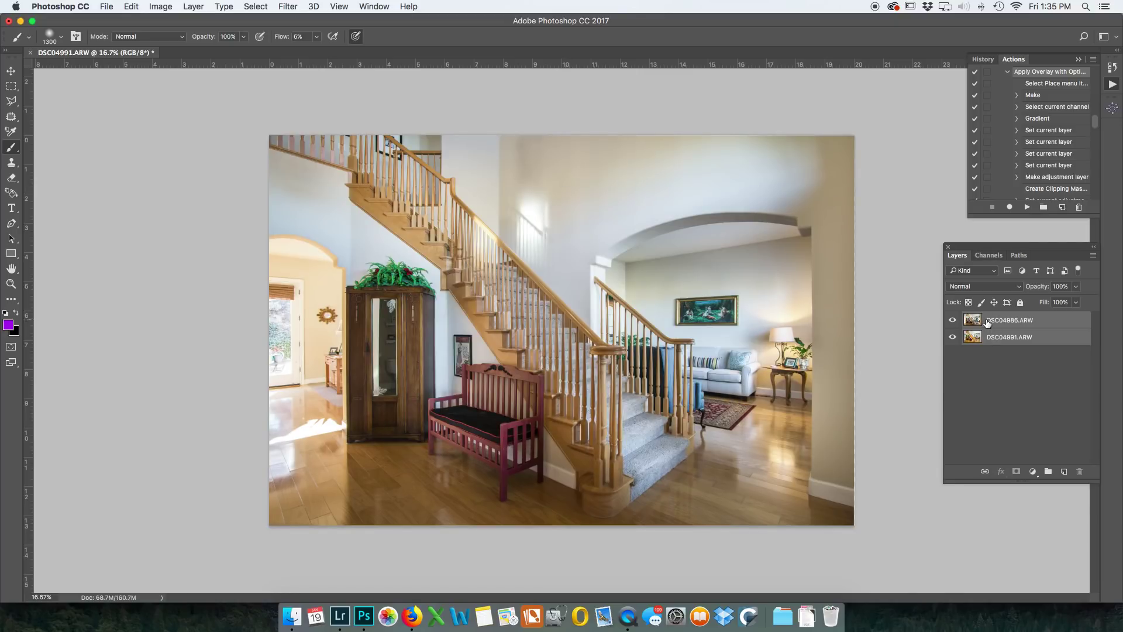
click(988, 322)
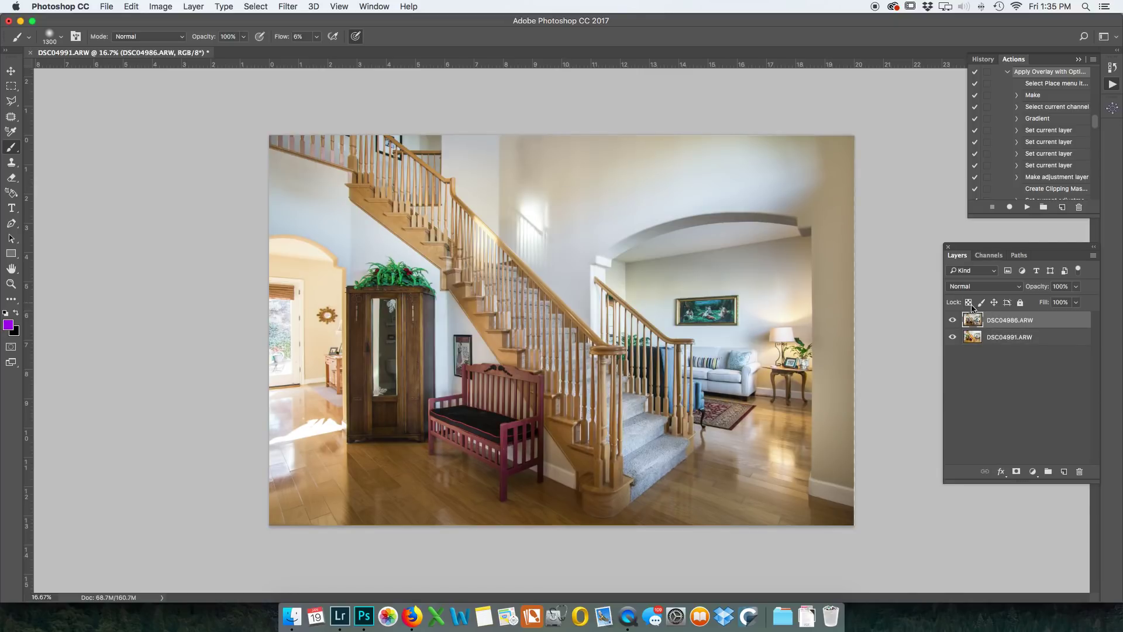
- Black-mask DSC04986, paint it back in with white on the left, and toggle it to compare
alt+click(1016, 474)
key(d)
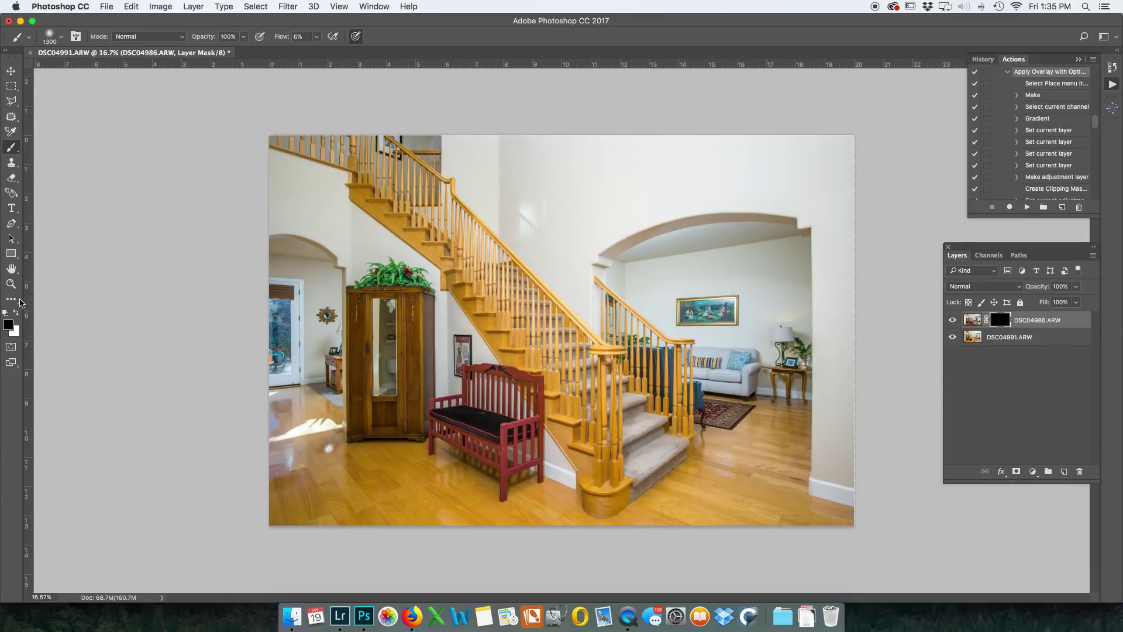
key(x)
mouse_move(326, 246)
mouse_down()
mouse_move(290, 414)
mouse_move(405, 186)
mouse_move(457, 144)
mouse_move(289, 135)
mouse_move(399, 149)
mouse_move(482, 246)
mouse_move(565, 218)
mouse_move(660, 244)
mouse_move(664, 293)
mouse_move(720, 243)
mouse_move(646, 232)
mouse_move(817, 218)
mouse_move(718, 203)
mouse_move(648, 226)
mouse_move(559, 234)
mouse_move(698, 229)
mouse_move(678, 281)
mouse_move(642, 275)
mouse_move(687, 321)
mouse_move(696, 359)
mouse_move(798, 374)
mouse_move(810, 354)
mouse_move(756, 398)
mouse_move(731, 367)
mouse_move(769, 345)
mouse_move(740, 347)
mouse_move(758, 286)
mouse_move(800, 258)
mouse_move(783, 282)
mouse_move(797, 281)
mouse_move(687, 246)
mouse_move(735, 298)
mouse_up()
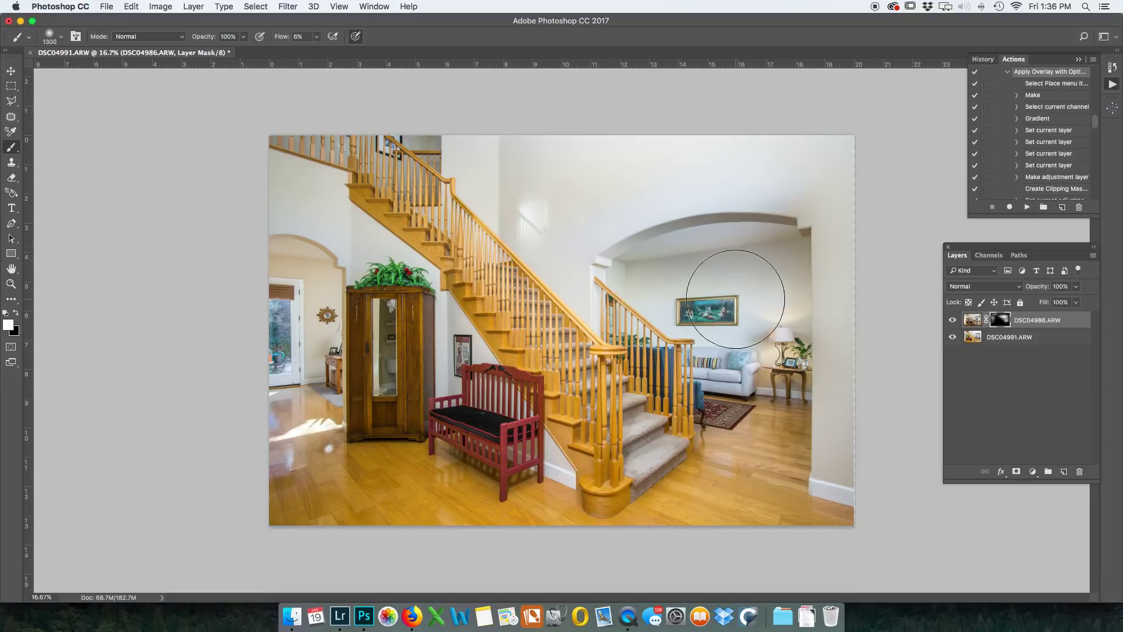
click(953, 322)
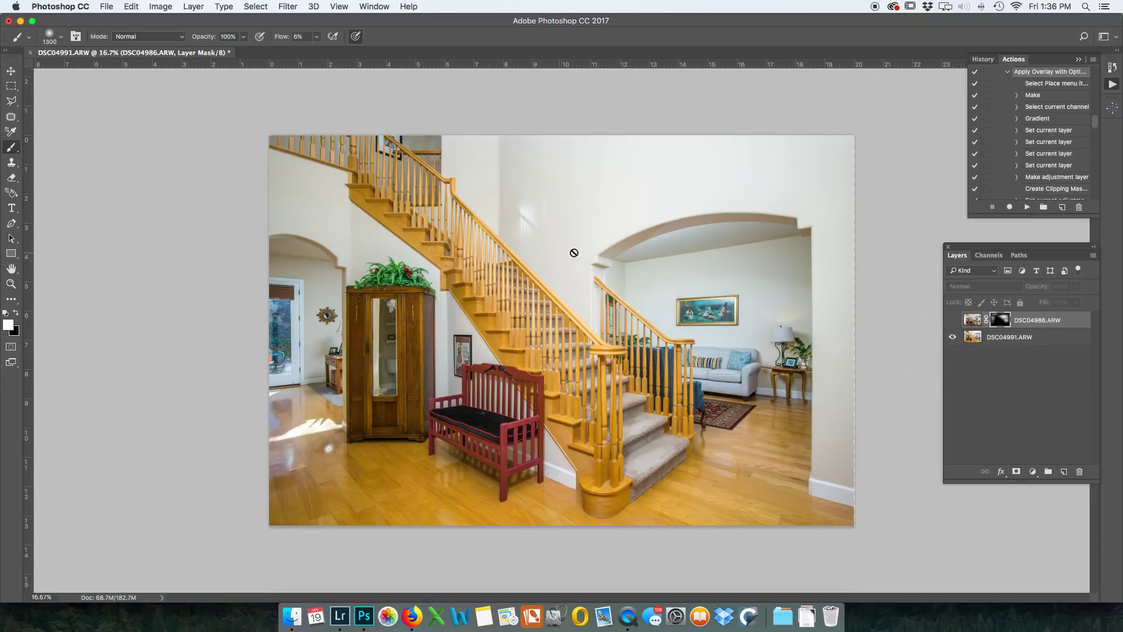
click(953, 321)
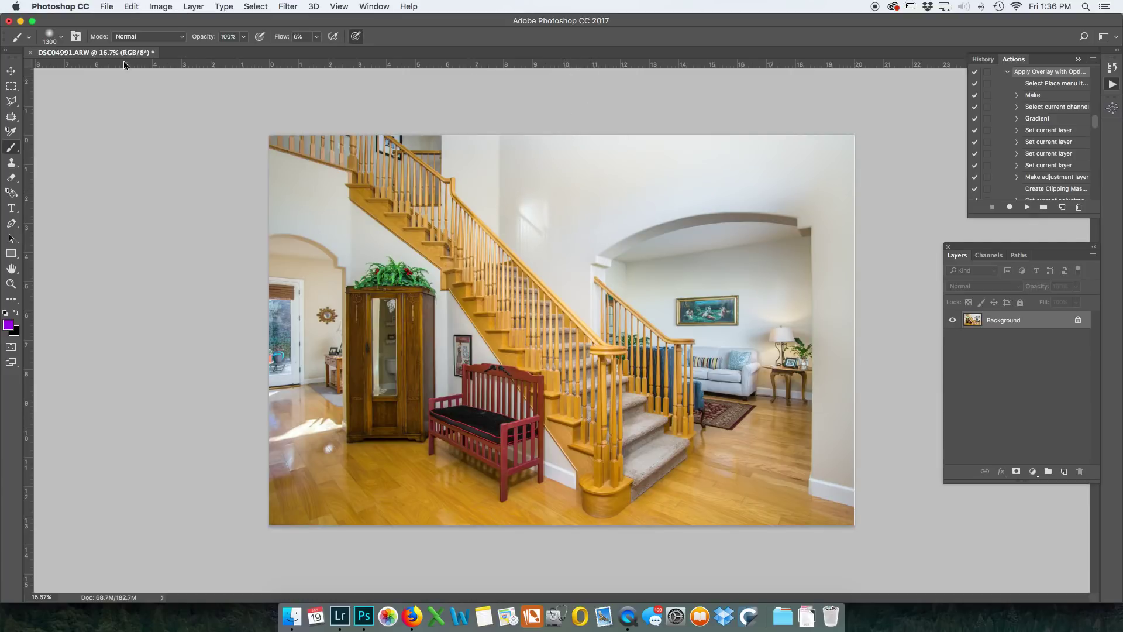
- Patch out the blemish on the upper wall above the staircase
click(11, 117)
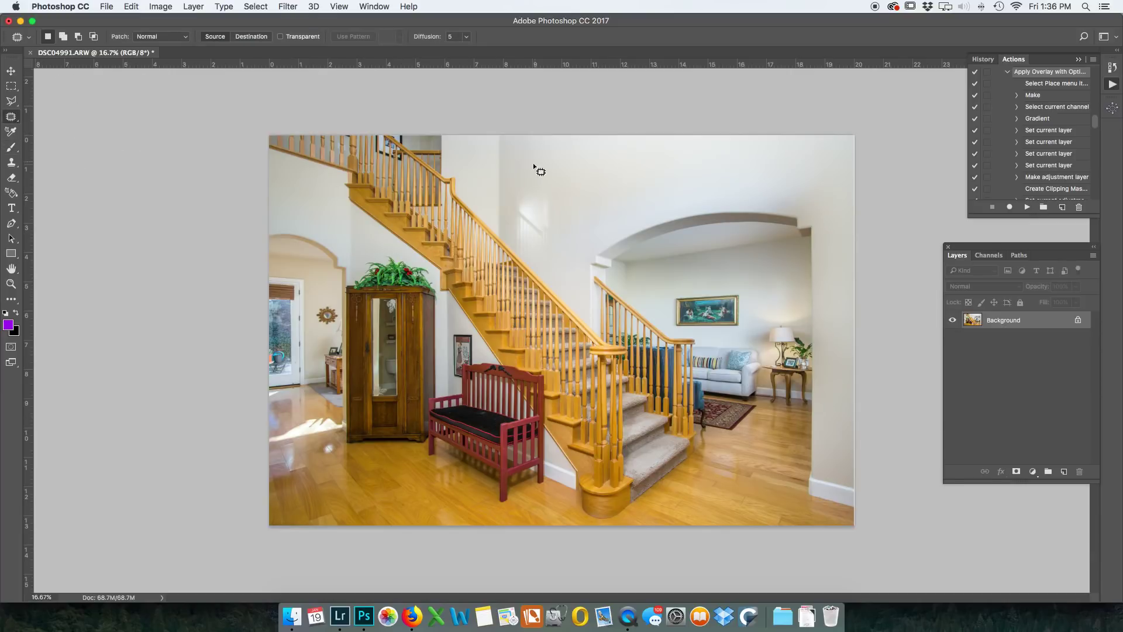
mouse_move(532, 187)
mouse_down()
mouse_move(500, 195)
mouse_move(502, 217)
mouse_move(517, 251)
mouse_move(537, 260)
mouse_move(554, 257)
mouse_move(565, 209)
mouse_move(559, 195)
mouse_move(530, 188)
mouse_move(609, 175)
mouse_up()
key(ctrl+d)
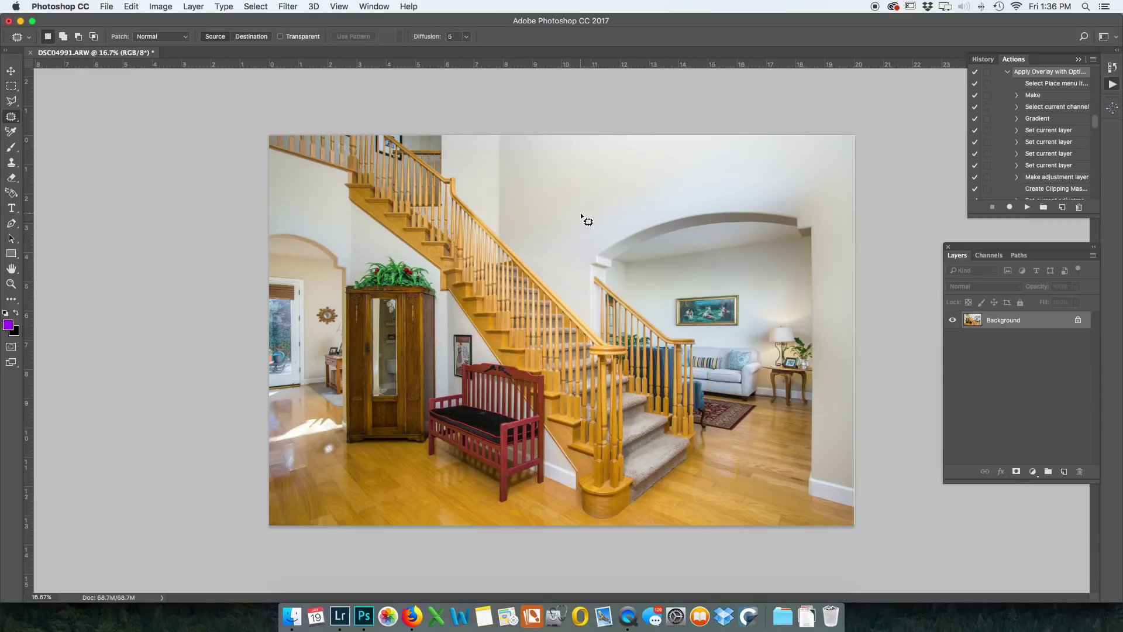
- Save the staircase image as DSC04986-Edit-2.tif, close it, and return to Lightroom
key(super+s)
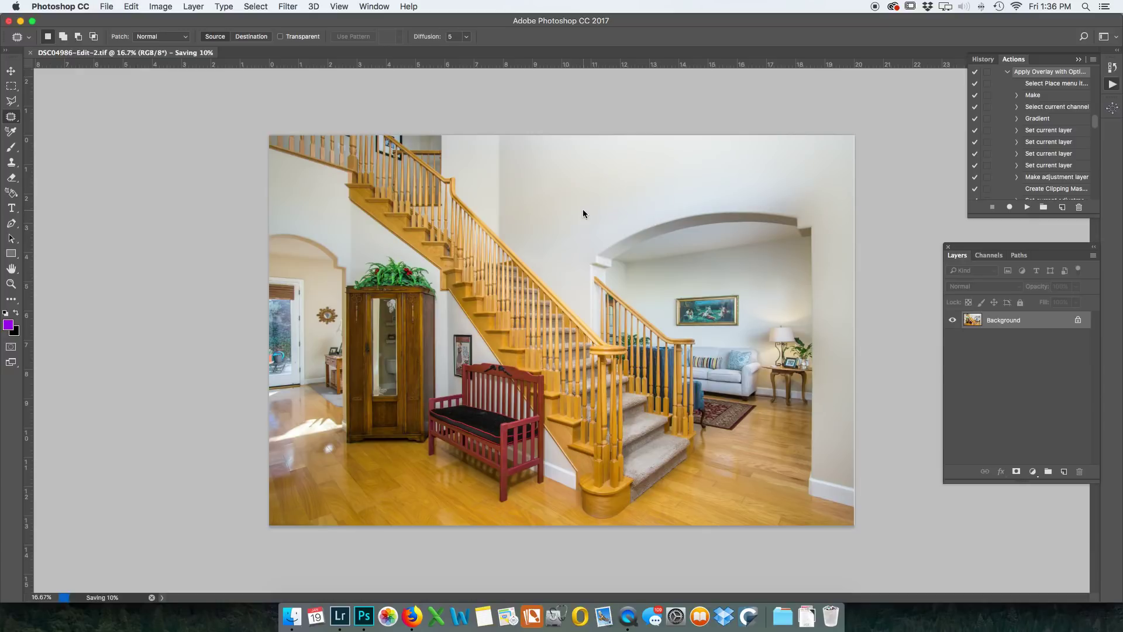
key(super+w)
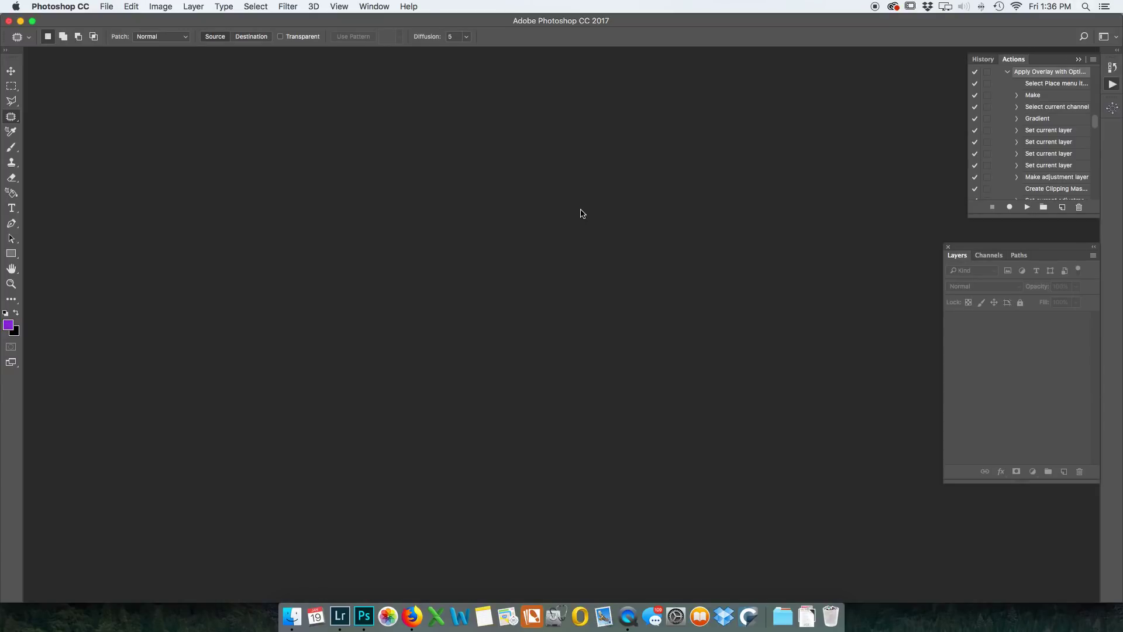
click(340, 614)
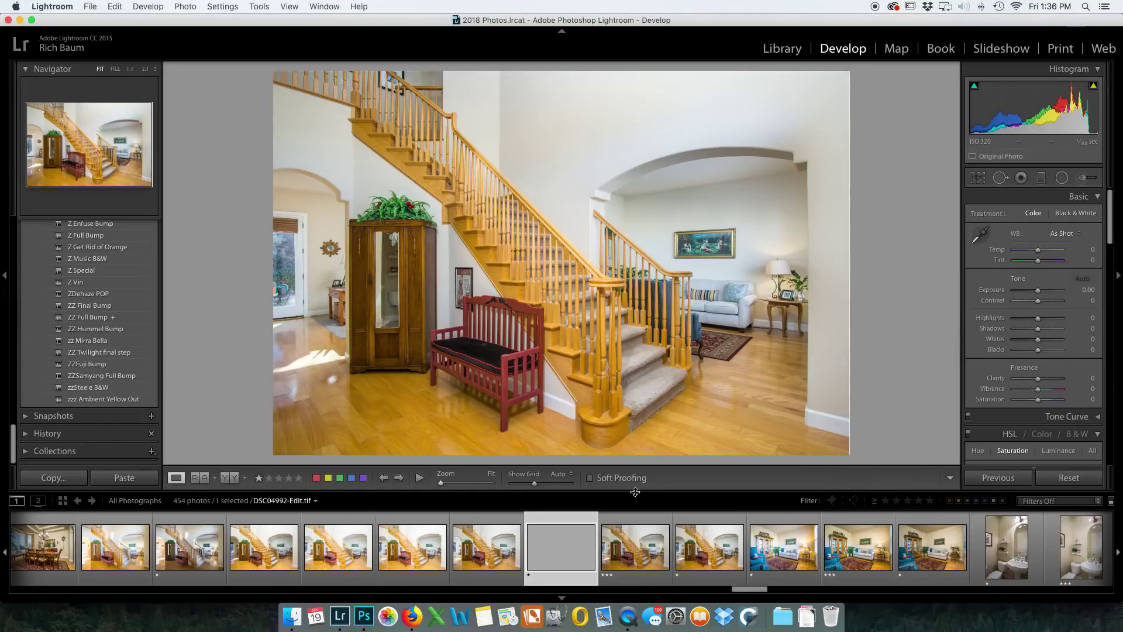
- Select the saved staircase edit DSC04986-Edit.tif and browse its source exposure DSC04991 in the filmstrip
click(637, 546)
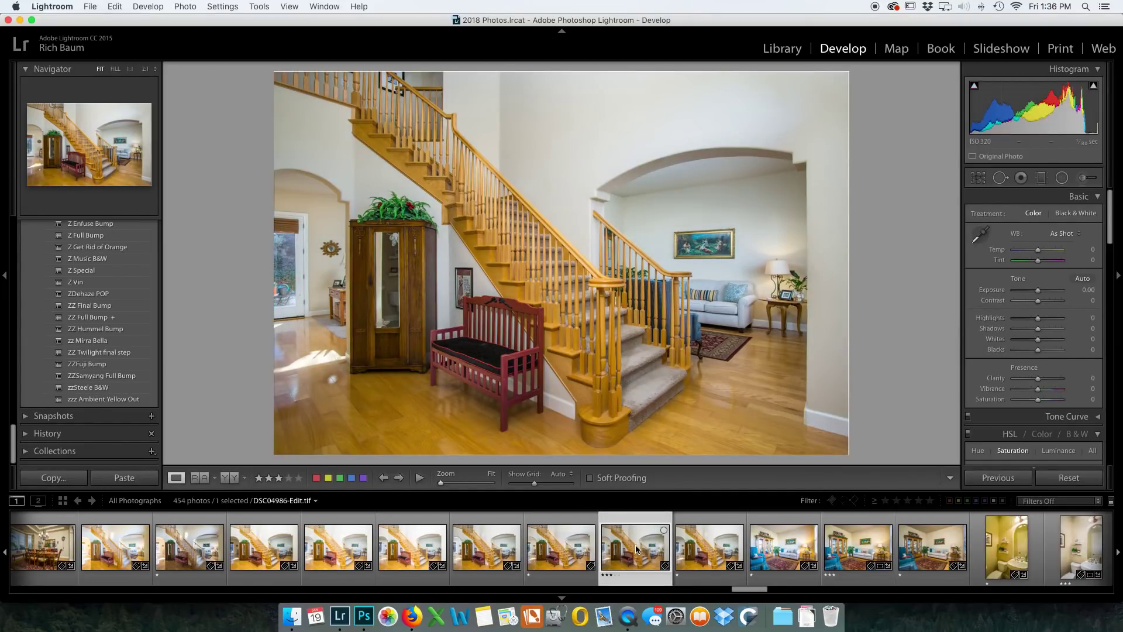
scroll(637, 546, down, 3)
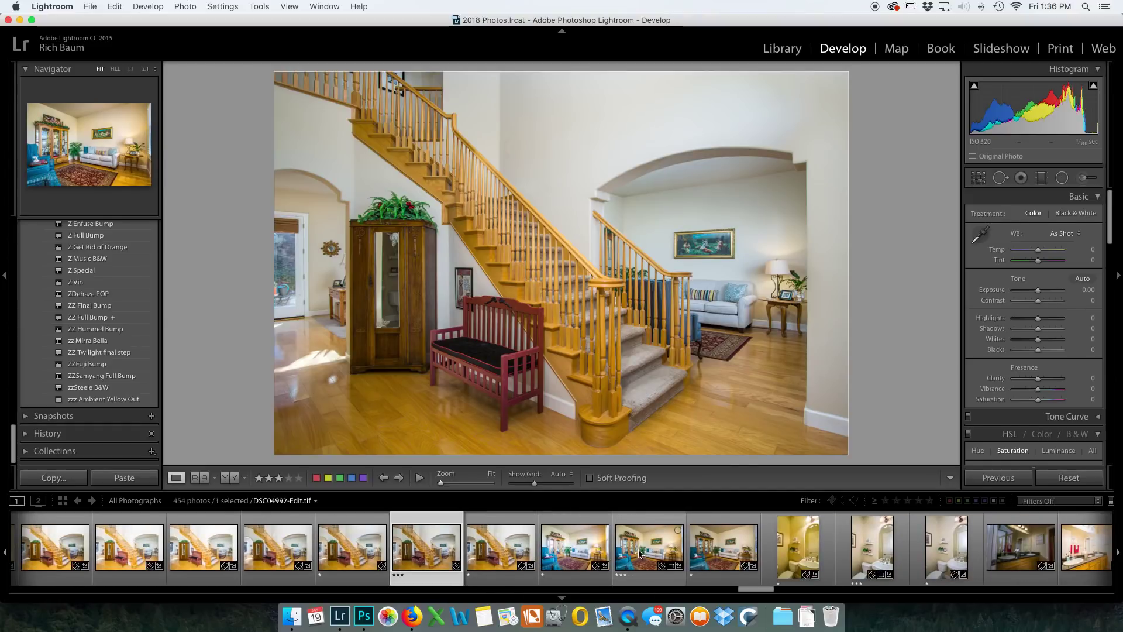
click(581, 556)
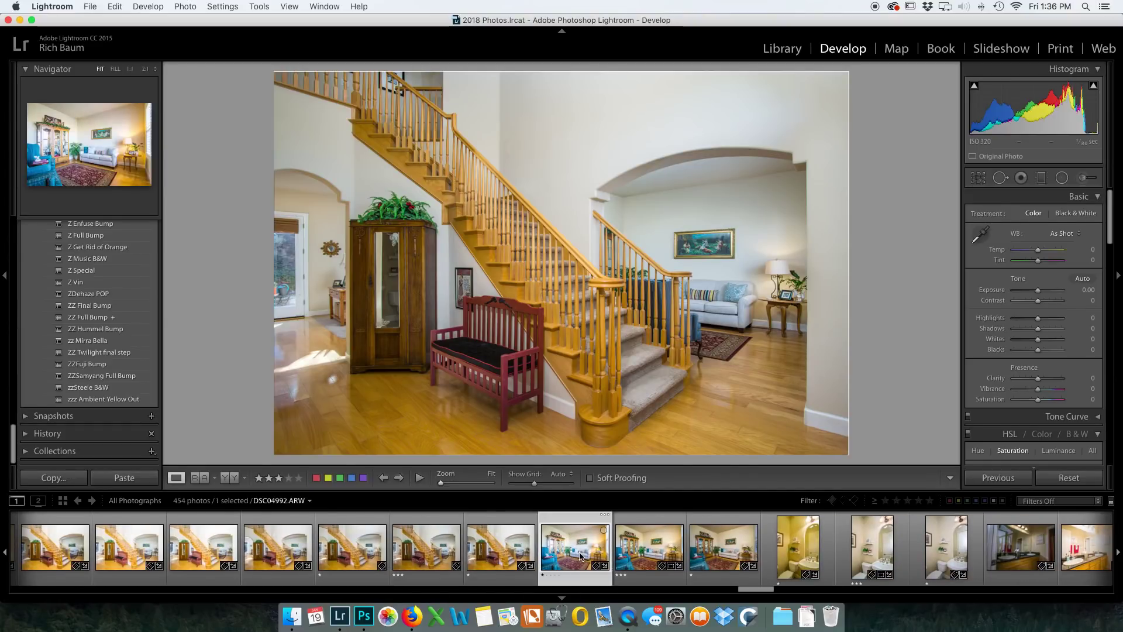
click(486, 535)
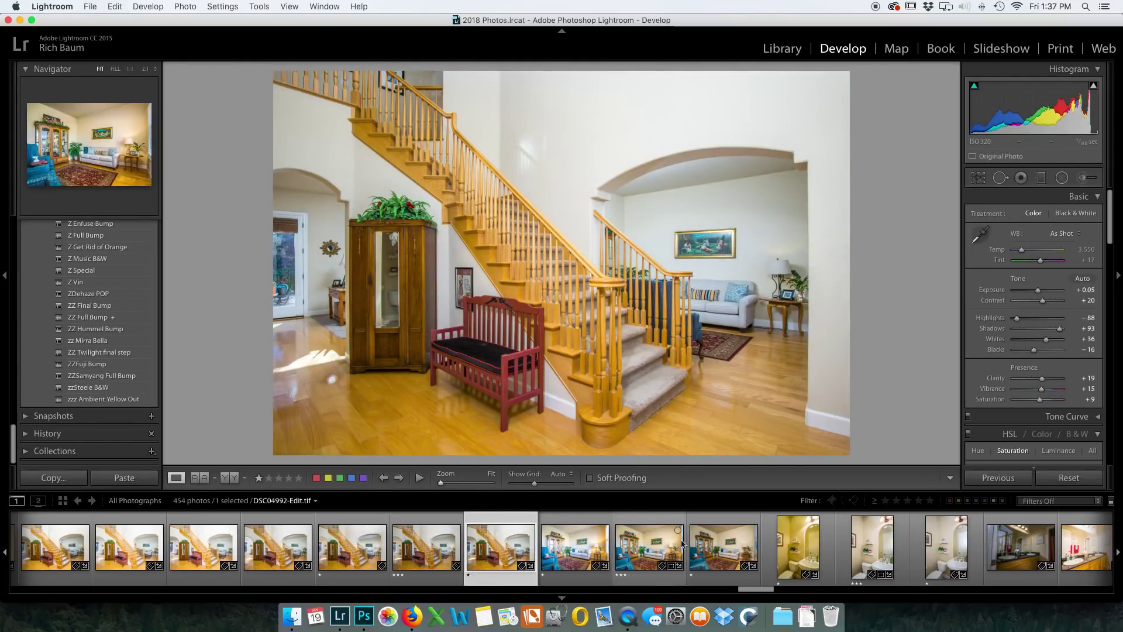
click(701, 543)
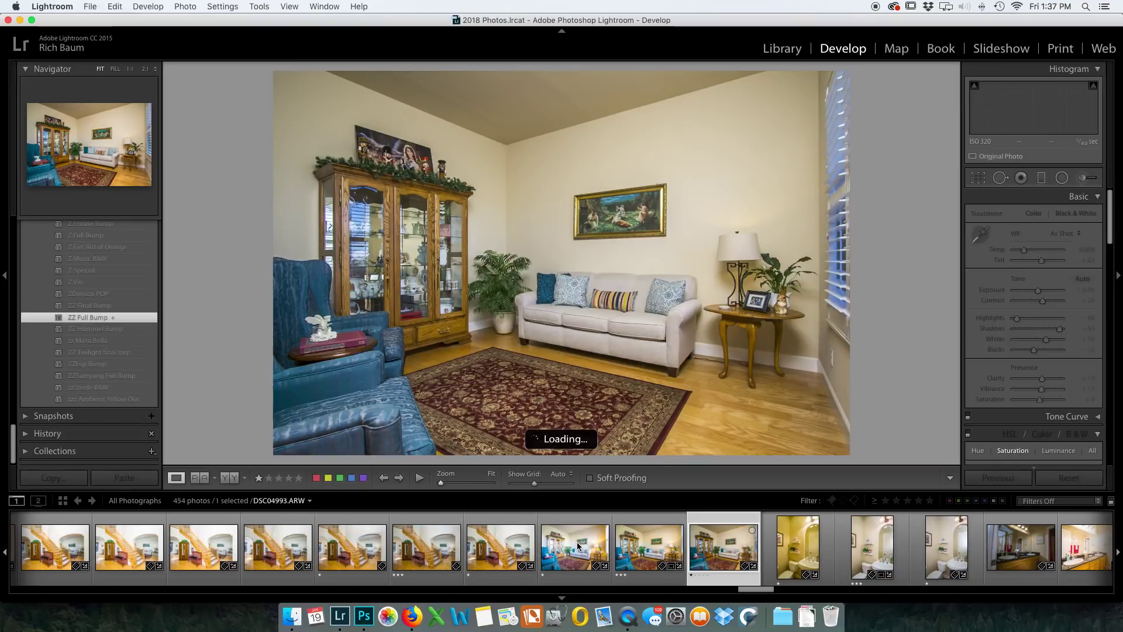
- Apply the zzz Ambient Yellow Out preset to the living-room ambient exposure, then select both exposures
click(577, 544)
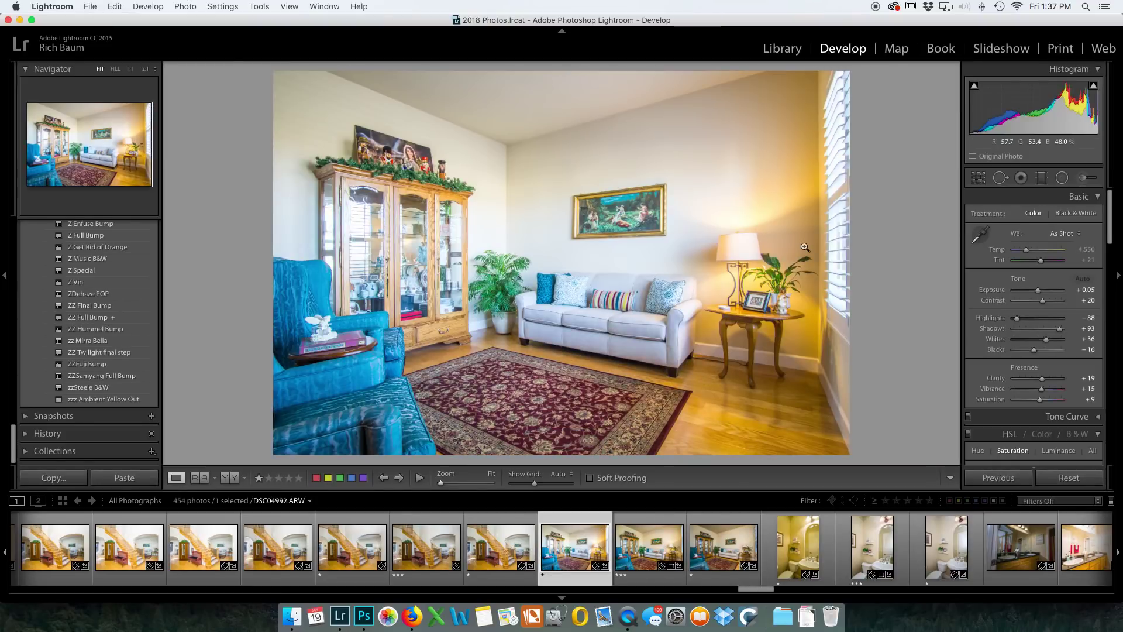
click(87, 402)
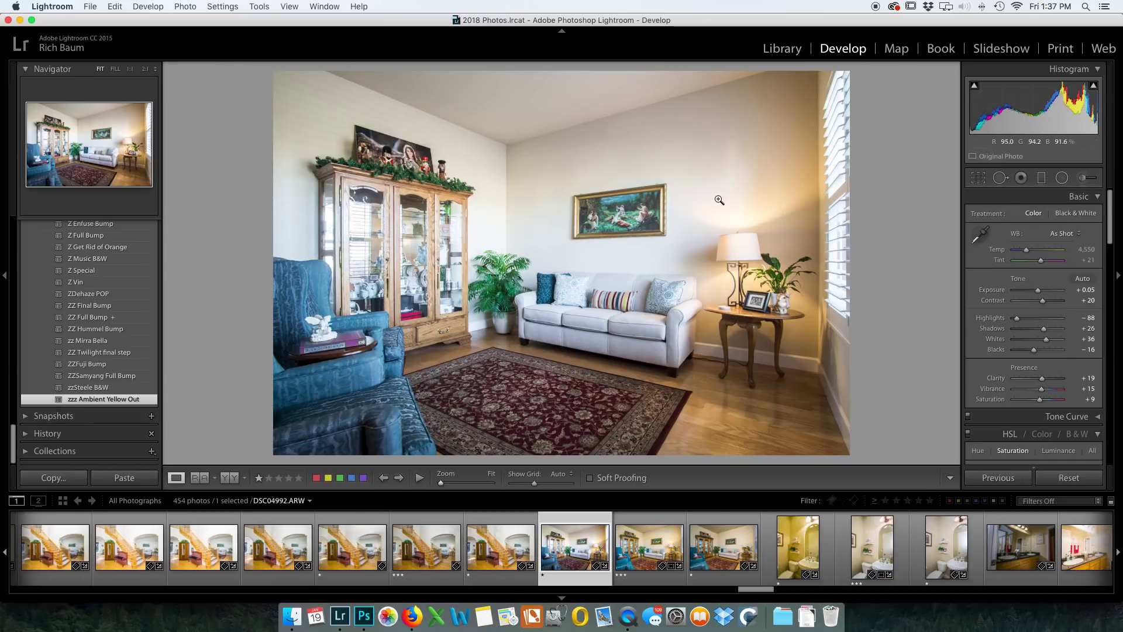
click(715, 559)
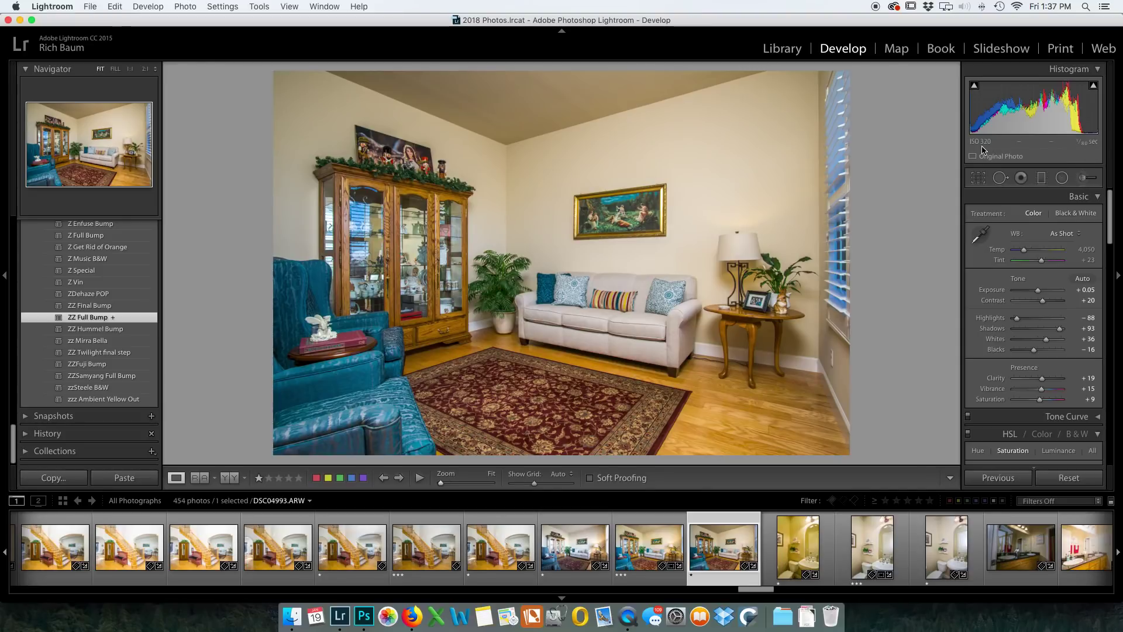
super+click(575, 546)
right_click(643, 201)
- Open both living-room exposures as layers in a single Photoshop document
right_click(677, 247)
right_click(677, 247)
mouse_move(760, 347)
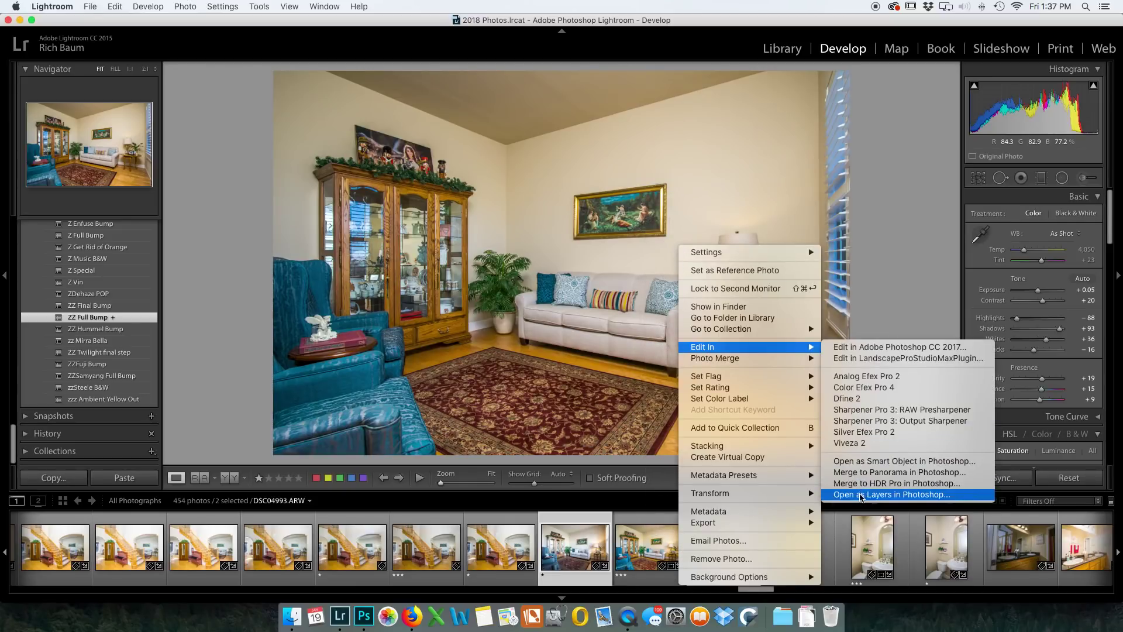
click(863, 494)
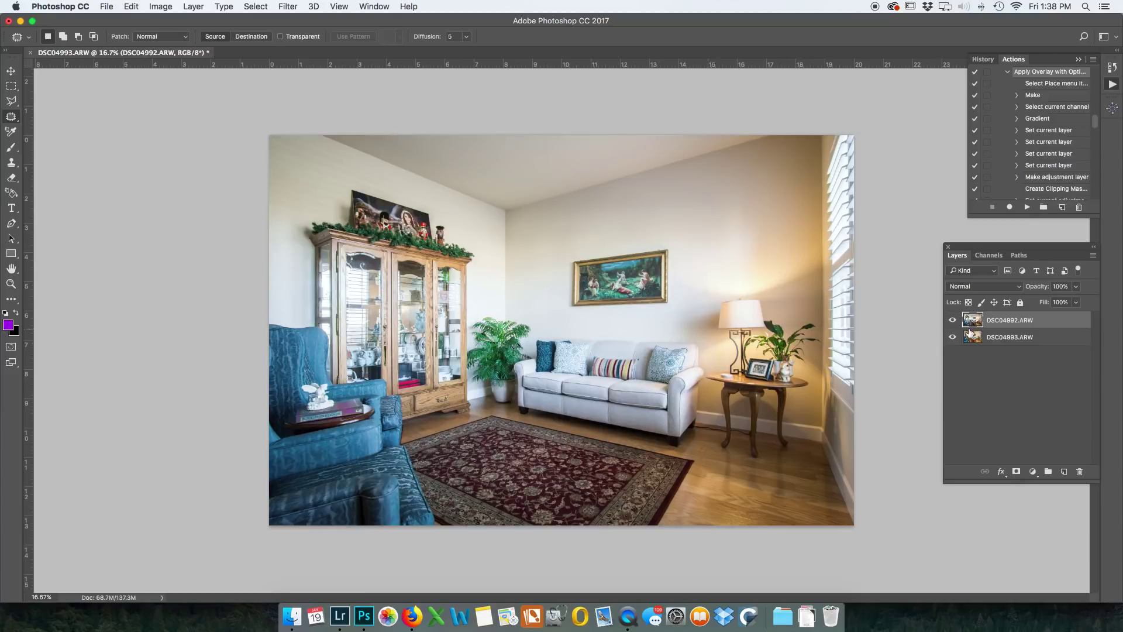
click(952, 321)
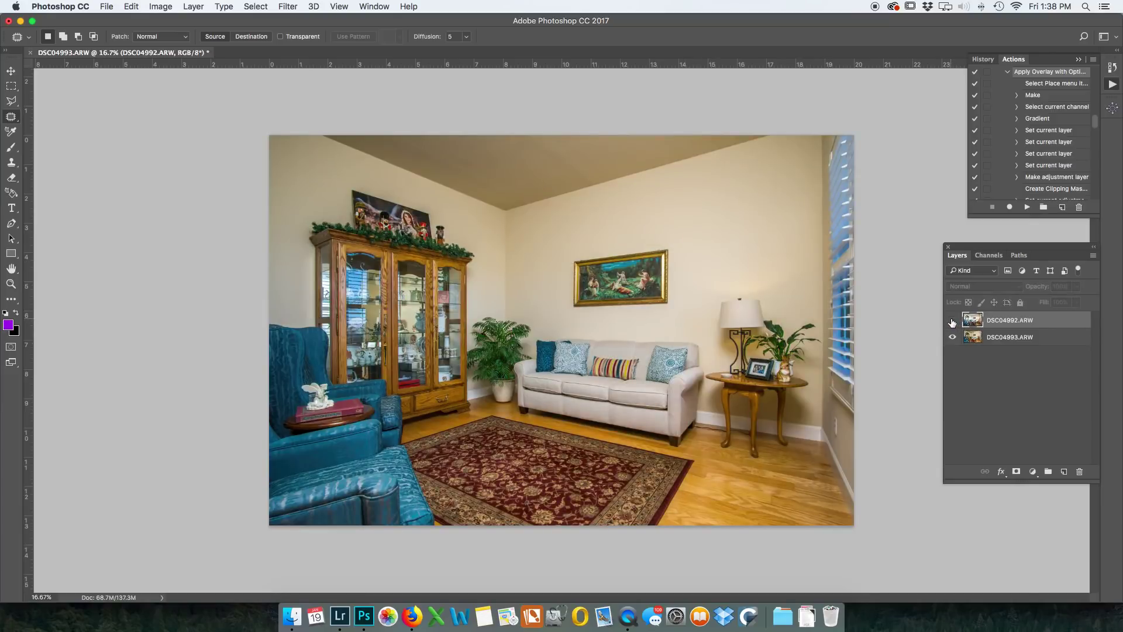
click(952, 320)
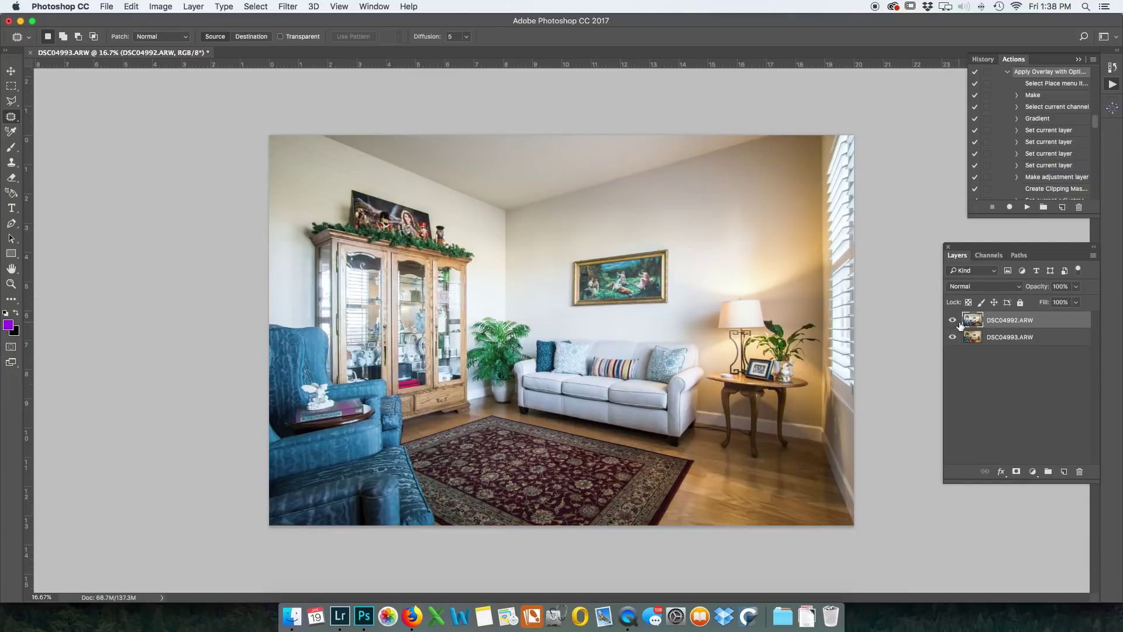
click(952, 320)
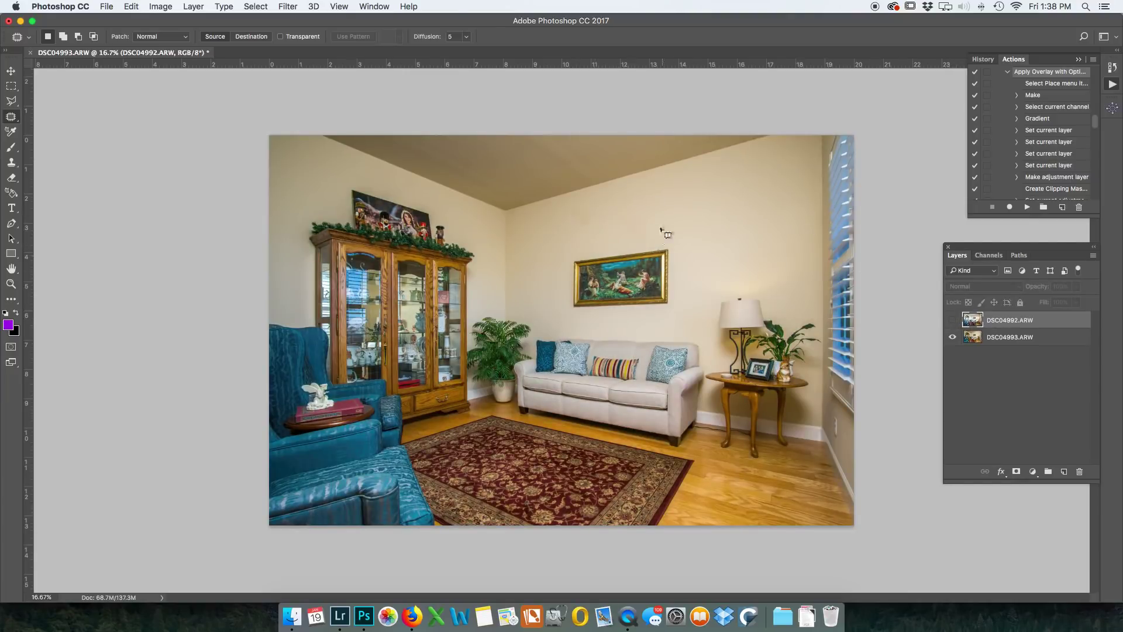
click(952, 321)
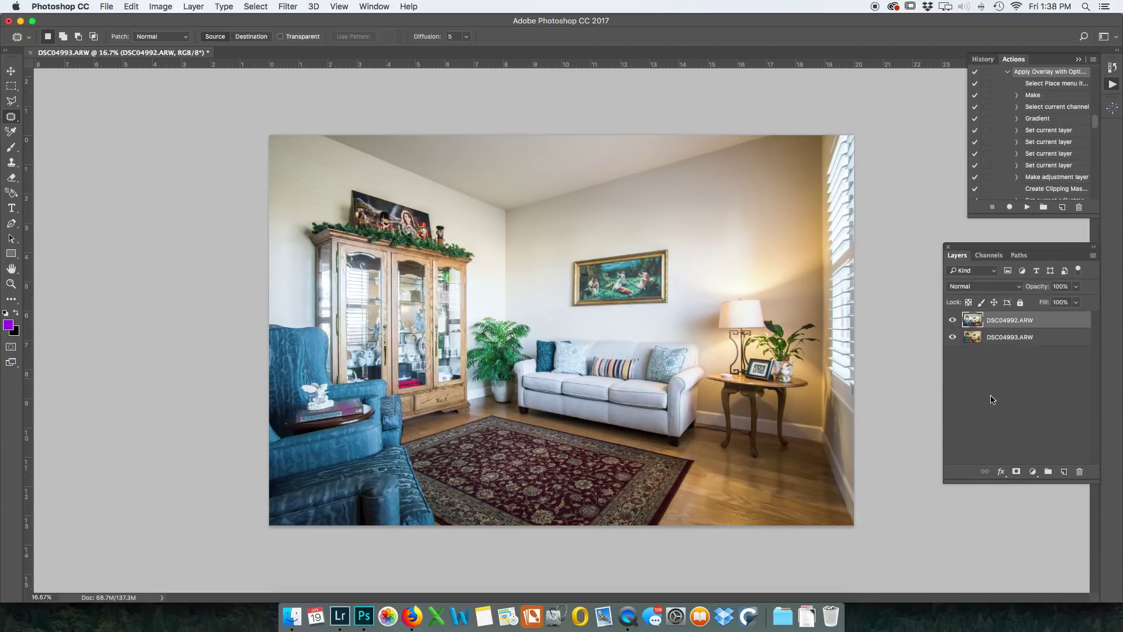
alt+click(1016, 472)
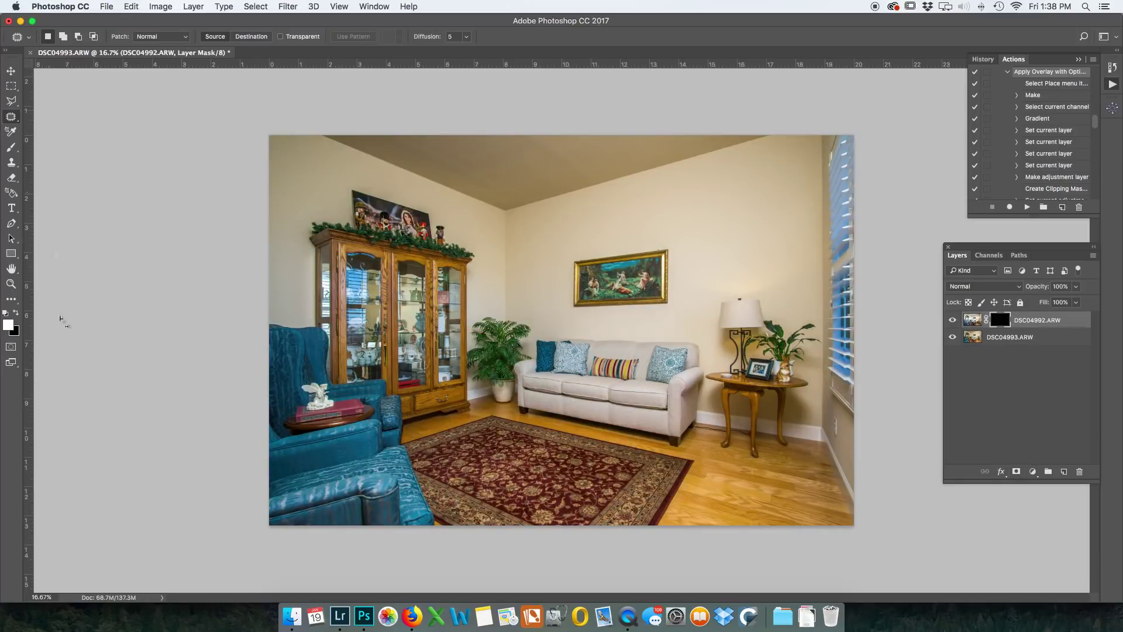
- Softly paint flash light back over the window blinds, lamp, wall and sofa with a white brush
key(b)
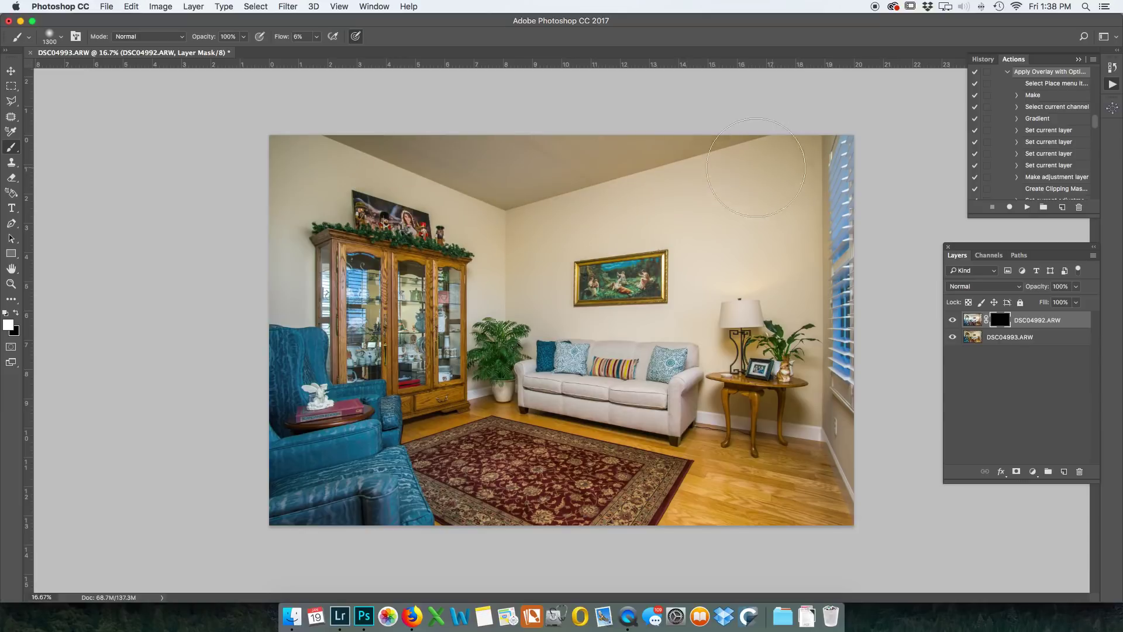
mouse_move(809, 166)
mouse_down()
mouse_move(833, 281)
mouse_move(813, 375)
mouse_up()
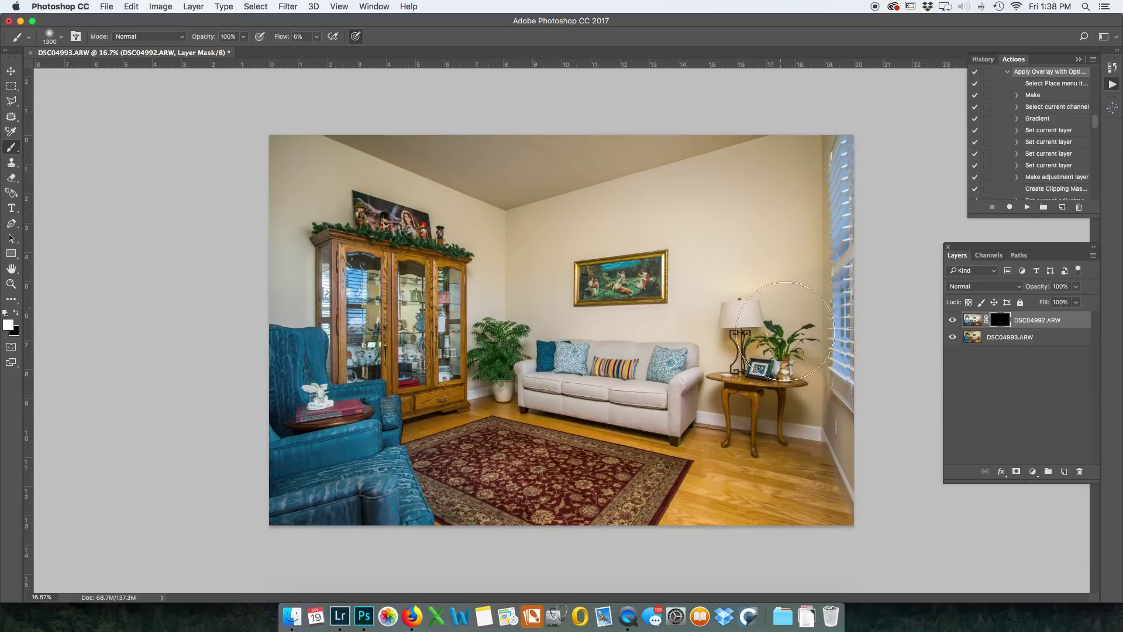
mouse_move(699, 360)
mouse_down()
mouse_move(734, 301)
mouse_move(667, 290)
mouse_move(748, 433)
mouse_move(463, 389)
mouse_move(620, 436)
mouse_move(661, 418)
mouse_move(556, 358)
mouse_move(485, 362)
mouse_move(526, 386)
mouse_move(468, 357)
mouse_move(513, 351)
mouse_move(526, 391)
mouse_move(427, 387)
mouse_move(403, 305)
mouse_move(516, 198)
mouse_move(608, 165)
mouse_move(737, 141)
mouse_move(769, 191)
mouse_move(763, 254)
mouse_up()
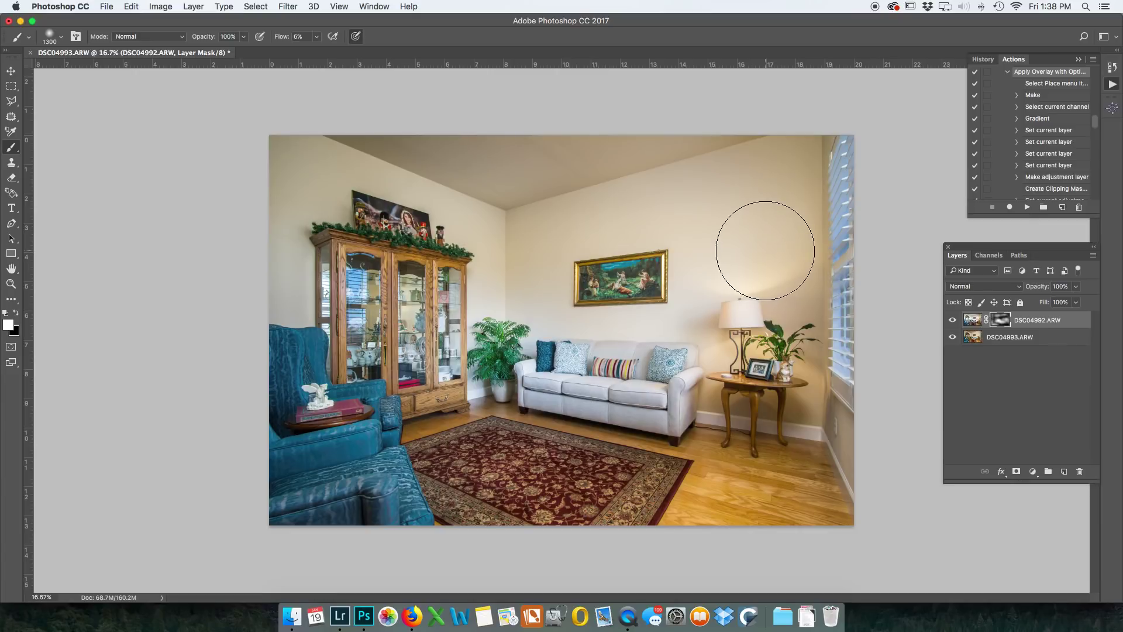
- Save the living-room blend, return to Lightroom, and select the yellow bathroom photo DSC04994
key(super+s)
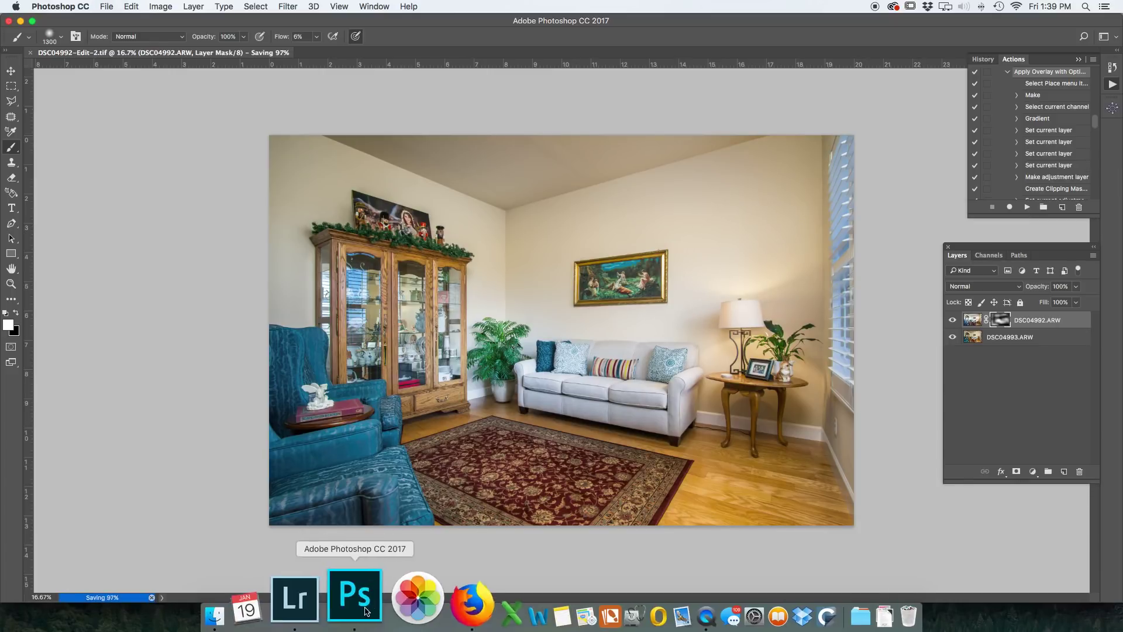
click(315, 603)
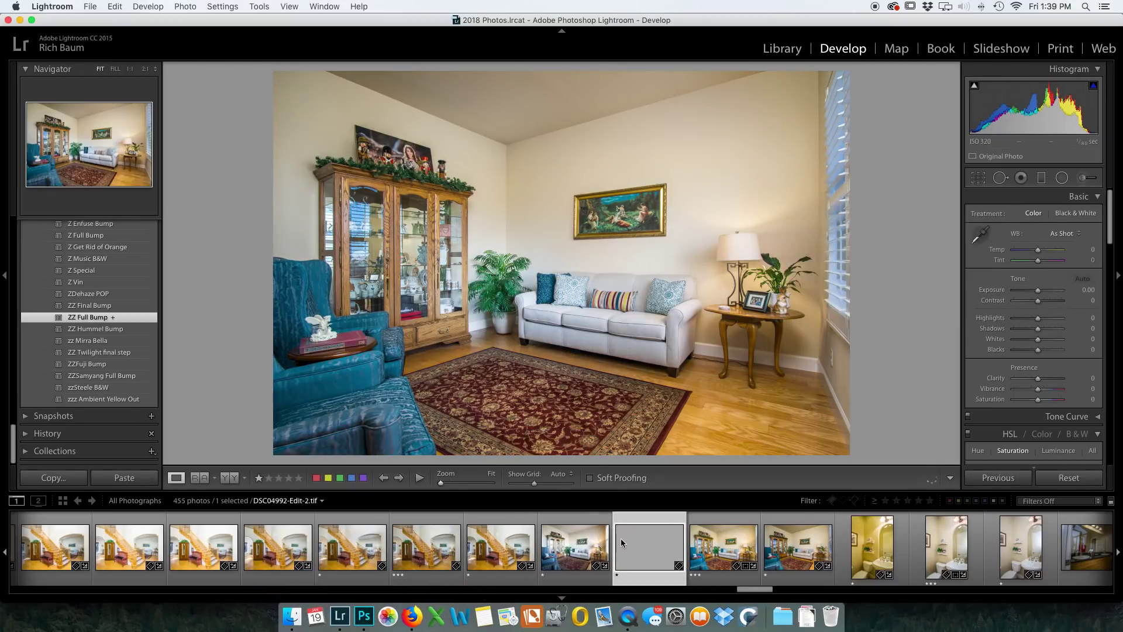
scroll(631, 541, down, 5)
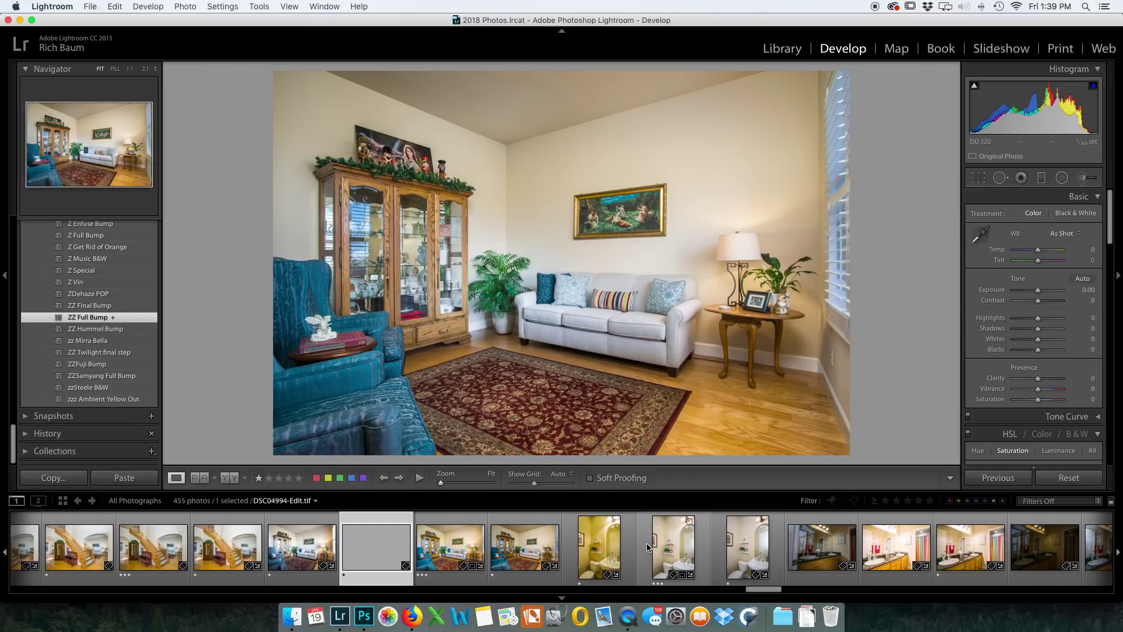
click(609, 553)
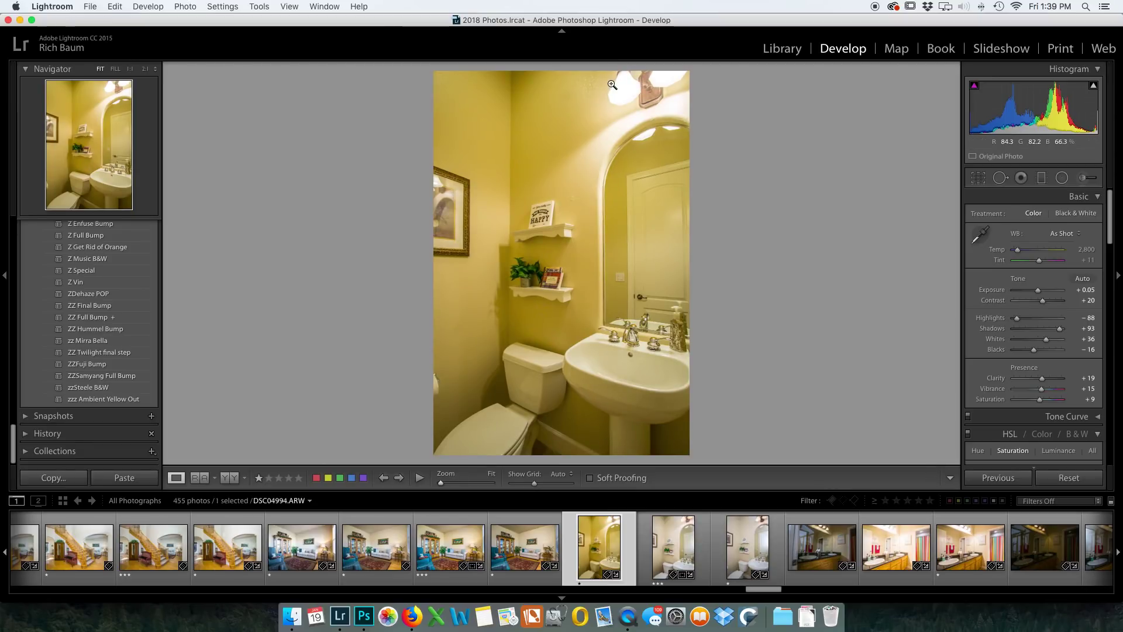
- Apply zzz Ambient Yellow Out to the bathroom ambient shot and set white balance from the white sink
click(98, 400)
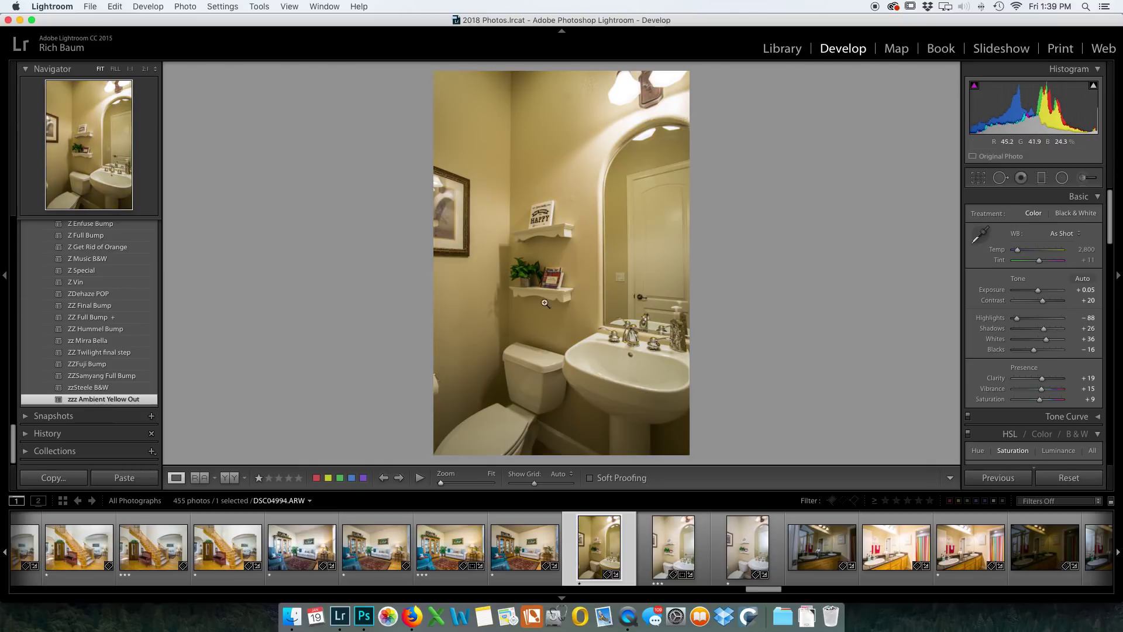
click(737, 542)
key(Left)
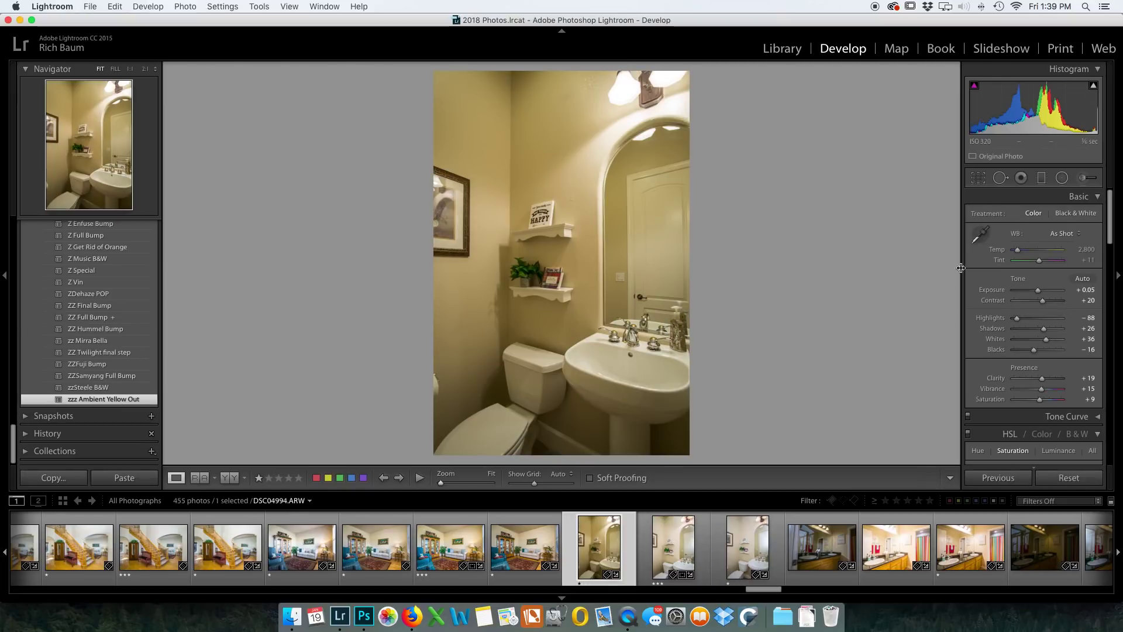
click(980, 237)
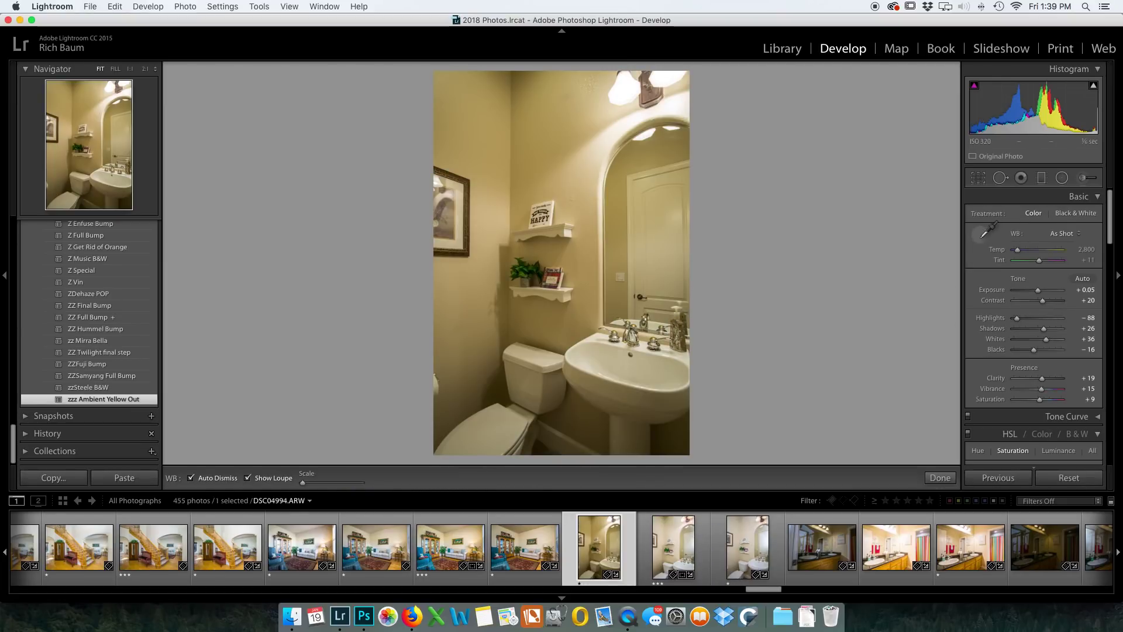
click(625, 373)
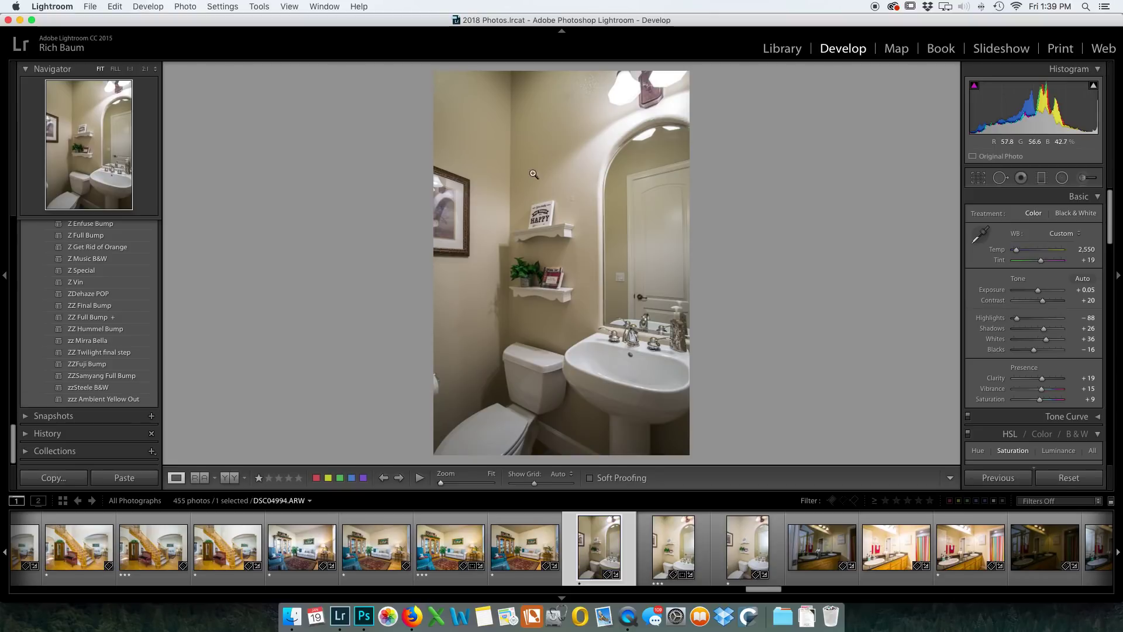
- Select both bathroom exposures and open them as layers in Photoshop
super+click(730, 553)
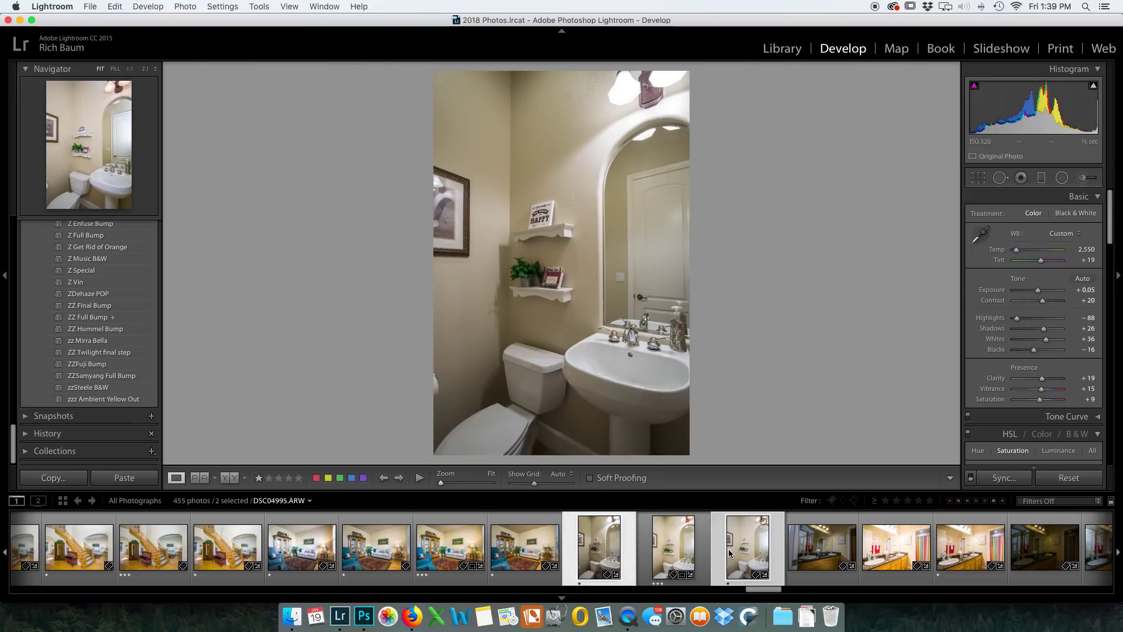
key(super+Left)
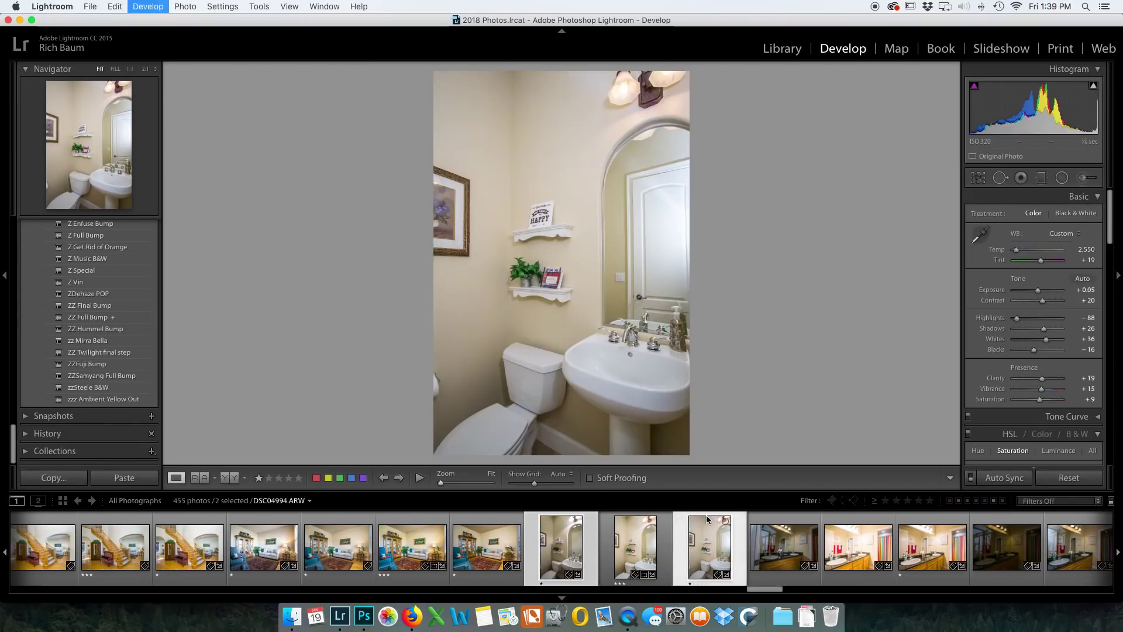
key(super+Right)
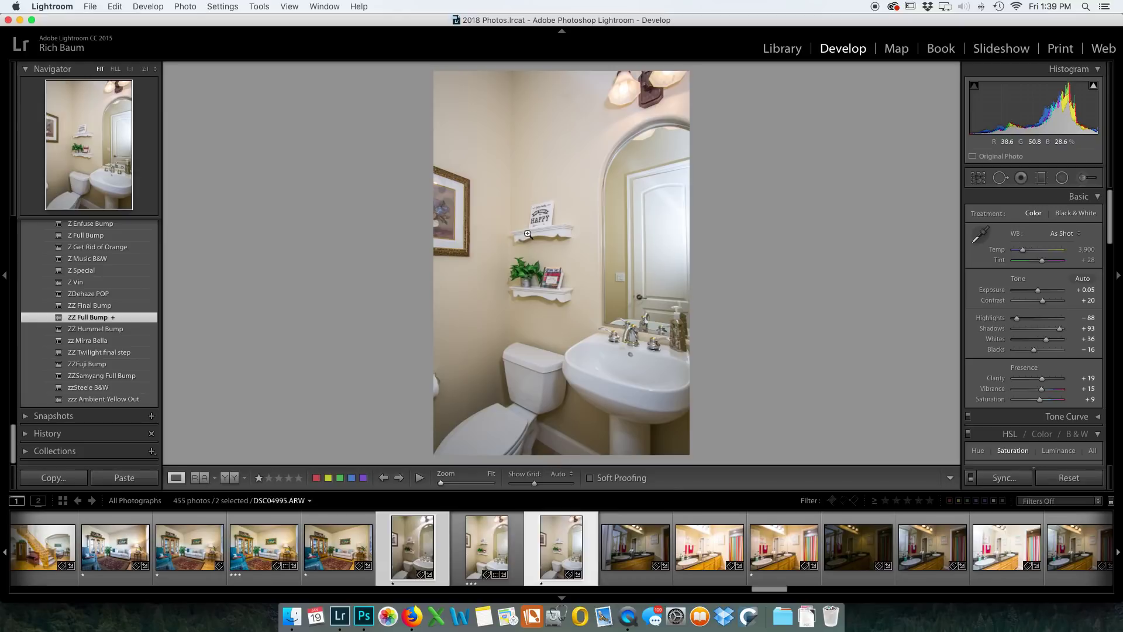
right_click(537, 269)
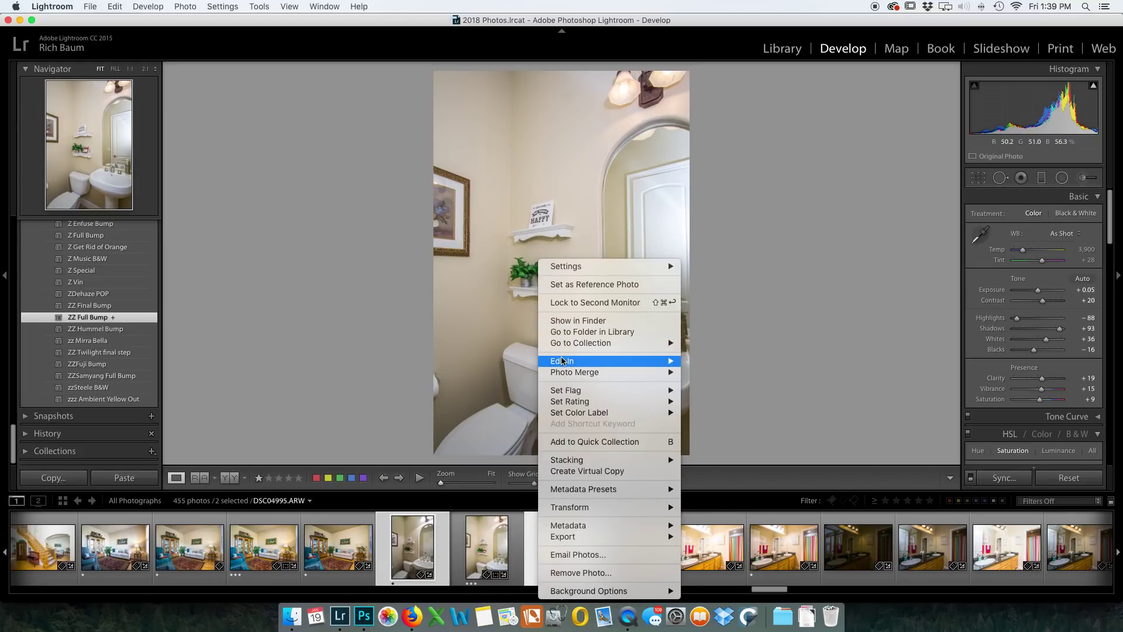
mouse_move(563, 361)
click(709, 508)
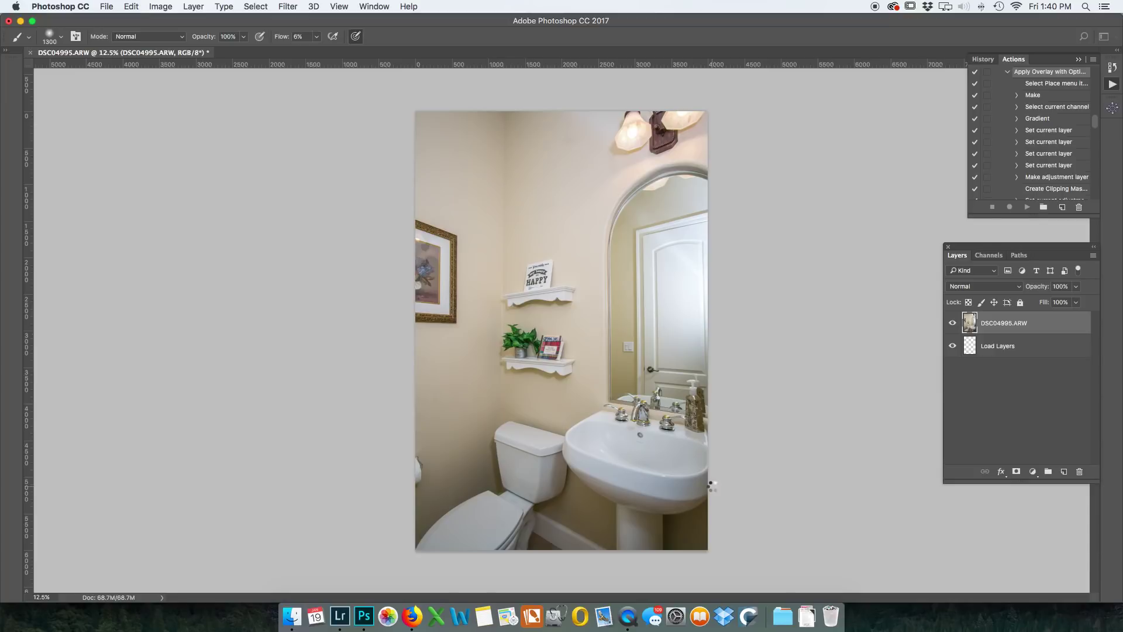
- Black-mask the top bathroom layer, paint in the mirror and door, save as DSC04994-Edit-2.tif, and close
click(1016, 472)
mouse_move(627, 236)
mouse_down()
mouse_move(656, 218)
mouse_move(664, 263)
mouse_move(671, 215)
mouse_move(662, 241)
mouse_move(679, 359)
mouse_move(709, 194)
mouse_move(612, 244)
mouse_move(657, 318)
mouse_move(749, 404)
mouse_move(608, 497)
mouse_move(591, 471)
mouse_move(474, 509)
mouse_move(468, 439)
mouse_move(450, 454)
mouse_move(574, 356)
mouse_move(534, 286)
mouse_move(536, 251)
mouse_move(506, 336)
mouse_move(541, 319)
mouse_move(537, 263)
mouse_move(466, 221)
mouse_move(436, 219)
mouse_move(477, 263)
mouse_up()
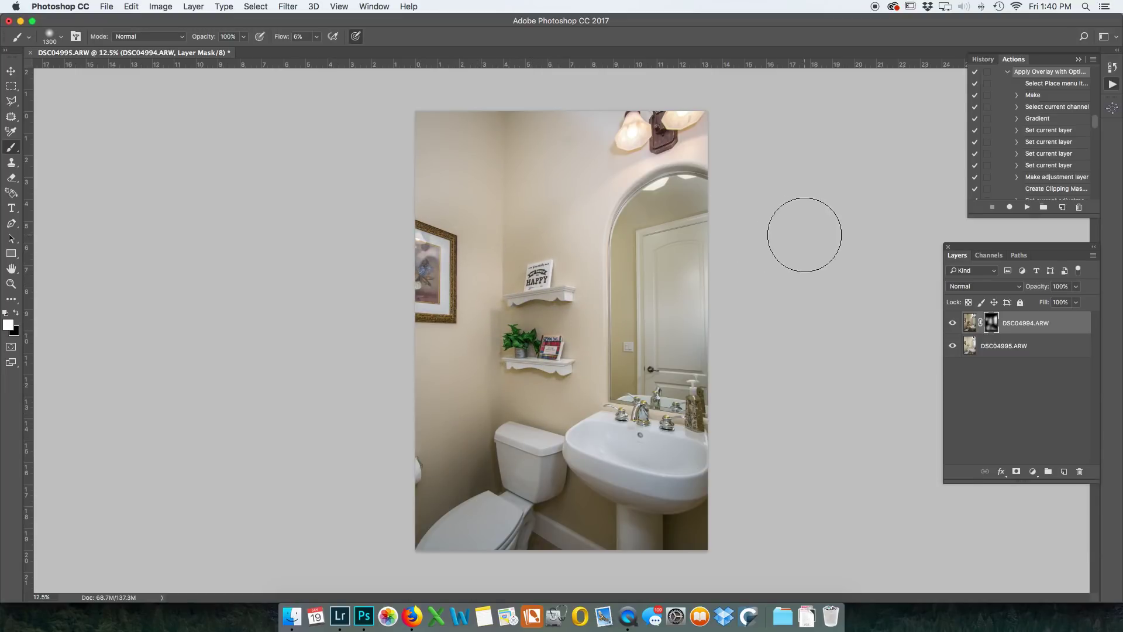
key(super+s)
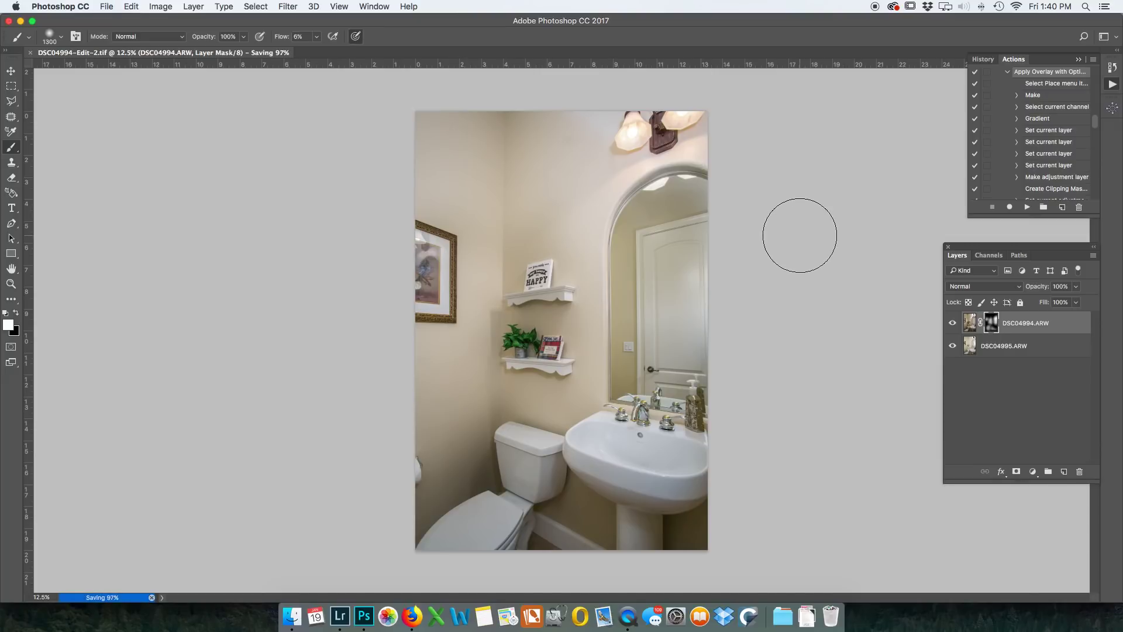
key(super+w)
click(336, 598)
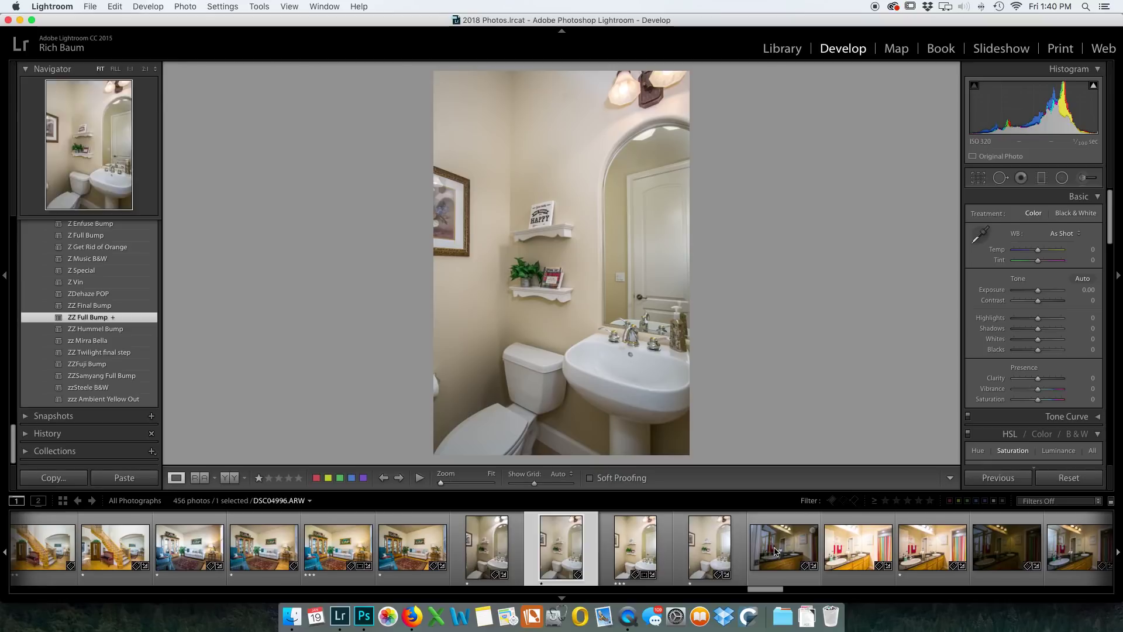
- Step through the bathroom exposures in the filmstrip up to DSC05004 and back to DSC05002
scroll(611, 547, down, 4)
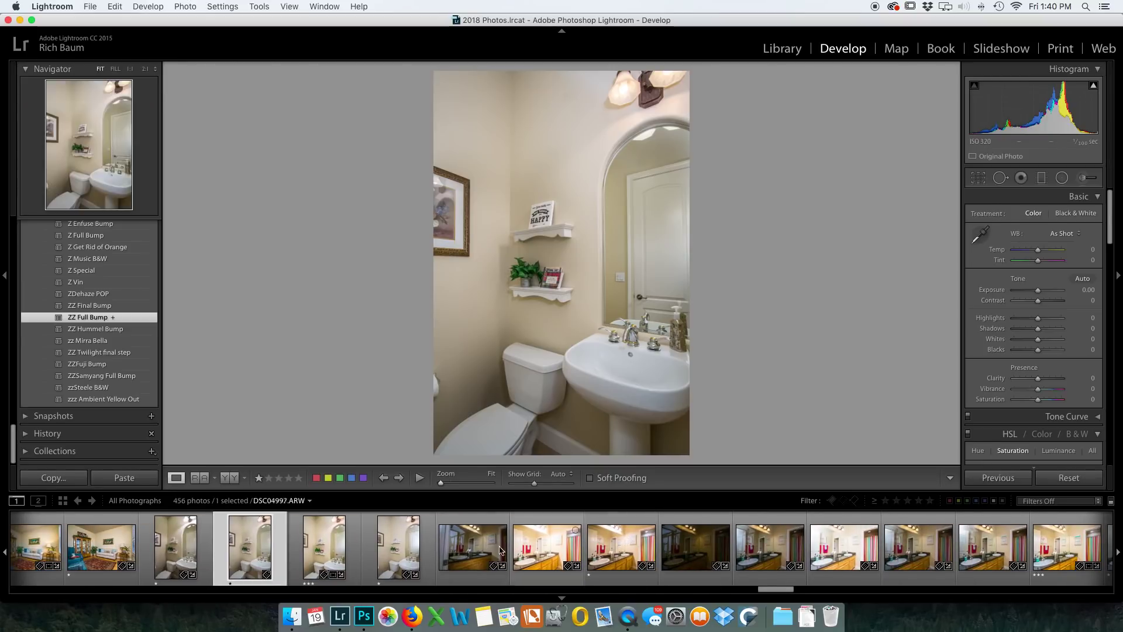
scroll(760, 550, down, 4)
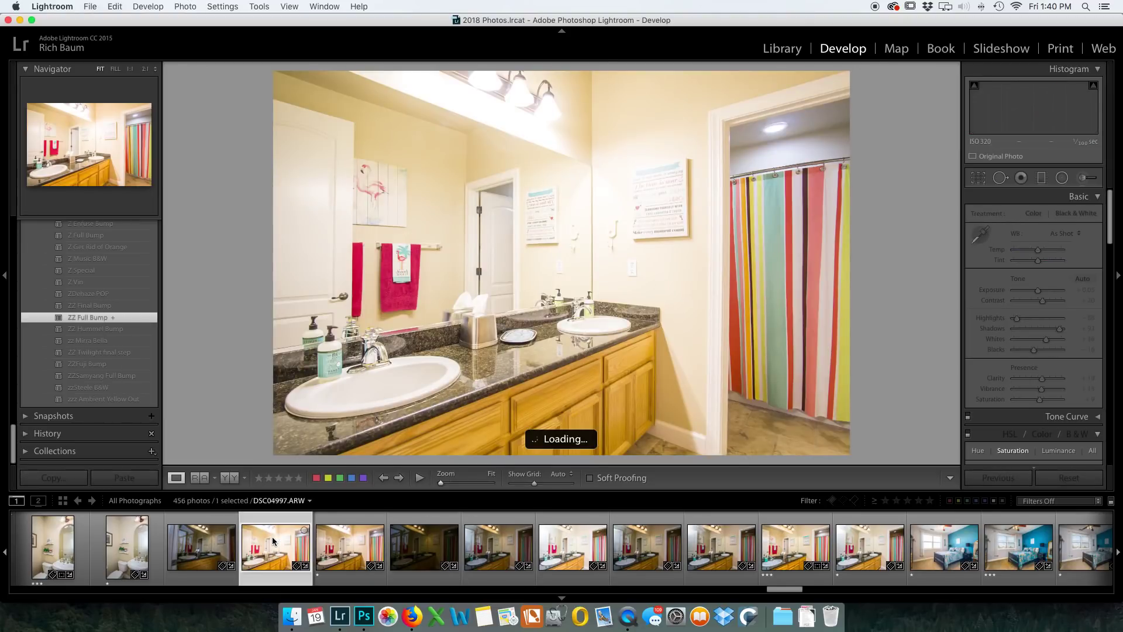
key(Right)
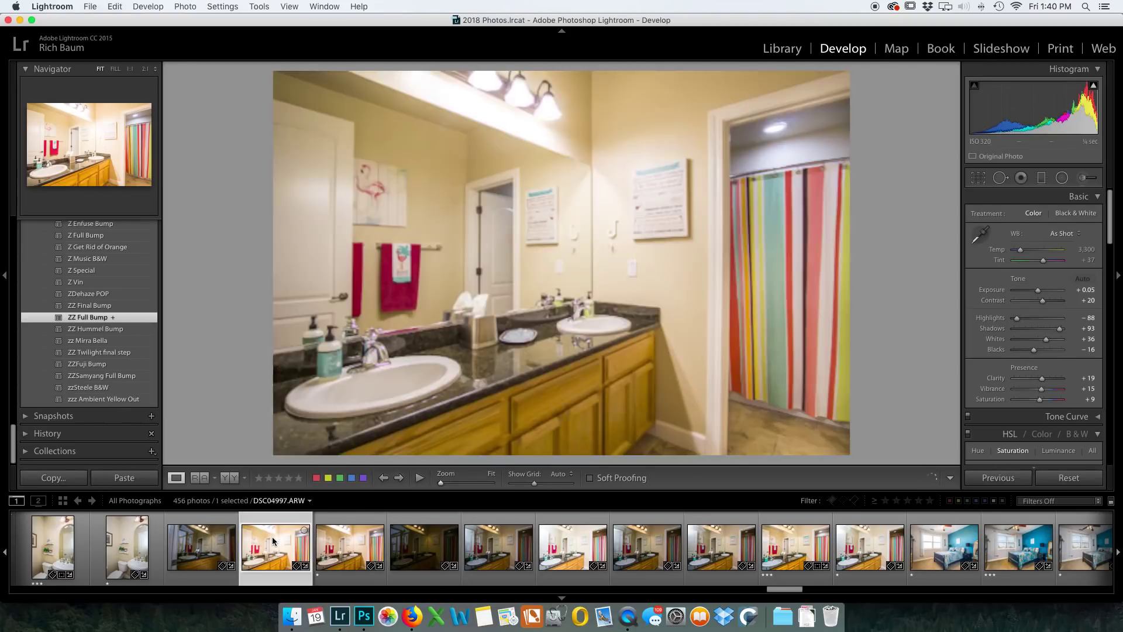
key(Right)
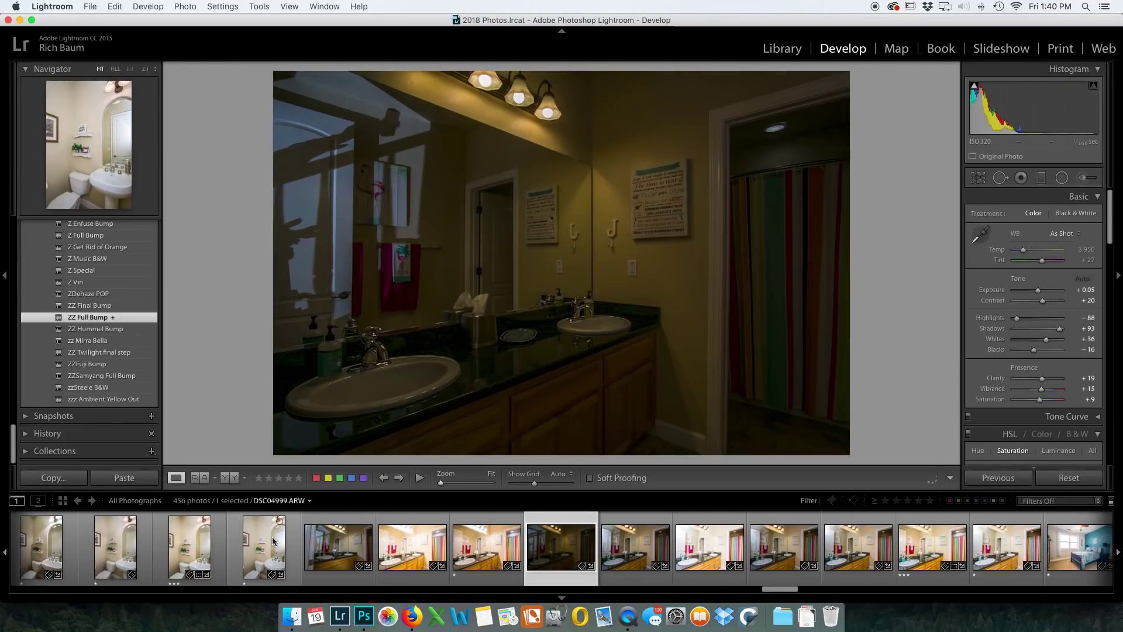
key(Right)
key(Right)
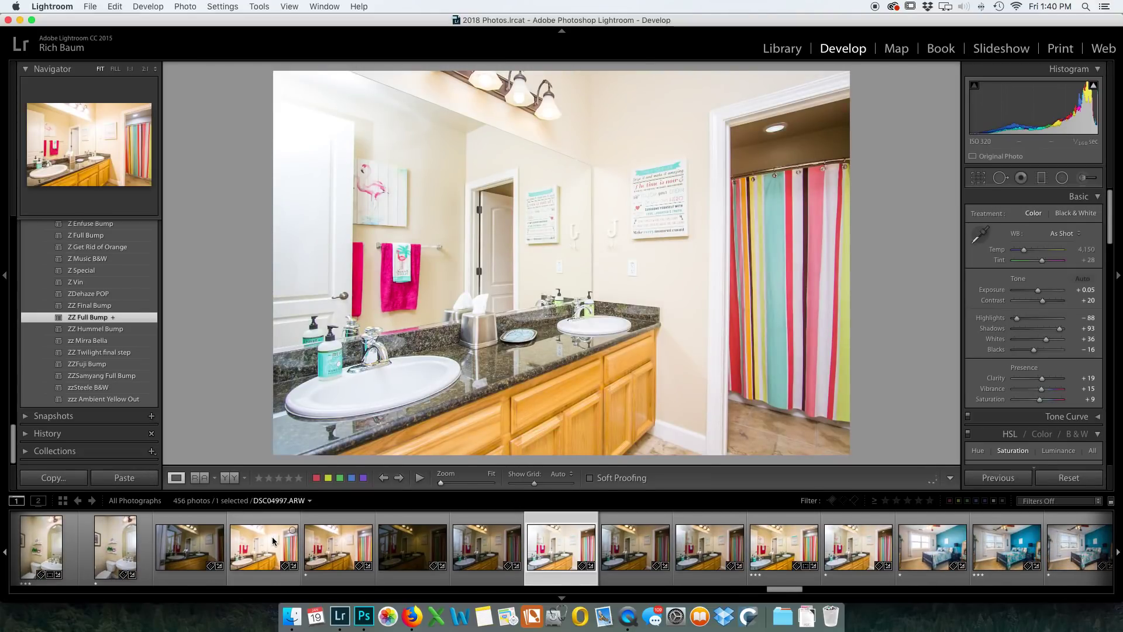
key(Right)
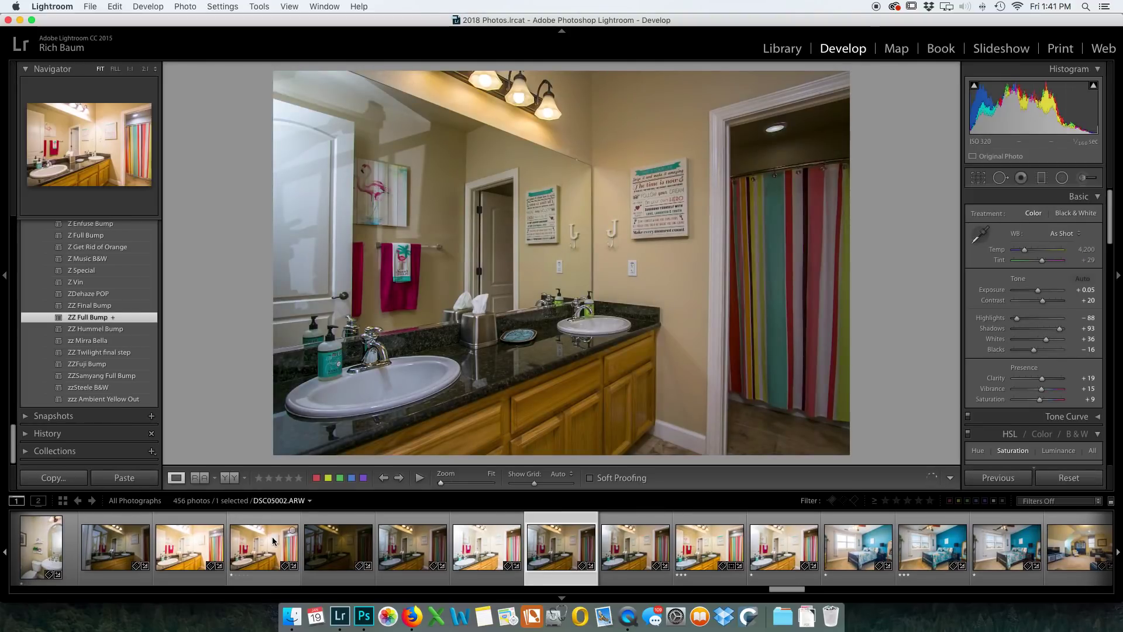
key(Right)
key(Right)
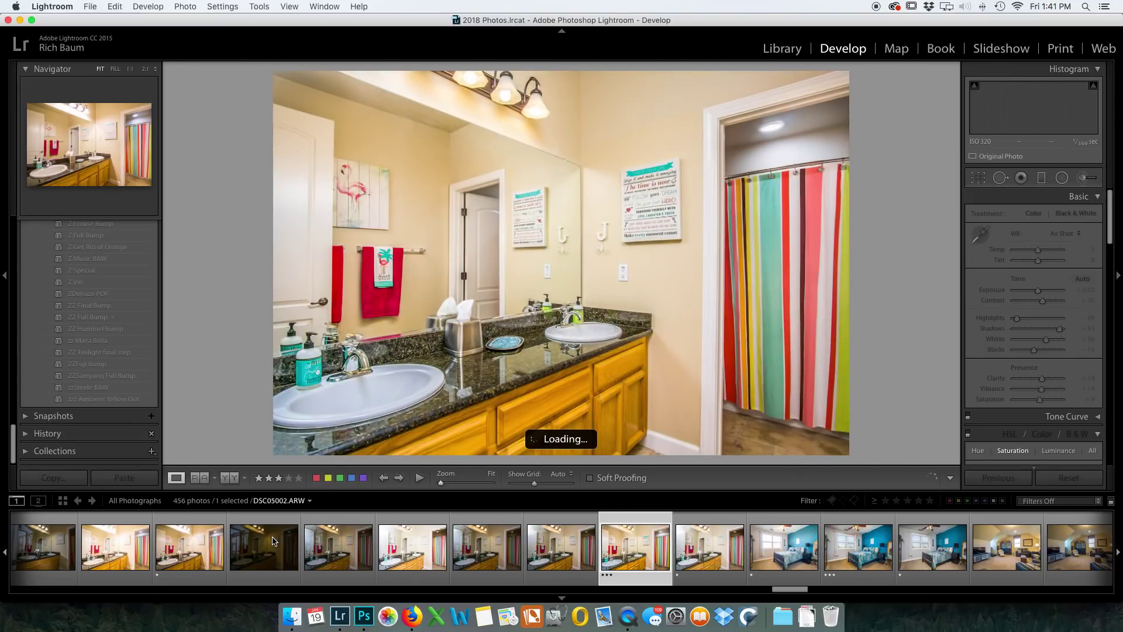
key(Right)
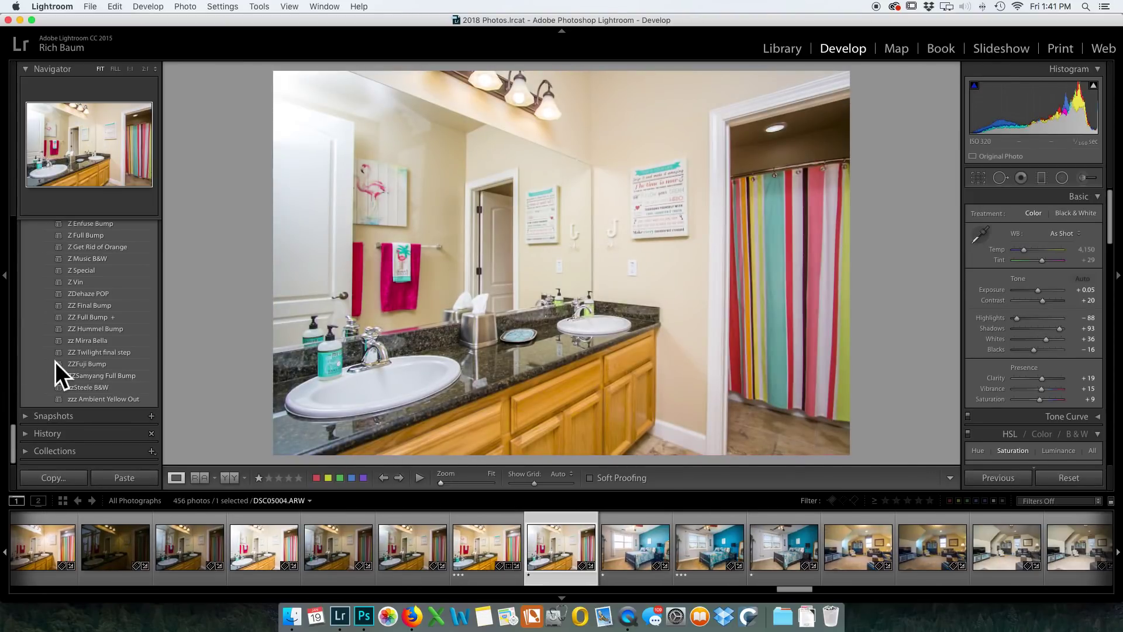
key(Left)
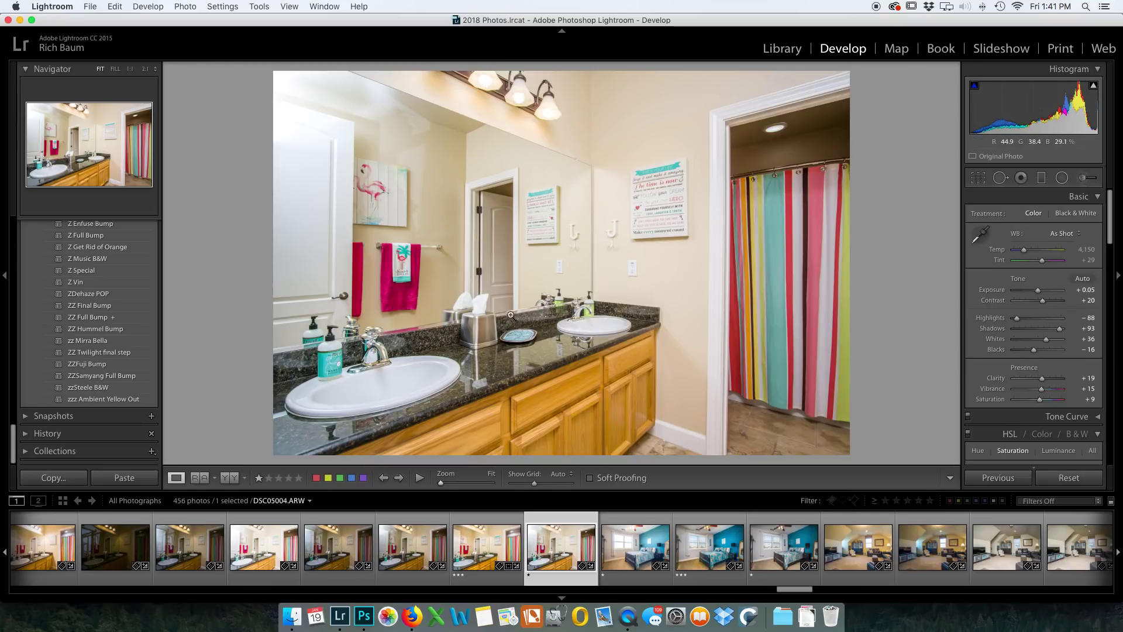
- Compare DSC05000 with DSC05004, then select DSC04998 and a second exposure to pair with it
click(220, 542)
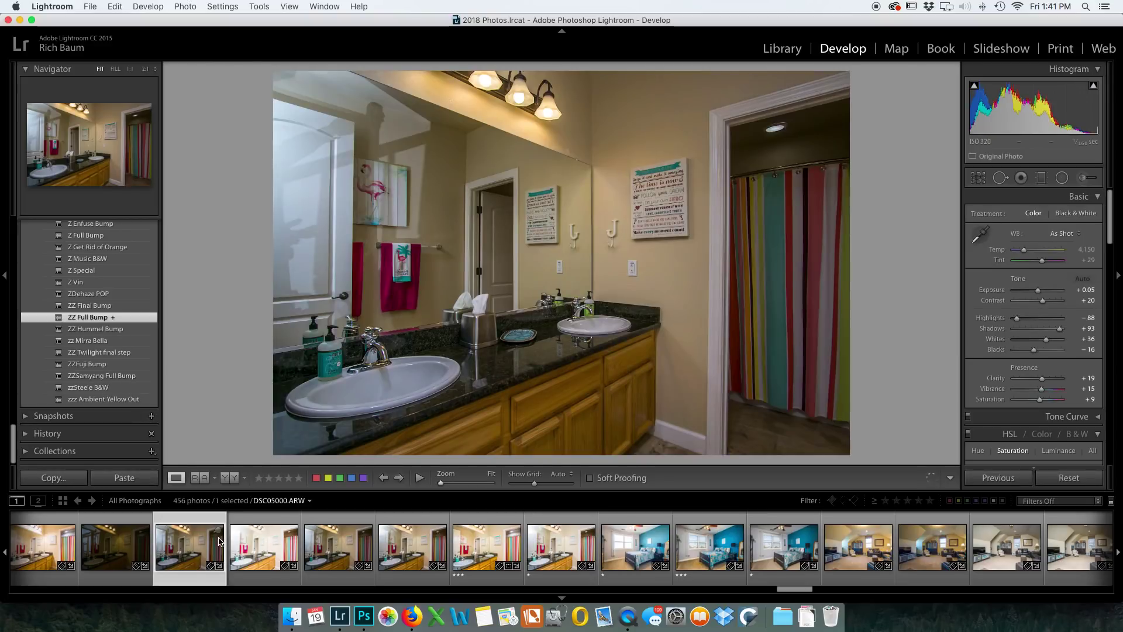
click(547, 563)
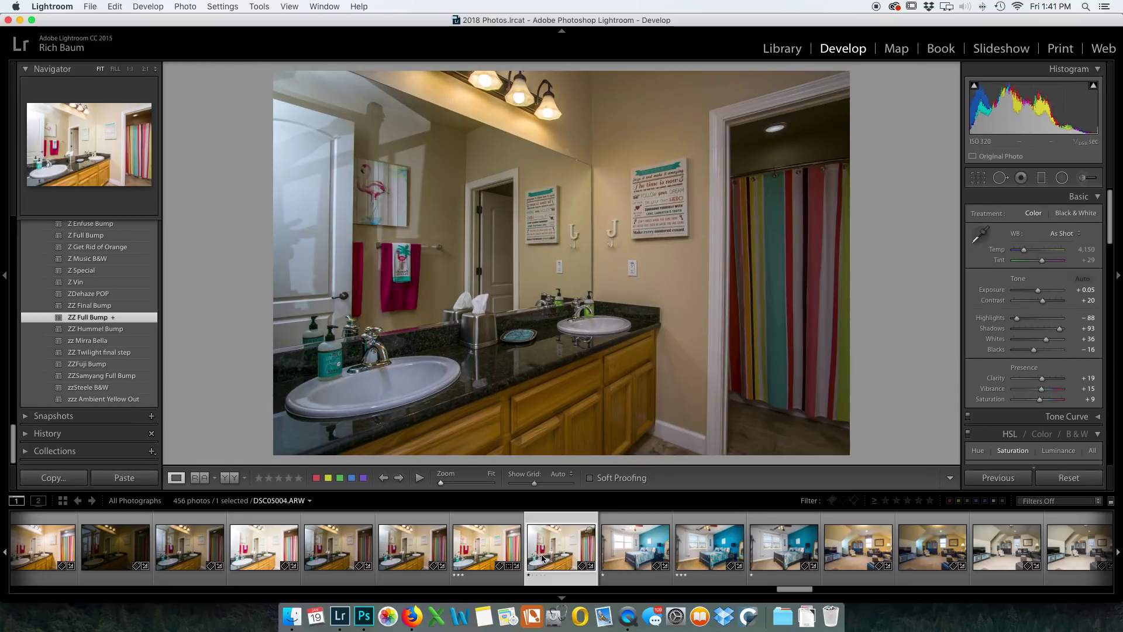
scroll(205, 543, up, 3)
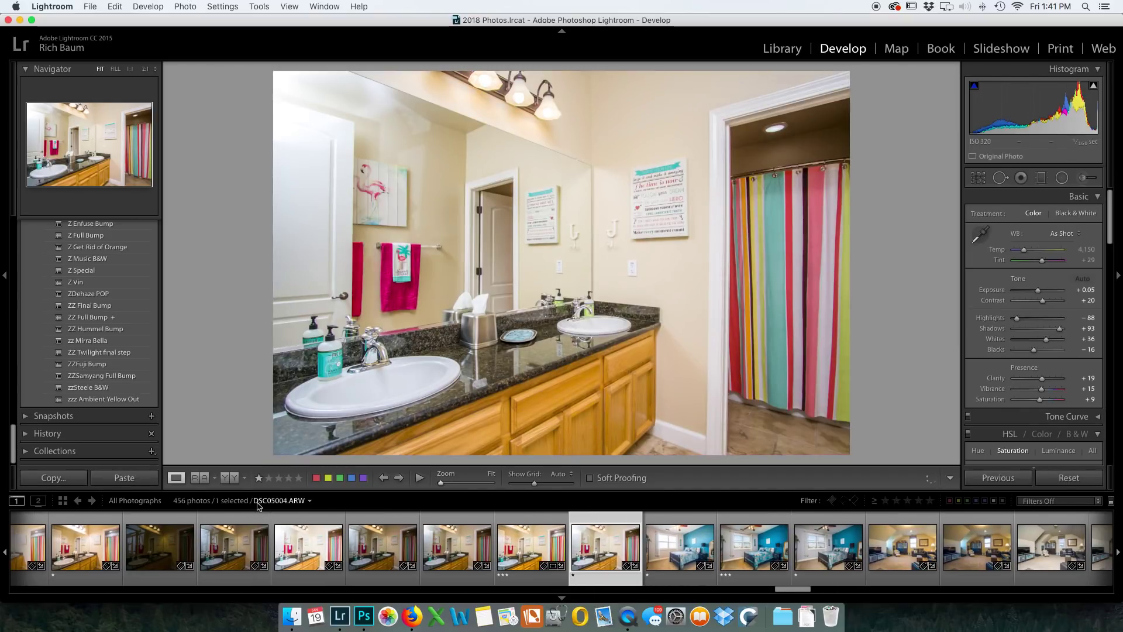
click(68, 547)
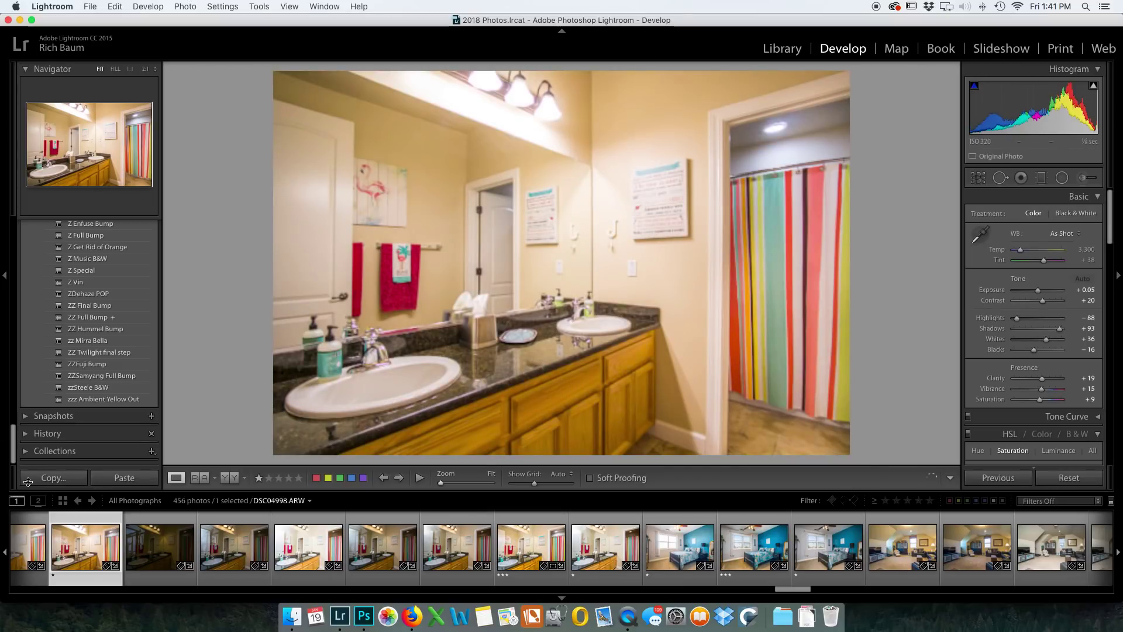
super+click(608, 547)
- Start an Adjustment Brush local adjustment with Exposure raised to +1.02
right_click(503, 243)
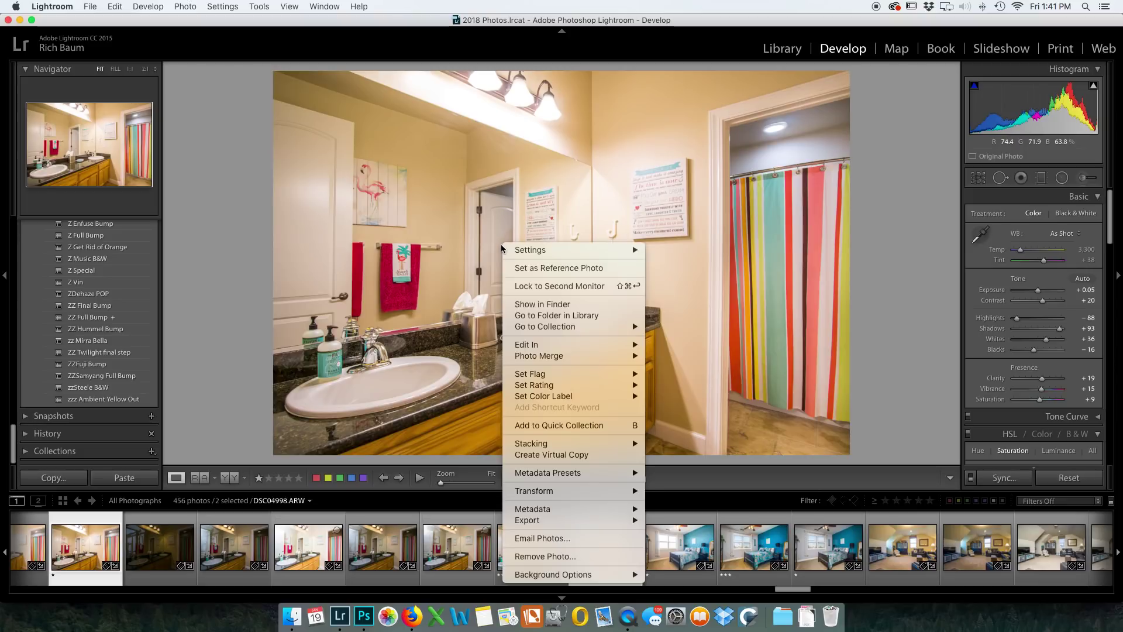
click(727, 263)
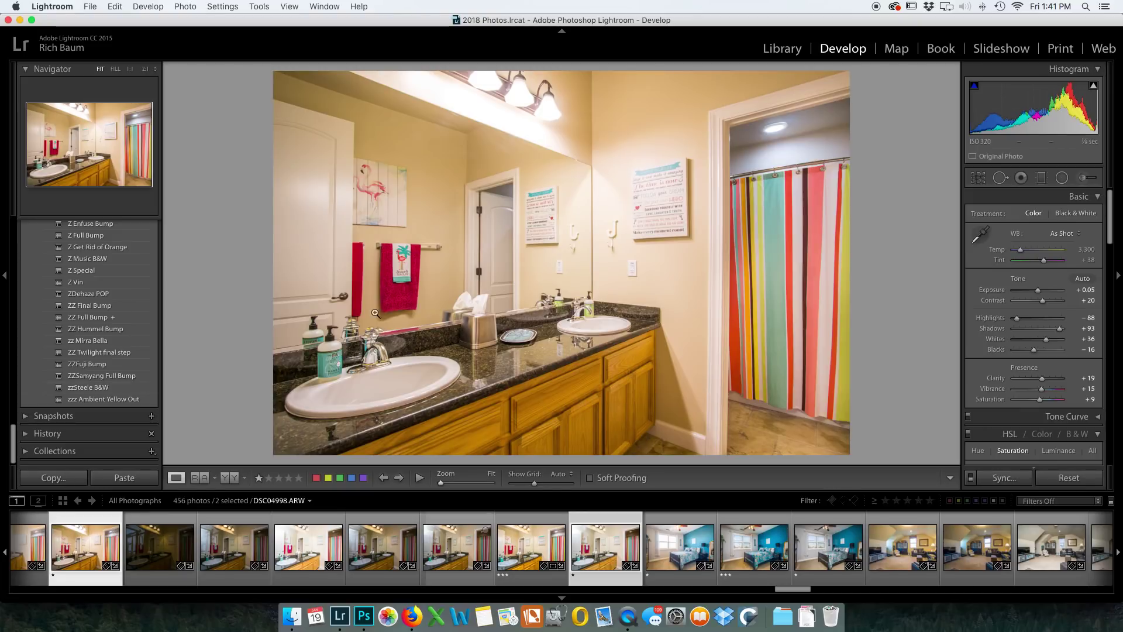
click(1083, 177)
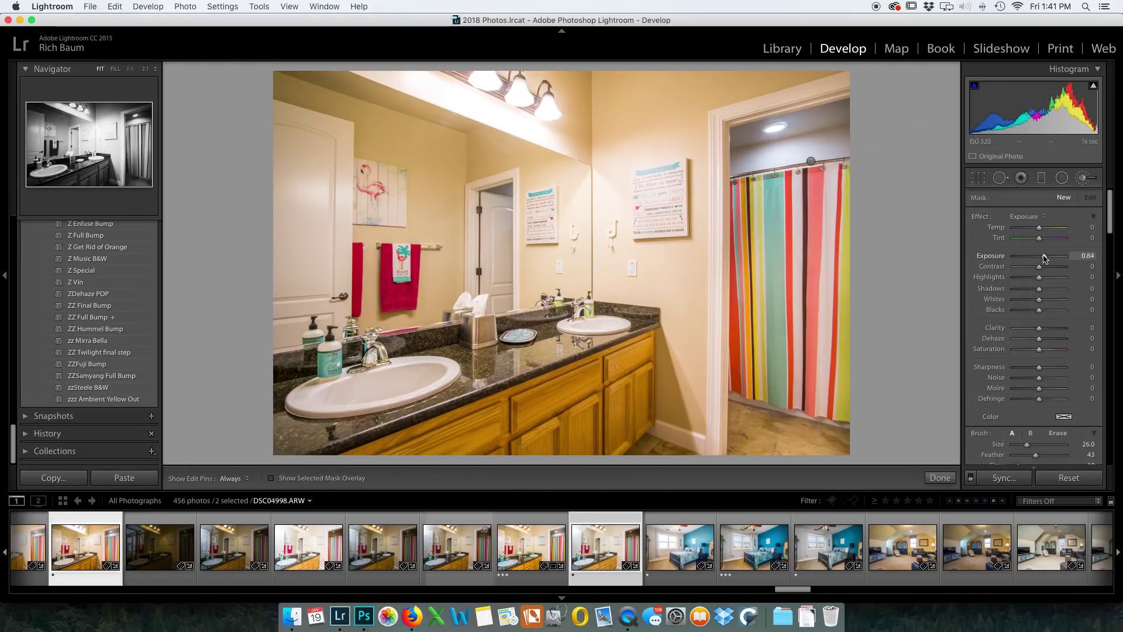
drag(1044, 255, 1046, 255)
key(h)
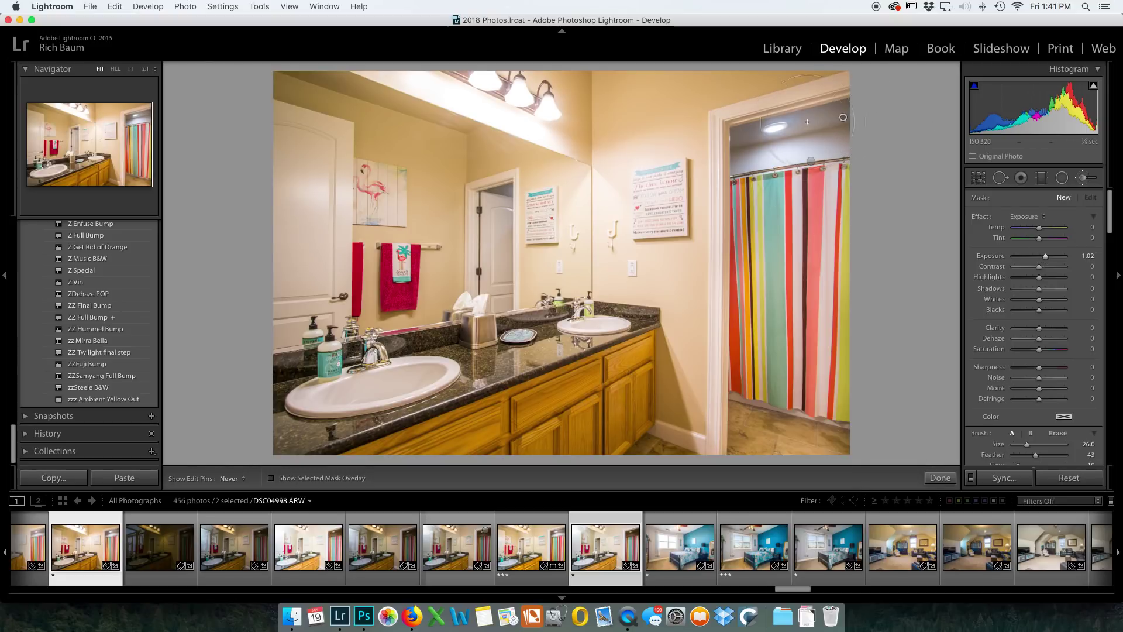
key(h)
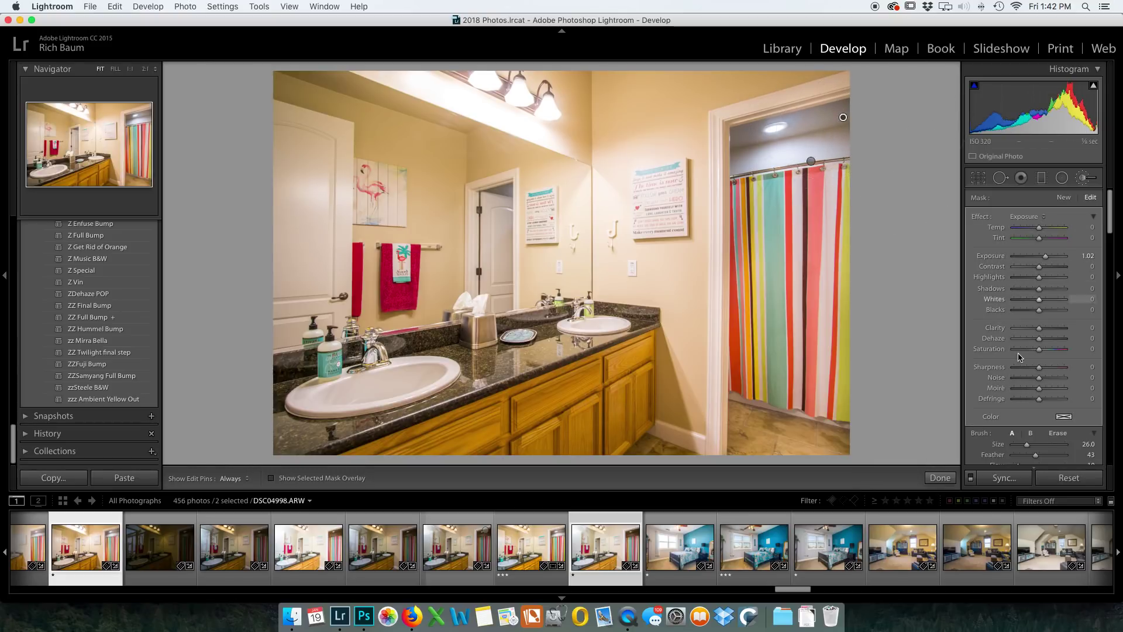
- Paint the dark shower ceiling at flow 77, touching up with the eraser, then bring up Edit In
scroll(1047, 409, down, 2)
click(1051, 433)
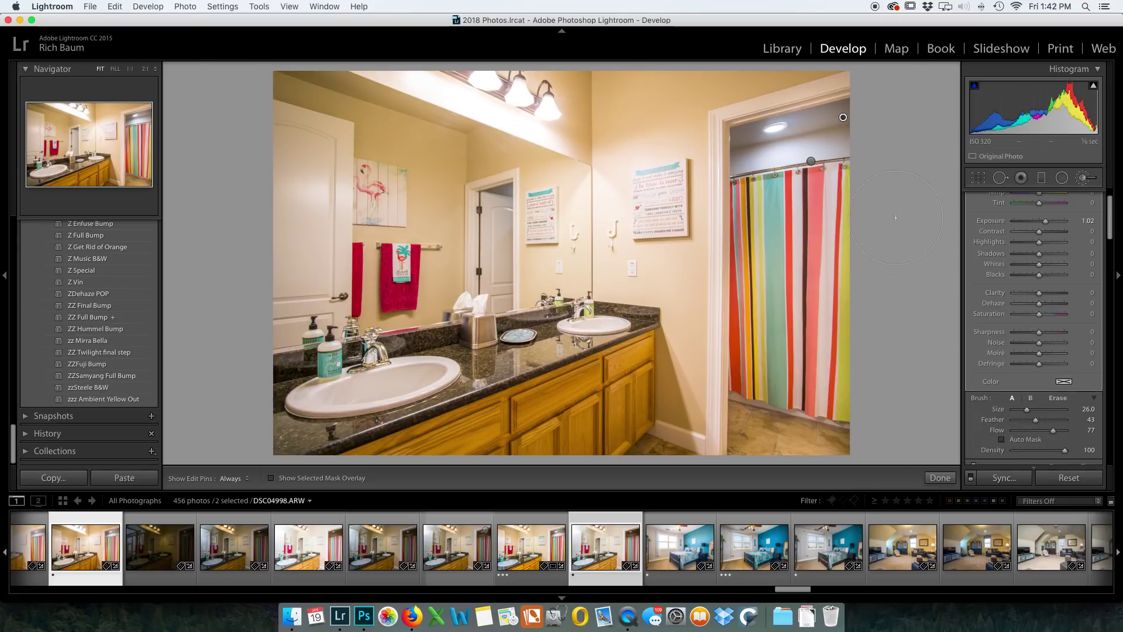
key(h)
mouse_move(795, 137)
mouse_down()
mouse_move(813, 114)
mouse_move(775, 135)
mouse_up()
key(h)
key(alt)
scroll(835, 77, down, 4)
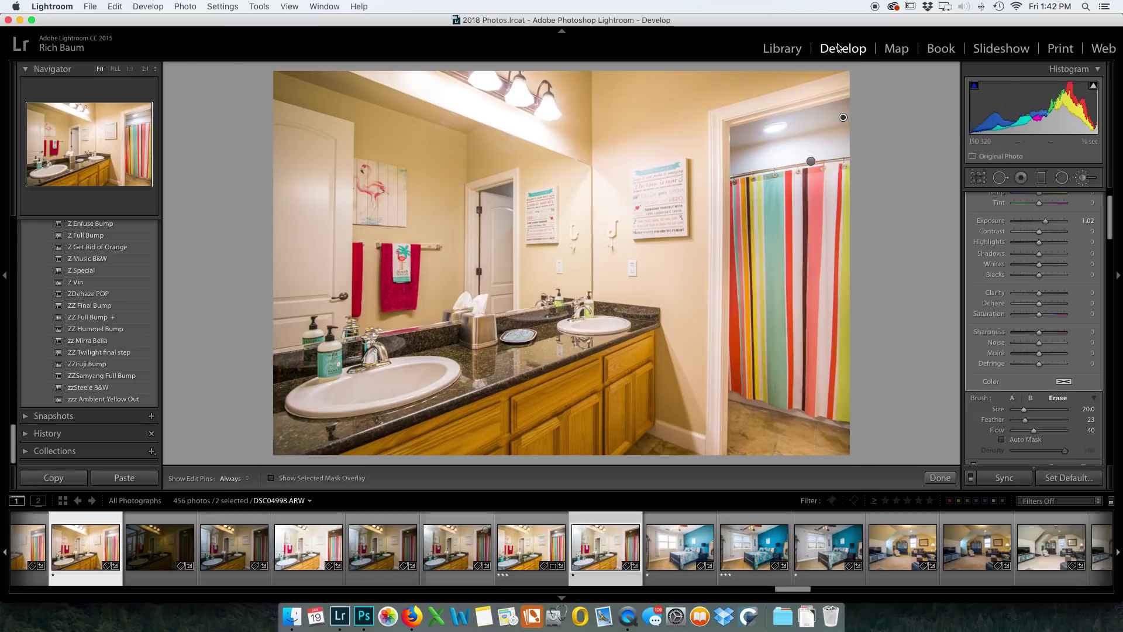
key(h)
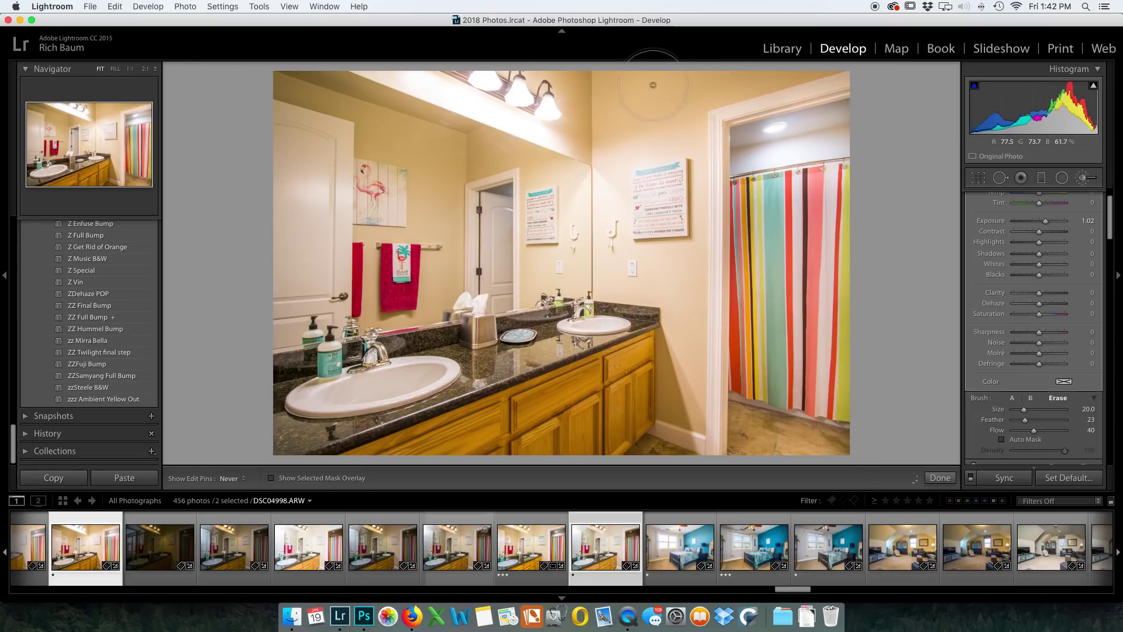
key(h)
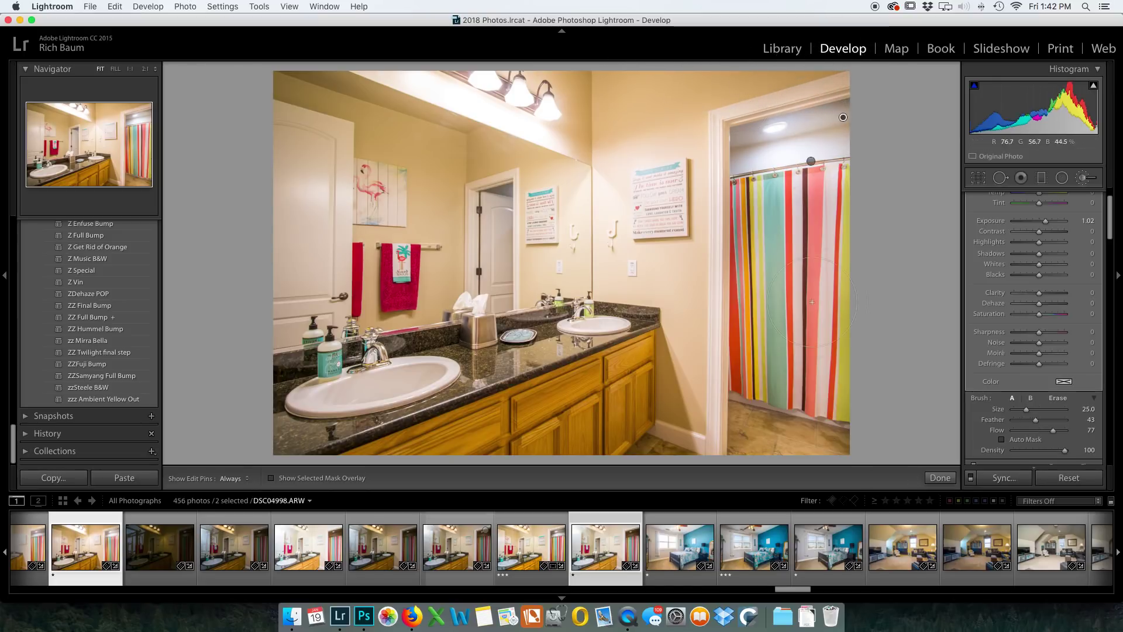
right_click(557, 259)
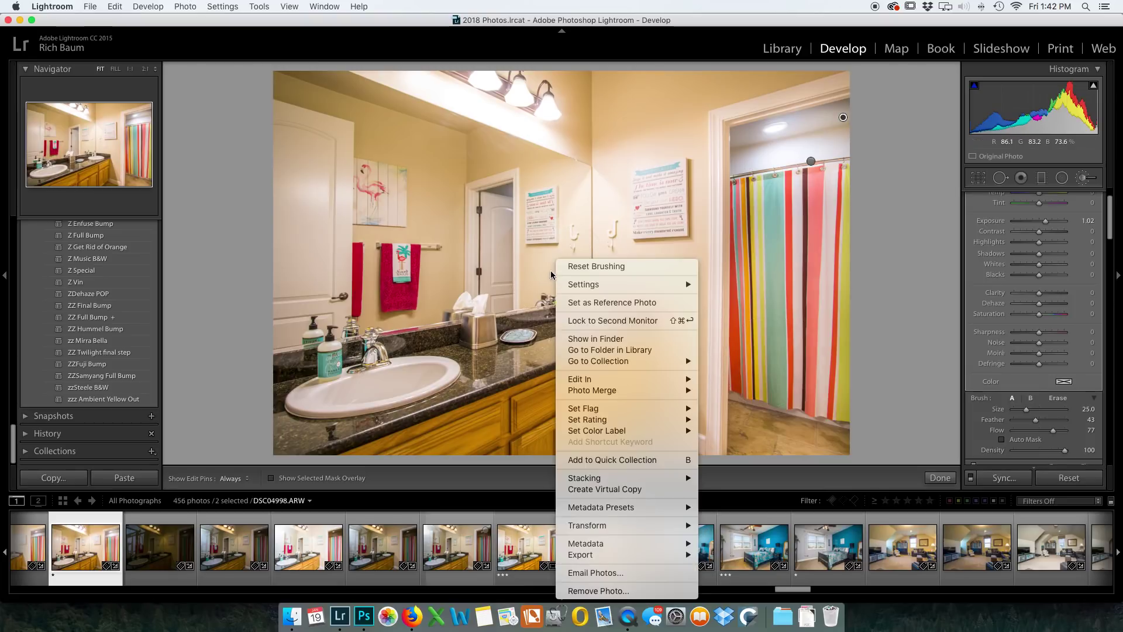
mouse_move(596, 381)
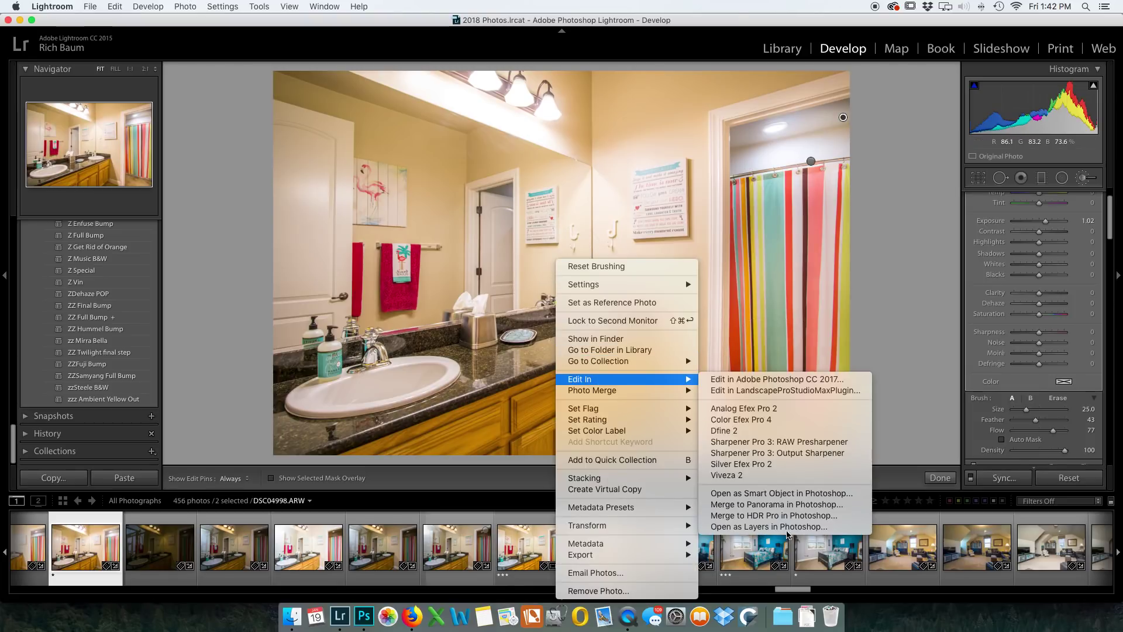
- Choose Open as Layers in Photoshop for DSC04998 and DSC05004
click(787, 527)
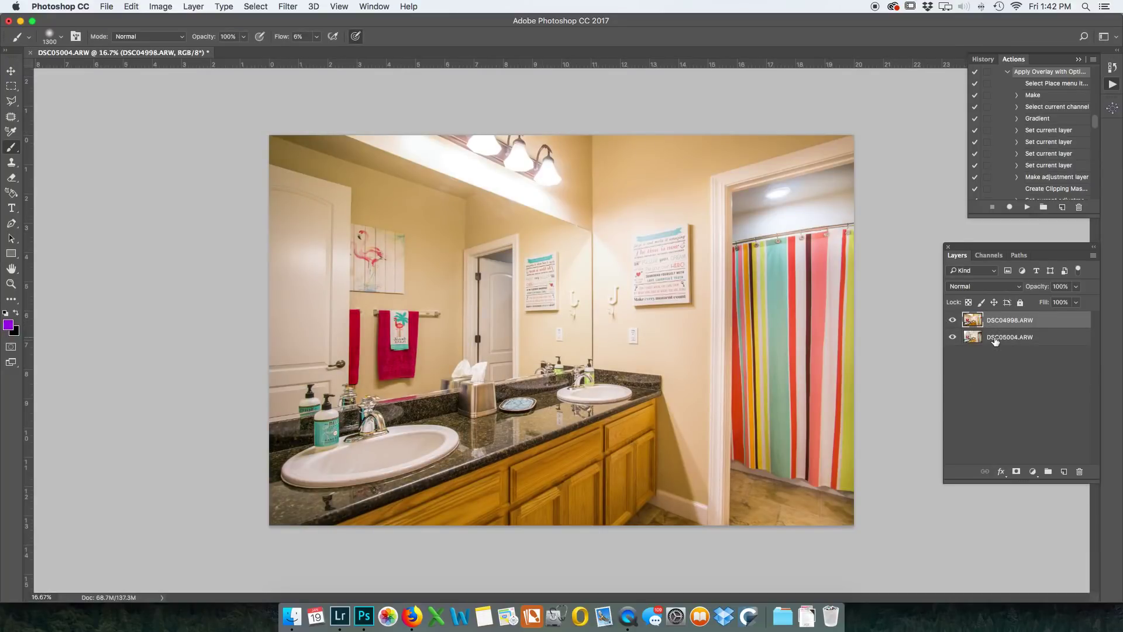
- Auto-align the DSC04998 and DSC05004 layers, then give DSC04998 a black mask
shift+click(997, 340)
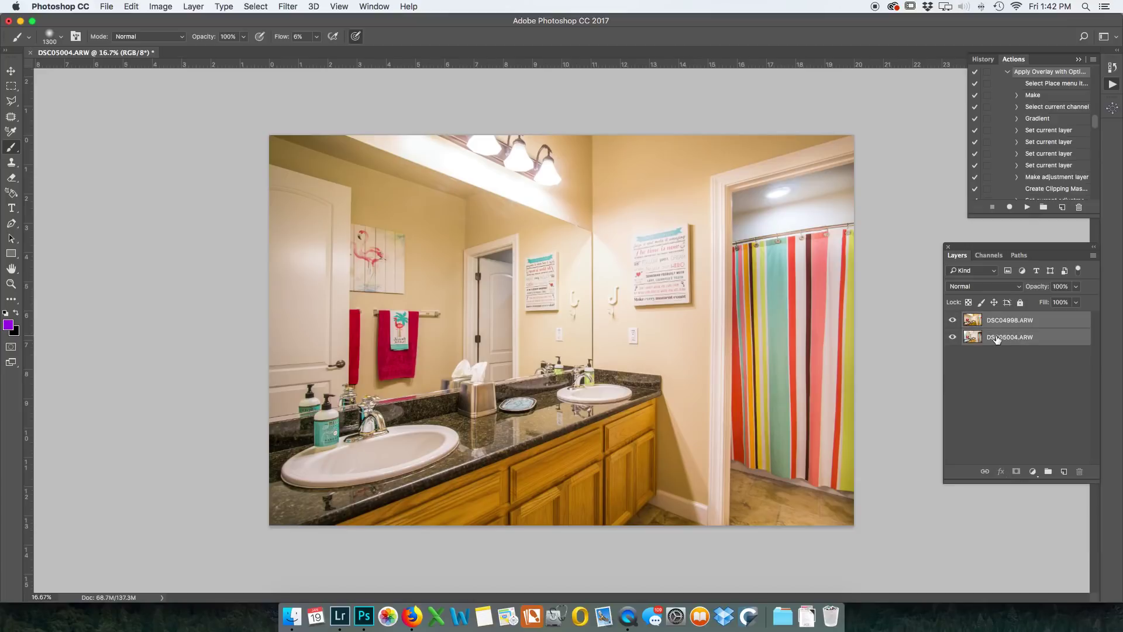
key(super+shift+alt+a)
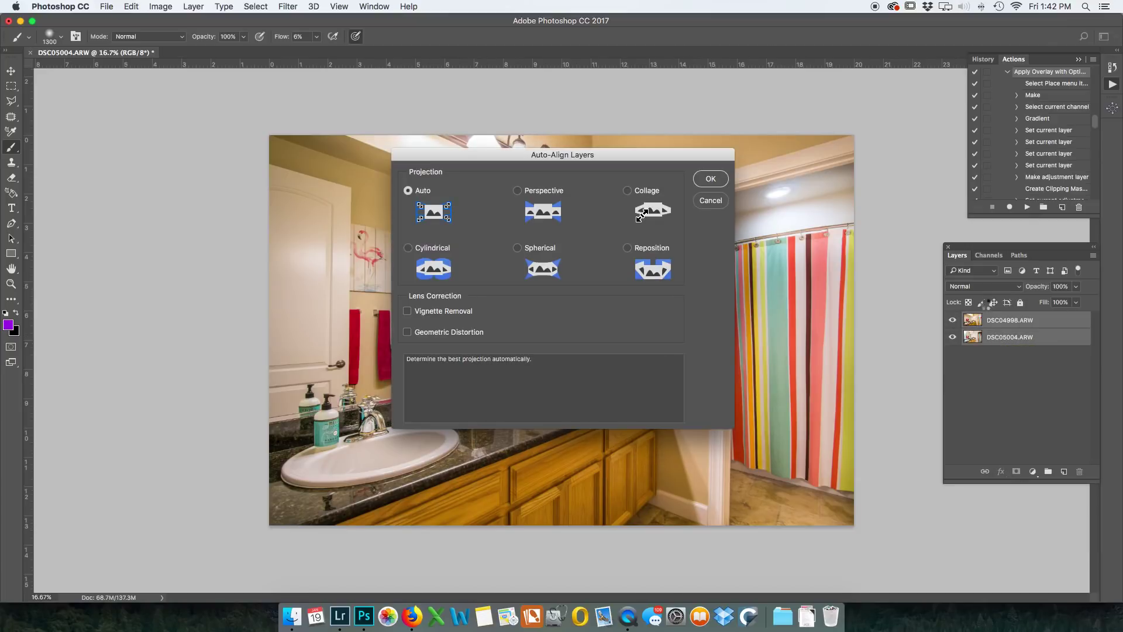
key(Return)
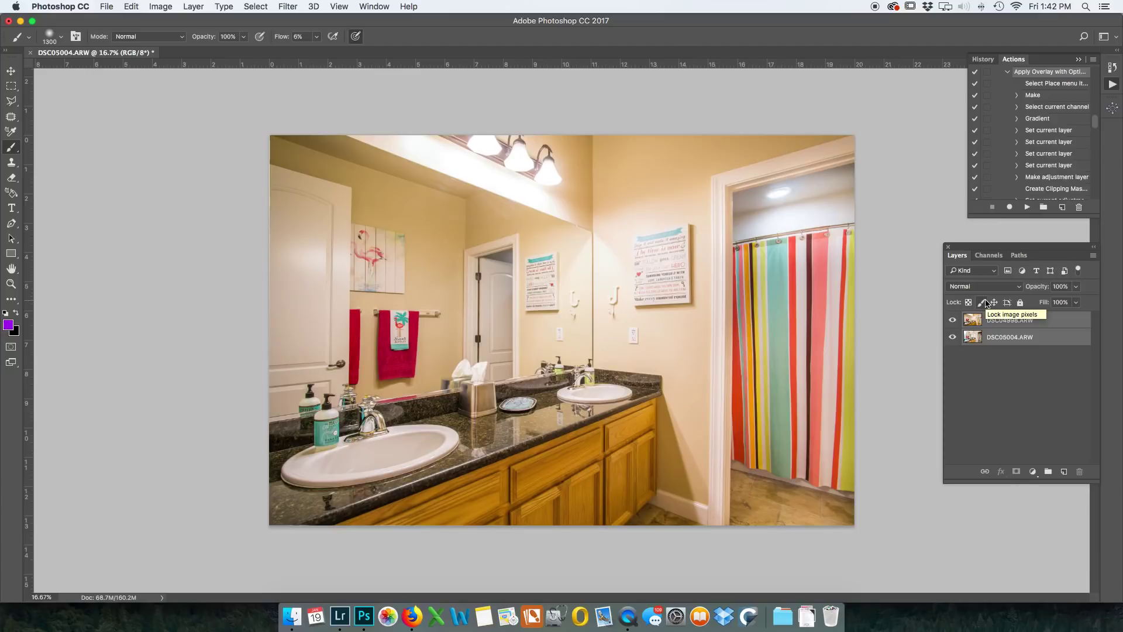
click(1001, 321)
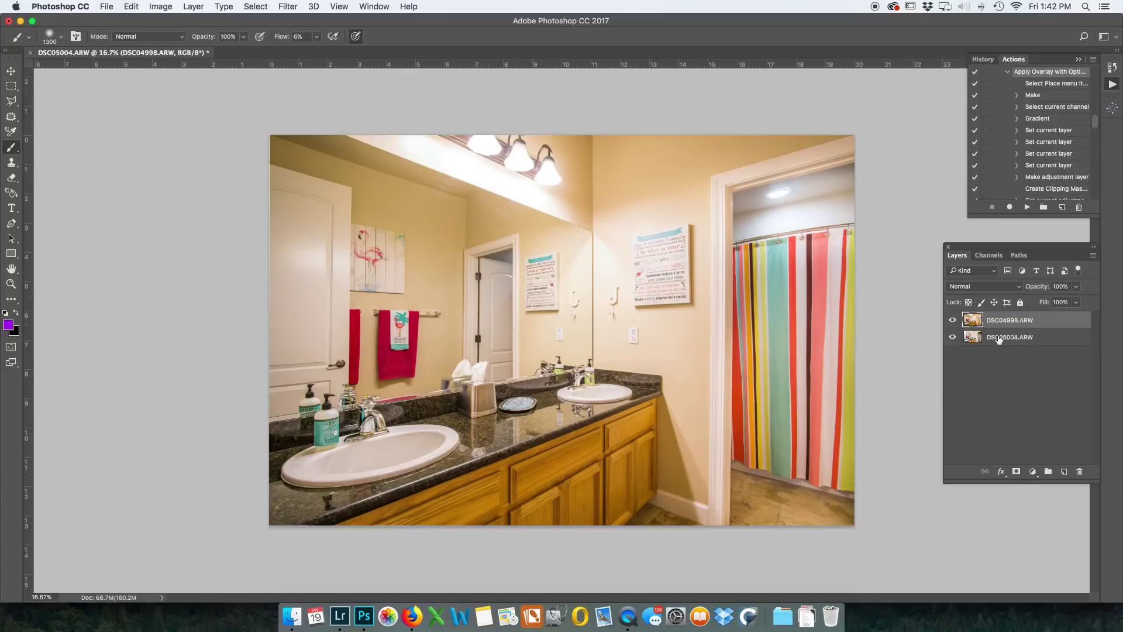
alt+click(1016, 472)
- Paint DSC04998 back over the shower ceiling, upper-left wall and corner, then save as DSC04998-Edit-2.tif
key(d)
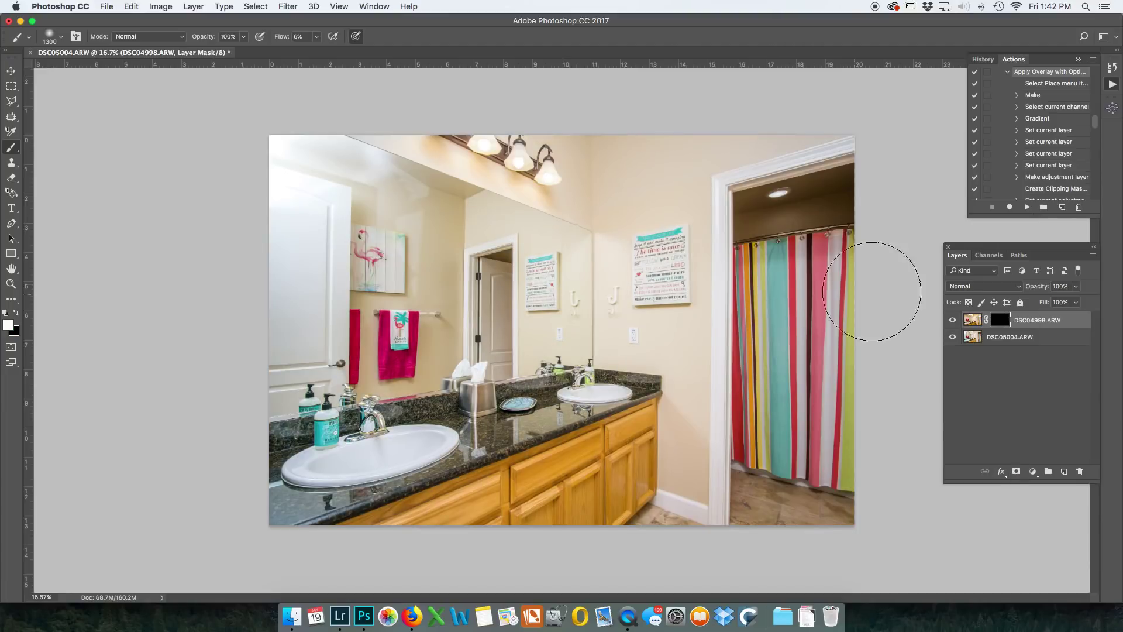
mouse_move(895, 201)
mouse_down()
mouse_move(807, 210)
mouse_move(833, 205)
mouse_move(798, 188)
mouse_move(839, 213)
mouse_move(792, 115)
mouse_move(768, 280)
mouse_up()
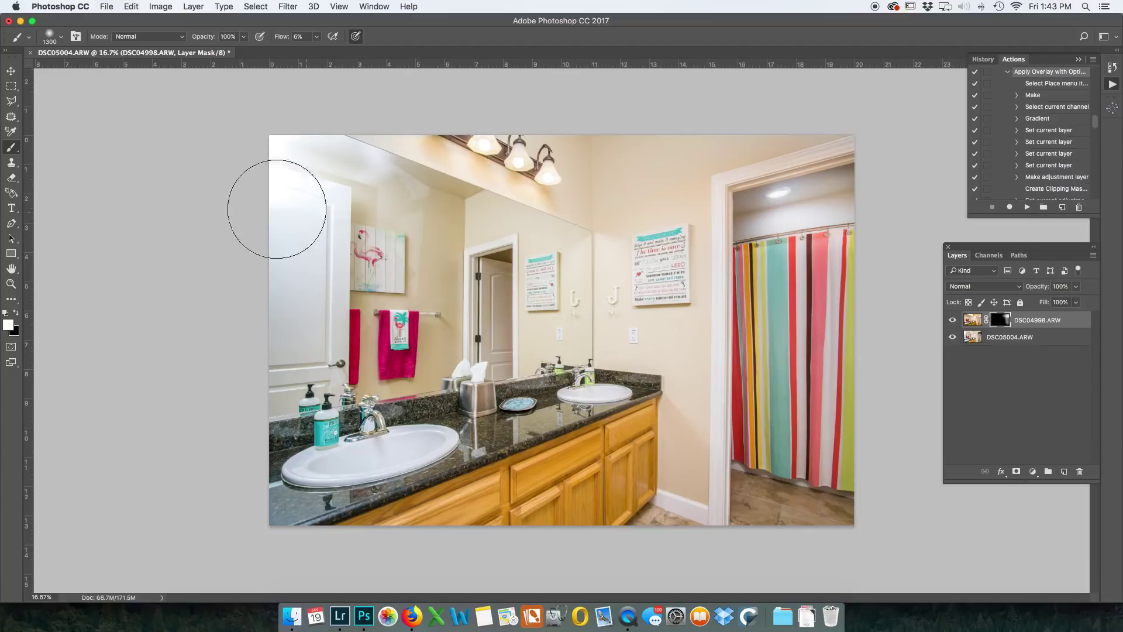
mouse_move(513, 209)
mouse_down()
mouse_move(319, 170)
mouse_move(393, 163)
mouse_move(170, 156)
mouse_move(387, 212)
mouse_up()
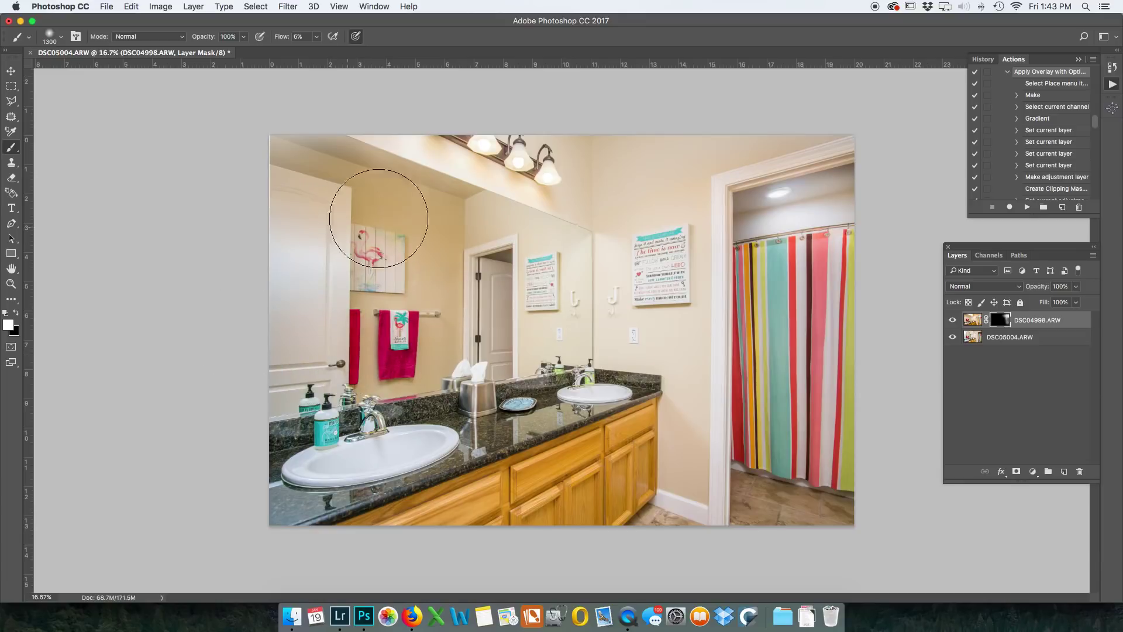
mouse_move(358, 196)
mouse_down()
mouse_move(264, 150)
mouse_move(276, 138)
mouse_up()
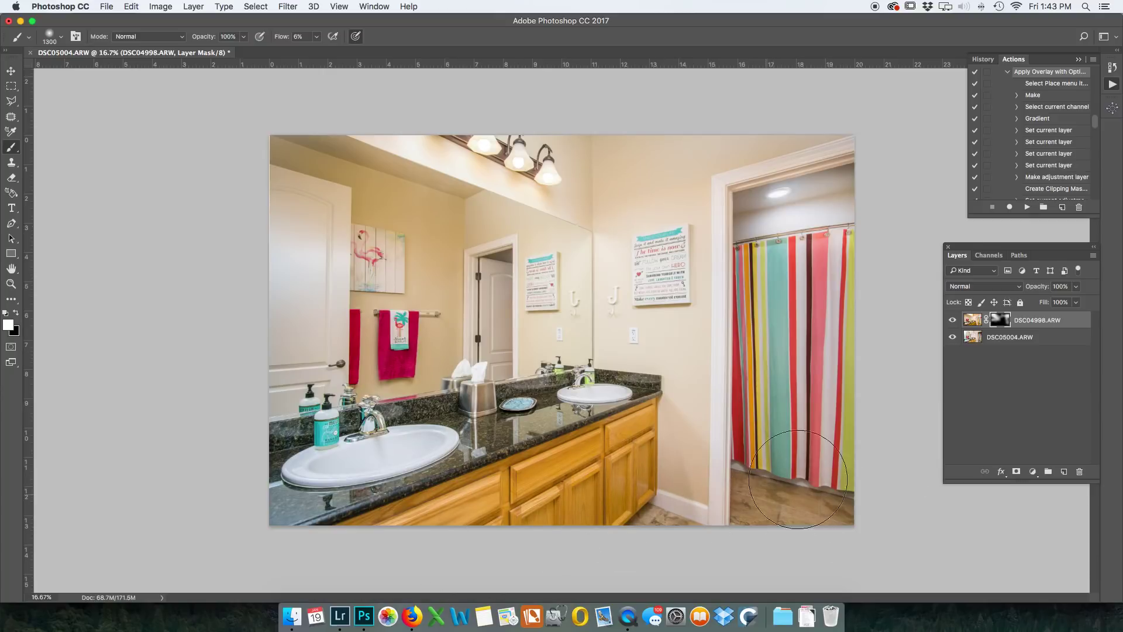
key(super+s)
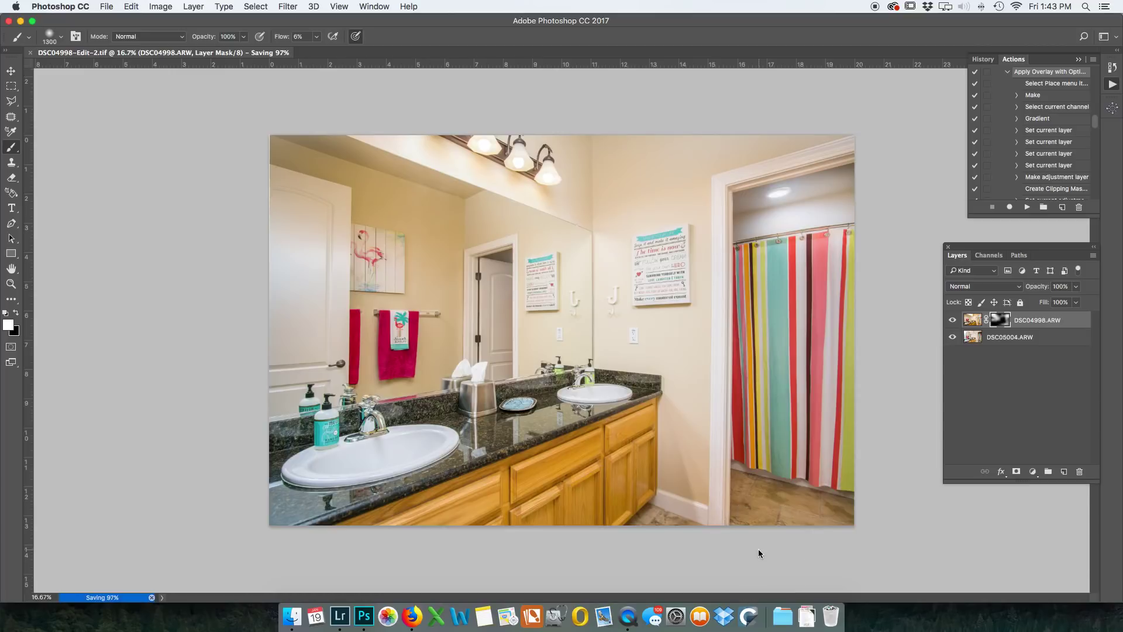
- Close the bathroom blend and load the teal-walled bedroom photo DSC05005.ARW in Develop
key(super+w)
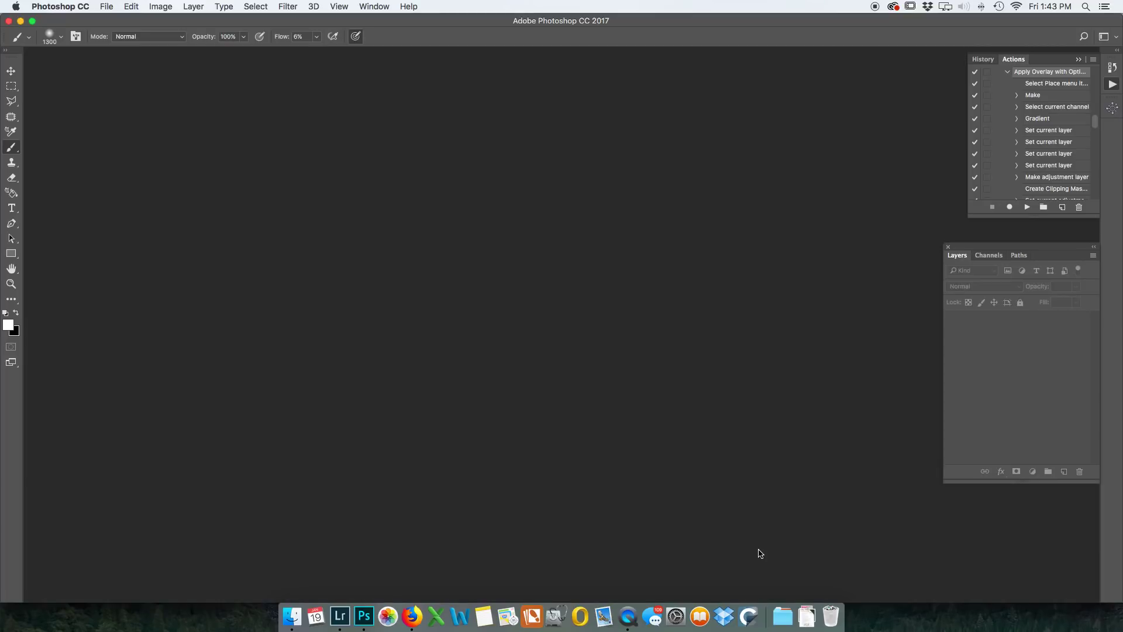
click(343, 613)
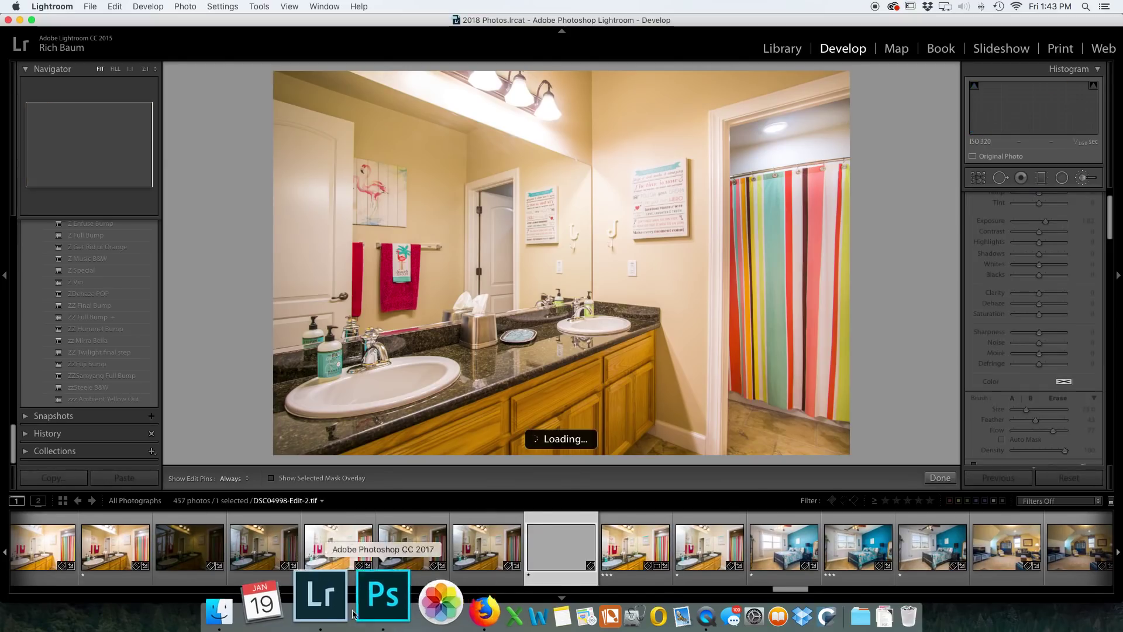
scroll(699, 547, down, 5)
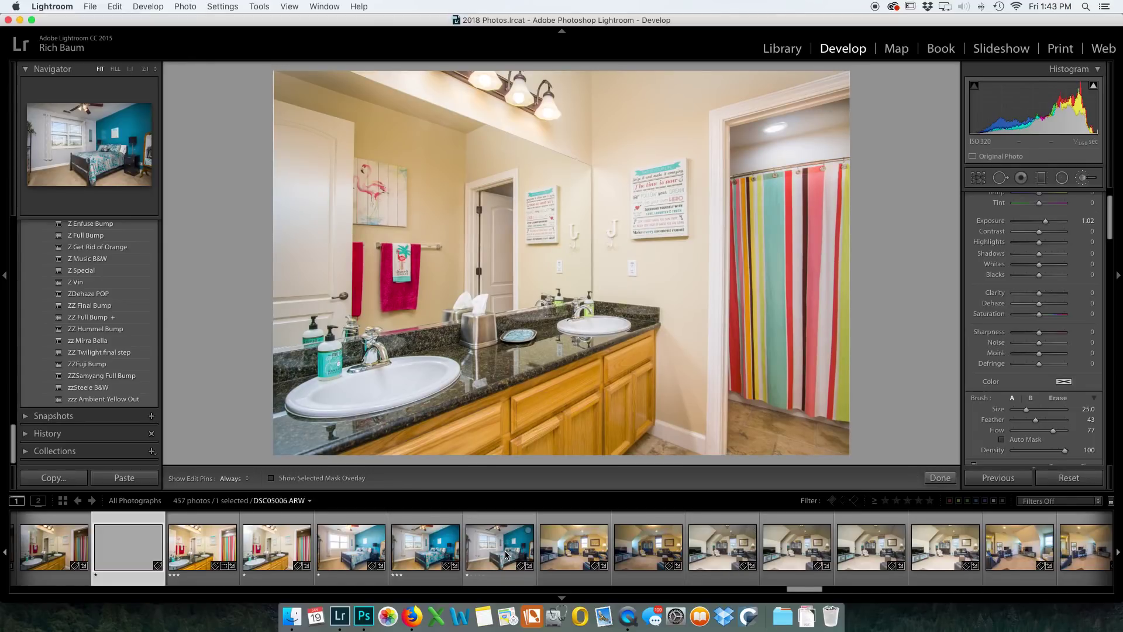
click(353, 561)
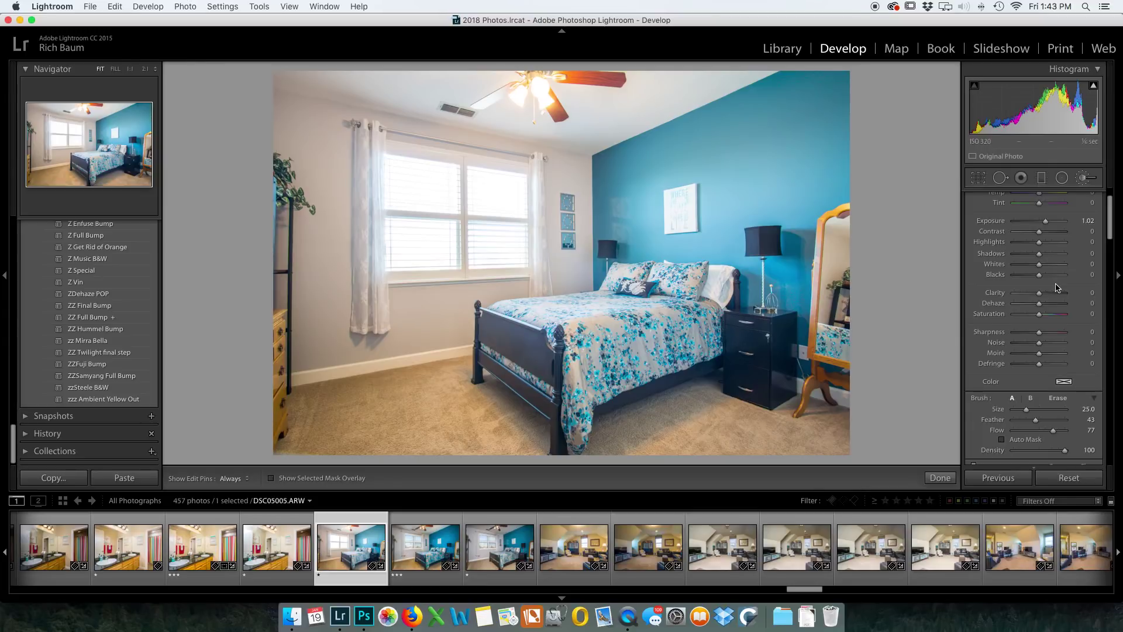
- Reset DSC05006.ARW, apply the ZZ Full Bump + preset, and add DSC05005 to the selection
click(494, 535)
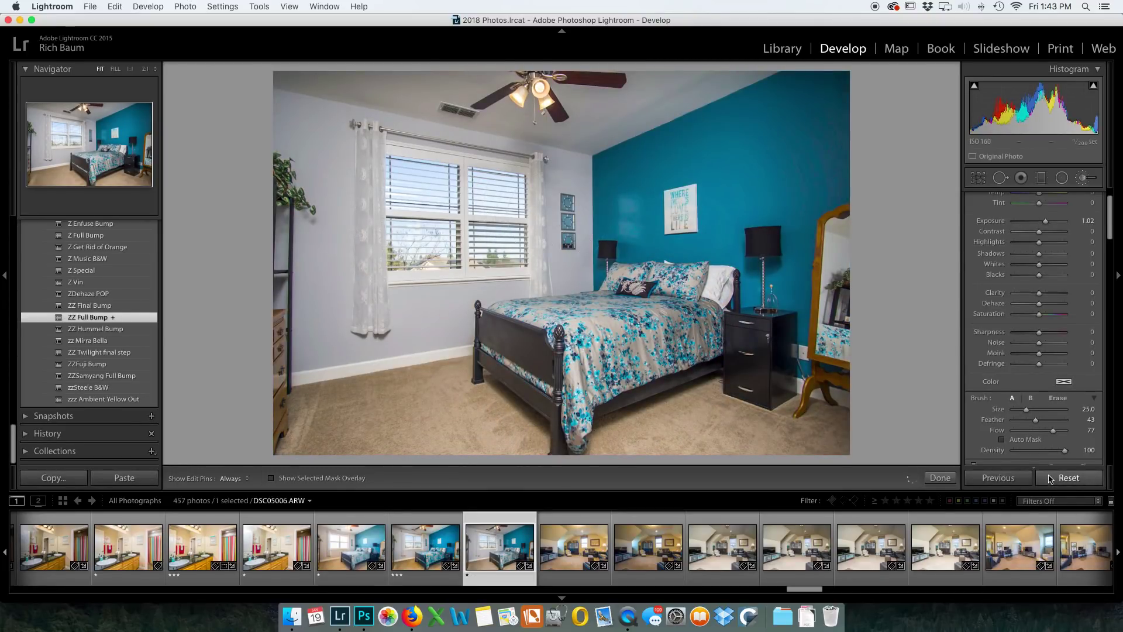
click(1060, 478)
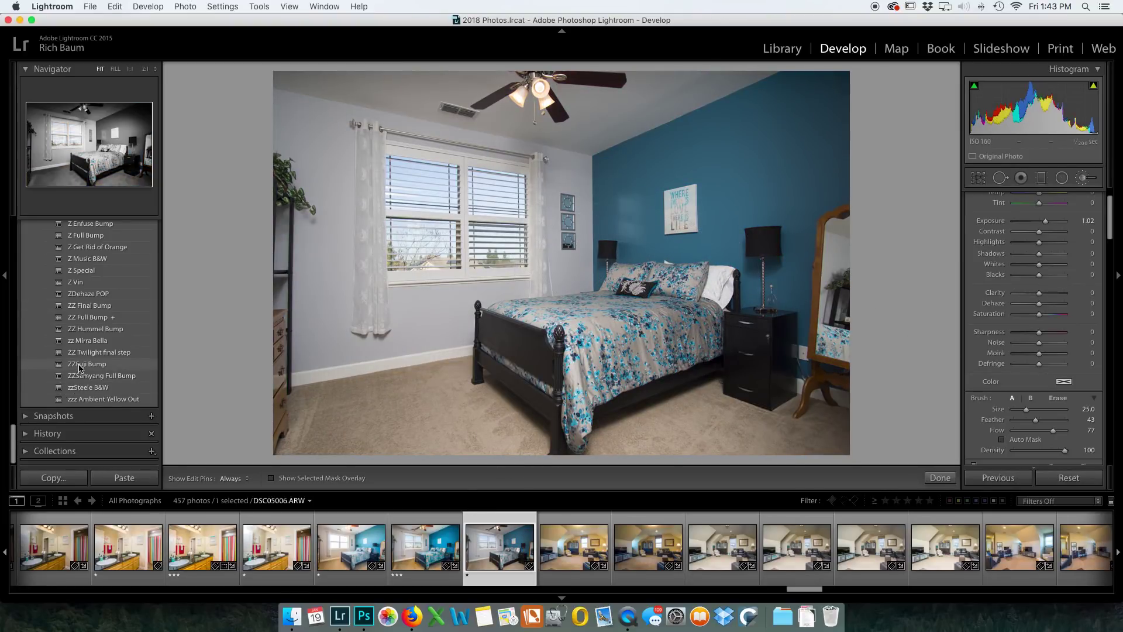
click(84, 319)
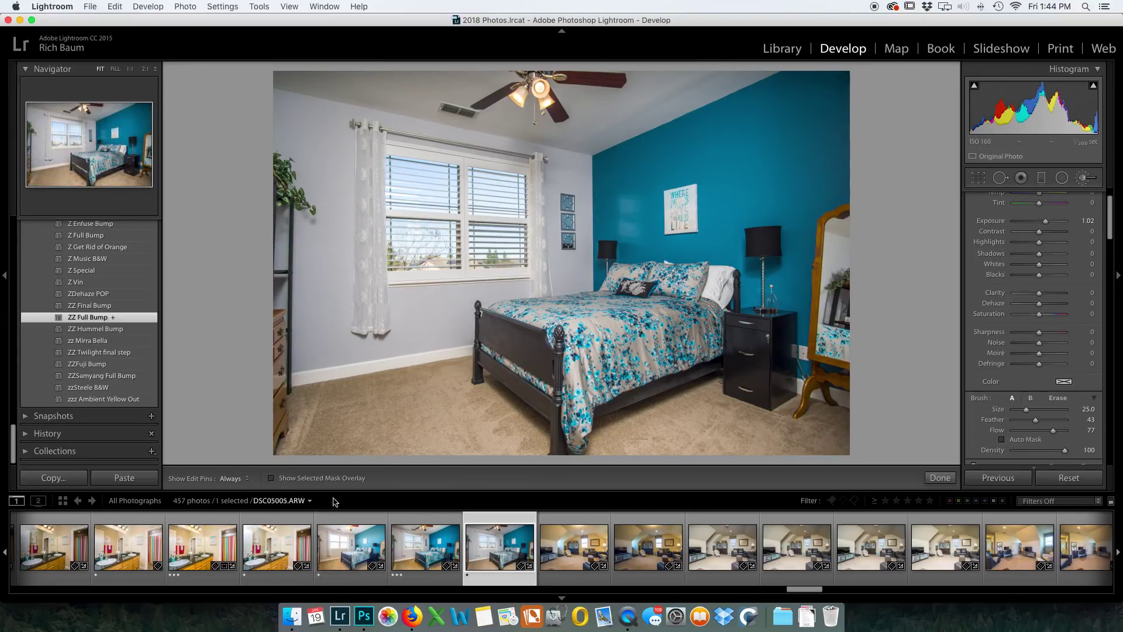
super+click(347, 547)
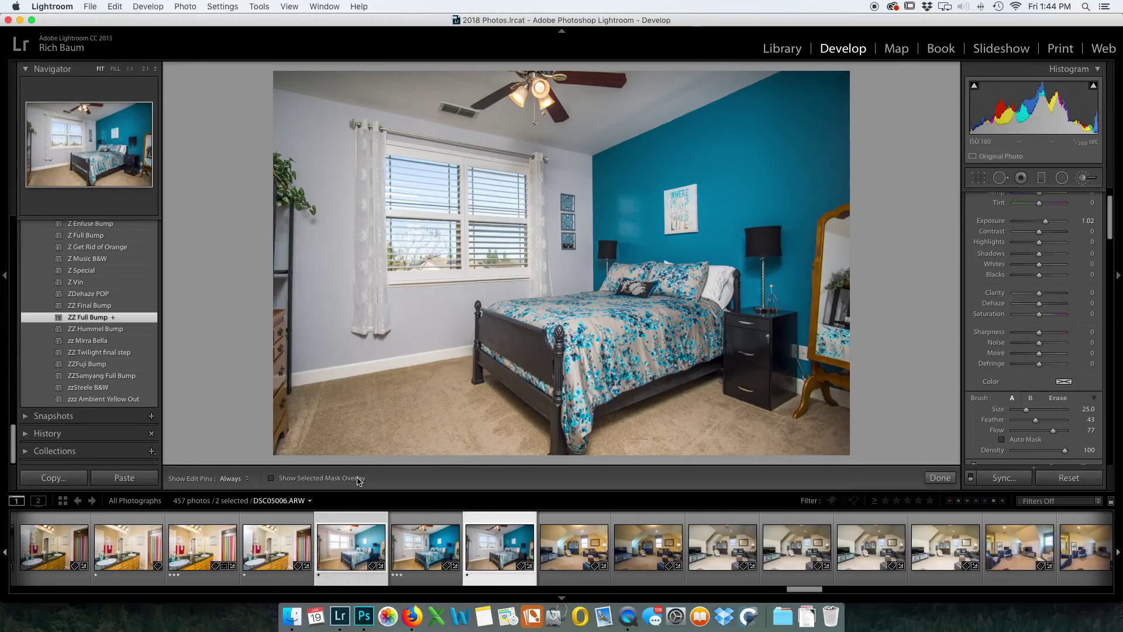
right_click(459, 259)
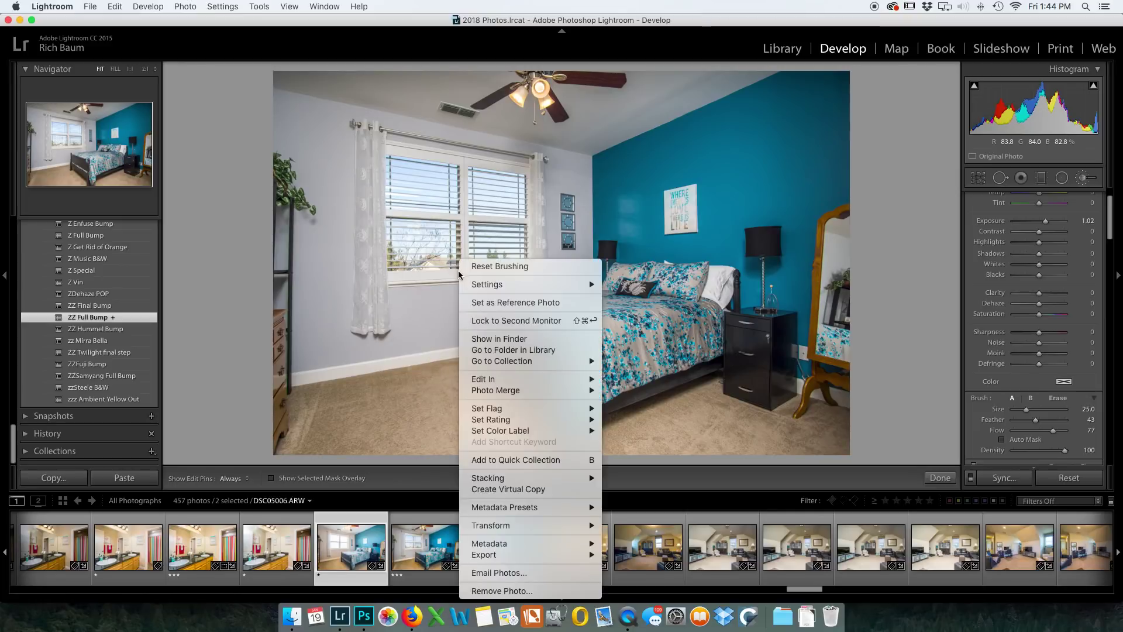
- Stack DSC05005 and DSC05006 in Photoshop via Edit In > Open as Layers
mouse_move(483, 379)
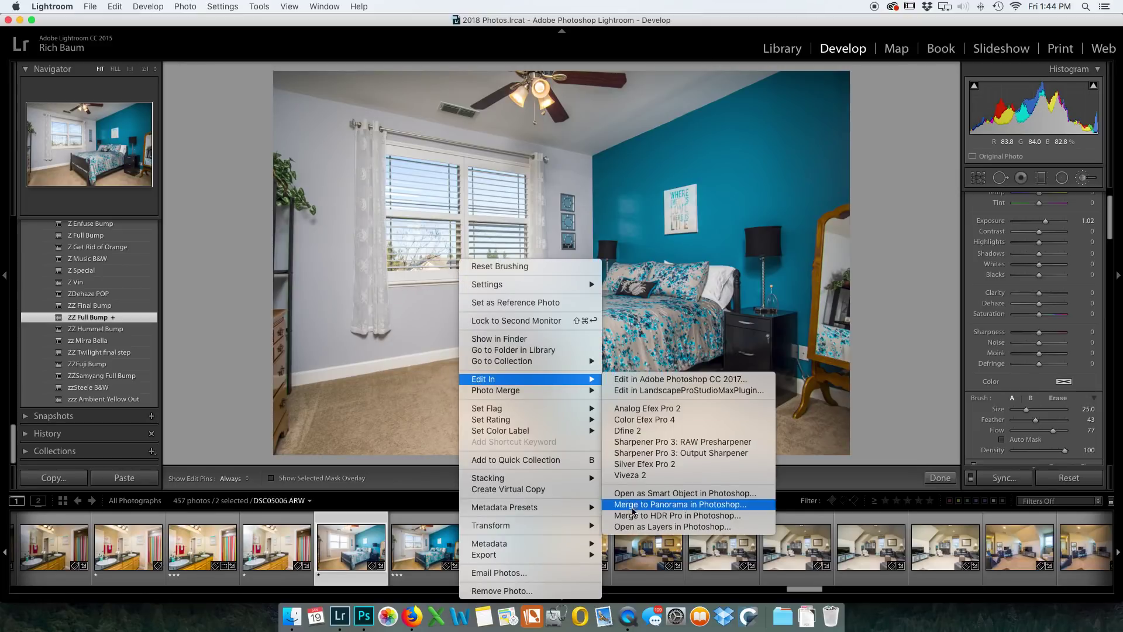
click(635, 526)
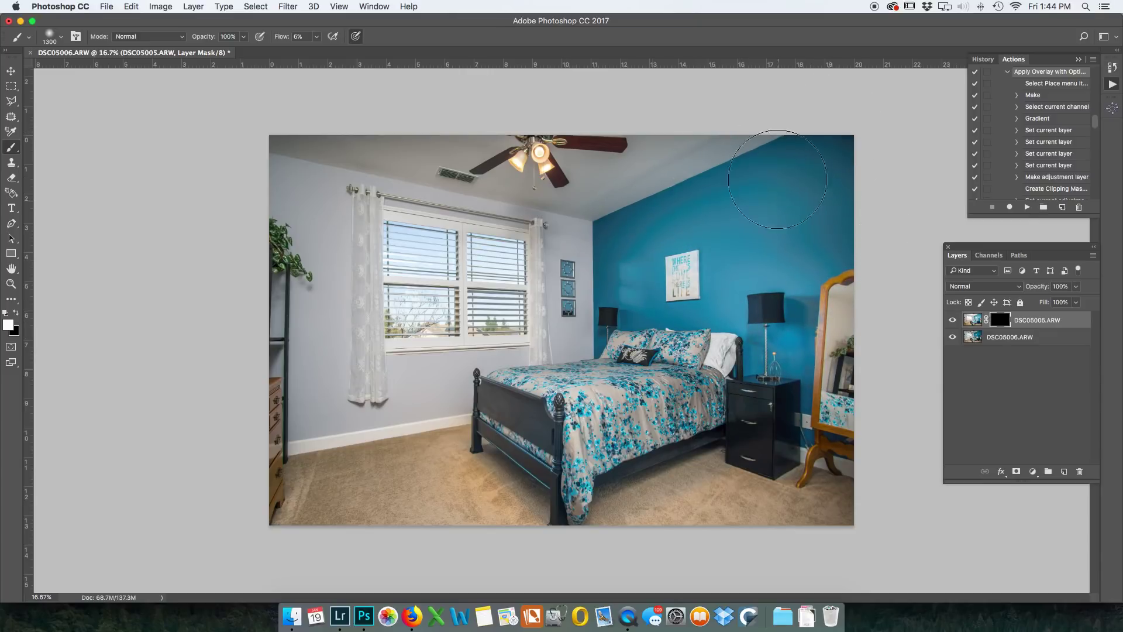
- Paint the top layer's mask over the window wall and ceiling, then save and close DSC05005-Edit-2.tif
mouse_move(569, 240)
mouse_down()
mouse_move(577, 251)
mouse_move(539, 156)
mouse_up()
key(bracketleft)
key(bracketleft)
key(bracketleft)
key(bracketleft)
key(bracketleft)
key(bracketleft)
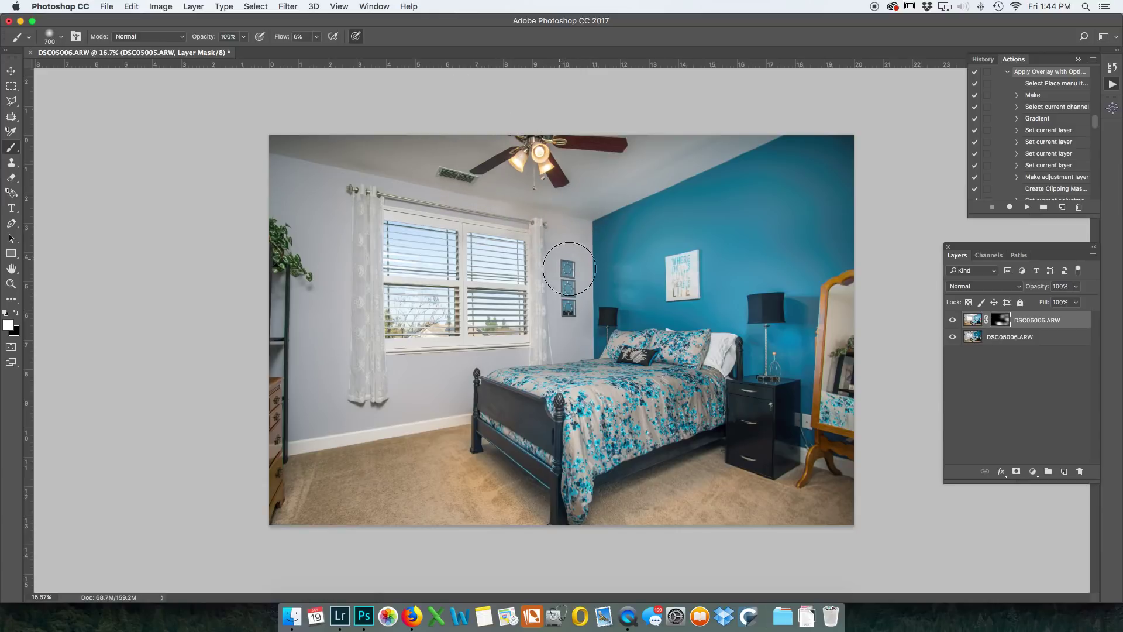
mouse_move(476, 118)
mouse_down()
mouse_move(499, 124)
mouse_move(435, 147)
mouse_move(448, 134)
mouse_move(268, 140)
mouse_move(361, 134)
mouse_move(486, 163)
mouse_move(489, 145)
mouse_move(480, 168)
mouse_move(515, 151)
mouse_move(500, 158)
mouse_move(567, 158)
mouse_move(519, 168)
mouse_move(497, 159)
mouse_move(529, 153)
mouse_move(546, 170)
mouse_up()
key(x)
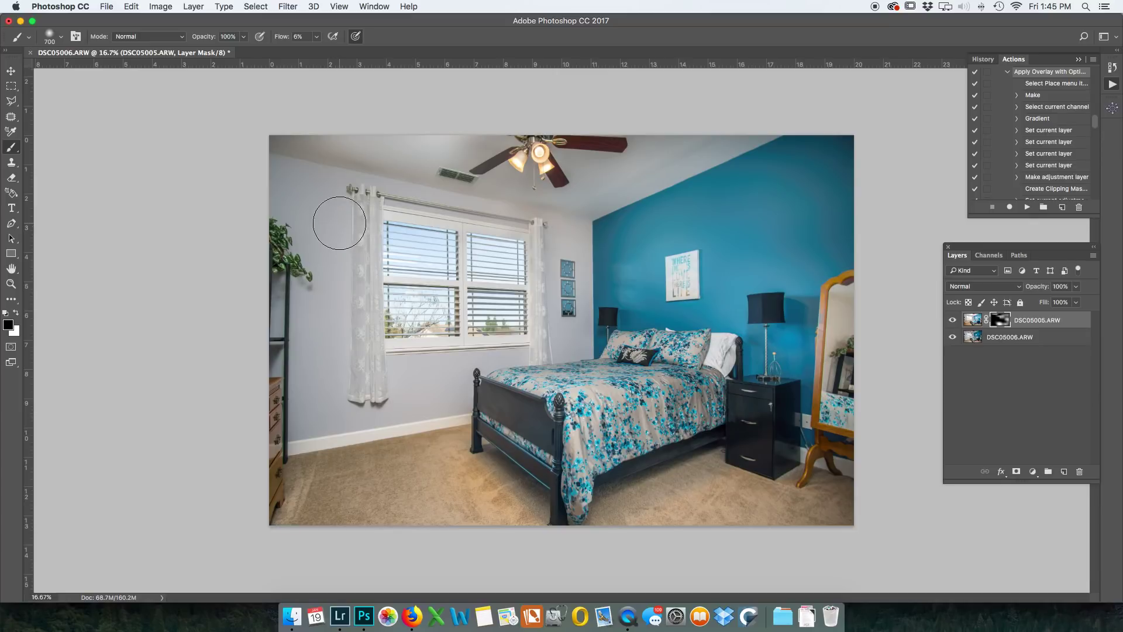
key(x)
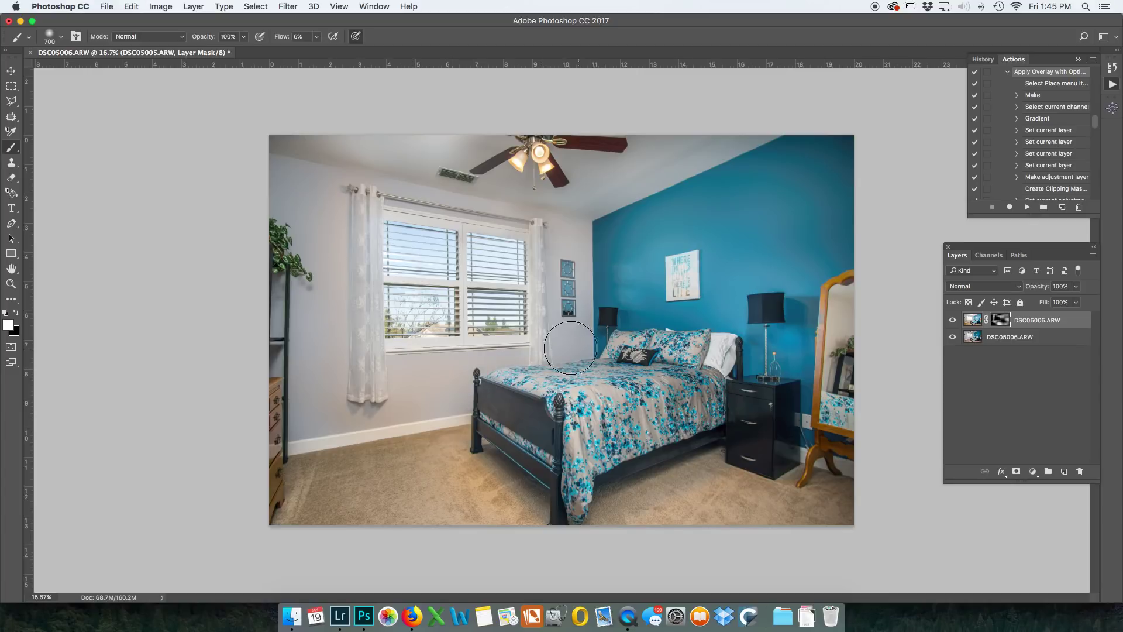
key(super+s)
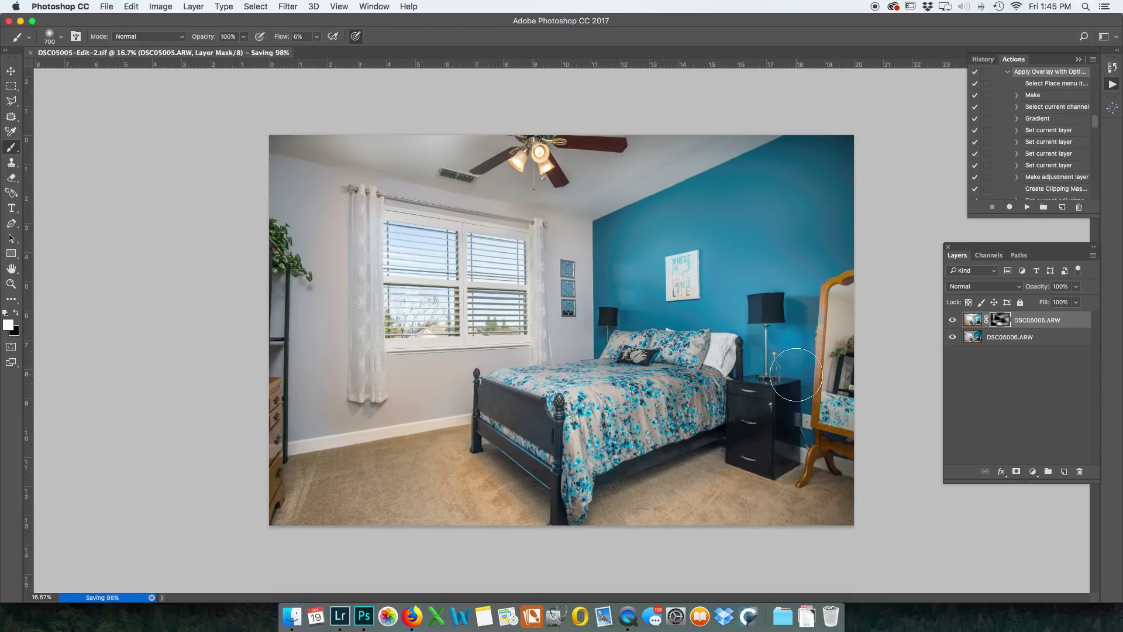
key(super+w)
- Load the ambient bonus room exposure DSC05008.ARW and apply the zzz Ambient Yellow Out preset
click(342, 610)
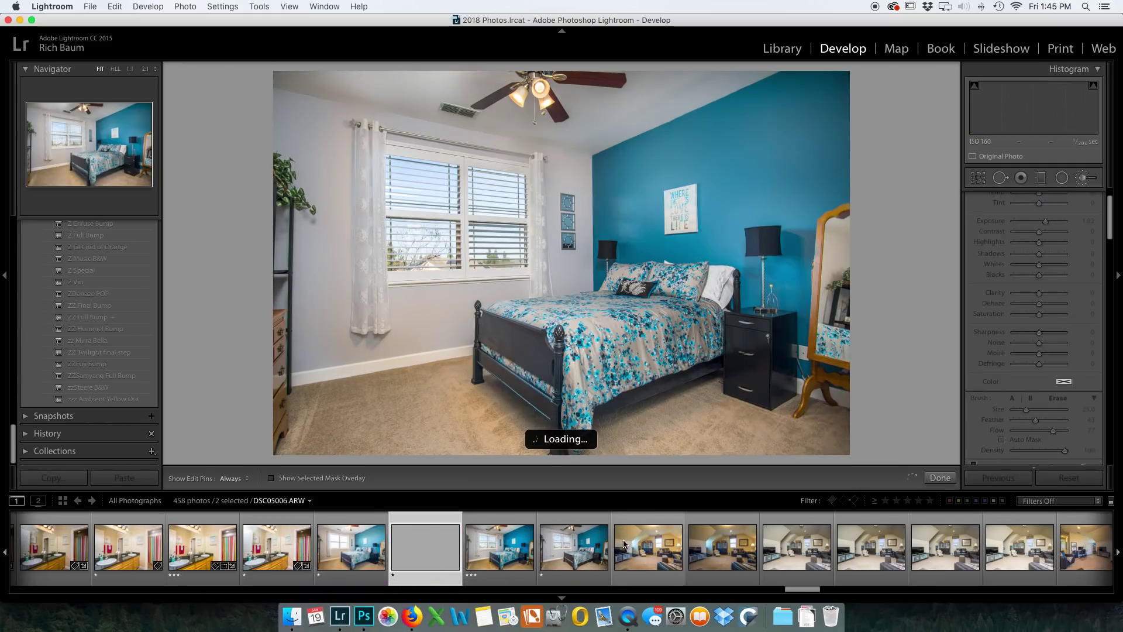
scroll(631, 545, right, 6)
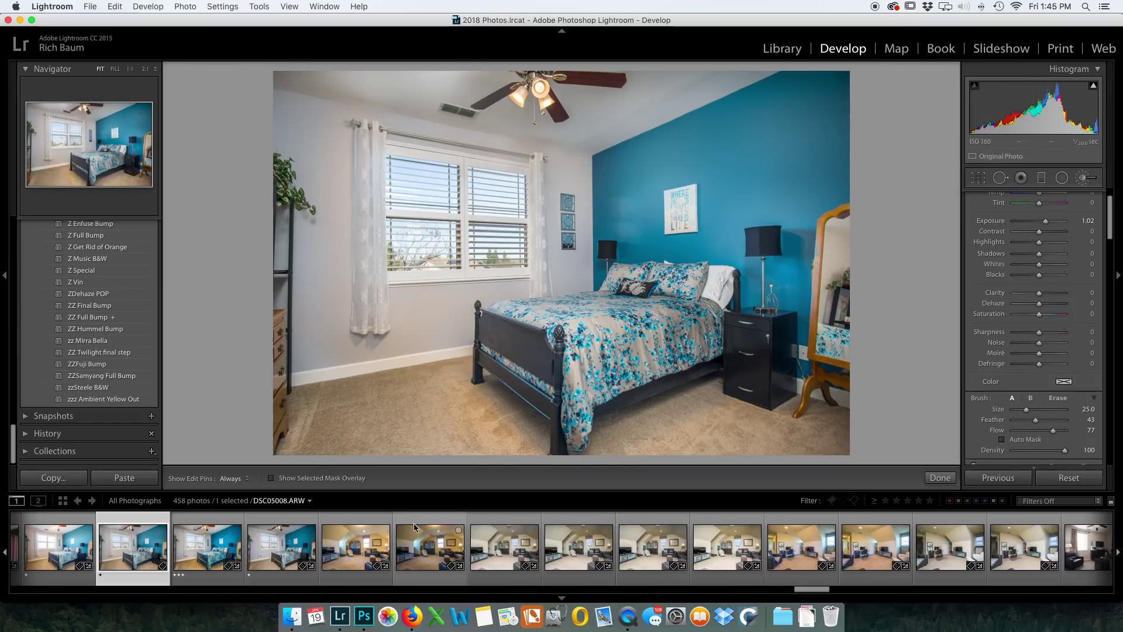
click(348, 545)
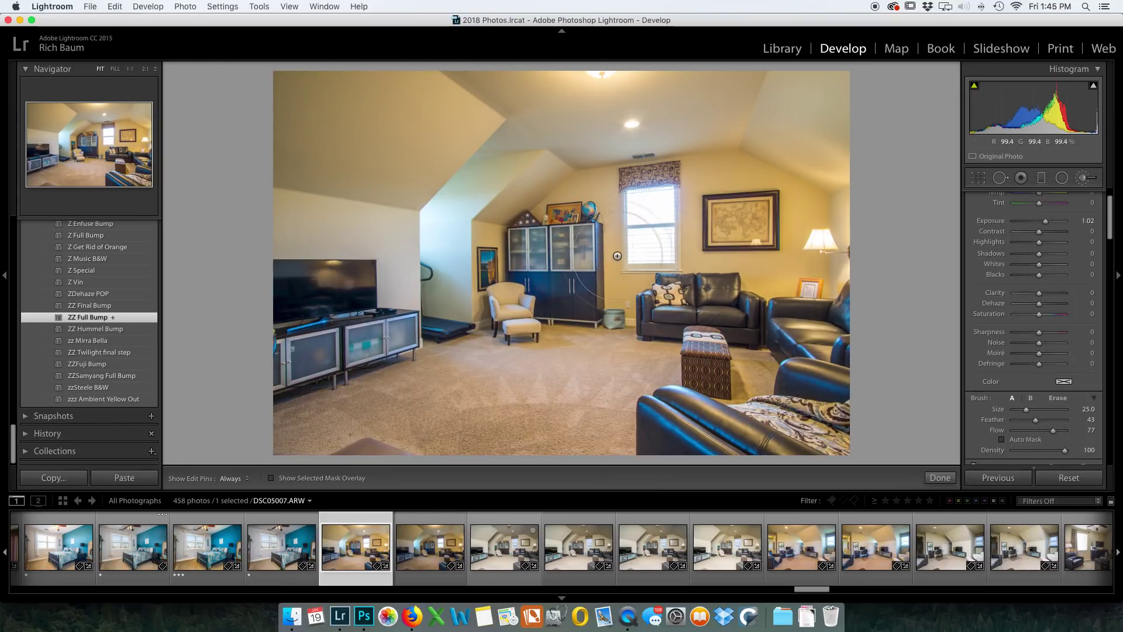
click(422, 548)
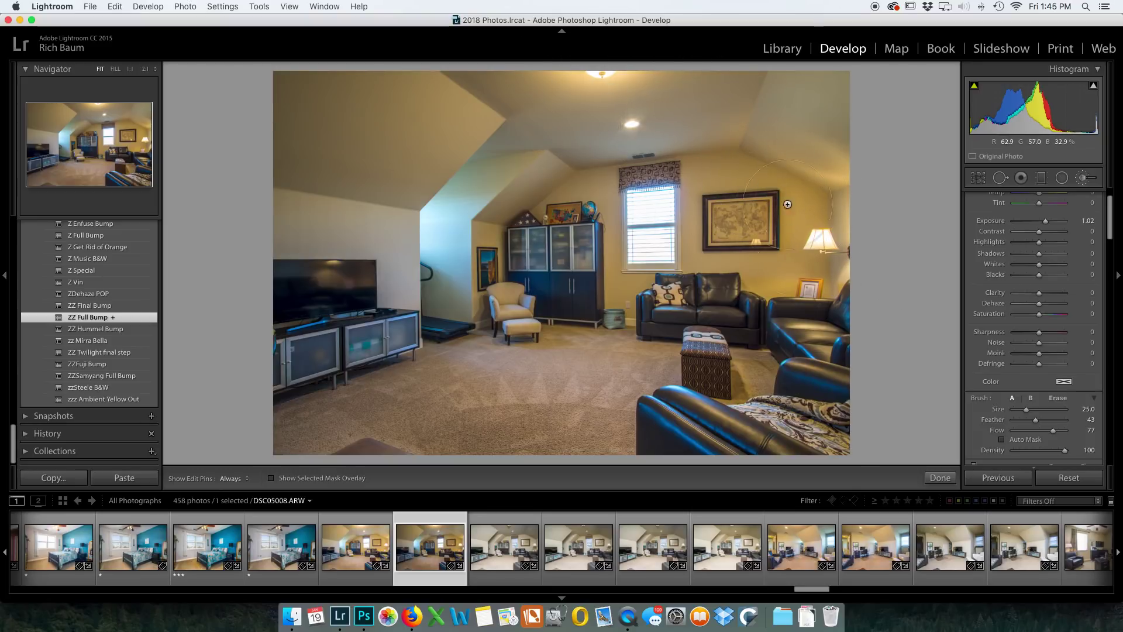
click(84, 400)
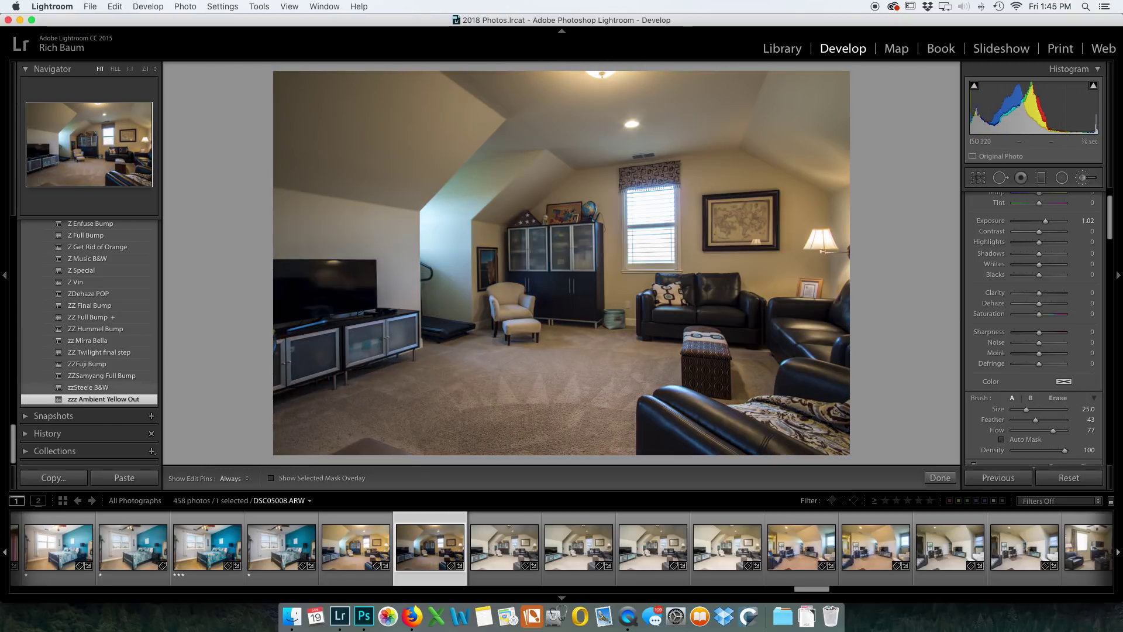
- Nudge exposure up, set white balance to 3,050 from the neutral chair, and rate one star
click(1084, 179)
drag(1039, 258, 1040, 259)
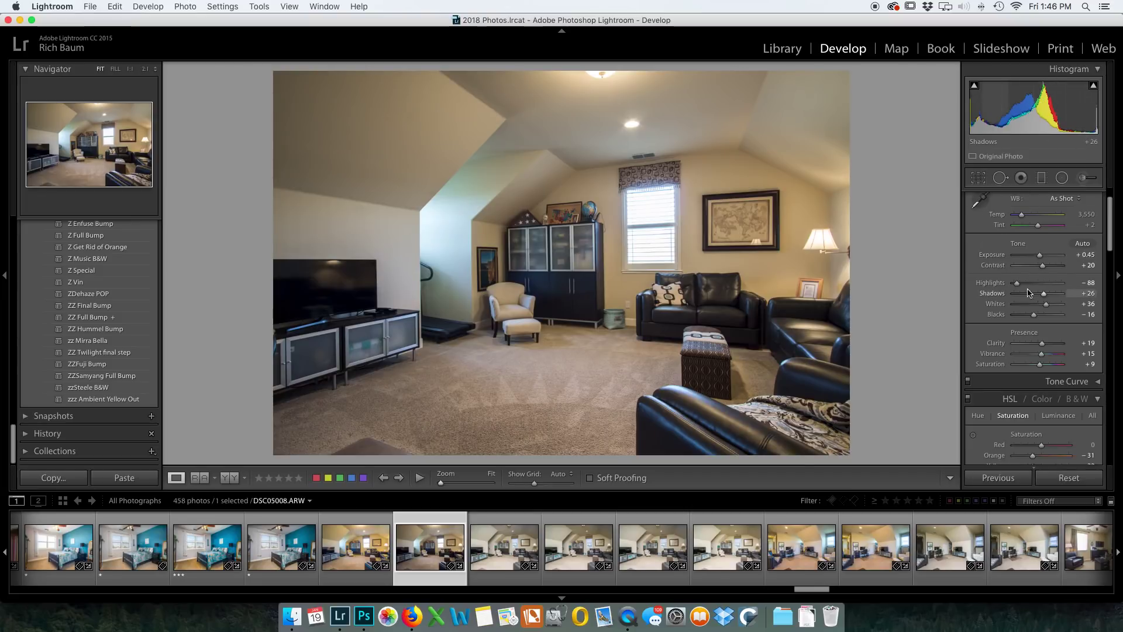
click(984, 197)
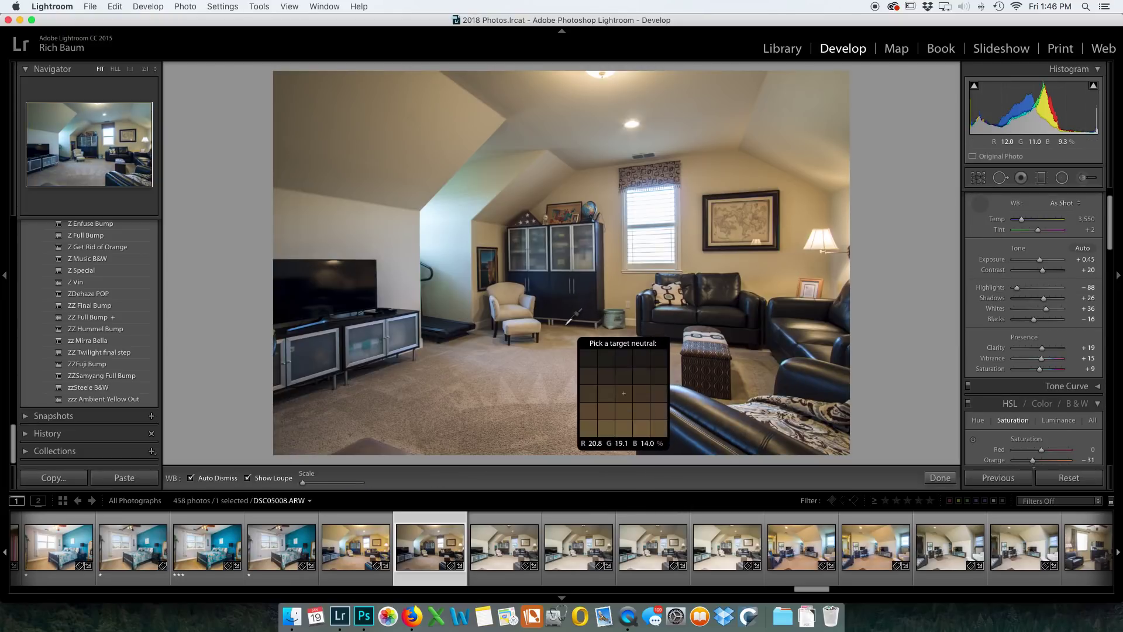
click(515, 311)
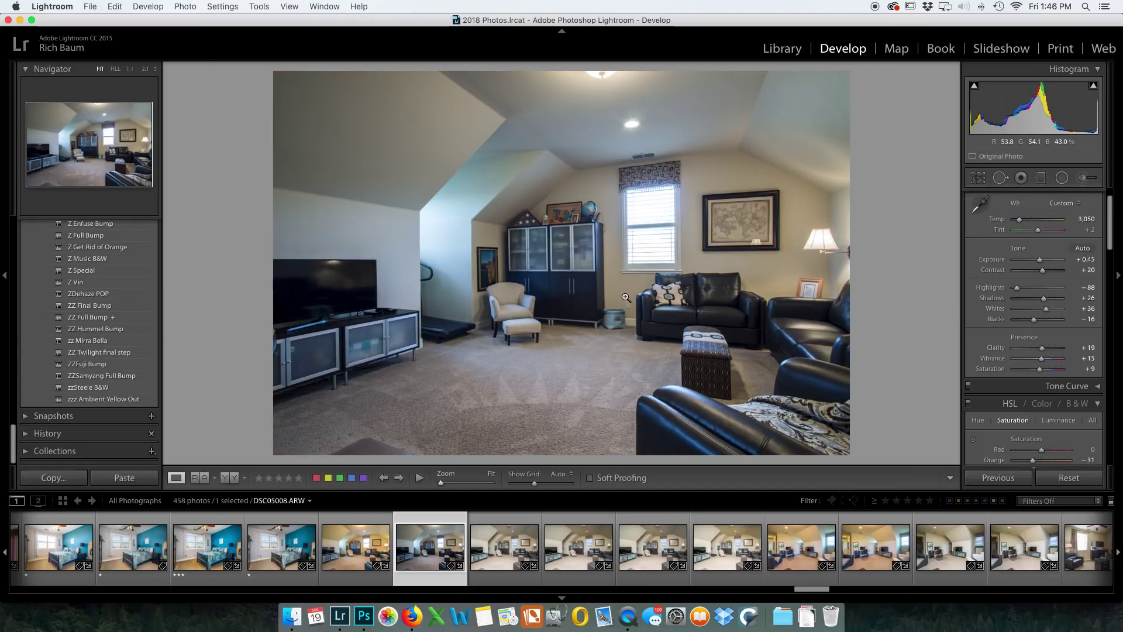
scroll(1022, 324, down, 10)
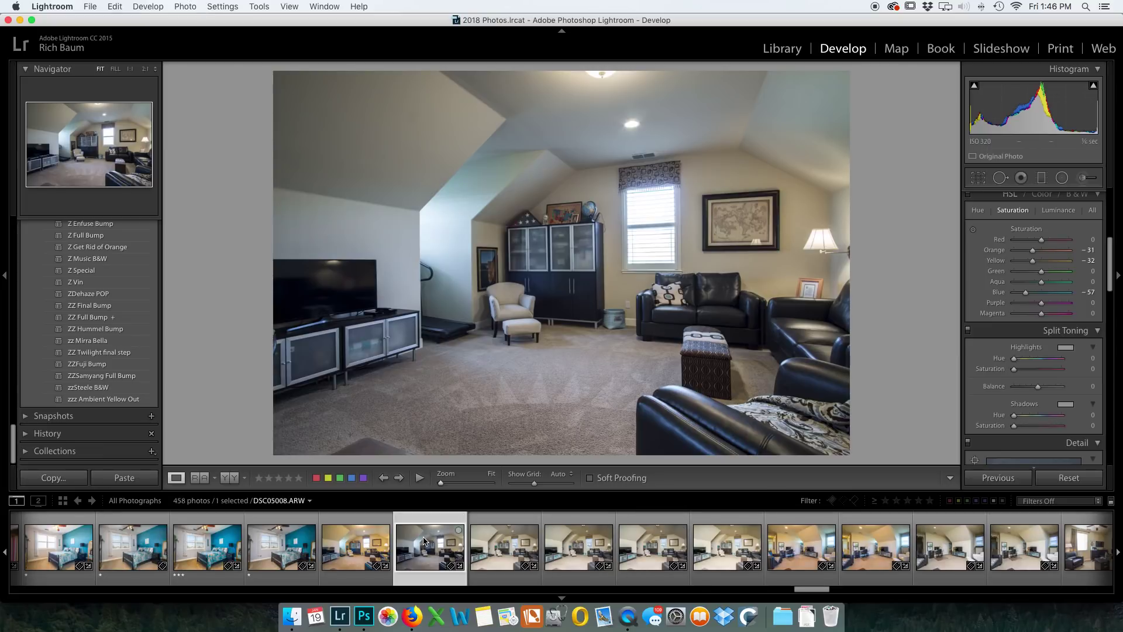
key(1)
scroll(440, 544, down, 3)
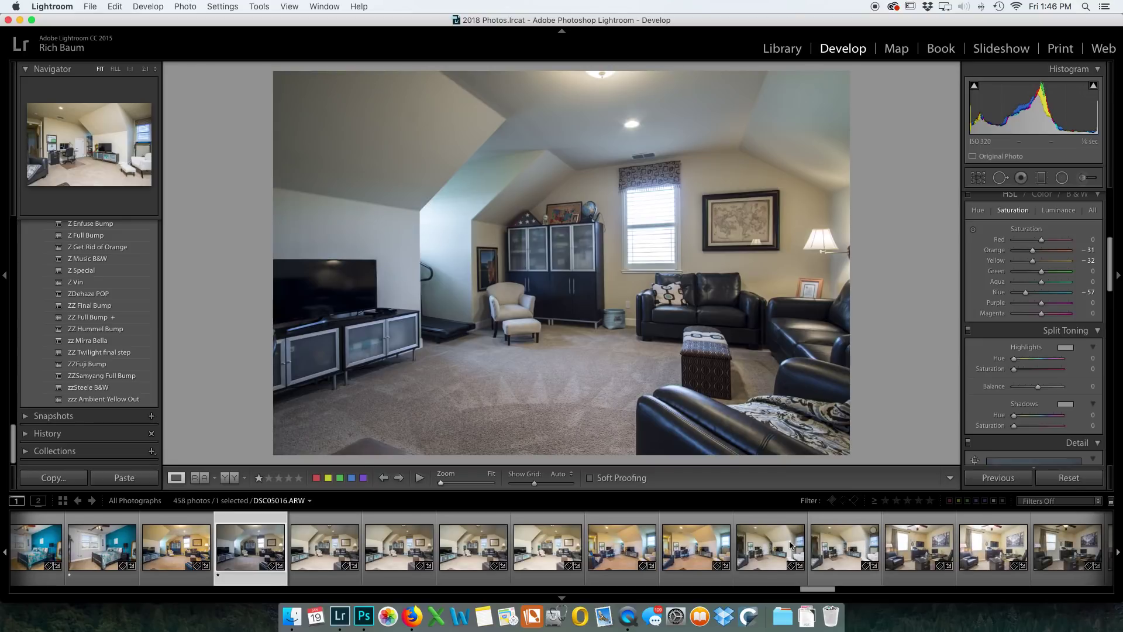
- Darken the bright bonus room exposure DSC05012 to Exposure −0.55
click(565, 541)
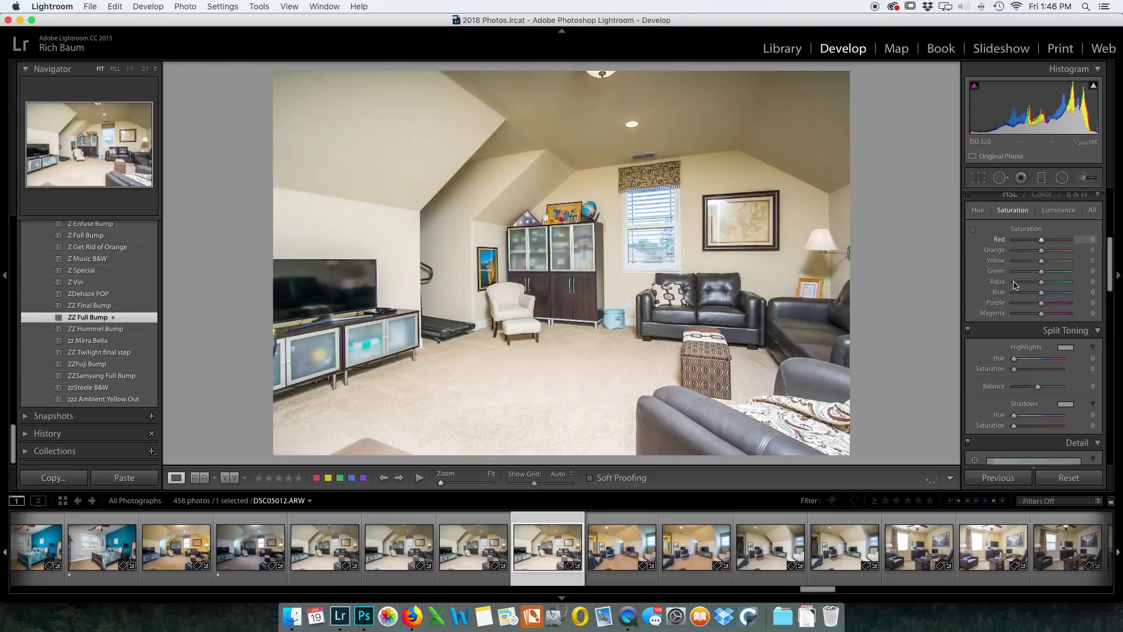
scroll(1016, 288, up, 5)
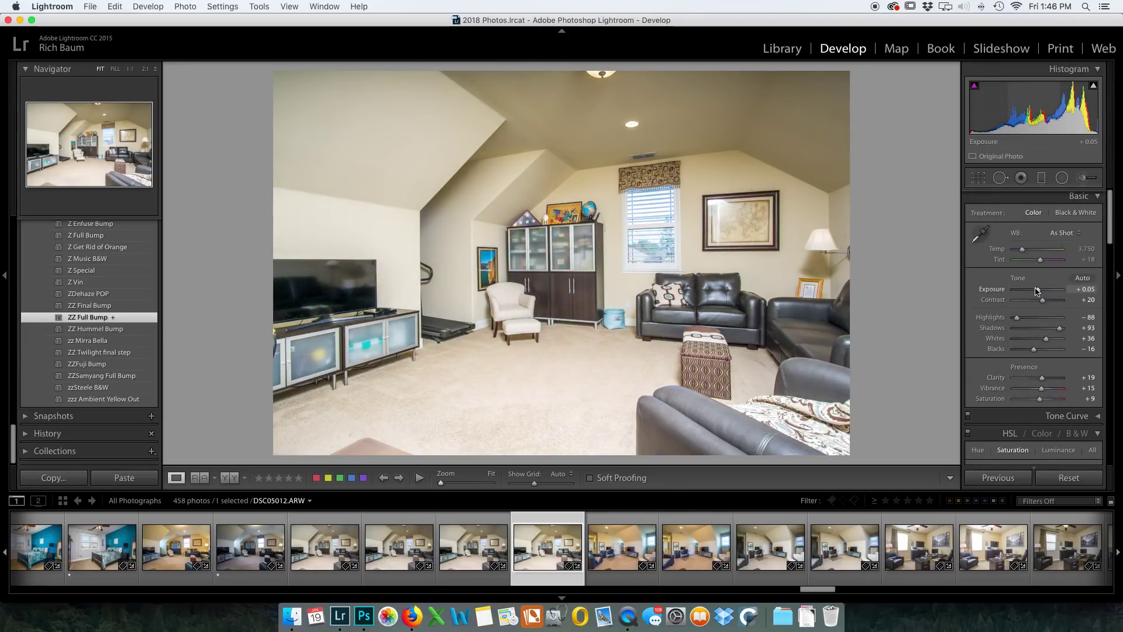
drag(1038, 292, 1036, 293)
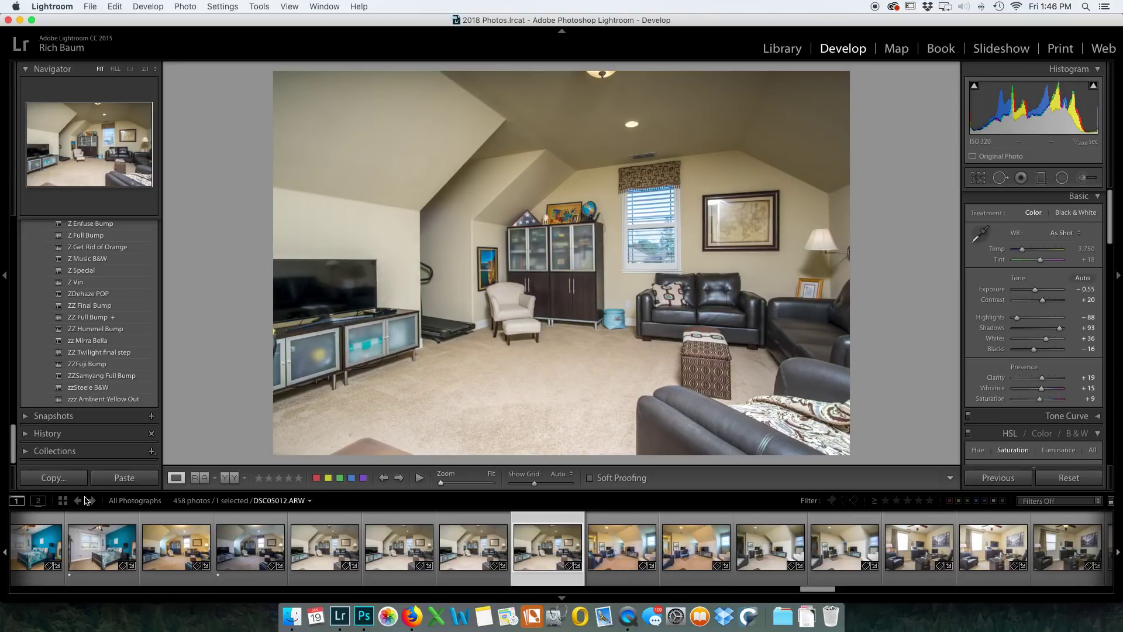
- Add the ambient bonus room exposure to the selection, brighten it to +0.55, and compare both
super+click(236, 556)
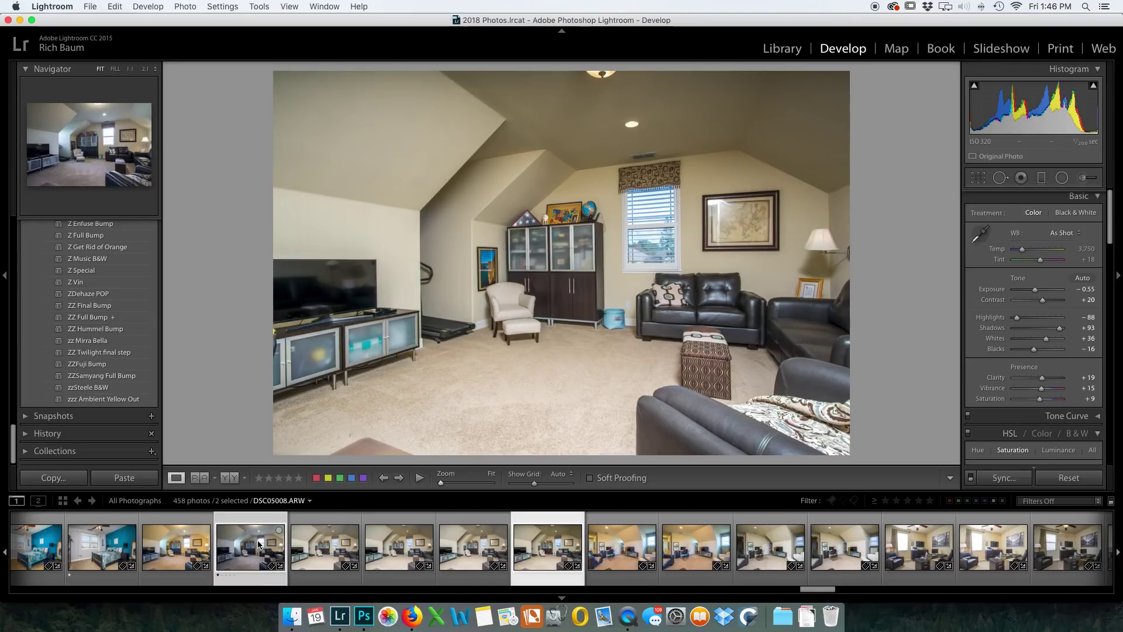
click(232, 514)
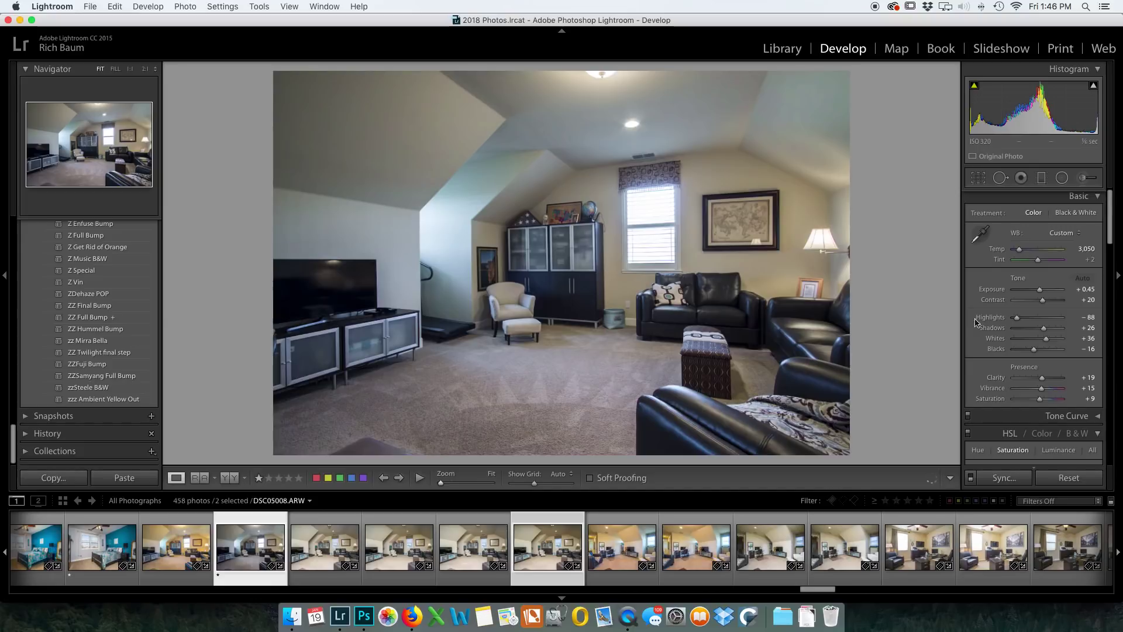
drag(1040, 293, 1041, 293)
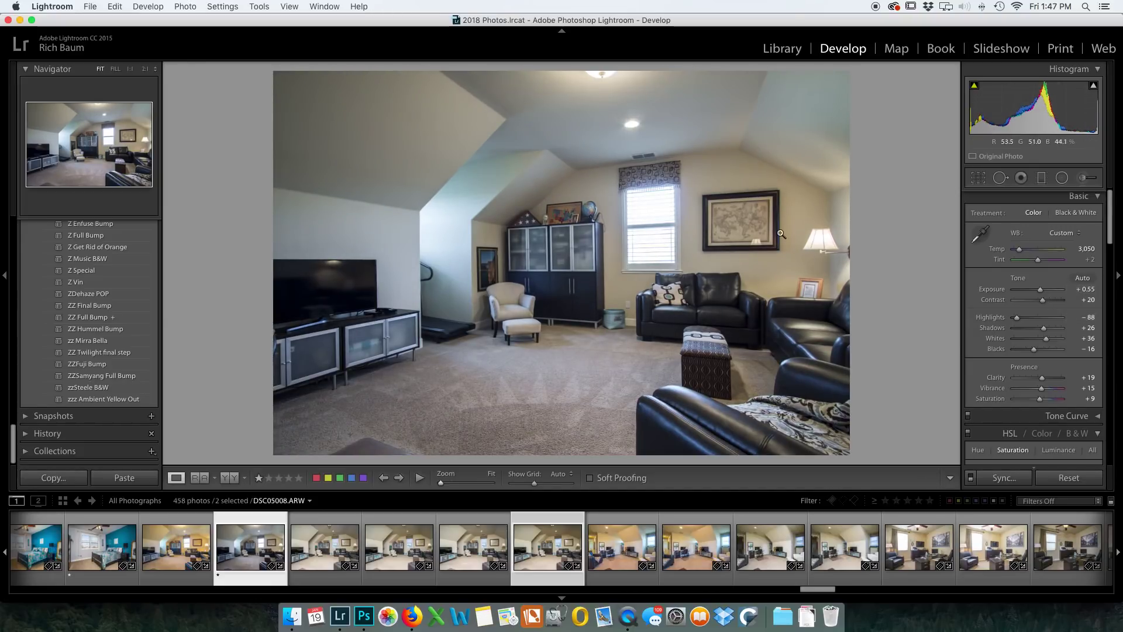
click(528, 542)
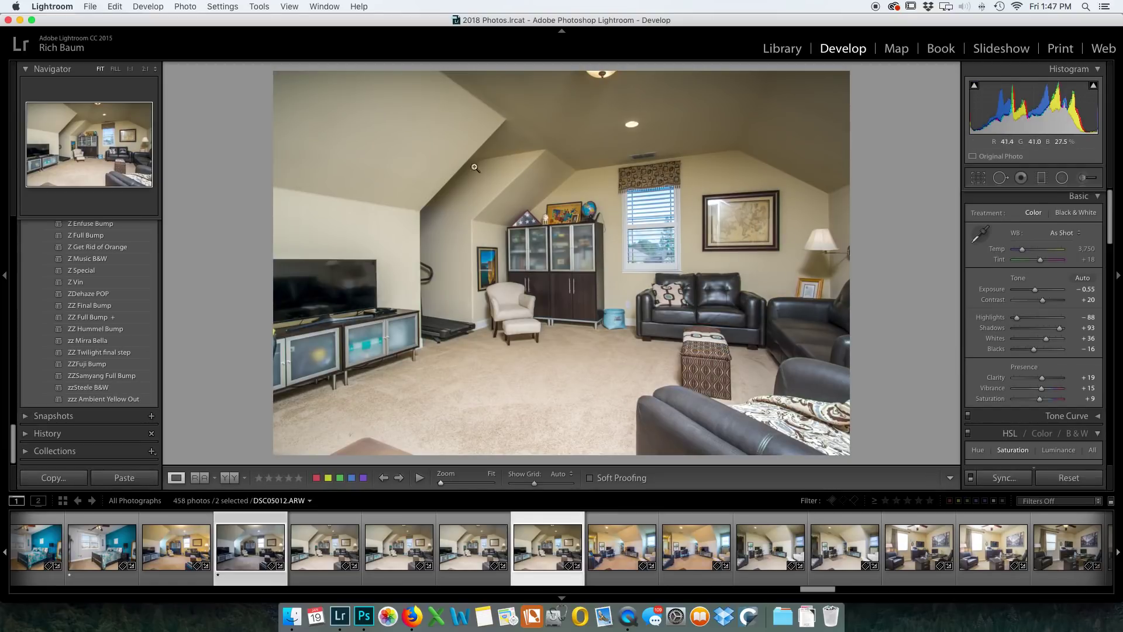
key(super+Left)
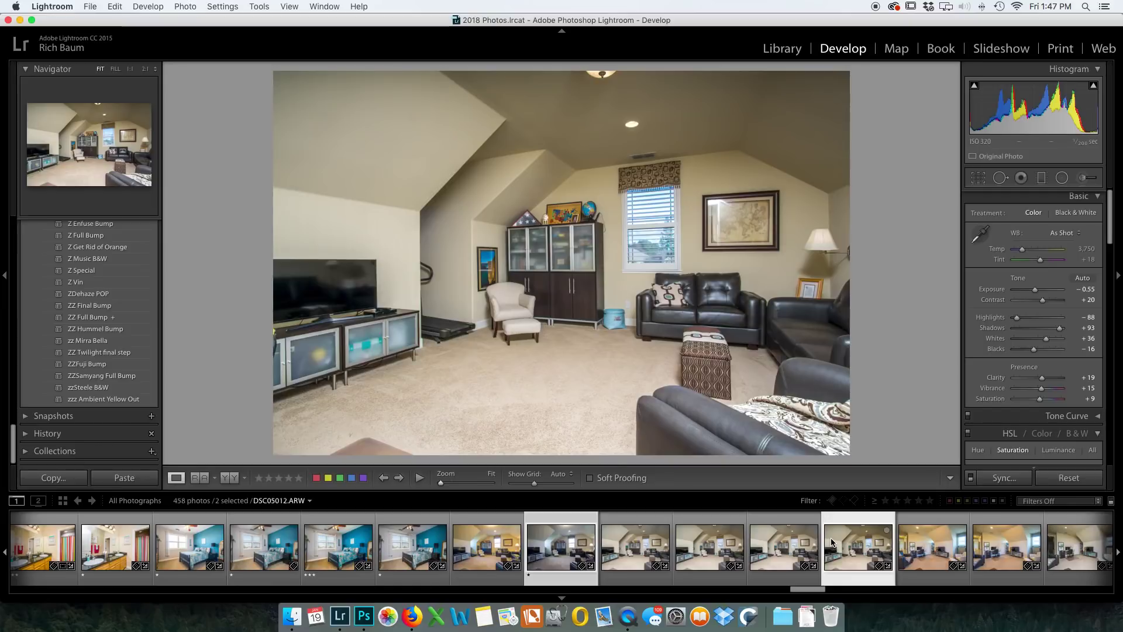
- Rate the bonus room photo one star and open both exposures as layers in Photoshop
key(1)
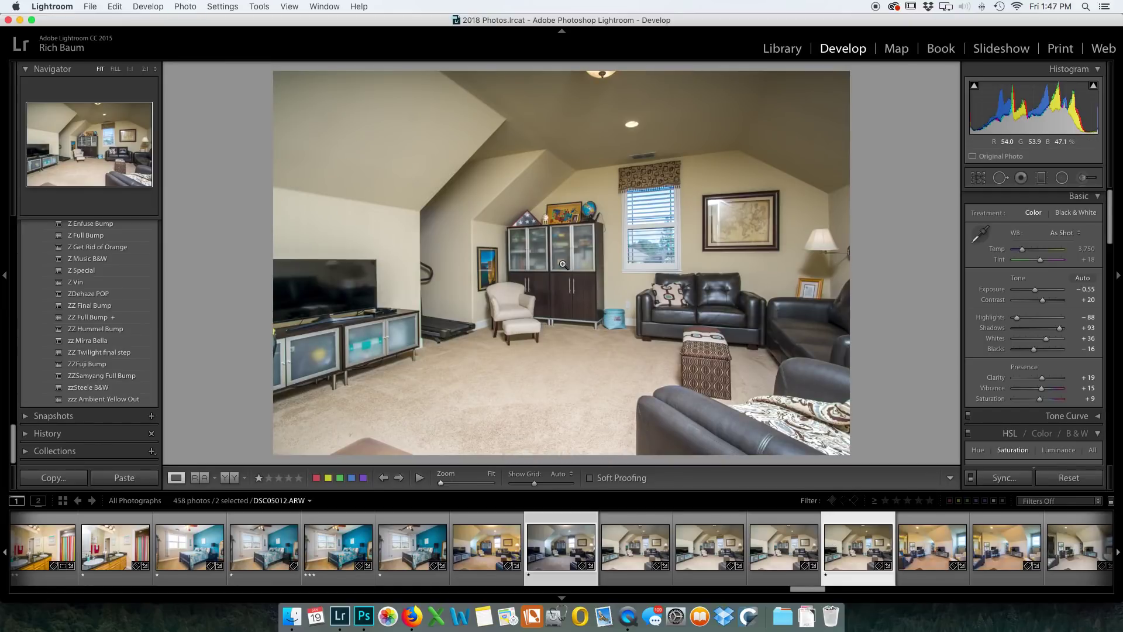
right_click(563, 267)
mouse_move(597, 361)
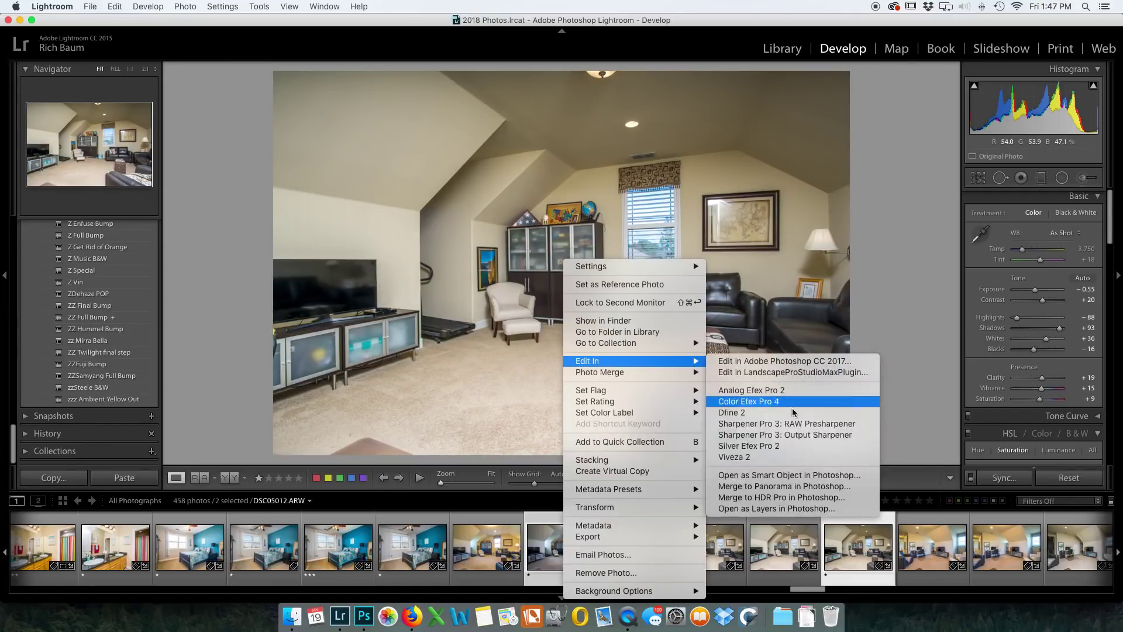
click(790, 509)
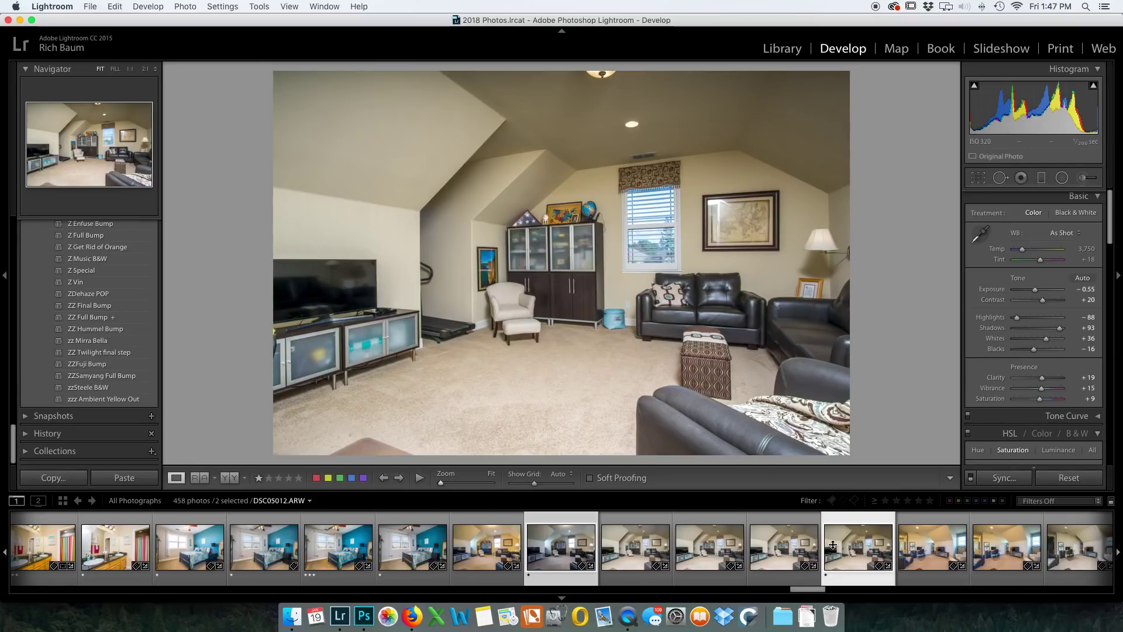
scroll(833, 545, down, 5)
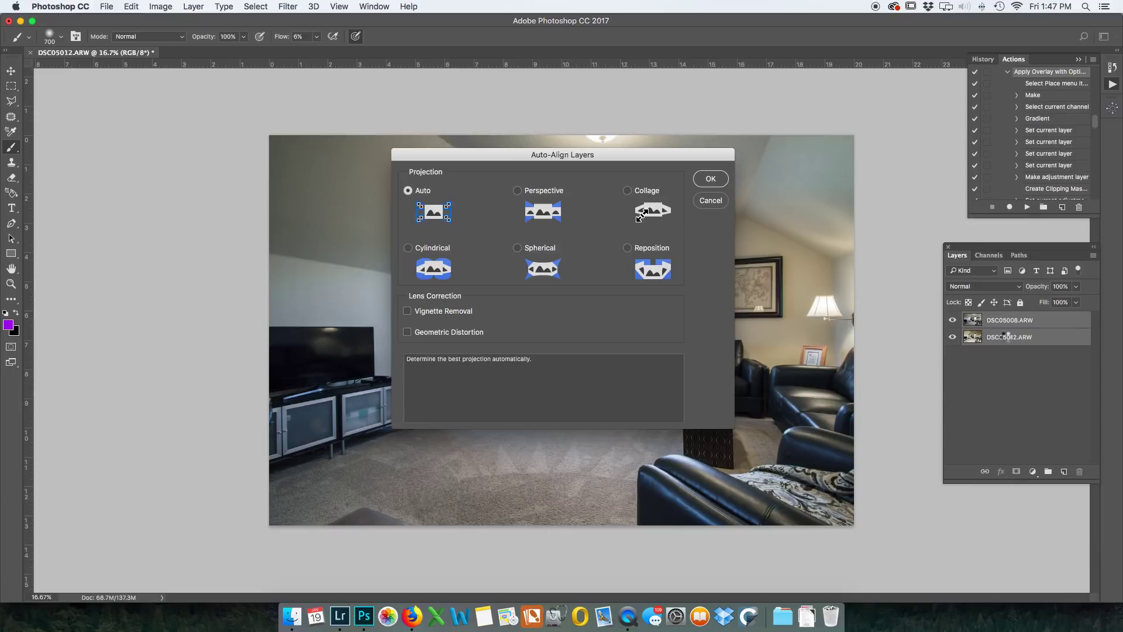
- Auto-align the layers, give DSC05008 a hide-all mask, and paint it in over the sloped wall
key(Return)
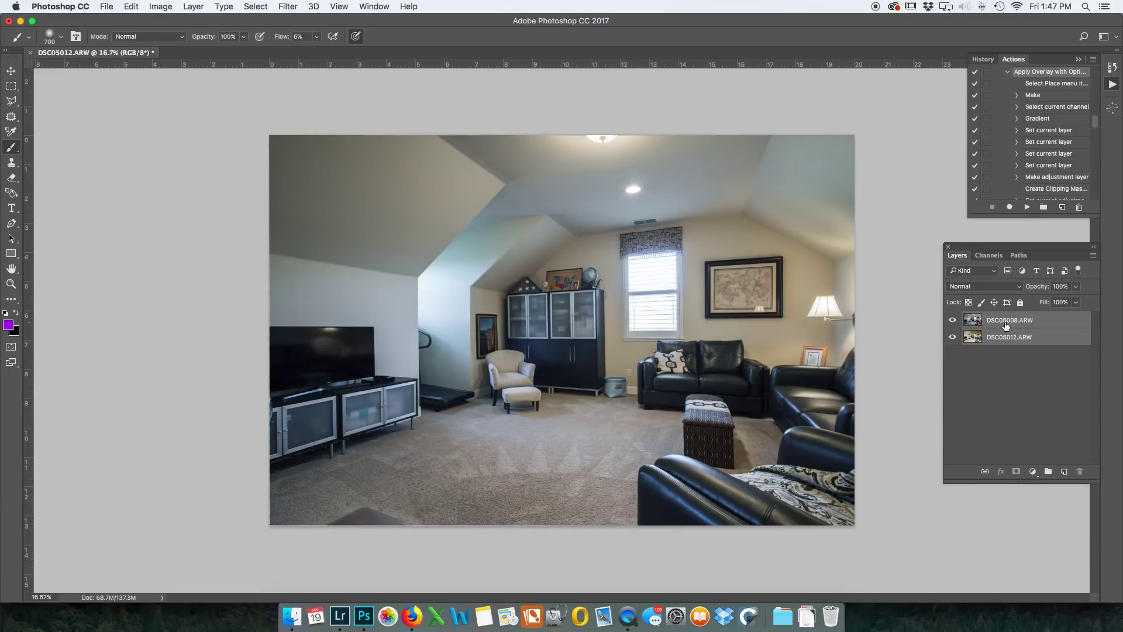
click(1005, 325)
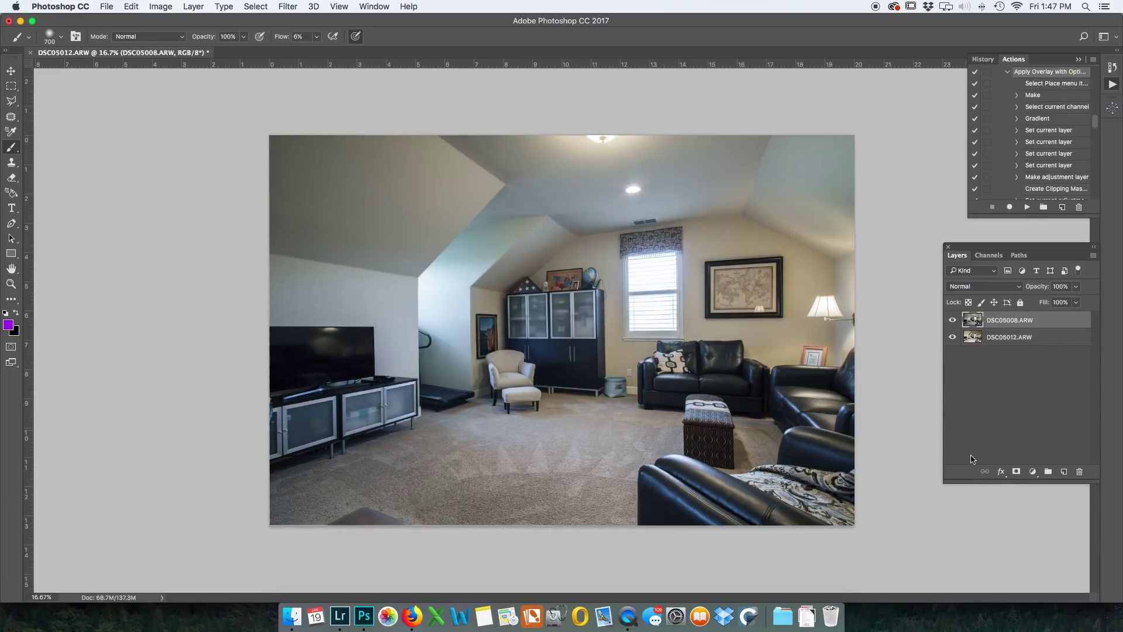
alt+click(1017, 474)
key(d)
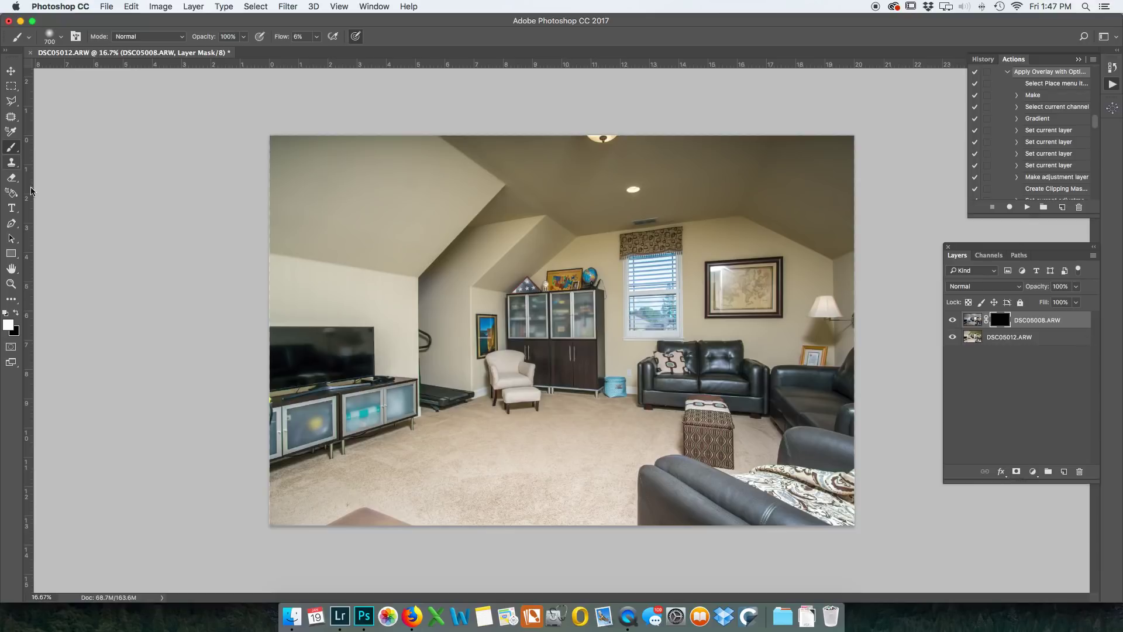
key(bracketright)
key(bracketright)
key(bracketright)
key(bracketright)
key(bracketright)
key(bracketright)
key(bracketright)
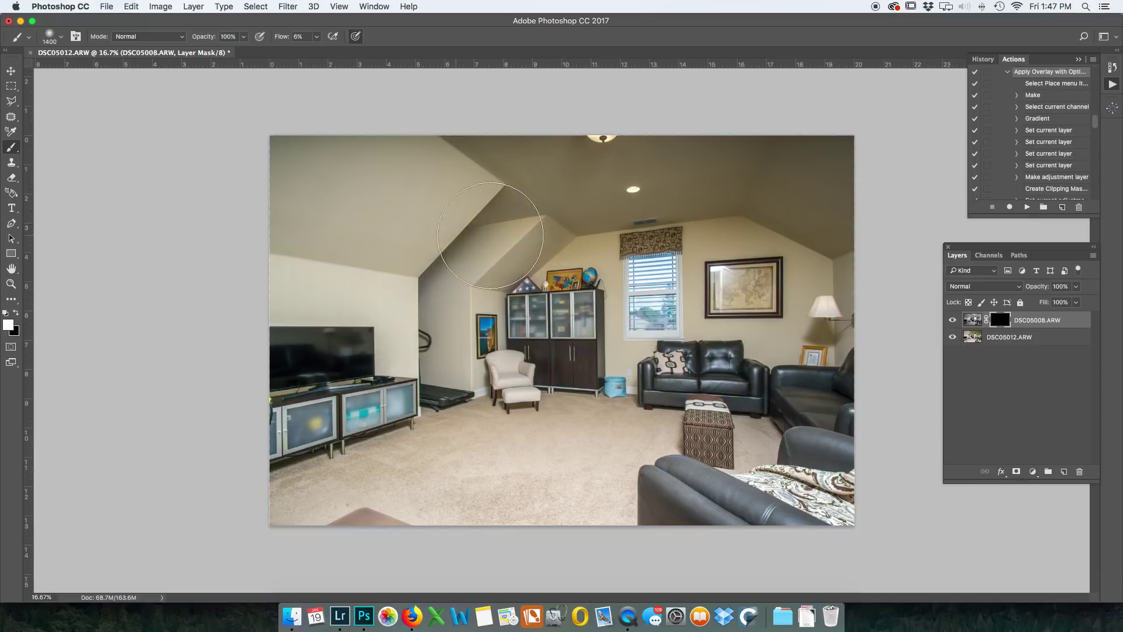
mouse_move(443, 270)
mouse_down()
mouse_move(544, 175)
mouse_move(554, 121)
mouse_up()
- Set DSC05008 to Luminosity blend mode and reveal it across the TV, chair and ceiling
click(991, 286)
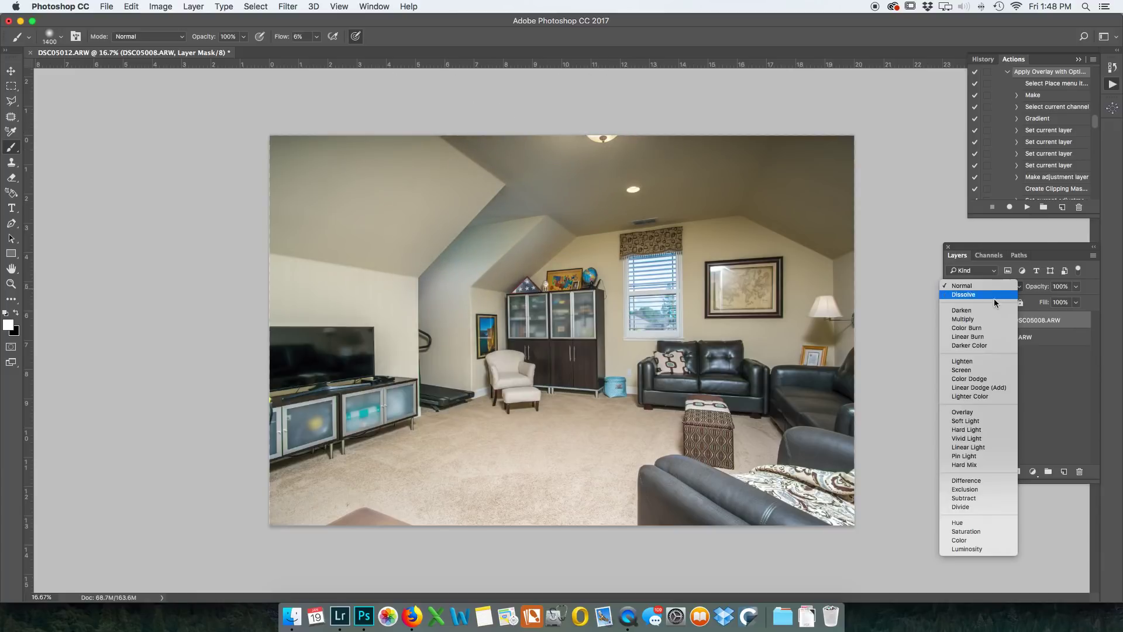
click(964, 548)
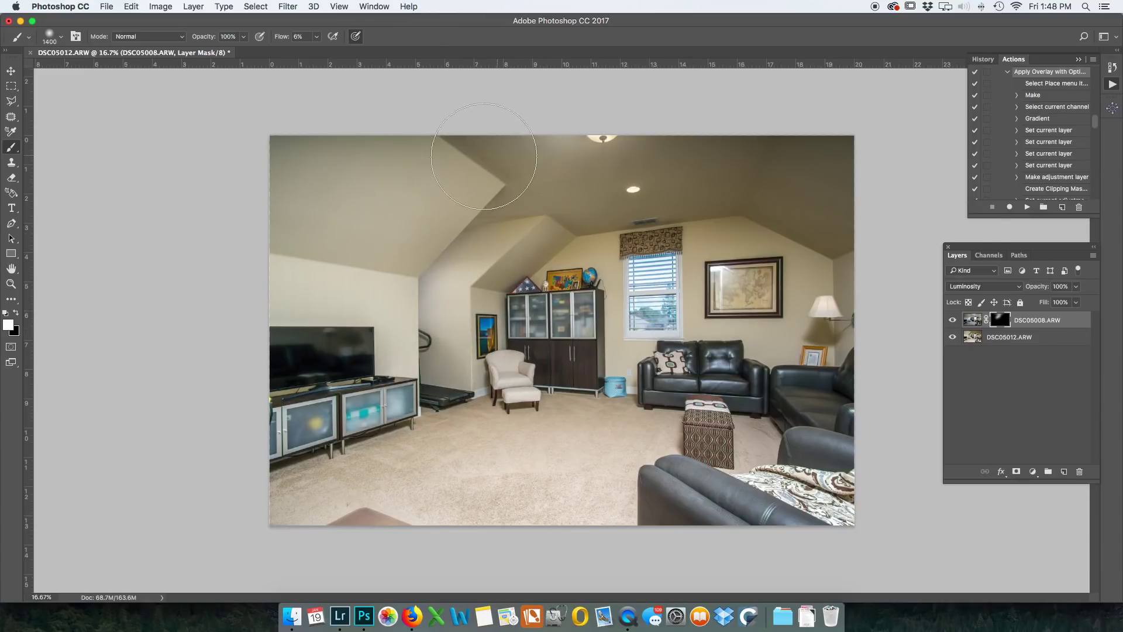
mouse_move(318, 375)
mouse_down()
mouse_move(431, 374)
mouse_move(263, 366)
mouse_move(357, 305)
mouse_move(290, 306)
mouse_move(385, 401)
mouse_move(459, 360)
mouse_move(455, 384)
mouse_up()
mouse_move(823, 180)
mouse_down()
mouse_move(832, 225)
mouse_move(789, 248)
mouse_move(868, 247)
mouse_move(805, 215)
mouse_move(794, 180)
mouse_move(749, 158)
mouse_up()
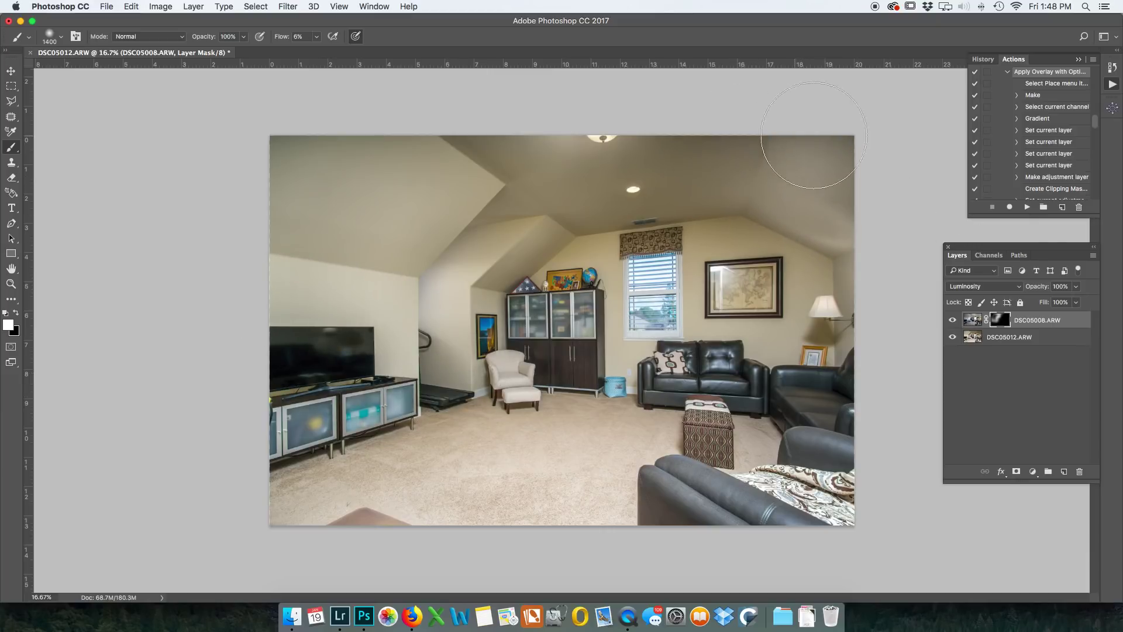
mouse_move(591, 148)
mouse_down()
mouse_move(752, 159)
mouse_move(611, 162)
mouse_move(784, 149)
mouse_move(716, 151)
mouse_move(766, 206)
mouse_move(742, 302)
mouse_move(719, 242)
mouse_move(738, 228)
mouse_move(747, 238)
mouse_move(750, 303)
mouse_move(732, 242)
mouse_move(729, 157)
mouse_move(720, 163)
mouse_move(732, 213)
mouse_move(764, 233)
mouse_move(750, 349)
mouse_move(730, 331)
mouse_move(779, 367)
mouse_move(627, 367)
mouse_move(777, 363)
mouse_move(846, 382)
mouse_move(835, 346)
mouse_move(762, 339)
mouse_move(838, 313)
mouse_move(830, 336)
mouse_move(790, 303)
mouse_move(818, 316)
mouse_move(806, 322)
mouse_move(888, 310)
mouse_move(818, 354)
mouse_move(815, 327)
mouse_move(857, 305)
mouse_move(816, 324)
mouse_move(816, 309)
mouse_move(848, 285)
mouse_move(882, 304)
mouse_move(851, 320)
mouse_move(840, 391)
mouse_move(851, 396)
mouse_move(821, 447)
mouse_move(695, 480)
mouse_move(804, 524)
mouse_move(678, 492)
mouse_move(794, 530)
mouse_move(682, 505)
mouse_move(751, 495)
mouse_move(859, 517)
mouse_move(896, 437)
mouse_move(869, 474)
mouse_move(468, 319)
mouse_move(470, 407)
mouse_move(498, 374)
mouse_move(588, 354)
mouse_move(544, 237)
mouse_move(579, 238)
mouse_move(620, 182)
mouse_move(802, 182)
mouse_move(670, 178)
mouse_move(735, 157)
mouse_up()
- Paint black along the ceiling's top edge to hide it there, then compare the blend
key(bracketleft)
key(bracketleft)
key(bracketleft)
key(bracketleft)
key(x)
mouse_move(568, 112)
mouse_down()
mouse_move(645, 120)
mouse_move(495, 117)
mouse_move(657, 115)
mouse_up()
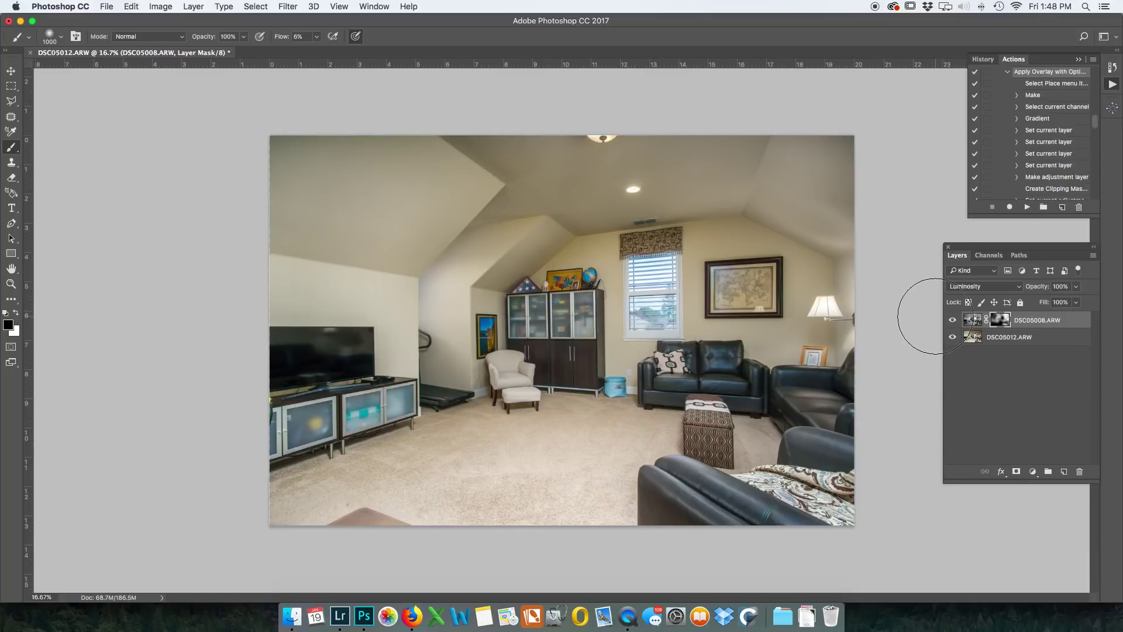
click(953, 321)
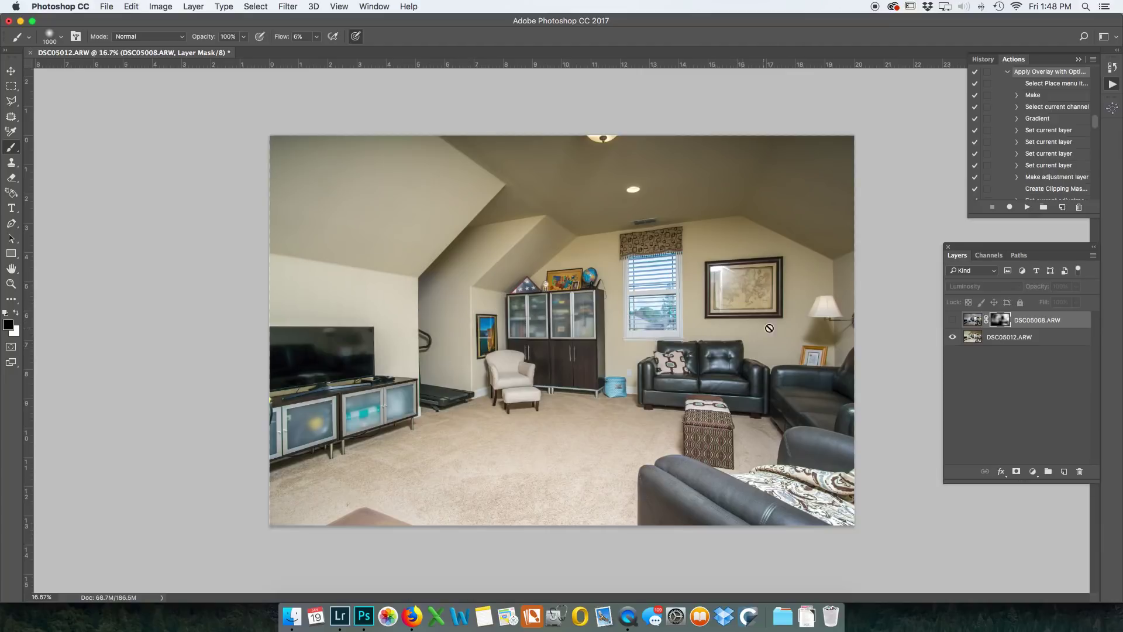
- Turn DSC05008 back on, save as DSC05008-Edit.tif, close it and return to Lightroom
click(952, 320)
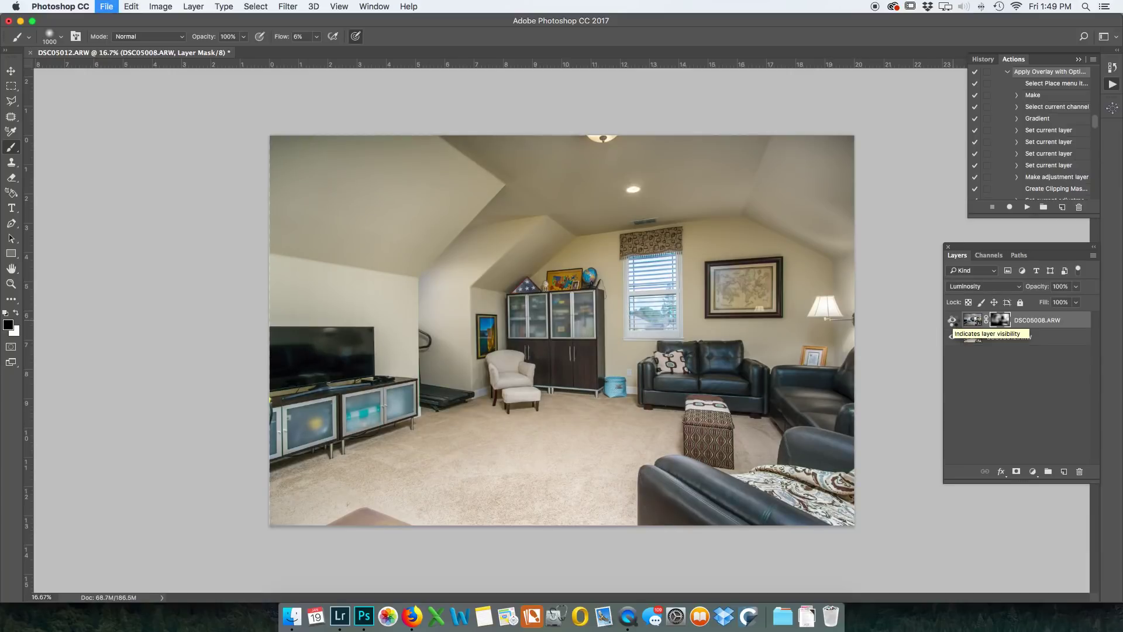
key(super+s)
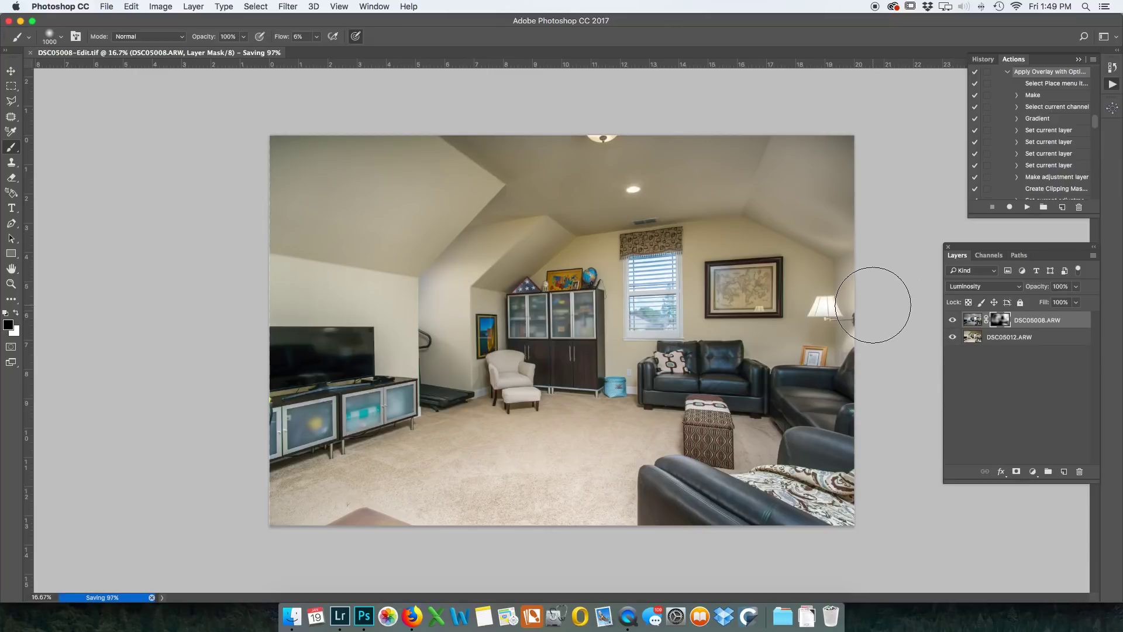
key(super+w)
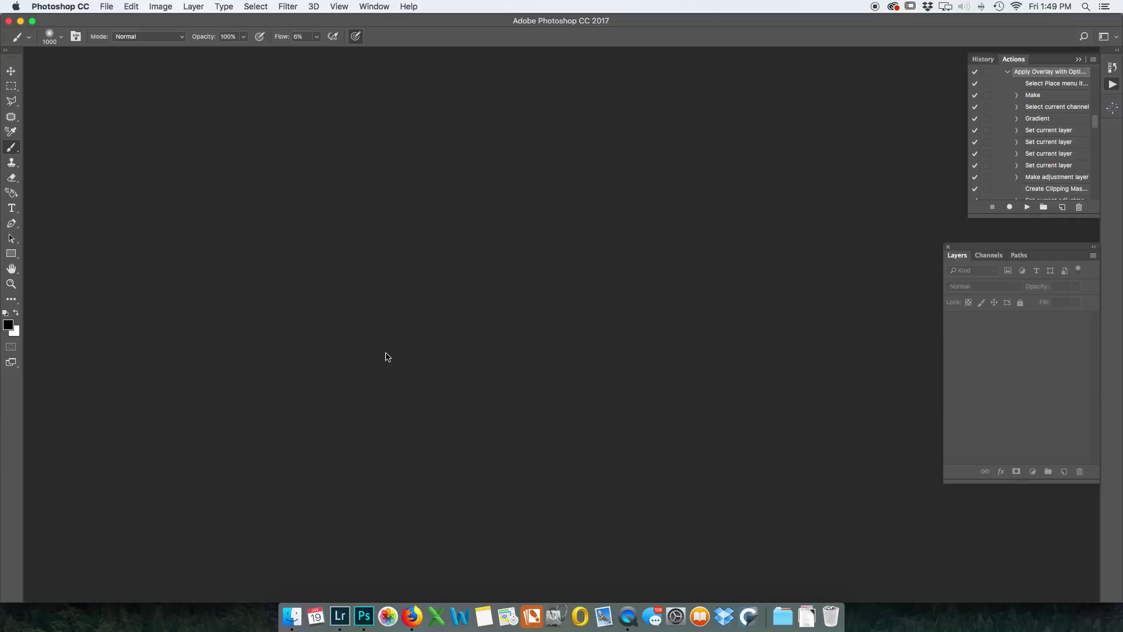
click(347, 614)
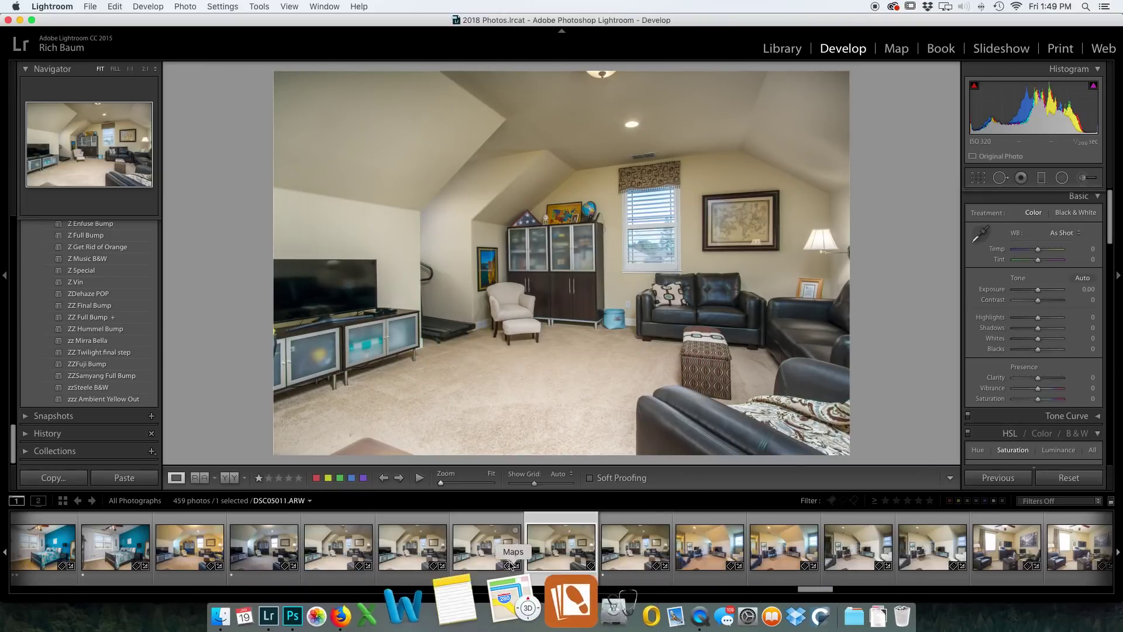
- Rate the blended photo three stars and darken DSC05016 to Exposure −0.30
key(3)
scroll(751, 561, down, 3)
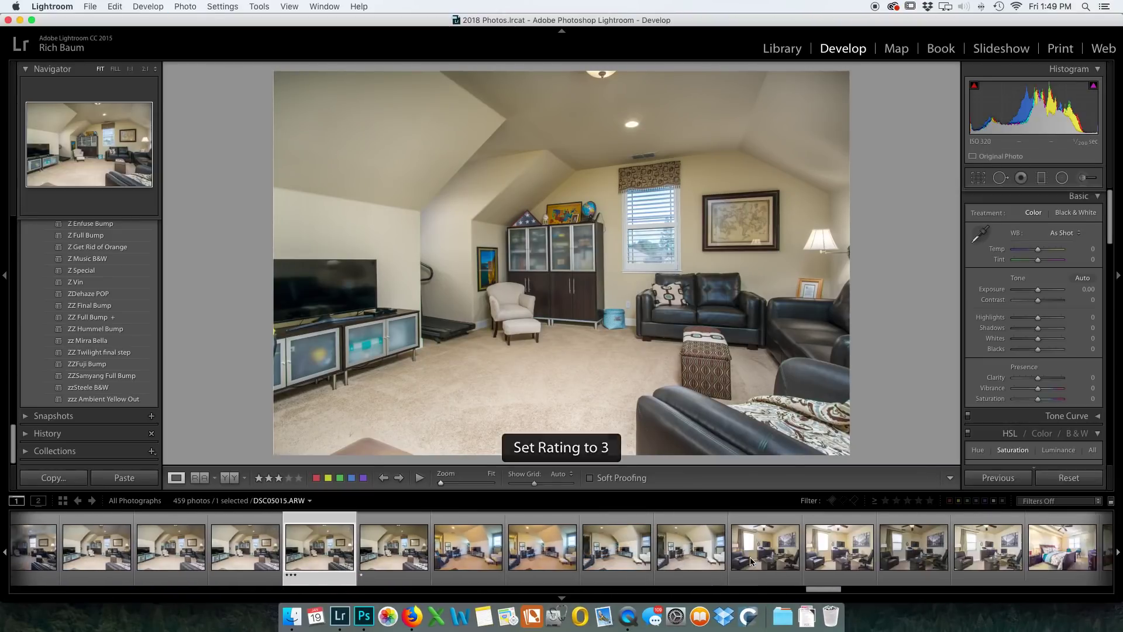
click(655, 560)
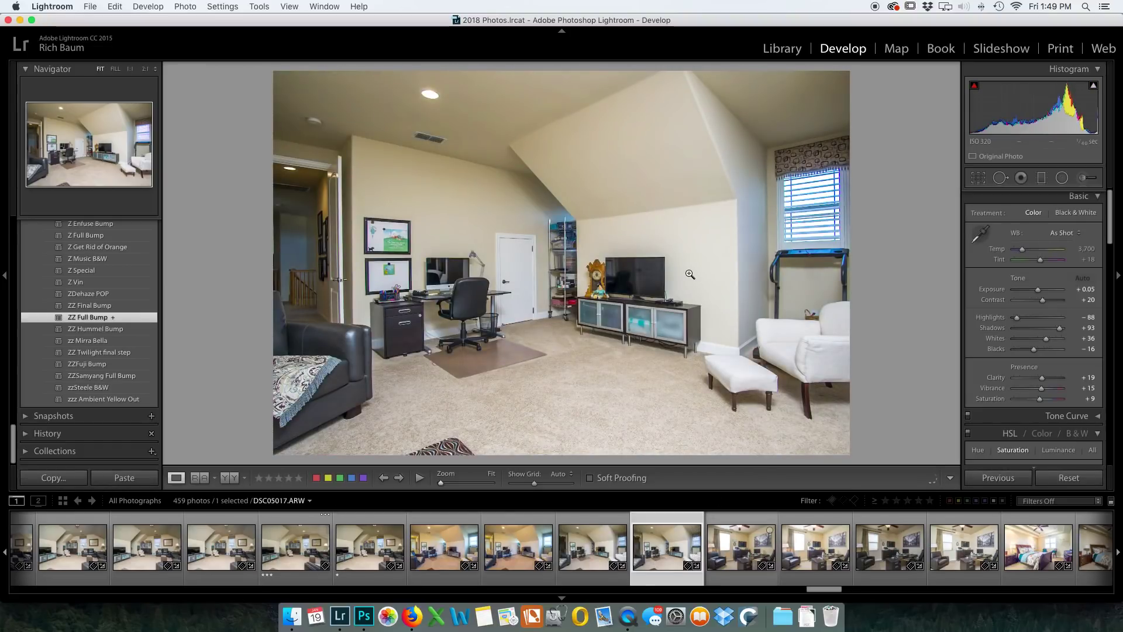
drag(1037, 292, 1037, 293)
- Lower DSC05016's Blue saturation to −65 to clear the blinds' tint, and rate it one star
scroll(1036, 292, down, 15)
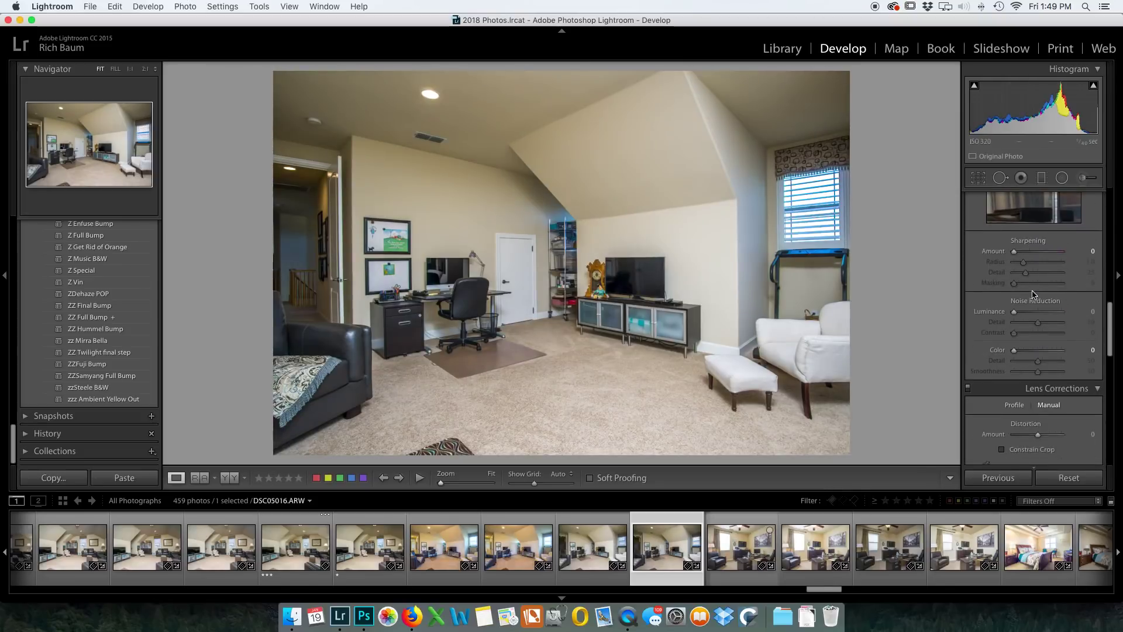
scroll(1034, 294, up, 5)
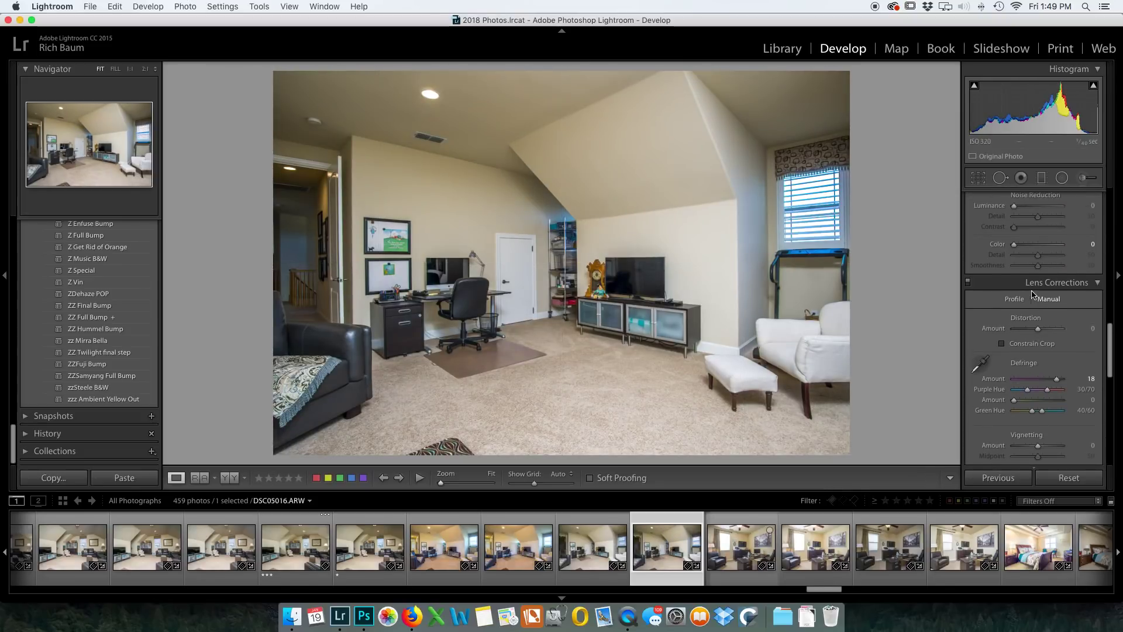
scroll(1033, 294, up, 5)
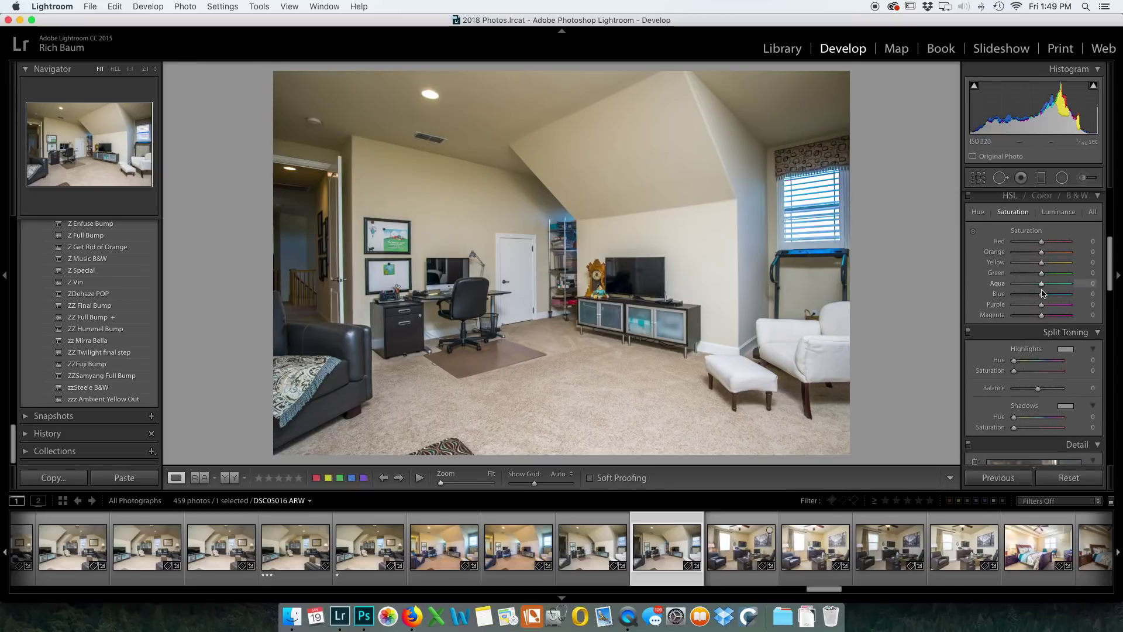
drag(1042, 294, 1024, 296)
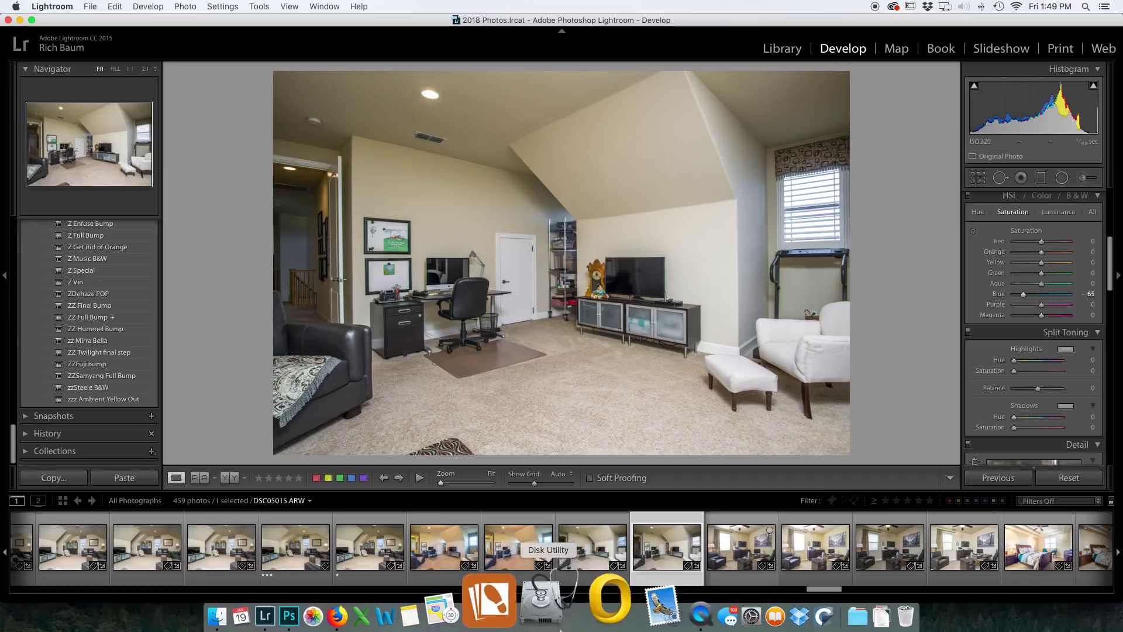
key(1)
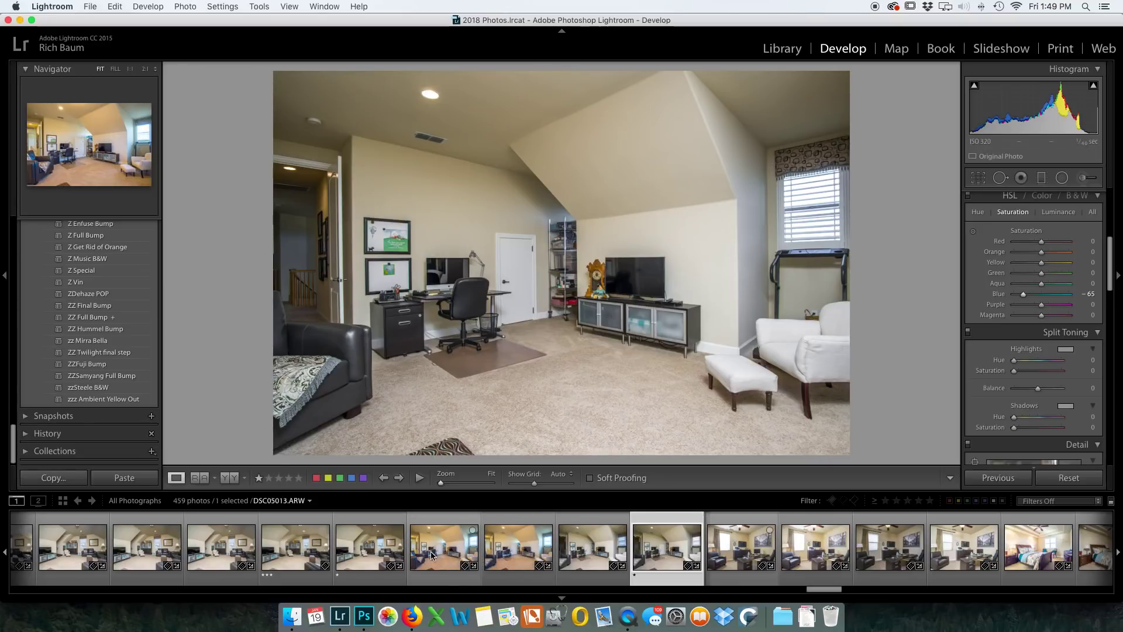
- Apply the zzz Ambient Yellow Out preset to DSC05013 and rate it one star
click(432, 554)
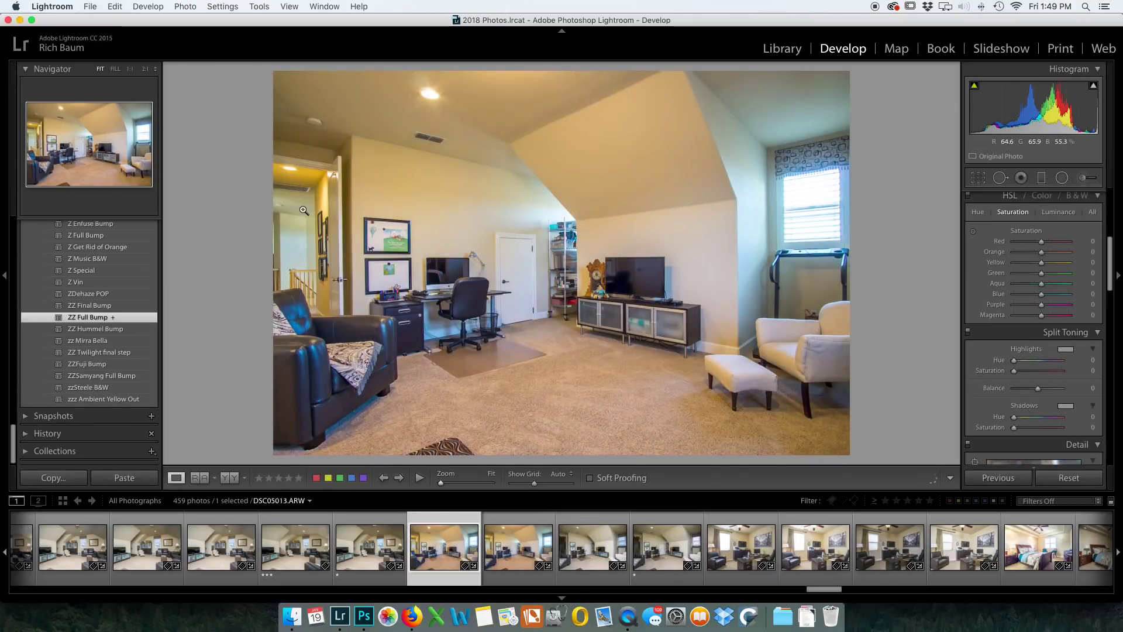
click(112, 400)
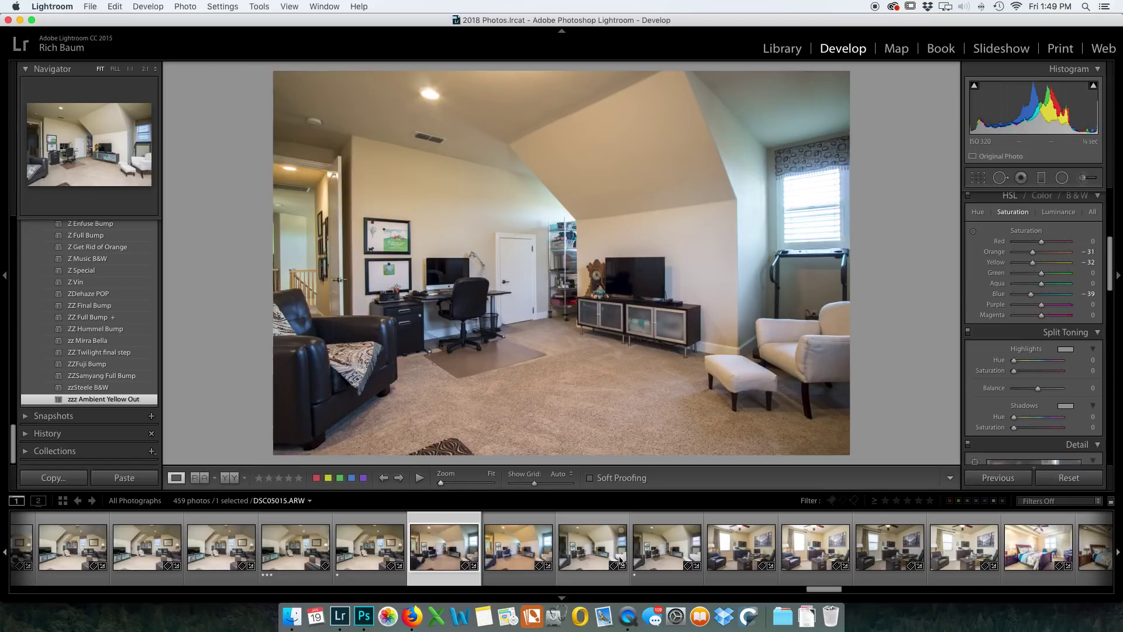
key(1)
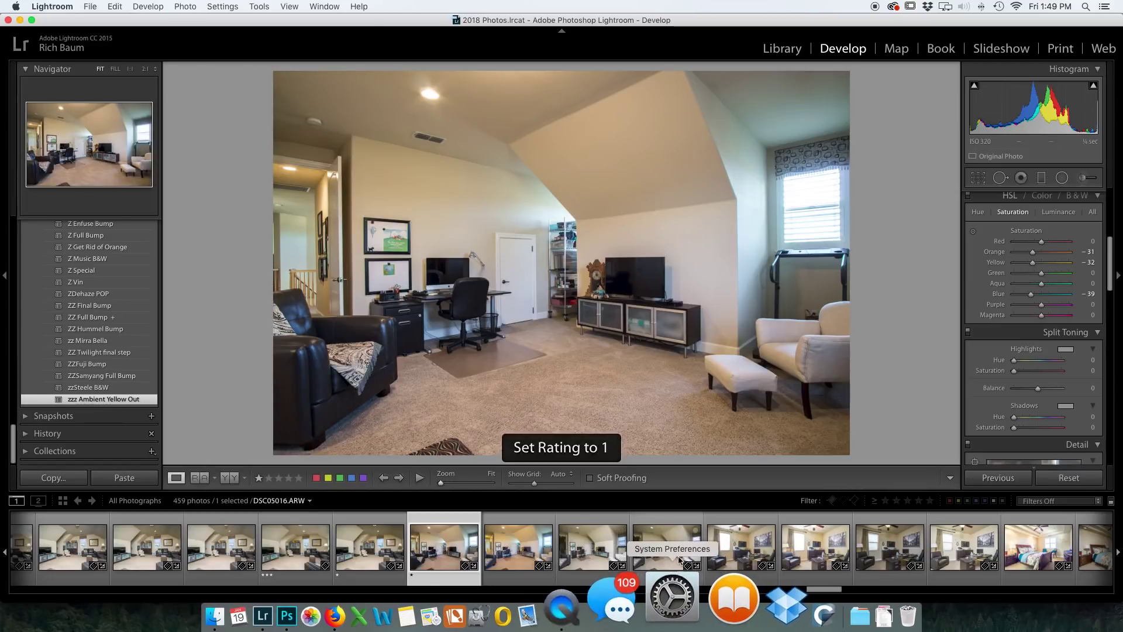
- Add DSC05016 to the selection and bring up the Edit In options for both photos
super+click(676, 554)
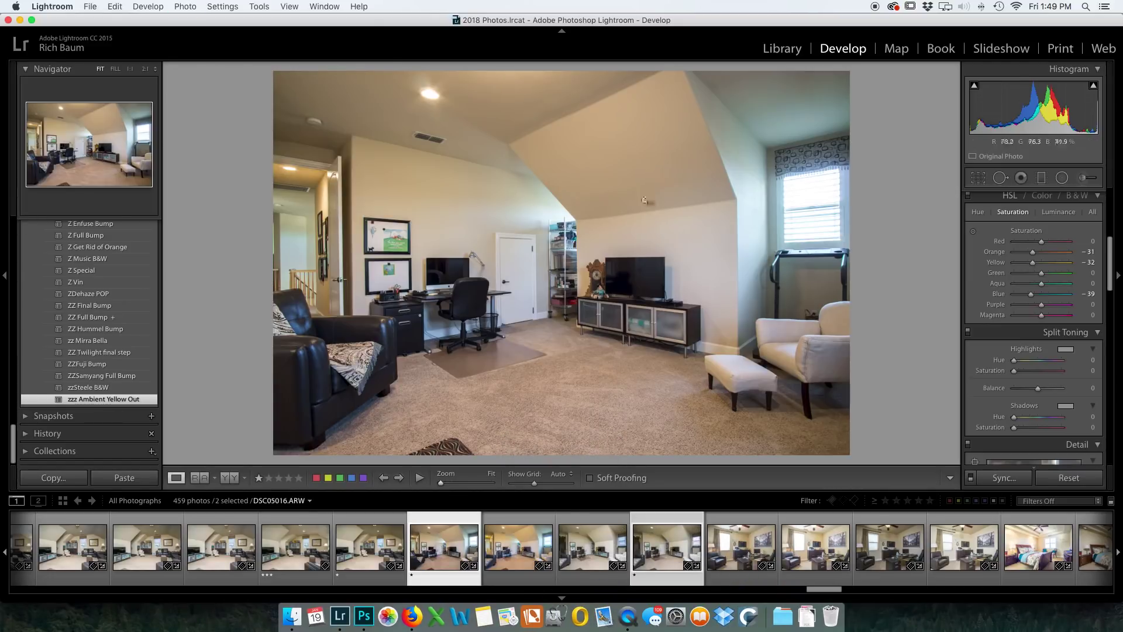
right_click(645, 198)
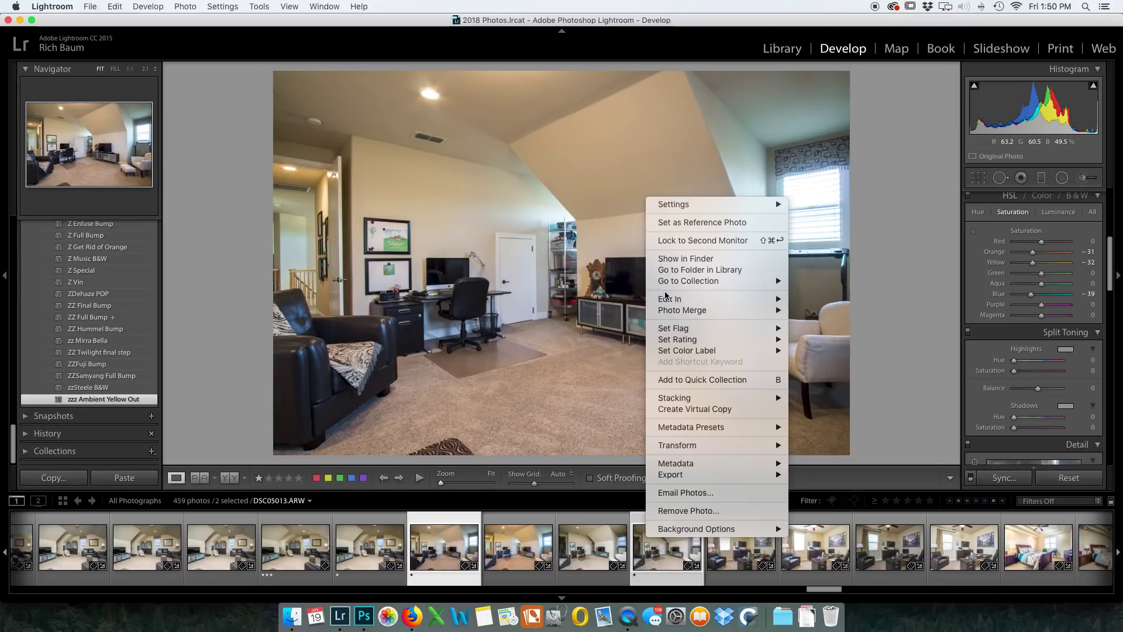
mouse_move(665, 301)
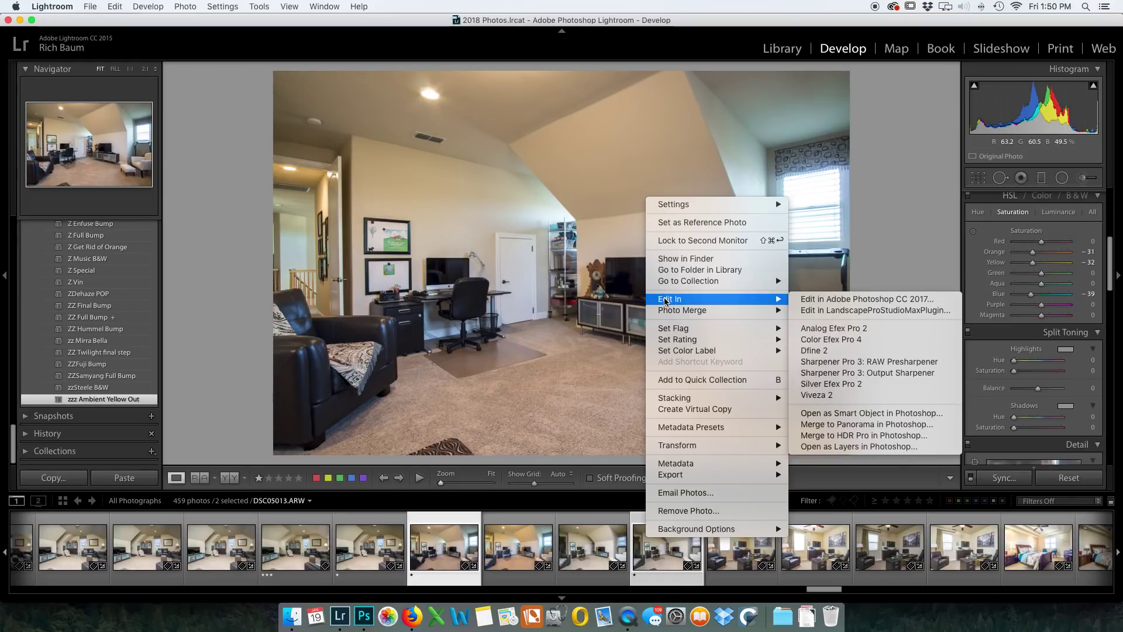
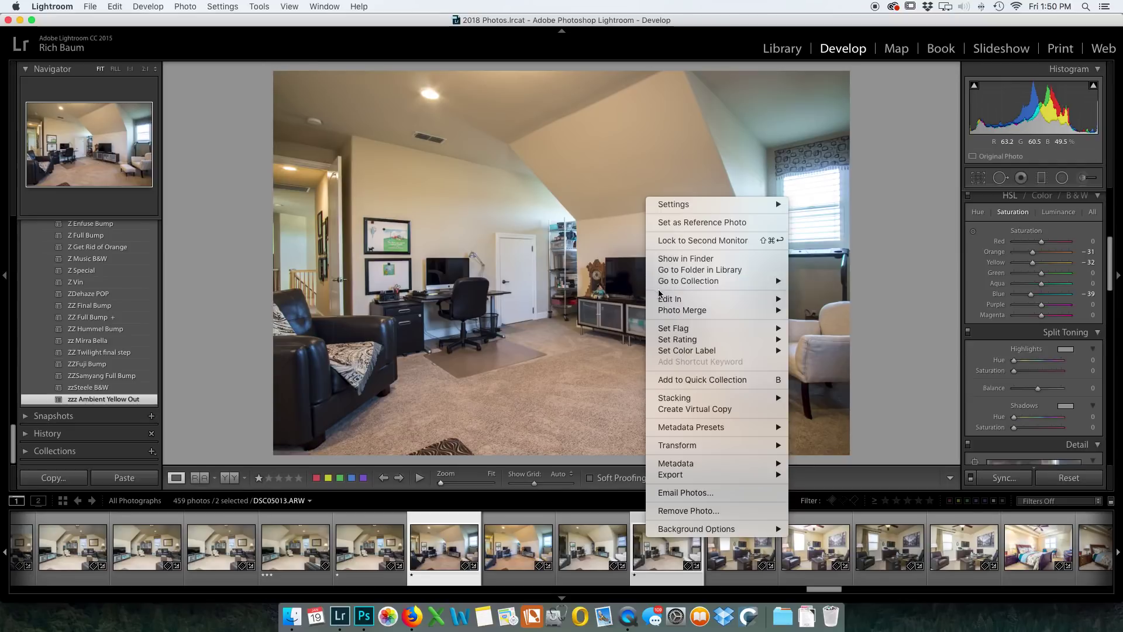
- Open the two bracketed living-room shots as layers in one Photoshop document
mouse_move(663, 300)
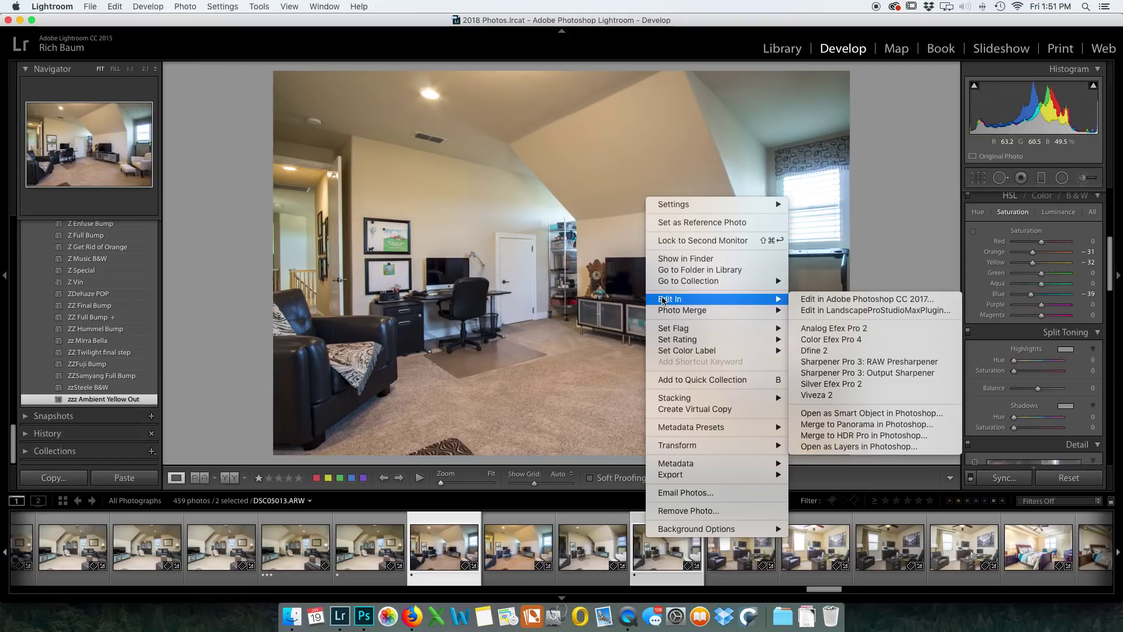
click(855, 447)
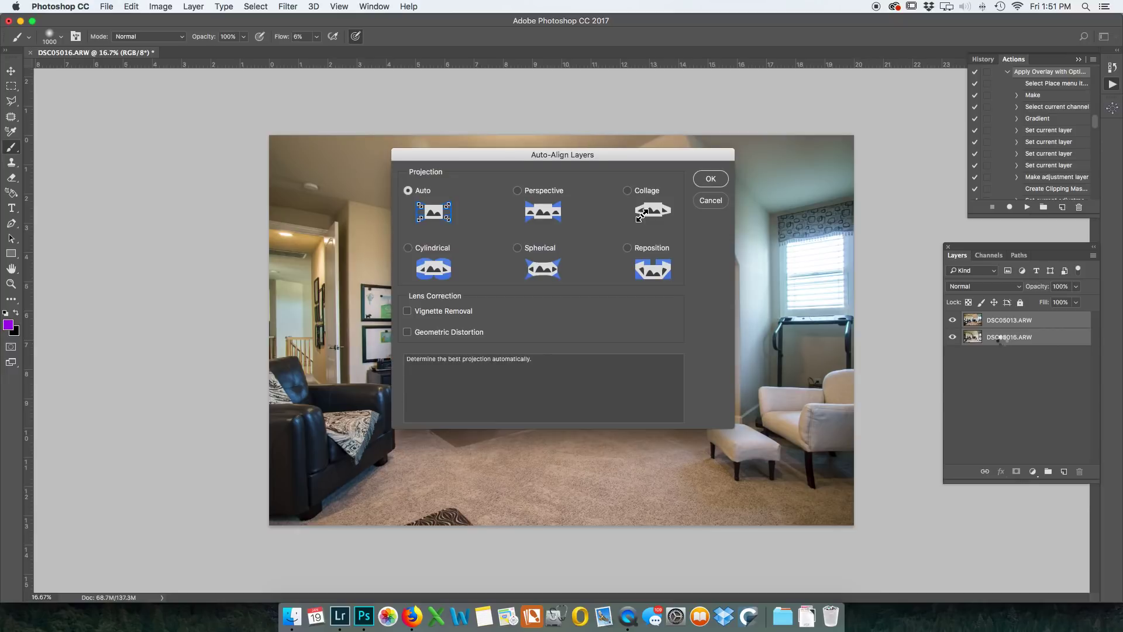
- Auto-align the two exposures and add a hide-all black mask to the DSC05013.ARW layer
key(Return)
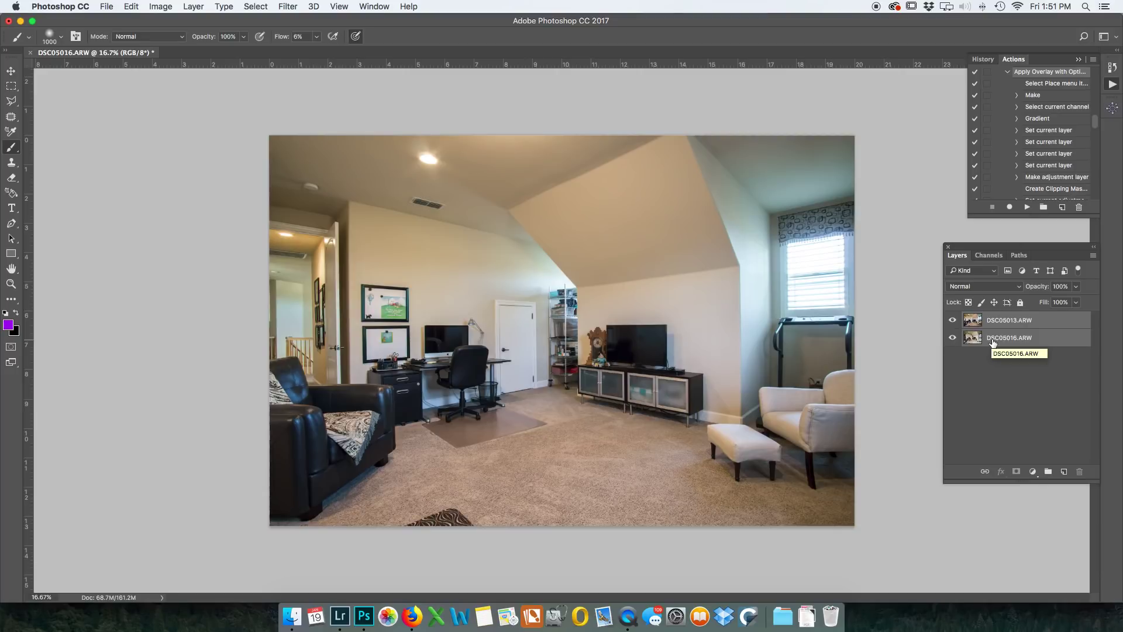
click(1003, 323)
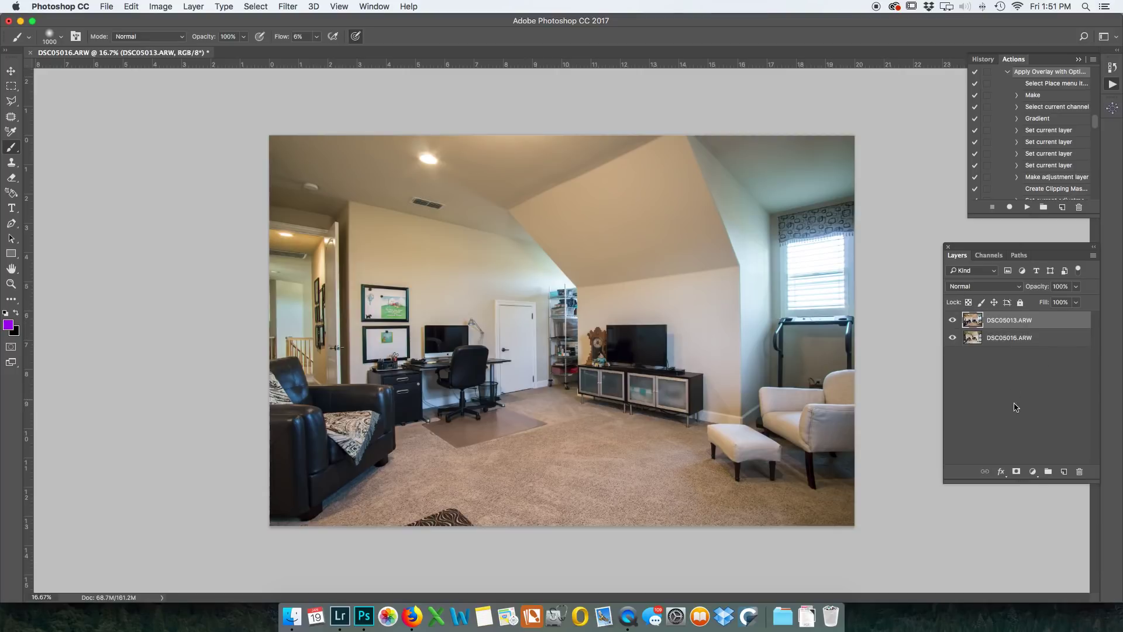
alt+click(1017, 472)
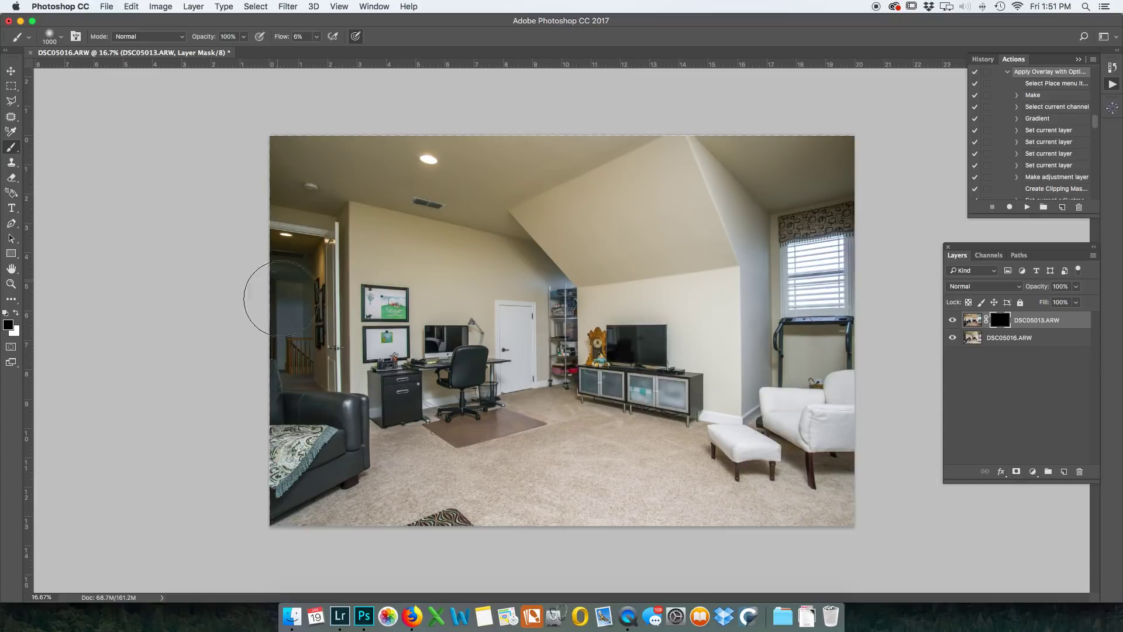
- Paint white on the mask to reveal DSC05013 in the left hallway, wall corner and ceiling
key(x)
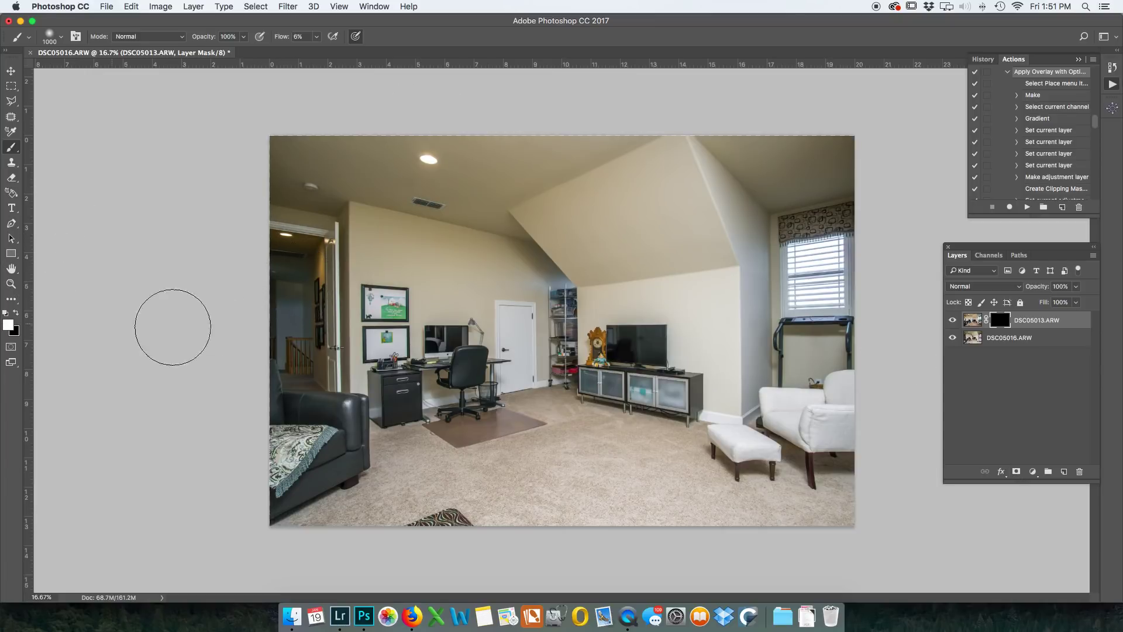
mouse_move(301, 246)
mouse_down()
mouse_move(313, 371)
mouse_move(299, 280)
mouse_move(292, 370)
mouse_move(289, 202)
mouse_move(311, 257)
mouse_move(297, 325)
mouse_move(292, 276)
mouse_move(307, 325)
mouse_up()
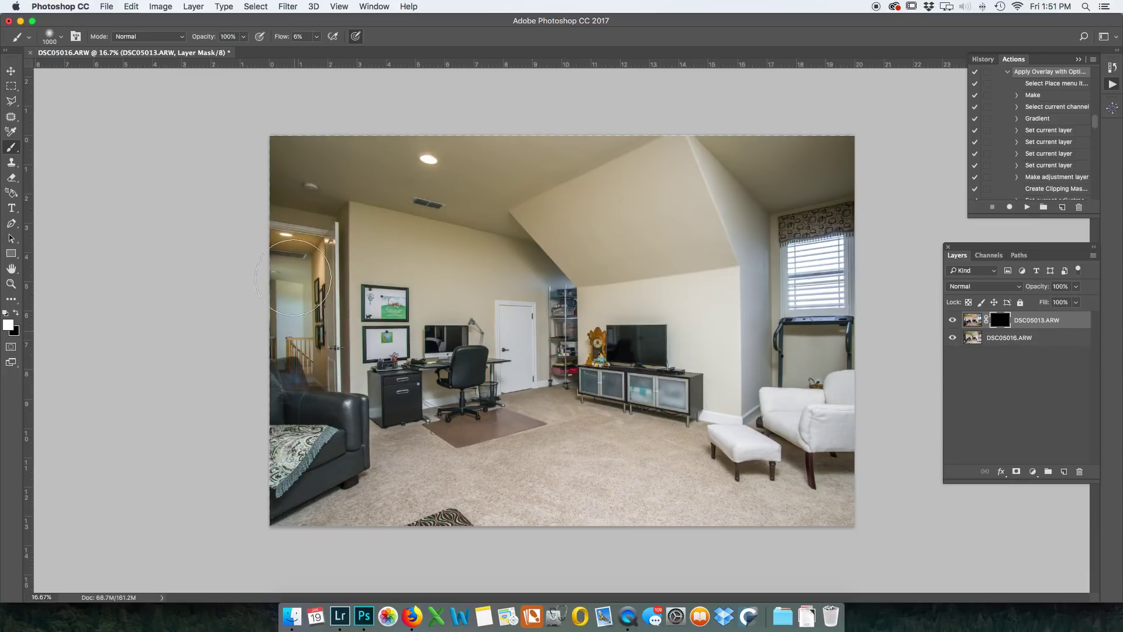
mouse_move(549, 237)
mouse_down()
mouse_move(513, 257)
mouse_move(627, 264)
mouse_move(595, 296)
mouse_move(573, 348)
mouse_move(553, 250)
mouse_move(521, 260)
mouse_move(549, 359)
mouse_move(421, 384)
mouse_move(439, 400)
mouse_move(472, 389)
mouse_move(379, 386)
mouse_move(389, 382)
mouse_move(362, 354)
mouse_move(369, 334)
mouse_move(381, 375)
mouse_move(360, 400)
mouse_move(343, 396)
mouse_move(410, 411)
mouse_move(328, 439)
mouse_move(377, 454)
mouse_move(485, 455)
mouse_move(303, 471)
mouse_move(363, 470)
mouse_move(341, 421)
mouse_move(189, 423)
mouse_move(208, 381)
mouse_move(329, 379)
mouse_move(246, 395)
mouse_move(277, 387)
mouse_move(207, 378)
mouse_move(230, 368)
mouse_move(360, 410)
mouse_move(300, 453)
mouse_move(374, 484)
mouse_move(151, 488)
mouse_move(251, 501)
mouse_move(280, 452)
mouse_move(298, 451)
mouse_move(267, 413)
mouse_move(263, 434)
mouse_move(328, 434)
mouse_move(340, 396)
mouse_move(311, 397)
mouse_move(254, 419)
mouse_move(328, 440)
mouse_move(296, 400)
mouse_move(282, 403)
mouse_move(319, 464)
mouse_move(316, 453)
mouse_move(401, 449)
mouse_move(339, 427)
mouse_move(295, 429)
mouse_move(331, 403)
mouse_move(237, 411)
mouse_move(276, 382)
mouse_move(242, 386)
mouse_move(304, 395)
mouse_move(305, 445)
mouse_move(348, 468)
mouse_move(342, 443)
mouse_up()
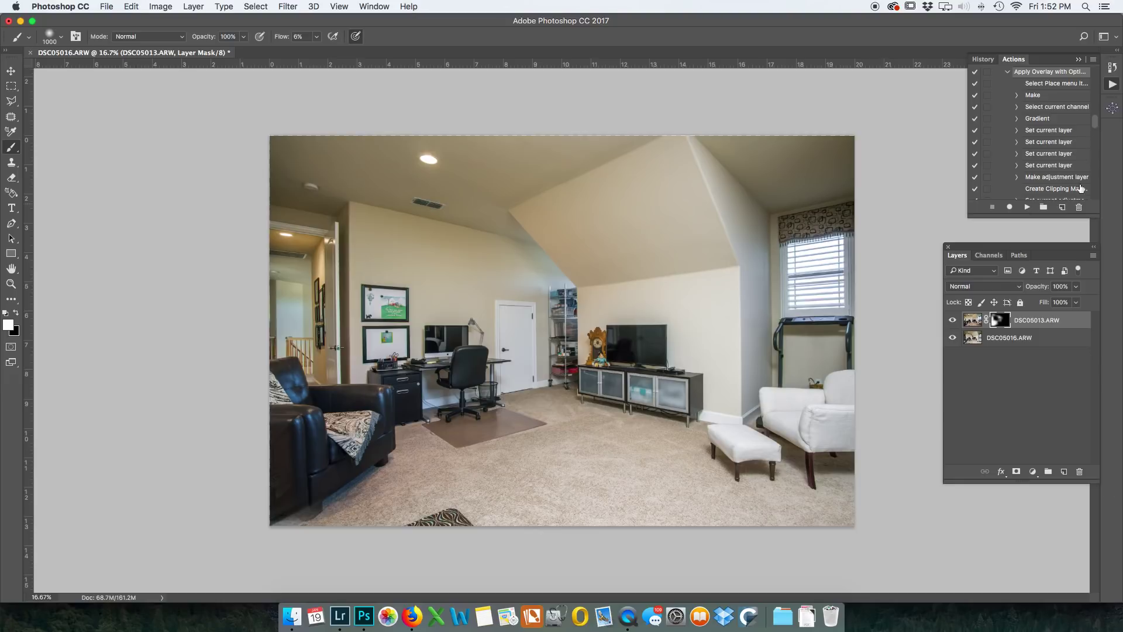
mouse_move(744, 150)
mouse_down()
mouse_move(797, 188)
mouse_move(895, 193)
mouse_move(738, 152)
mouse_move(778, 234)
mouse_move(761, 306)
mouse_move(786, 374)
mouse_move(878, 493)
mouse_move(827, 471)
mouse_move(747, 476)
mouse_move(778, 432)
mouse_move(673, 328)
mouse_move(612, 289)
mouse_move(589, 171)
mouse_move(576, 199)
mouse_move(562, 176)
mouse_move(491, 371)
mouse_move(544, 502)
mouse_move(614, 288)
mouse_move(787, 383)
mouse_move(883, 412)
mouse_move(727, 468)
mouse_move(786, 450)
mouse_move(777, 519)
mouse_move(686, 558)
mouse_move(551, 479)
mouse_move(576, 465)
mouse_move(751, 462)
mouse_move(704, 499)
mouse_move(816, 492)
mouse_move(755, 492)
mouse_up()
- Save the blended living-room image as DSC05013-Edit.tif and close it
key(x)
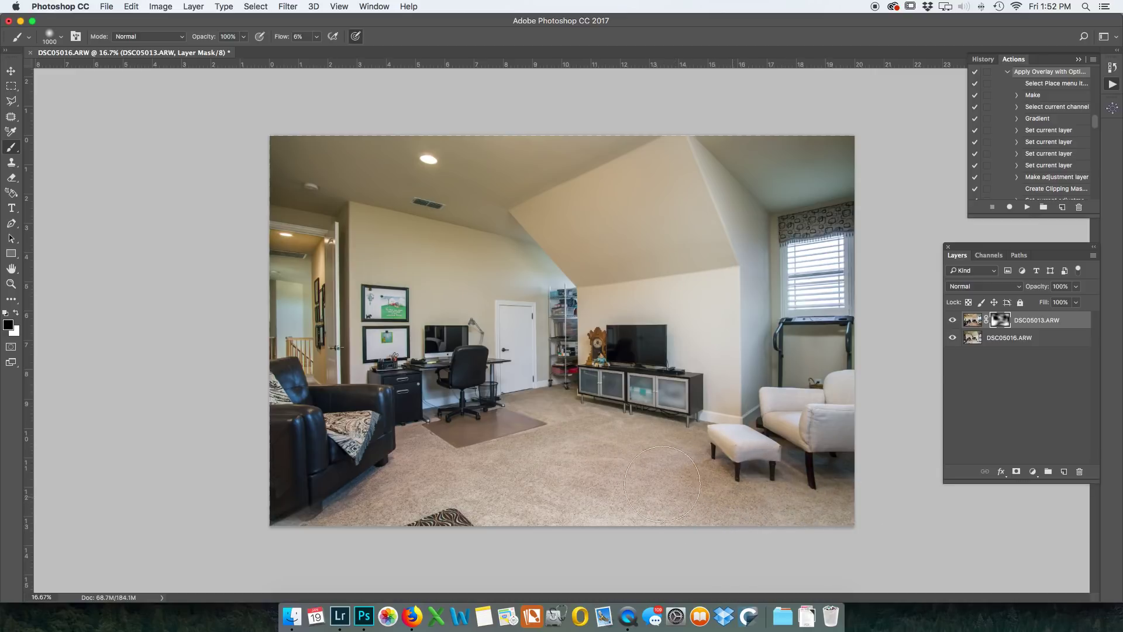
key(super+s)
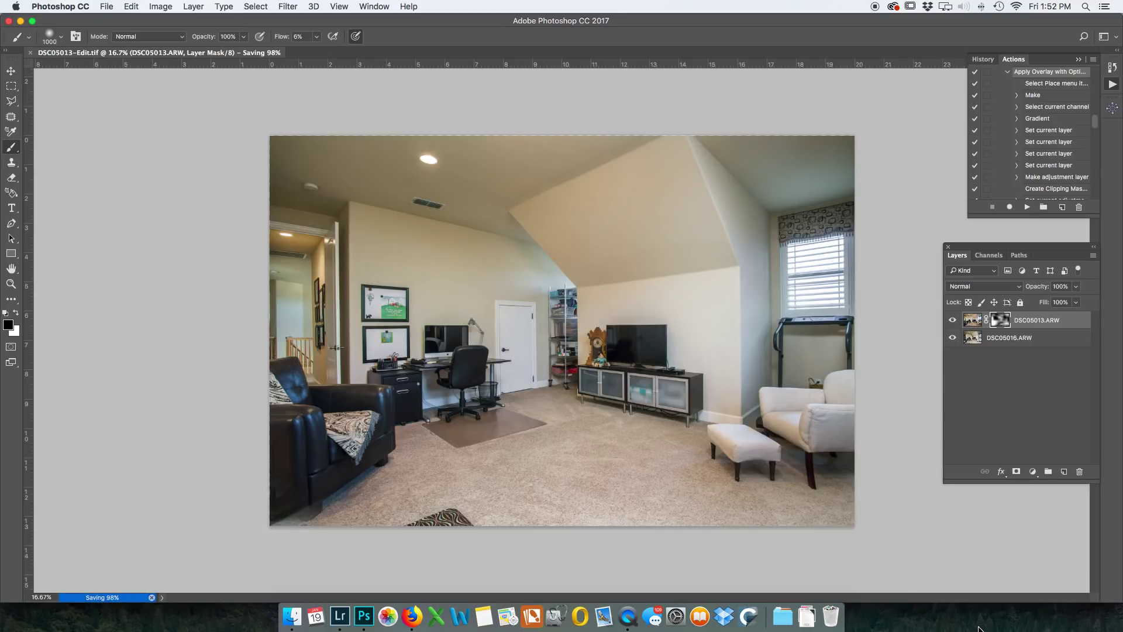
key(super+w)
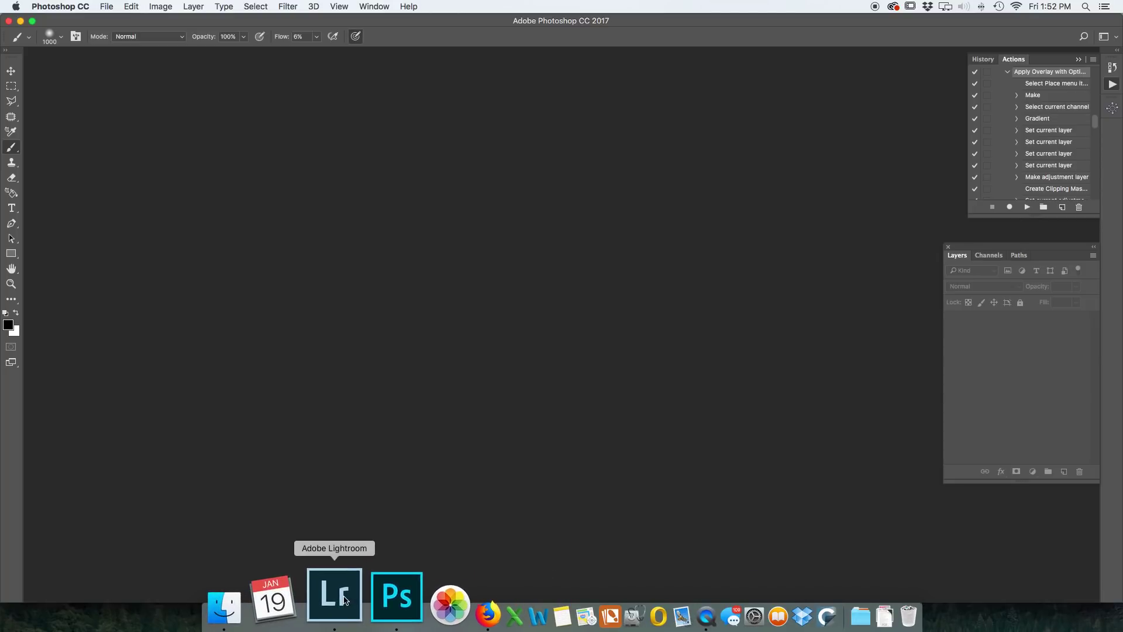
- Give the blended living-room image a 3-star rating in Lightroom
click(345, 599)
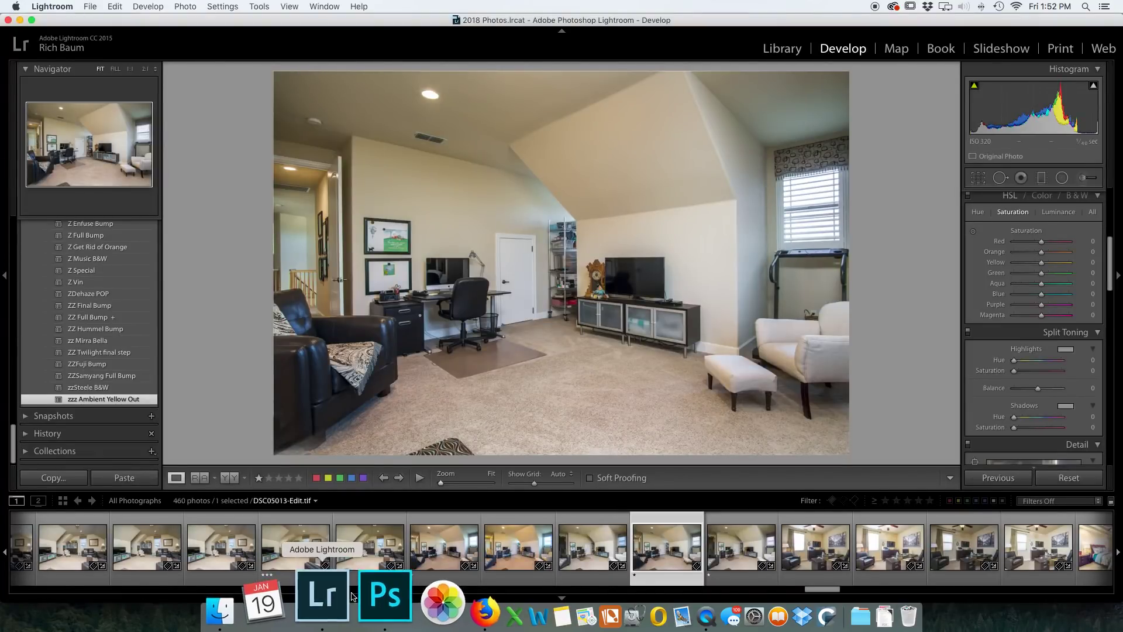
key(3)
scroll(847, 570, down, 5)
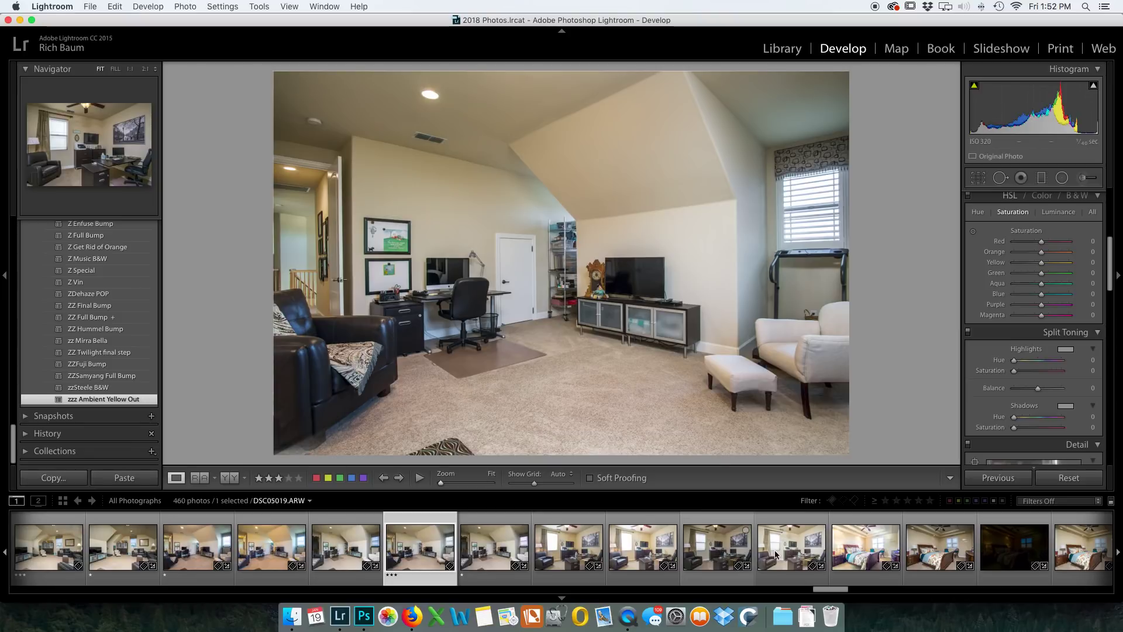
- Open the brighter office exposure and lower its Exposure to -0.30
click(758, 552)
click(785, 554)
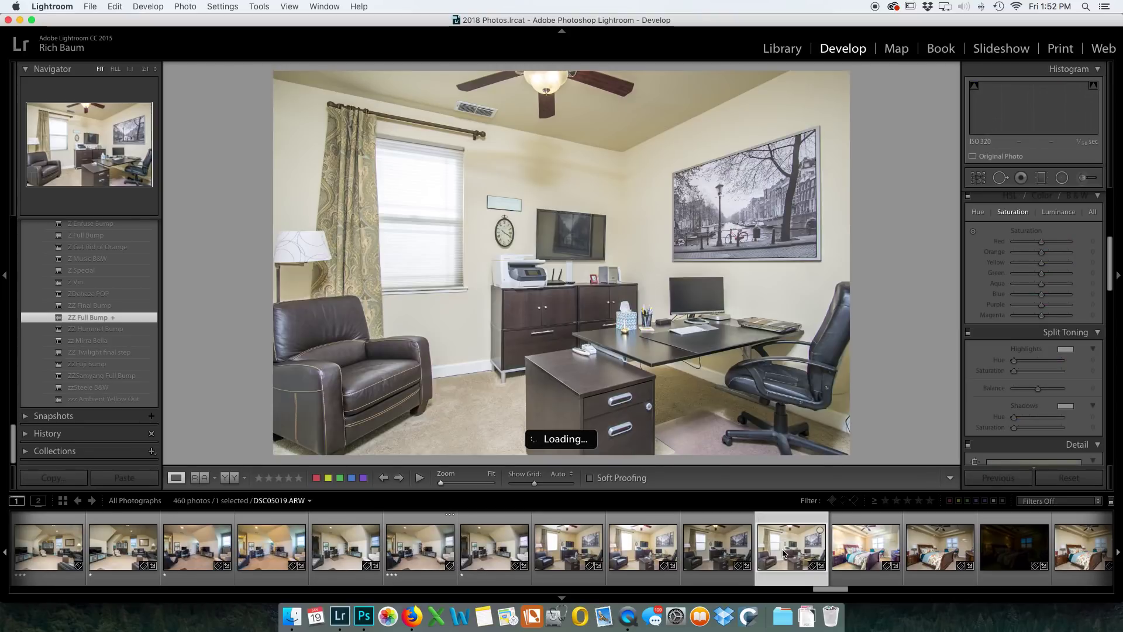
scroll(1056, 318, up, 5)
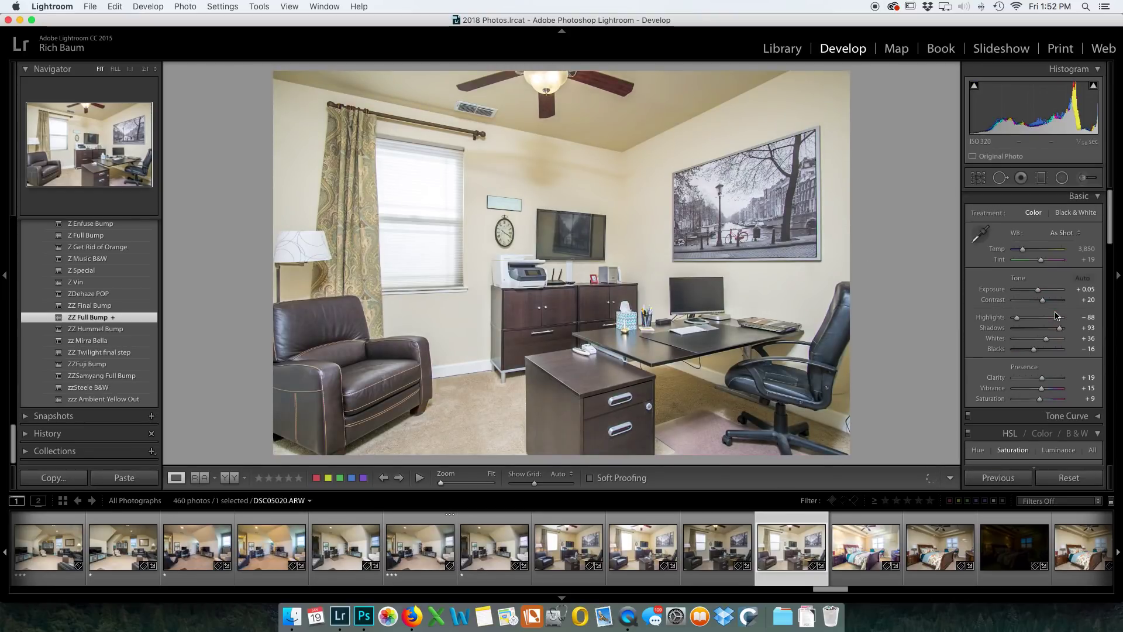
drag(1039, 293, 1035, 293)
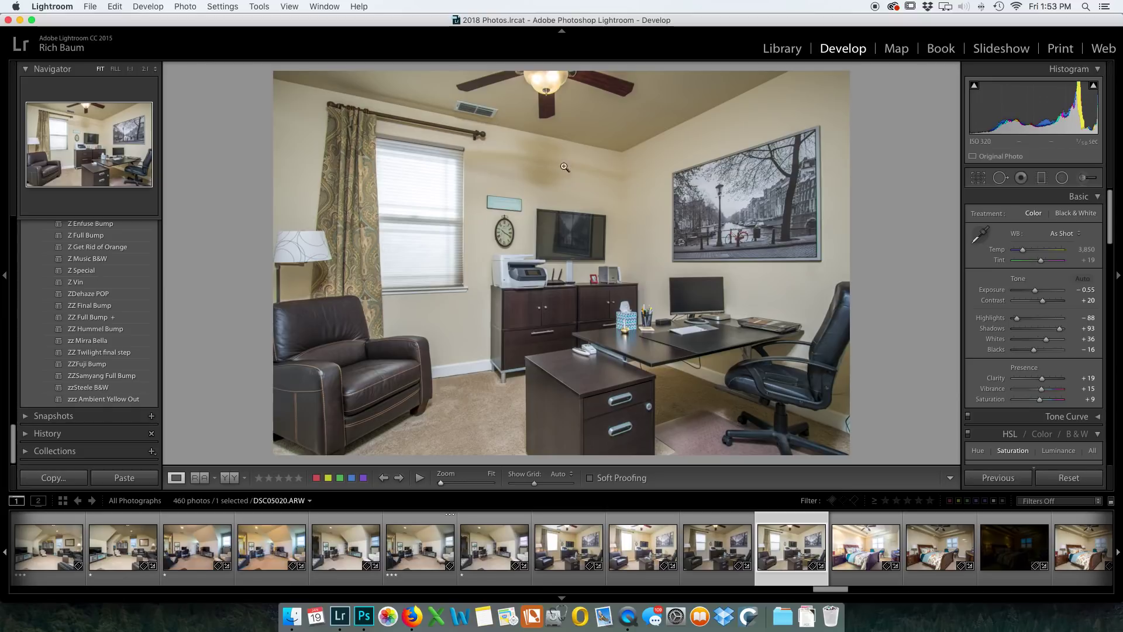
- Rate the other office exposure 1 star and select both office frames
click(565, 556)
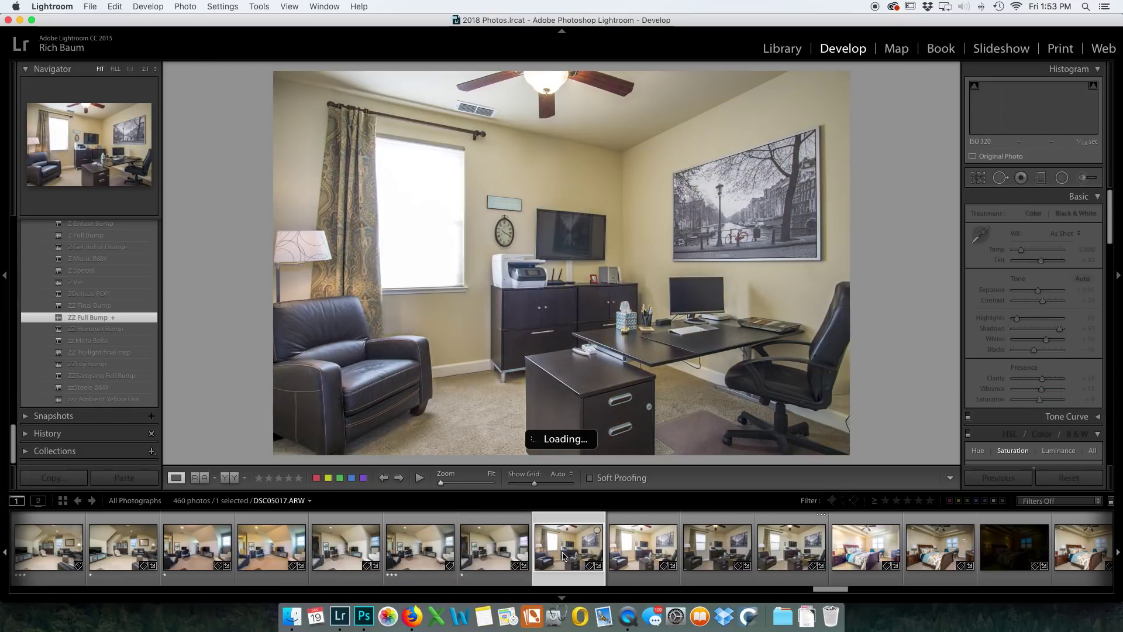
key(1)
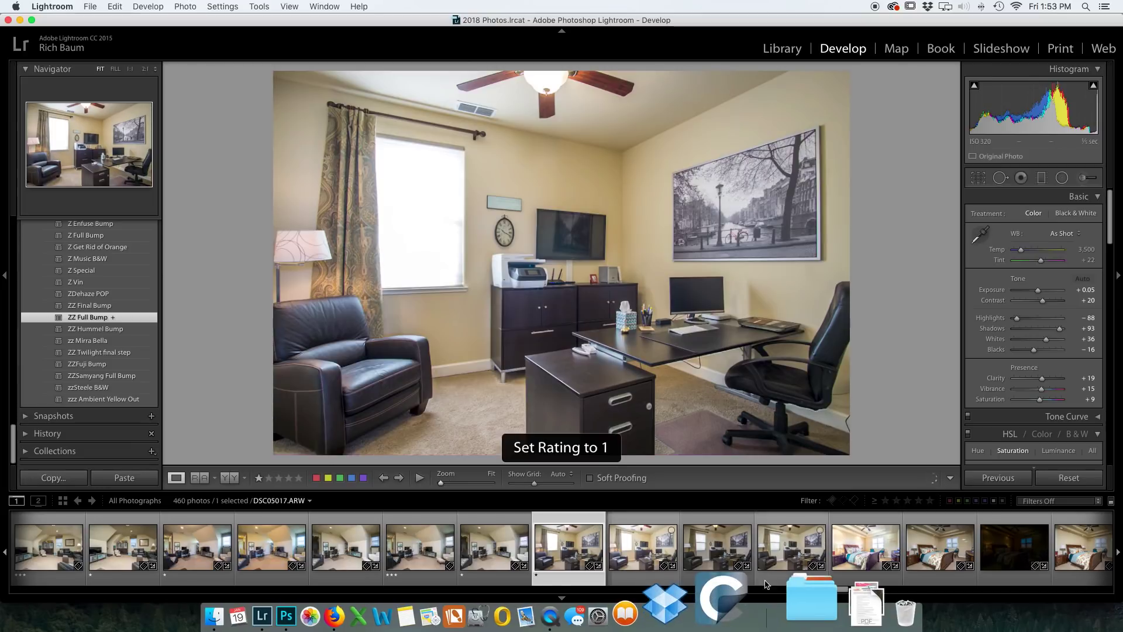
super+click(777, 557)
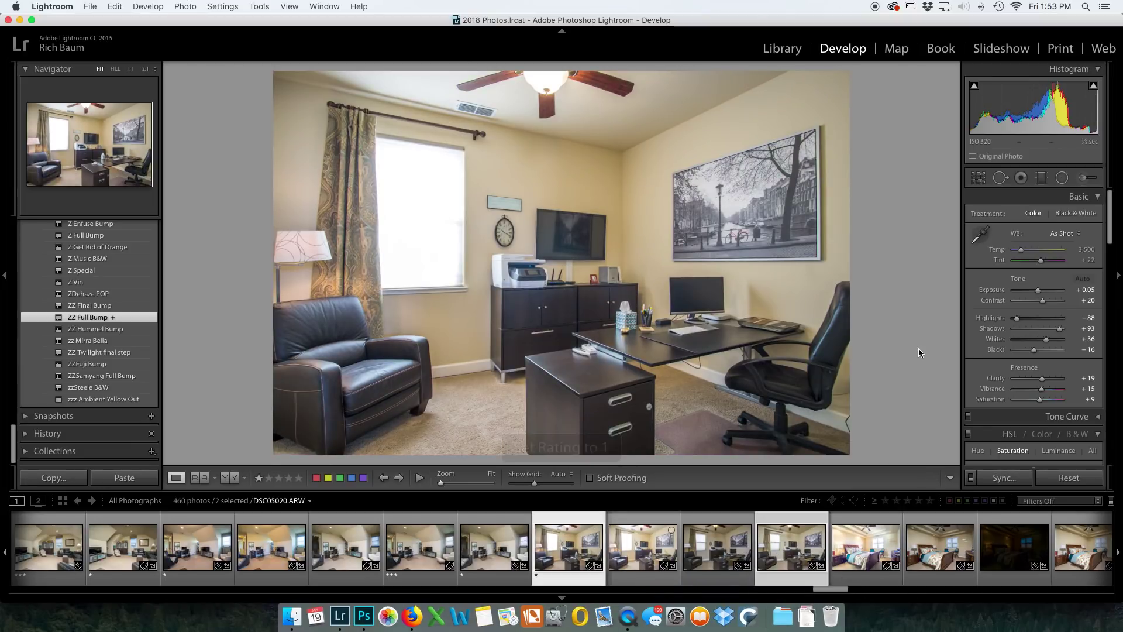
scroll(1014, 373, down, 15)
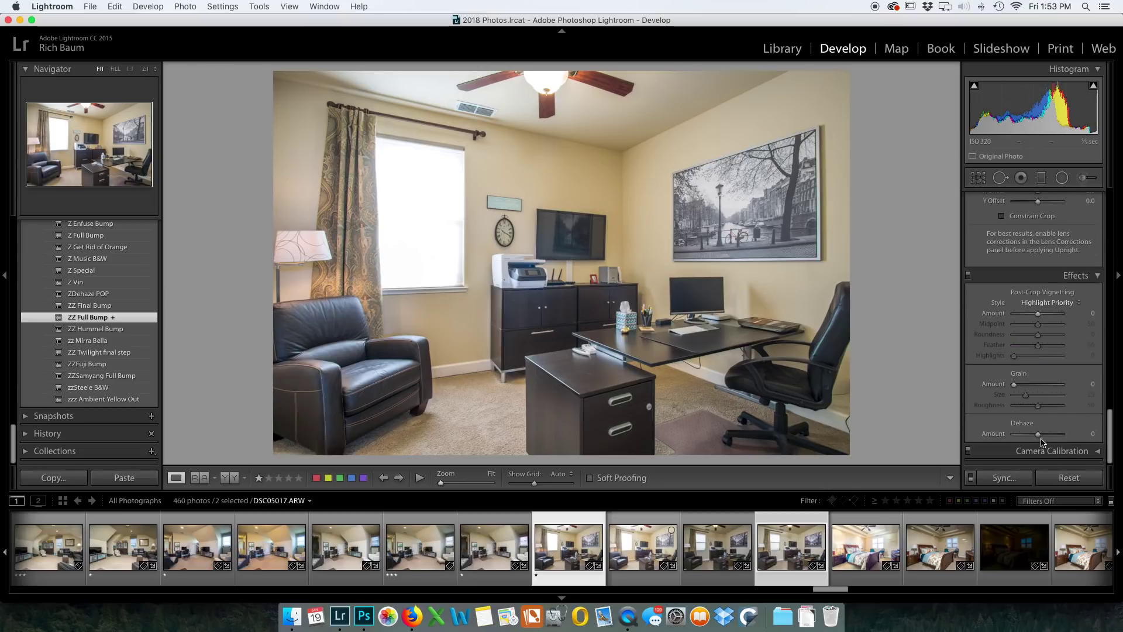
- Set Dehaze on office shot DSC05017.ARW to +33 instead of +39
click(1047, 434)
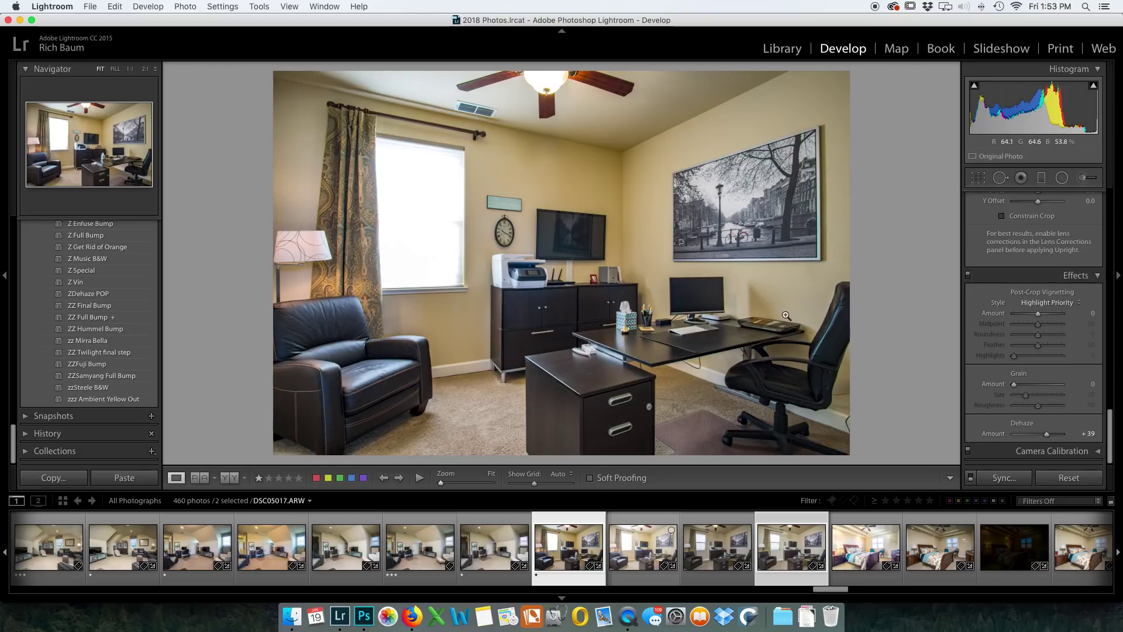
key(super+z)
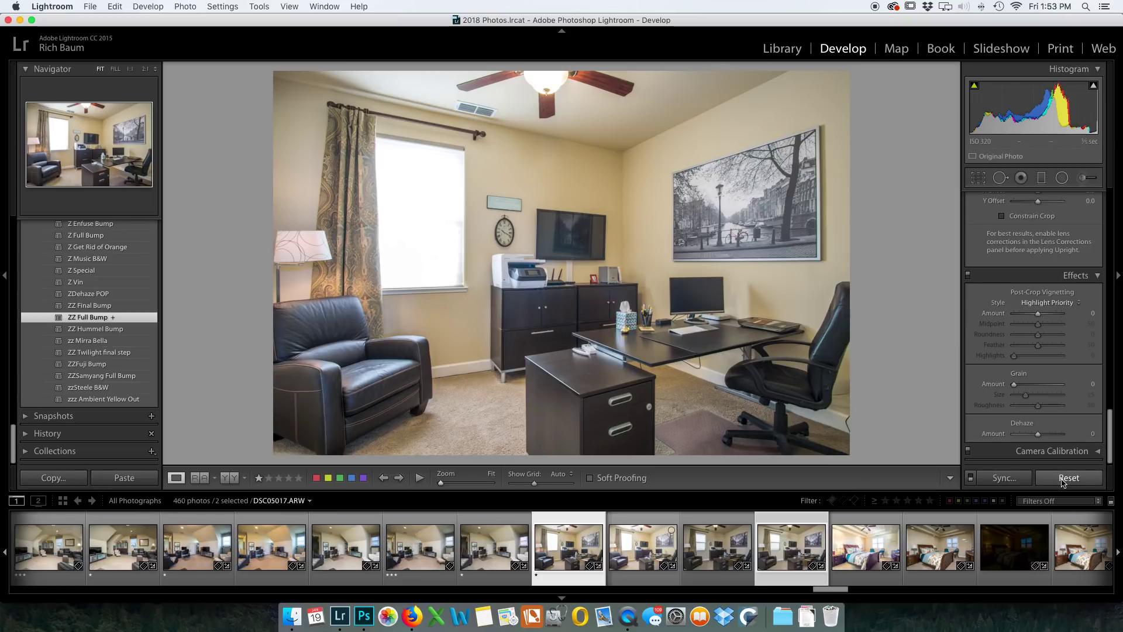
click(1046, 434)
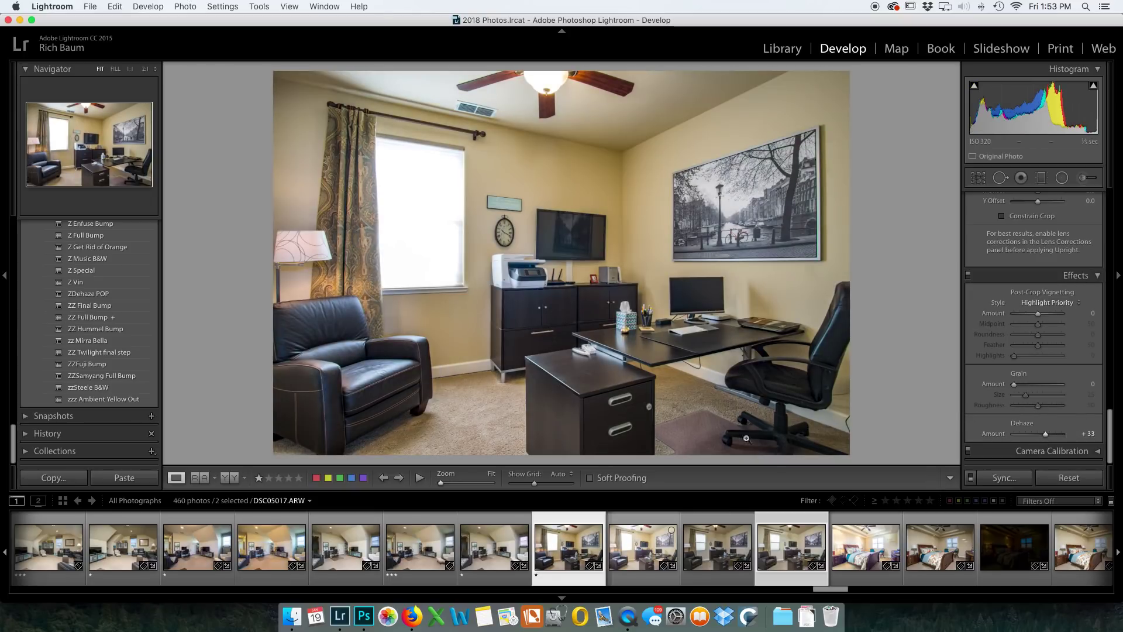
right_click(614, 211)
- Open office exposures DSC05017.ARW and DSC05020.ARW as layers in one Photoshop document
mouse_move(644, 311)
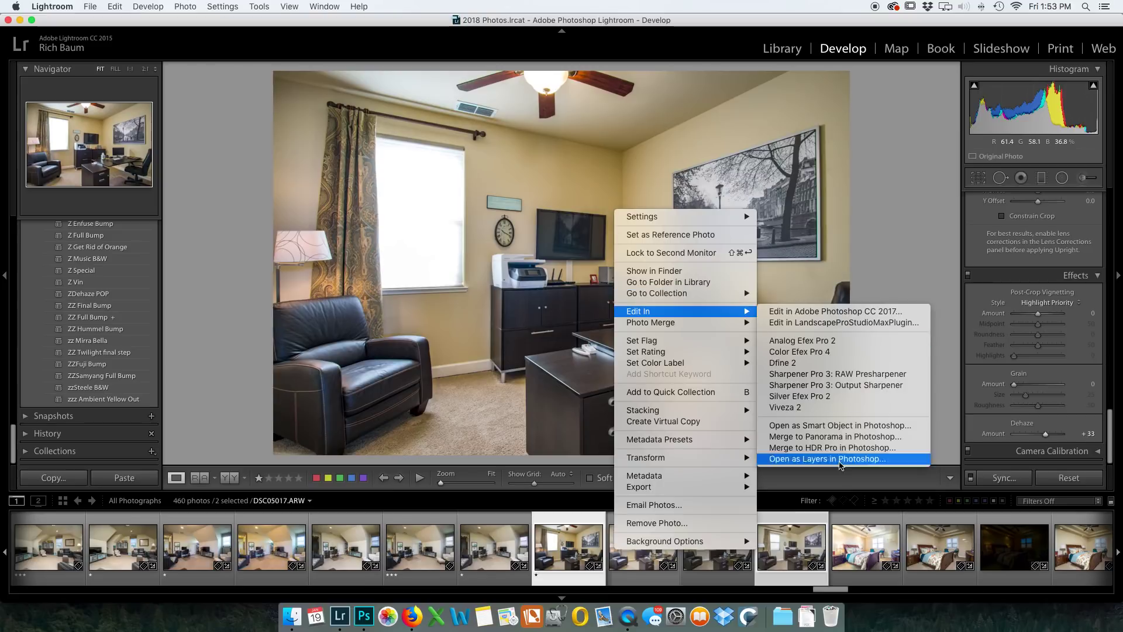
click(842, 459)
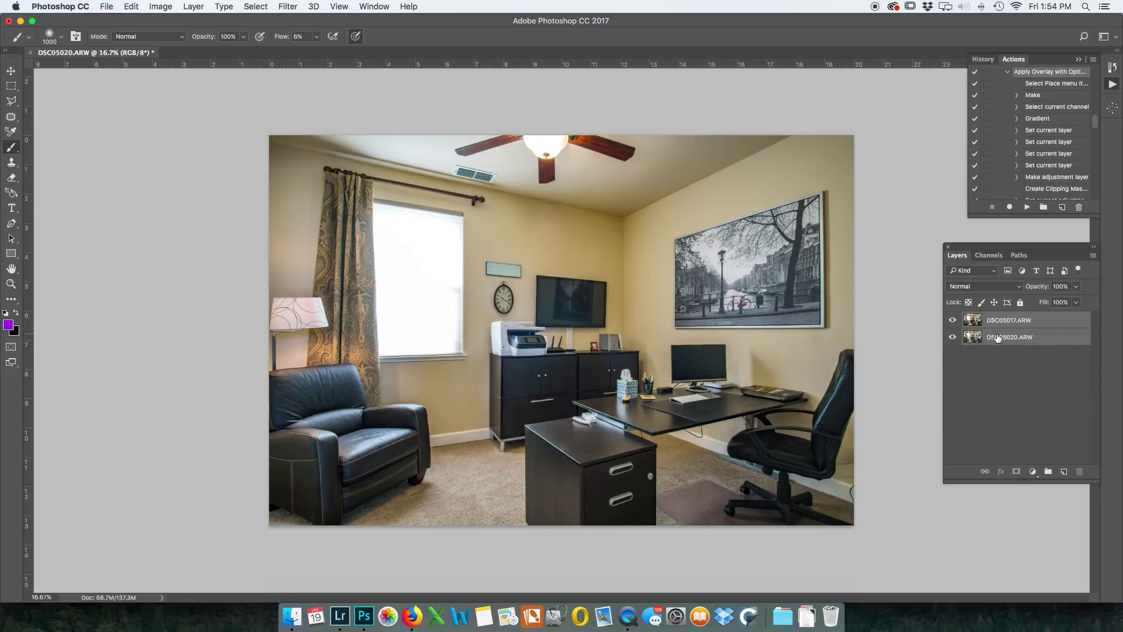
- Auto-align the office layers and add a hide-all mask to DSC05017.ARW
key(super+shift+a)
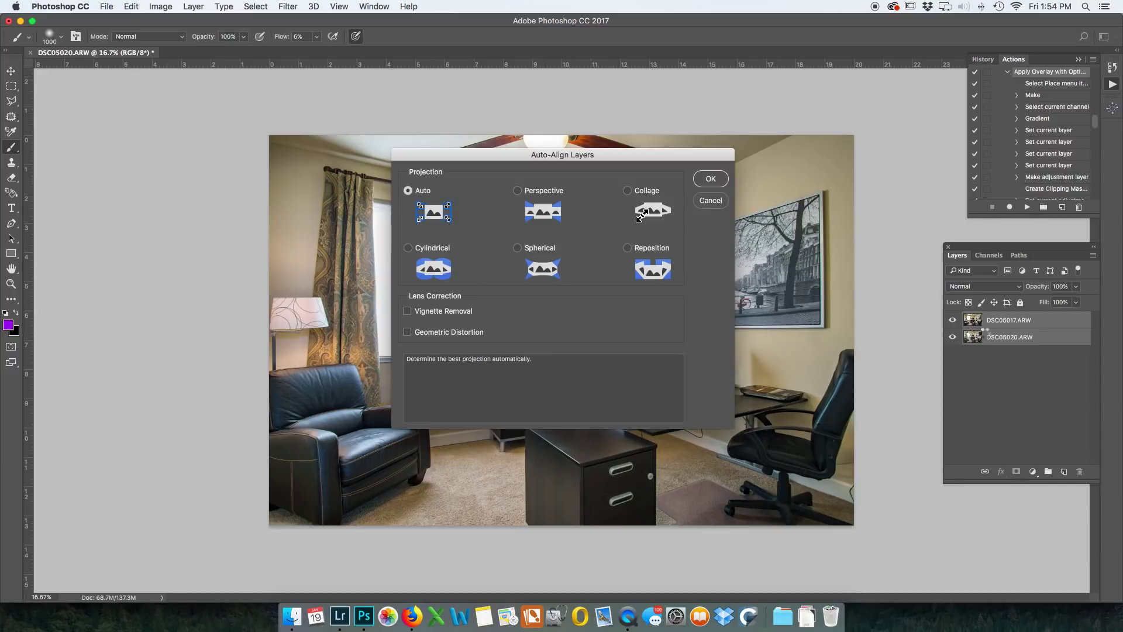
key(Return)
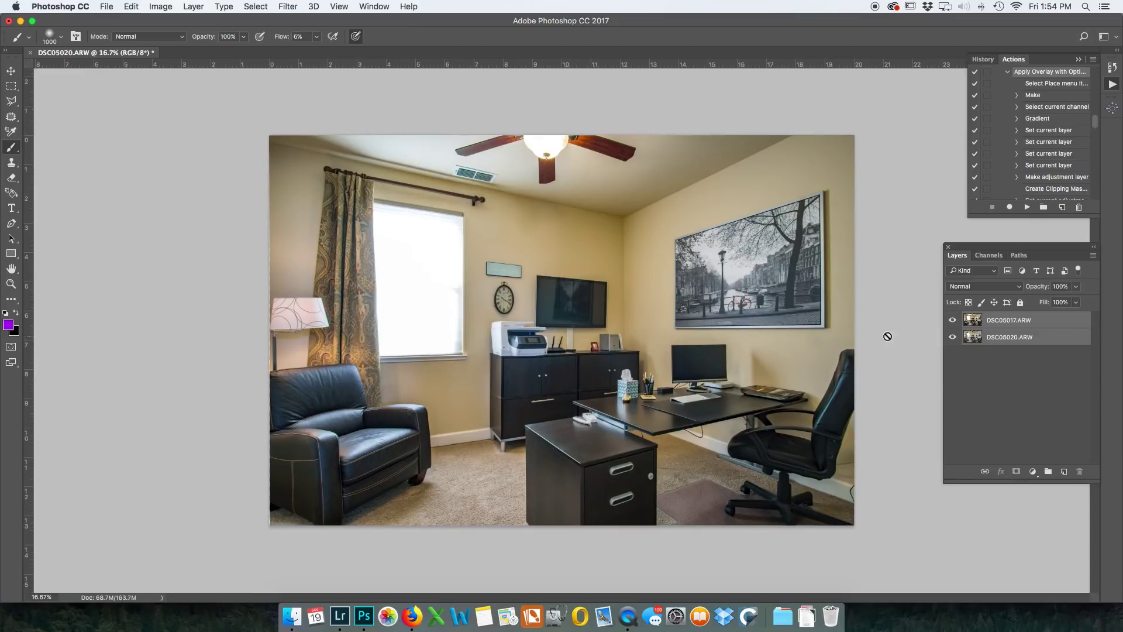
click(1018, 327)
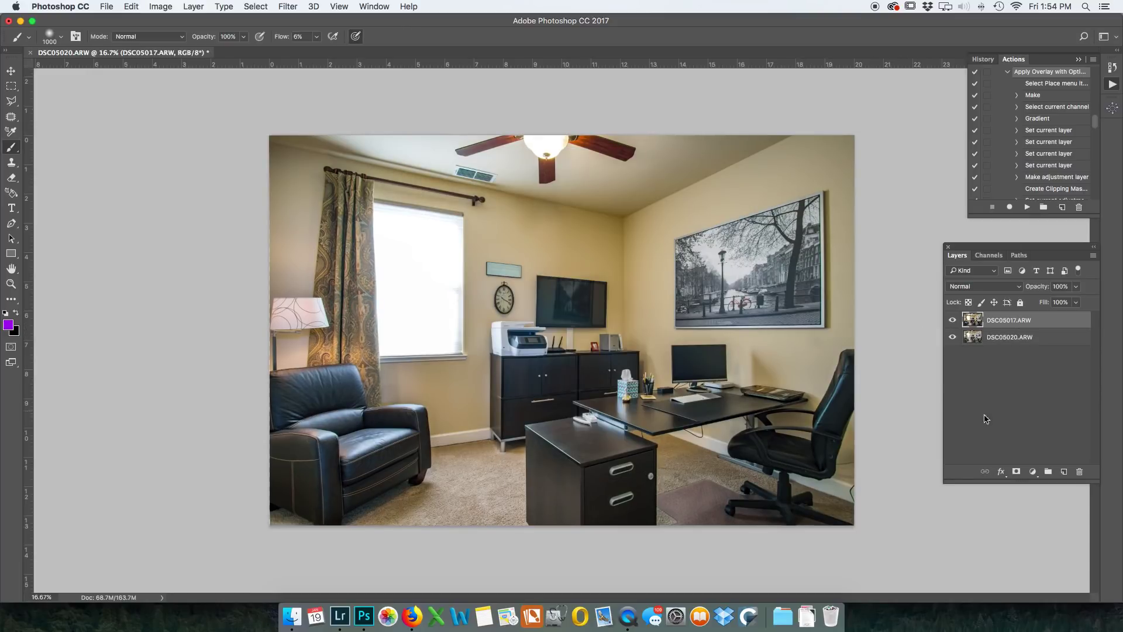
alt+click(1016, 472)
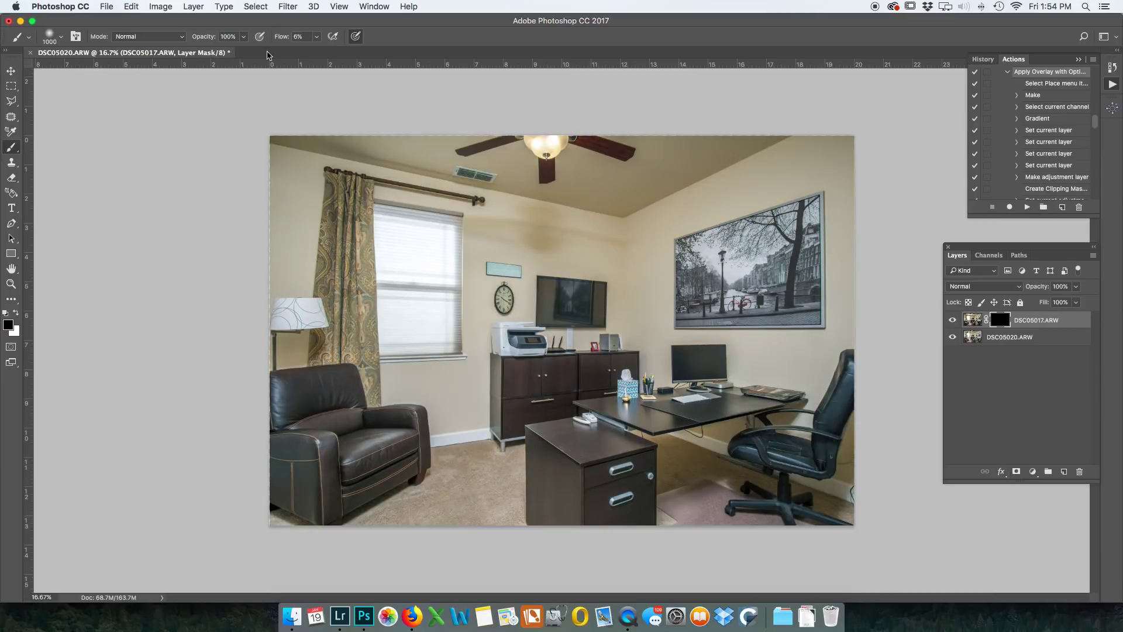
- Paint white on the mask to reveal the brighter exposure on the ceiling corner and walls
mouse_move(508, 224)
mouse_down()
mouse_move(643, 229)
mouse_move(565, 222)
mouse_move(627, 236)
mouse_move(619, 213)
mouse_move(578, 201)
mouse_move(534, 259)
mouse_up()
key(x)
mouse_move(339, 212)
mouse_down()
mouse_move(591, 208)
mouse_move(503, 187)
mouse_up()
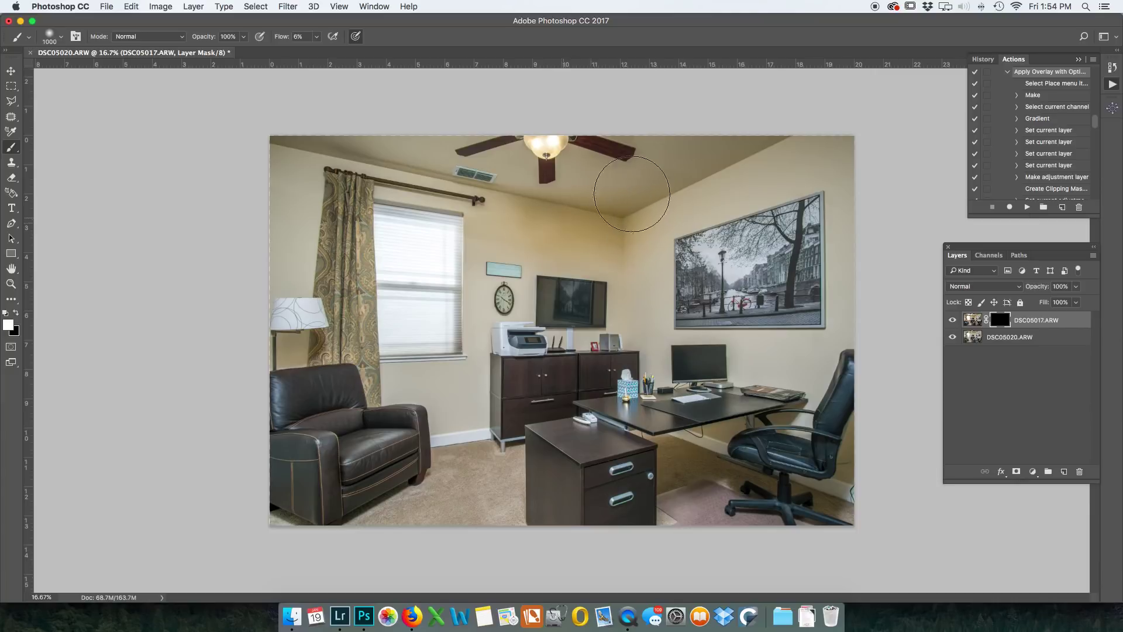
mouse_move(572, 223)
mouse_down()
mouse_move(509, 264)
mouse_move(476, 243)
mouse_move(693, 319)
mouse_up()
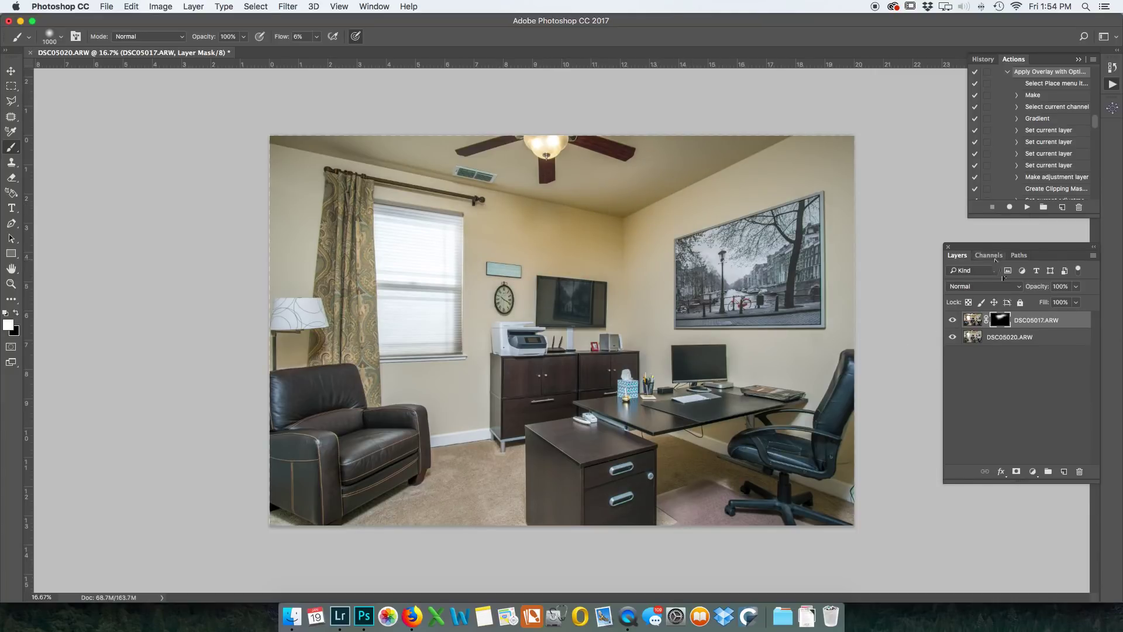
- Set the top layer to Luminosity, reveal the top-right area, then save DSC05017-Edit.tif and close
click(1006, 290)
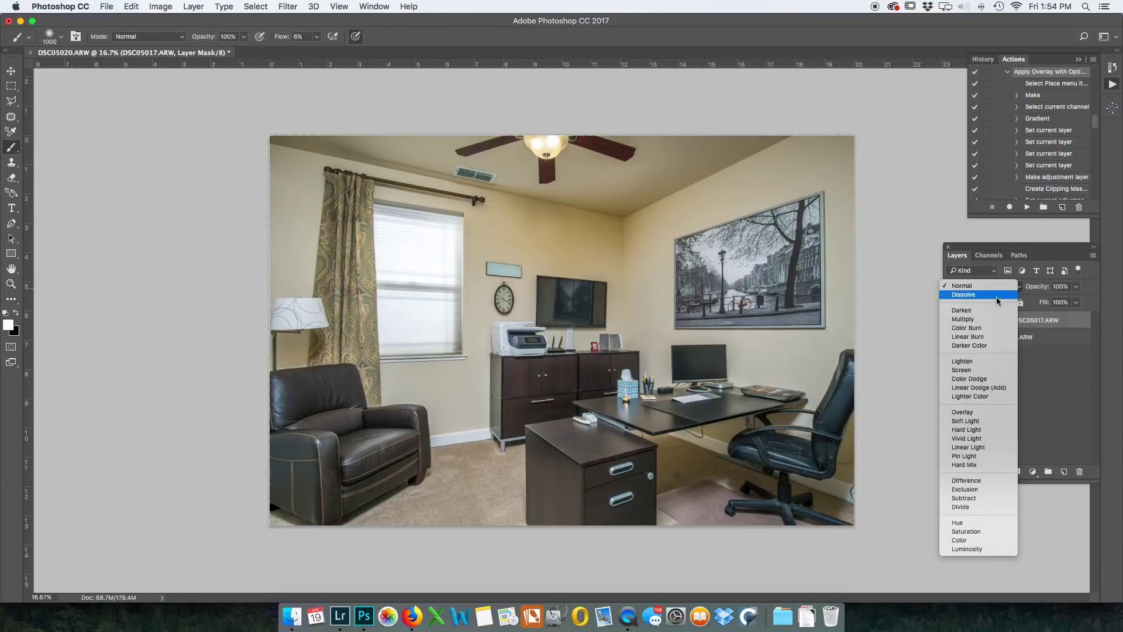
click(981, 550)
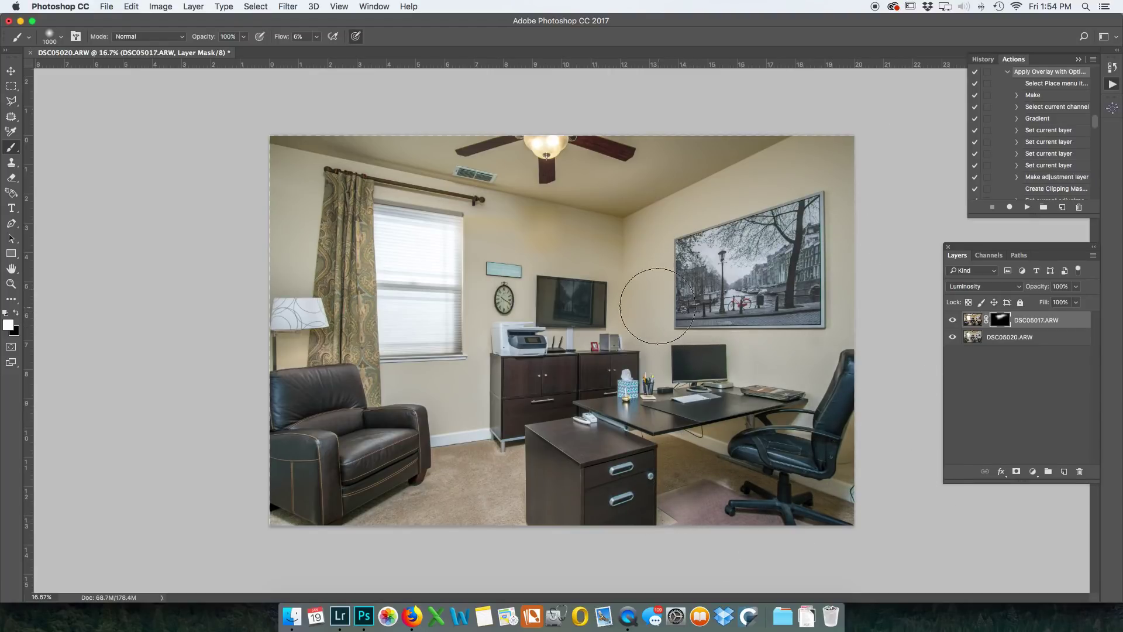
drag(827, 163, 849, 176)
key(super+s)
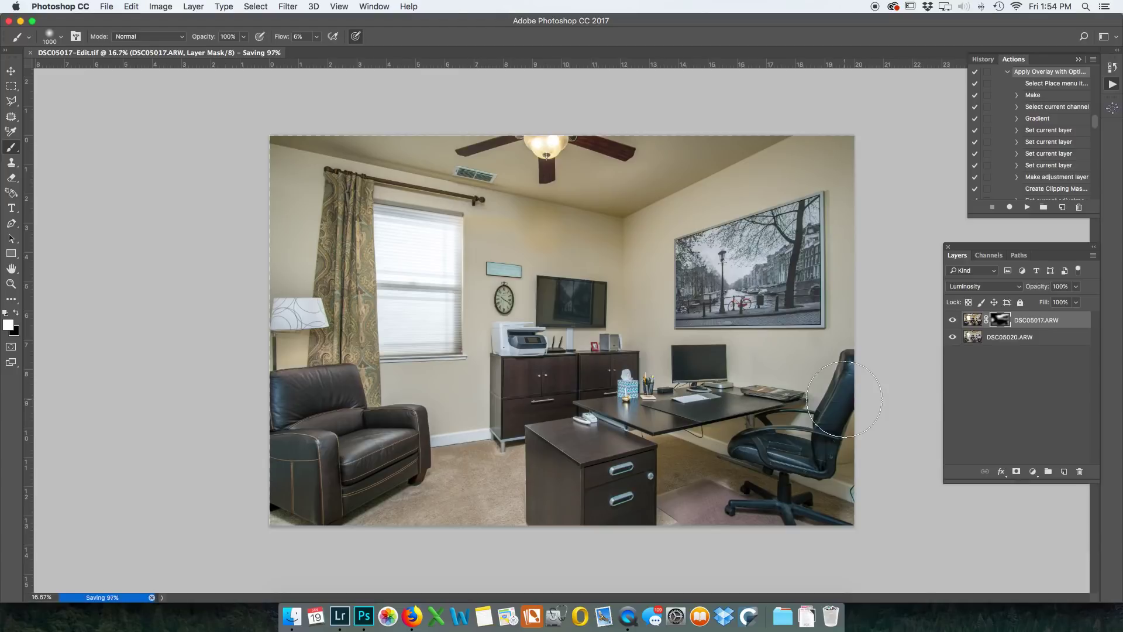
key(super+w)
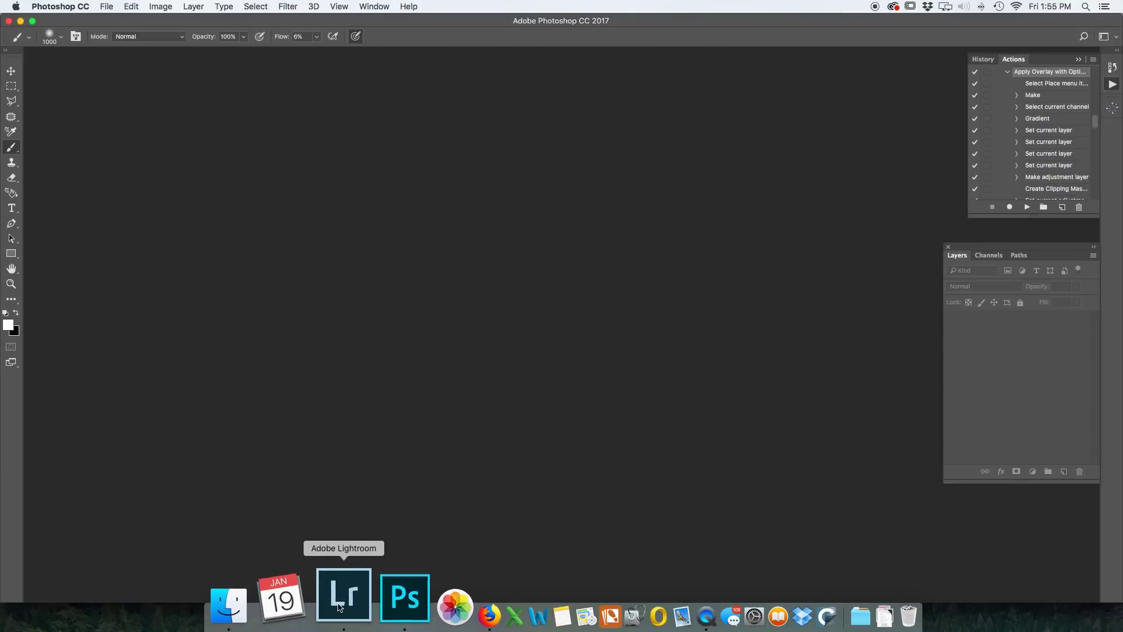
- Crop the office photo's left edge slightly tighter, rate it three stars, and open the bedroom photo
click(339, 607)
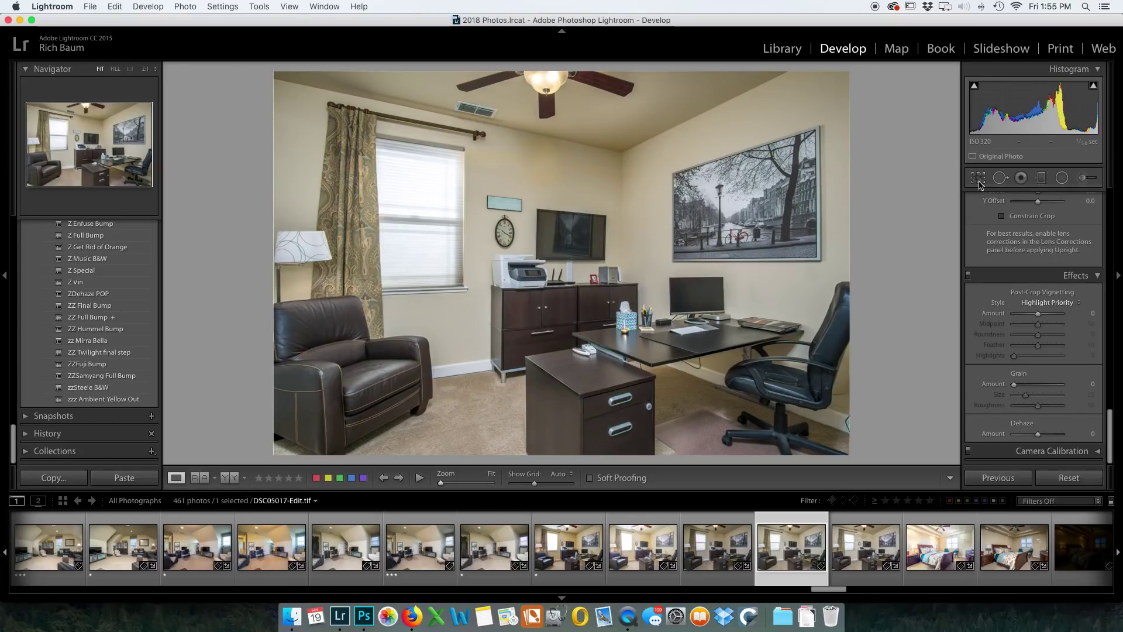
key(r)
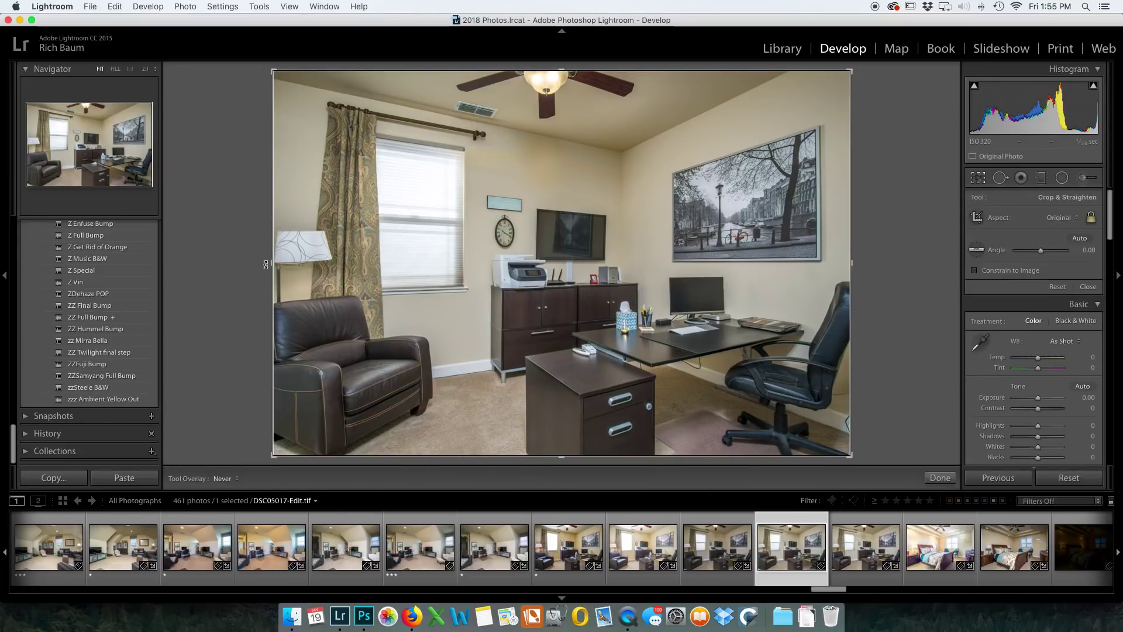
drag(273, 265, 275, 264)
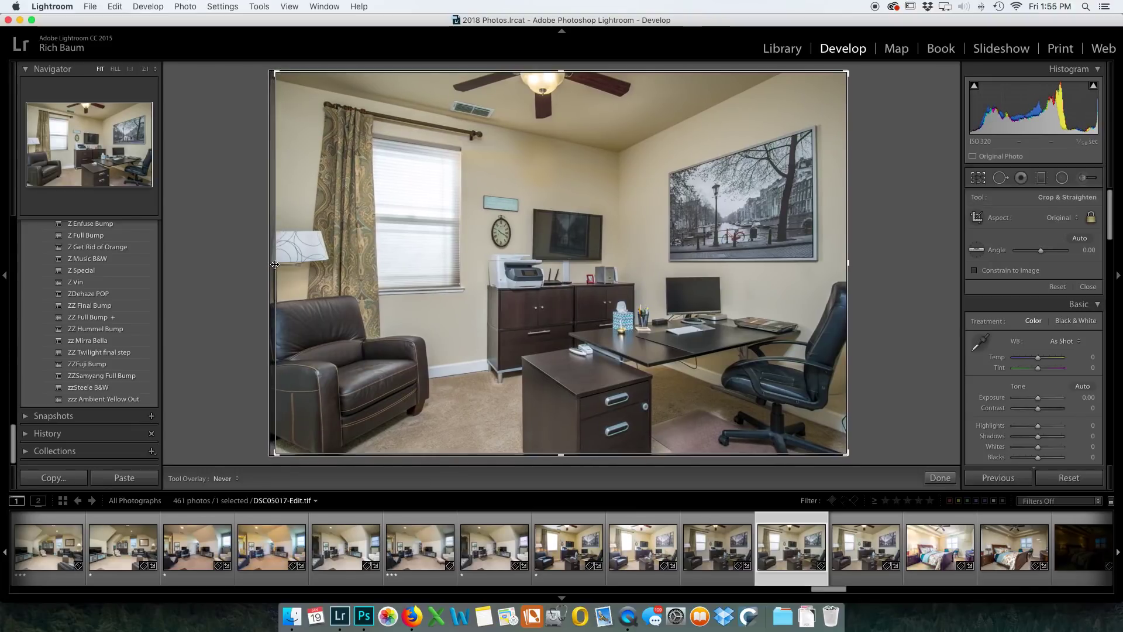
key(Return)
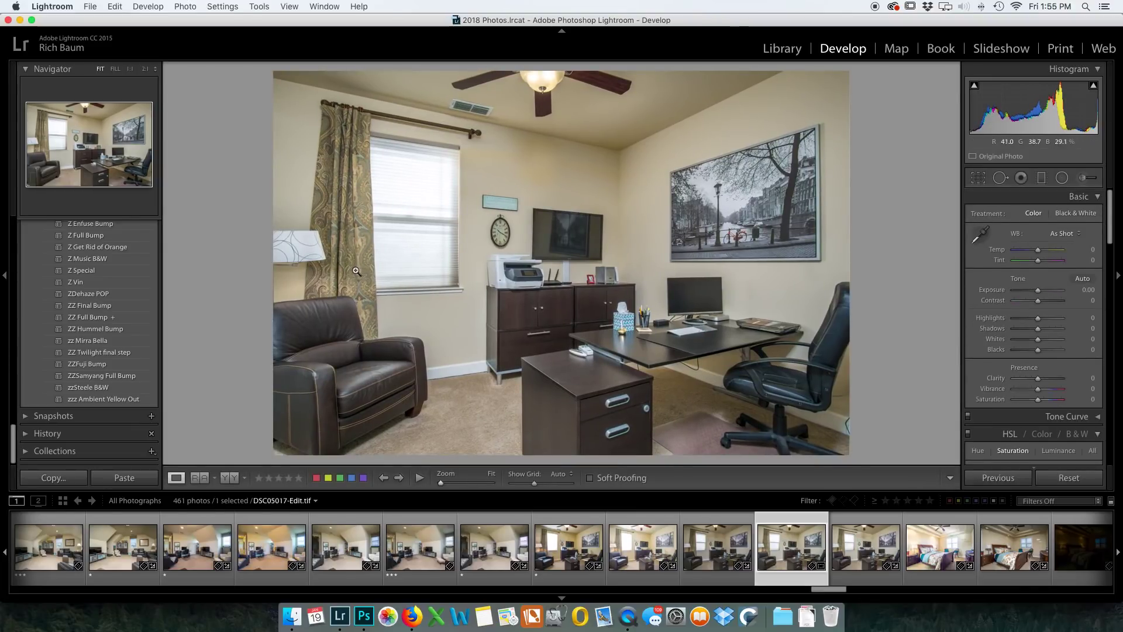
key(3)
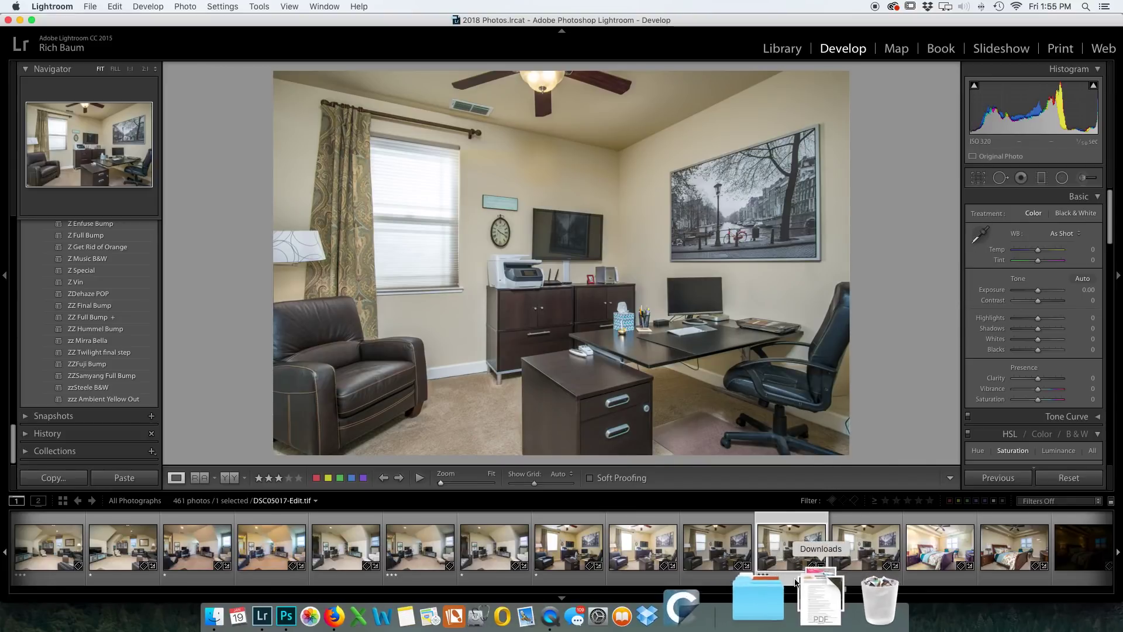
scroll(790, 556, down, 5)
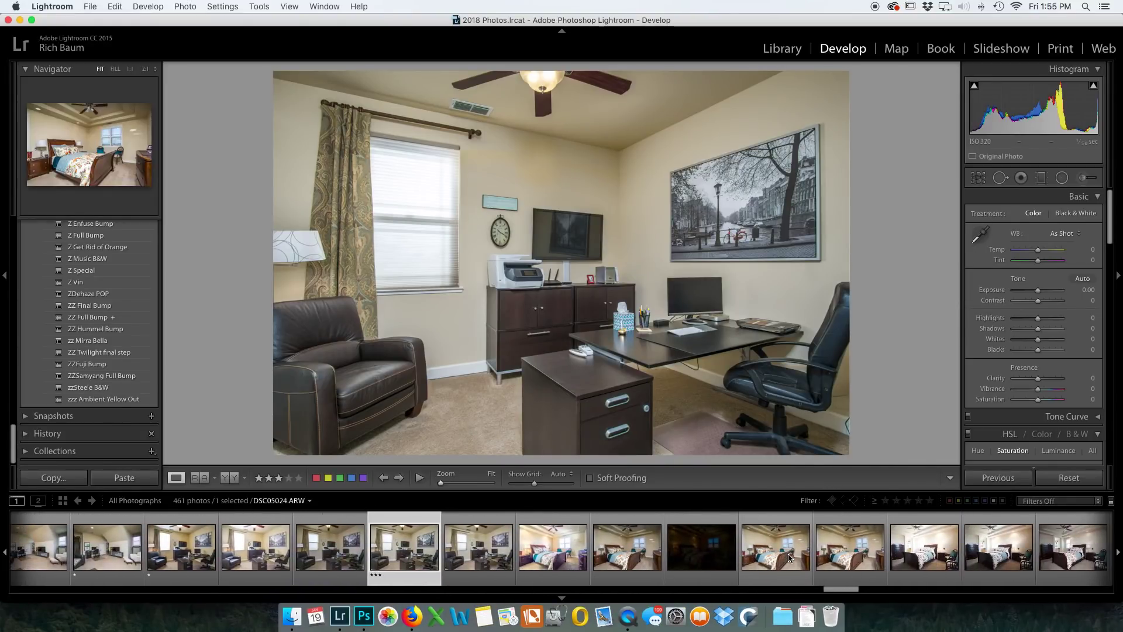
click(824, 550)
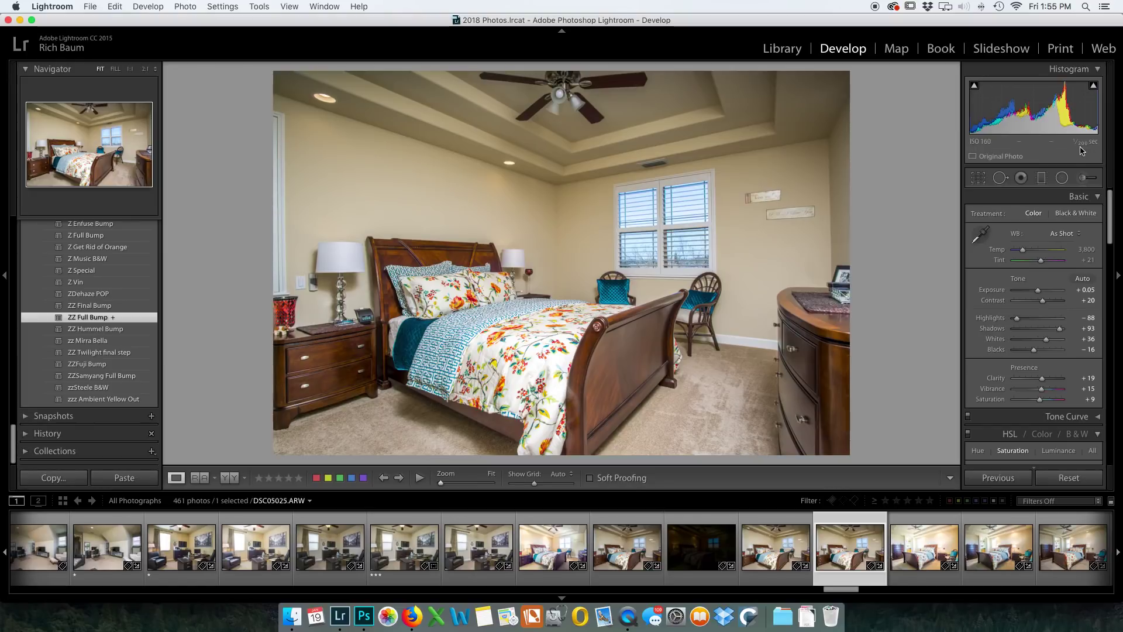
- Select the brighter bedroom exposure DSC05021 after comparing it with DSC05022
click(555, 547)
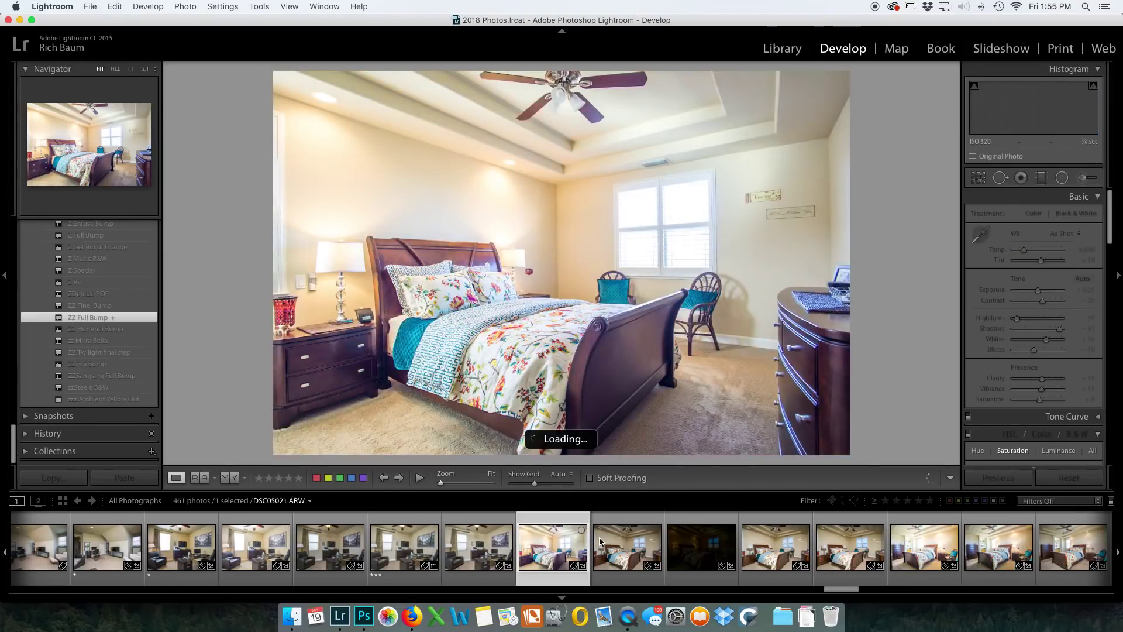
click(613, 544)
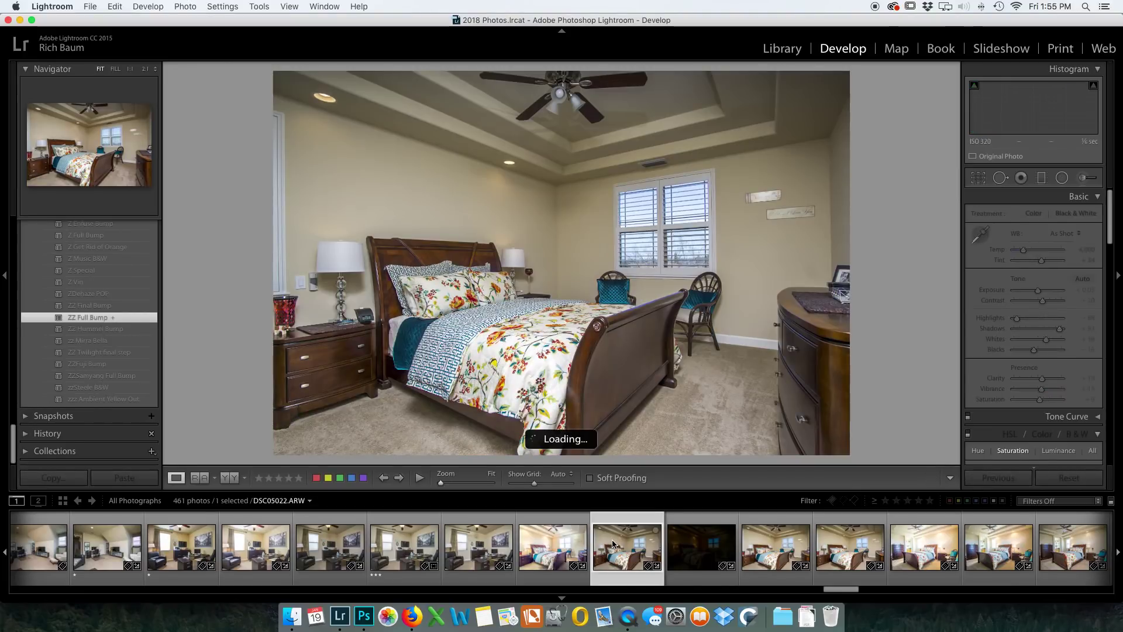
click(570, 541)
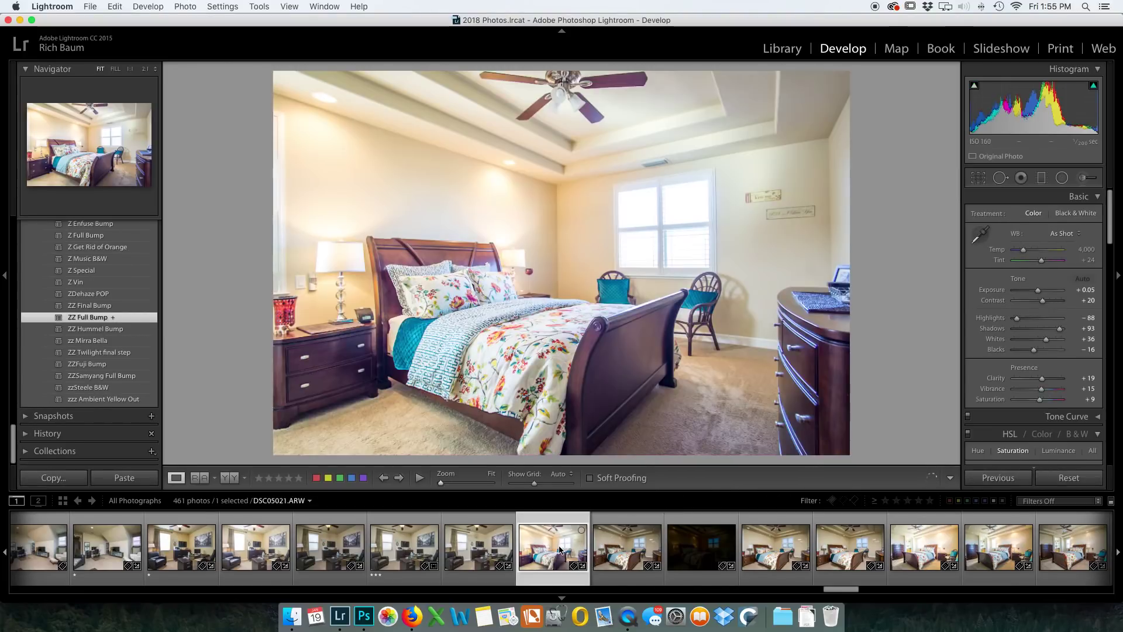
scroll(994, 328, down, 10)
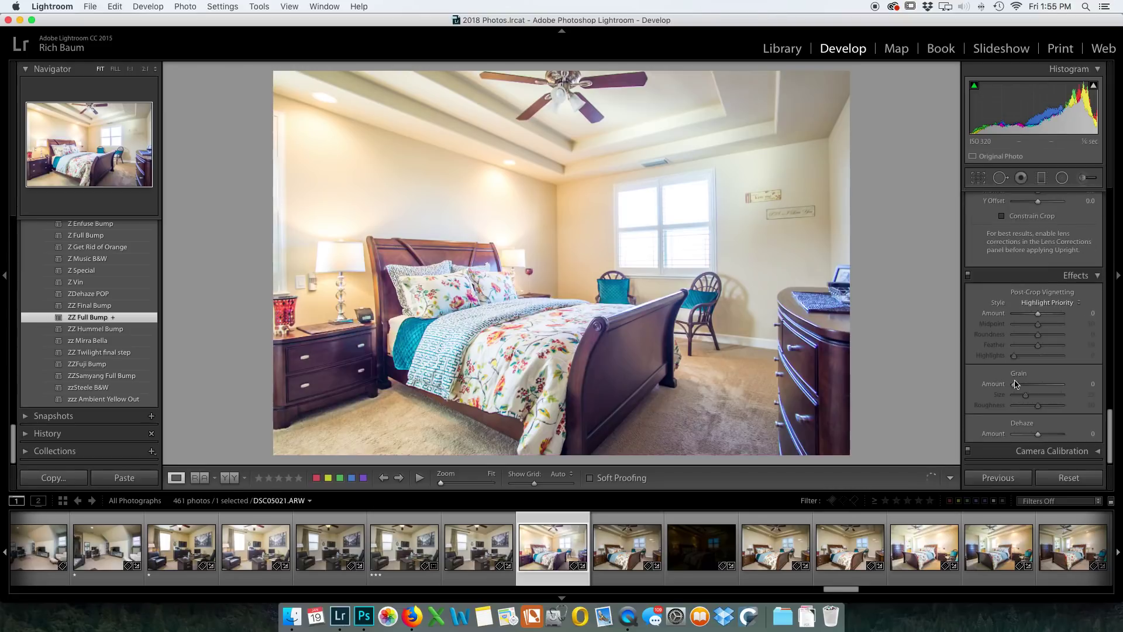
- Apply the zzz Ambient Yellow Out preset and Dehaze +40, then add the second bedroom exposure
click(115, 399)
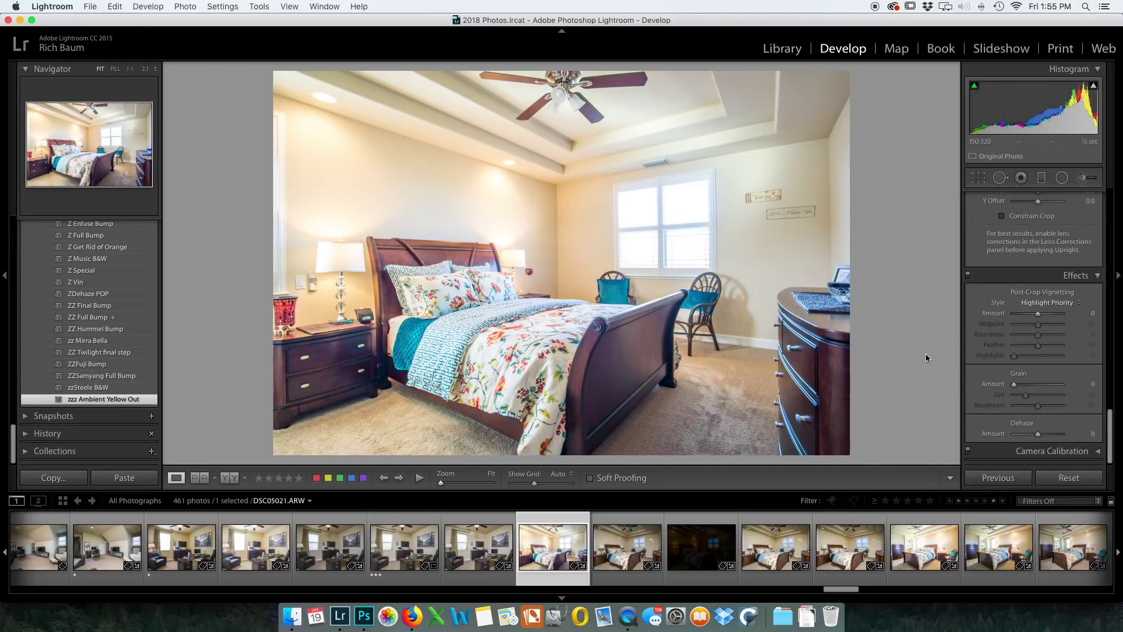
click(1047, 434)
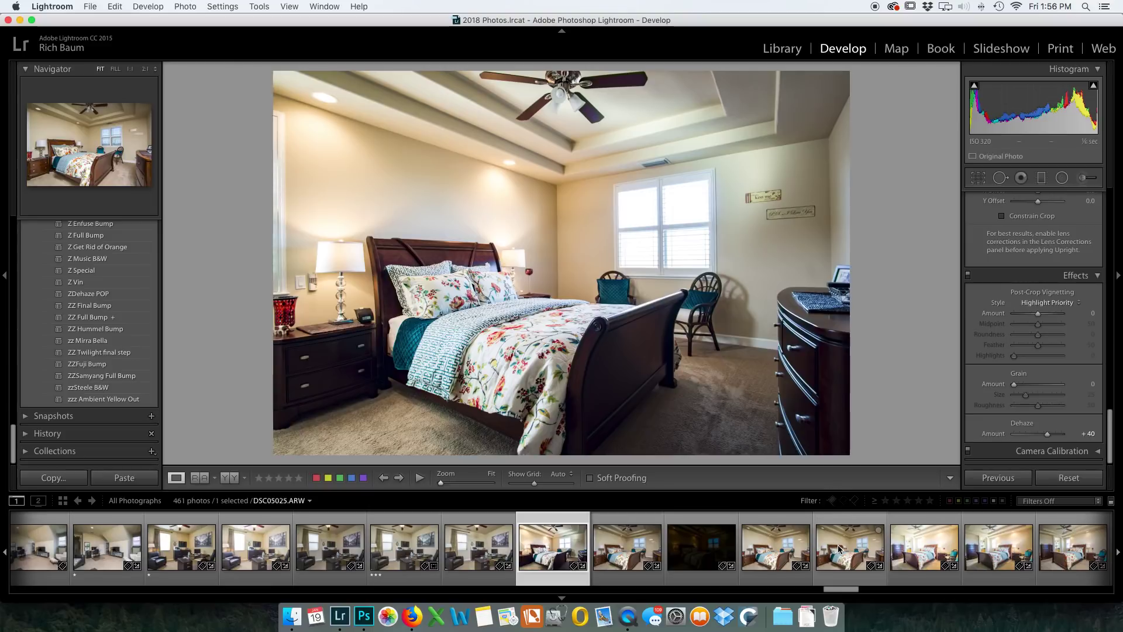
super+click(840, 550)
right_click(731, 260)
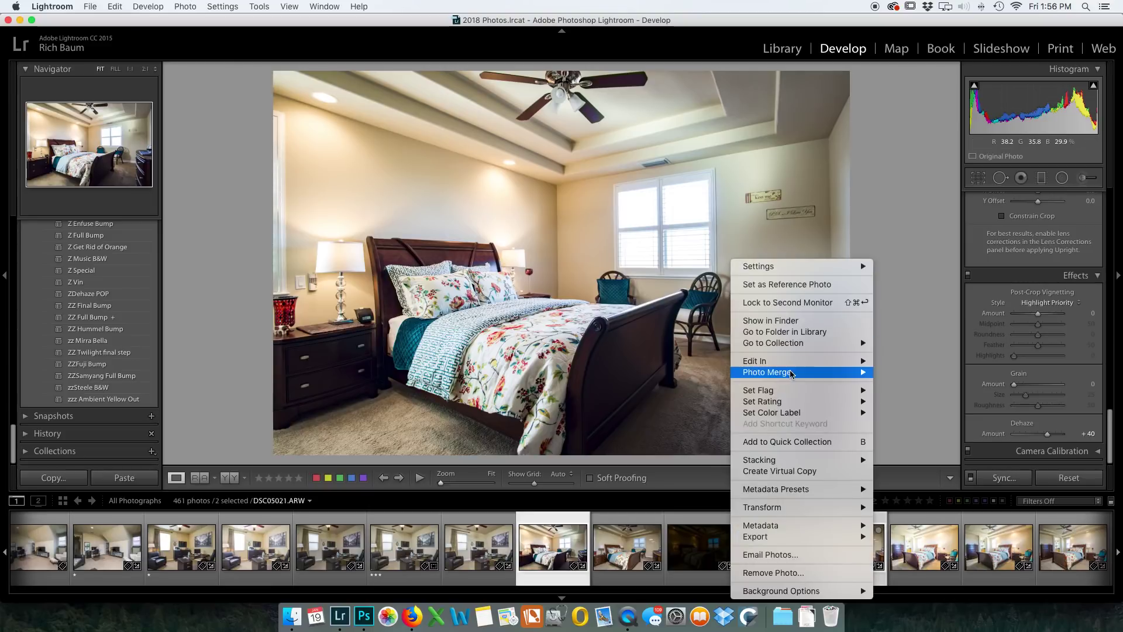
- Open bedroom exposures DSC05021 and DSC05025 as layers in one Photoshop document, selecting both layers
mouse_move(793, 364)
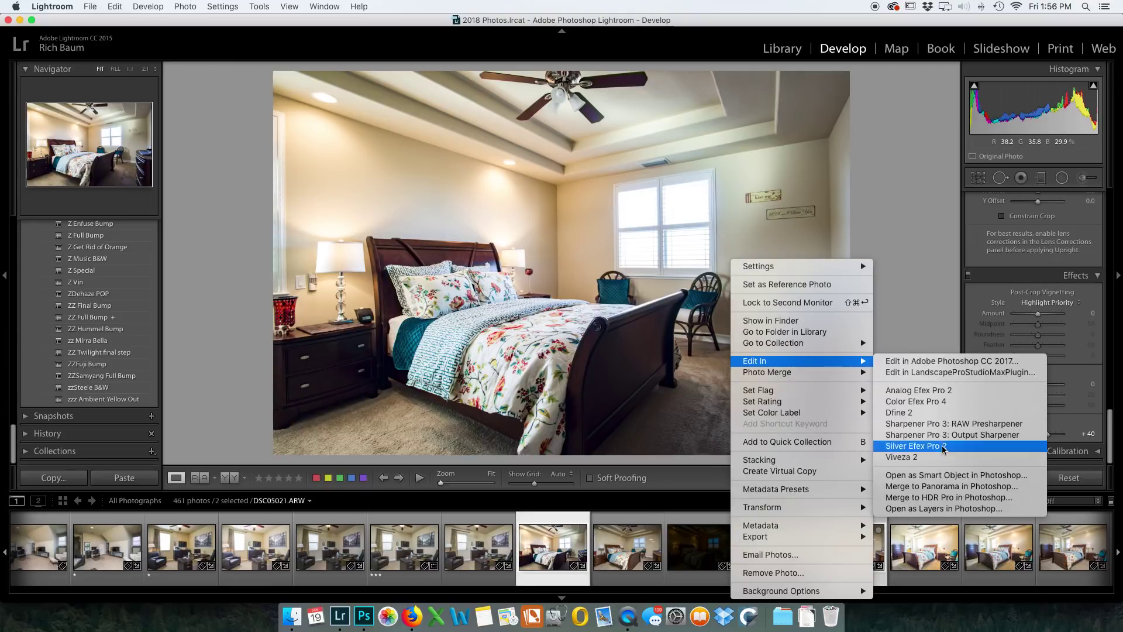
click(933, 507)
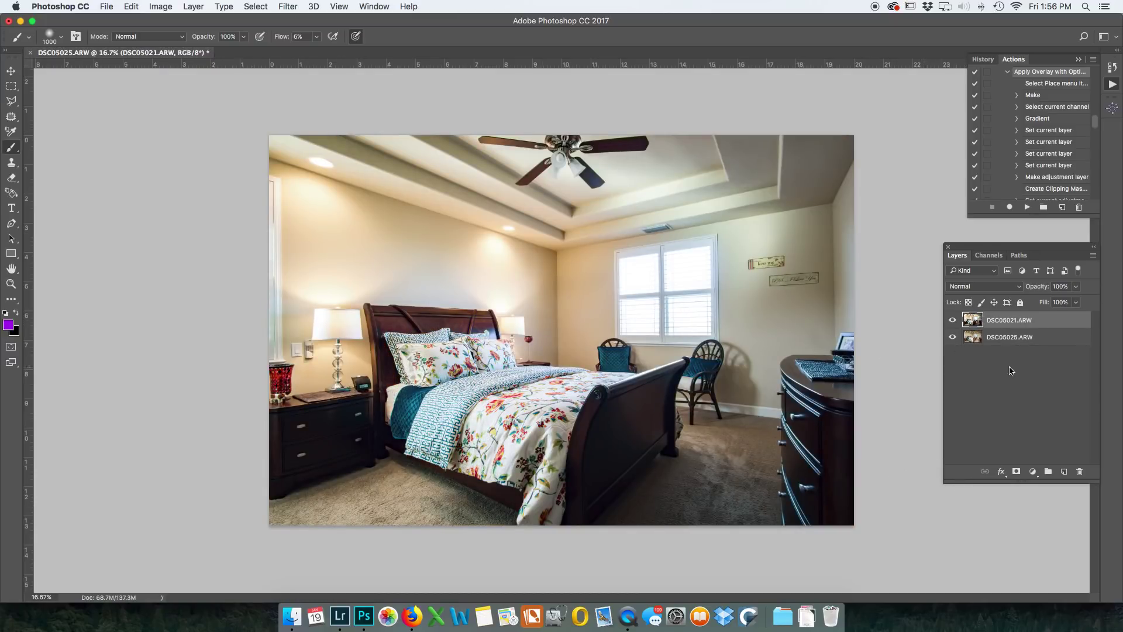
shift+click(1006, 343)
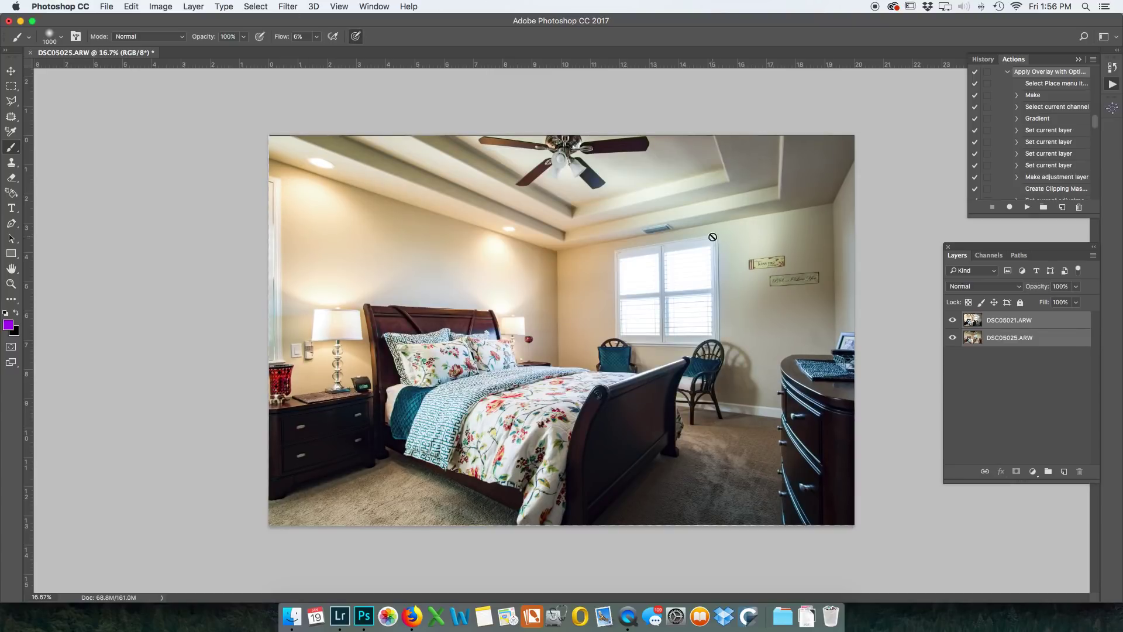
- Add a hide-all black mask to the DSC05021.ARW layer
click(994, 325)
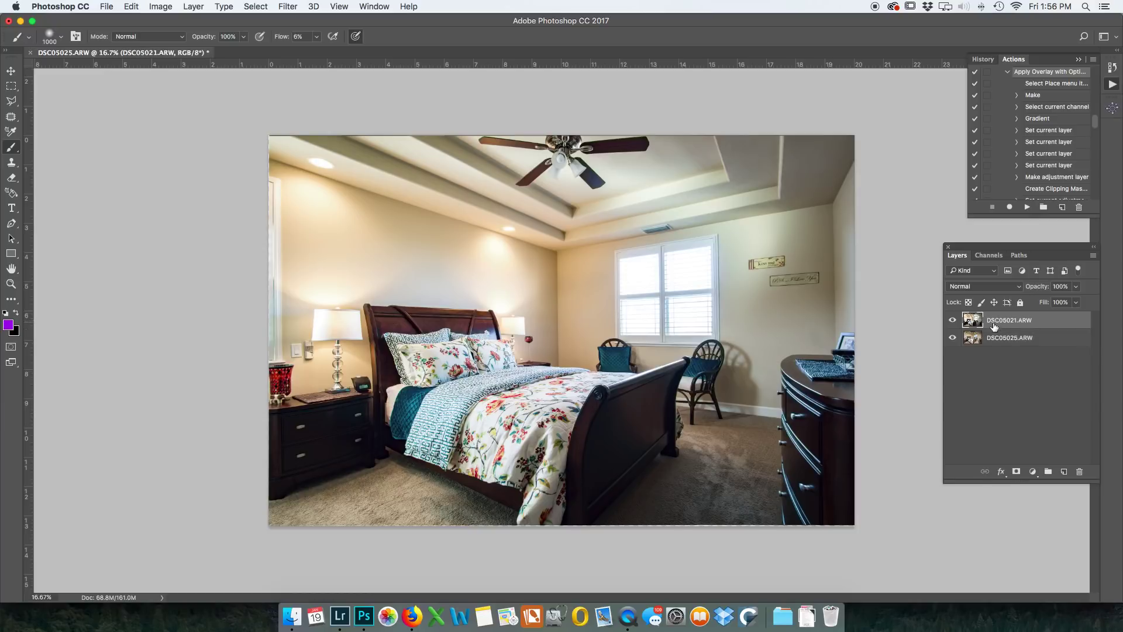
click(1017, 472)
key(super+z)
click(1017, 472)
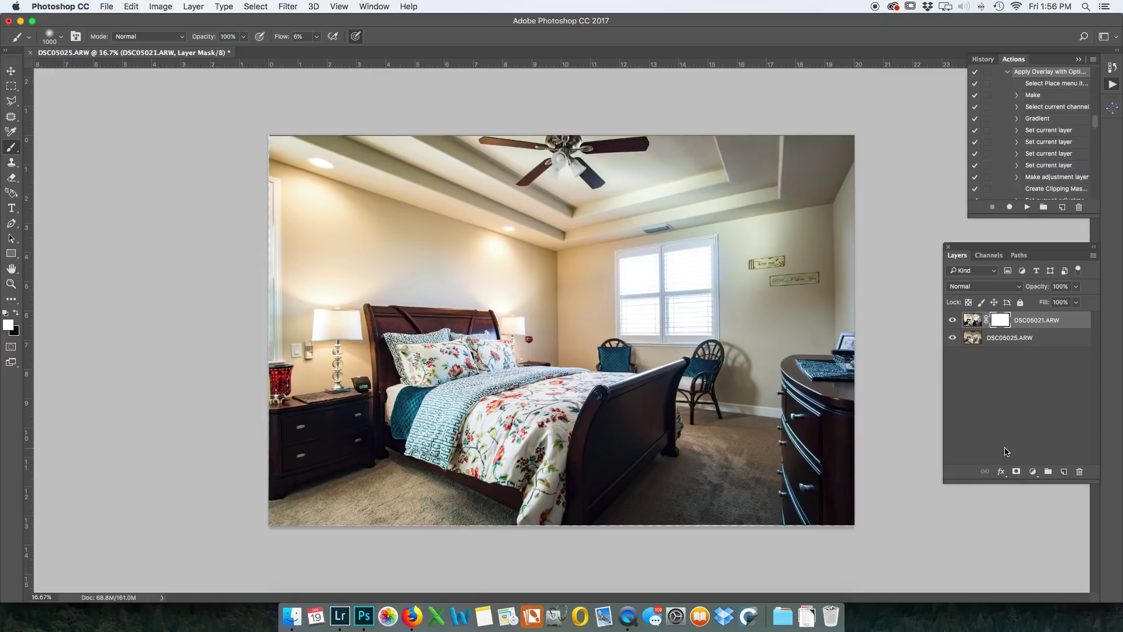
key(super+z)
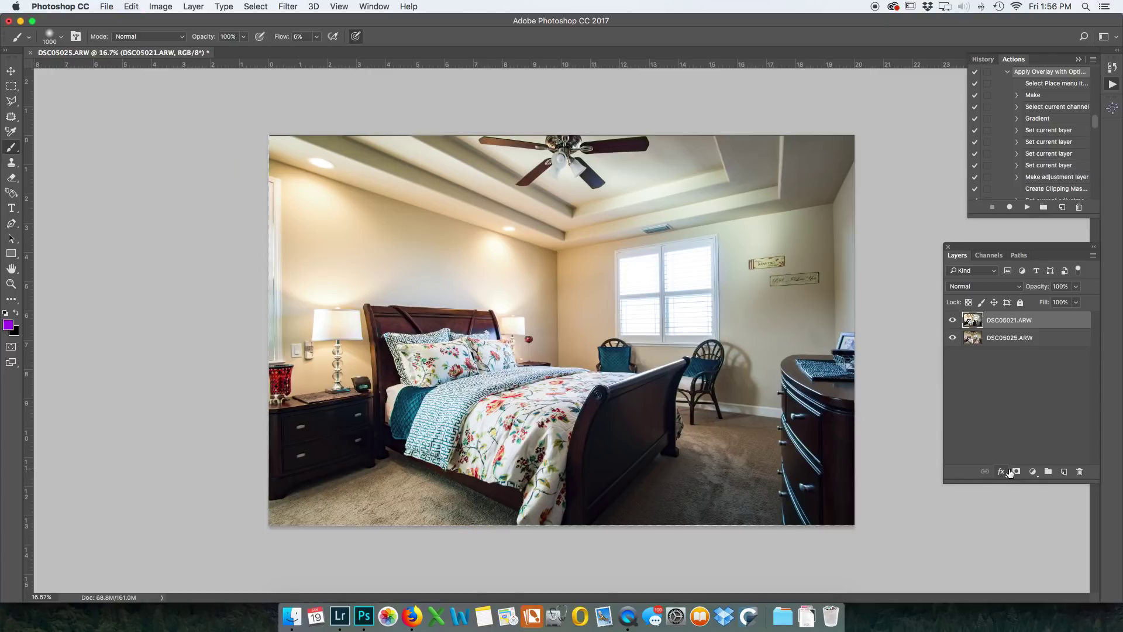
alt+click(1016, 472)
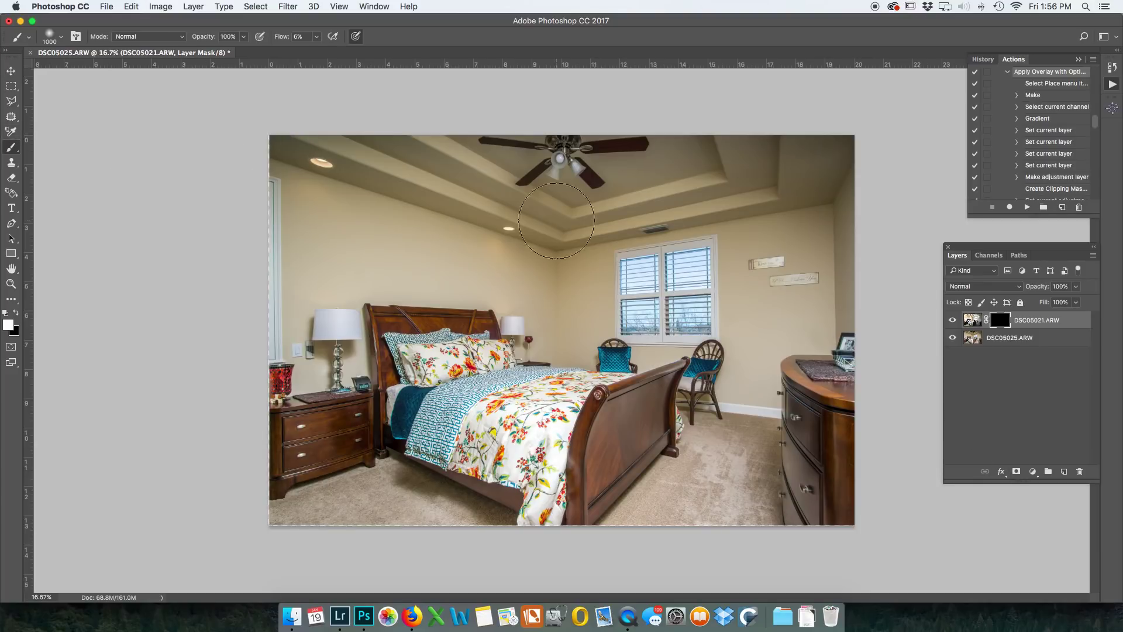
- With a 1400 brush, reveal the brighter exposure on walls, bed and floor, then save DSC05021-Edit.tif and close
key(bracketright)
key(bracketright)
key(bracketright)
key(bracketright)
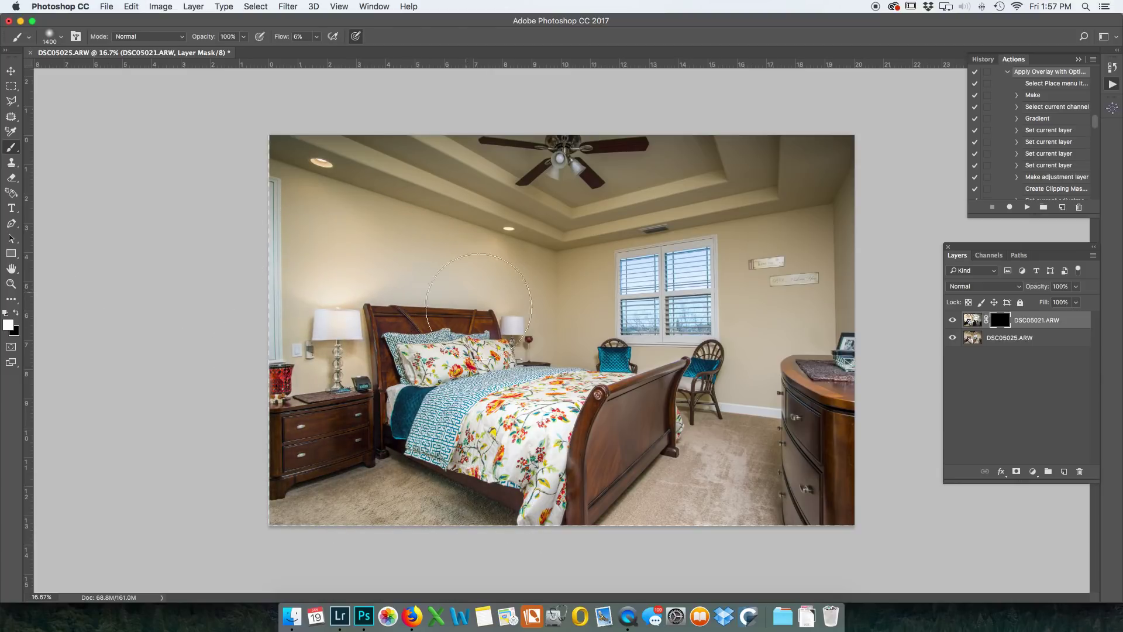
drag(550, 205, 542, 206)
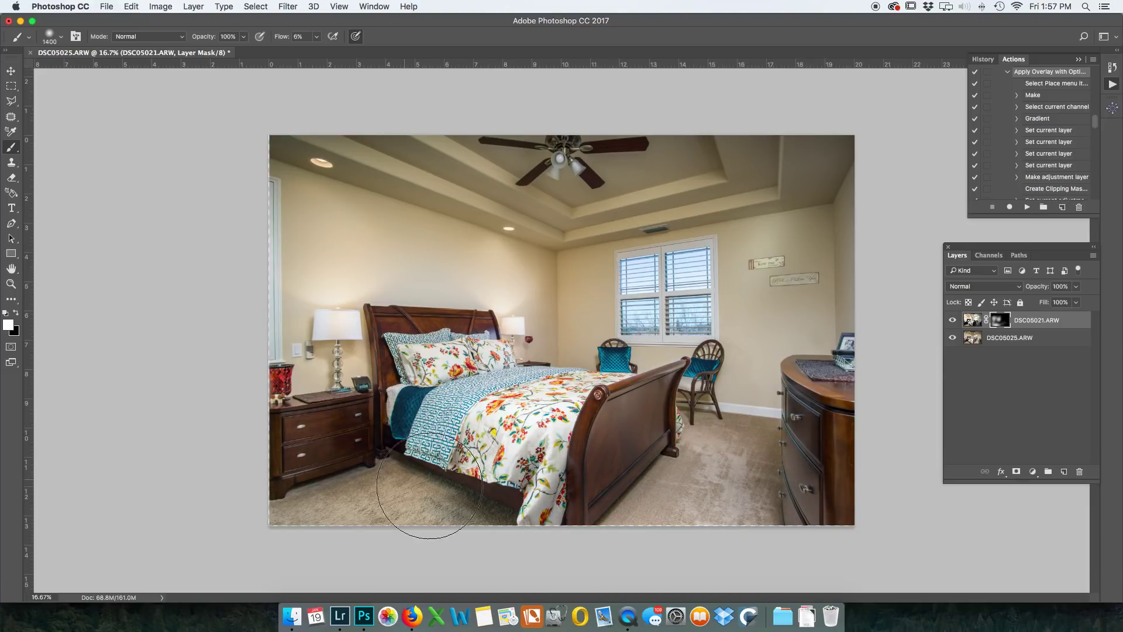
mouse_move(569, 396)
mouse_down()
mouse_move(488, 384)
mouse_move(545, 380)
mouse_move(526, 375)
mouse_move(542, 365)
mouse_move(634, 435)
mouse_move(768, 458)
mouse_up()
key(super+s)
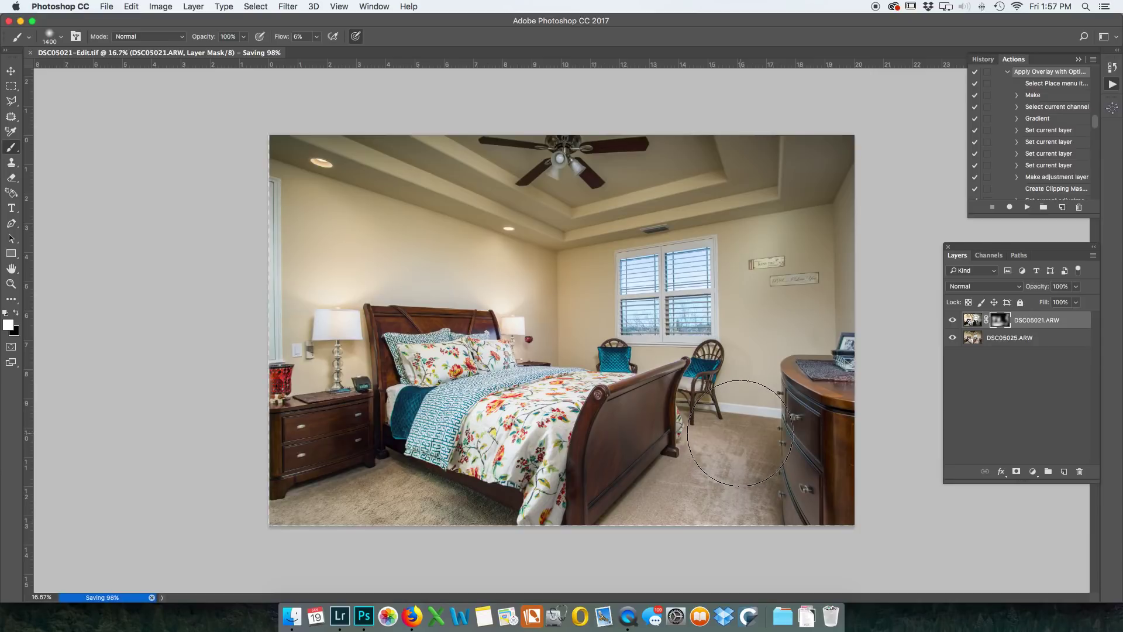
key(super+w)
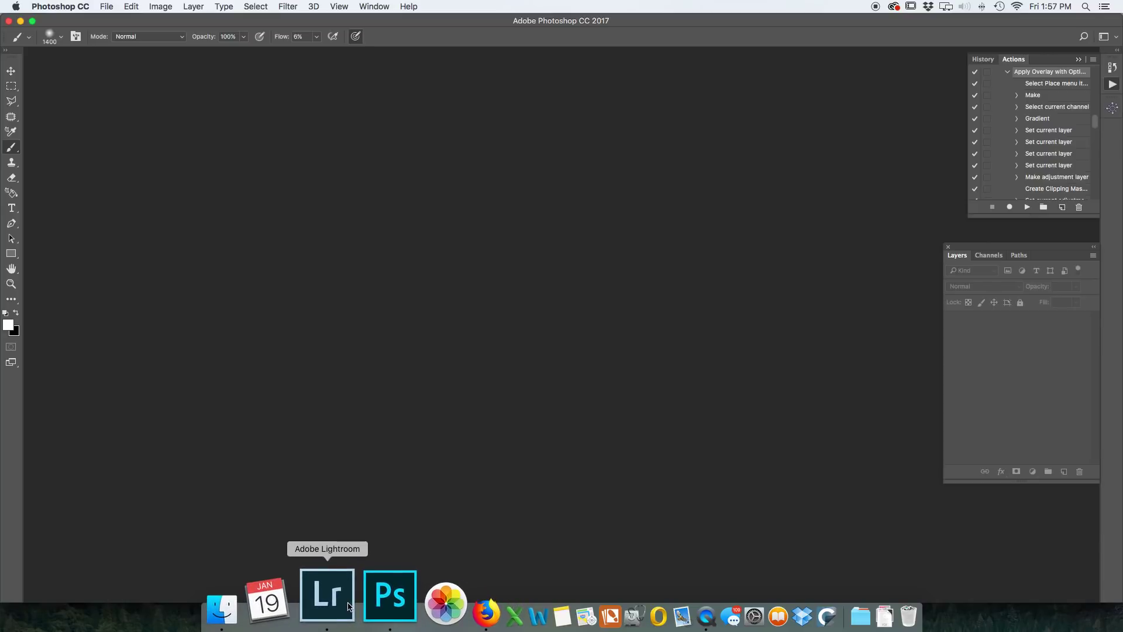
- Crop a sliver off the left of DSC05021-Edit.tif and rate it three stars
click(341, 605)
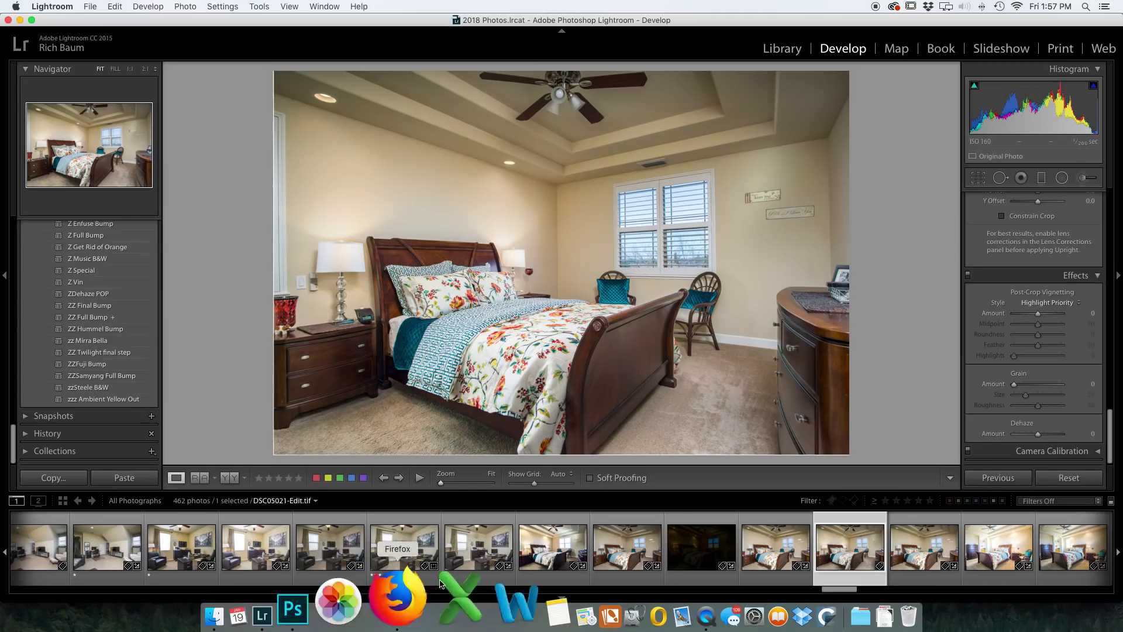
click(978, 177)
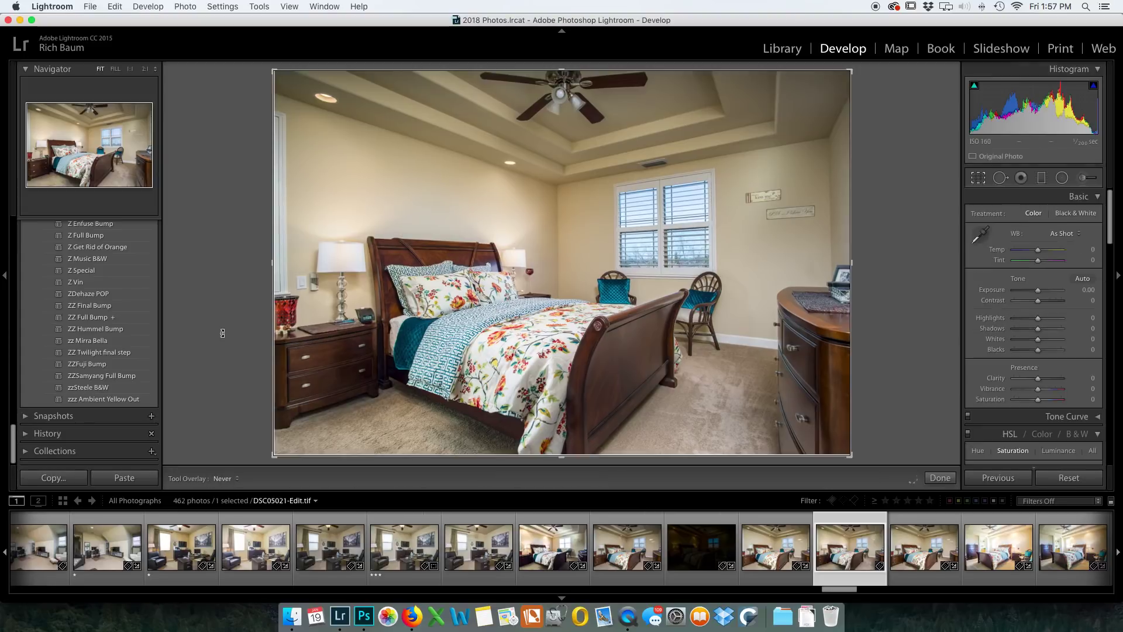
drag(273, 261, 282, 264)
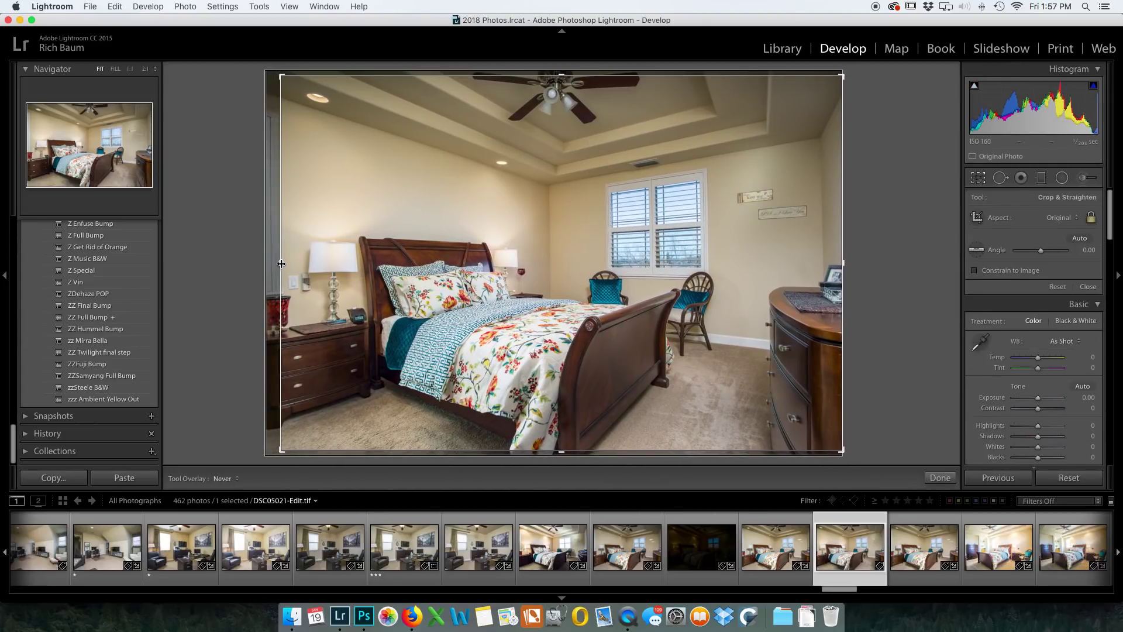
key(Return)
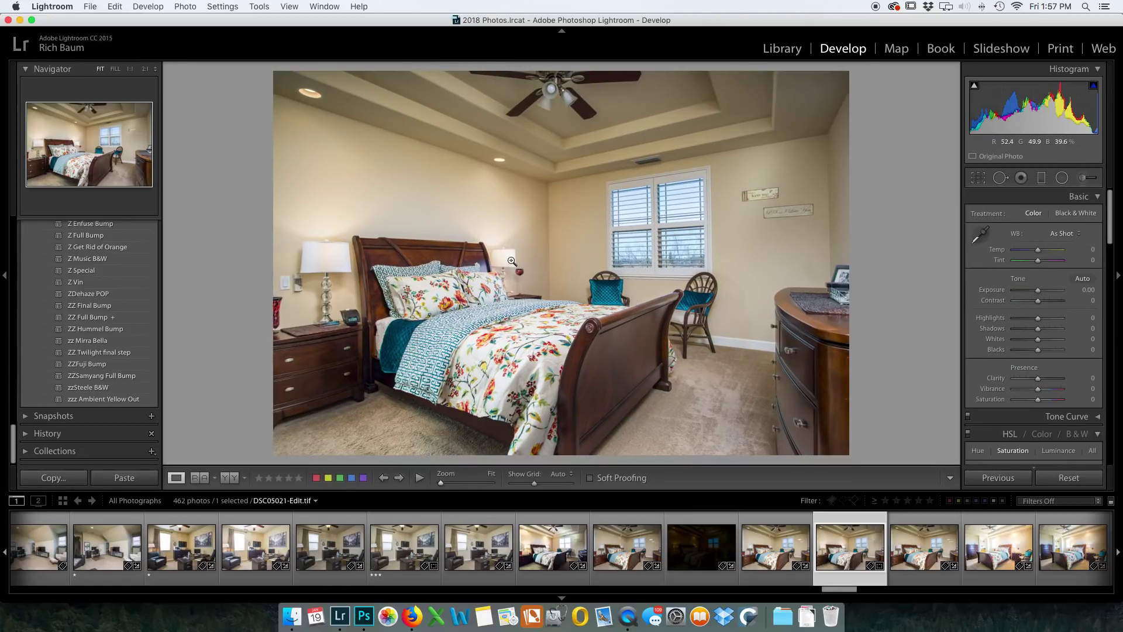
key(3)
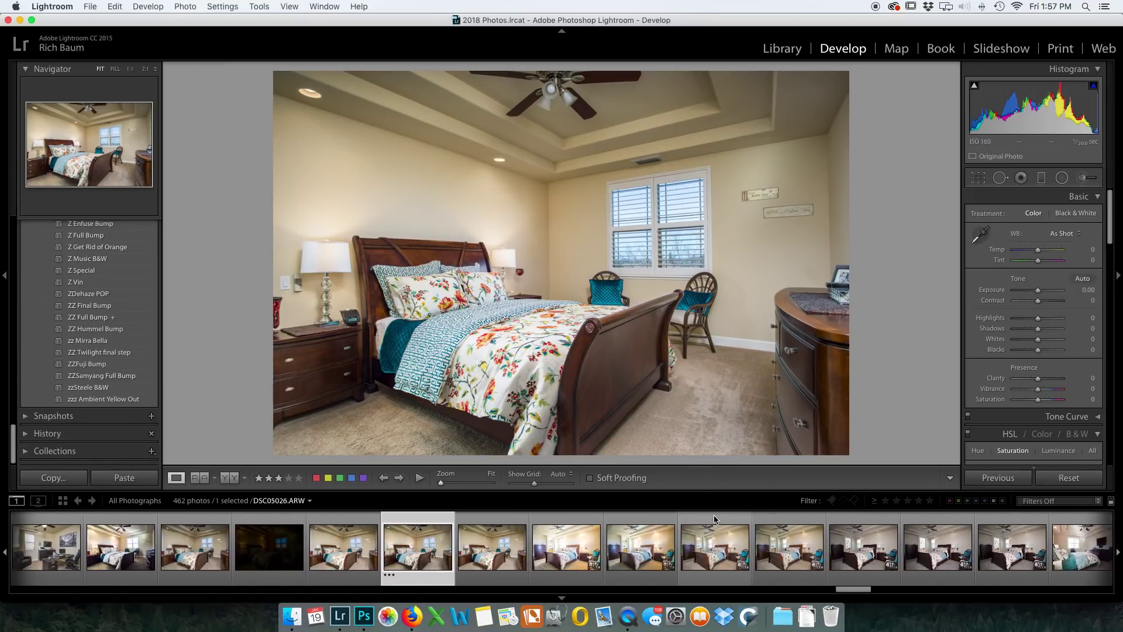
- Rate bedroom shot DSC05032 three stars and DSC05035 one star, then select DSC05033
scroll(715, 527, right, 2)
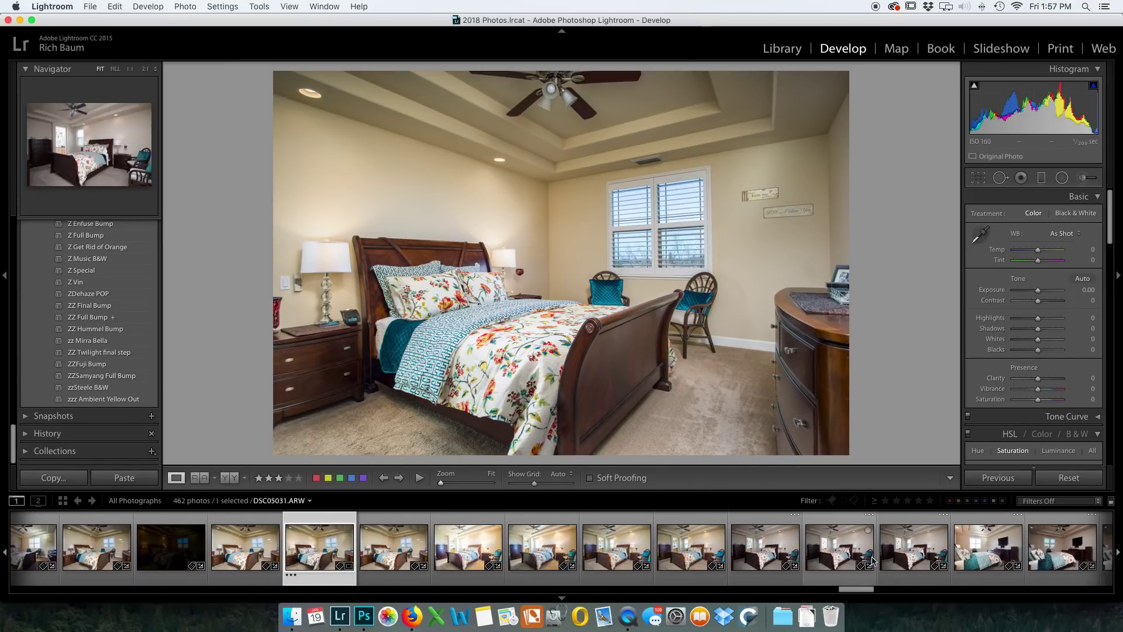
click(899, 555)
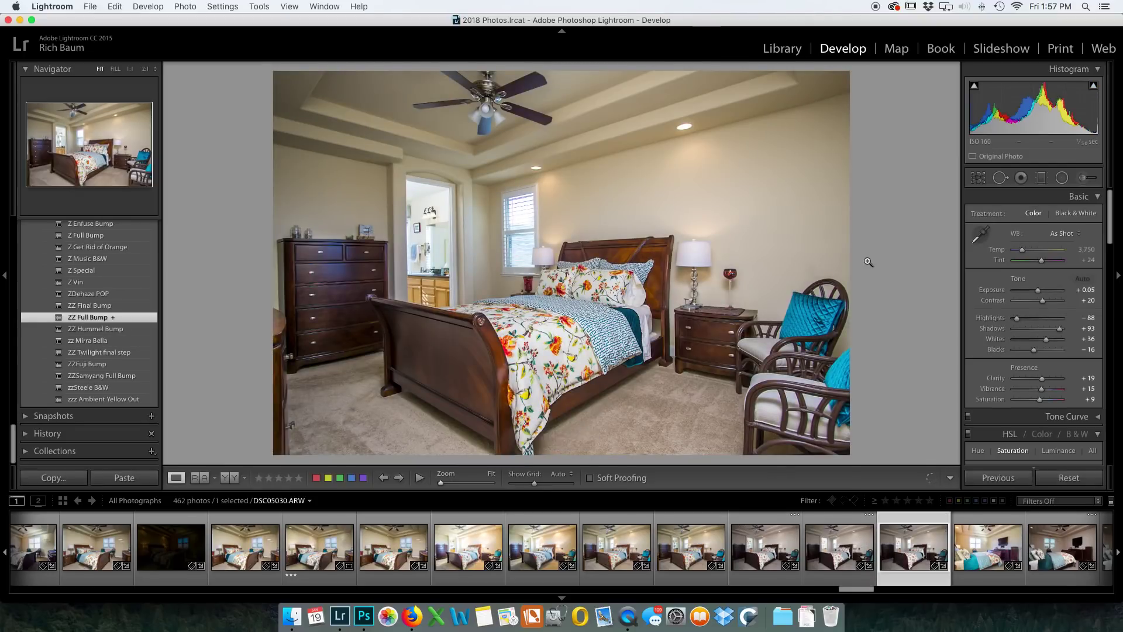
key(1)
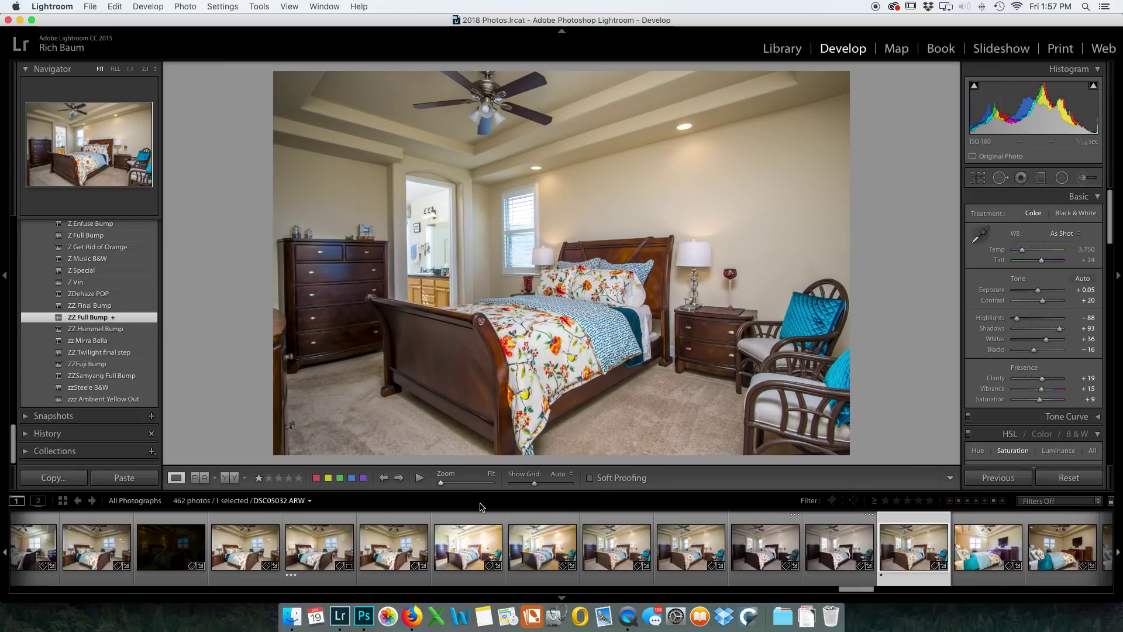
key(3)
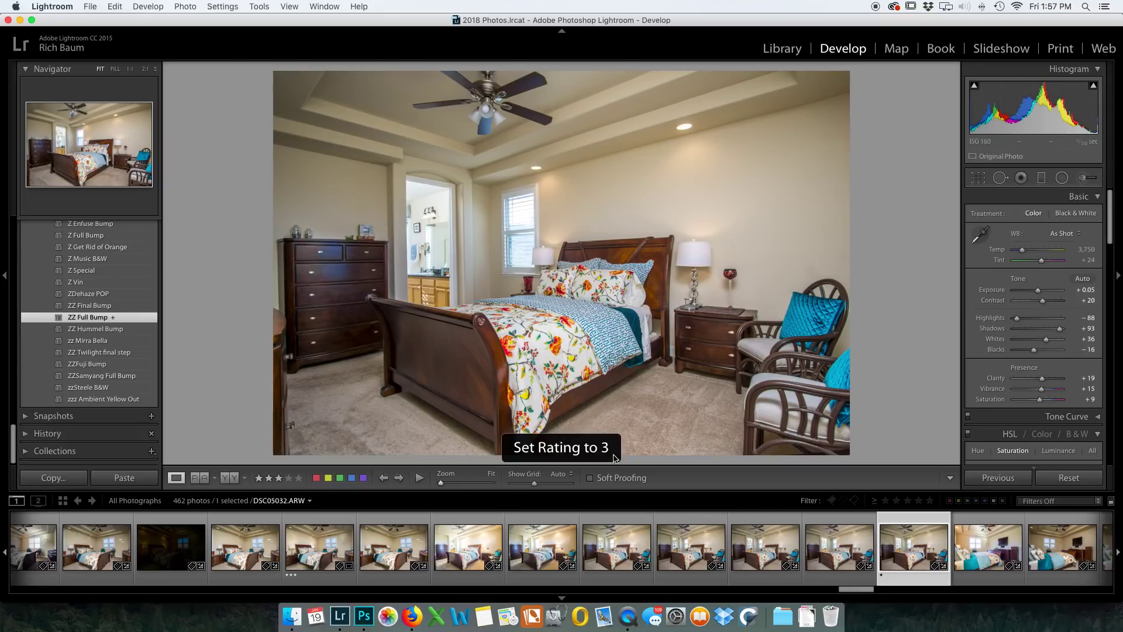
click(938, 563)
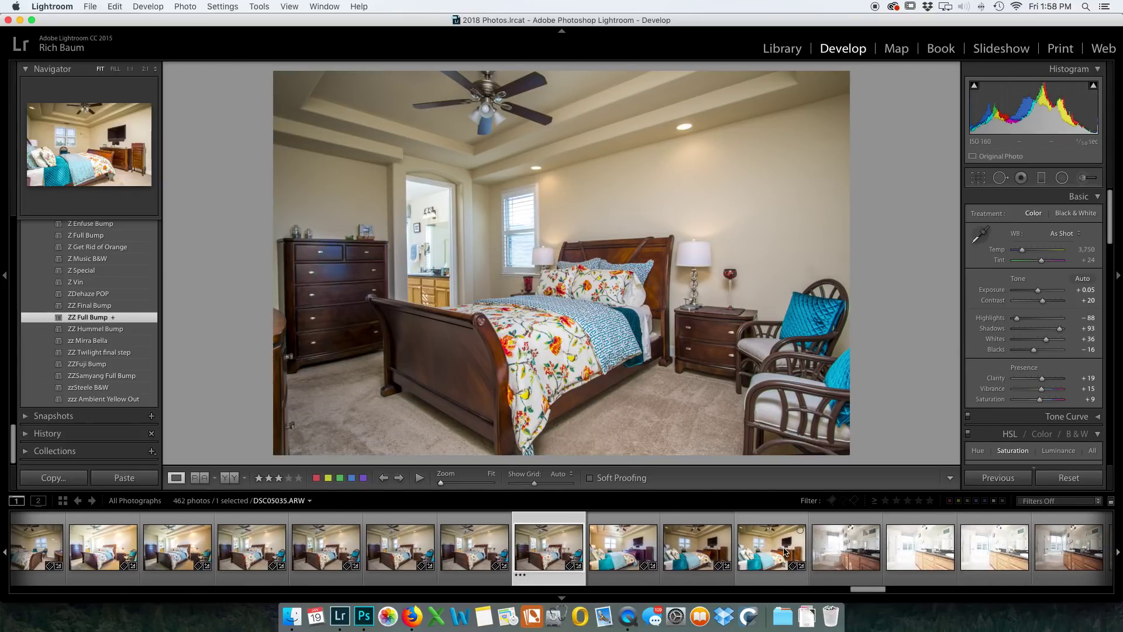
click(786, 552)
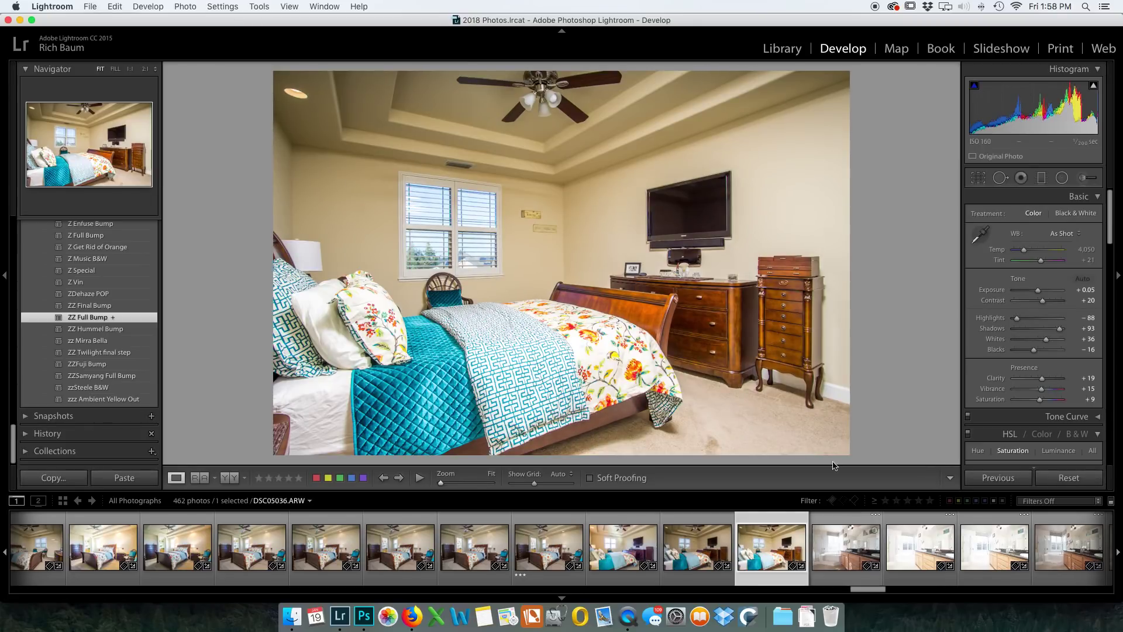
key(1)
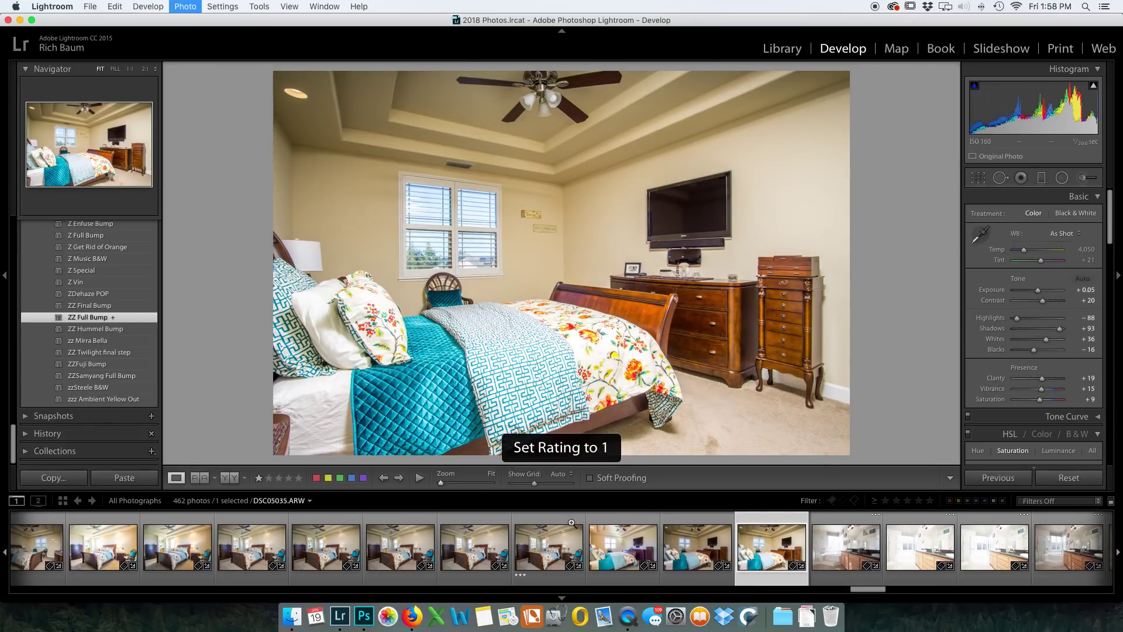
click(610, 552)
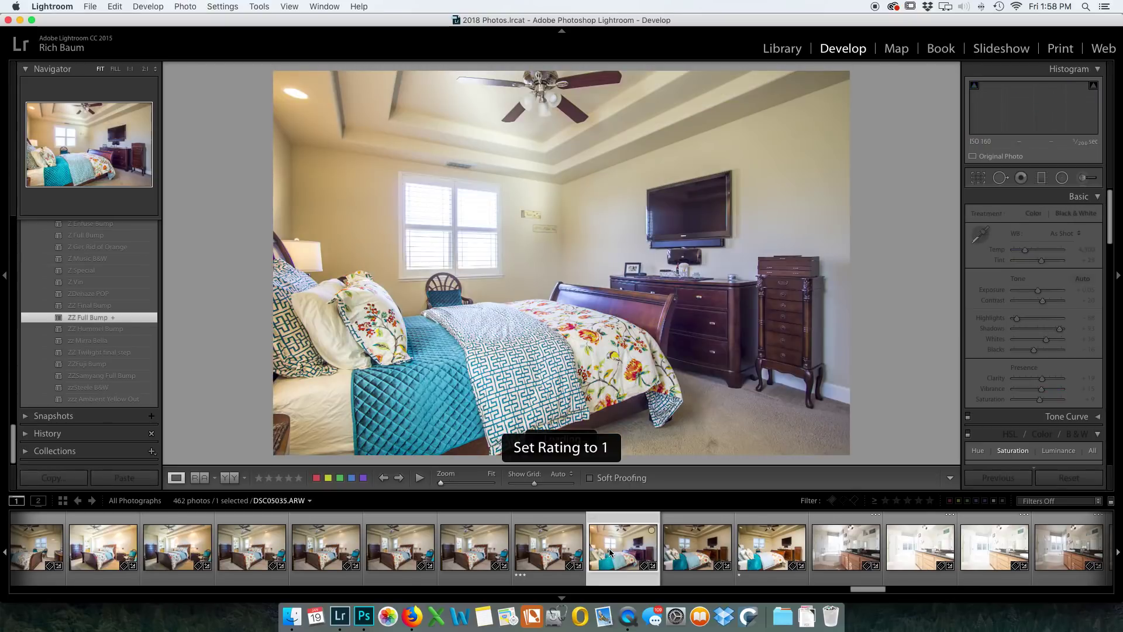
- Give DSC05033 the zzz Ambient Yellow Out preset, Exposure −0.45 and one star; add DSC05035 to the selection
click(99, 399)
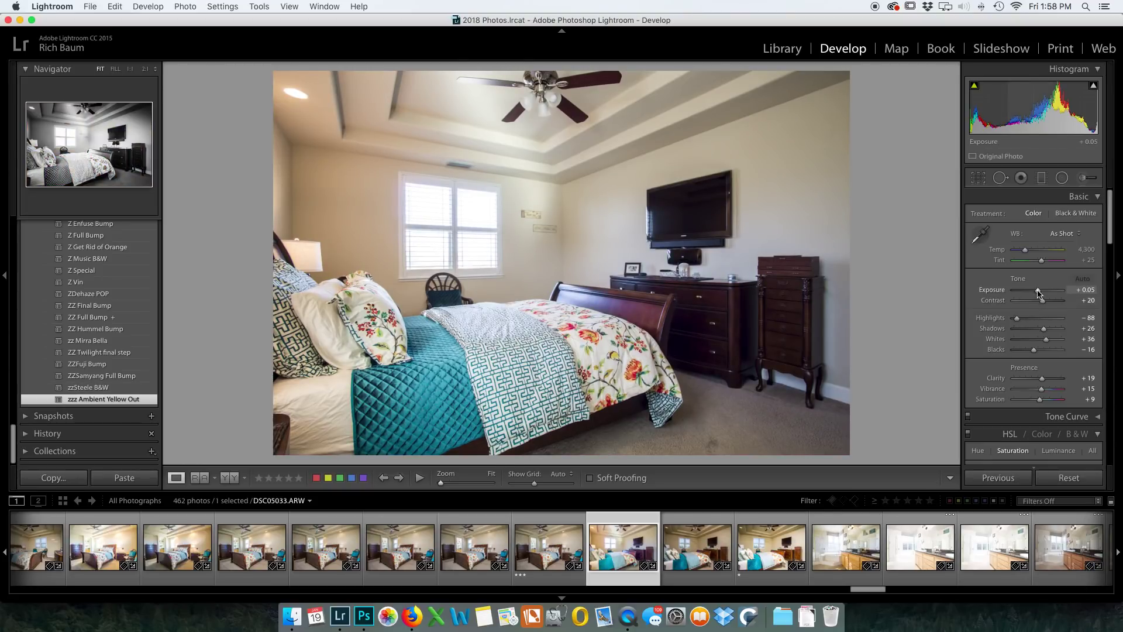
drag(1038, 291, 1035, 291)
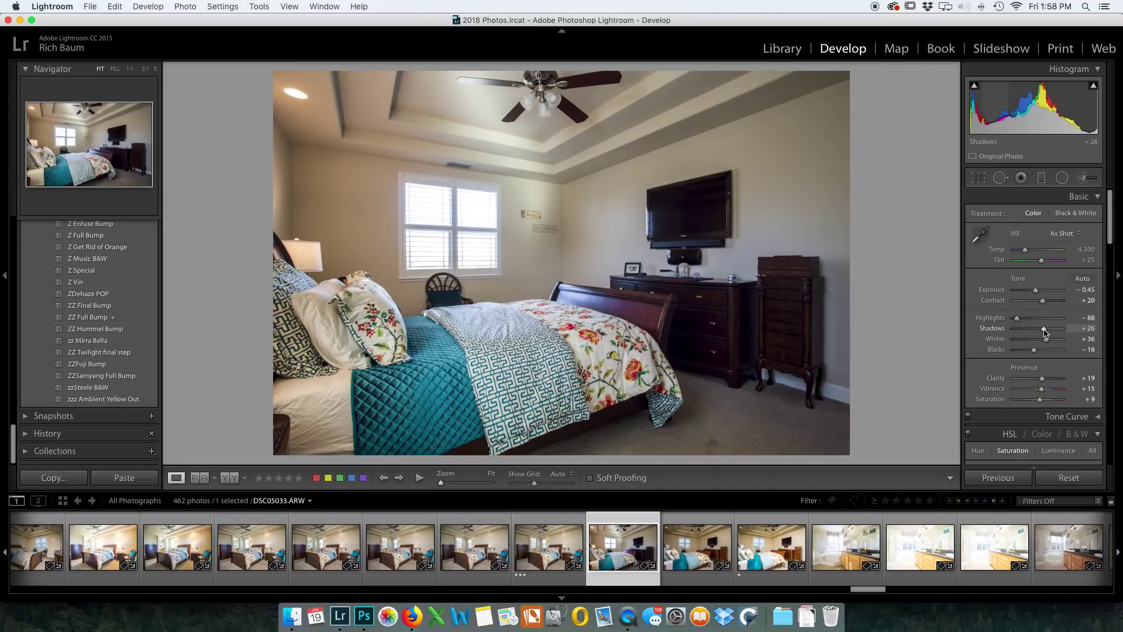
key(1)
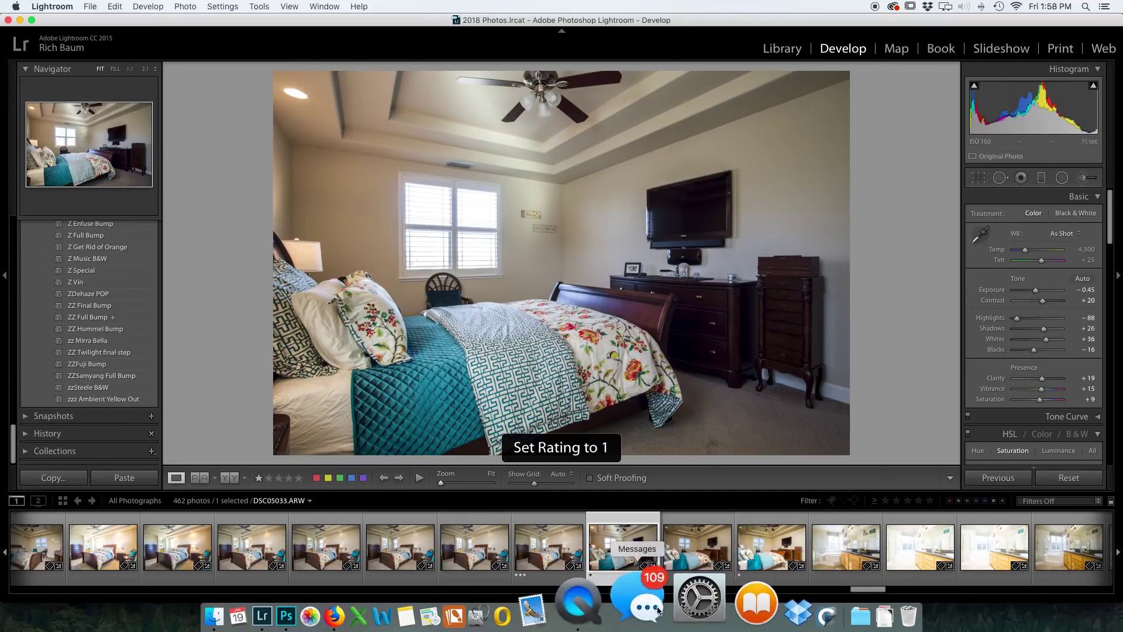
super+click(763, 546)
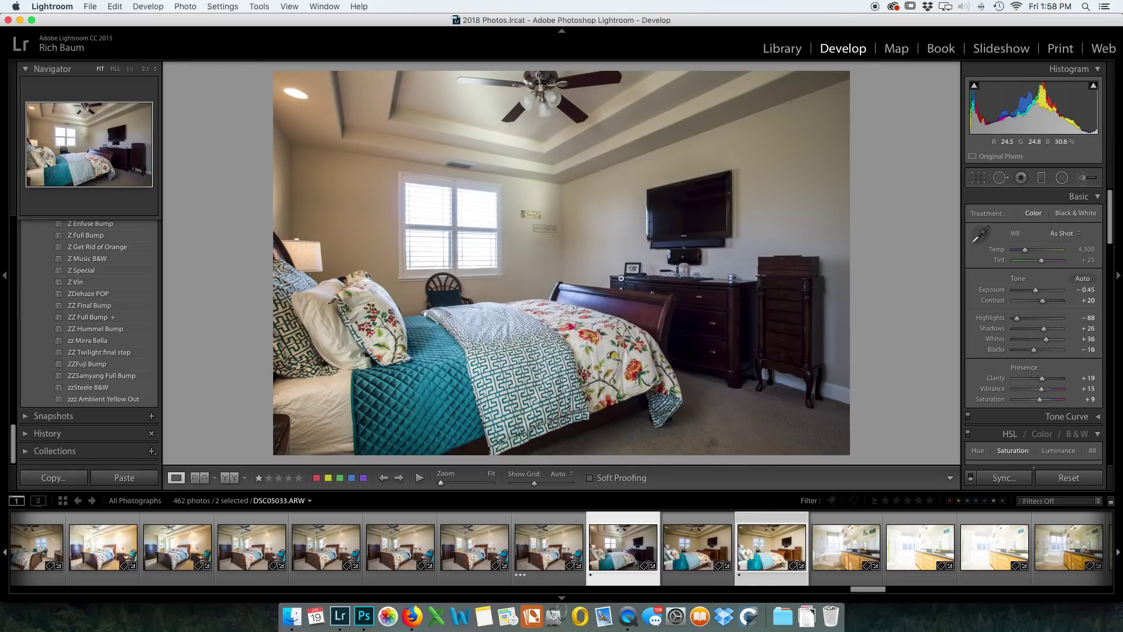
- Open DSC05033 and DSC05035 in Photoshop as layers of one document, with both layers selected
right_click(623, 547)
mouse_move(639, 360)
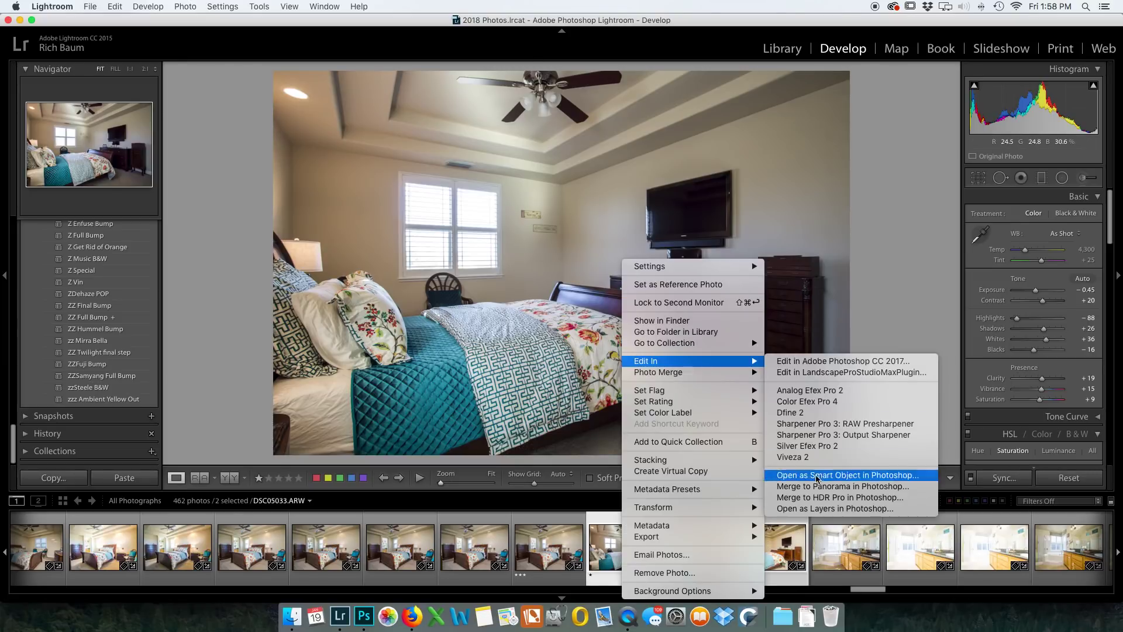
click(817, 508)
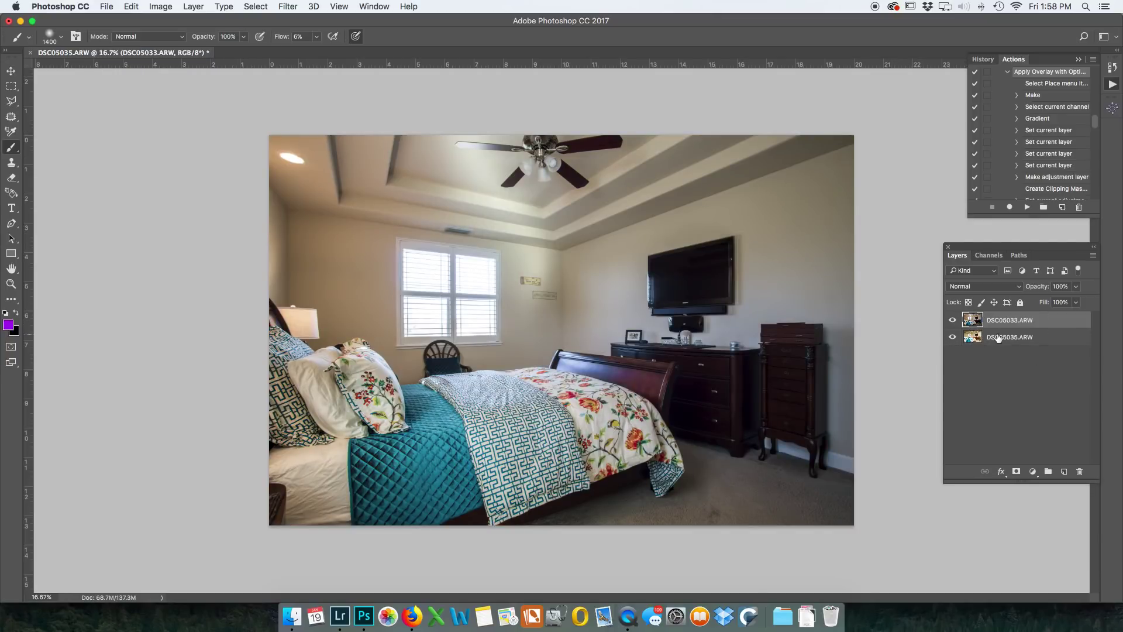
shift+click(998, 337)
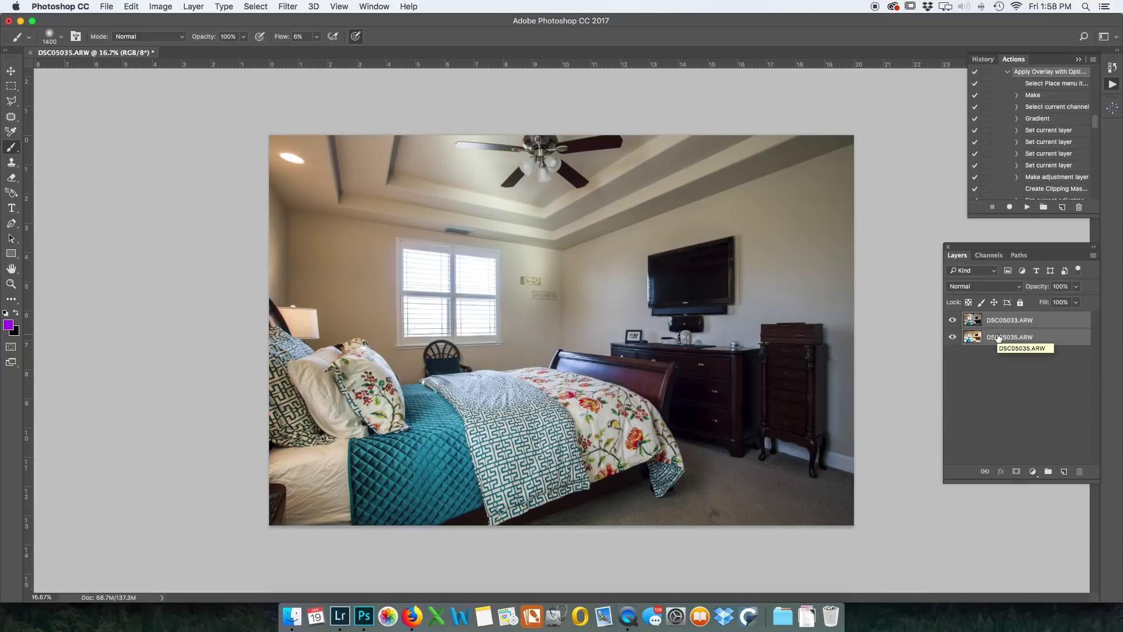
- Auto-align the two bedroom layers using Auto, select the DSC05033 layer, and return to Lightroom
key(super+shift+alt+a)
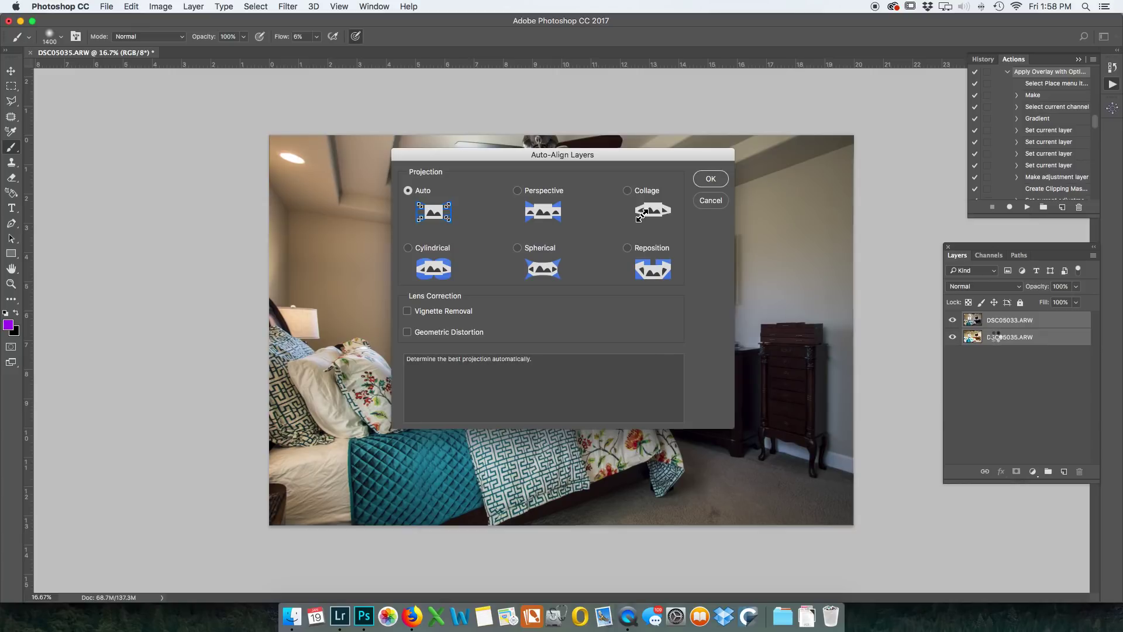
key(Return)
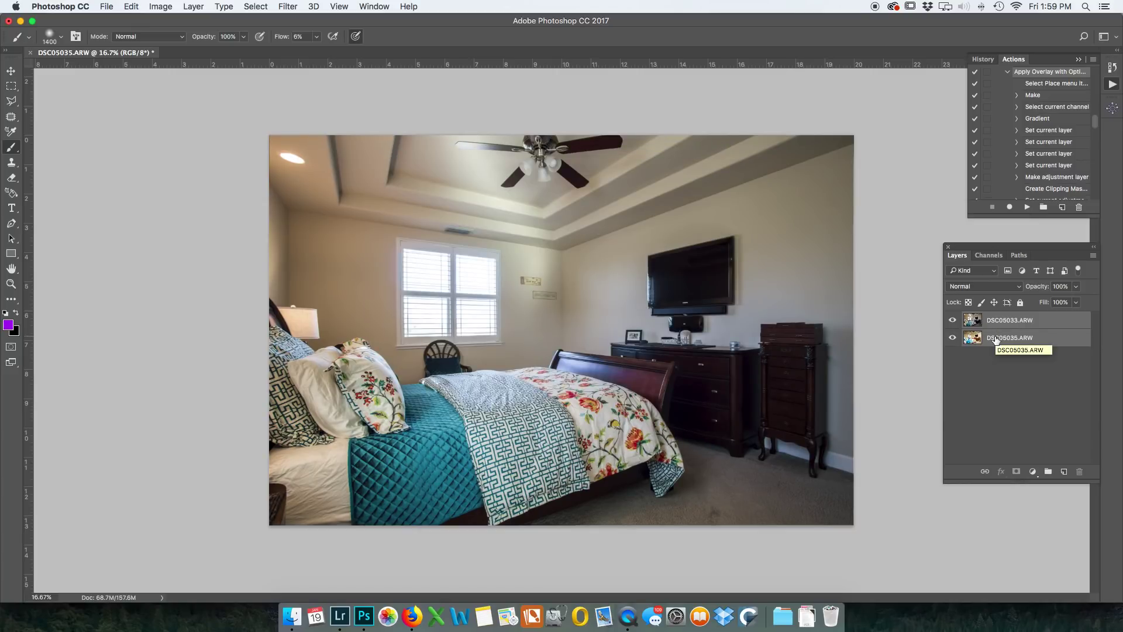
click(1012, 324)
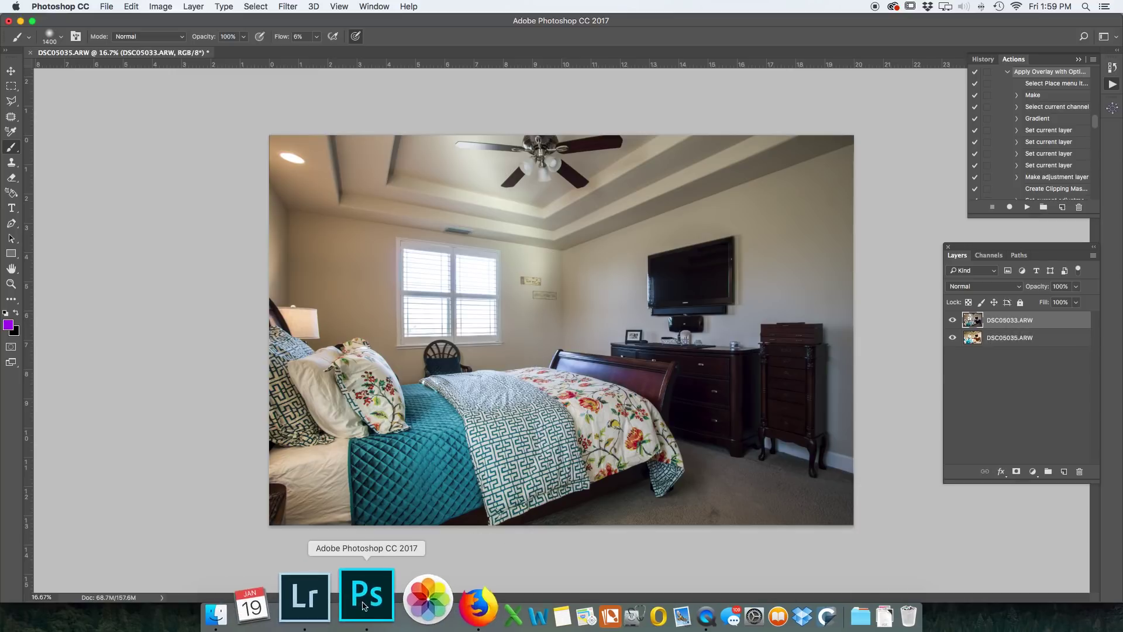
click(331, 603)
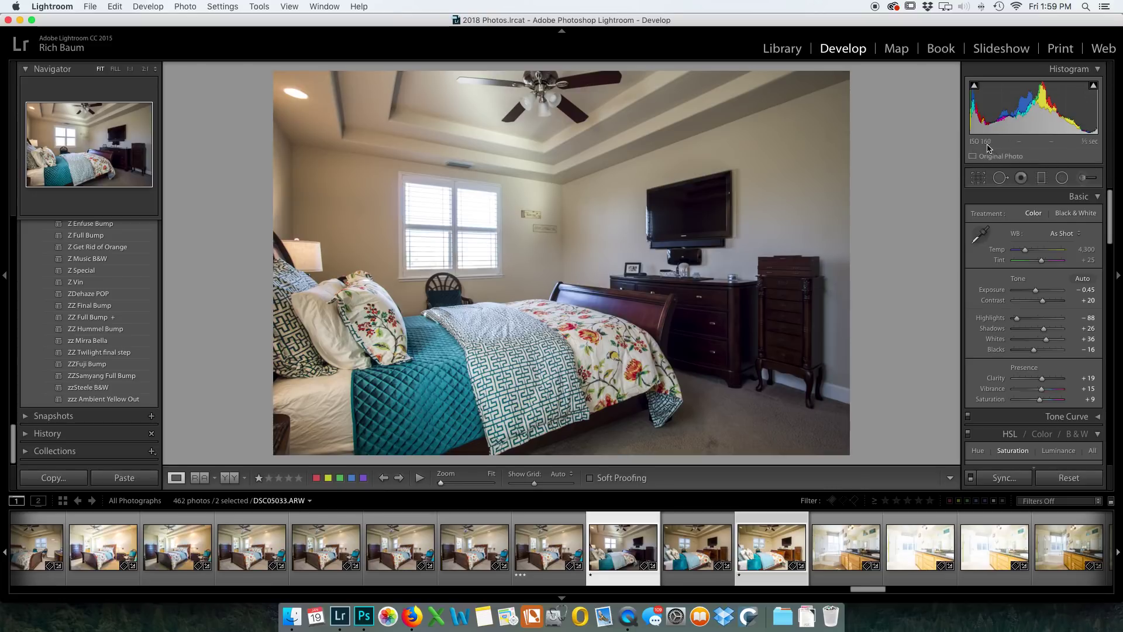
- View DSC05035 in Lightroom, then give the DSC05033 layer in Photoshop a hide-all black mask
click(776, 553)
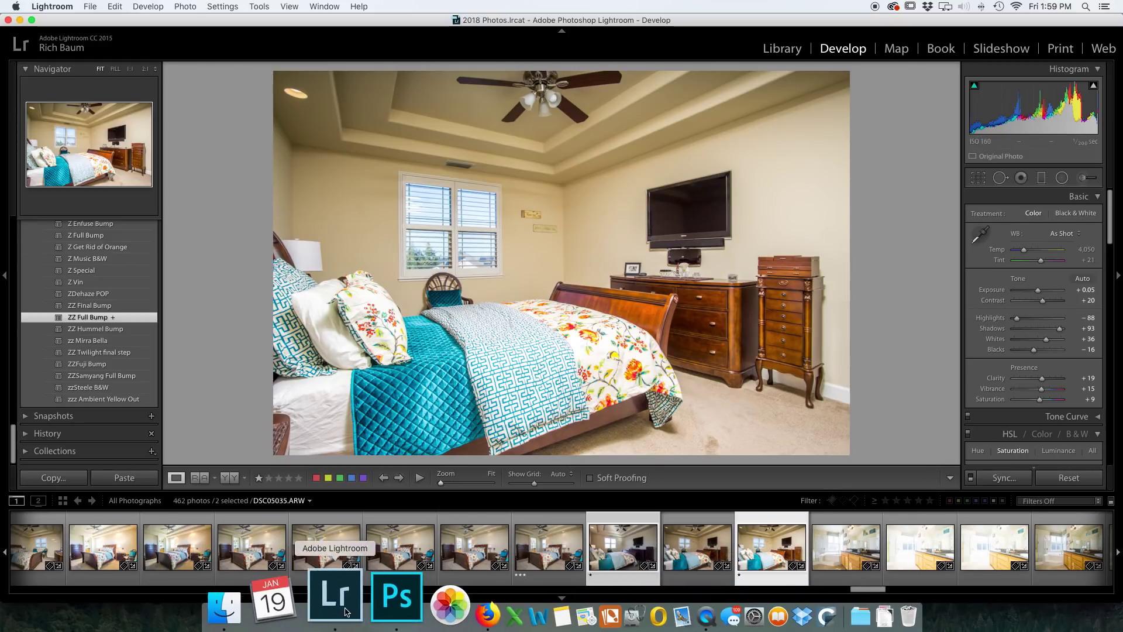
click(362, 606)
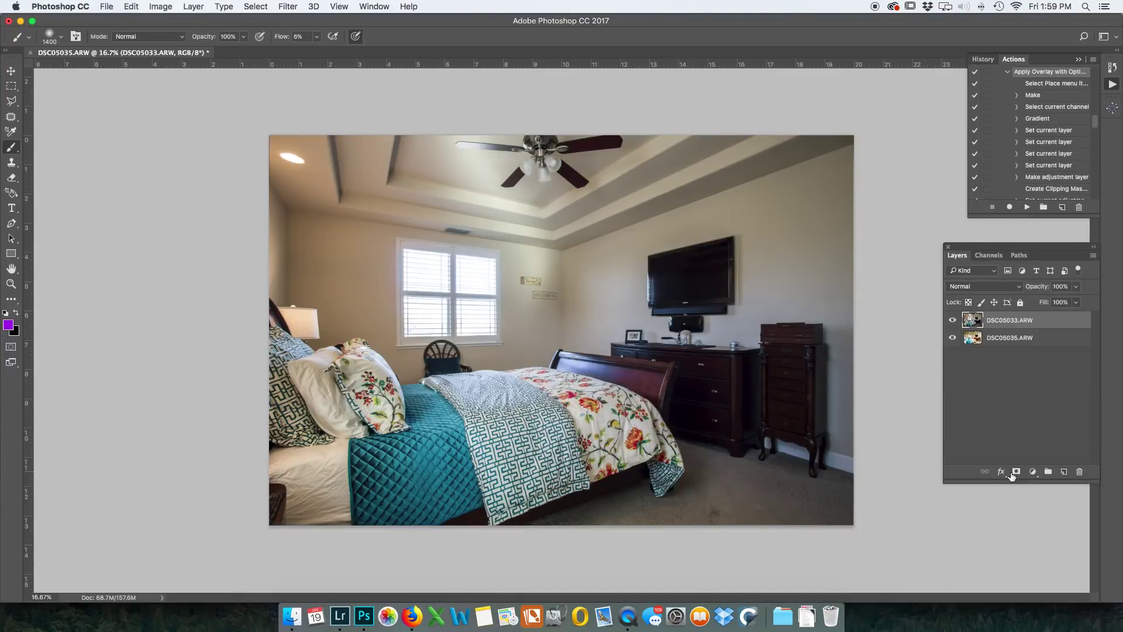
alt+click(1017, 472)
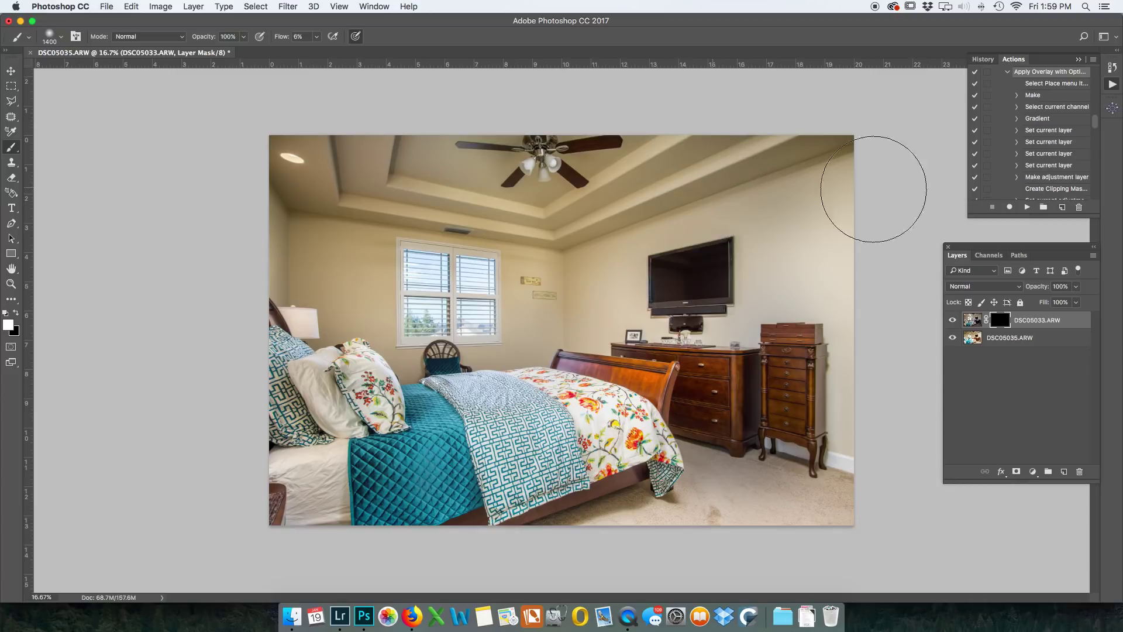
- Paint the darker exposure over the bright areas, save as DSC05033-Edit.tif, close it, and return to Lightroom
mouse_move(823, 298)
mouse_down()
mouse_move(852, 401)
mouse_move(835, 426)
mouse_move(860, 464)
mouse_move(913, 468)
mouse_up()
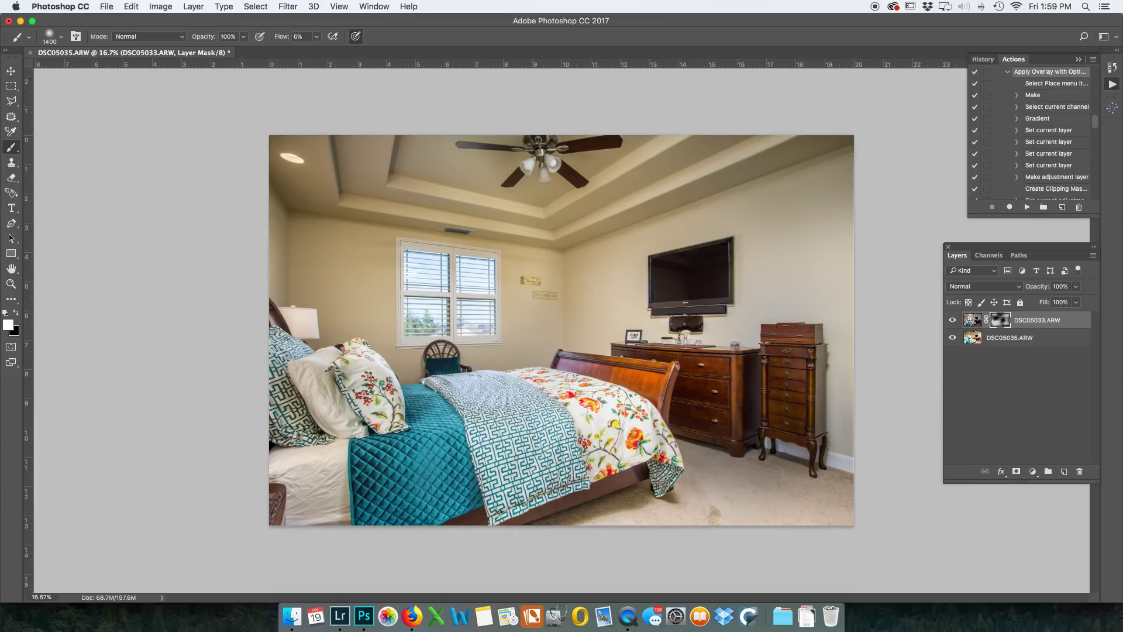
key(super+s)
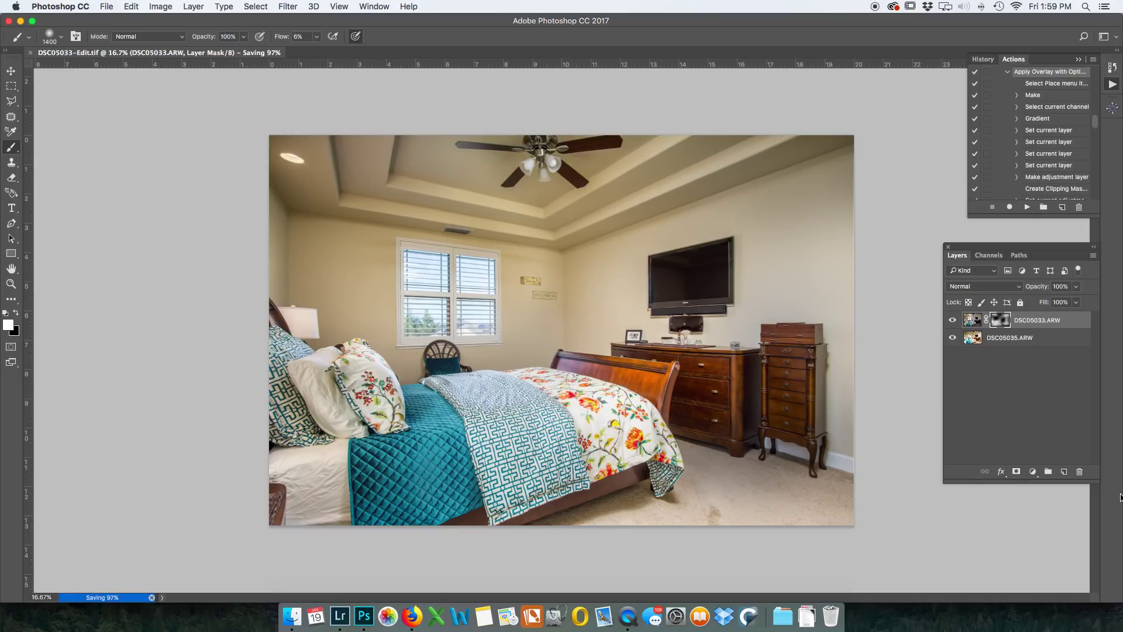
key(super+w)
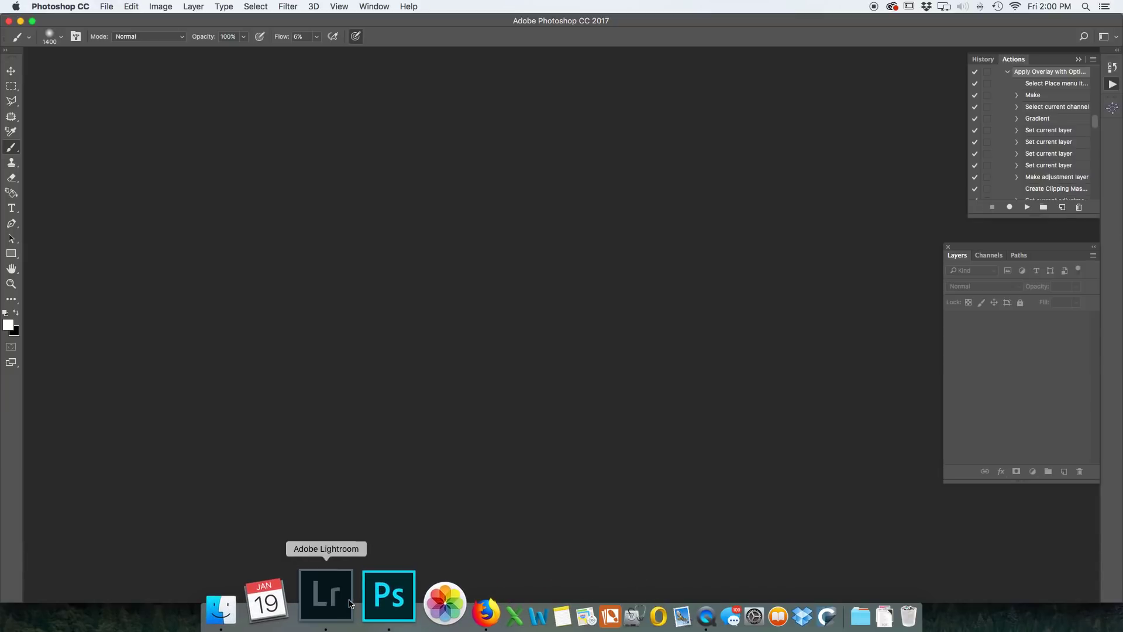
click(321, 597)
- Rate the blended bedroom photo three stars and scroll the filmstrip to the bathroom shots
key(3)
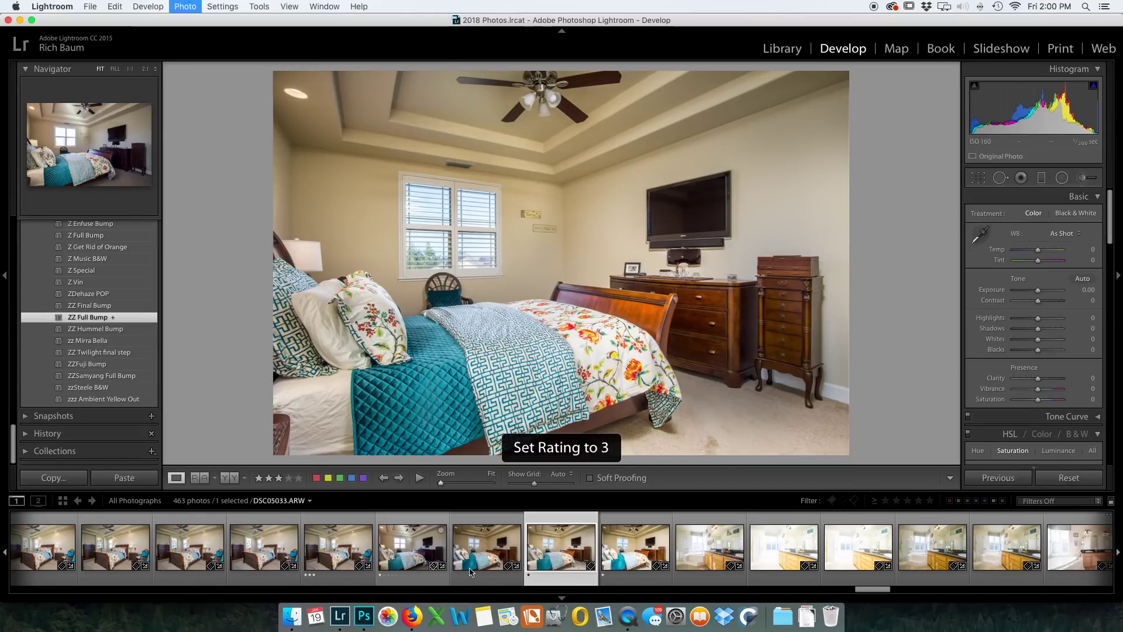
scroll(672, 557, down, 1)
scroll(673, 556, down, 1)
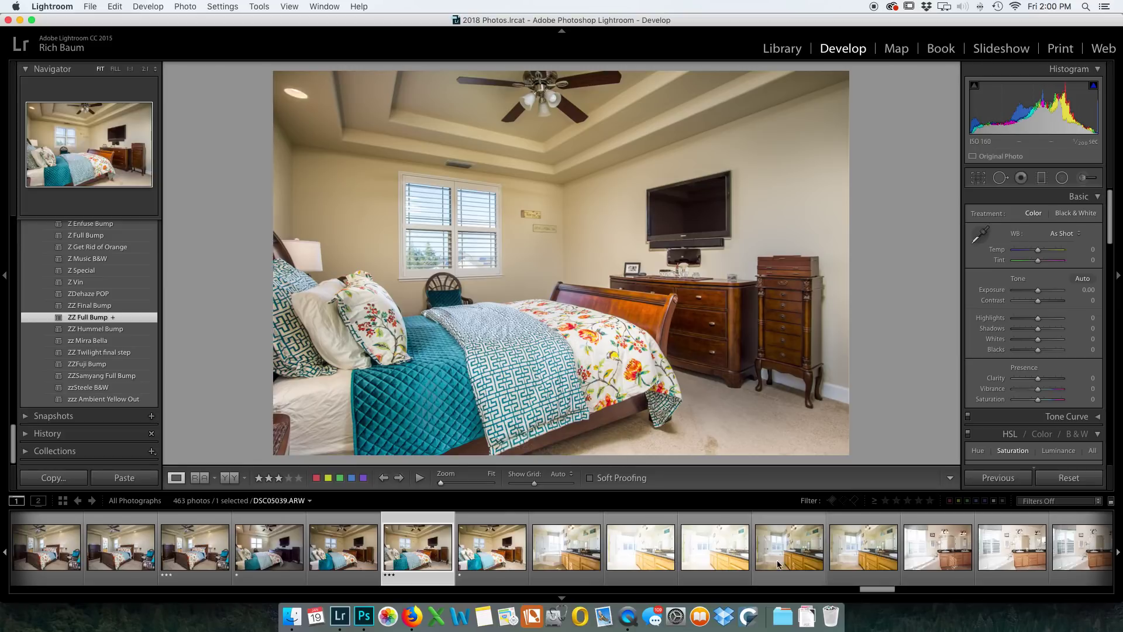
- Set the vanity photo DSC05040 to Exposure −0.55 and rate it three stars
click(864, 546)
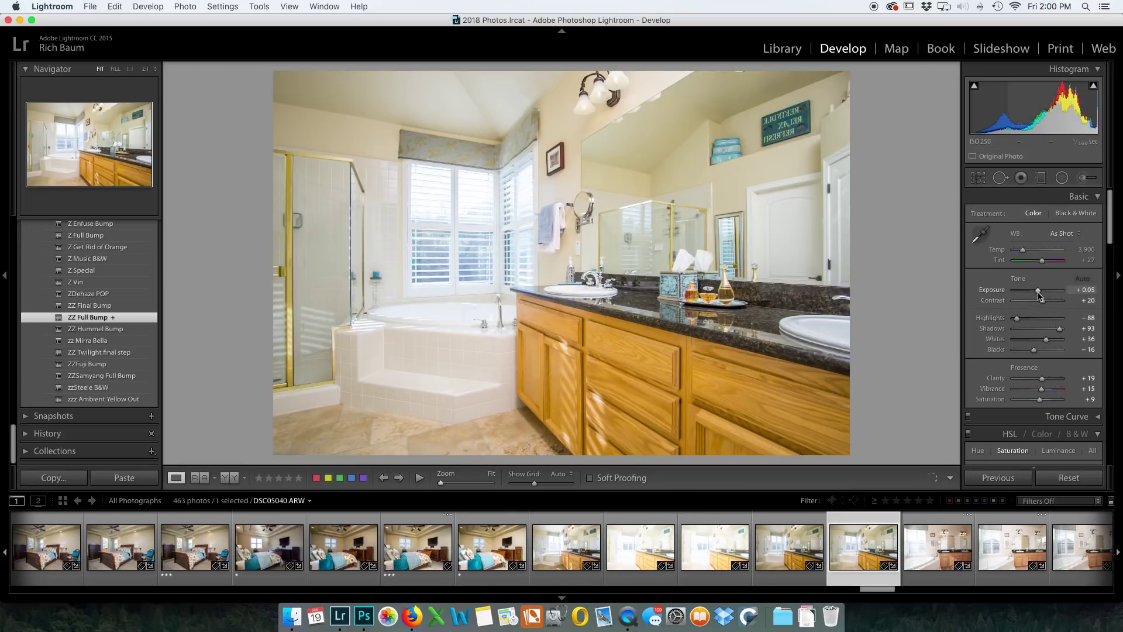
drag(1040, 296, 1036, 297)
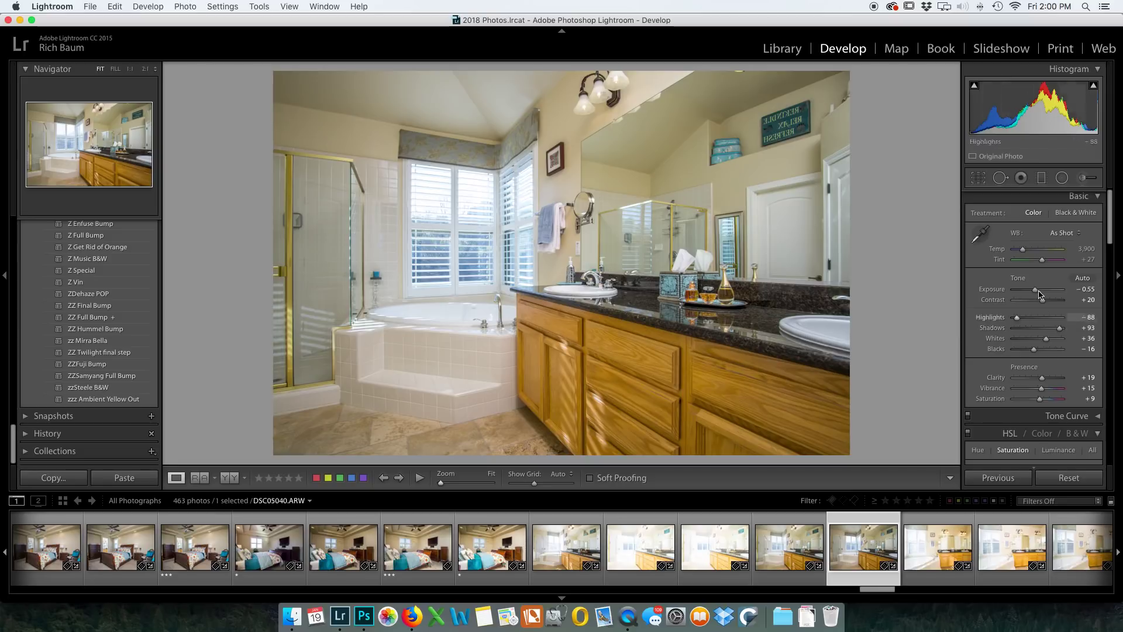
drag(1035, 291, 1036, 293)
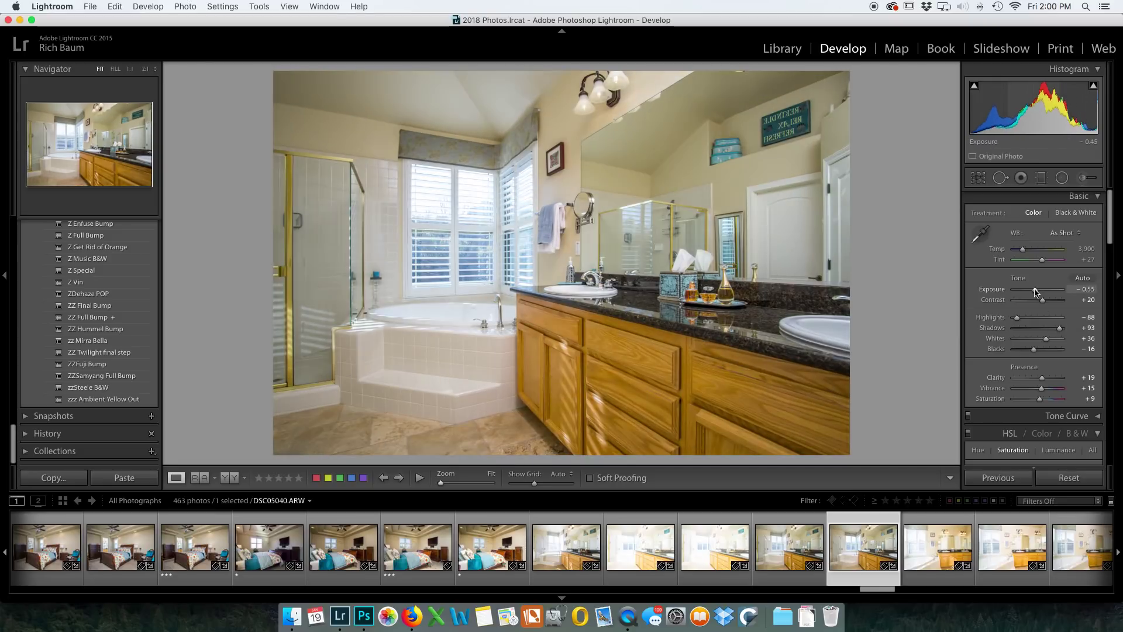
key(3)
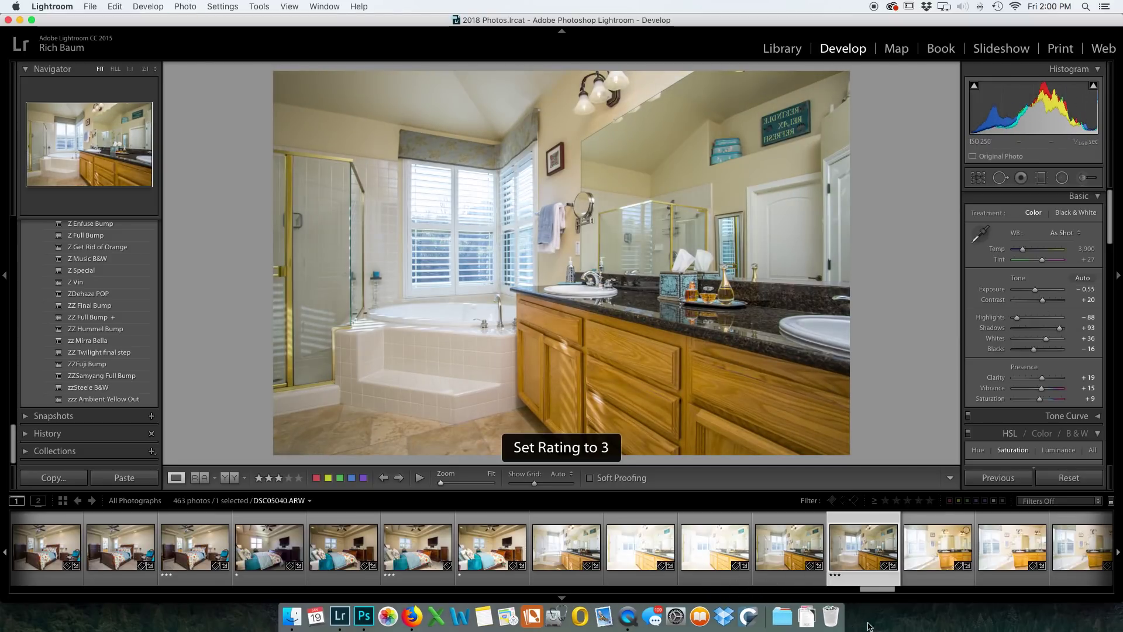
scroll(768, 531, down, 5)
scroll(768, 531, down, 2)
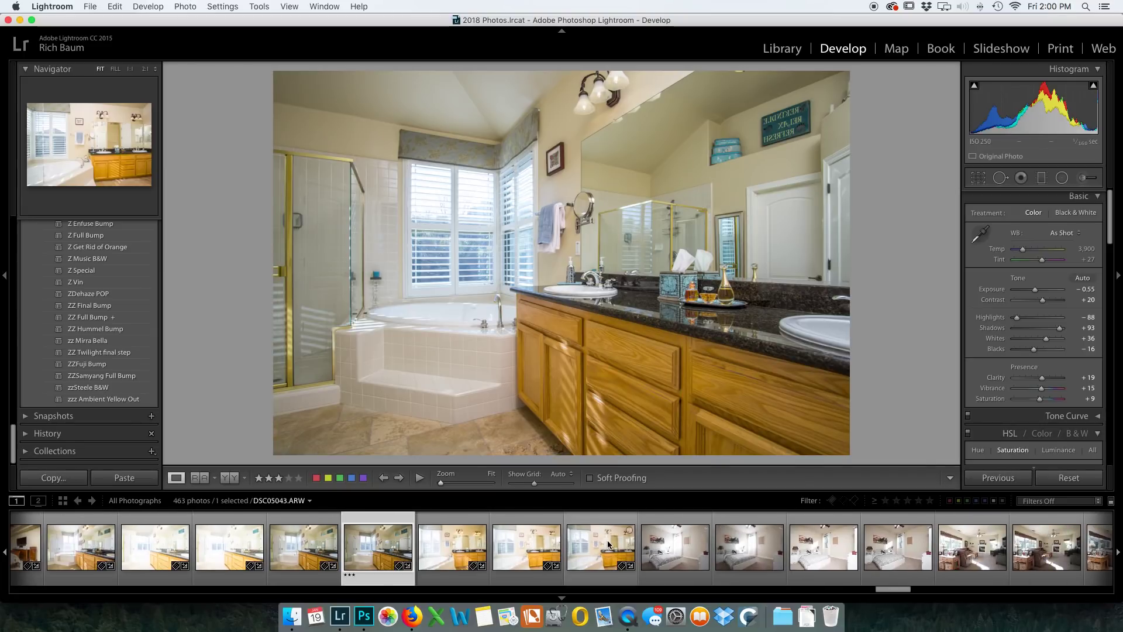
- Set bathtub photo DSC05043's Exposure to −0.55
click(608, 543)
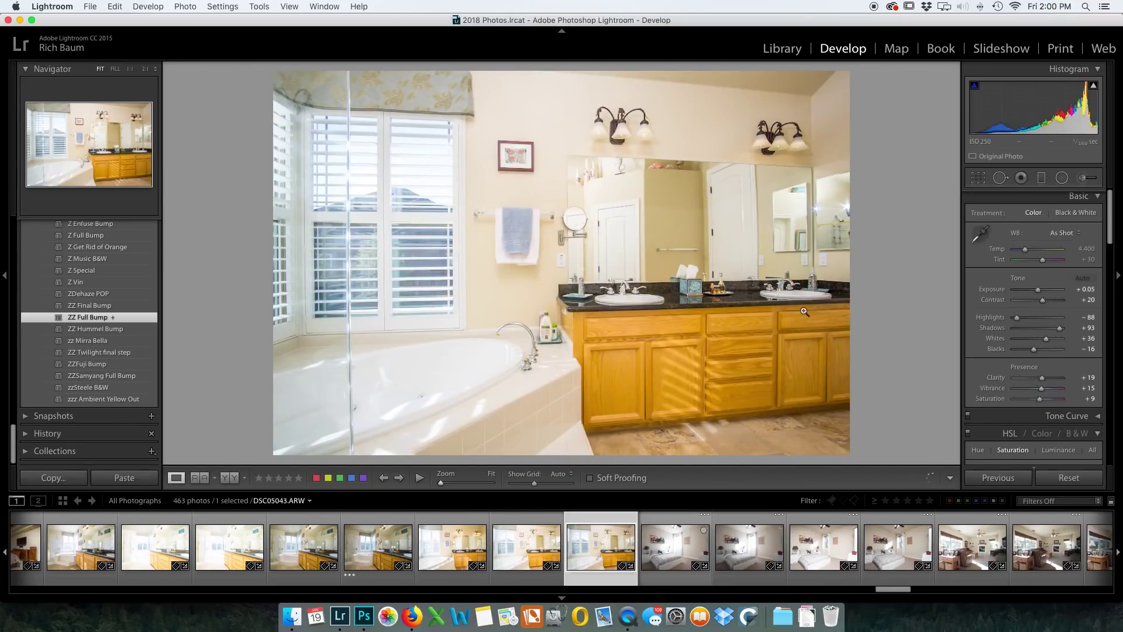
click(1034, 290)
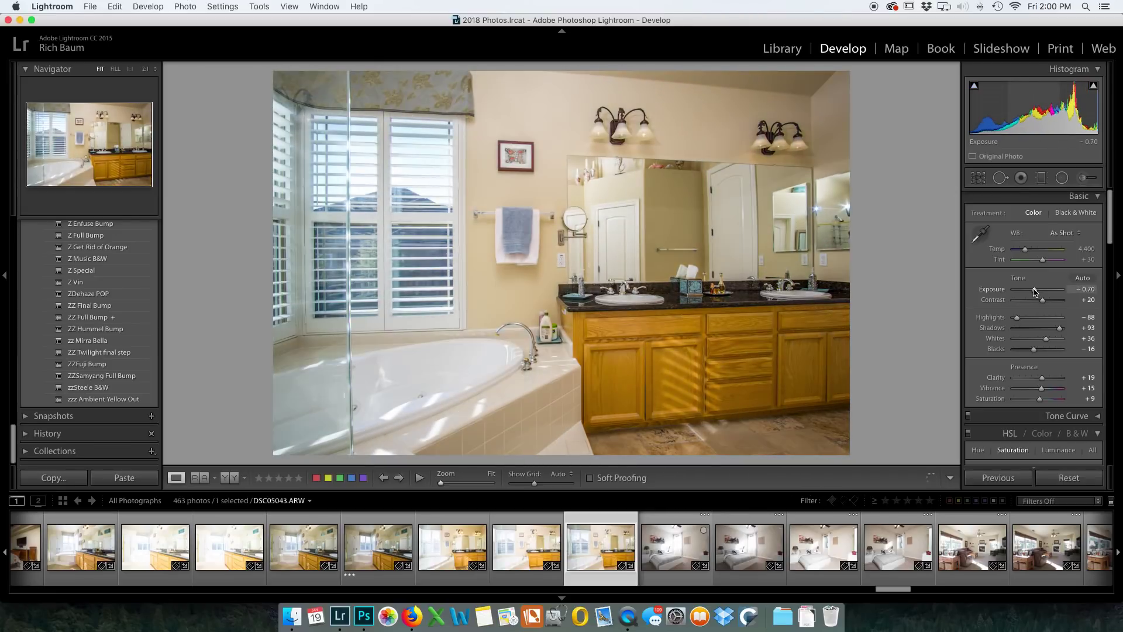
drag(1034, 291, 1034, 291)
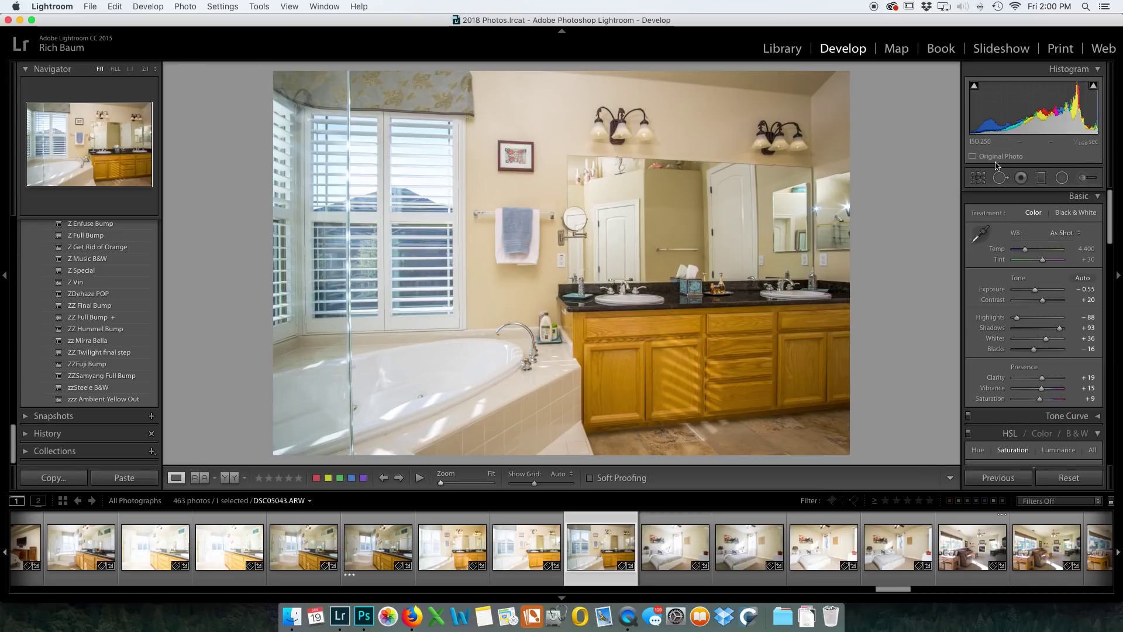
- Give the brighter bathtub exposure the zzz Ambient Yellow Out preset, Exposure −0.05 and one star
click(461, 551)
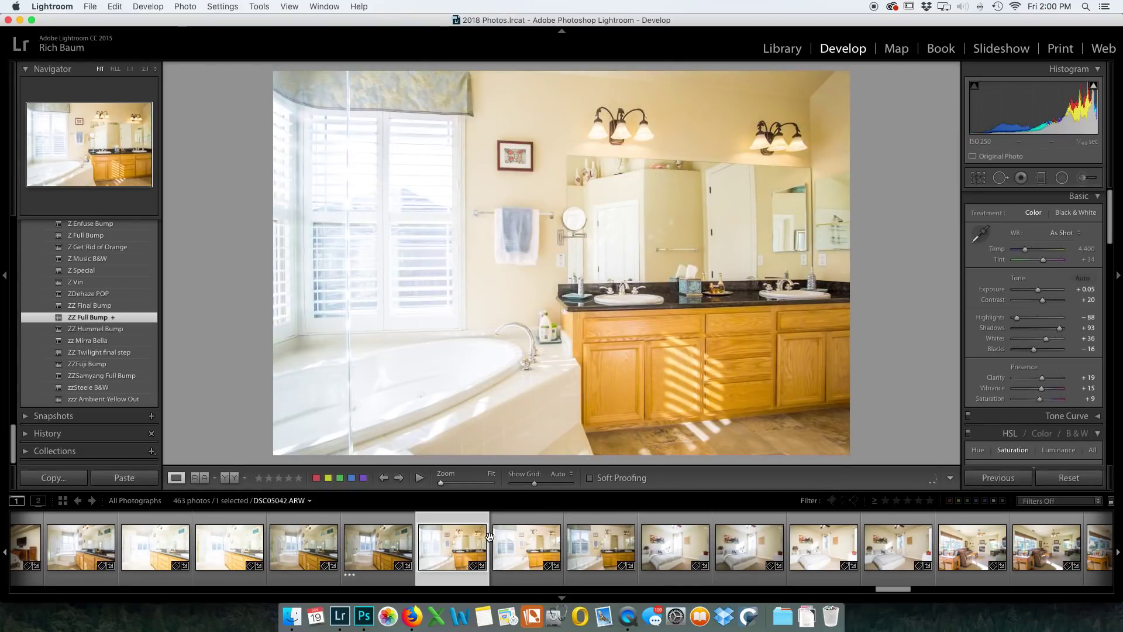
click(518, 549)
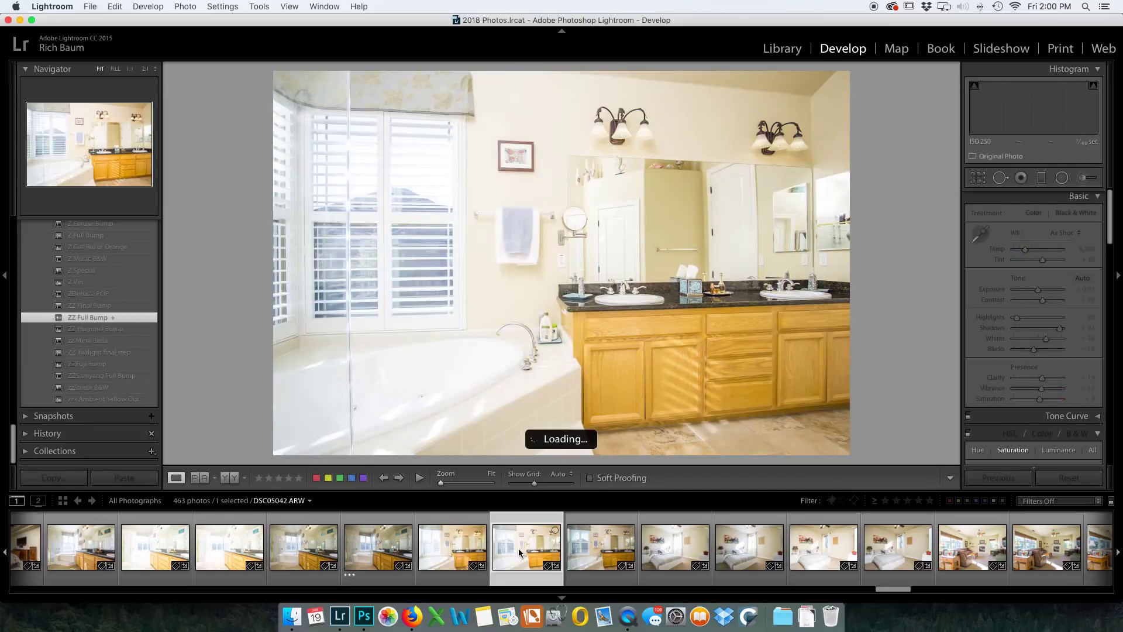
click(446, 546)
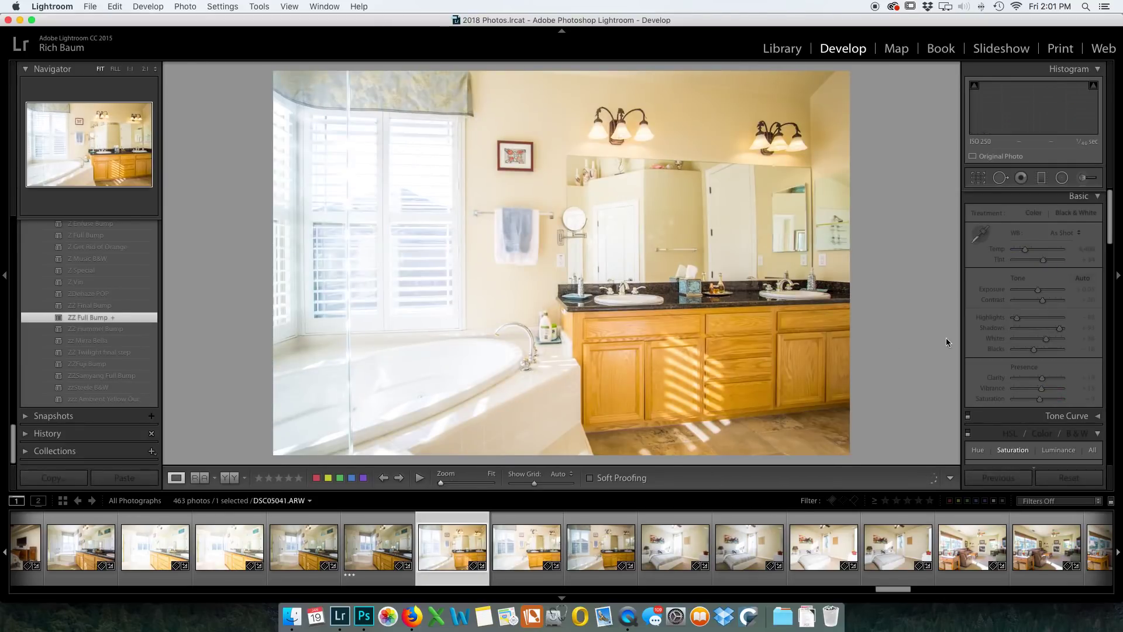
drag(1039, 292, 1036, 292)
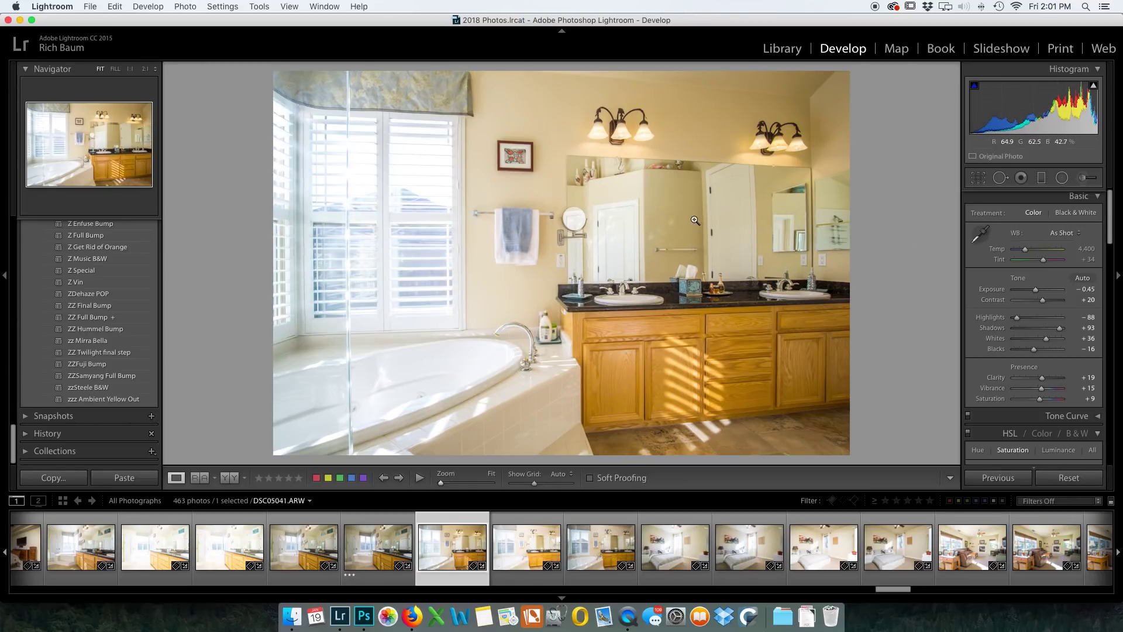
click(609, 553)
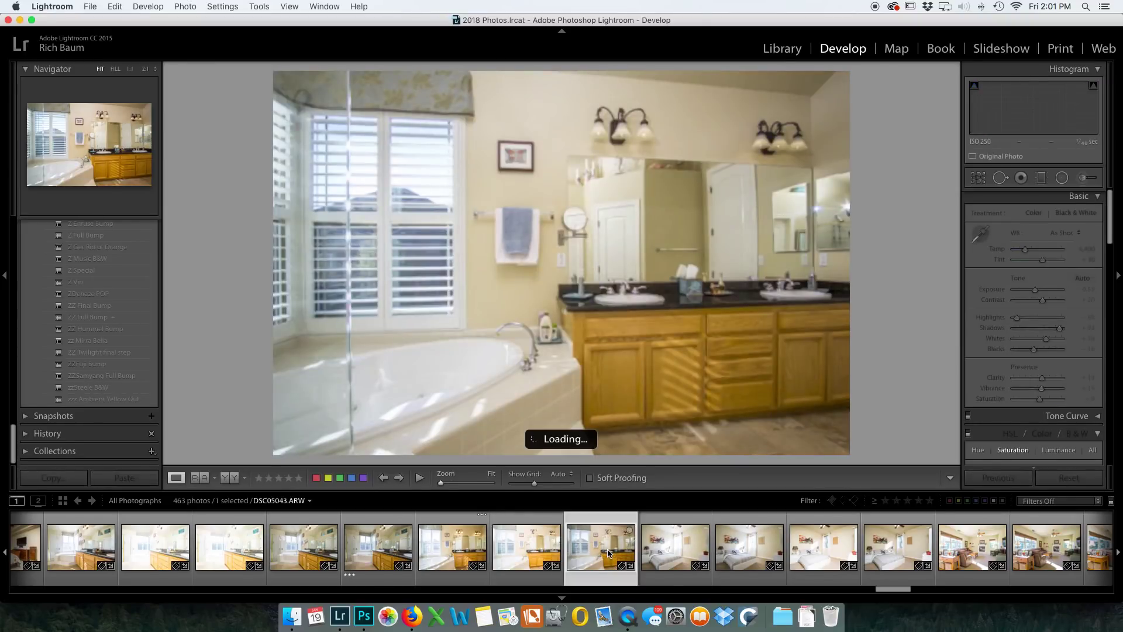
click(437, 552)
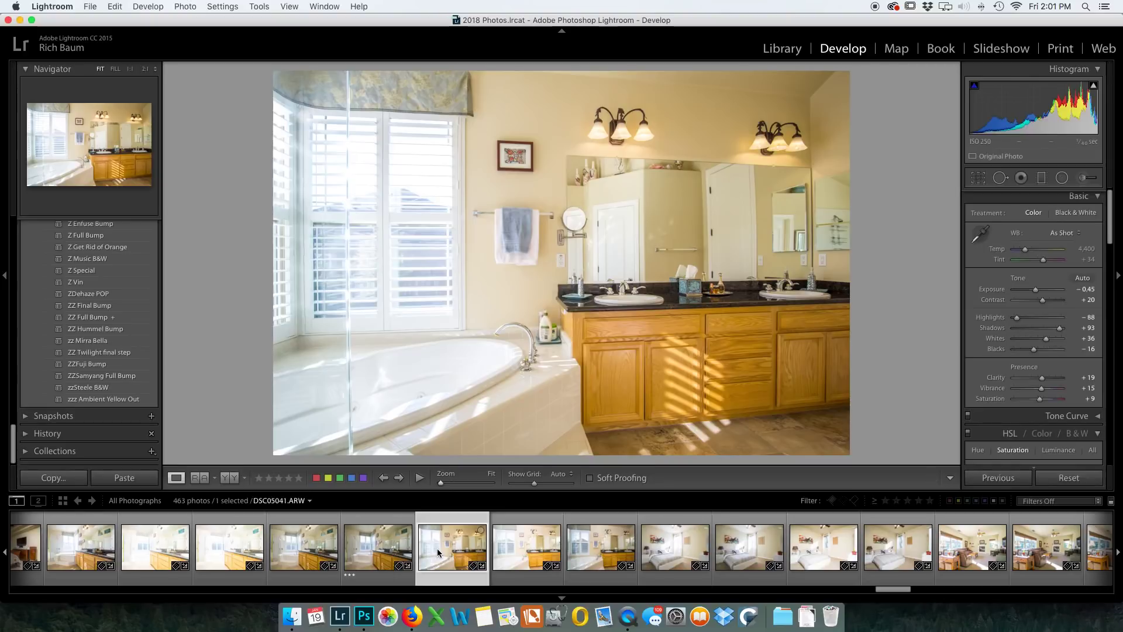
click(94, 400)
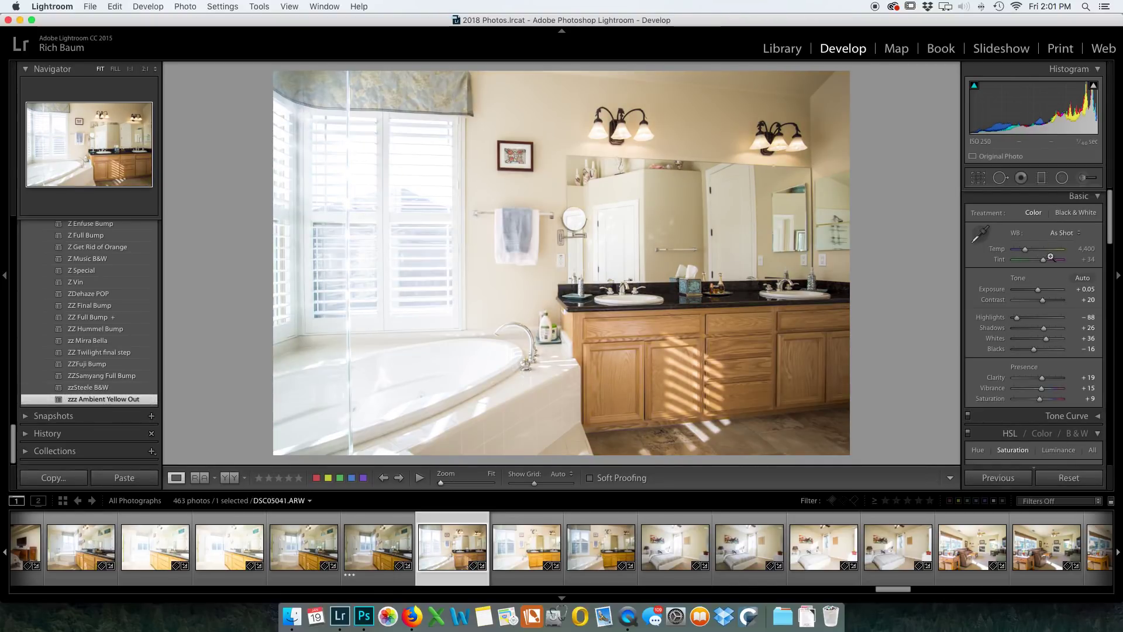
drag(1038, 289, 1040, 291)
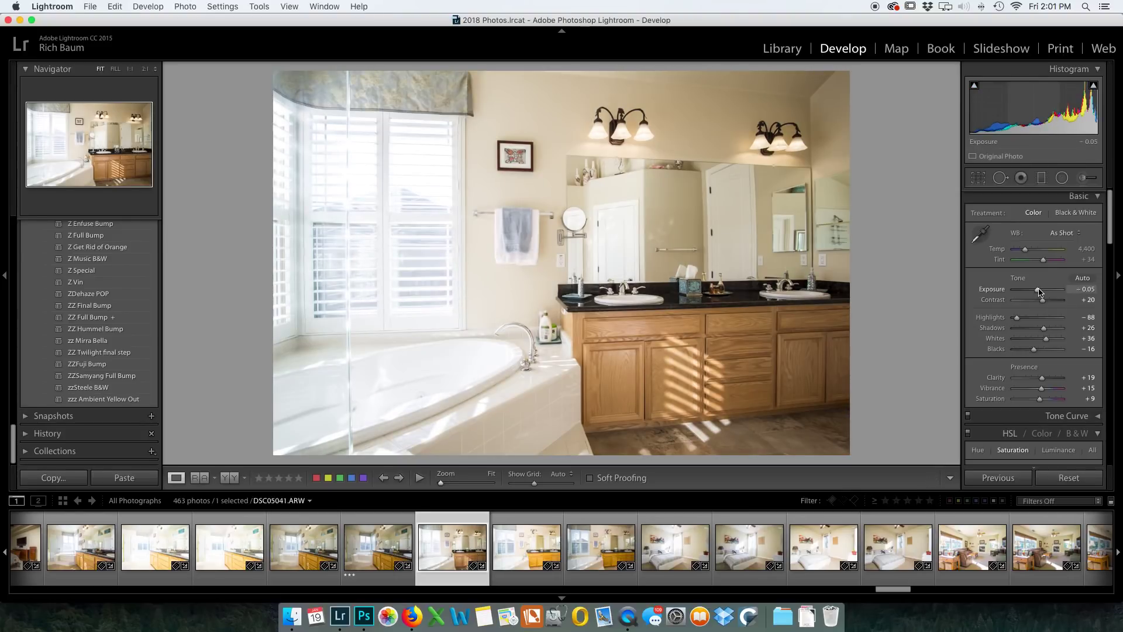
key(1)
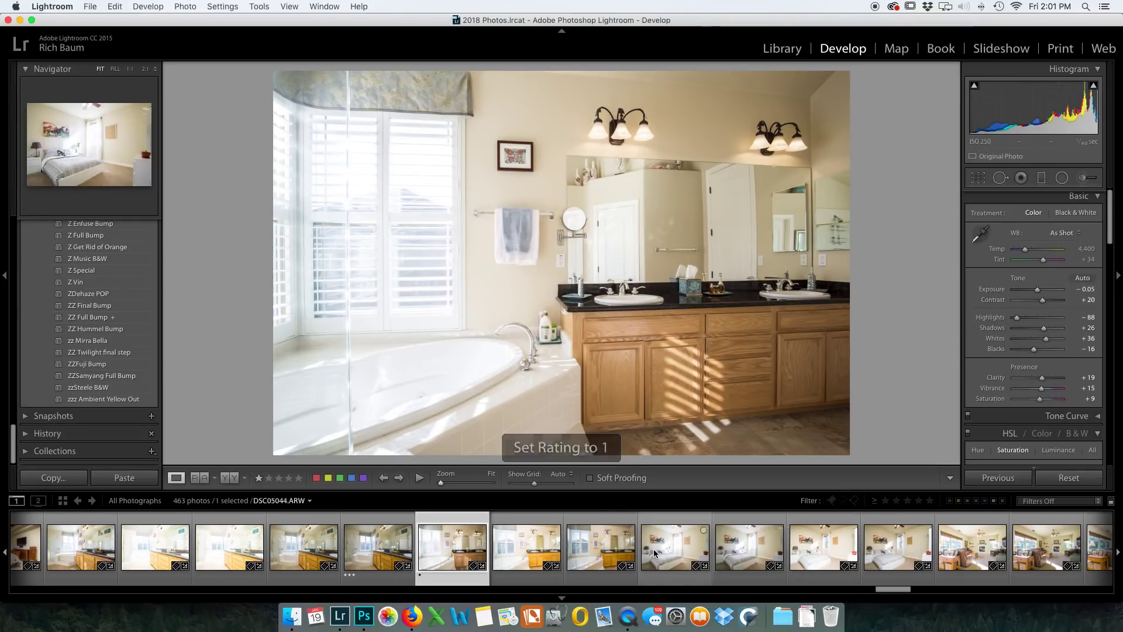
- Open DSC05041 and DSC05043 together in Photoshop as layers
super+click(614, 554)
right_click(699, 322)
mouse_move(719, 362)
click(945, 508)
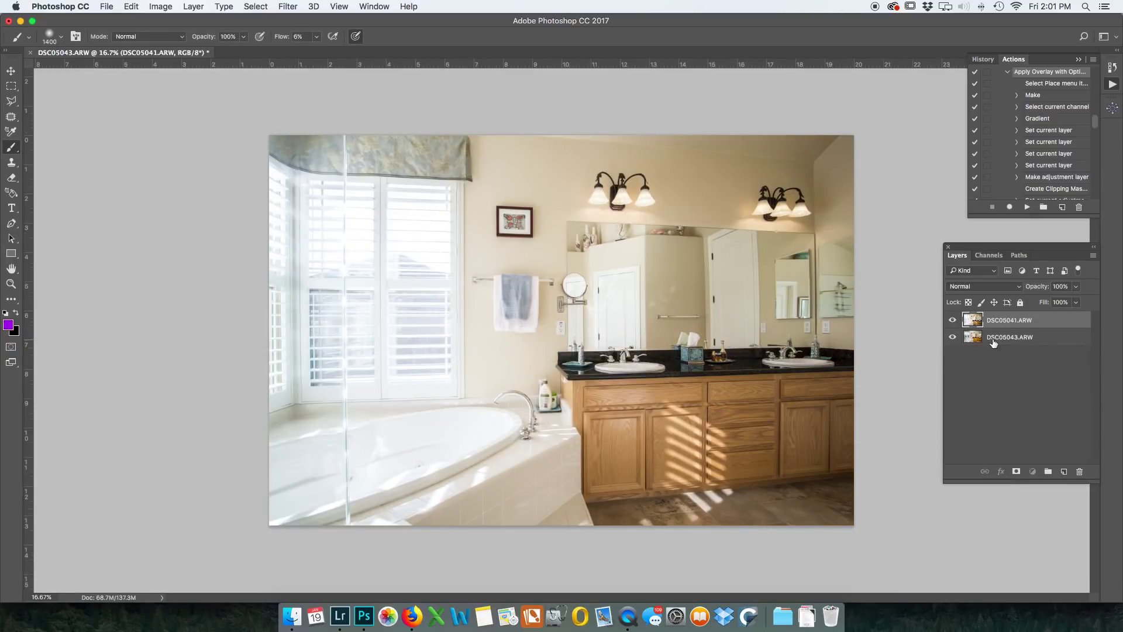
- Mask the DSC05041 layer, paint the bright exposure back over the interior, save as DSC05041-Edit.tif, and close
shift+click(993, 339)
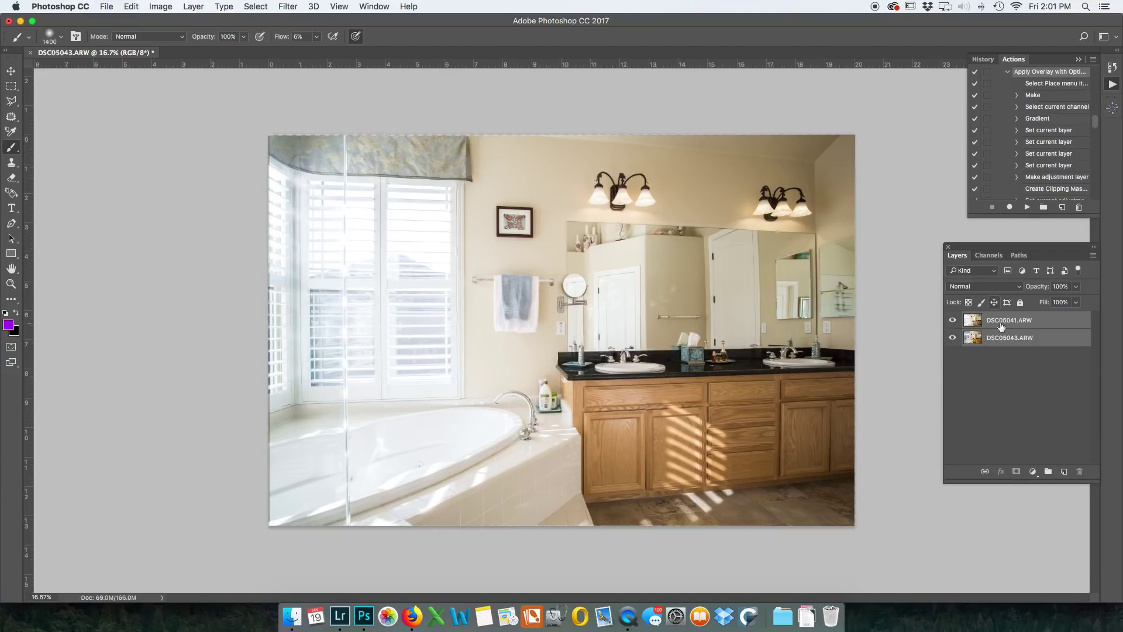
click(1003, 326)
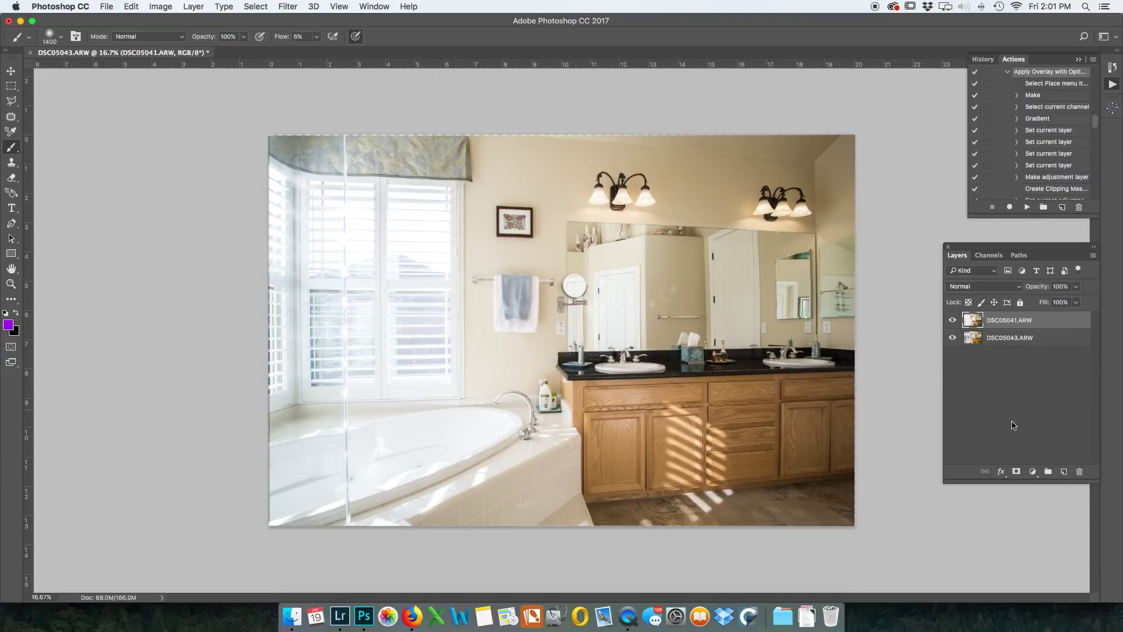
alt+click(1016, 475)
key(d)
mouse_move(807, 278)
mouse_down()
mouse_move(764, 284)
mouse_move(814, 278)
mouse_move(762, 288)
mouse_move(904, 276)
mouse_move(736, 288)
mouse_move(530, 270)
mouse_move(617, 272)
mouse_move(568, 272)
mouse_move(634, 300)
mouse_move(708, 304)
mouse_move(649, 291)
mouse_move(900, 291)
mouse_move(887, 281)
mouse_move(780, 291)
mouse_move(897, 301)
mouse_move(770, 291)
mouse_move(828, 288)
mouse_move(857, 178)
mouse_move(793, 175)
mouse_move(827, 233)
mouse_move(813, 155)
mouse_move(749, 162)
mouse_move(815, 223)
mouse_move(773, 237)
mouse_move(771, 227)
mouse_move(704, 274)
mouse_move(605, 229)
mouse_move(621, 219)
mouse_move(611, 209)
mouse_move(651, 219)
mouse_move(634, 247)
mouse_move(645, 211)
mouse_move(630, 227)
mouse_move(649, 210)
mouse_move(610, 198)
mouse_move(605, 157)
mouse_move(495, 140)
mouse_move(563, 136)
mouse_move(227, 113)
mouse_move(356, 114)
mouse_move(306, 115)
mouse_move(323, 247)
mouse_move(343, 276)
mouse_move(335, 360)
mouse_move(336, 174)
mouse_move(304, 468)
mouse_move(449, 496)
mouse_move(314, 469)
mouse_move(482, 440)
mouse_move(509, 471)
mouse_move(350, 427)
mouse_move(363, 422)
mouse_move(560, 440)
mouse_move(520, 456)
mouse_move(513, 367)
mouse_move(524, 278)
mouse_move(532, 353)
mouse_move(404, 261)
mouse_move(515, 310)
mouse_move(396, 296)
mouse_move(429, 289)
mouse_move(639, 514)
mouse_move(682, 474)
mouse_move(757, 444)
mouse_move(717, 433)
mouse_move(701, 451)
mouse_move(343, 298)
mouse_move(398, 290)
mouse_move(383, 291)
mouse_move(379, 320)
mouse_up()
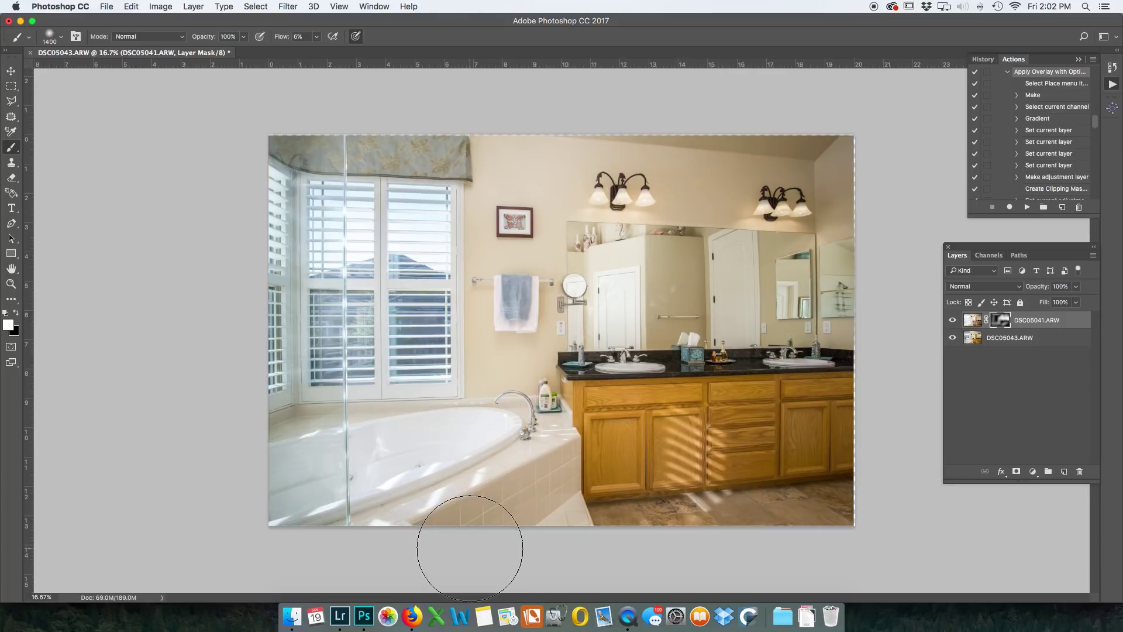
key(super+s)
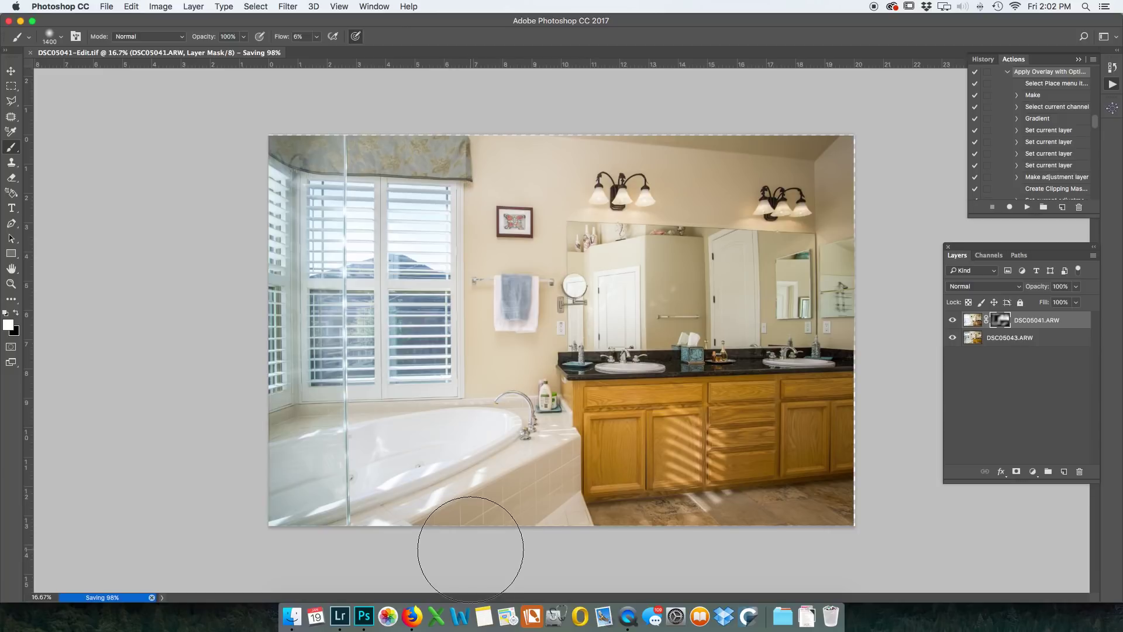
key(super+w)
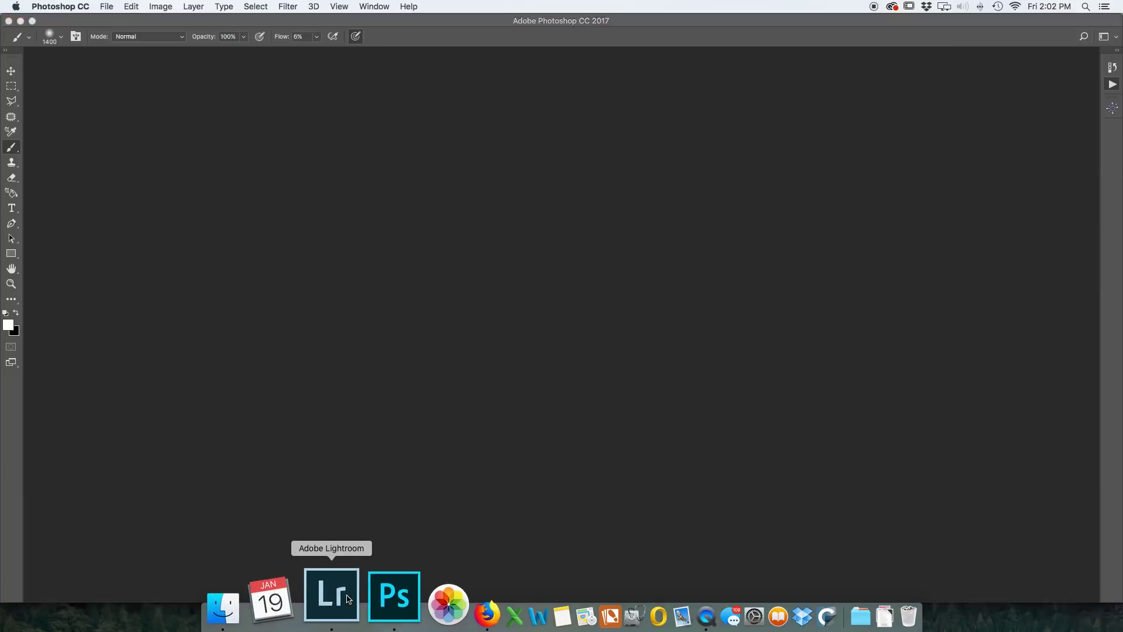
- Crop the blended bathroom photo's right edge inward and rate it three stars
click(328, 535)
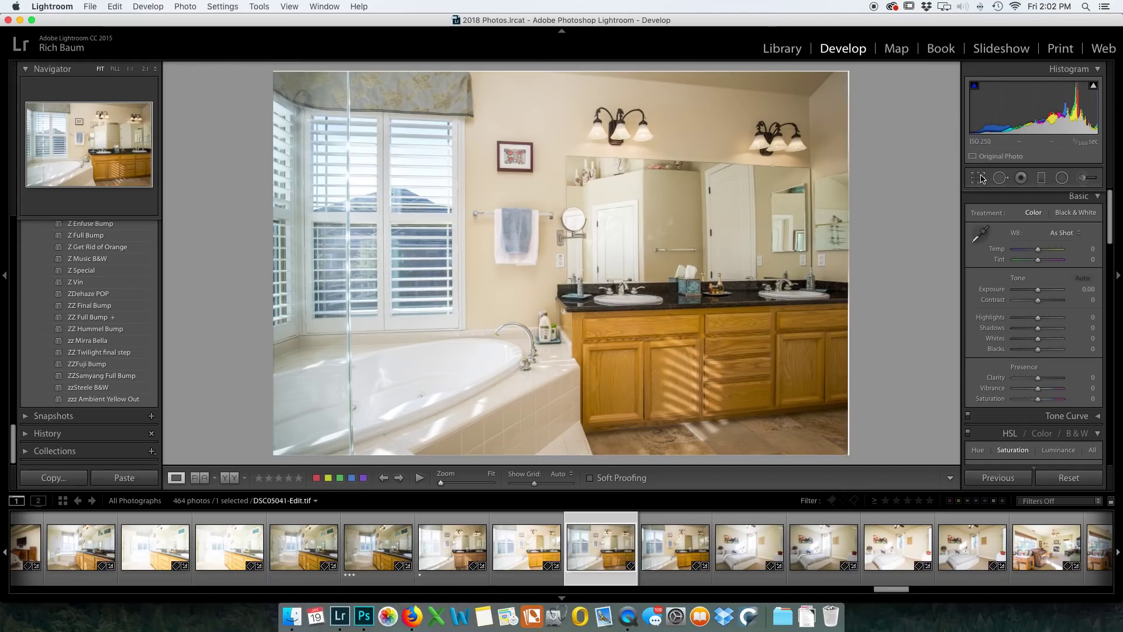
key(r)
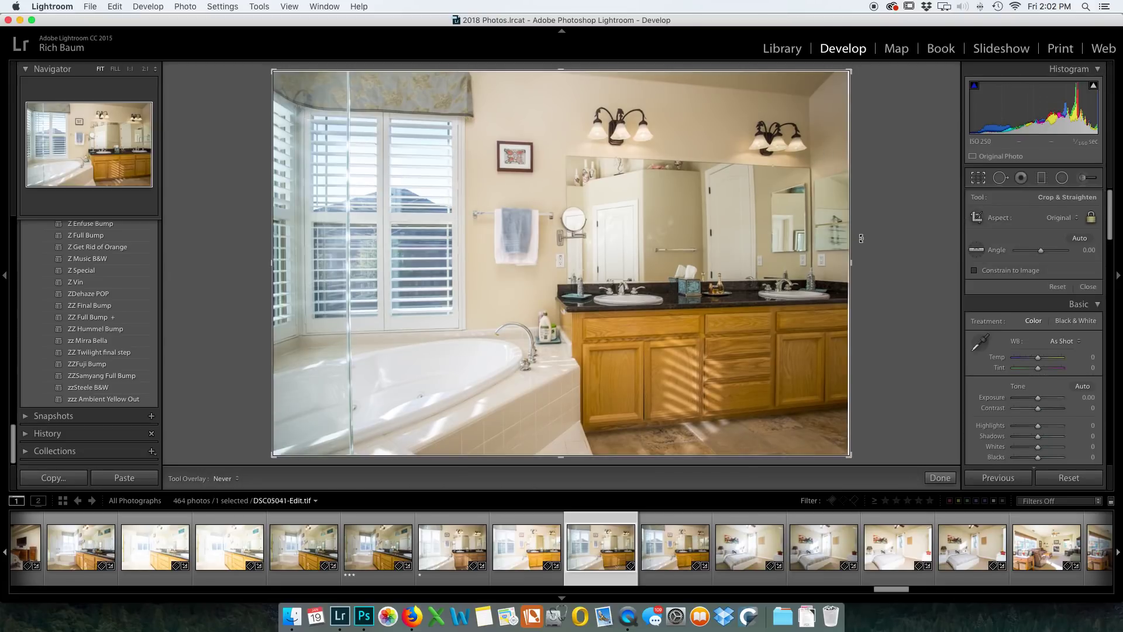
drag(849, 262, 793, 273)
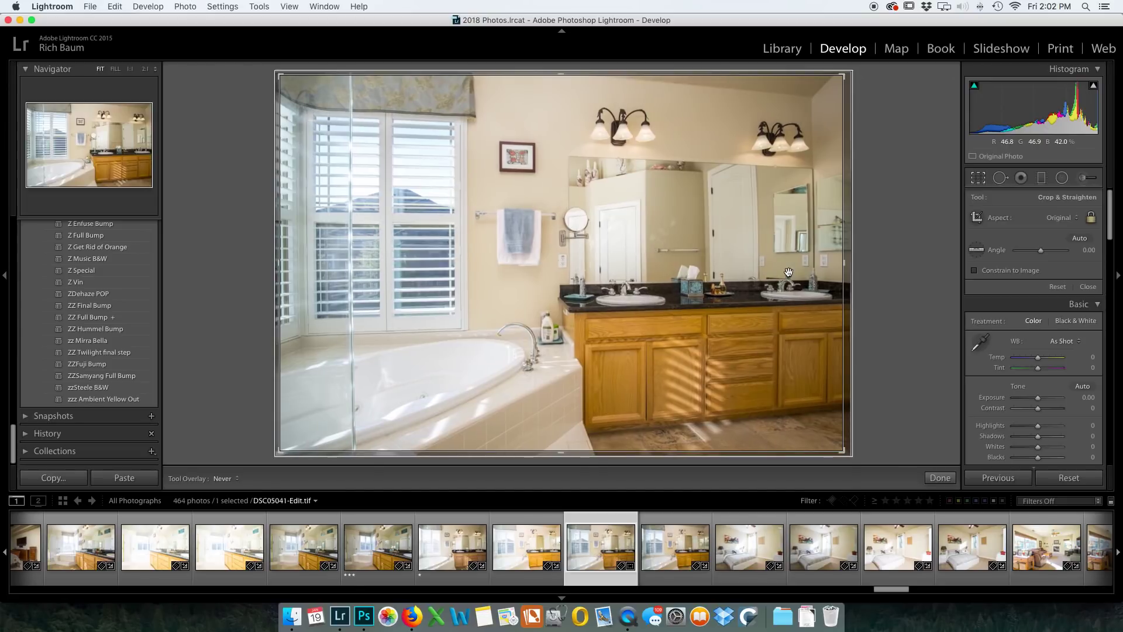
key(r)
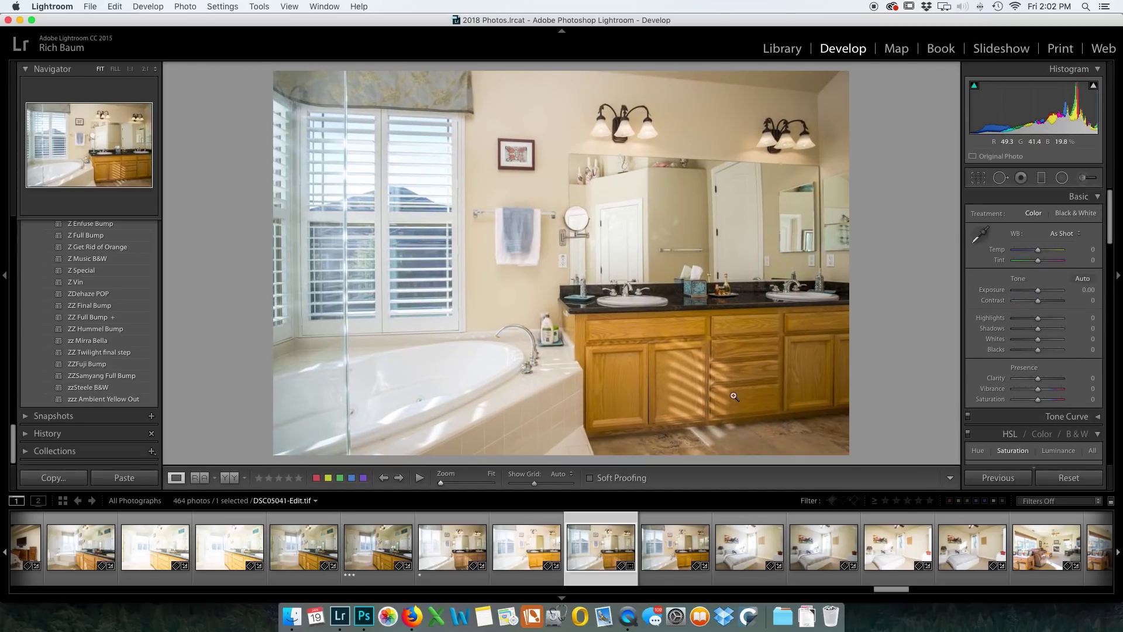
key(3)
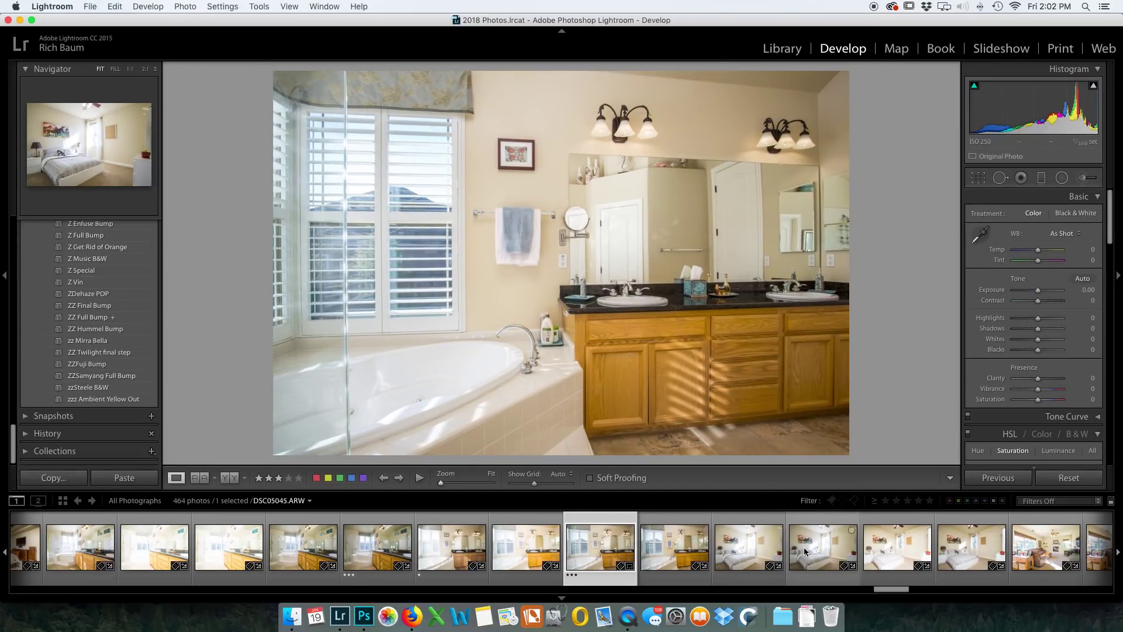
- Rate both bedroom brackets one star, setting one to Exposure −0.15 and Shadows +43
click(954, 552)
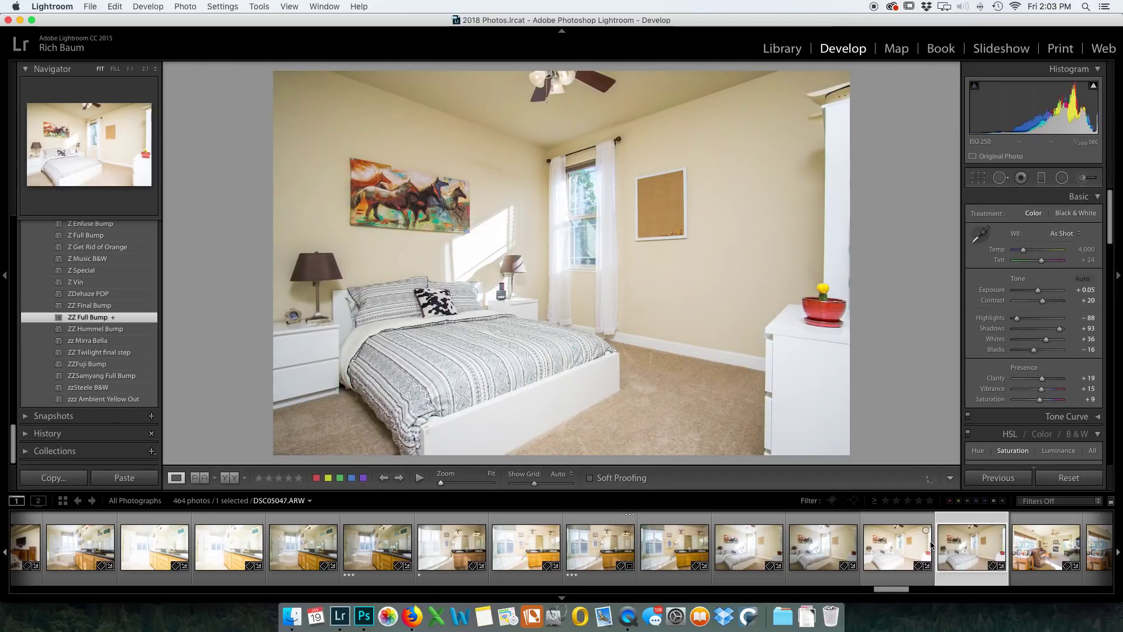
key(1)
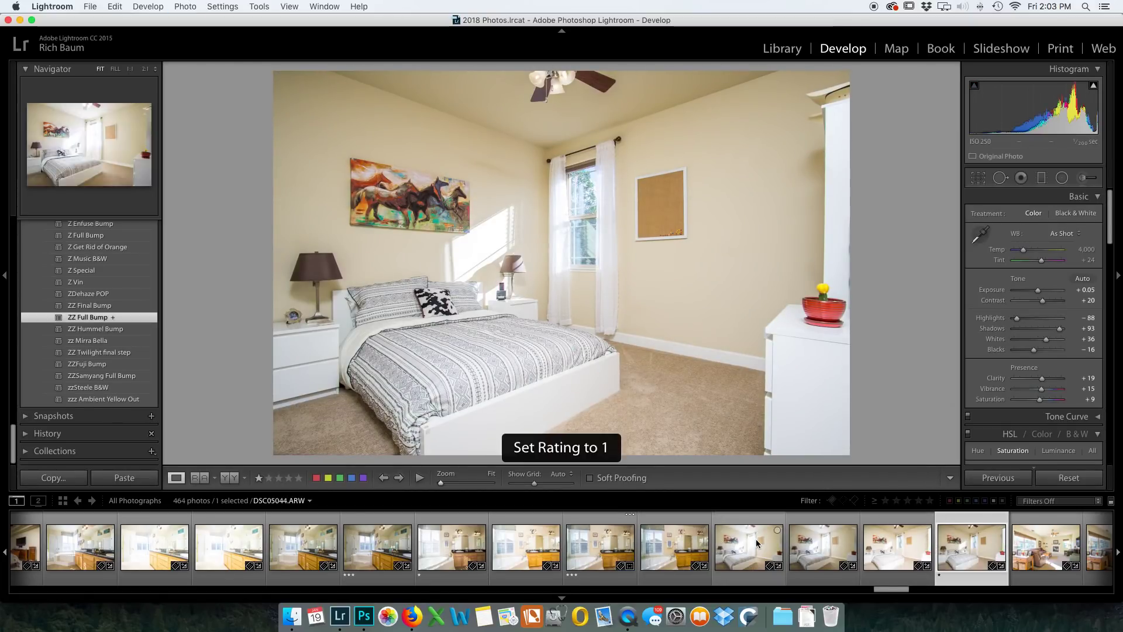
click(757, 542)
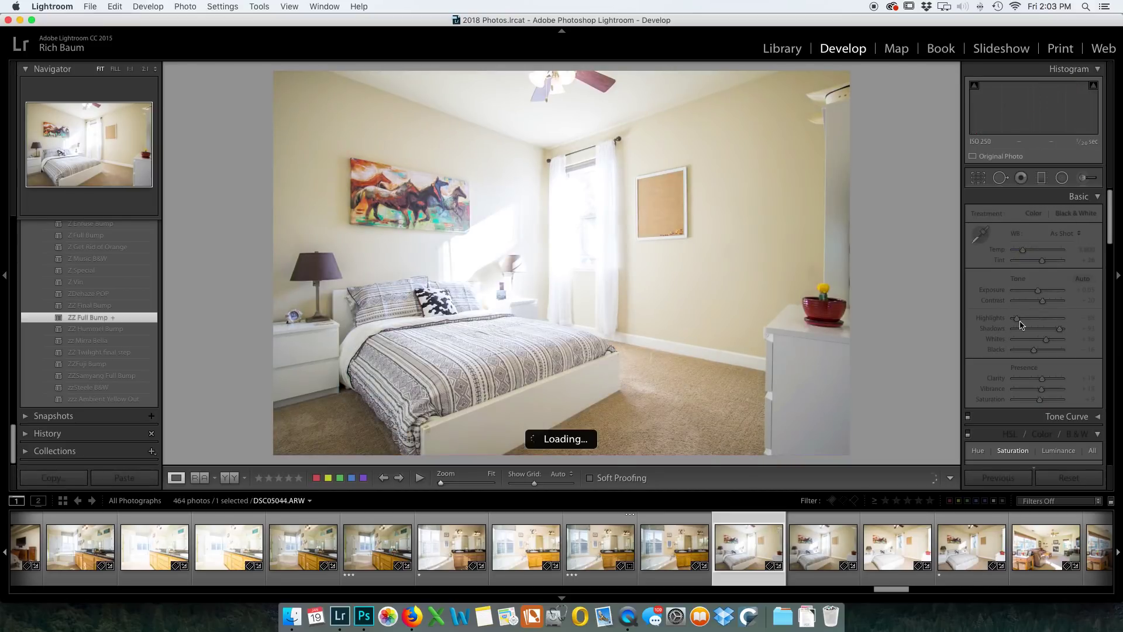
drag(1037, 292, 1035, 292)
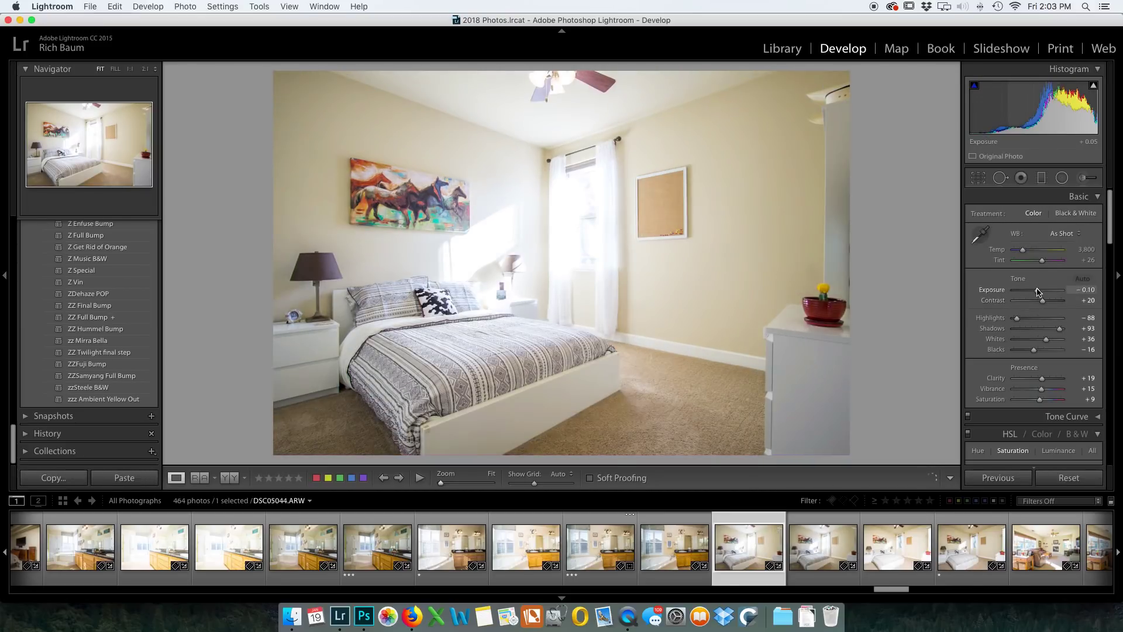
drag(1059, 328, 1048, 332)
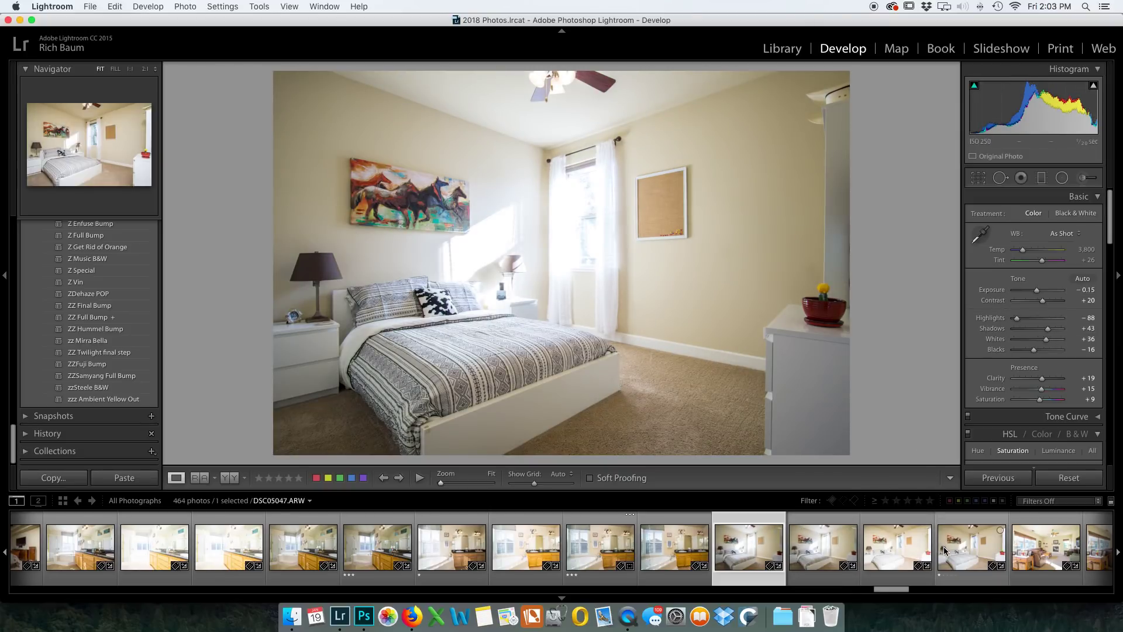
key(1)
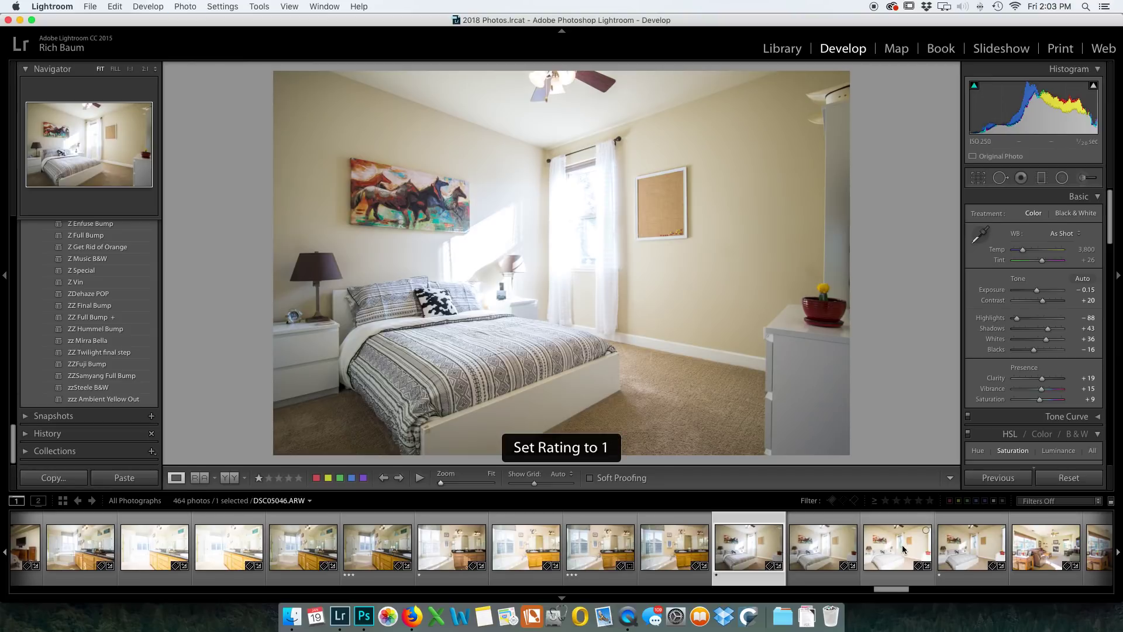
- Open bedroom brackets DSC05044 and DSC05047 in Photoshop as layers of one document
super+click(957, 550)
right_click(683, 275)
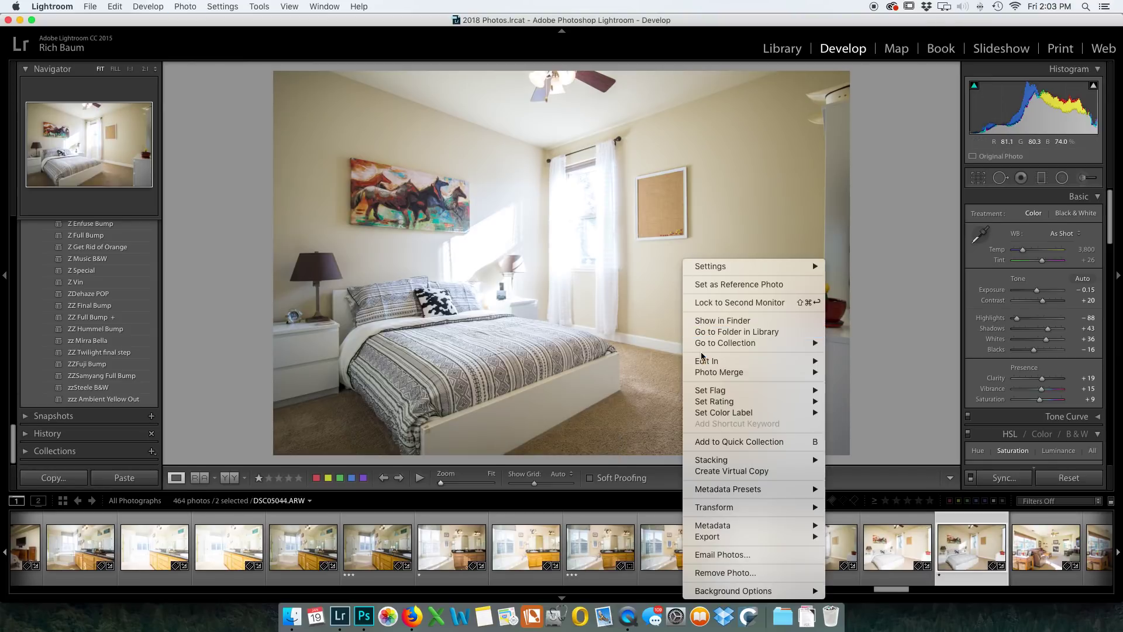
mouse_move(705, 361)
click(909, 502)
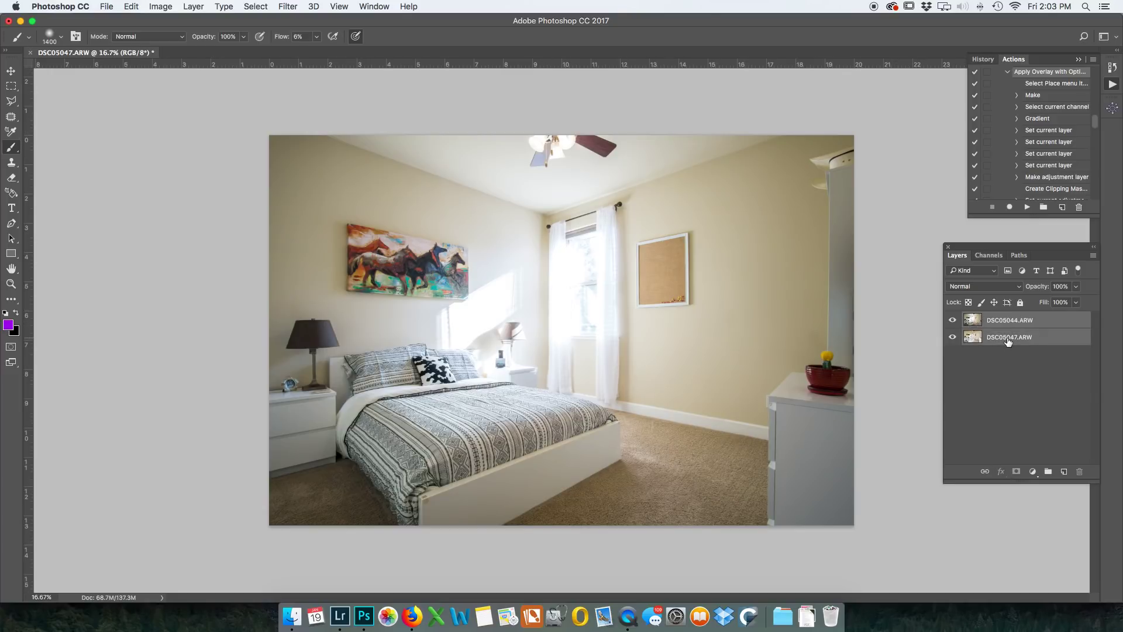
- Auto-align the two bedroom layers and give DSC05044 a hide-all black mask
click(711, 179)
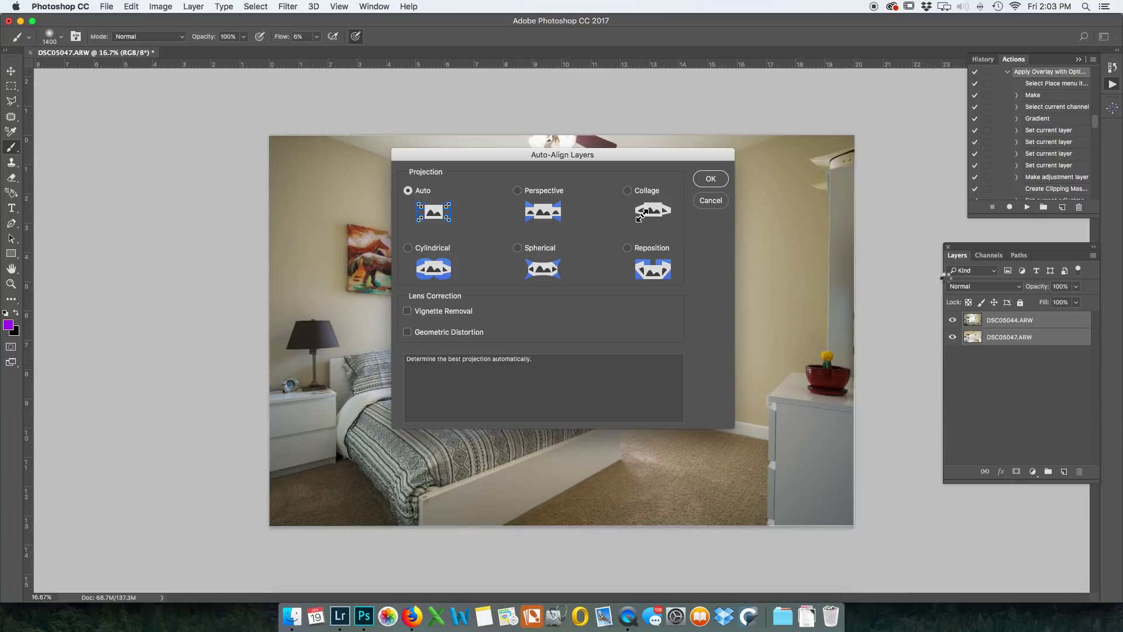
click(1010, 323)
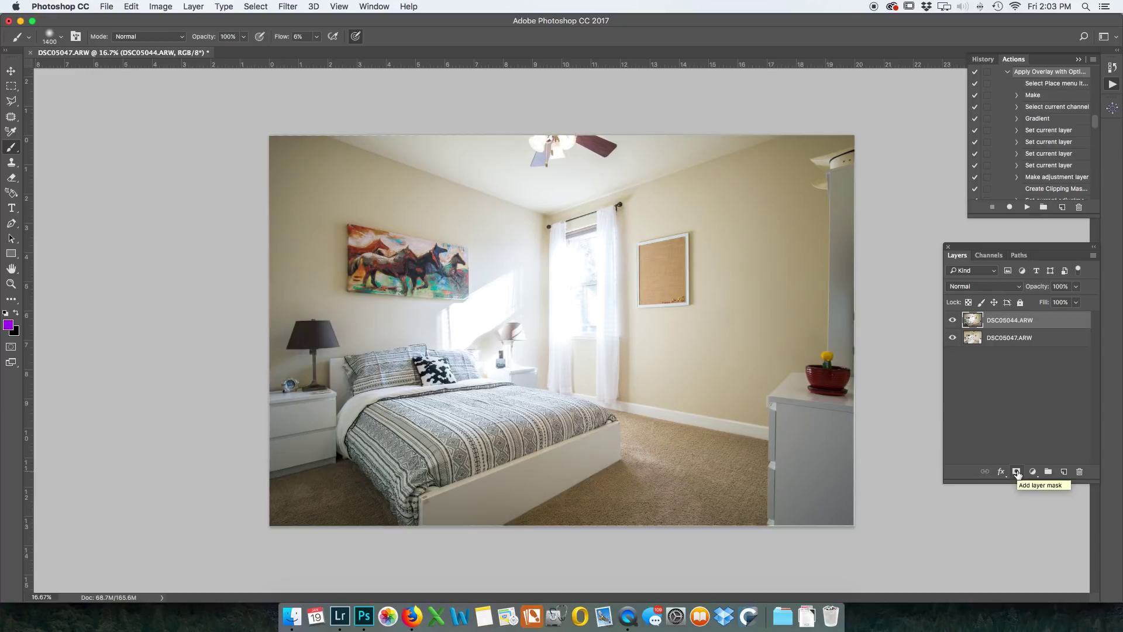
alt+click(1017, 471)
key(d)
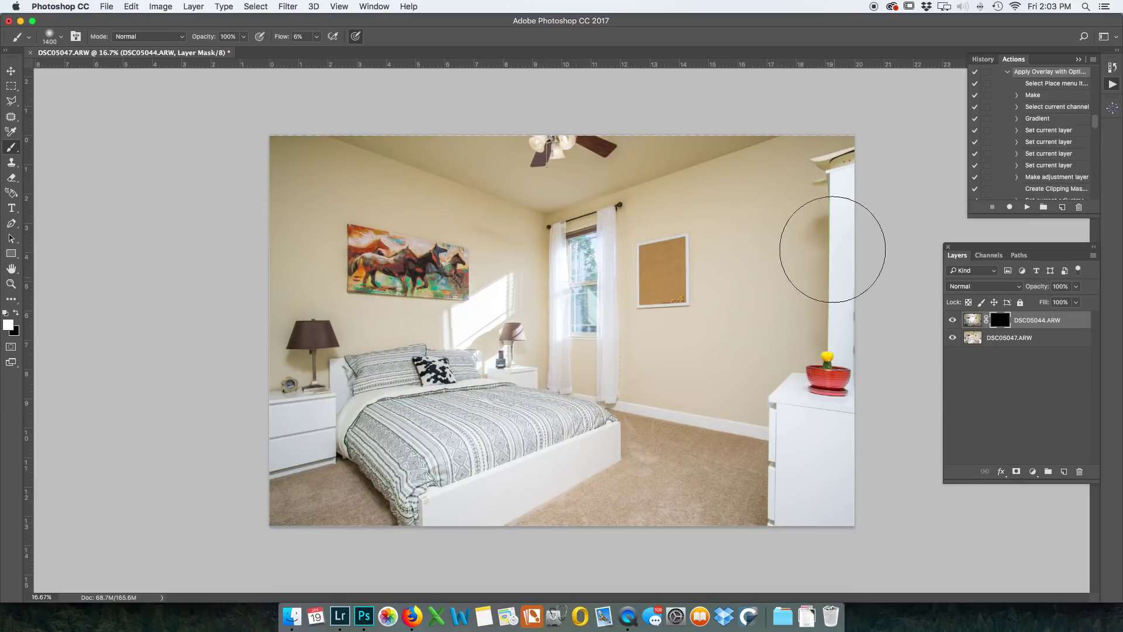
- Paint white on the mask to reveal DSC05044 over wardrobe, dresser, walls, footboard and carpet
mouse_move(814, 97)
mouse_down()
mouse_move(827, 188)
mouse_move(797, 178)
mouse_move(778, 471)
mouse_move(809, 398)
mouse_move(802, 360)
mouse_up()
mouse_move(816, 279)
mouse_down()
mouse_move(798, 205)
mouse_move(814, 137)
mouse_move(654, 135)
mouse_move(683, 176)
mouse_move(511, 203)
mouse_move(376, 190)
mouse_move(489, 200)
mouse_up()
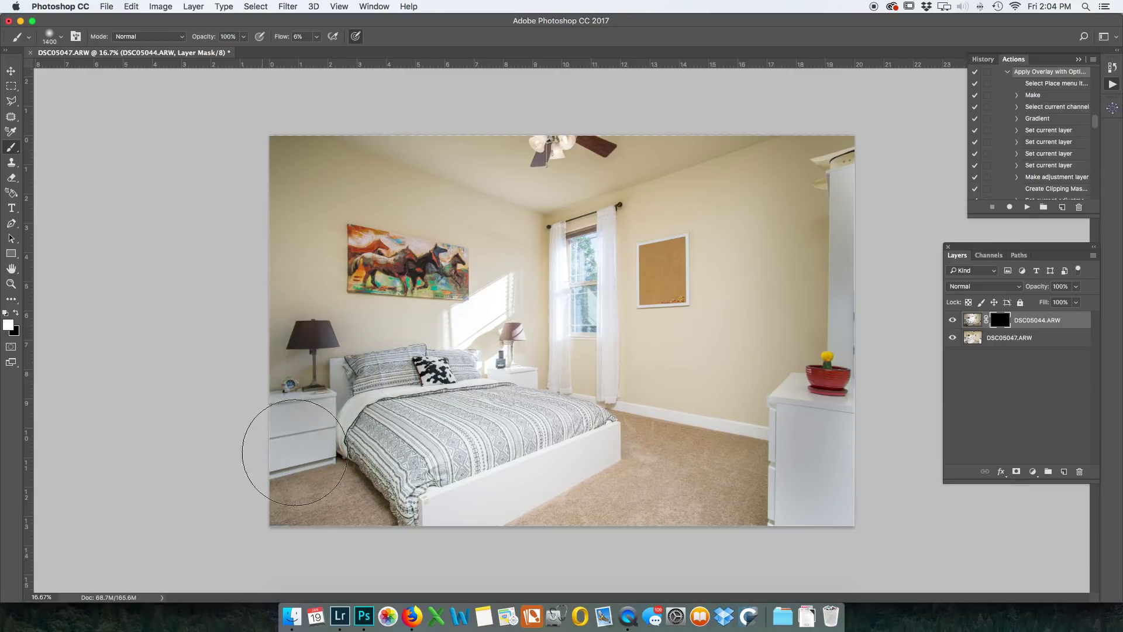
mouse_move(479, 535)
mouse_down()
mouse_move(627, 451)
mouse_move(476, 451)
mouse_move(640, 451)
mouse_up()
mouse_move(663, 226)
mouse_down()
mouse_move(684, 426)
mouse_move(747, 493)
mouse_move(697, 541)
mouse_up()
mouse_move(840, 201)
mouse_down()
mouse_move(853, 231)
mouse_move(857, 174)
mouse_move(851, 391)
mouse_move(855, 365)
mouse_move(802, 425)
mouse_move(824, 450)
mouse_up()
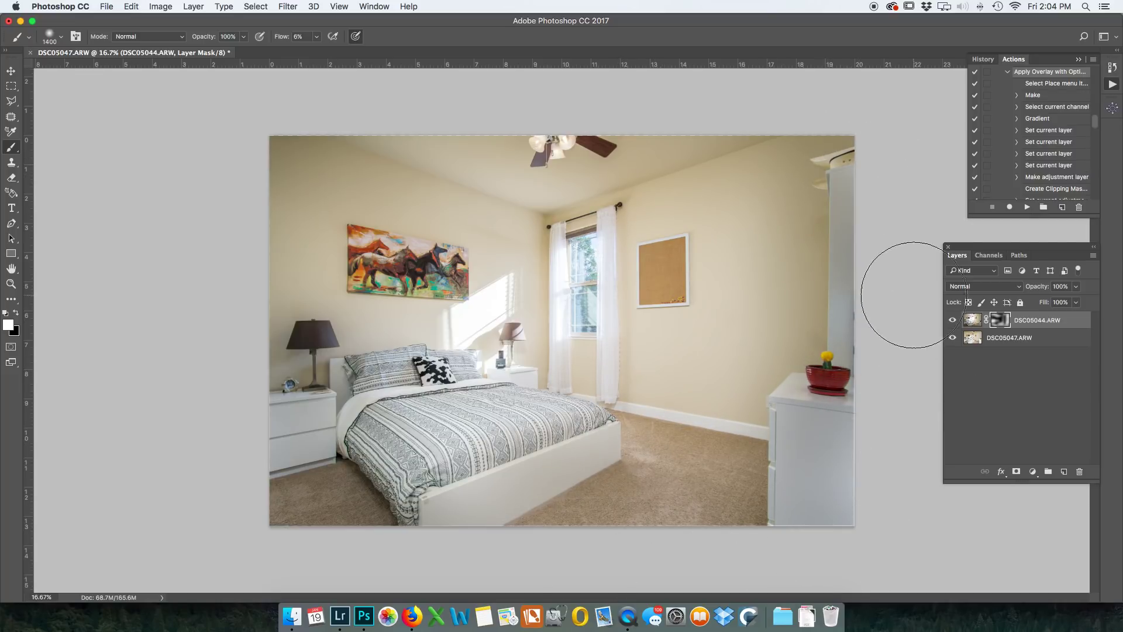
- Set the layer to Luminosity, mask it off the top-right cabinet, and save DSC05044-Edit.tif
click(1018, 290)
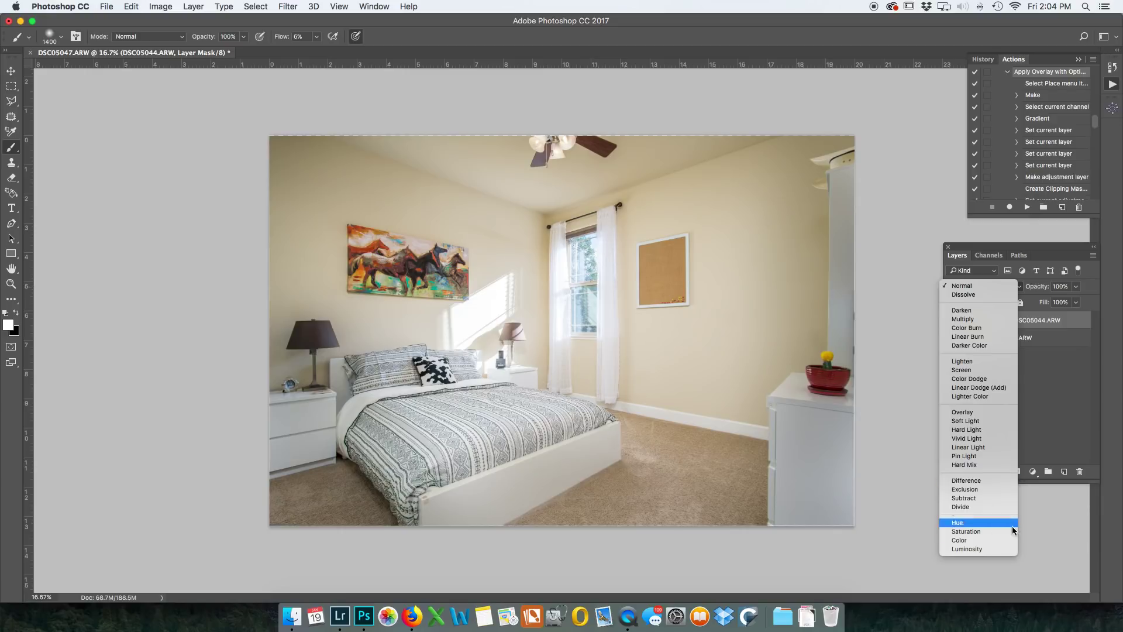
click(971, 549)
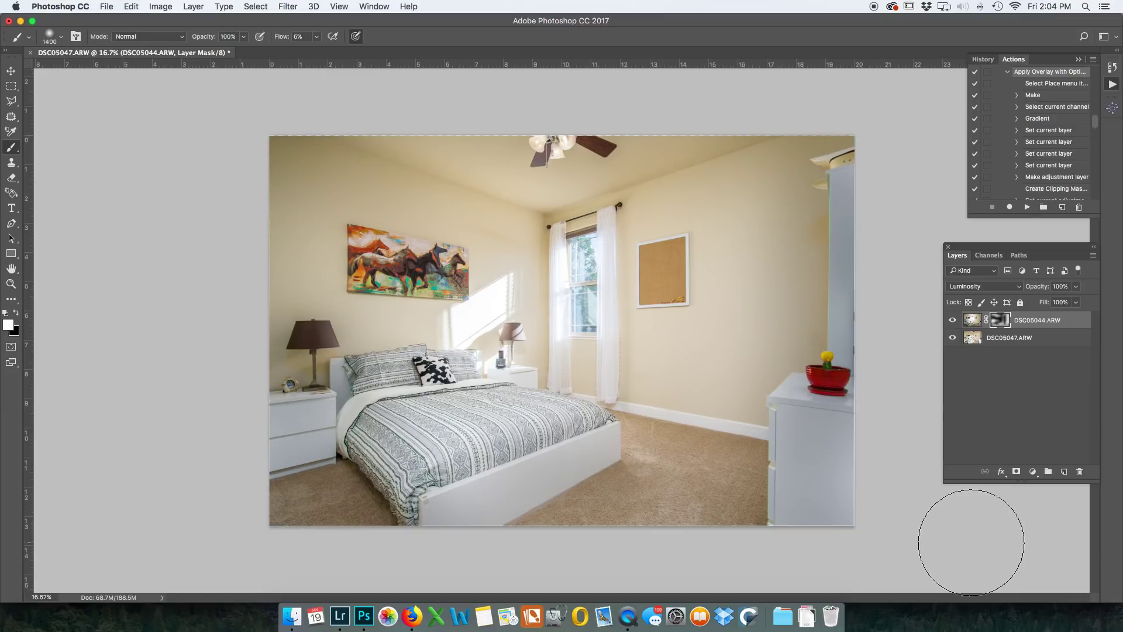
key(x)
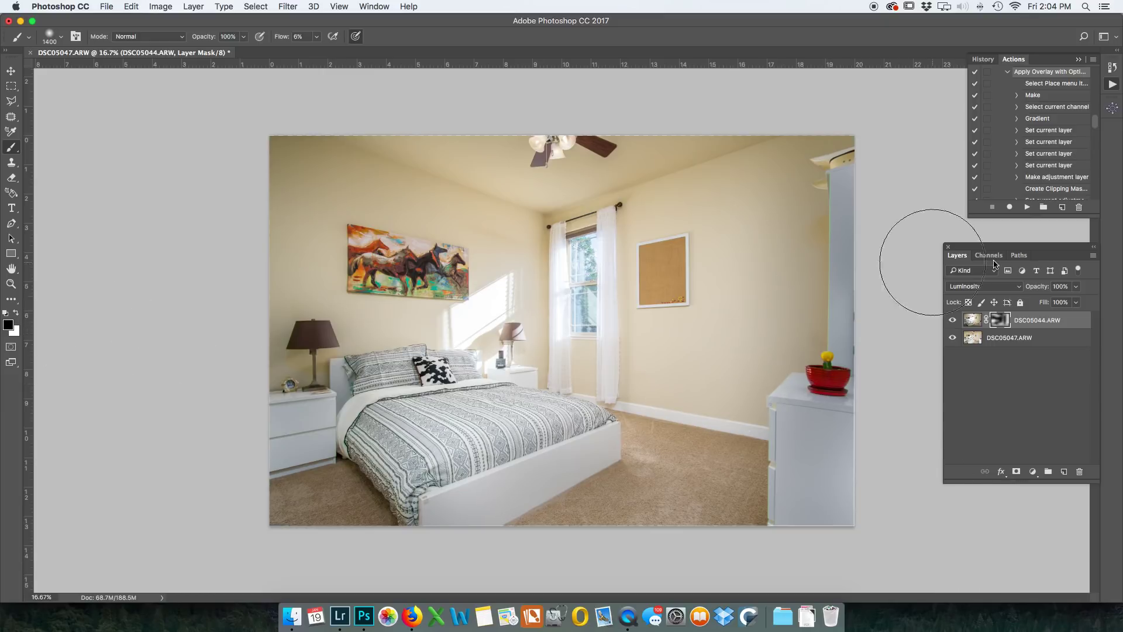
mouse_move(877, 142)
mouse_down()
mouse_move(831, 147)
mouse_move(845, 313)
mouse_move(854, 153)
mouse_move(872, 410)
mouse_move(860, 303)
mouse_move(840, 382)
mouse_move(846, 557)
mouse_move(847, 459)
mouse_move(815, 388)
mouse_move(806, 558)
mouse_move(830, 254)
mouse_move(821, 157)
mouse_move(839, 393)
mouse_move(866, 387)
mouse_up()
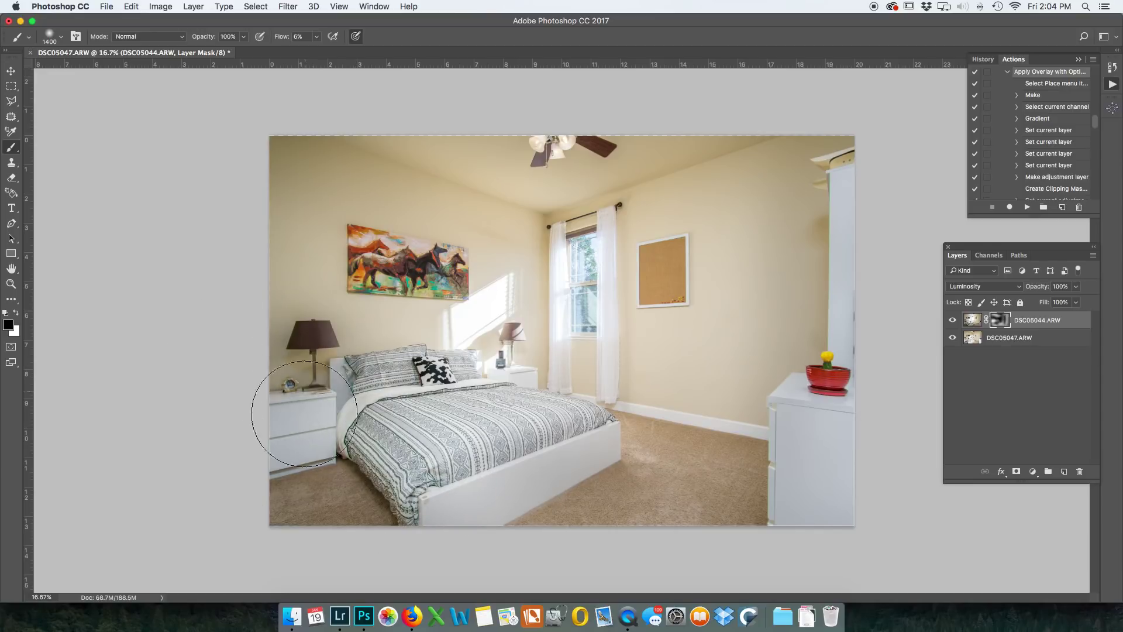
key(x)
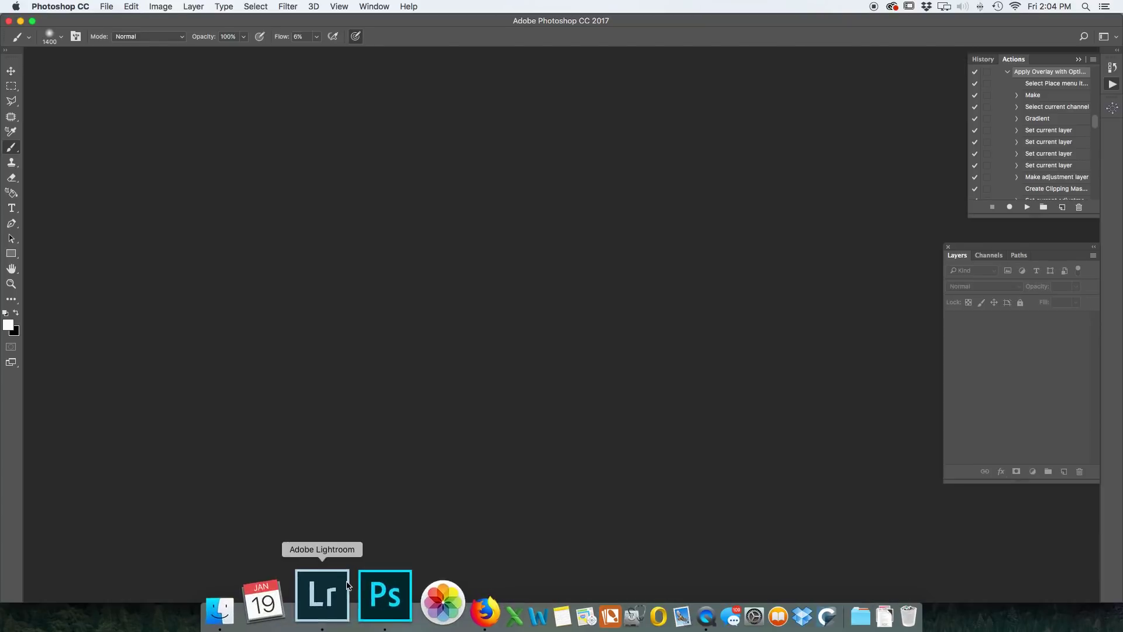
click(346, 585)
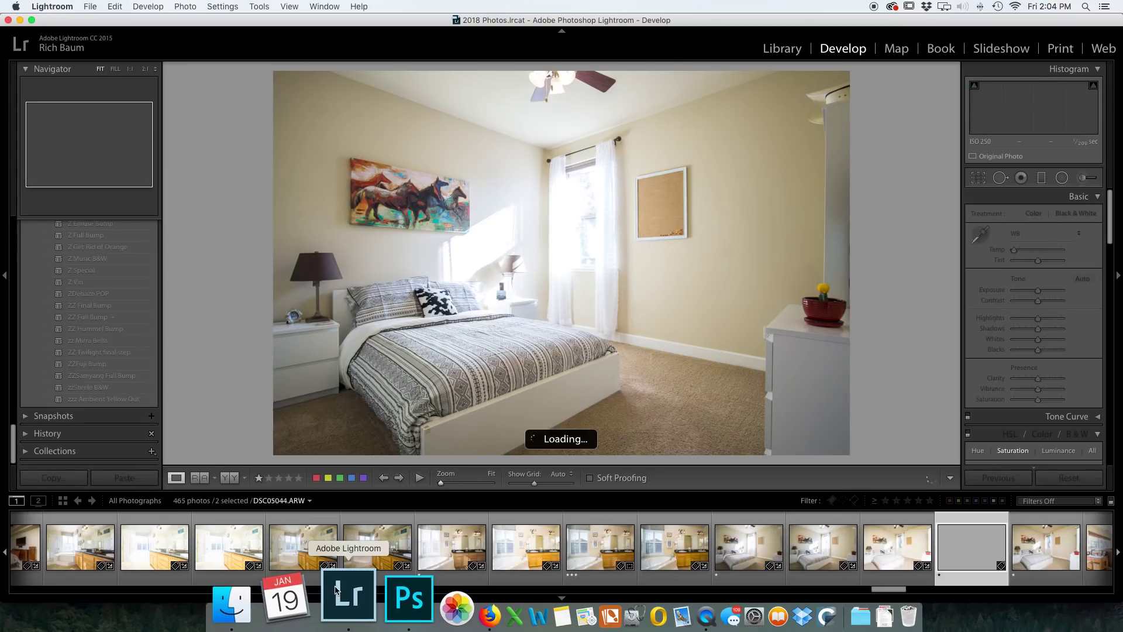
- Rate the blended bedroom -Edit TIFF three stars
click(568, 542)
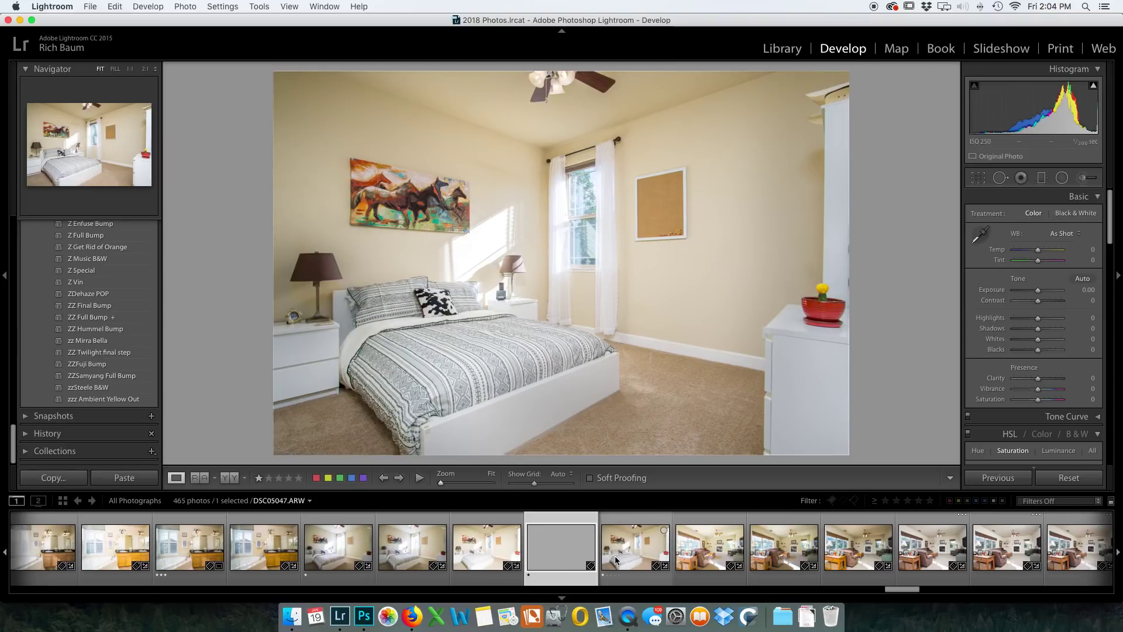
key(3)
scroll(816, 564, right, 4)
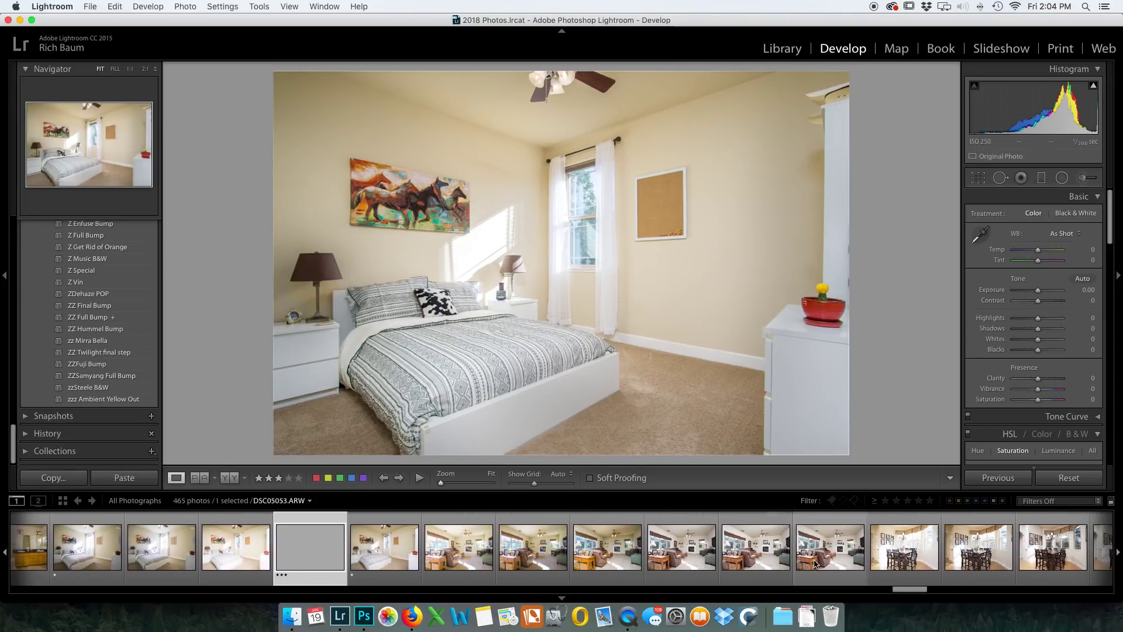
- Apply the zzz Ambient Yellow Out preset to a living-room bracket and rate it one star
click(821, 557)
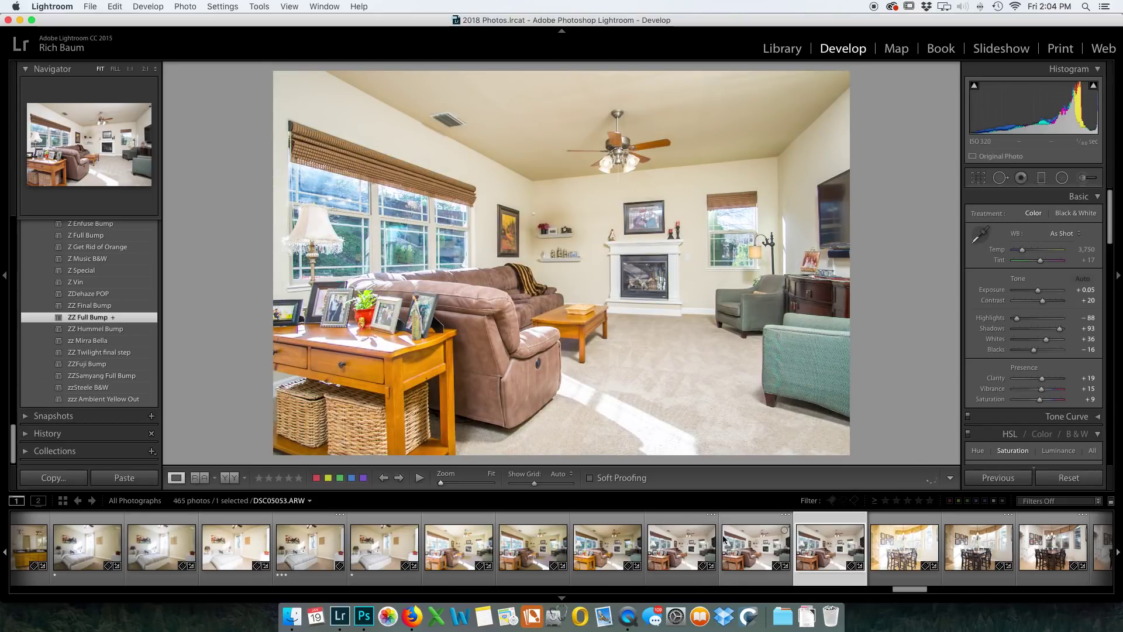
click(453, 550)
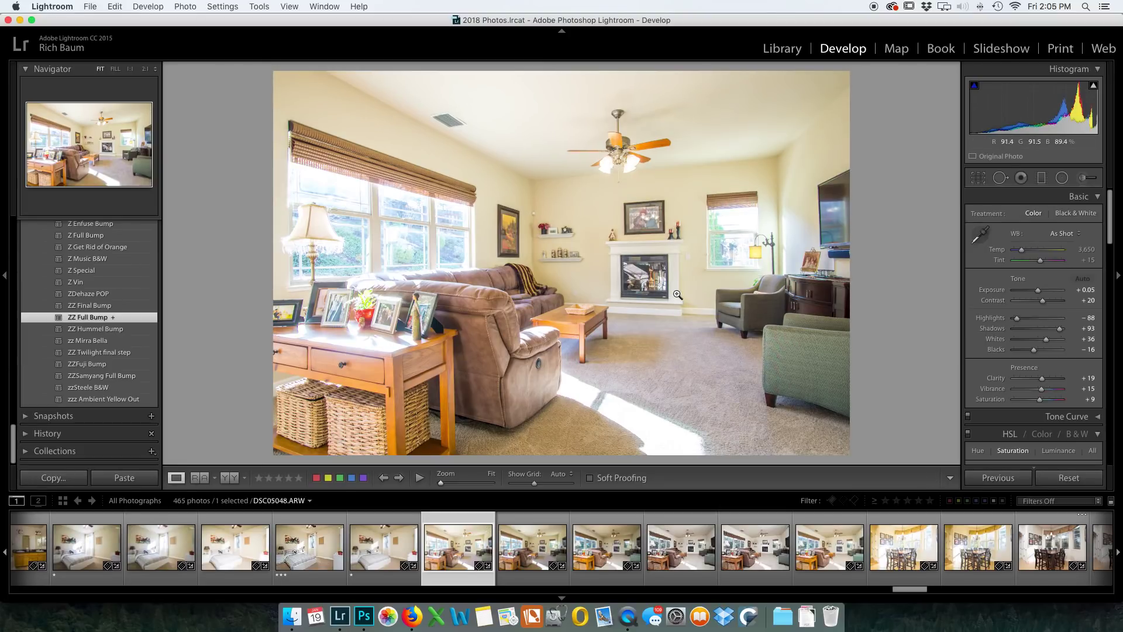
click(107, 399)
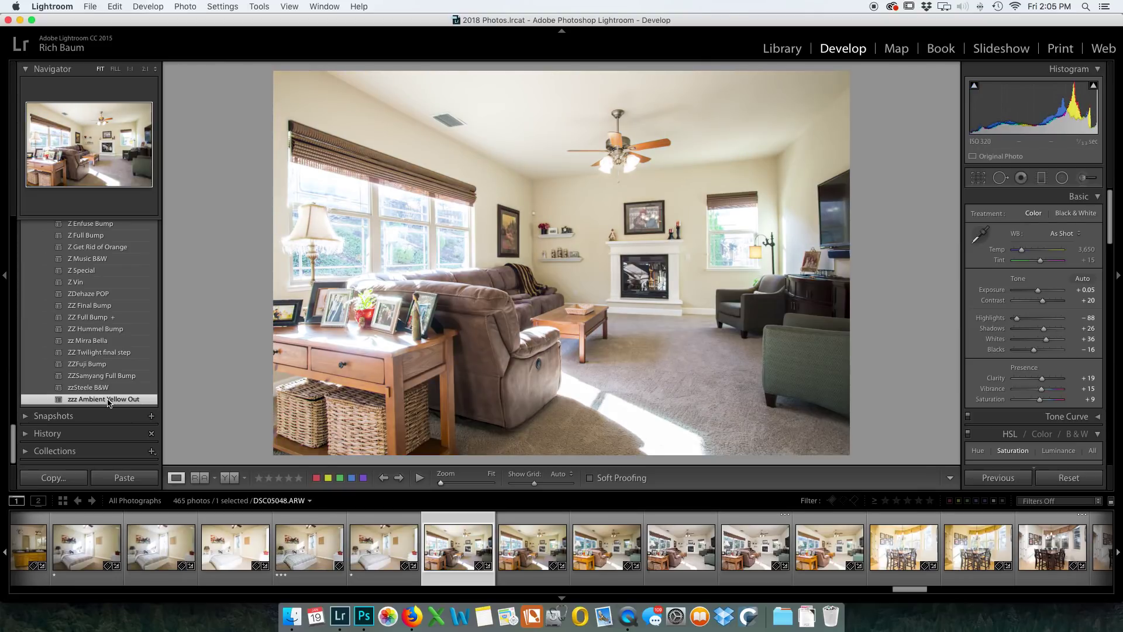
key(1)
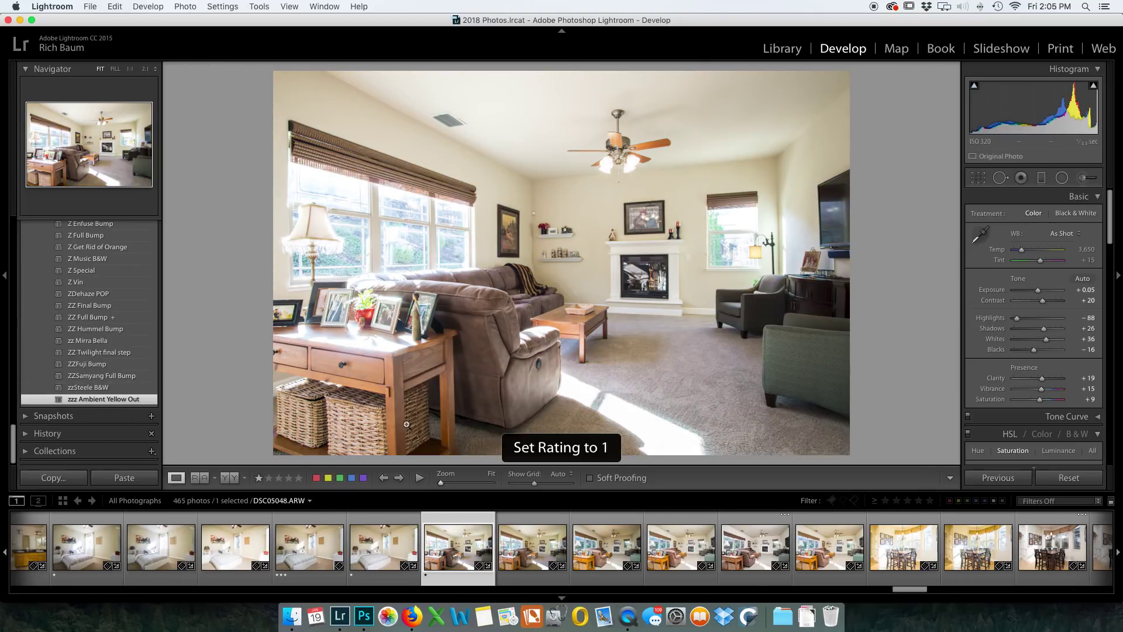
click(843, 552)
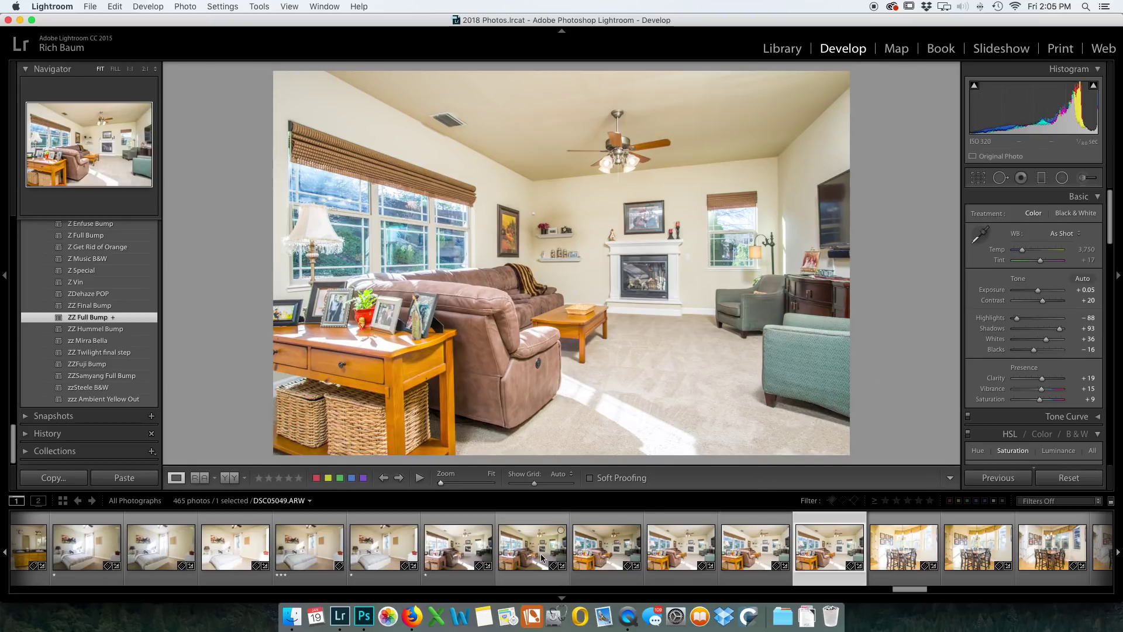
- Send DSC05048 and DSC05053 to Photoshop as layers and select both for alignment
super+click(462, 553)
right_click(724, 230)
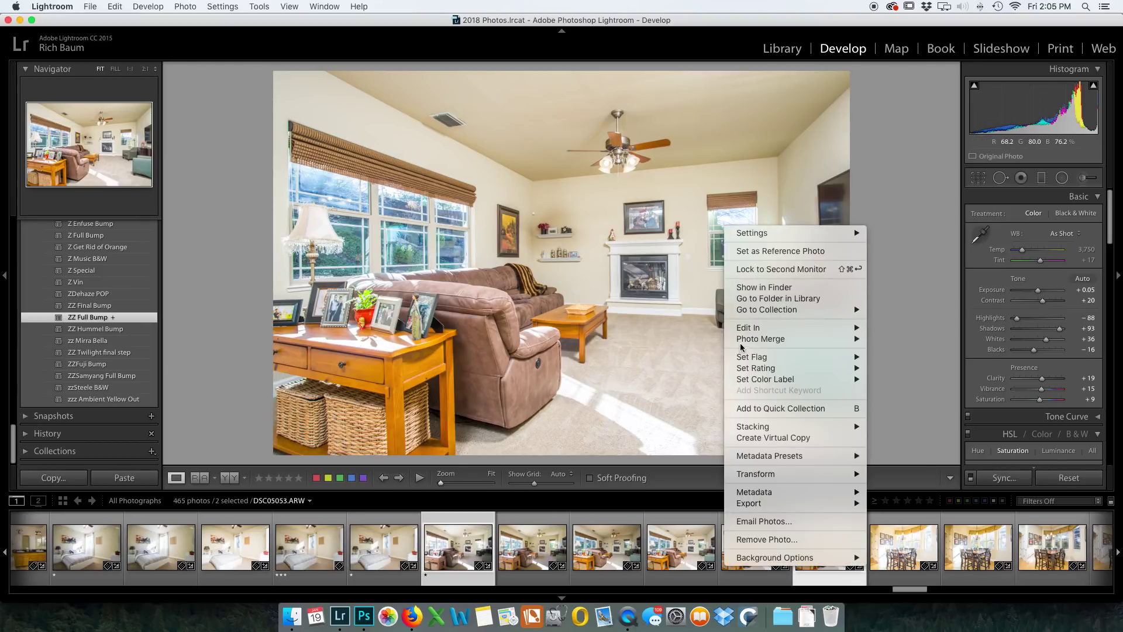
mouse_move(747, 330)
click(963, 475)
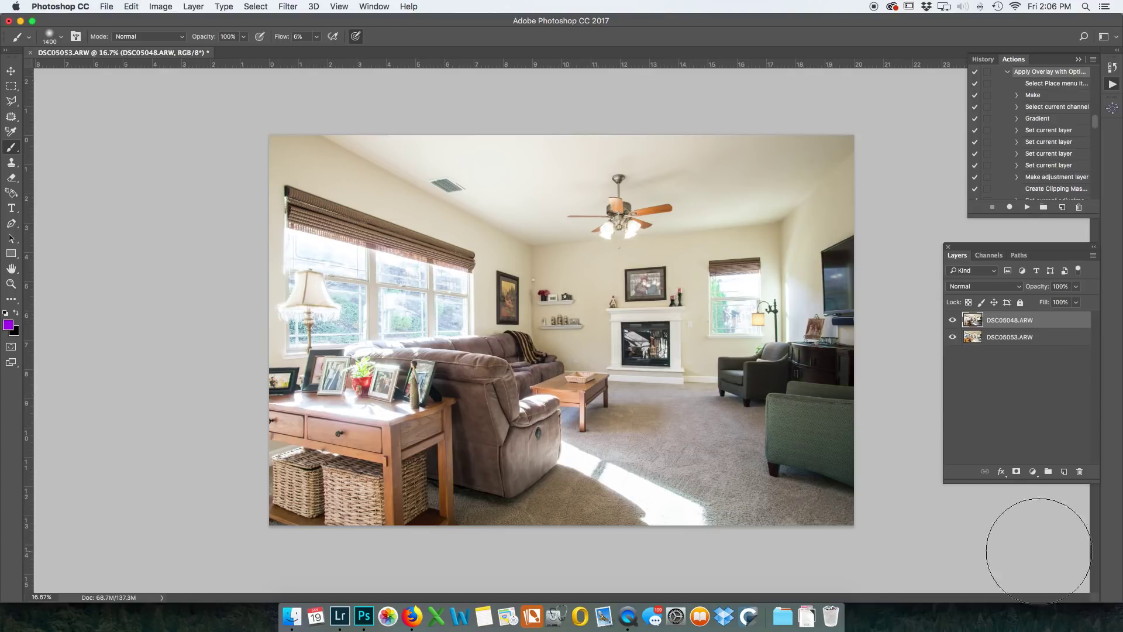
shift+click(1011, 335)
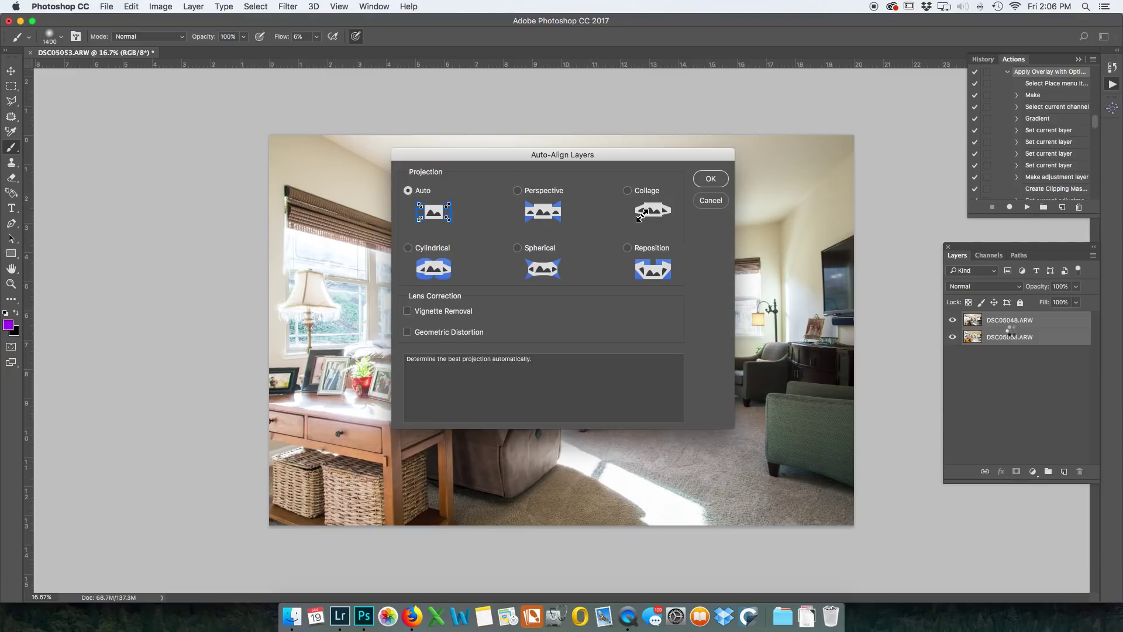
- Align the layers, black-mask DSC05048, and paint it back over the fireplace and right-side furniture
key(Return)
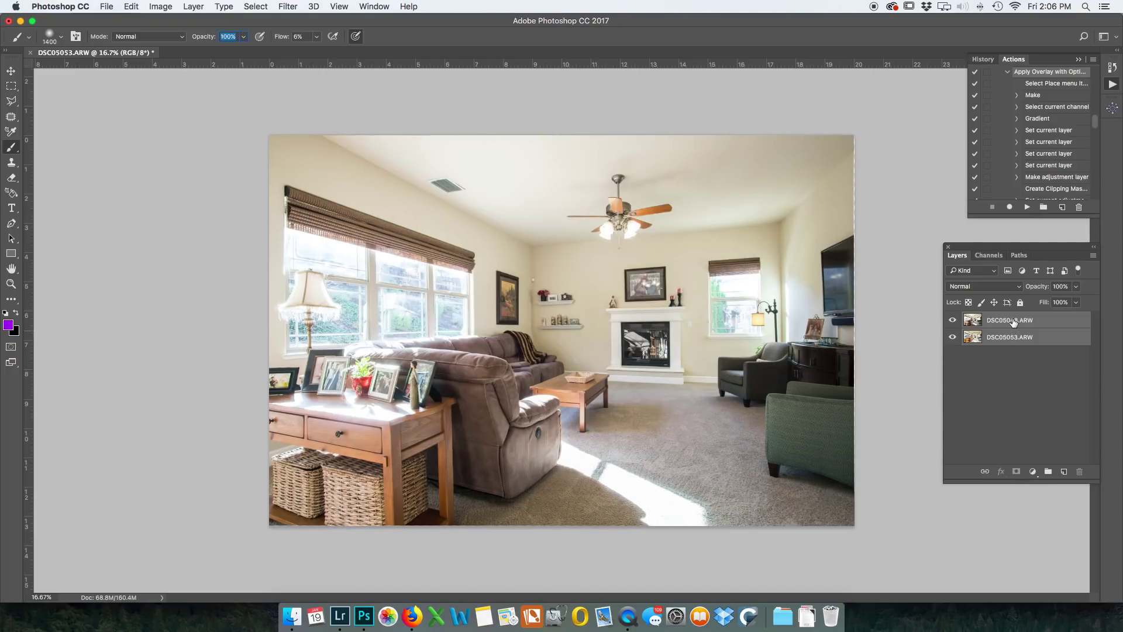
click(1013, 322)
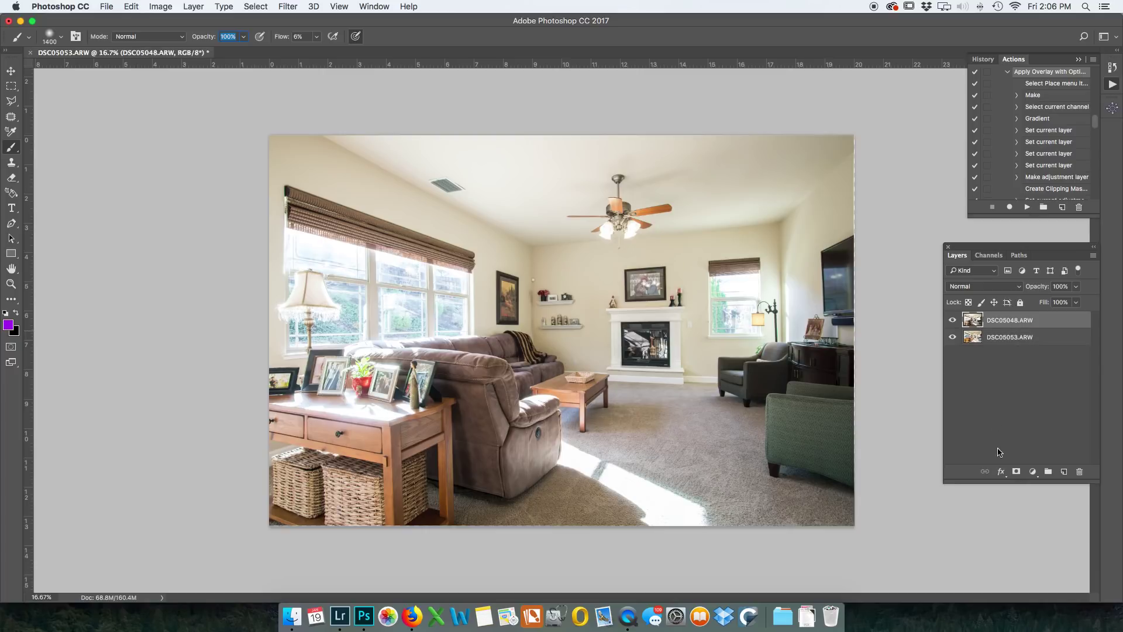
alt+click(1017, 471)
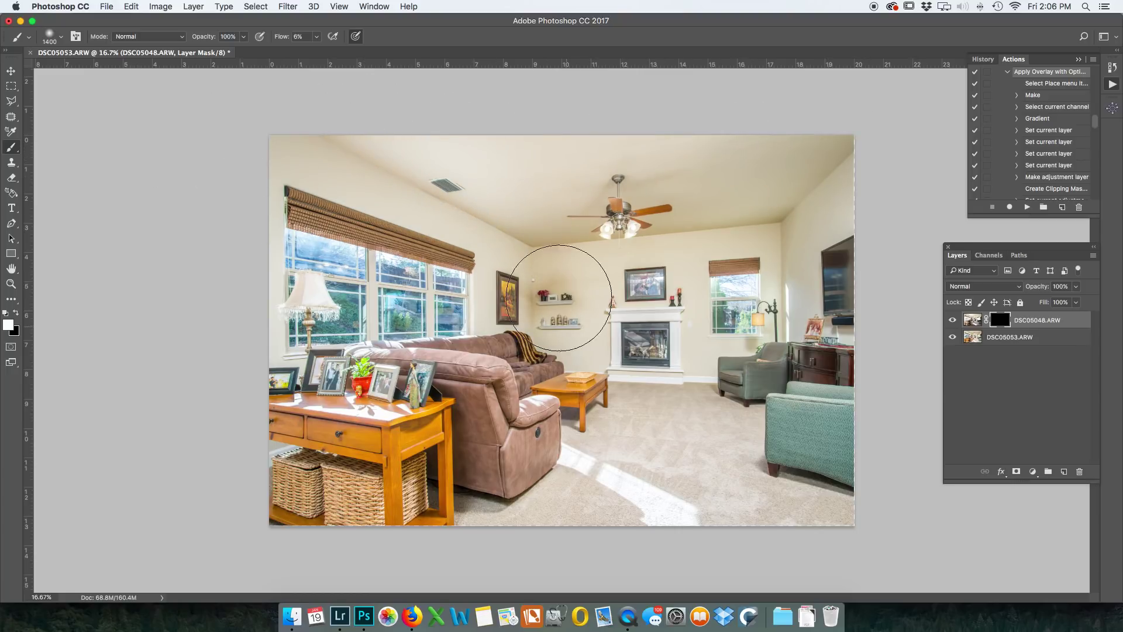
mouse_move(663, 298)
mouse_down()
mouse_move(640, 301)
mouse_move(656, 331)
mouse_move(636, 281)
mouse_up()
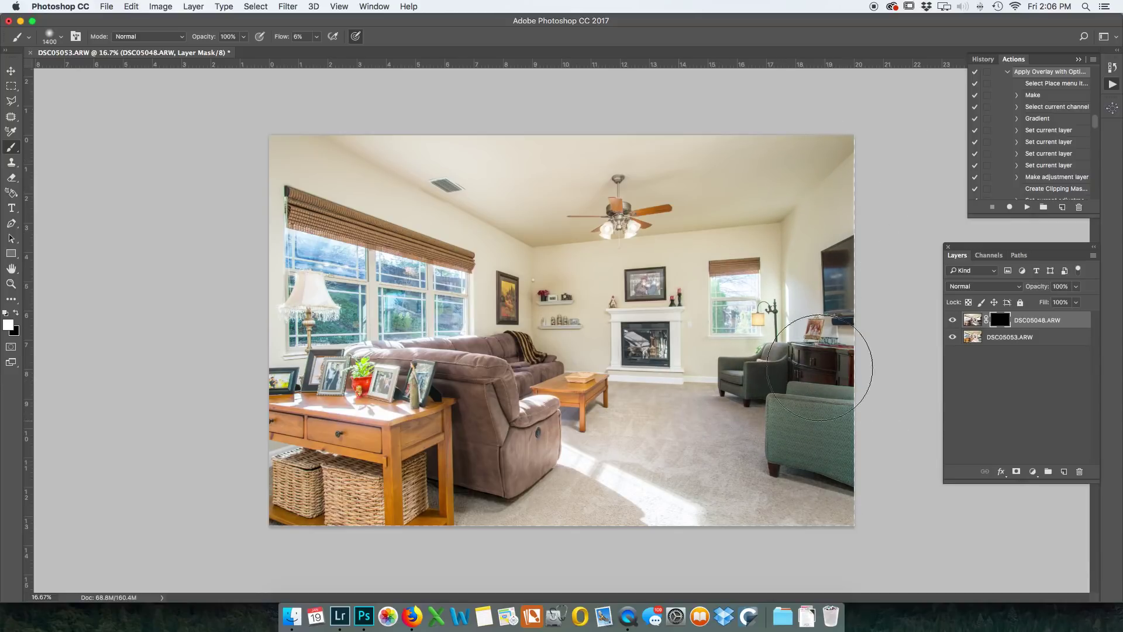
drag(702, 357, 725, 363)
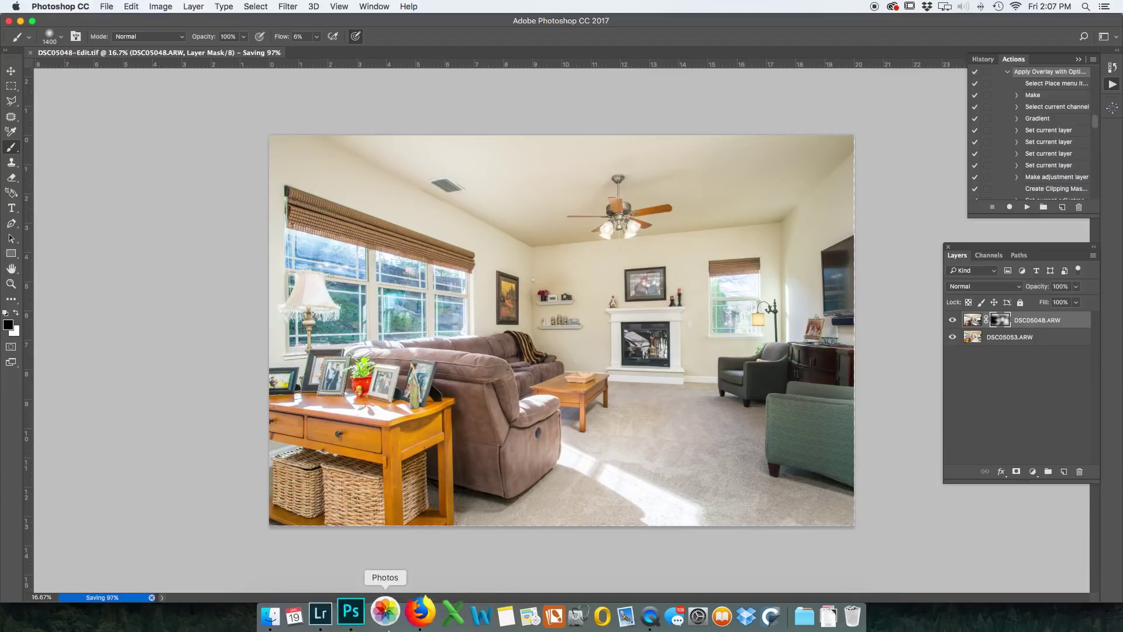
- Back in Lightroom, rate the living-room blend 3 stars and browse the filmstrip
click(340, 614)
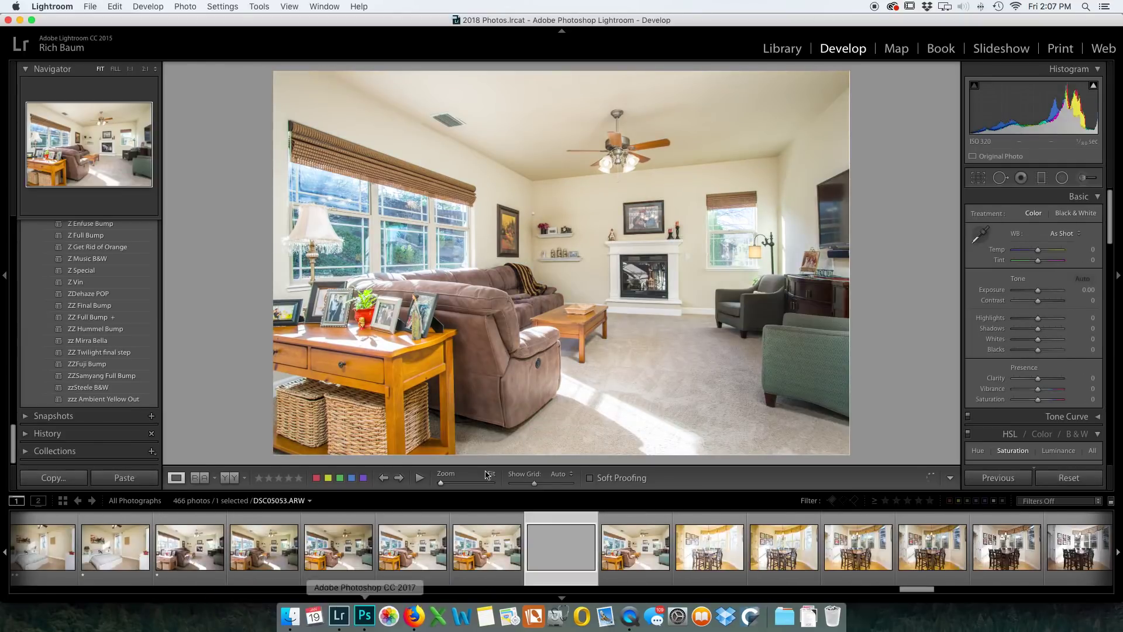
key(3)
scroll(848, 552, right, 5)
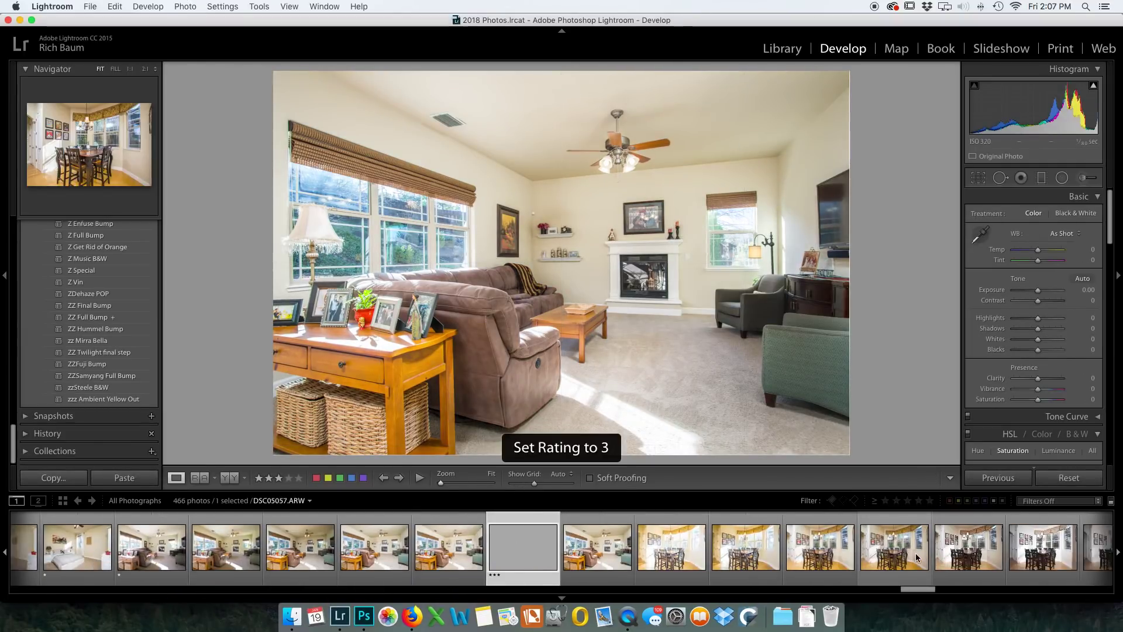
scroll(913, 553, right, 4)
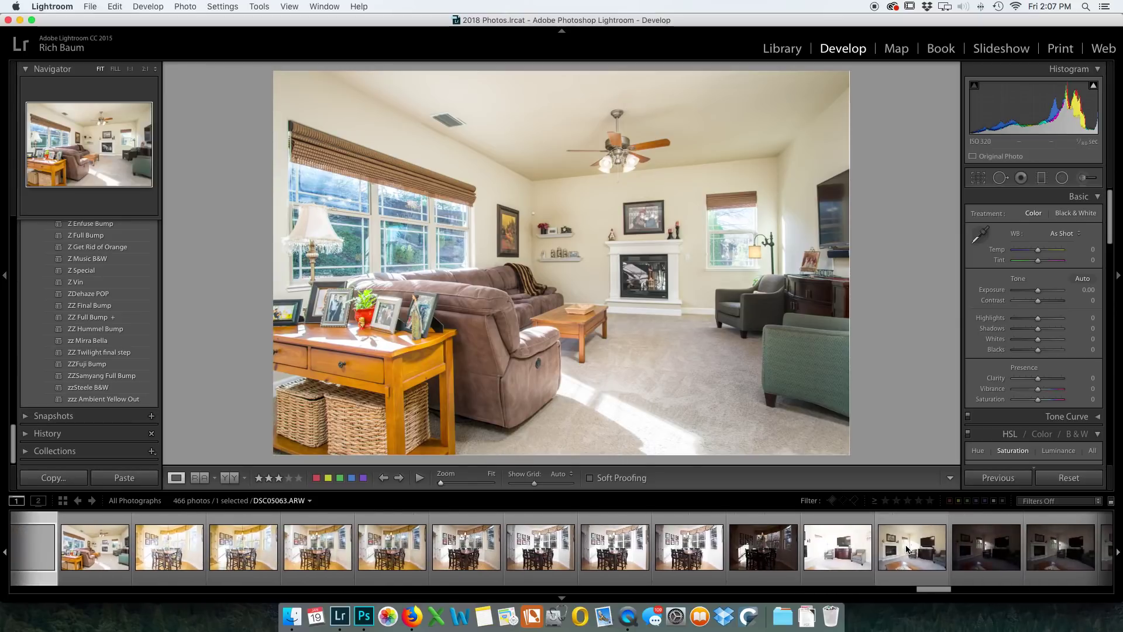
scroll(906, 548, right, 7)
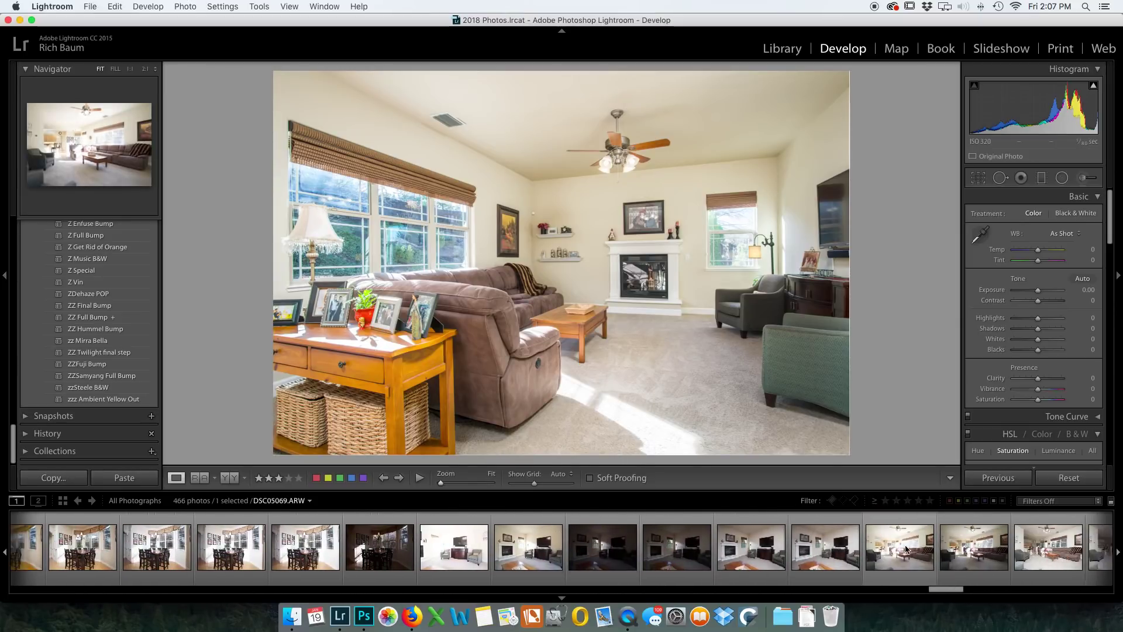
scroll(905, 548, down, 2)
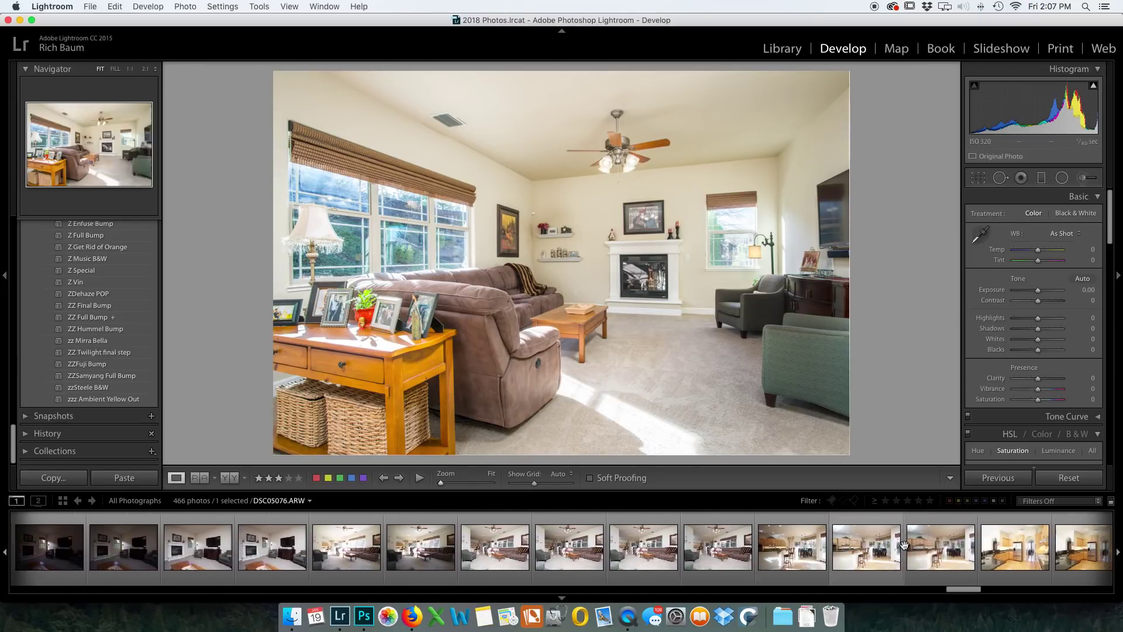
- Compare the sofa-room brackets and apply the zzz Ambient Yellow Out preset to DSC05069
click(682, 555)
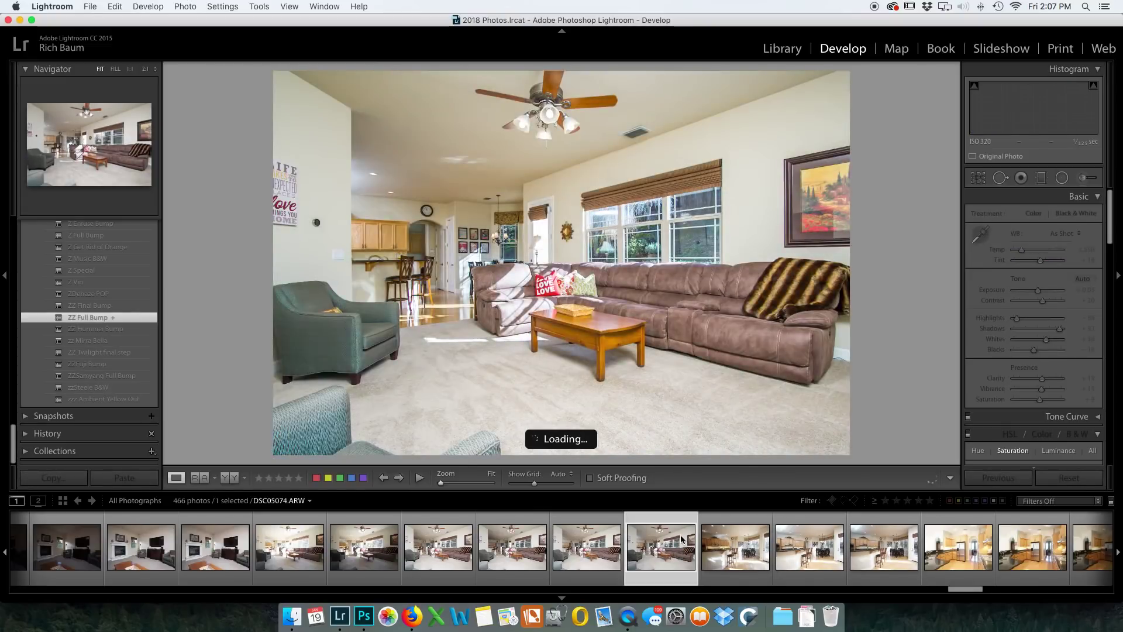
click(279, 555)
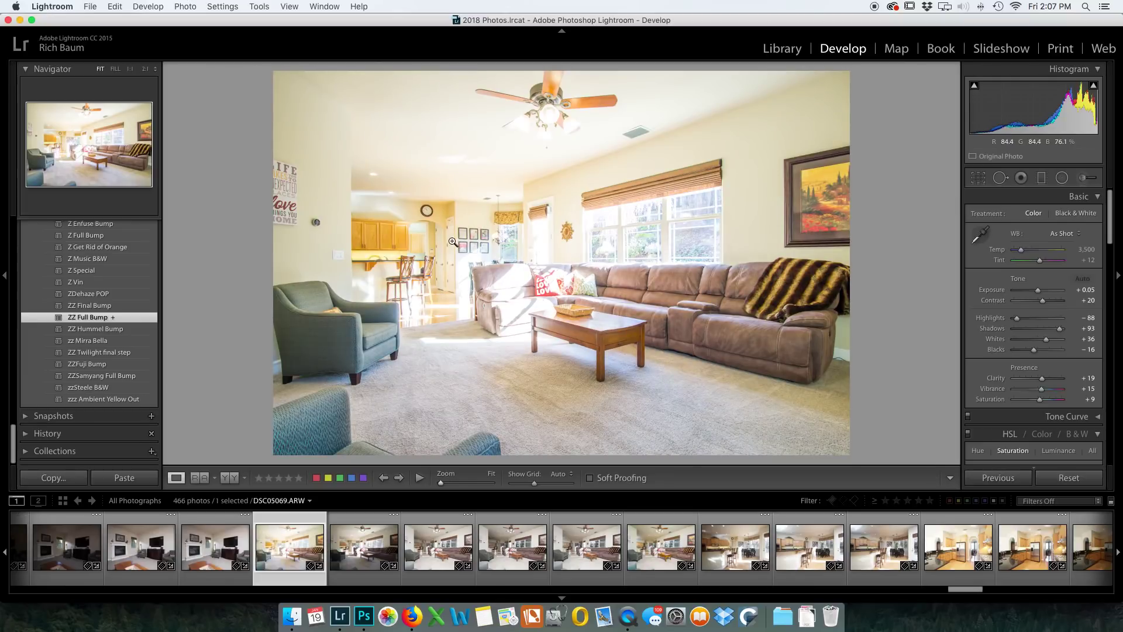
click(374, 541)
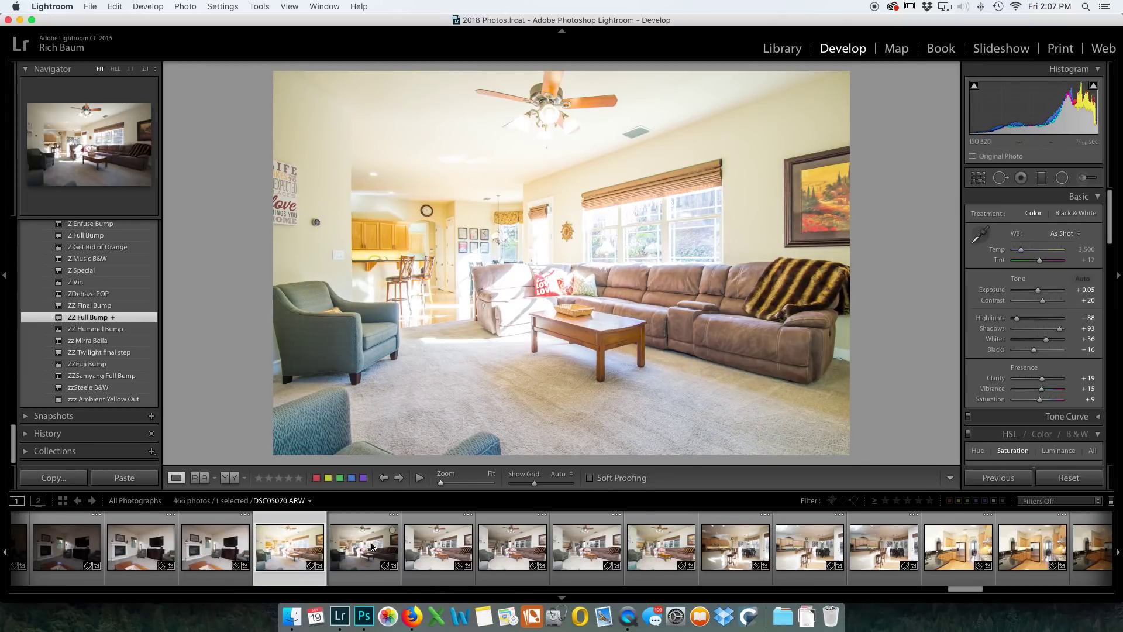
click(372, 546)
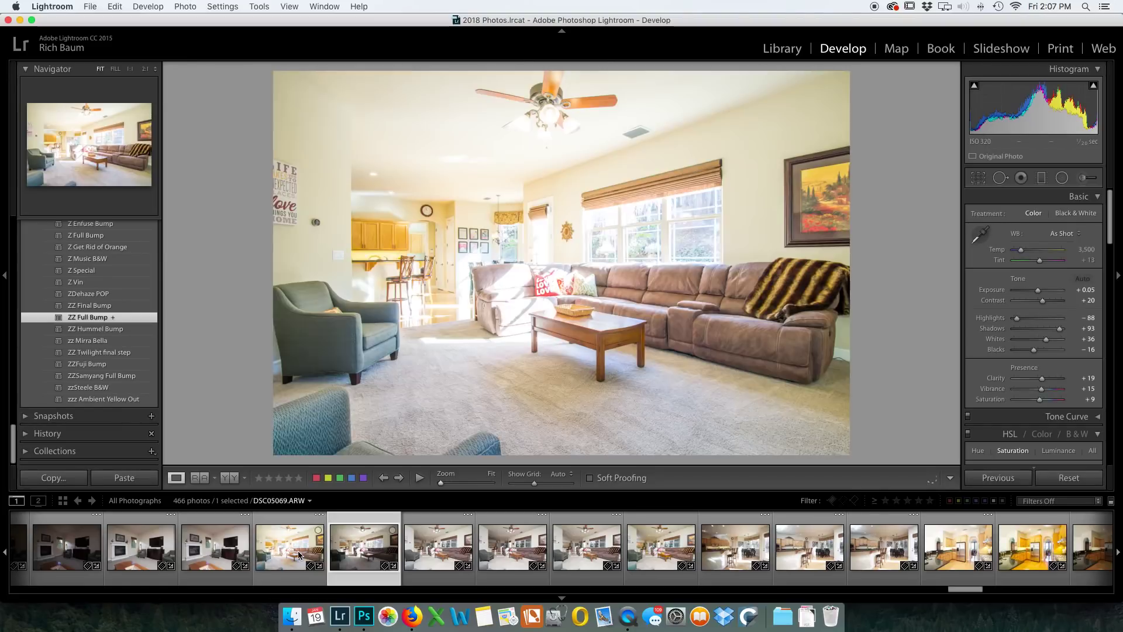
click(298, 555)
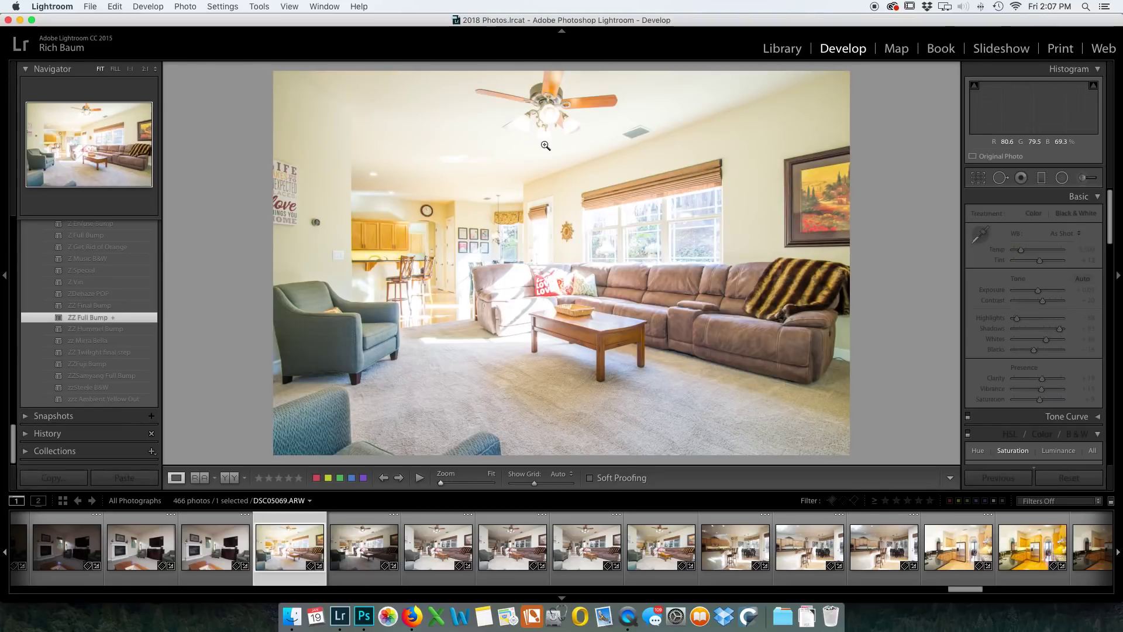
click(127, 401)
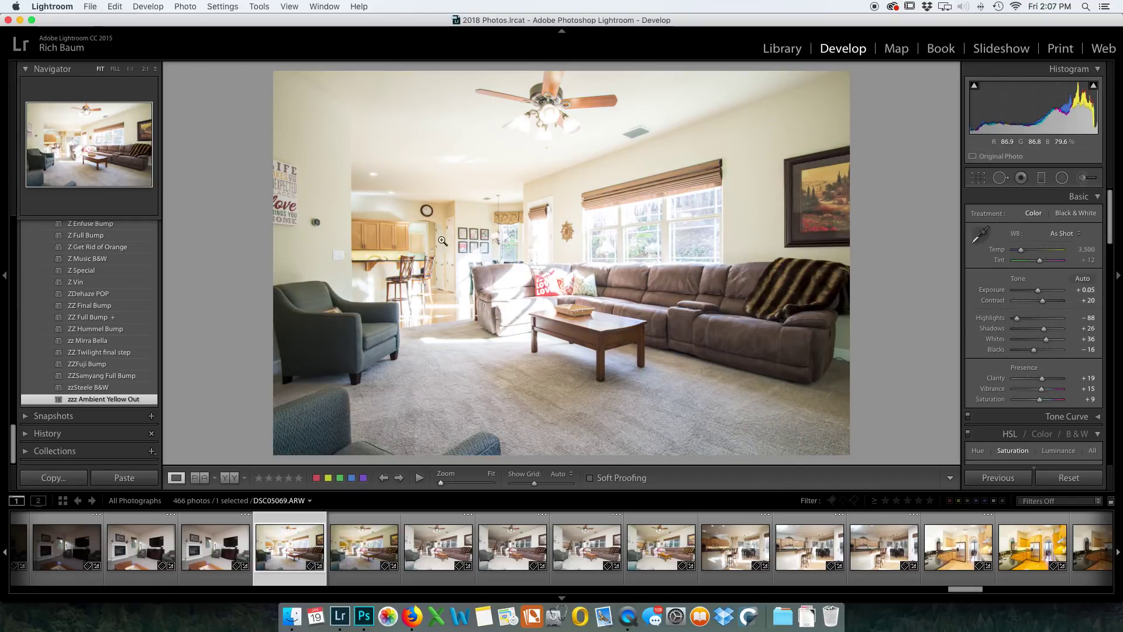
- Set DSC05069's exposure to −0.55 and rate it one star
drag(1039, 291, 1036, 293)
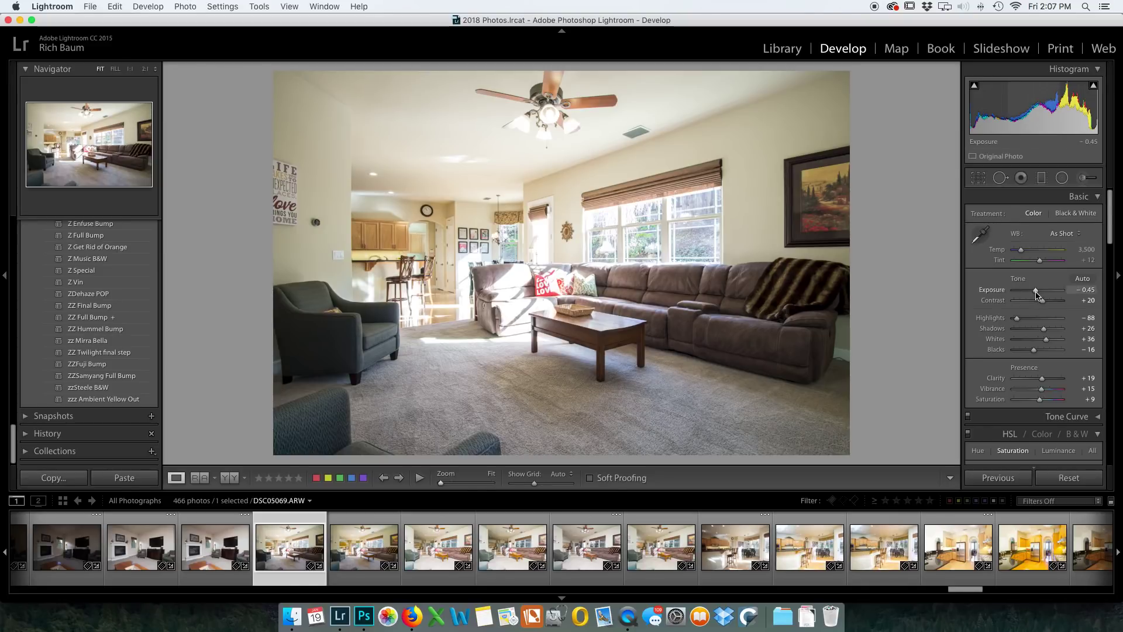
drag(1035, 293, 1035, 293)
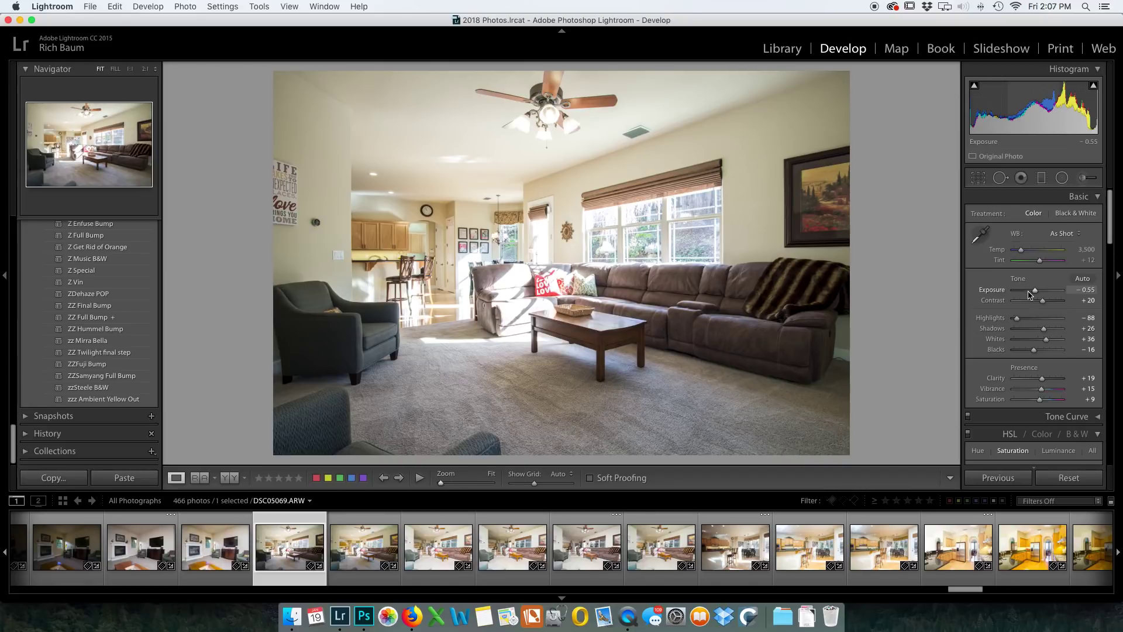
key(1)
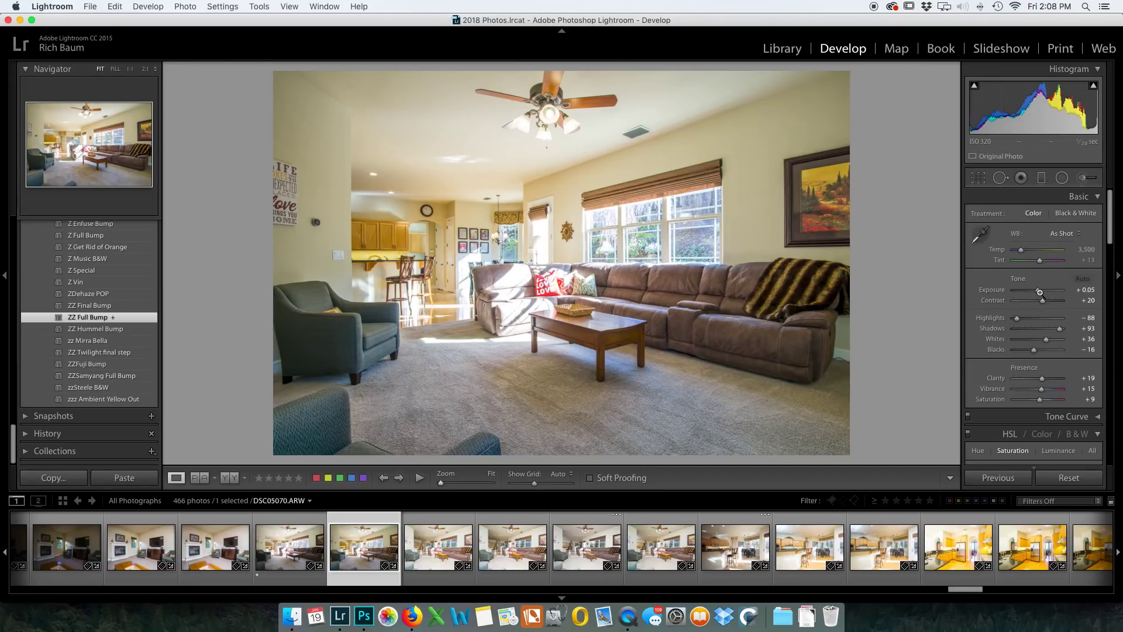
- Apply zzz Ambient Yellow Out to DSC05070, raise its exposure to +0.55, and rate it one star
drag(1040, 292, 1039, 293)
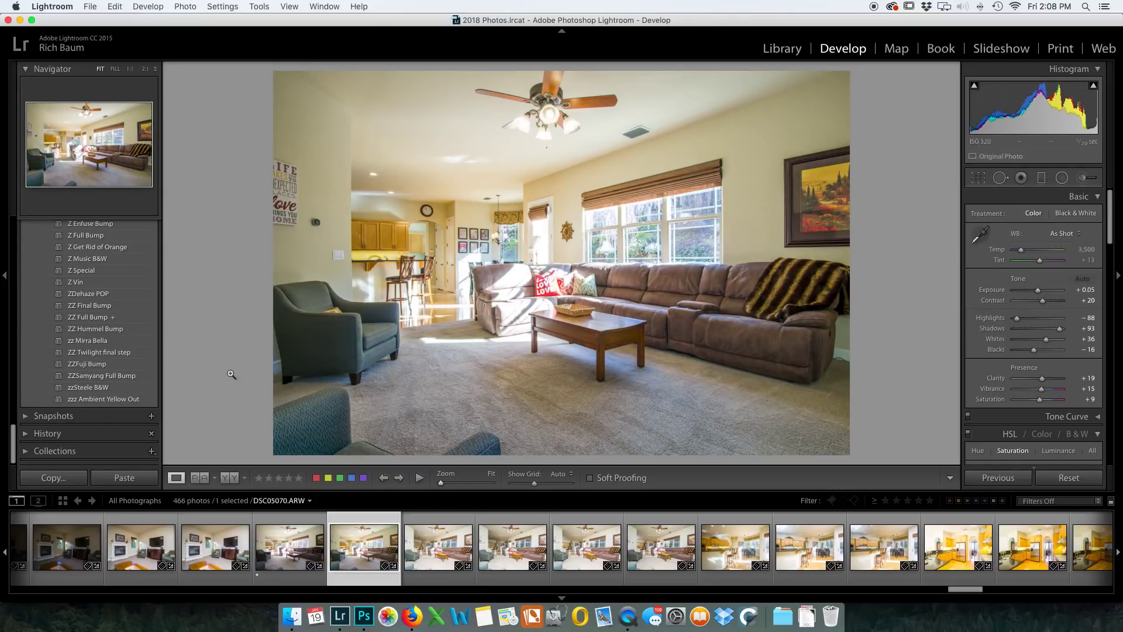
click(100, 400)
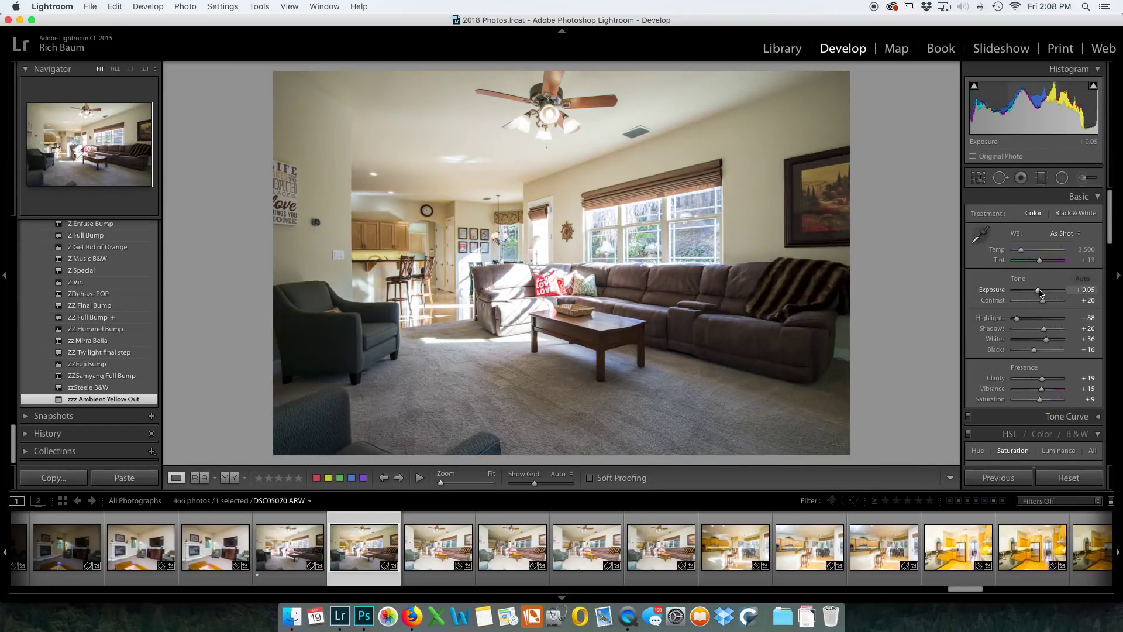
drag(1039, 291, 1041, 292)
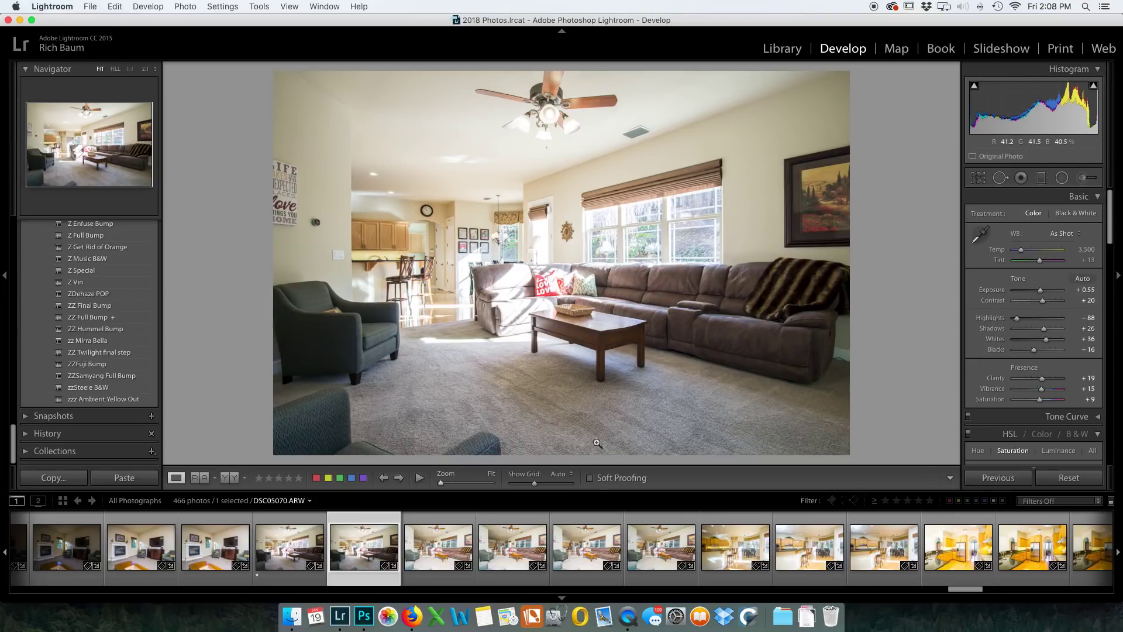
key(1)
- Set DSC05074's exposure to −0.30, rate it one star, and select all three brackets
click(652, 557)
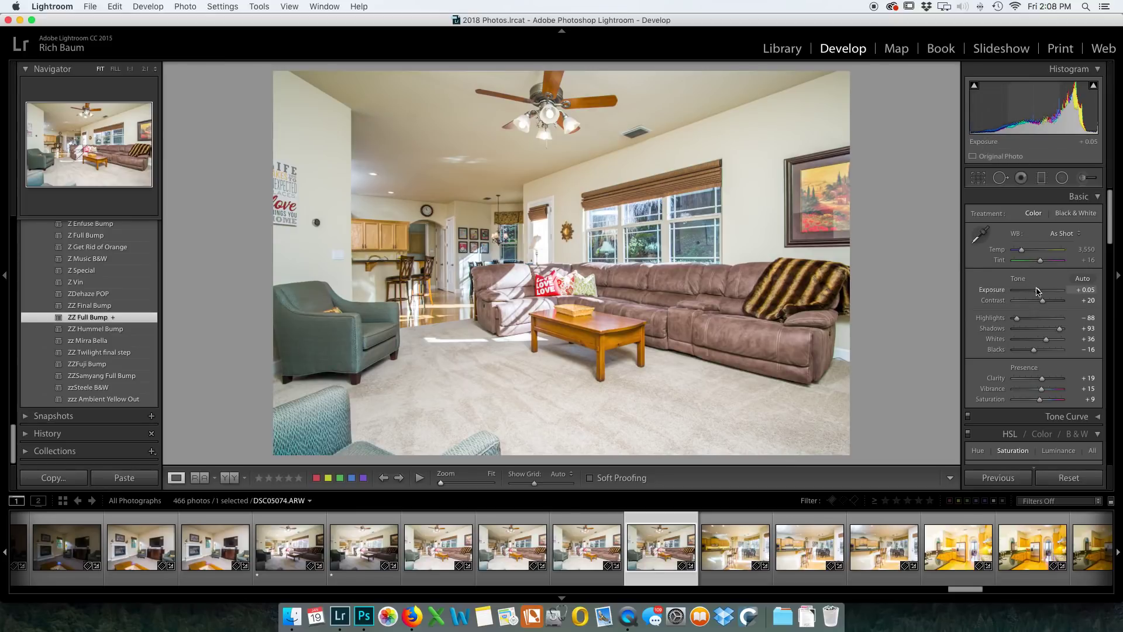
drag(1039, 292, 1038, 293)
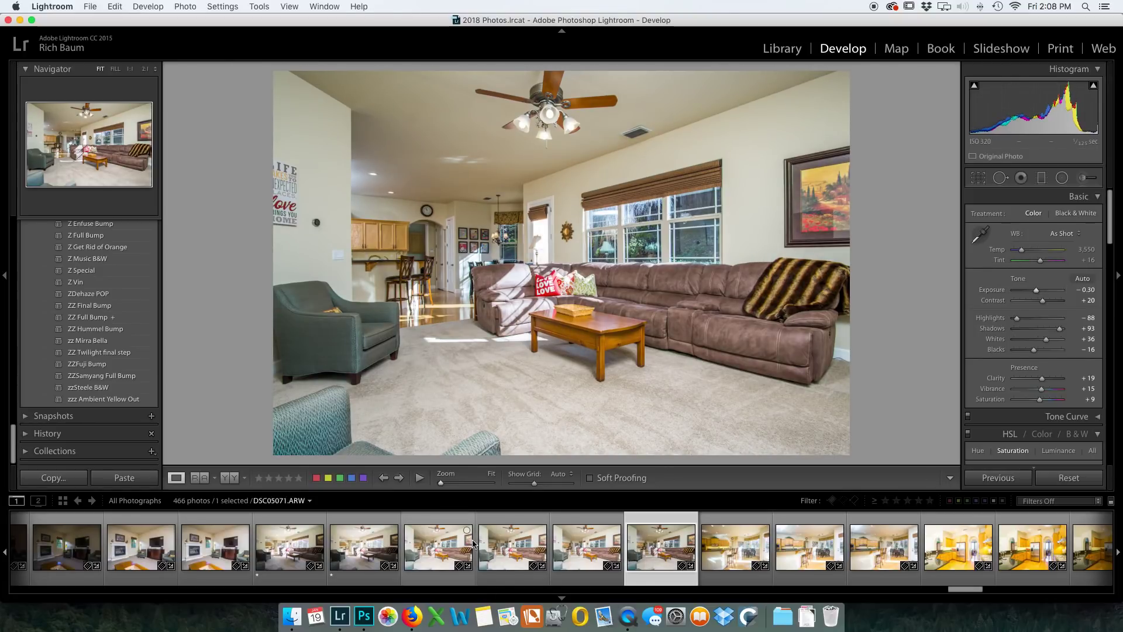
key(1)
key(Left)
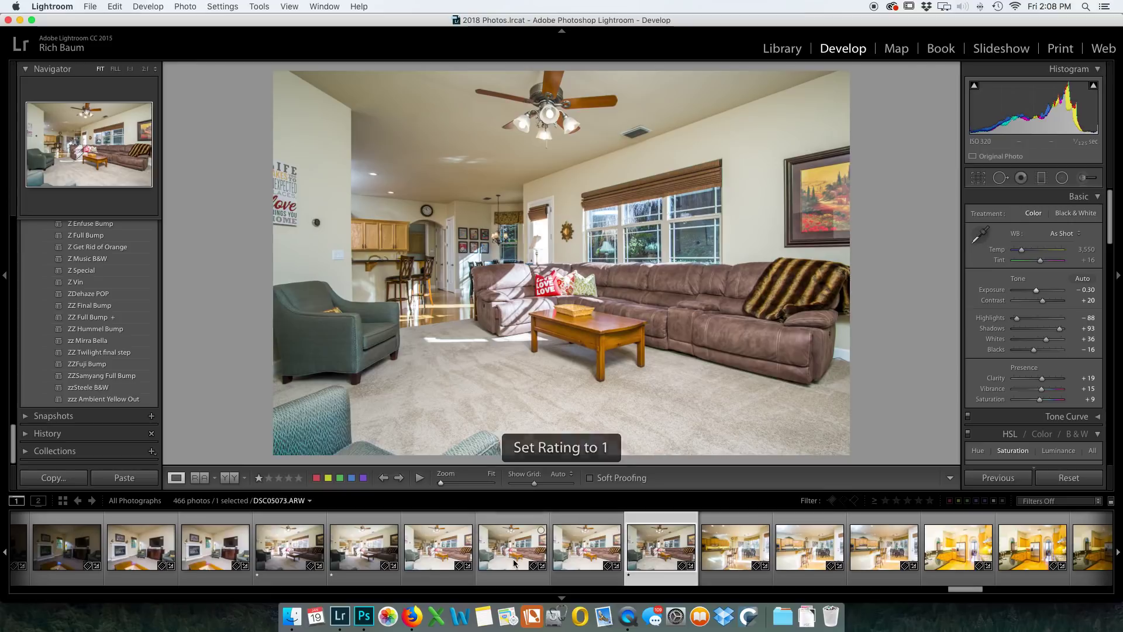
super+click(371, 543)
super+click(308, 542)
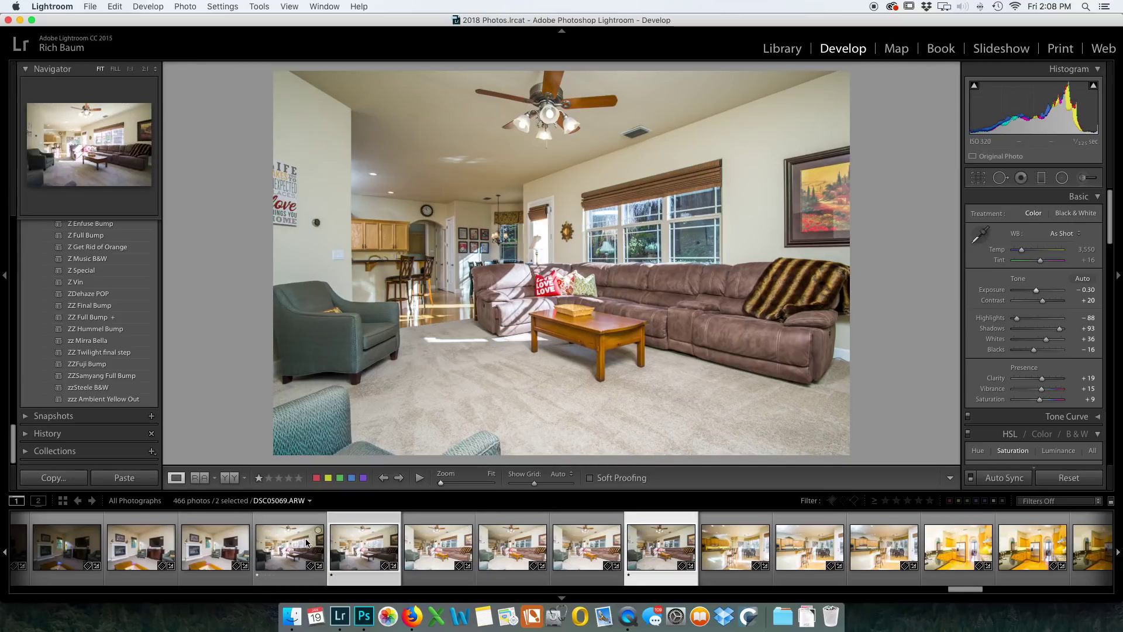
- Open DSC05069, DSC05070 and DSC05074 in Photoshop as layers and auto-align them
right_click(560, 285)
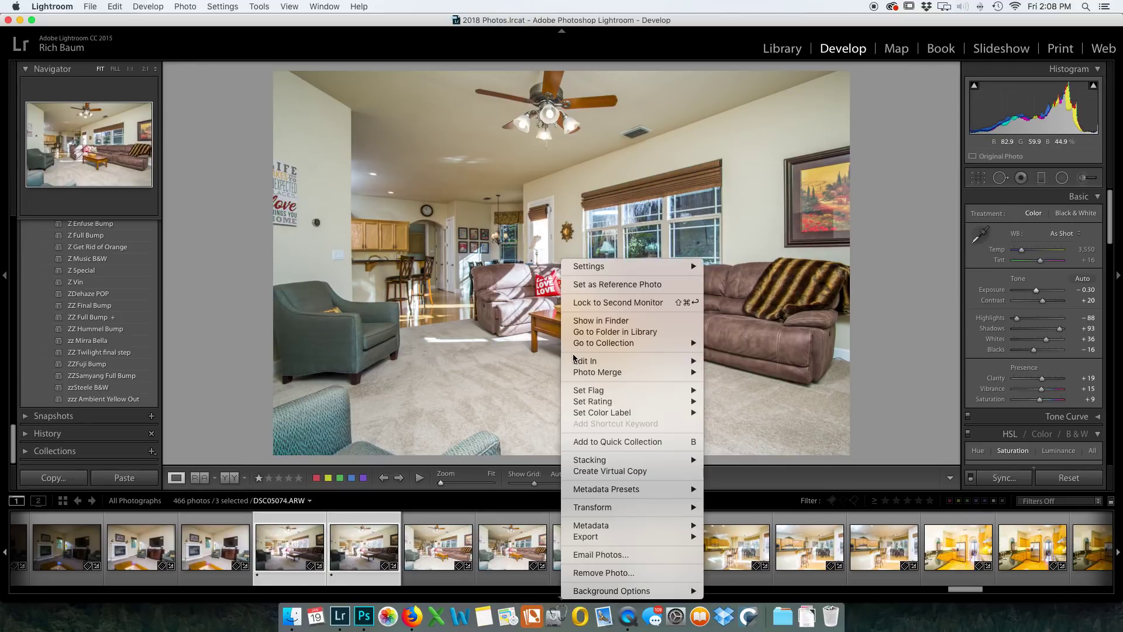
mouse_move(576, 359)
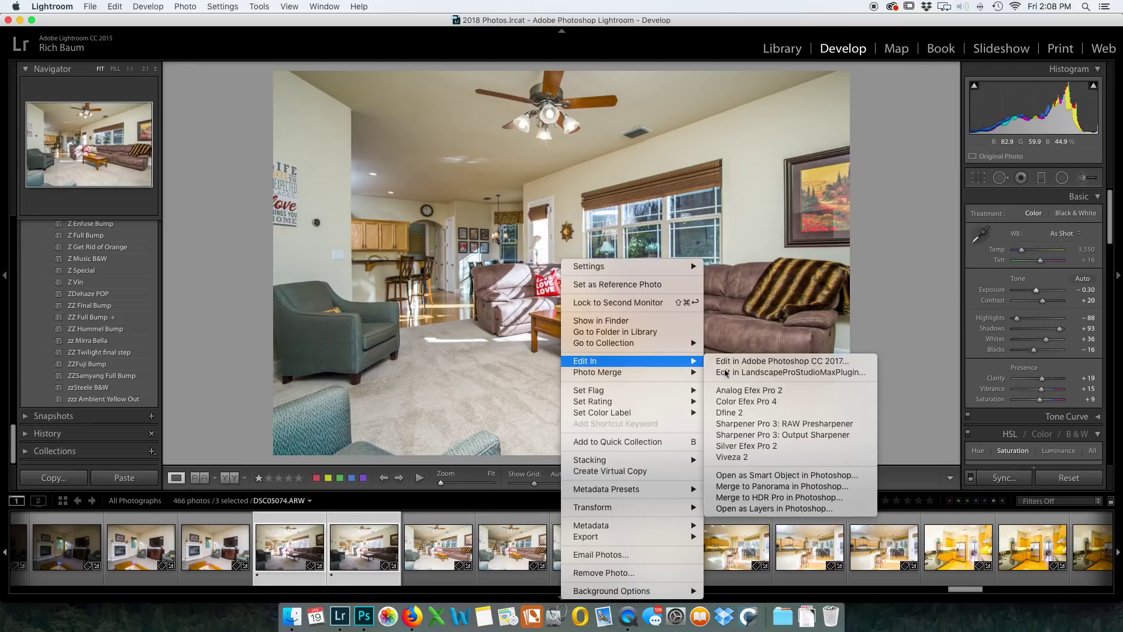
click(778, 509)
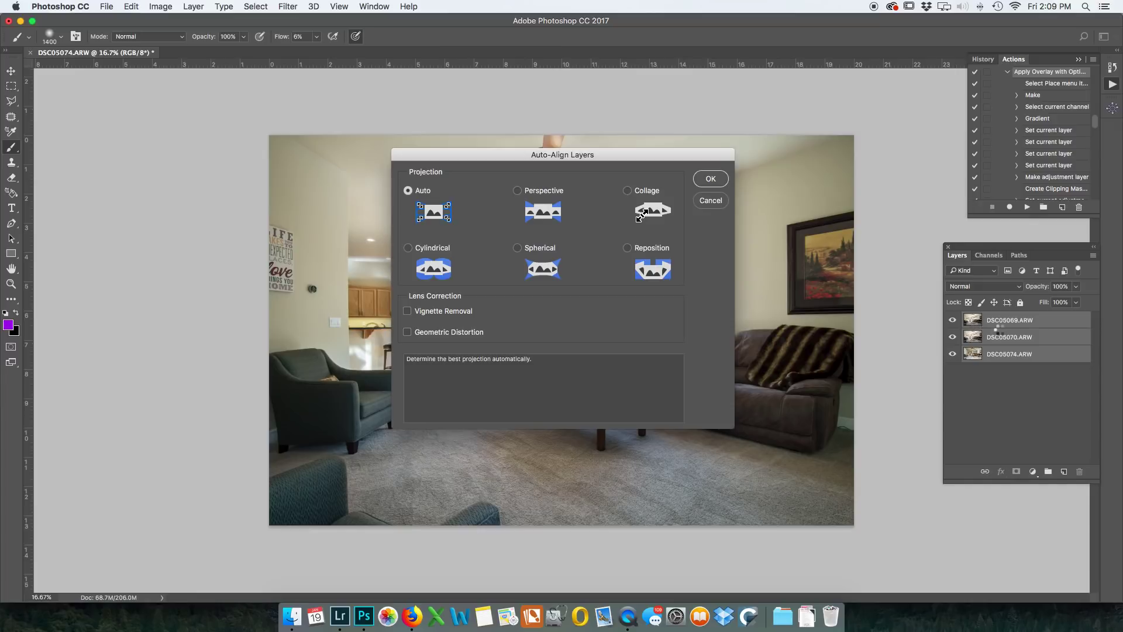
key(Return)
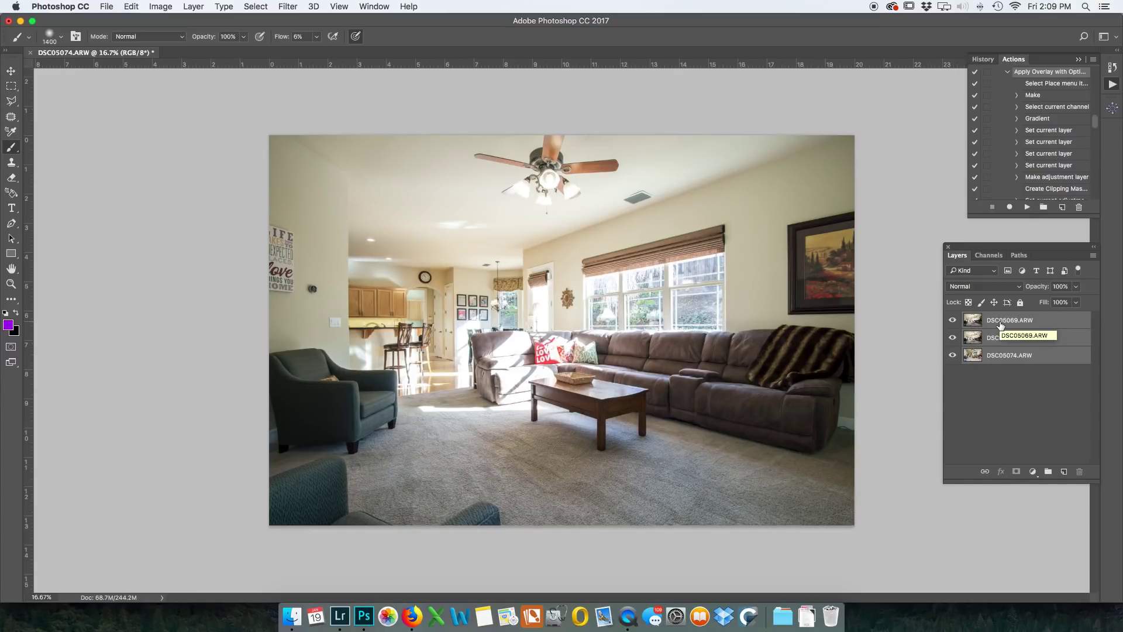
click(953, 354)
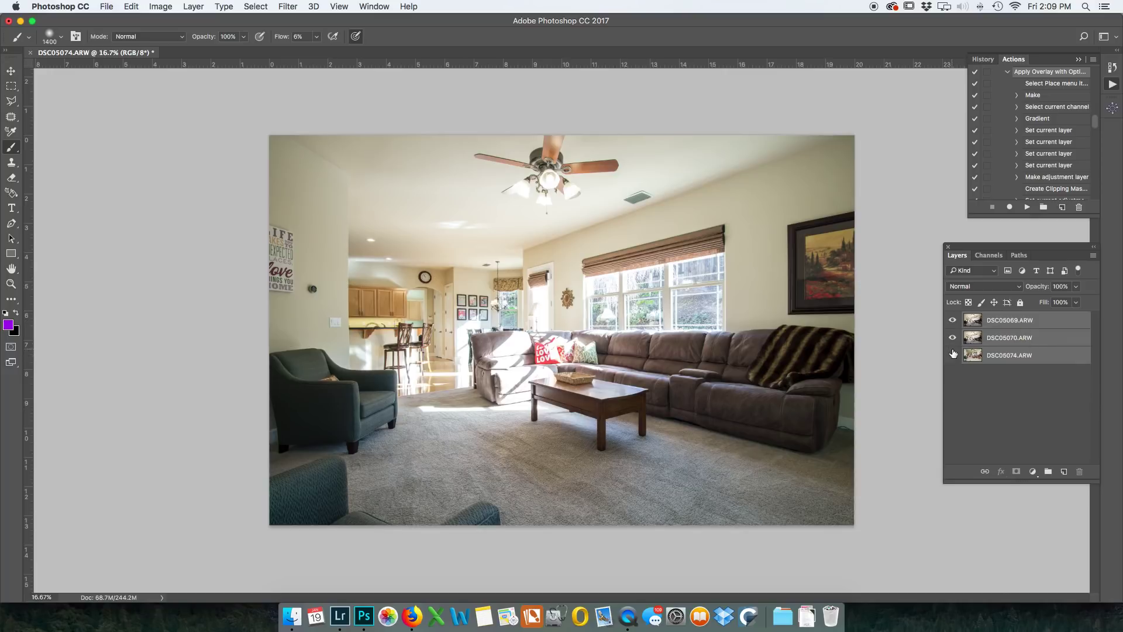
- Toggle layer visibility to compare exposures, hide DSC05069, and give DSC05070 a hide-all mask
click(952, 338)
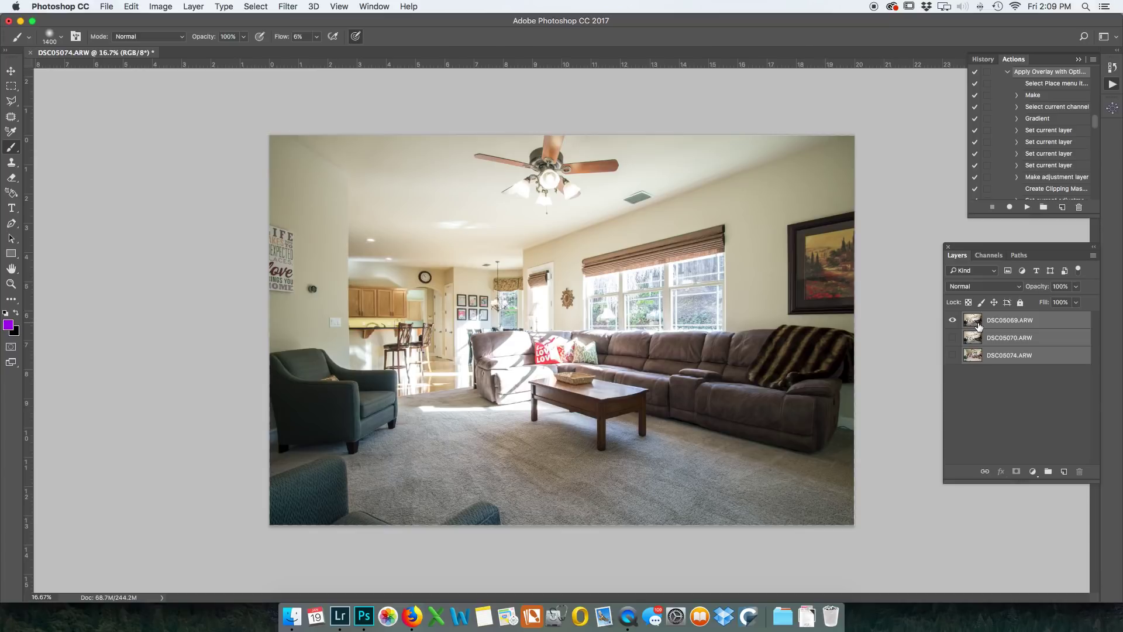
click(953, 339)
click(953, 321)
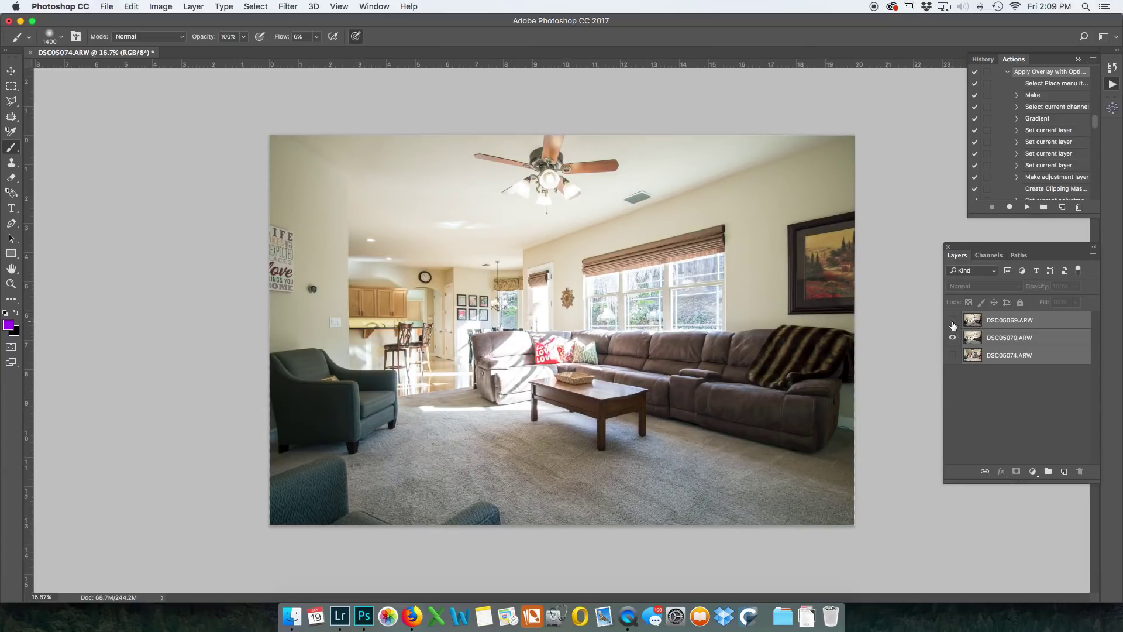
click(993, 326)
click(992, 338)
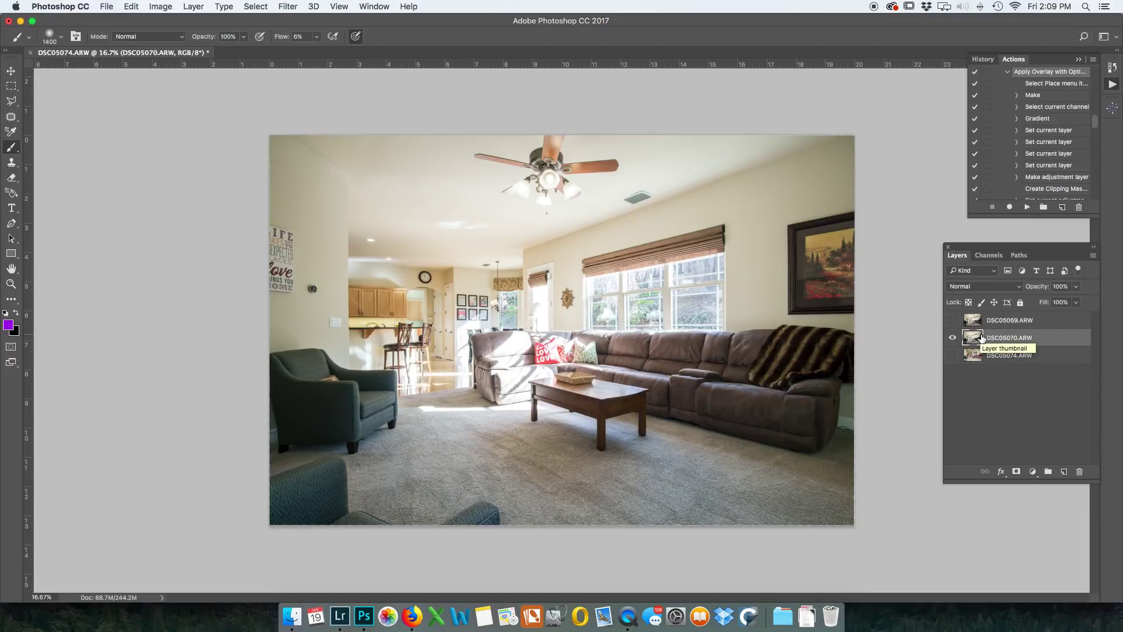
click(952, 357)
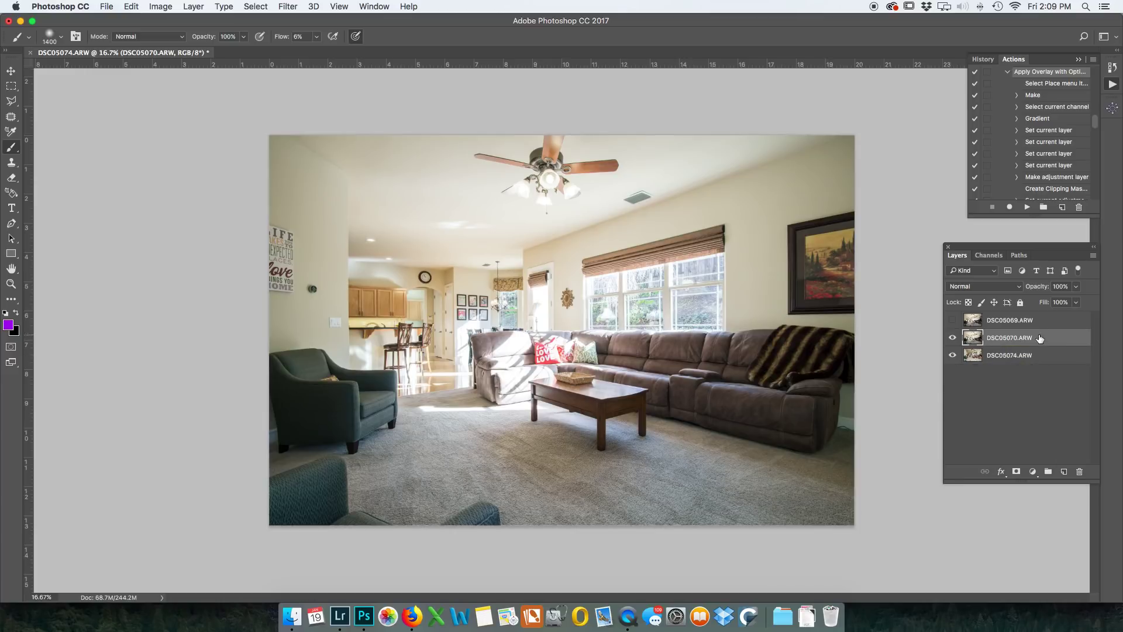
alt+click(1016, 472)
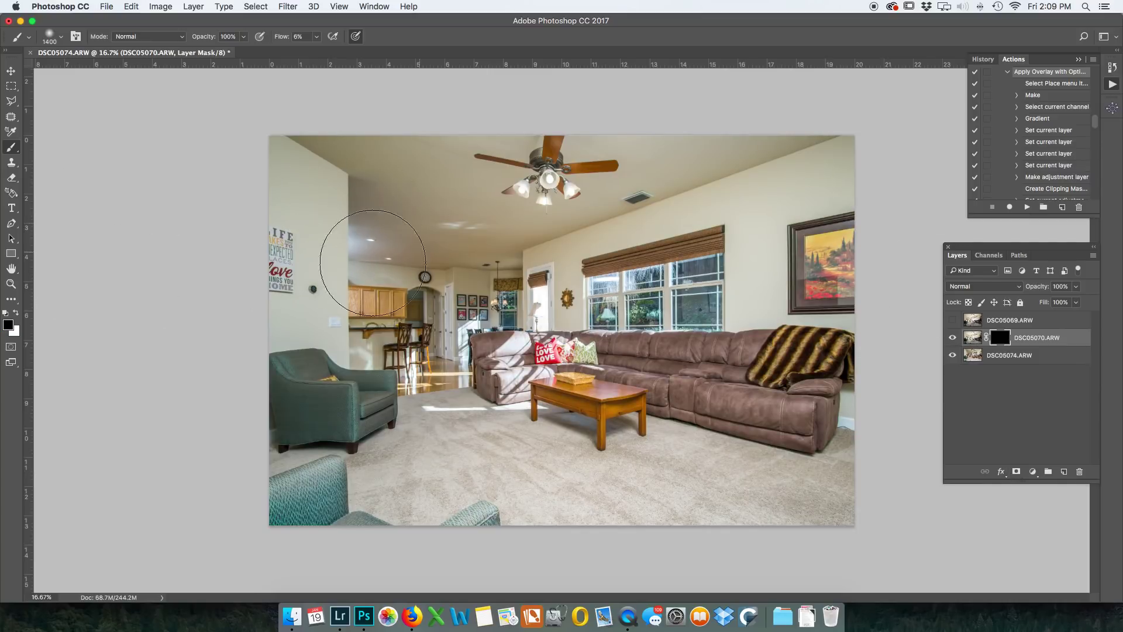
- Paint white on DSC05070's mask over the kitchen doorway and the chair and floor area
key(x)
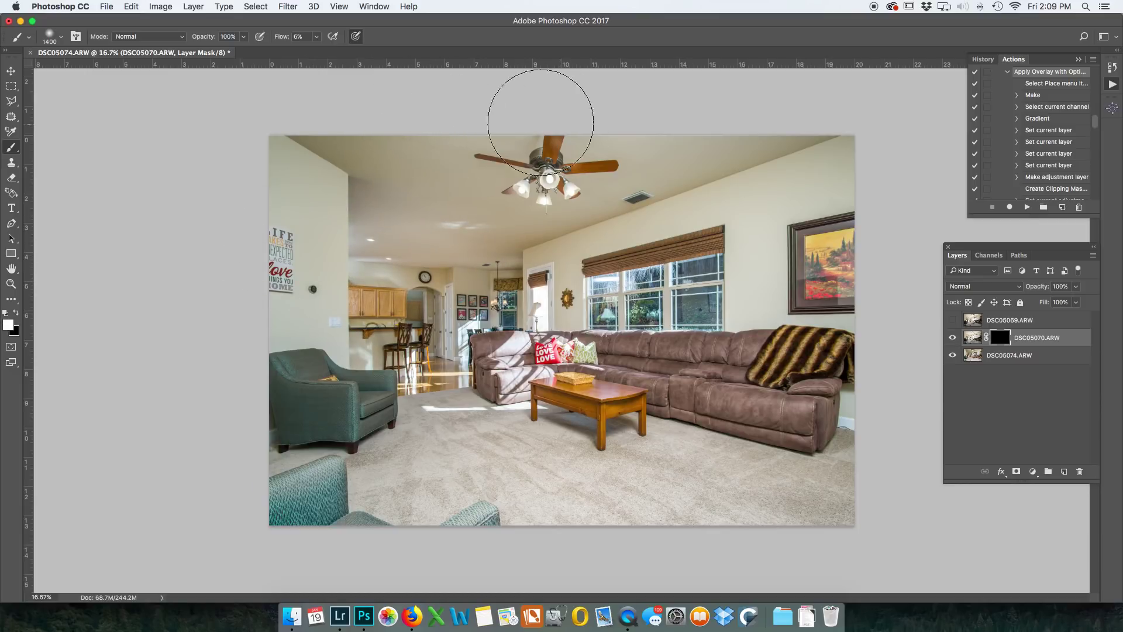
mouse_move(402, 238)
mouse_down()
mouse_move(430, 357)
mouse_move(441, 296)
mouse_move(414, 228)
mouse_up()
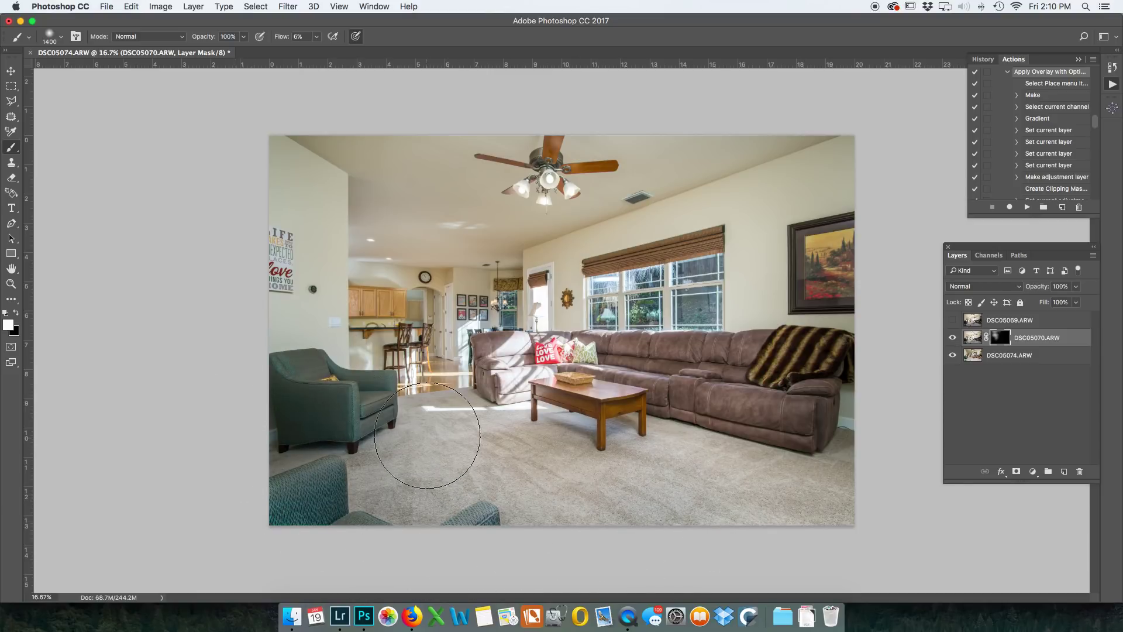
drag(329, 442, 345, 453)
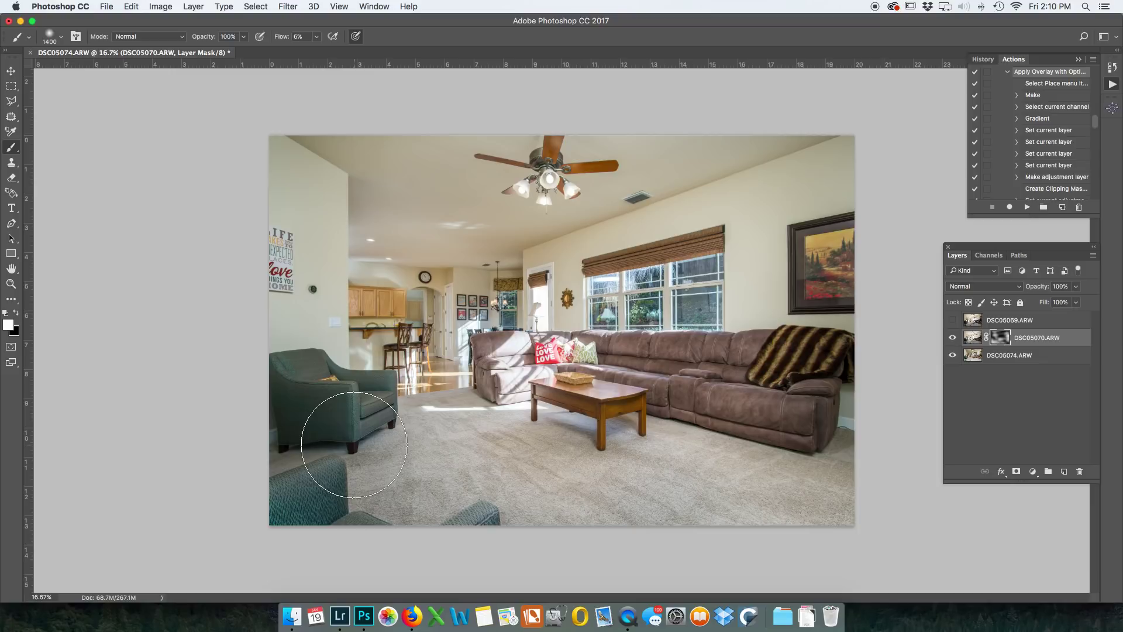
key(super+plus)
key(super+plus)
key(super+plus)
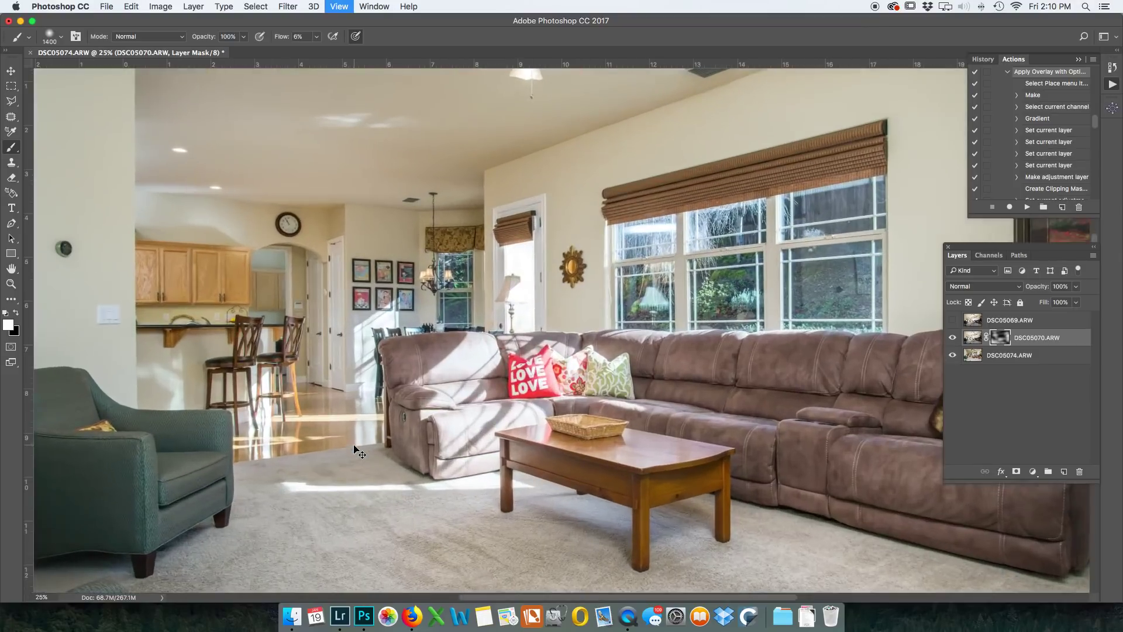
- With a smaller brush, reveal DSC05070 in the windows, mask it off the blinds, and save DSC05069-Edit.tif
scroll(861, 365, up, 5)
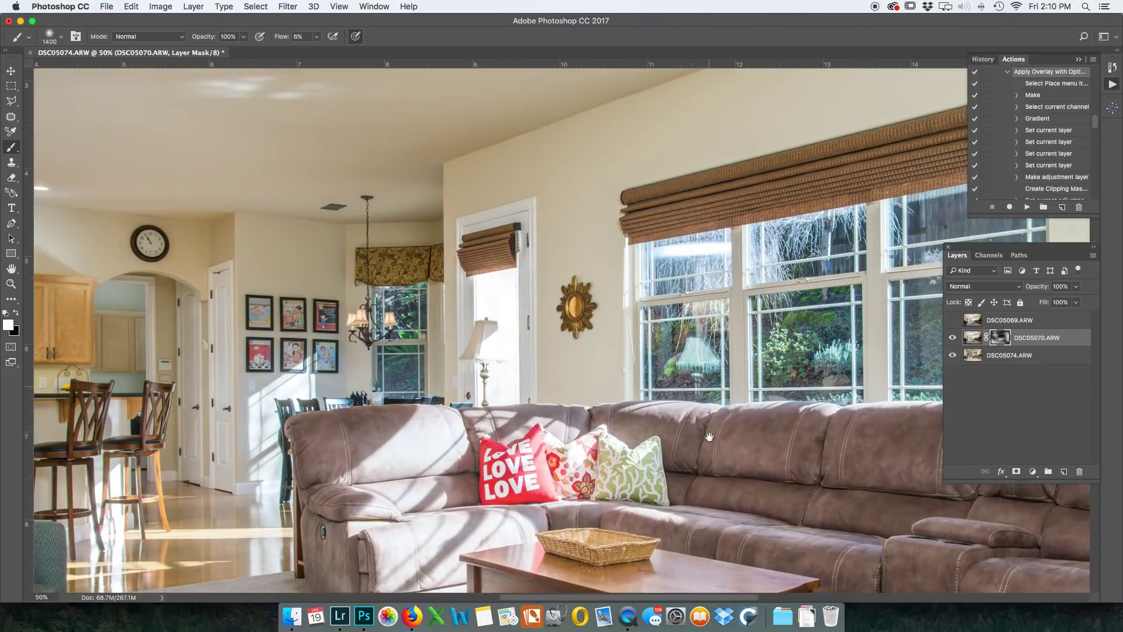
key(bracketleft)
key(bracketleft)
key(bracketleft)
key(bracketleft)
key(bracketleft)
key(bracketleft)
key(bracketleft)
key(bracketleft)
key(bracketleft)
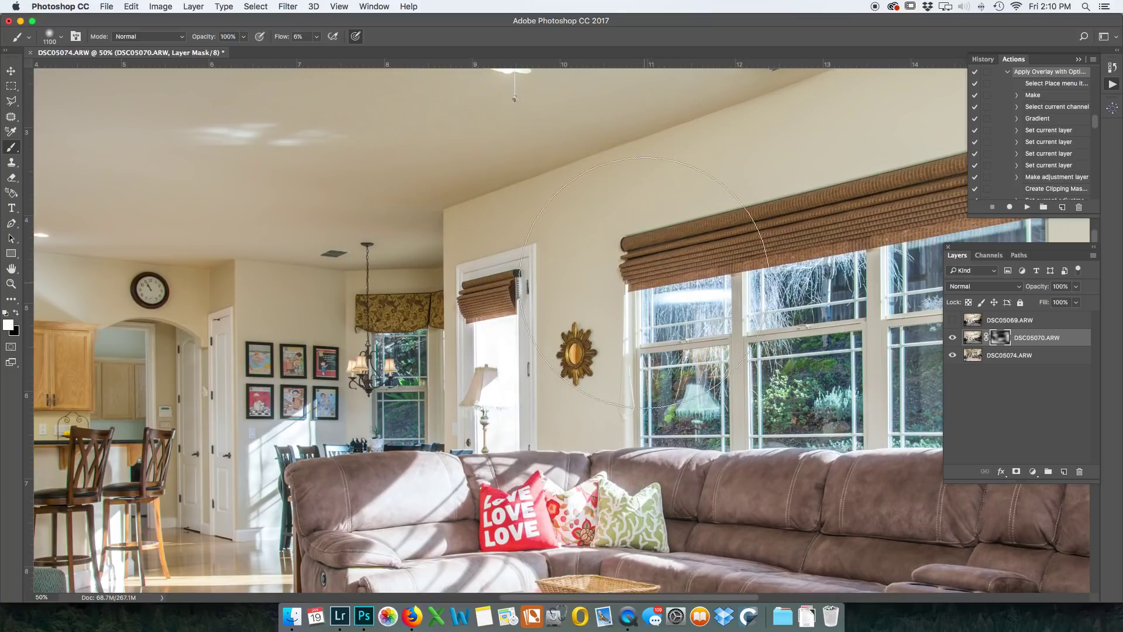
key(bracketleft)
key(bracketleft)
key(bracketleft)
mouse_move(690, 295)
mouse_down()
mouse_move(684, 228)
mouse_move(682, 271)
mouse_move(701, 337)
mouse_move(699, 318)
mouse_move(714, 342)
mouse_move(732, 331)
mouse_move(720, 331)
mouse_move(730, 268)
mouse_move(718, 272)
mouse_move(697, 292)
mouse_move(791, 280)
mouse_move(685, 324)
mouse_move(799, 304)
mouse_move(763, 289)
mouse_move(789, 292)
mouse_move(798, 313)
mouse_move(804, 285)
mouse_move(773, 262)
mouse_move(604, 283)
mouse_up()
key(x)
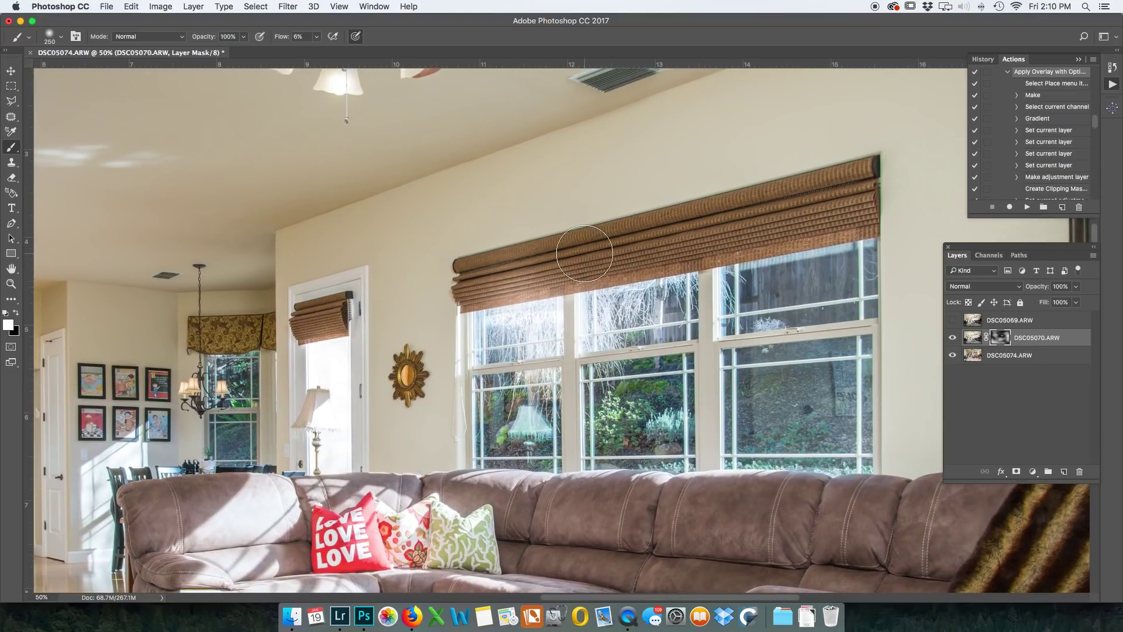
mouse_move(537, 277)
mouse_down()
mouse_move(464, 276)
mouse_move(591, 281)
mouse_move(494, 270)
mouse_move(561, 262)
mouse_move(553, 243)
mouse_move(867, 223)
mouse_move(810, 260)
mouse_up()
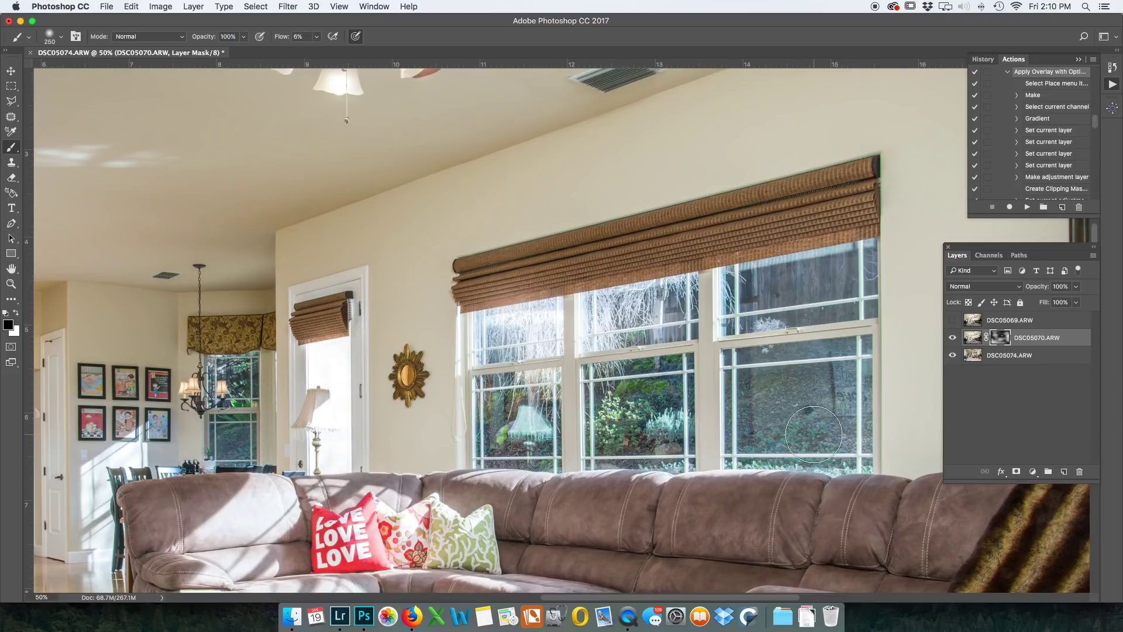
key(super+s)
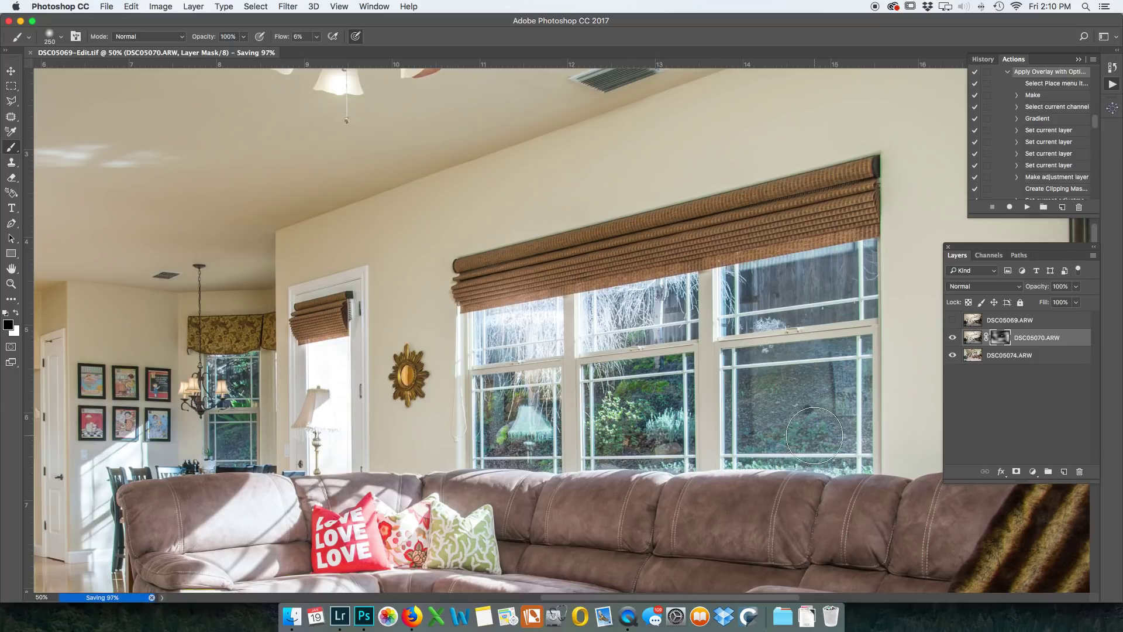
- Close the Photoshop blend, set the living-room photo's exposure to -0.05 and rate it three stars
key(super+w)
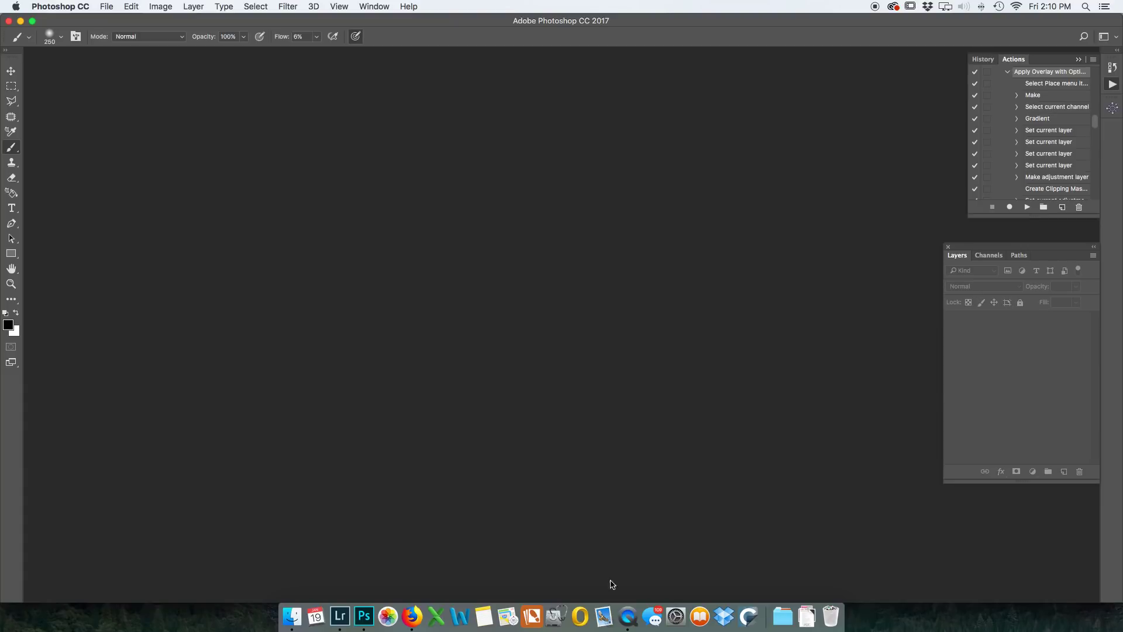
click(341, 605)
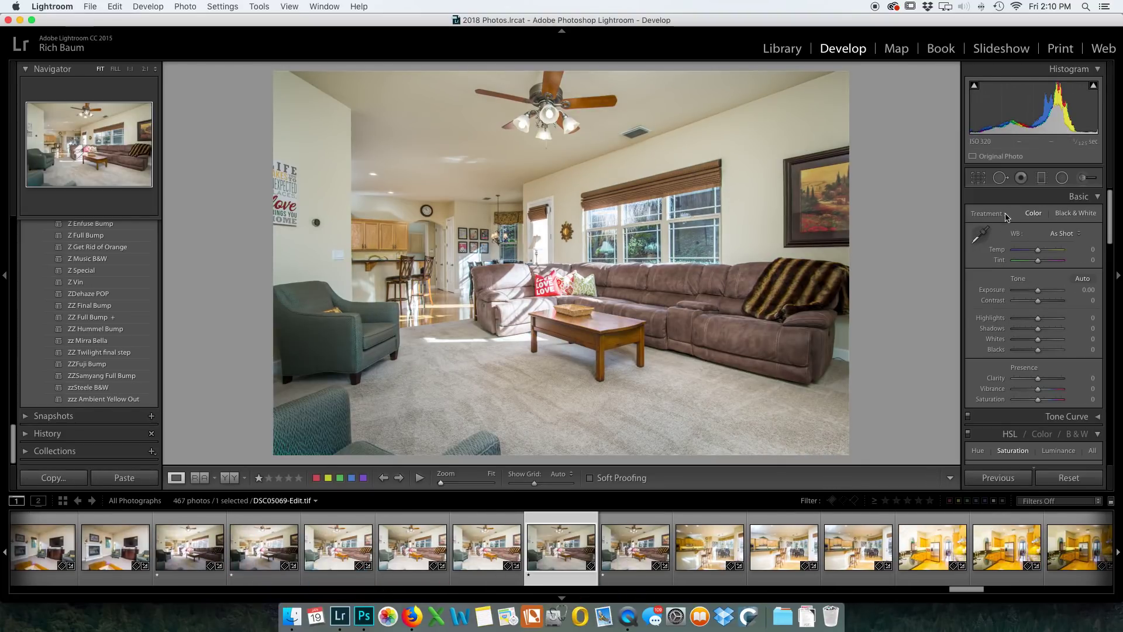
drag(1038, 294, 1037, 294)
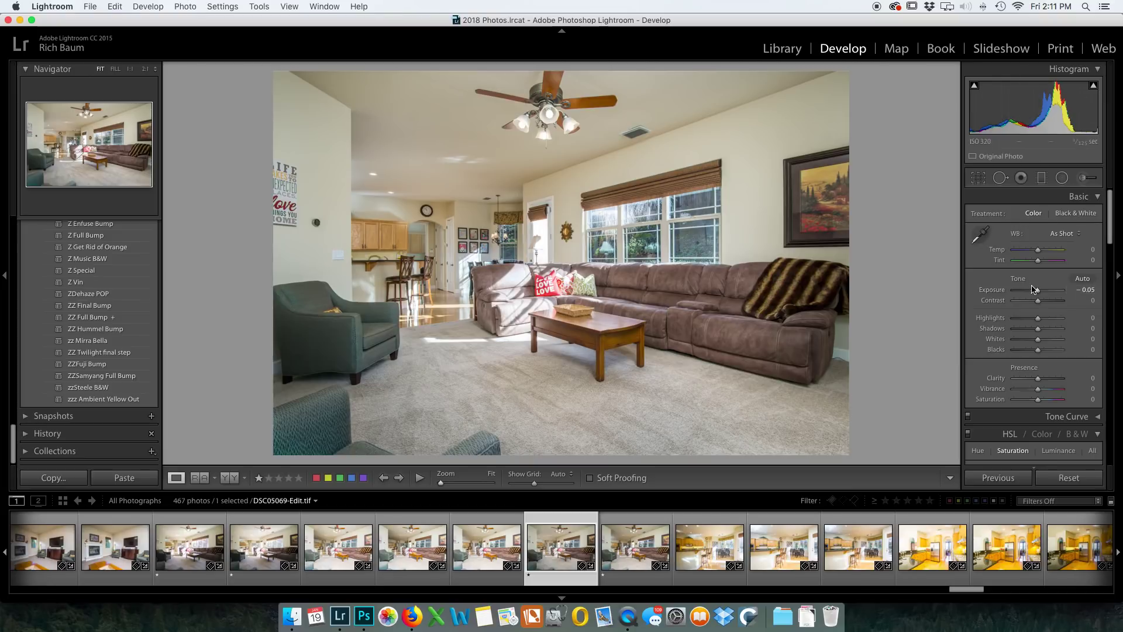
key(3)
scroll(851, 582, right, 5)
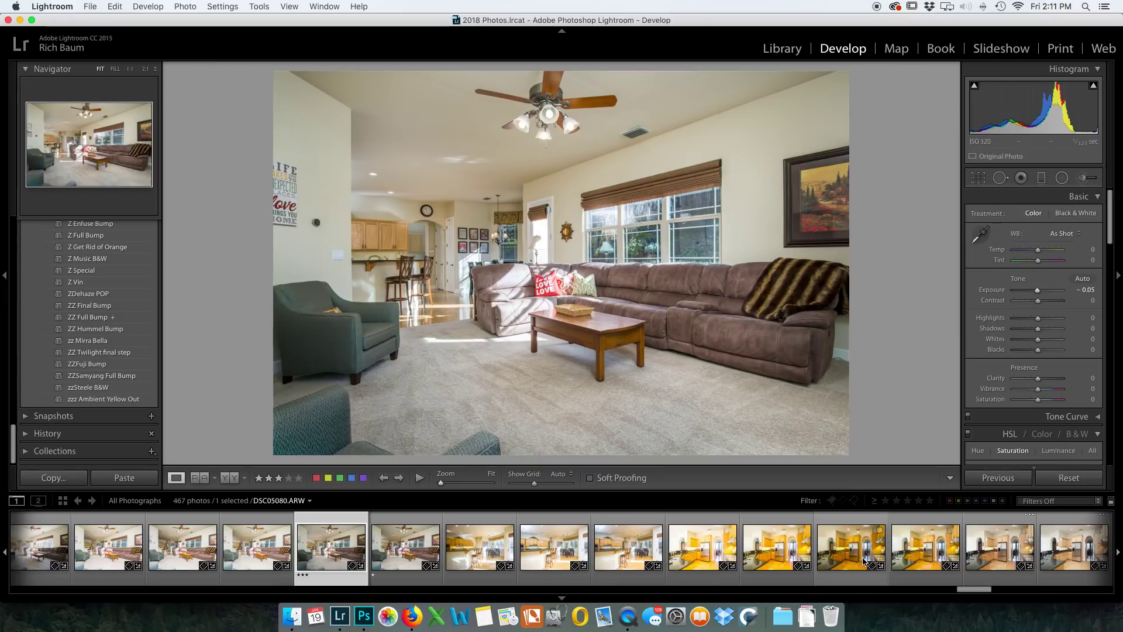
click(927, 559)
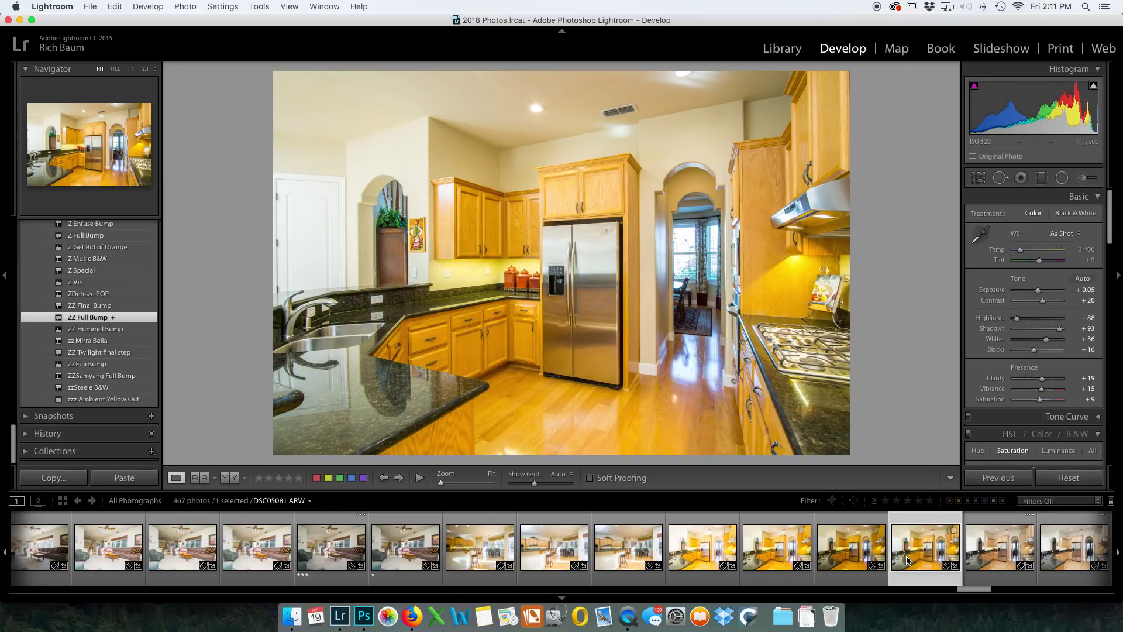
- Browse the kitchen shots and apply the zzz Ambient Yellow Out preset to DSC05079
click(704, 557)
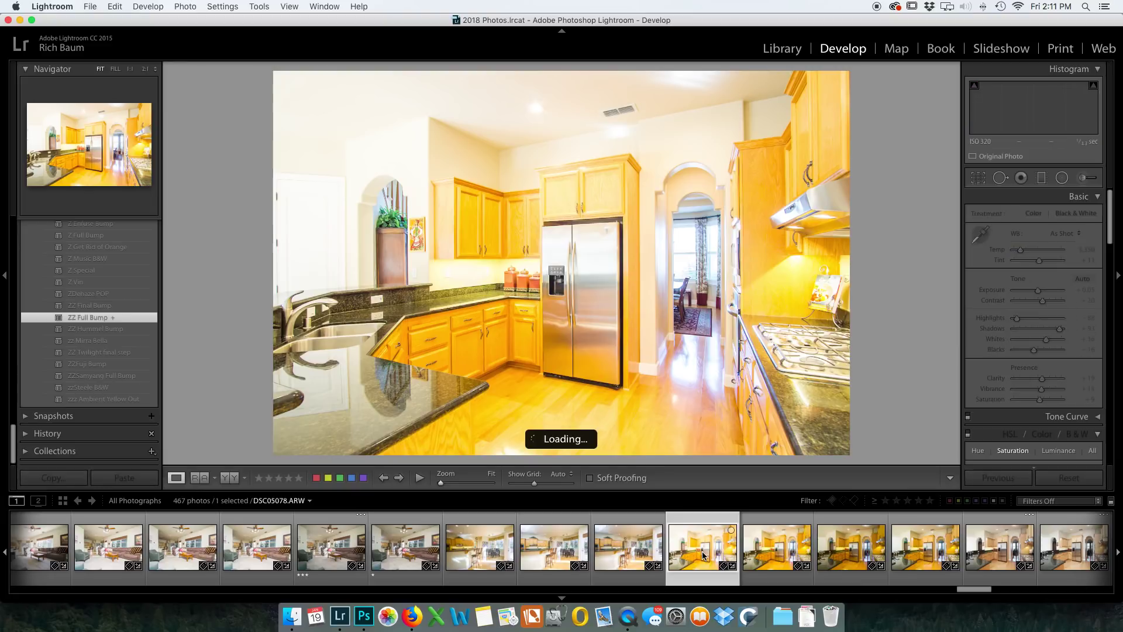
click(786, 554)
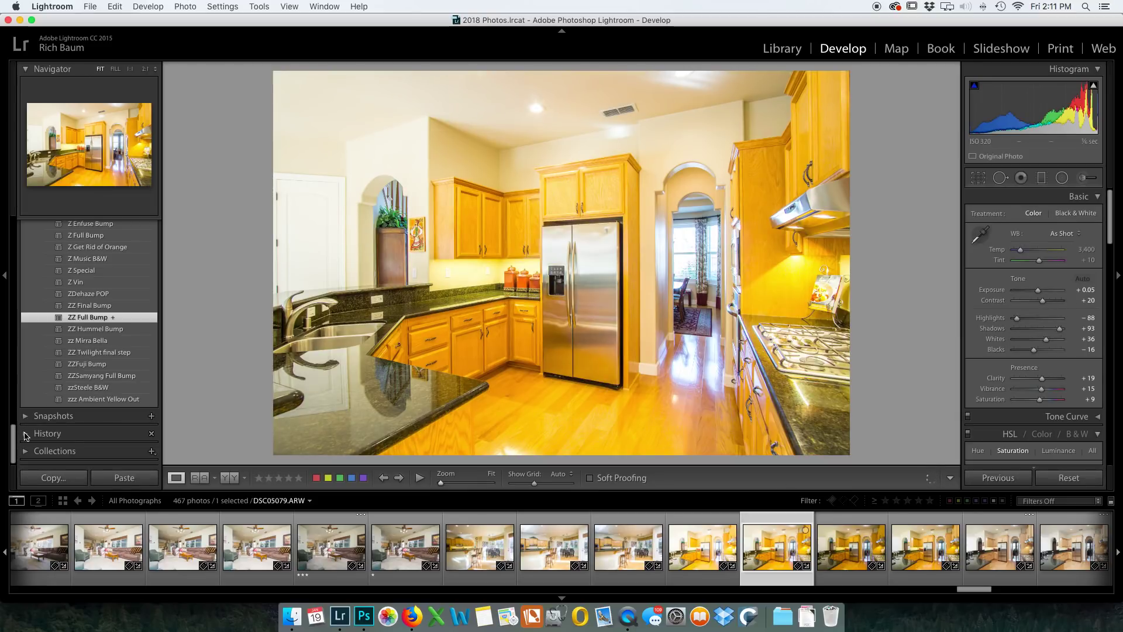
click(108, 400)
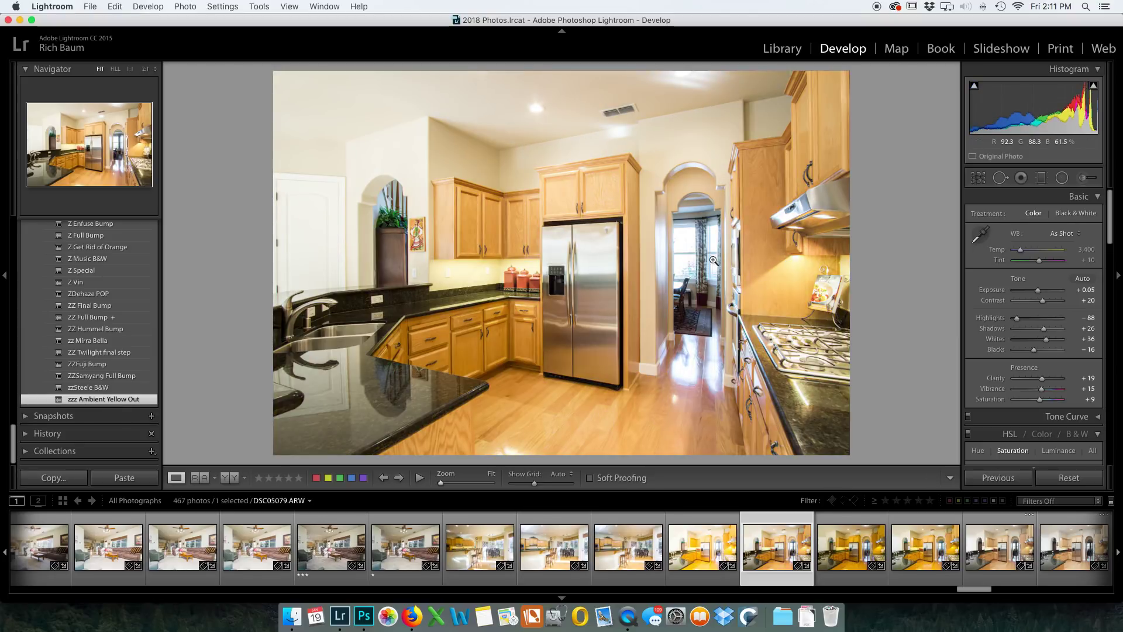
click(980, 234)
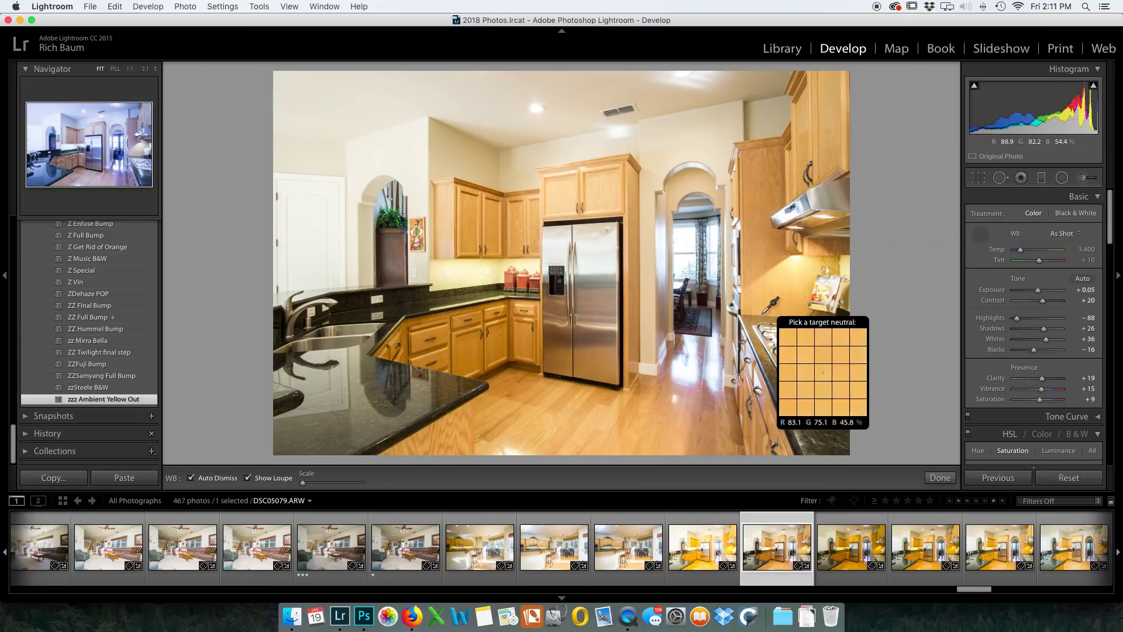
- Eyedropper the kitchen white balance, warm Temp to 3,073, and add DSC05083 to the selection
click(650, 376)
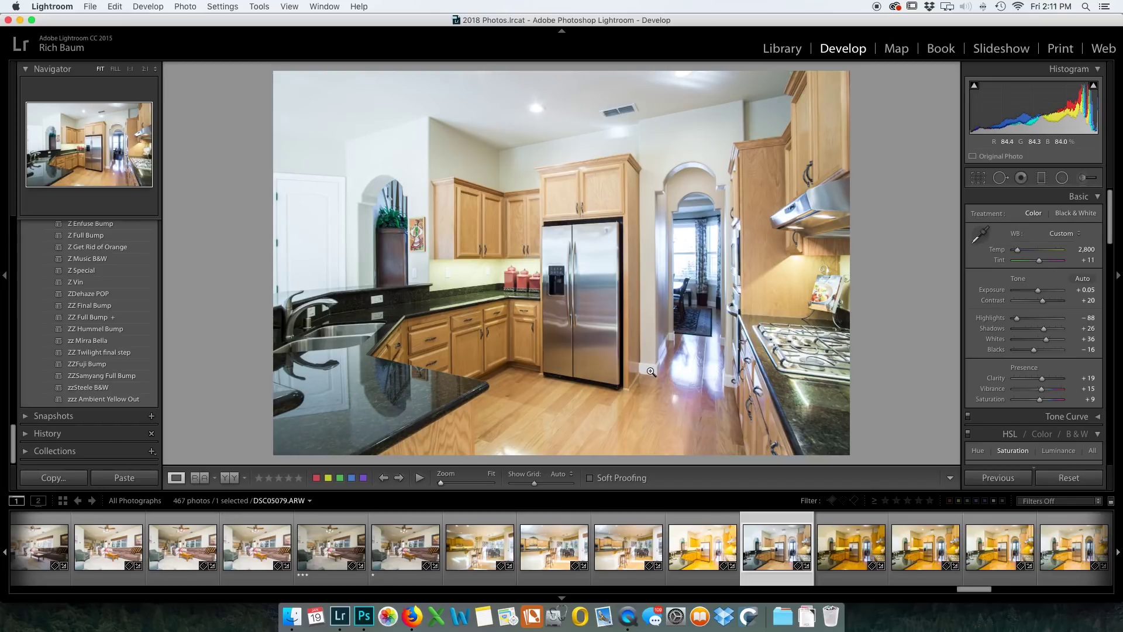
scroll(1013, 309, down, 5)
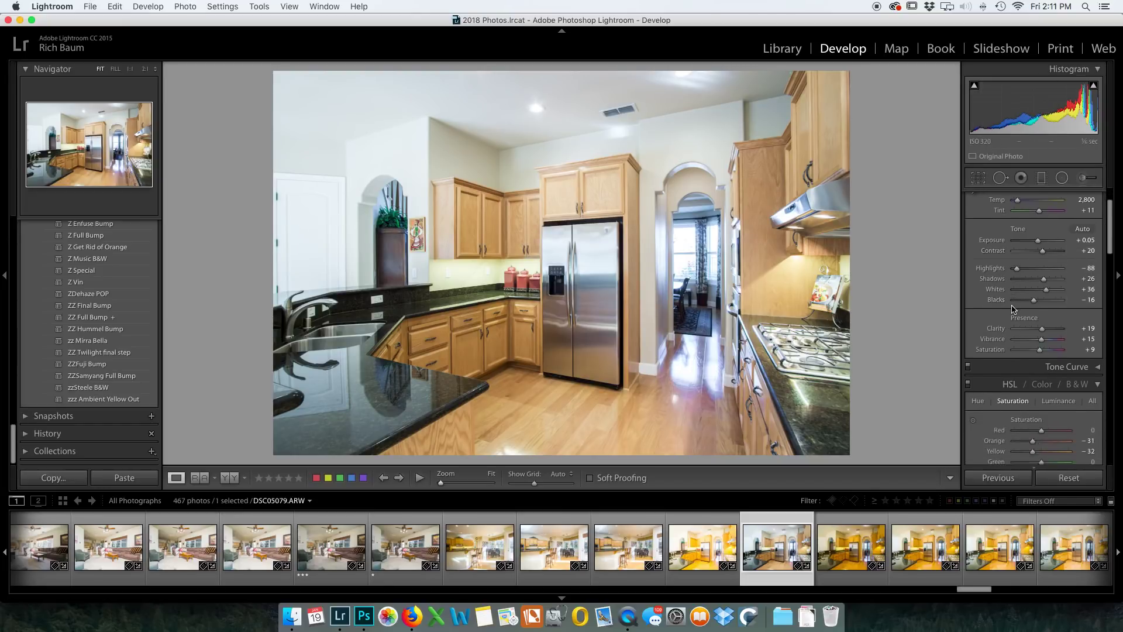
scroll(1014, 308, down, 2)
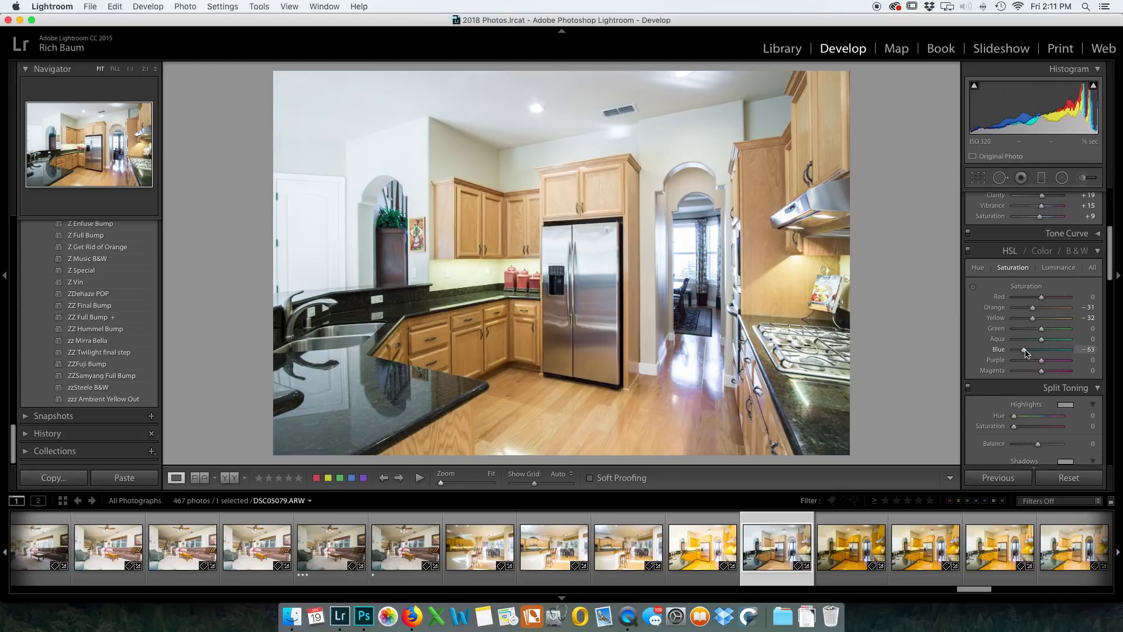
scroll(1025, 351, up, 7)
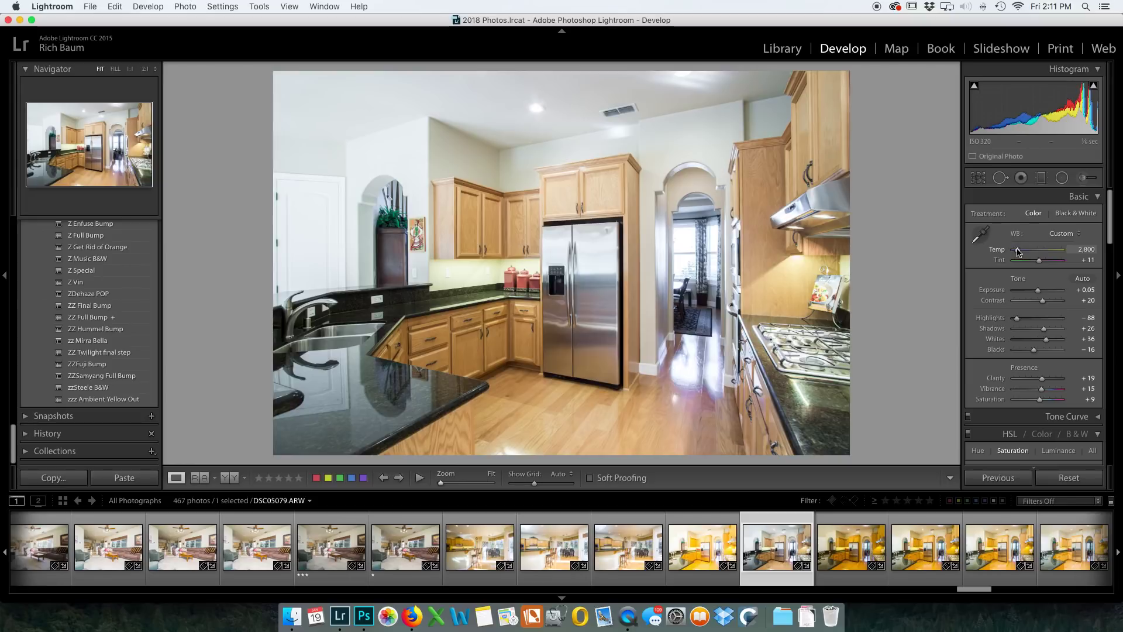
drag(1018, 252, 1019, 252)
scroll(886, 555, down, 3)
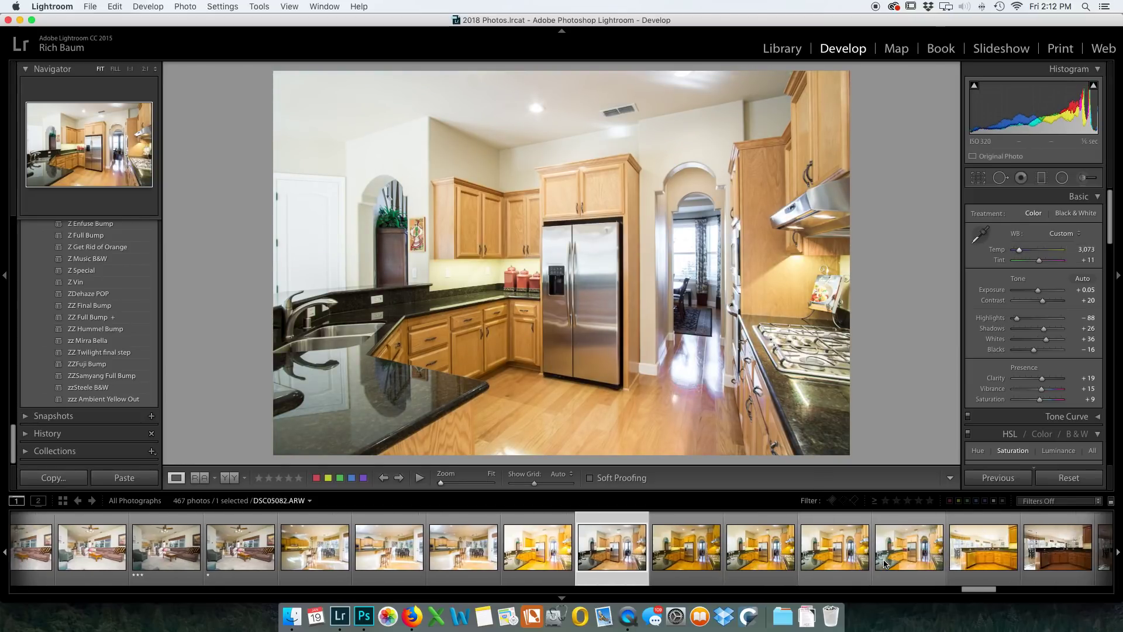
super+click(886, 553)
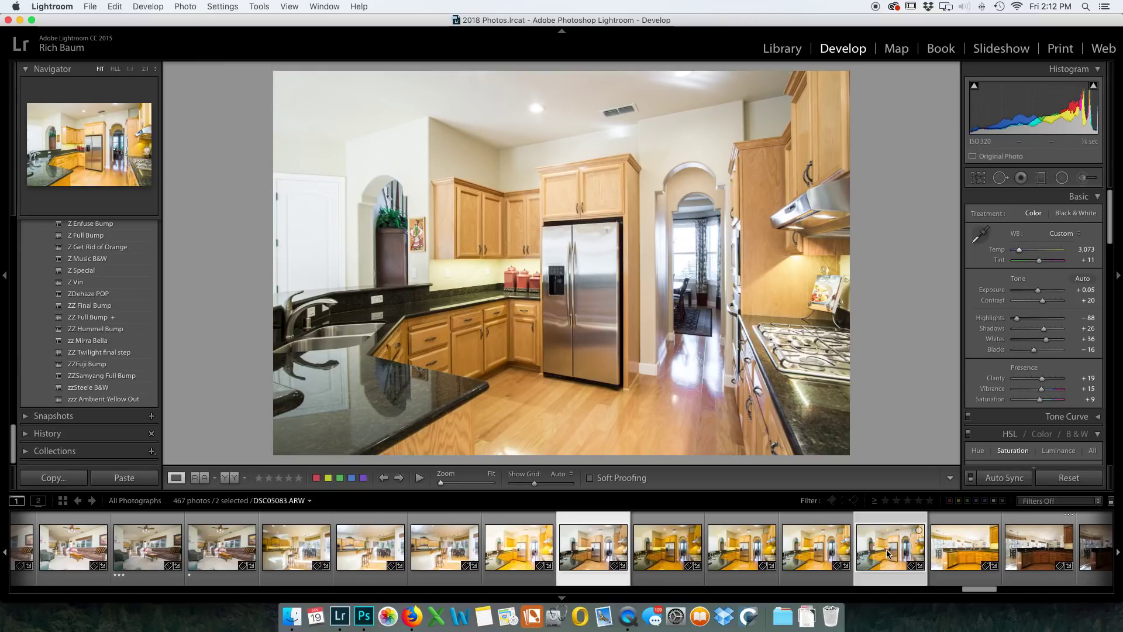
- Sync edits, set exposure to -0.55, and cut Orange/Yellow saturation to -32 and Blue to -53
key(super+shift+s)
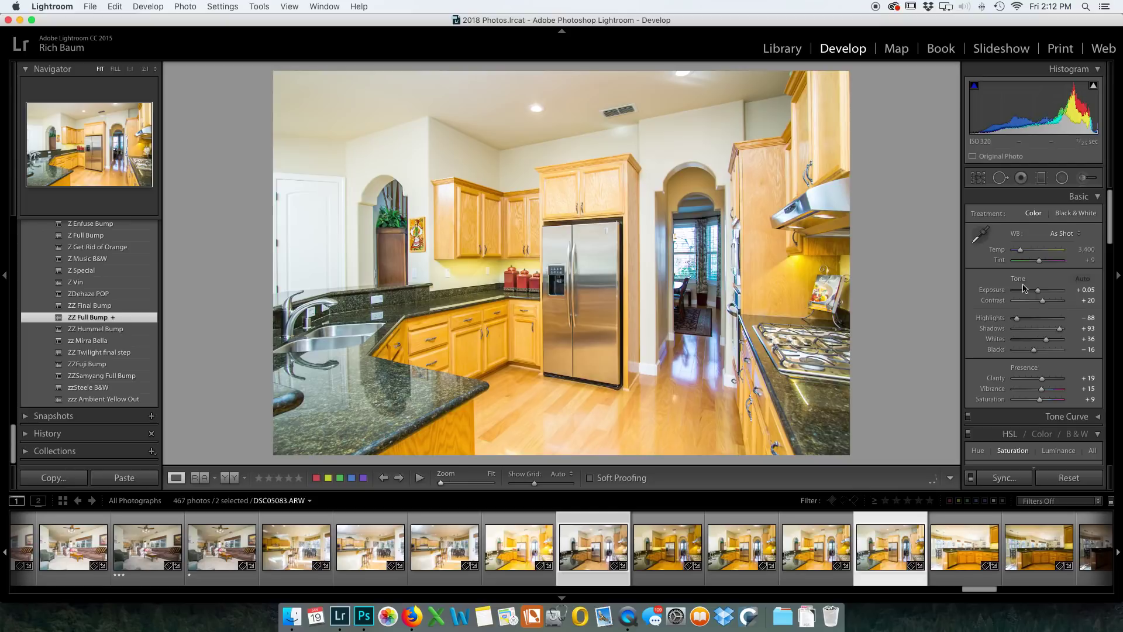
drag(1039, 293, 1036, 294)
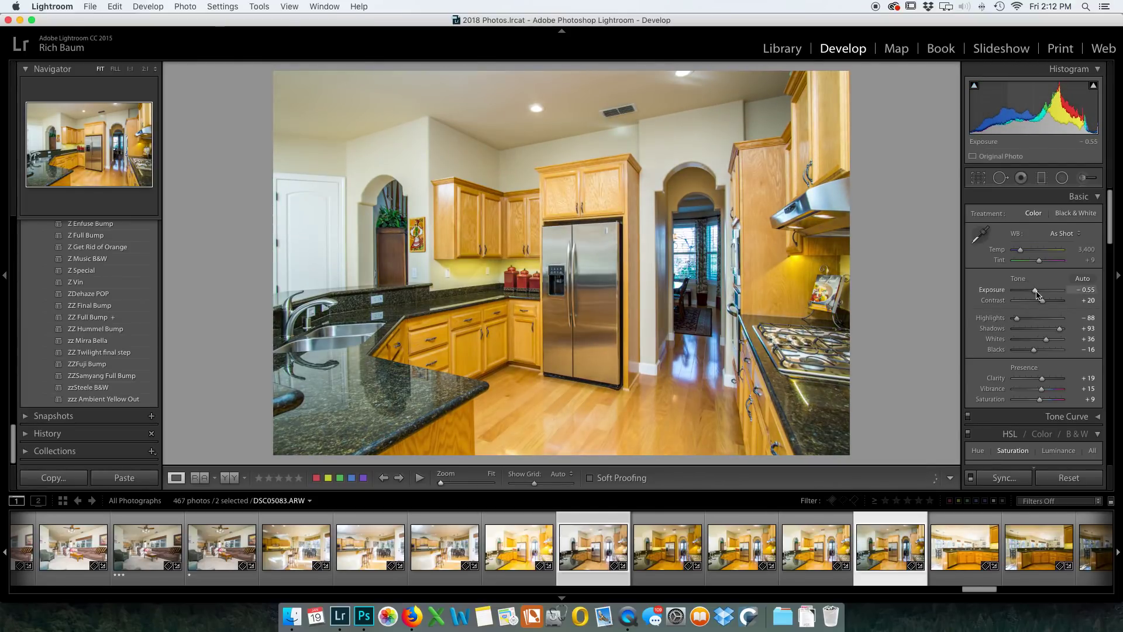
scroll(1024, 286, down, 5)
scroll(1024, 284, up, 2)
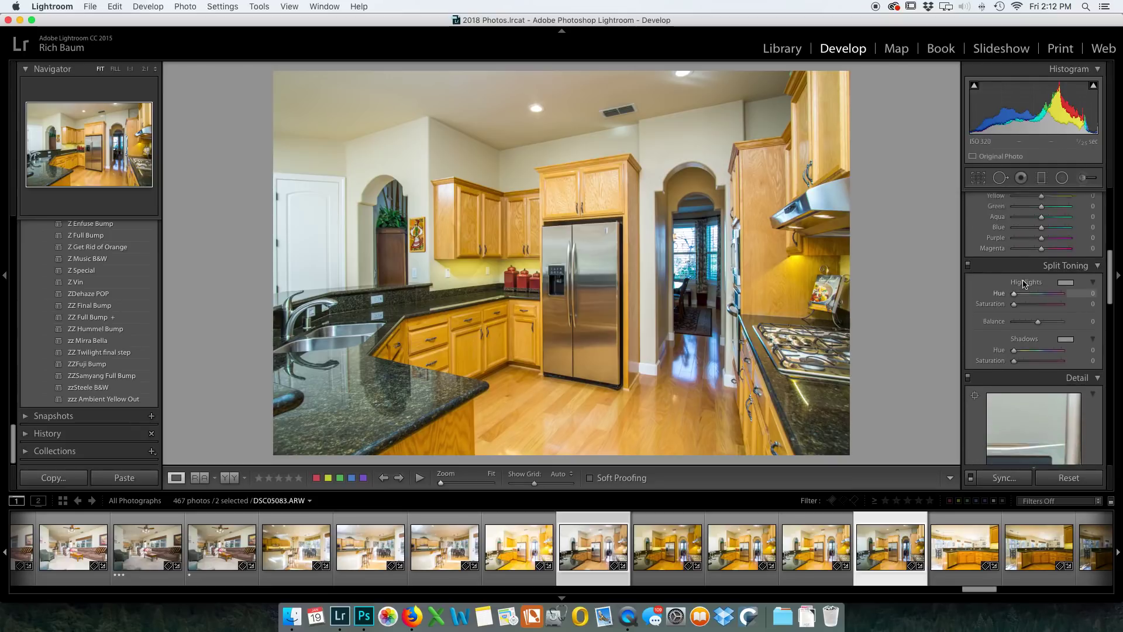
click(1034, 288)
click(1034, 298)
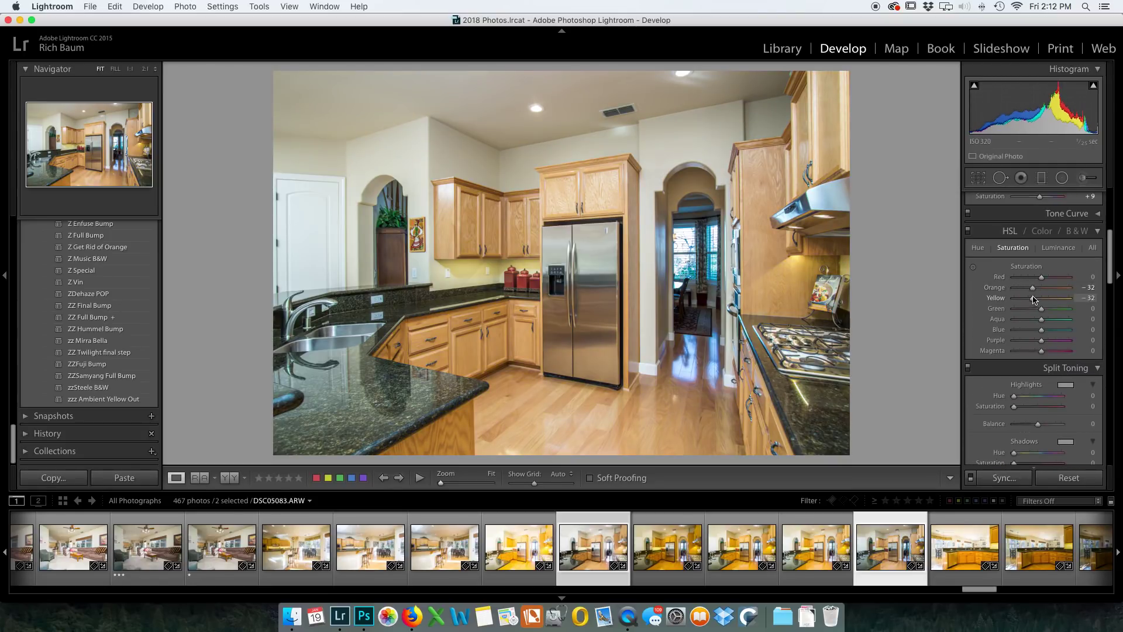
click(1028, 330)
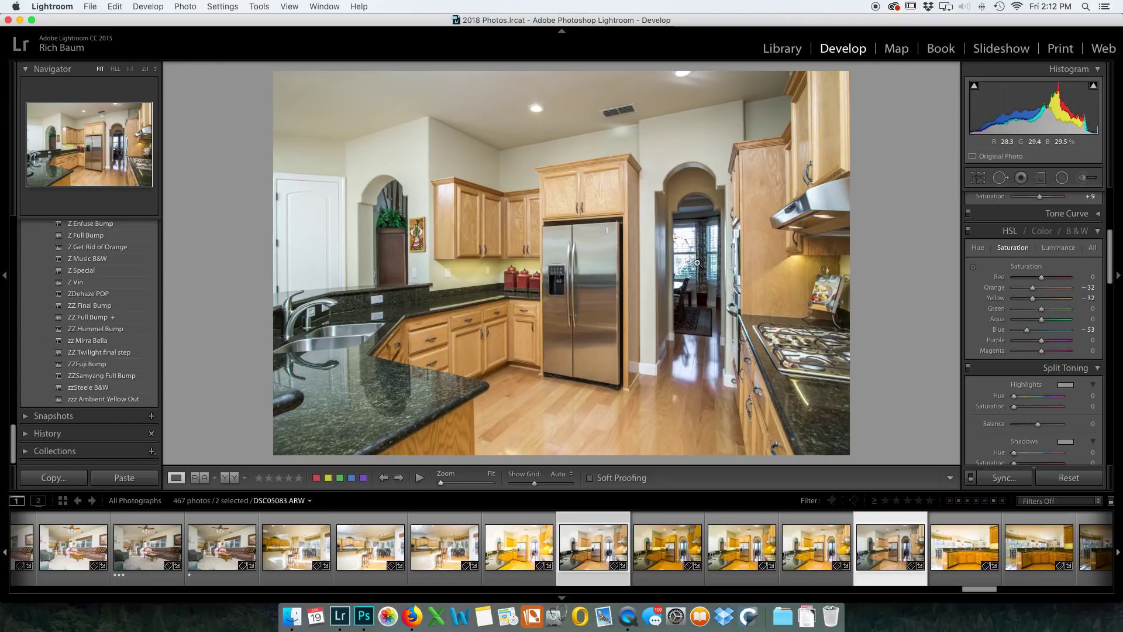
- Browse the kitchen brackets and select DSC05083 alongside the current one
click(800, 557)
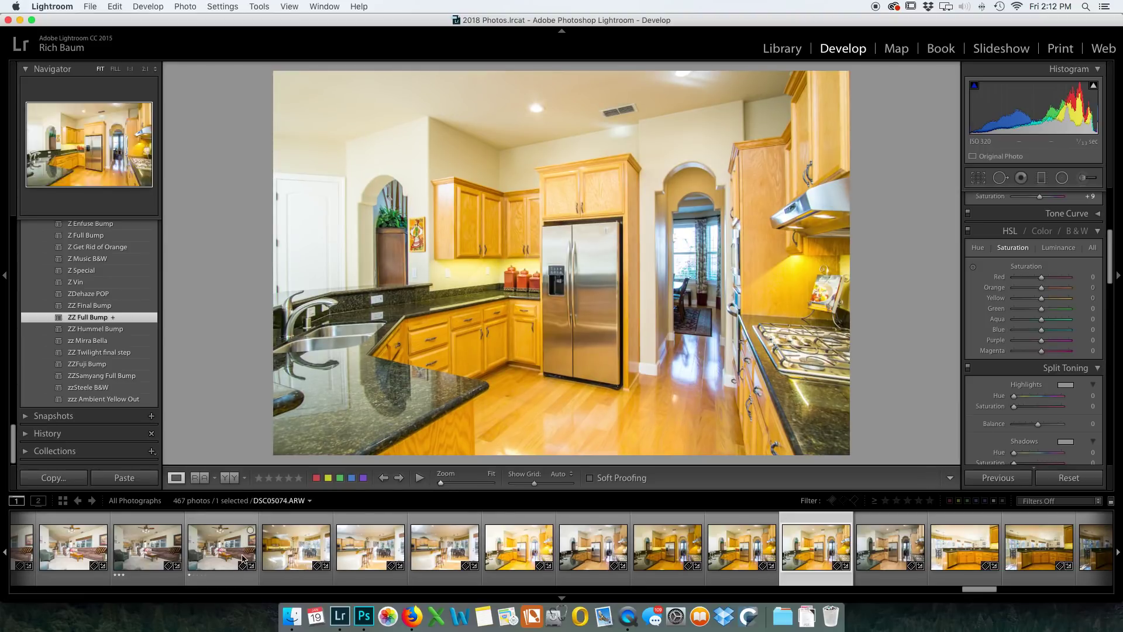
click(493, 548)
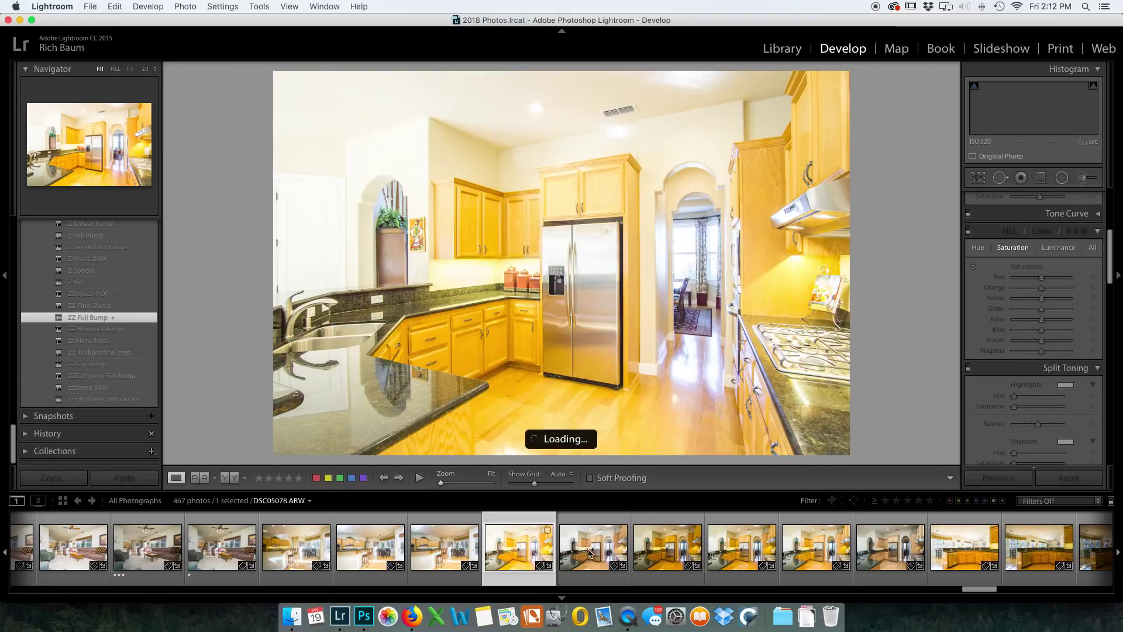
click(592, 552)
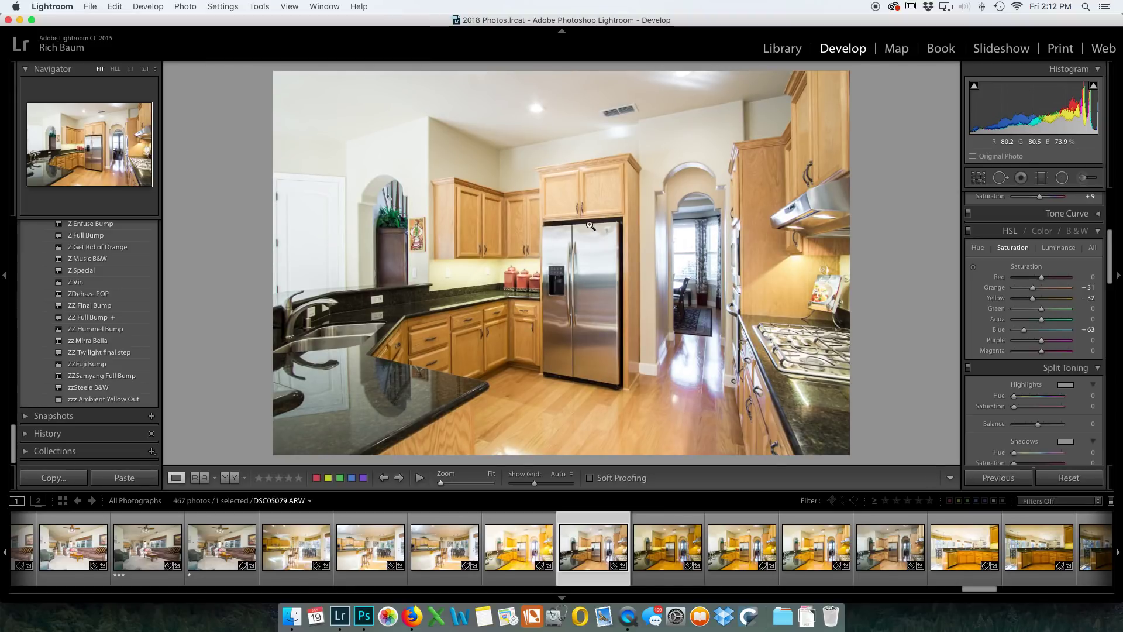
super+click(857, 543)
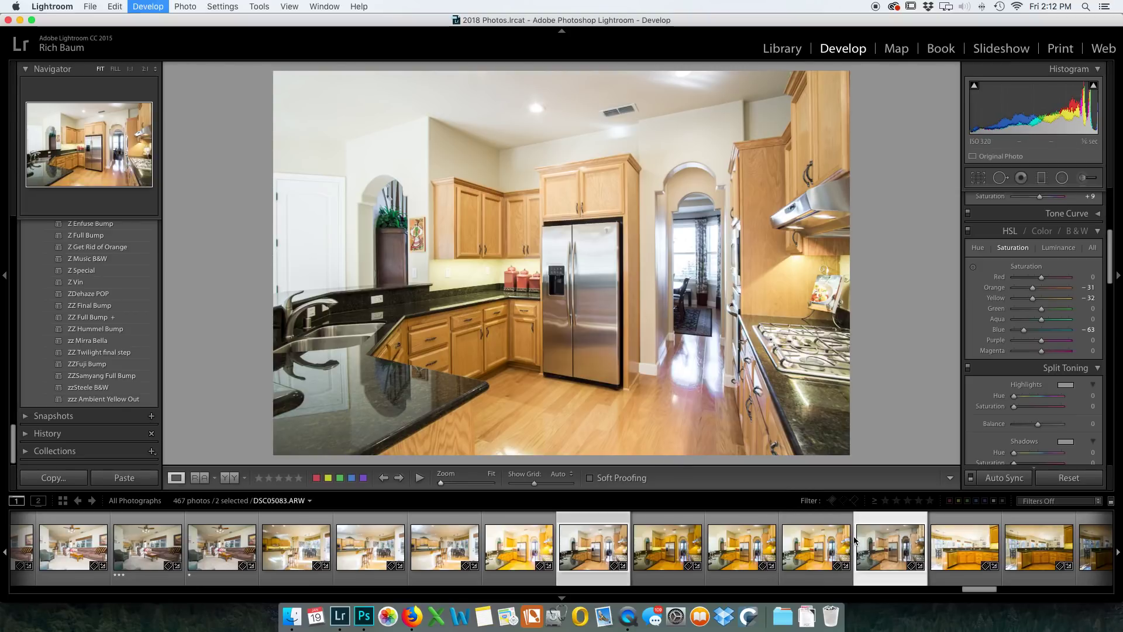
- Open the two selected kitchen brackets as layers of one Photoshop document
right_click(651, 248)
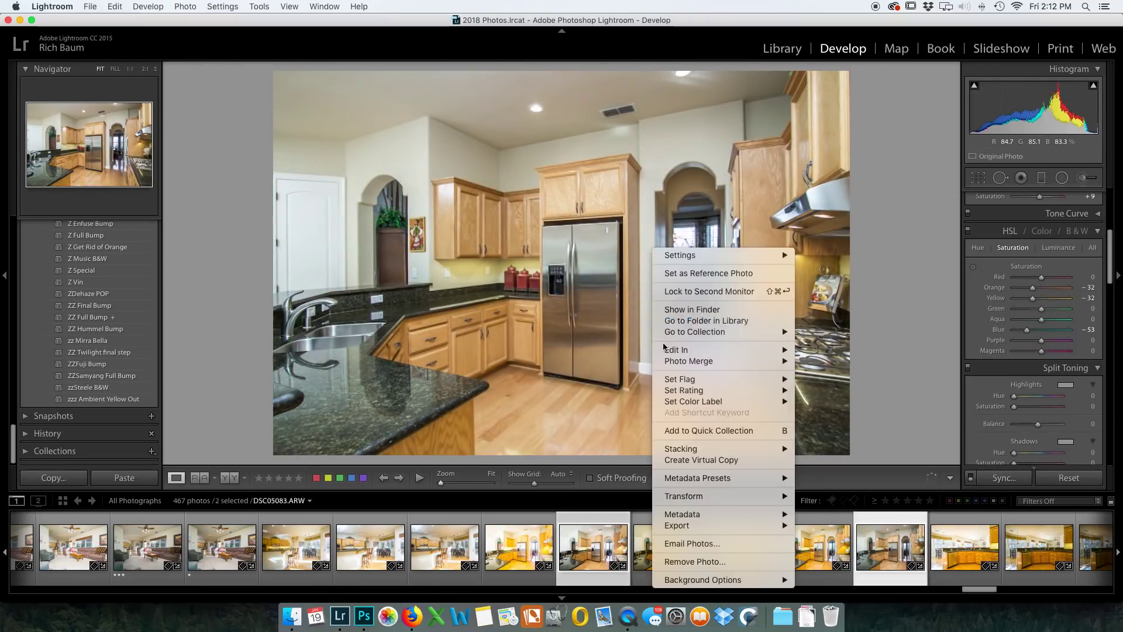
mouse_move(667, 350)
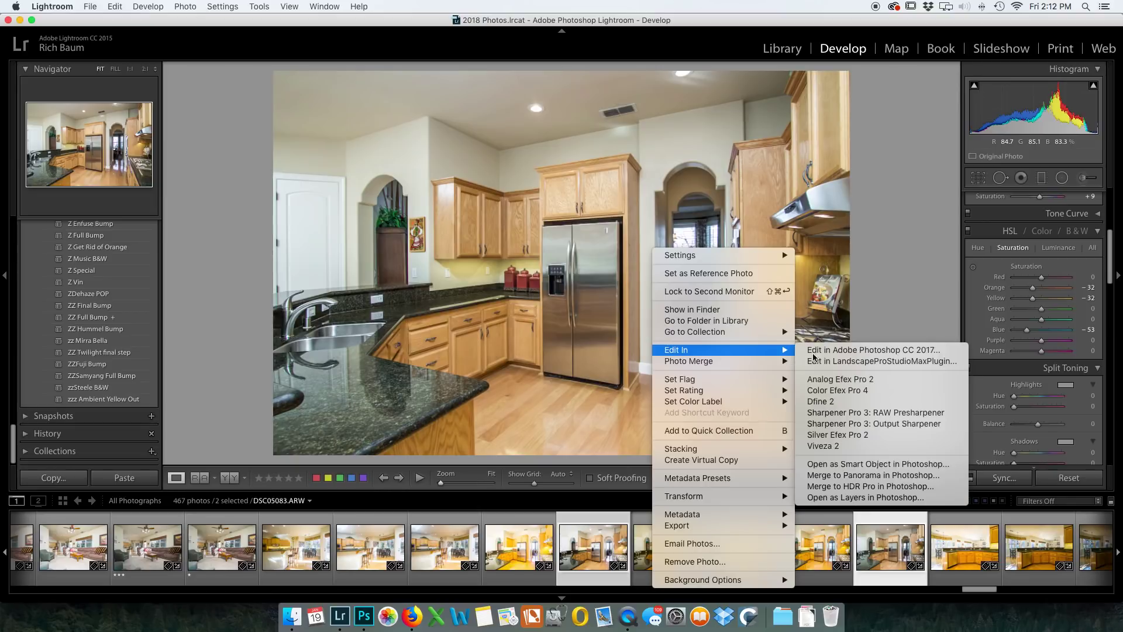
click(833, 497)
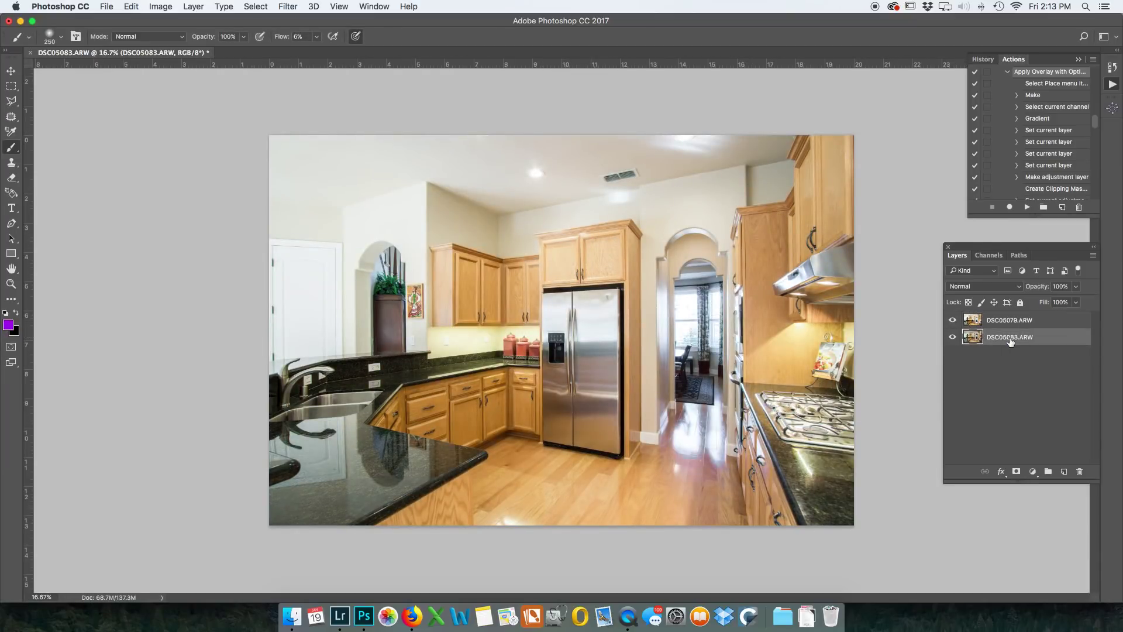
- Auto-align the DSC05079 and DSC05083 layers and hide DSC05079 behind a black mask
shift+click(1015, 321)
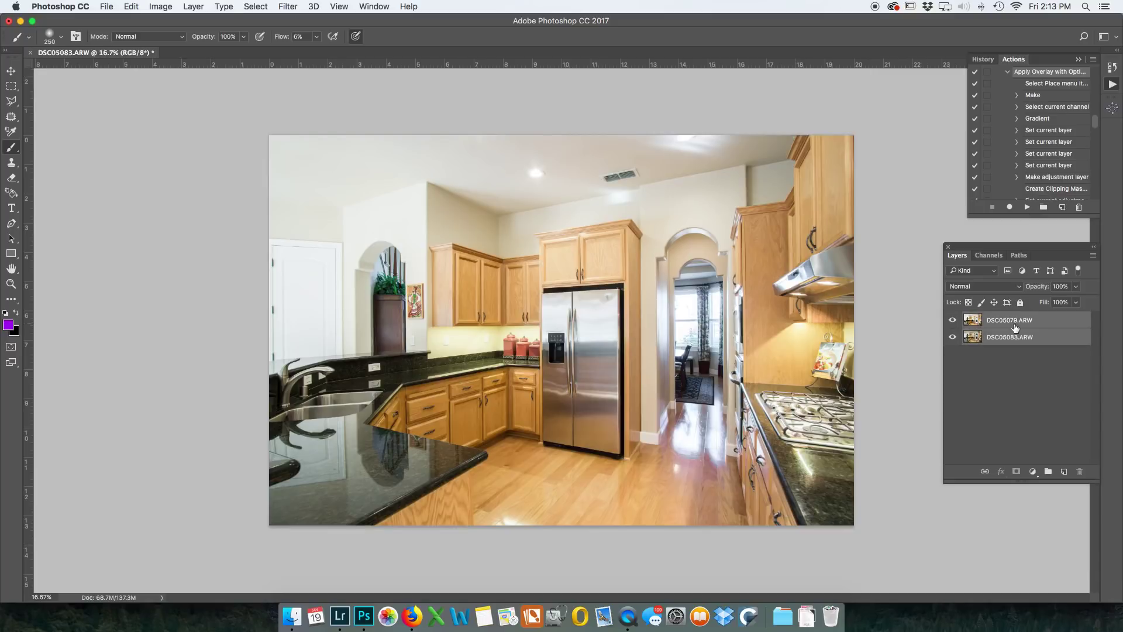
key(super+shift+alt+a)
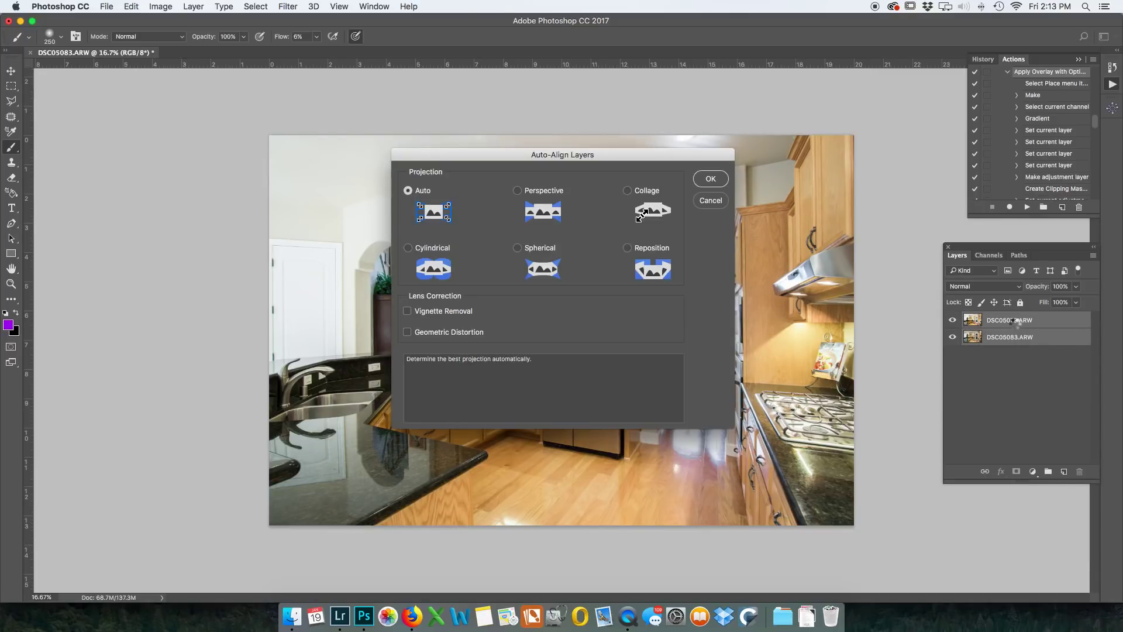
key(Return)
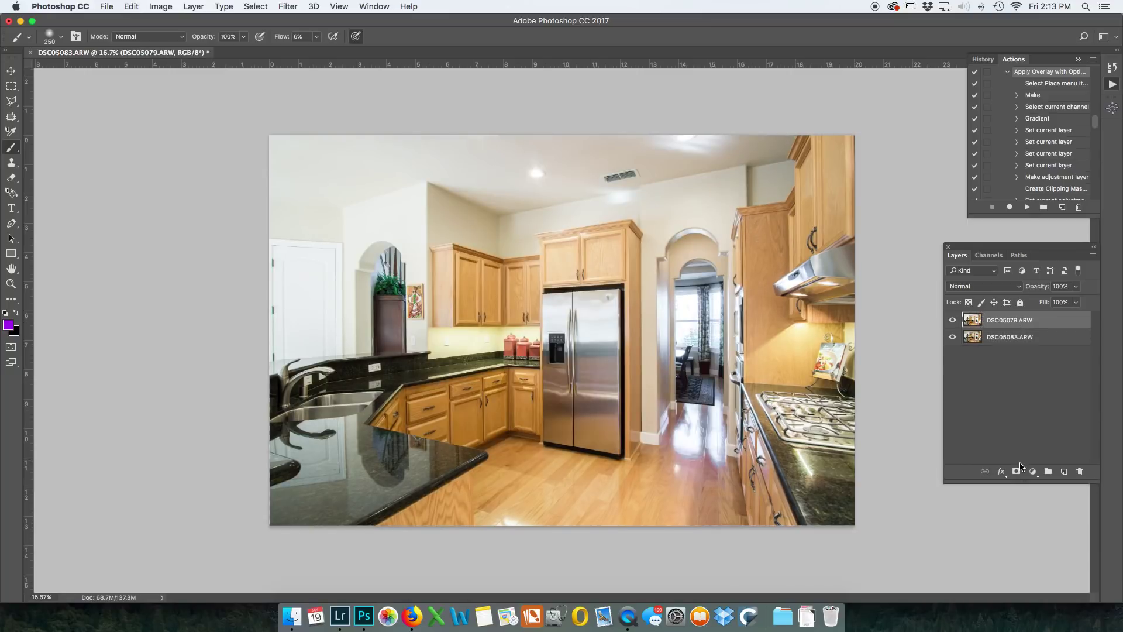
alt+click(1017, 471)
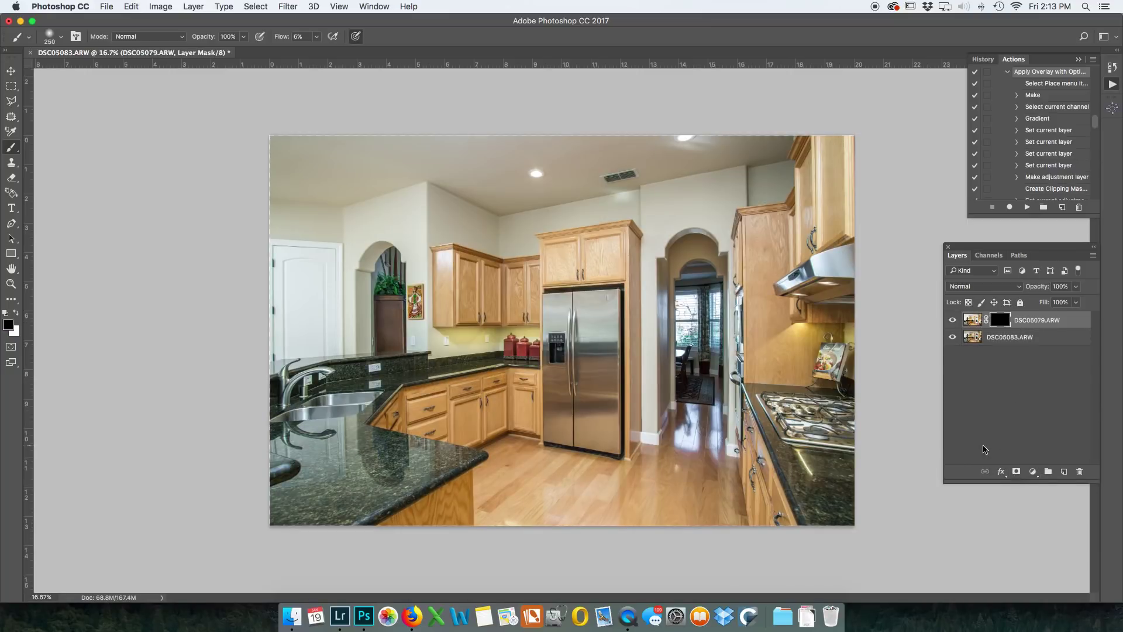
- With a 700 white brush, paint the upper layer back in over the hallway doorway and arch
key(bracketright)
key(bracketright)
key(bracketright)
key(bracketright)
key(bracketright)
key(x)
mouse_move(699, 387)
mouse_down()
mouse_move(699, 362)
mouse_move(695, 398)
mouse_move(702, 258)
mouse_move(689, 274)
mouse_move(691, 253)
mouse_move(702, 369)
mouse_move(690, 433)
mouse_move(675, 302)
mouse_move(688, 272)
mouse_move(711, 295)
mouse_move(696, 292)
mouse_move(702, 395)
mouse_move(761, 230)
mouse_move(763, 193)
mouse_move(812, 148)
mouse_move(831, 304)
mouse_move(816, 330)
mouse_up()
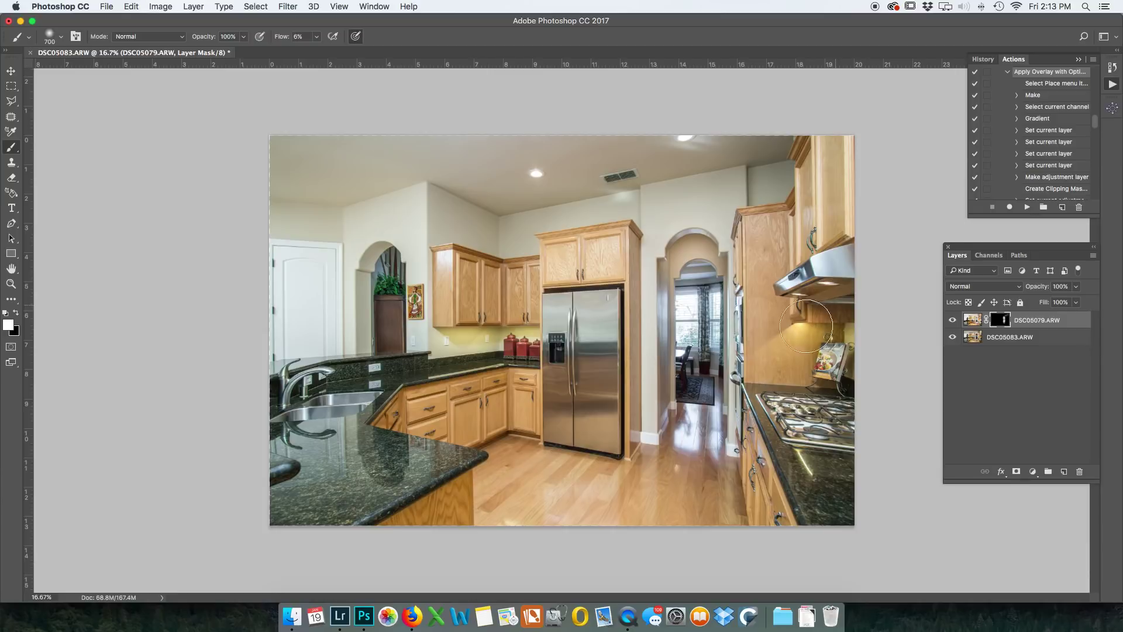
mouse_move(356, 295)
mouse_down()
mouse_move(376, 348)
mouse_move(383, 251)
mouse_move(383, 305)
mouse_up()
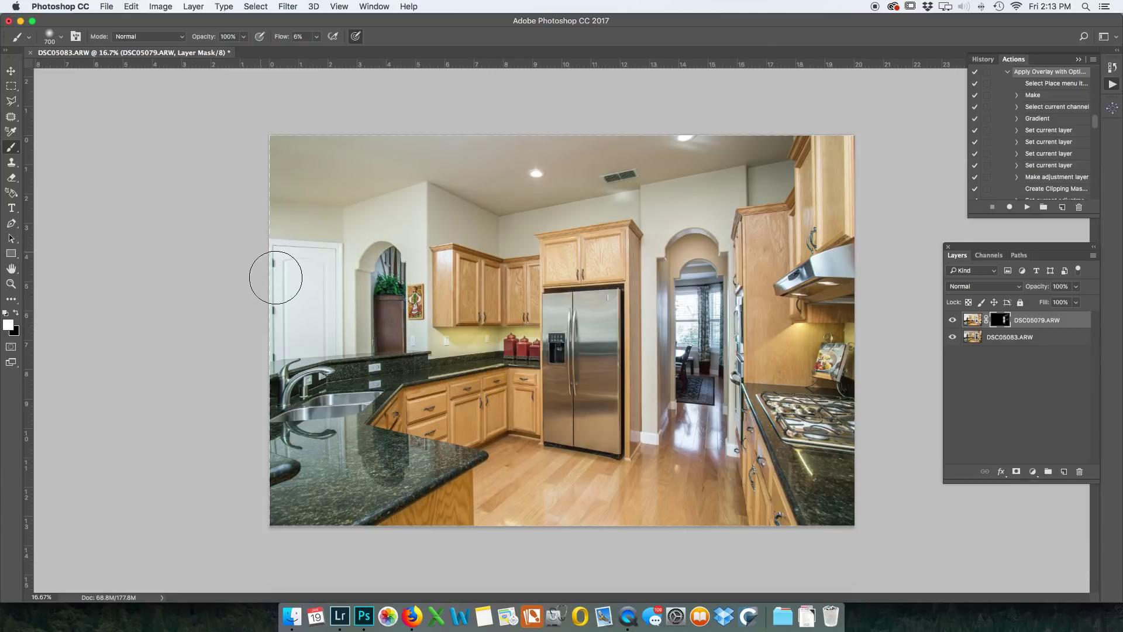
- With a 900 brush, paint in the lower counter and save the blend as DSC05079-Edit.tif
key(bracketright)
key(bracketright)
key(bracketright)
key(bracketright)
key(bracketright)
key(bracketright)
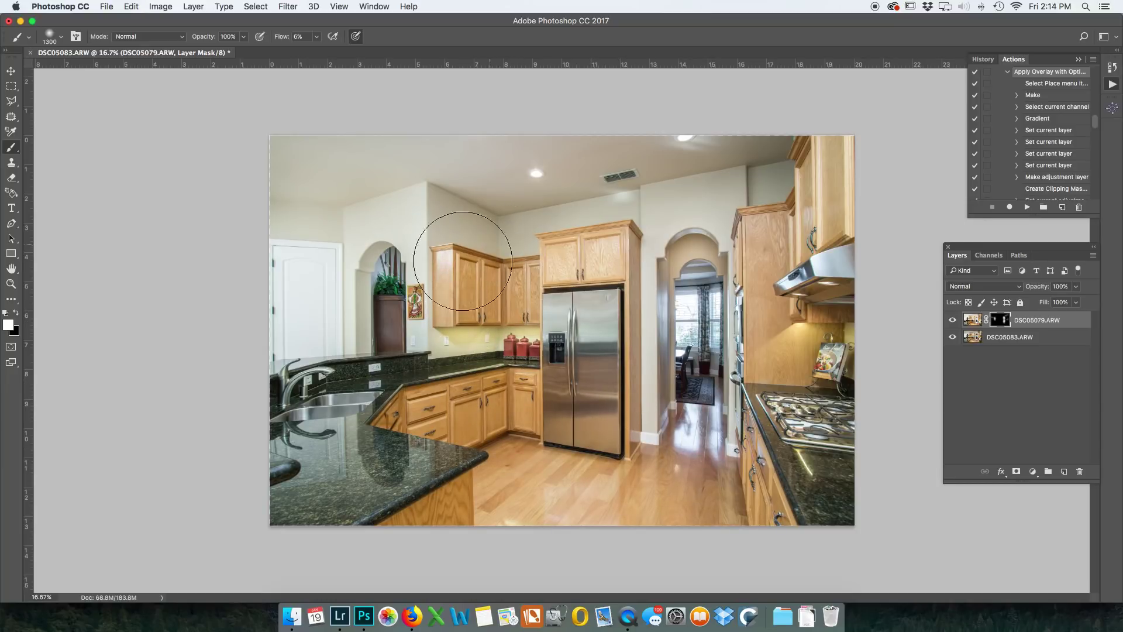
mouse_move(497, 259)
mouse_down()
mouse_move(483, 255)
mouse_move(489, 268)
mouse_up()
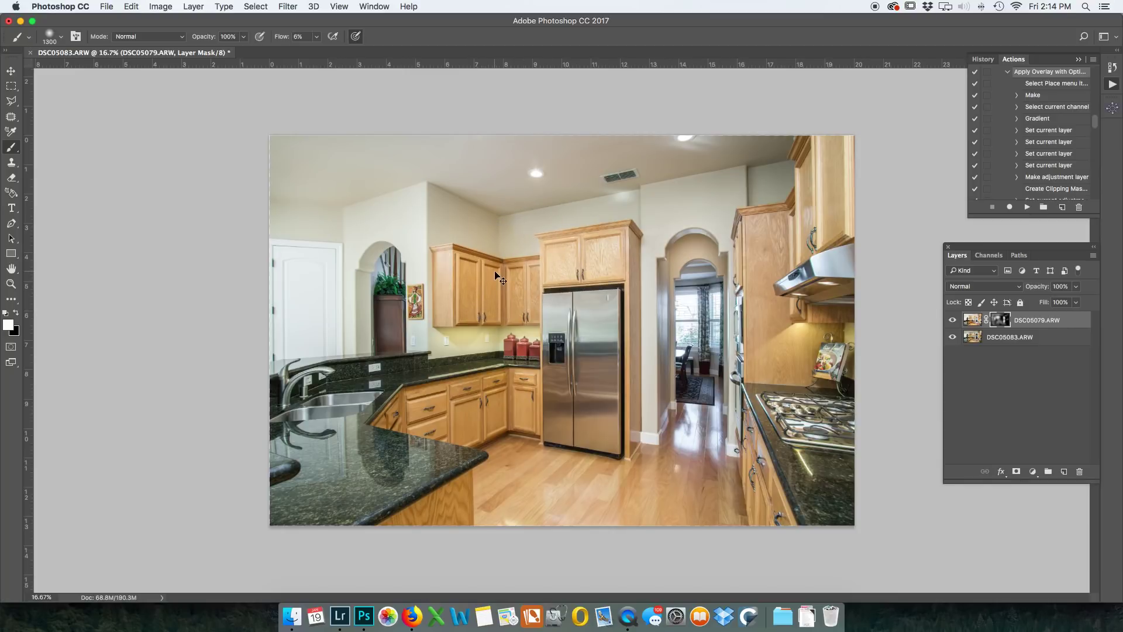
key(super+z)
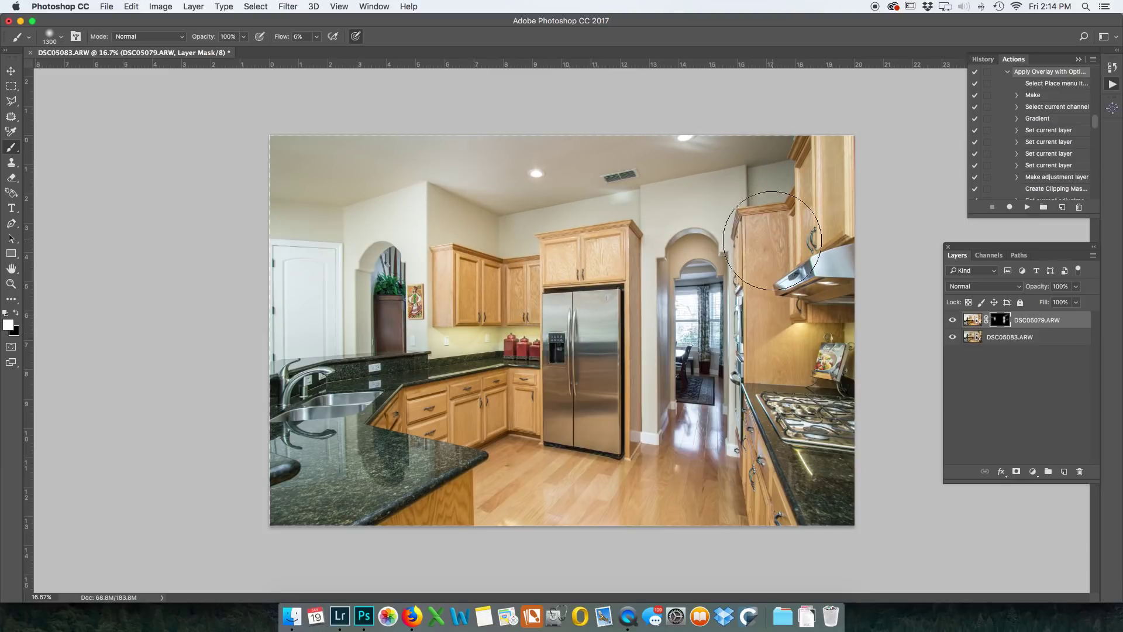
mouse_move(869, 500)
mouse_down()
mouse_move(836, 485)
mouse_move(770, 501)
mouse_move(632, 497)
mouse_move(572, 460)
mouse_move(466, 429)
mouse_move(443, 481)
mouse_up()
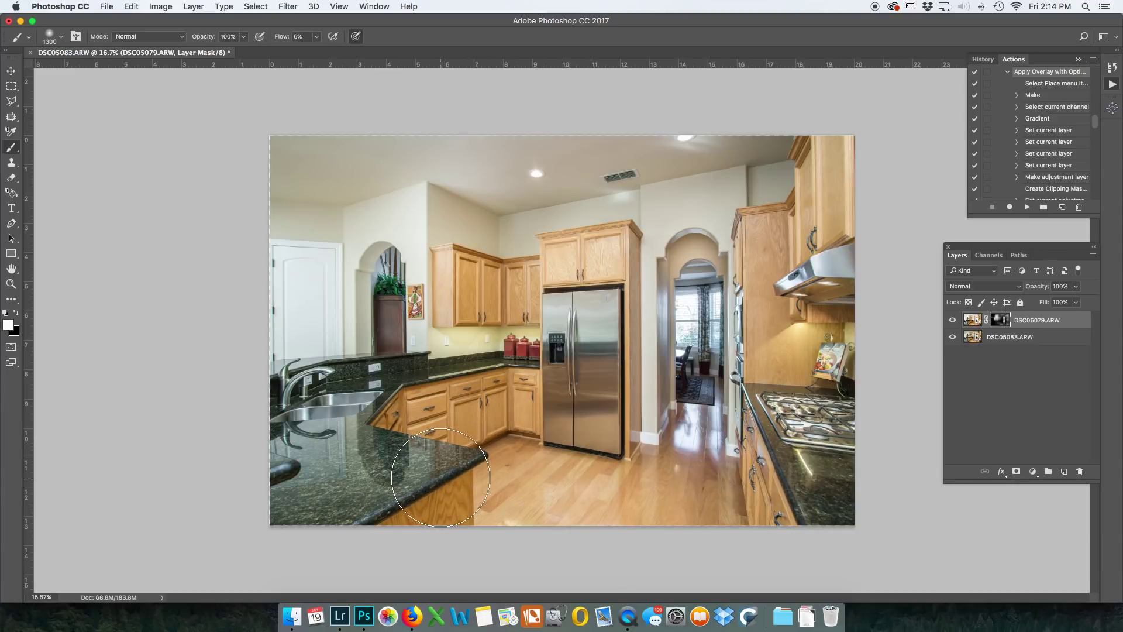
key(super+s)
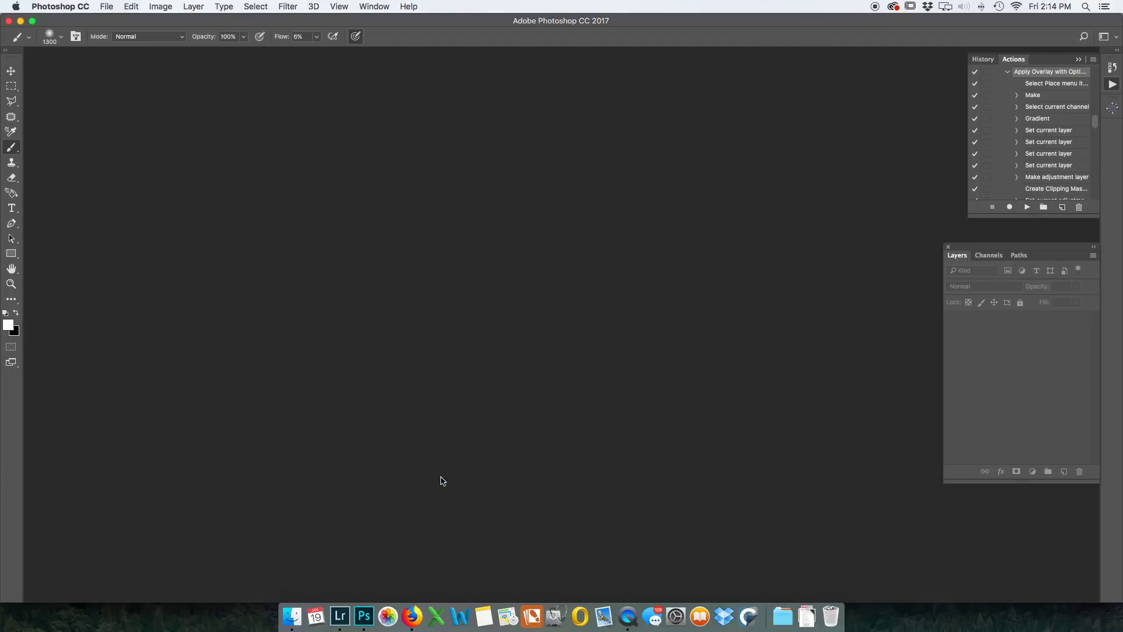
click(345, 603)
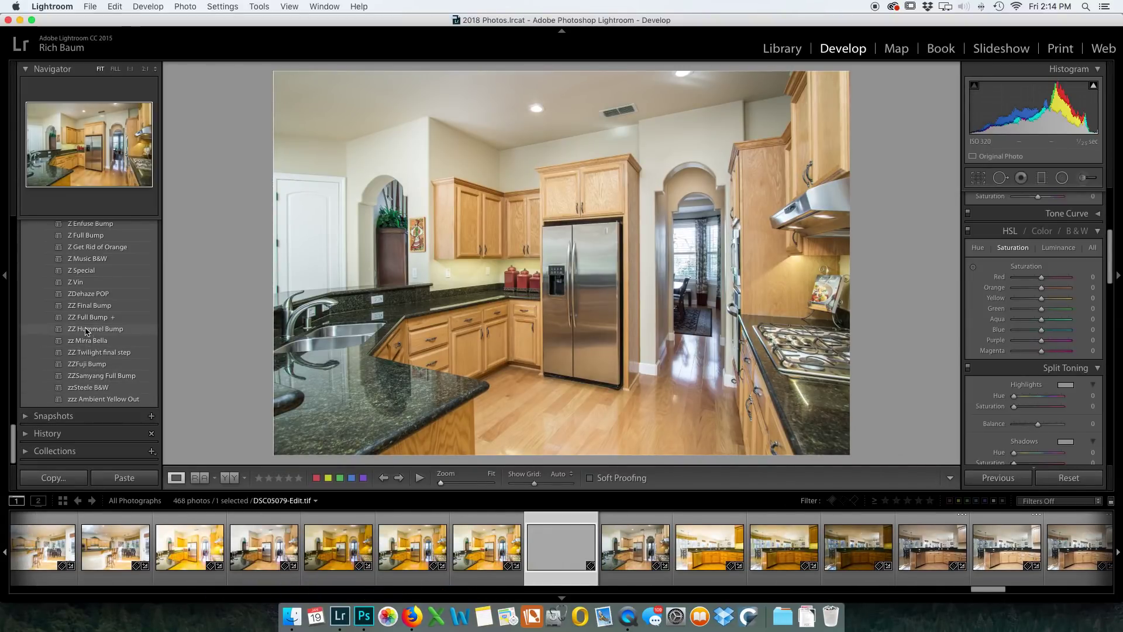
- Apply the ZZ Final Bump preset, set exposure to -0.15, and rate the kitchen photo three stars
click(90, 307)
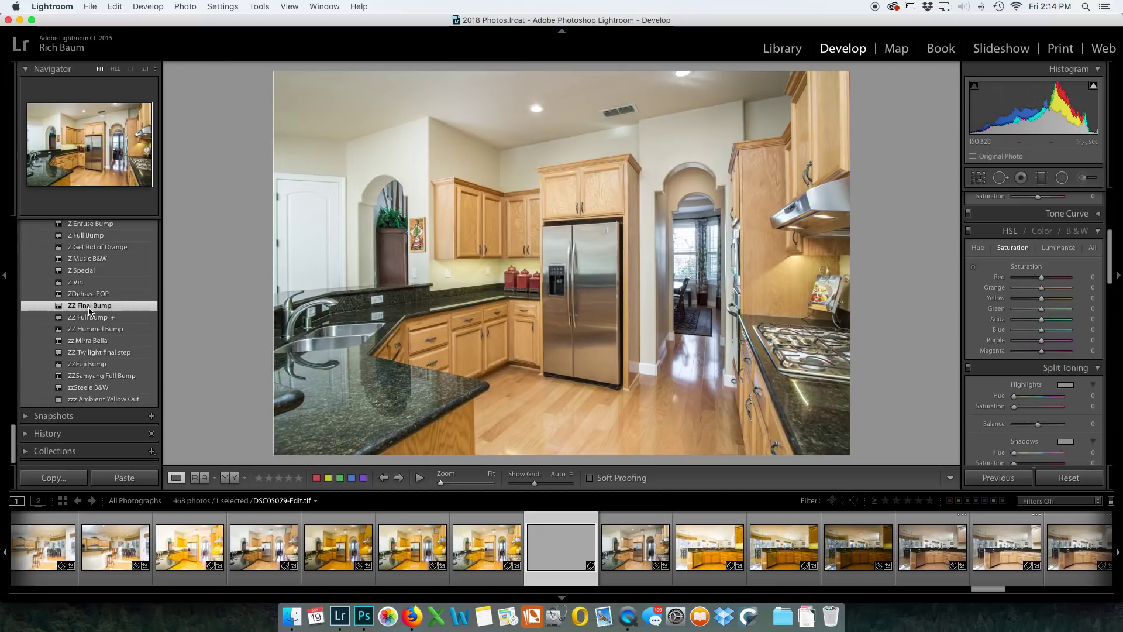
scroll(1037, 344, up, 3)
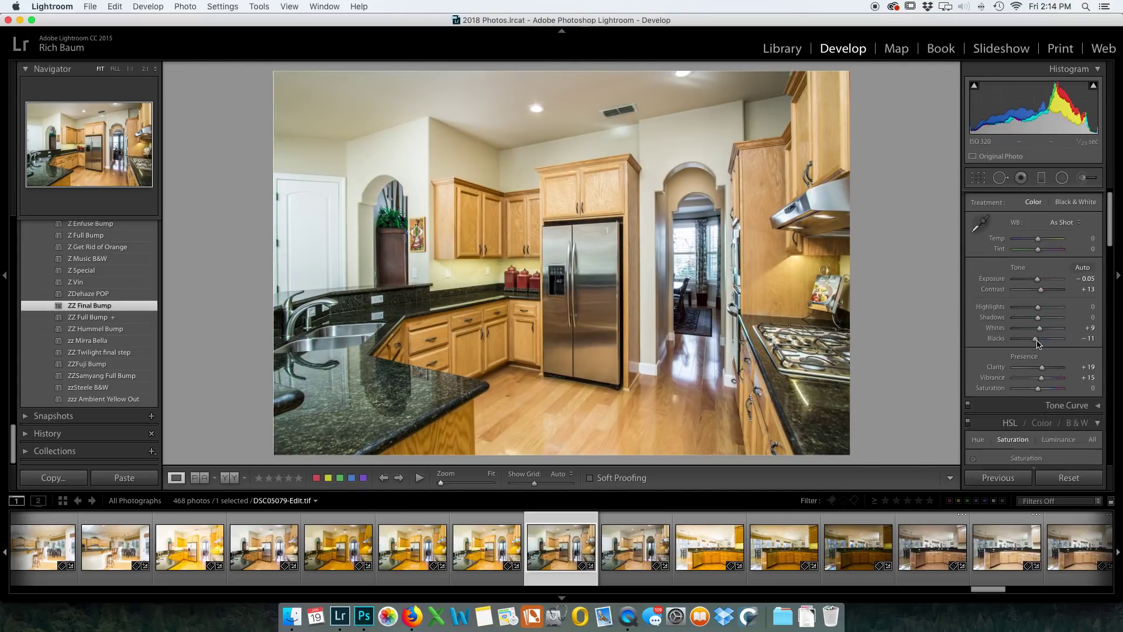
scroll(1037, 344, up, 1)
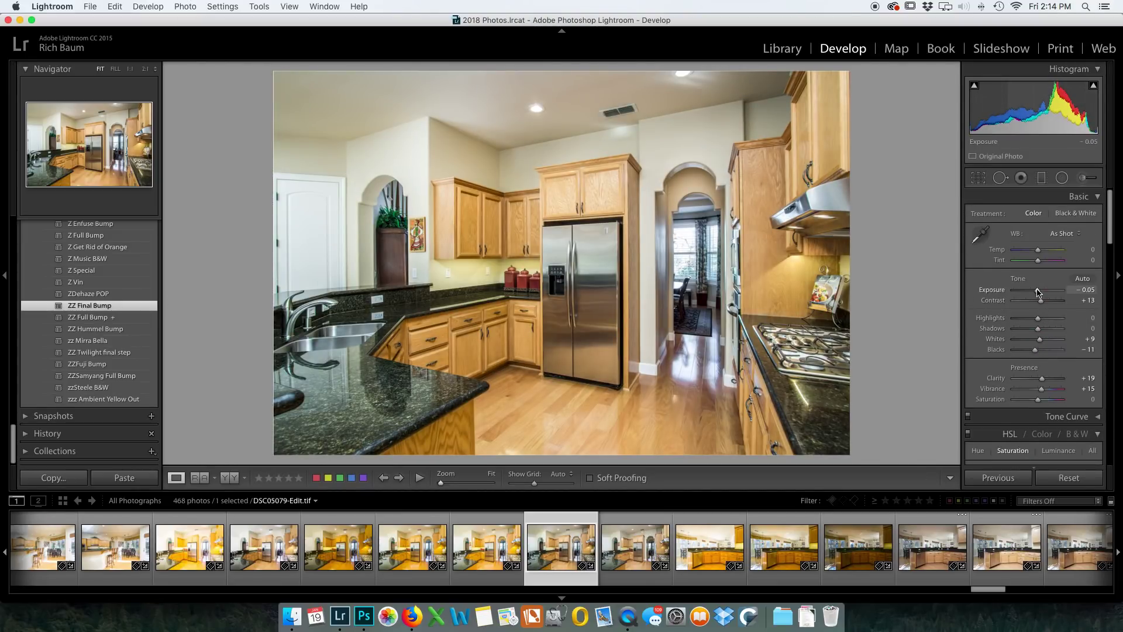
drag(1038, 291, 1036, 291)
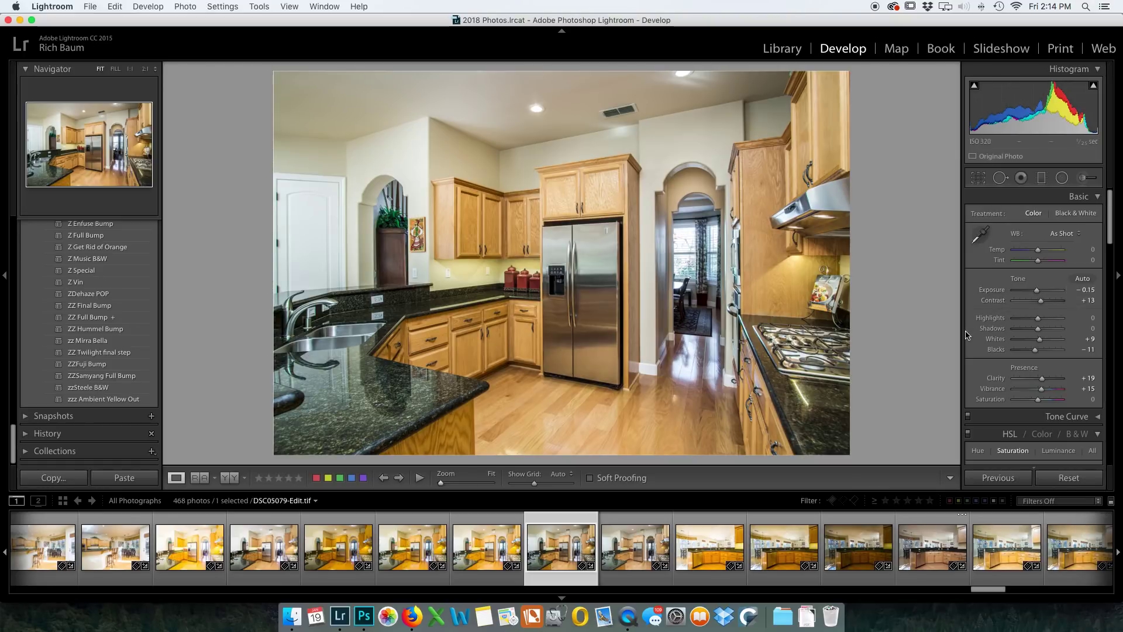
key(3)
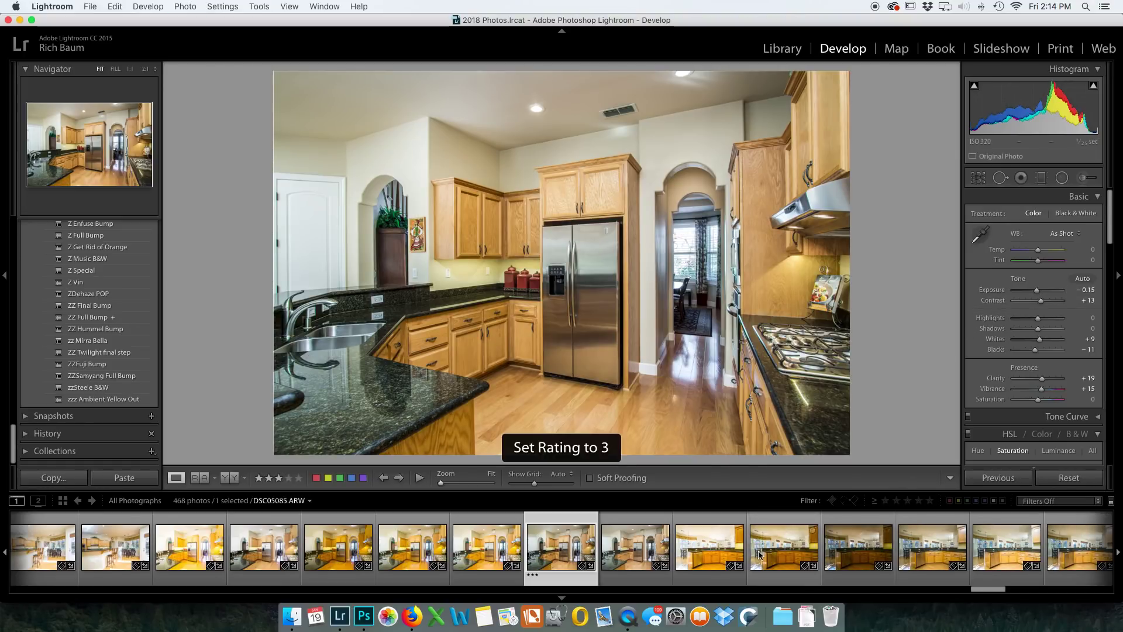
scroll(766, 556, down, 5)
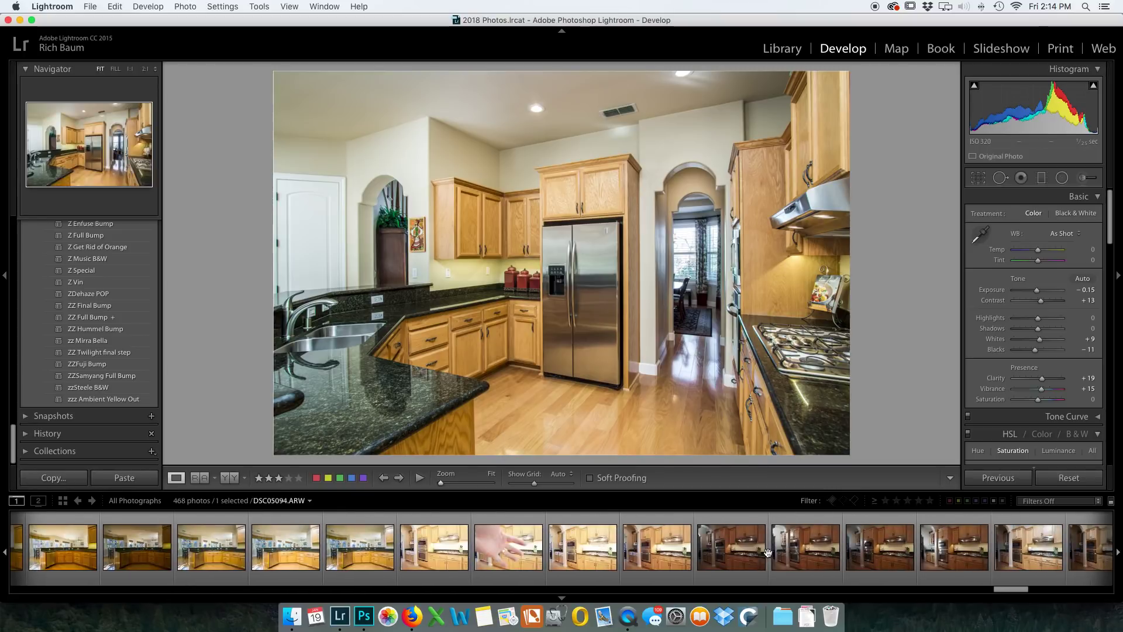
scroll(768, 555, down, 3)
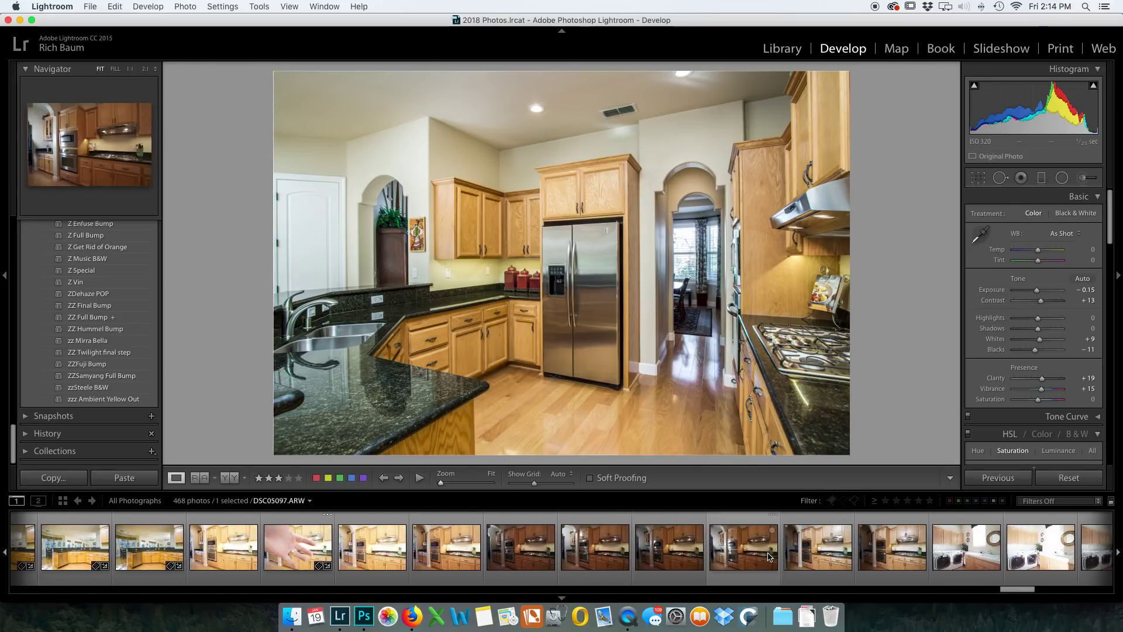
click(875, 548)
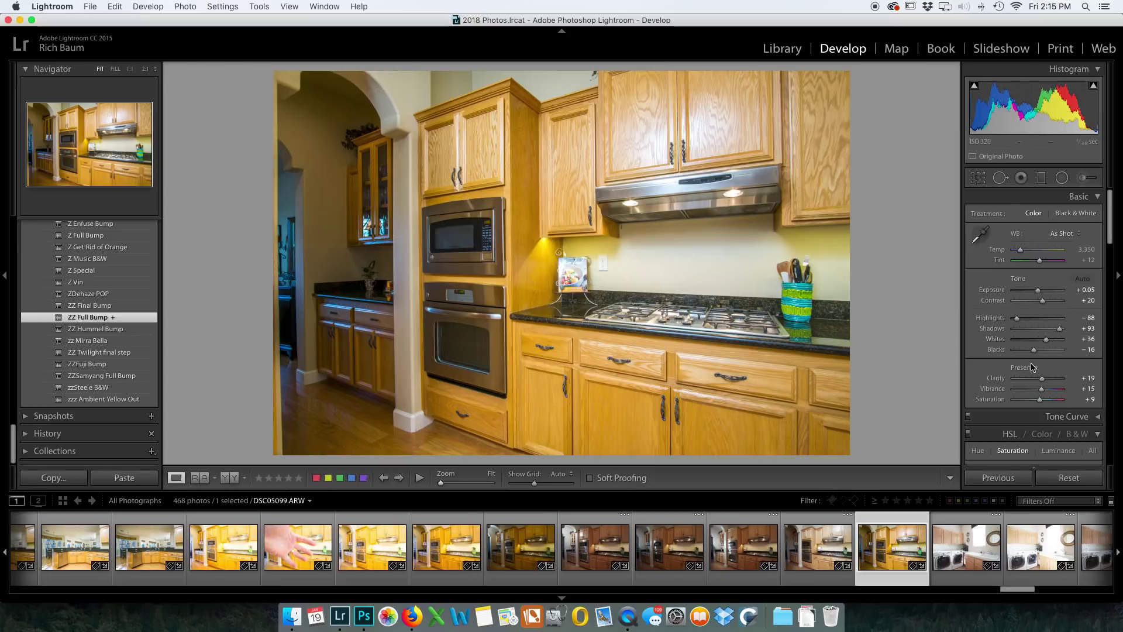
- Neutralise the stove-wall shot DSC05099's white balance with the eyedropper and rate it one star
scroll(1029, 304, down, 5)
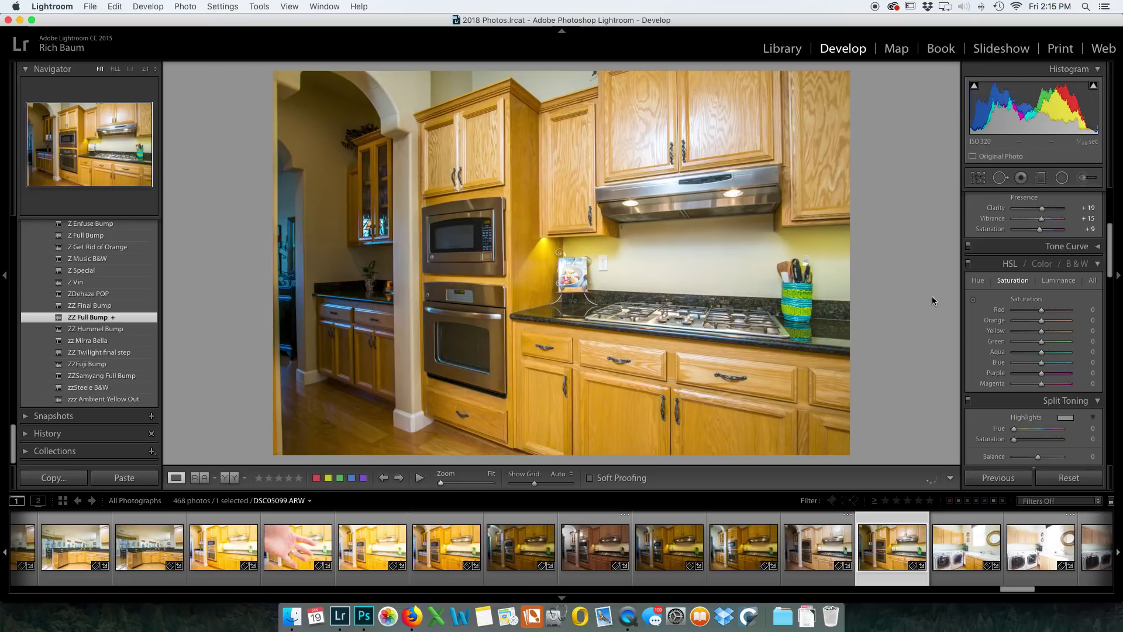
scroll(987, 329, up, 5)
click(980, 234)
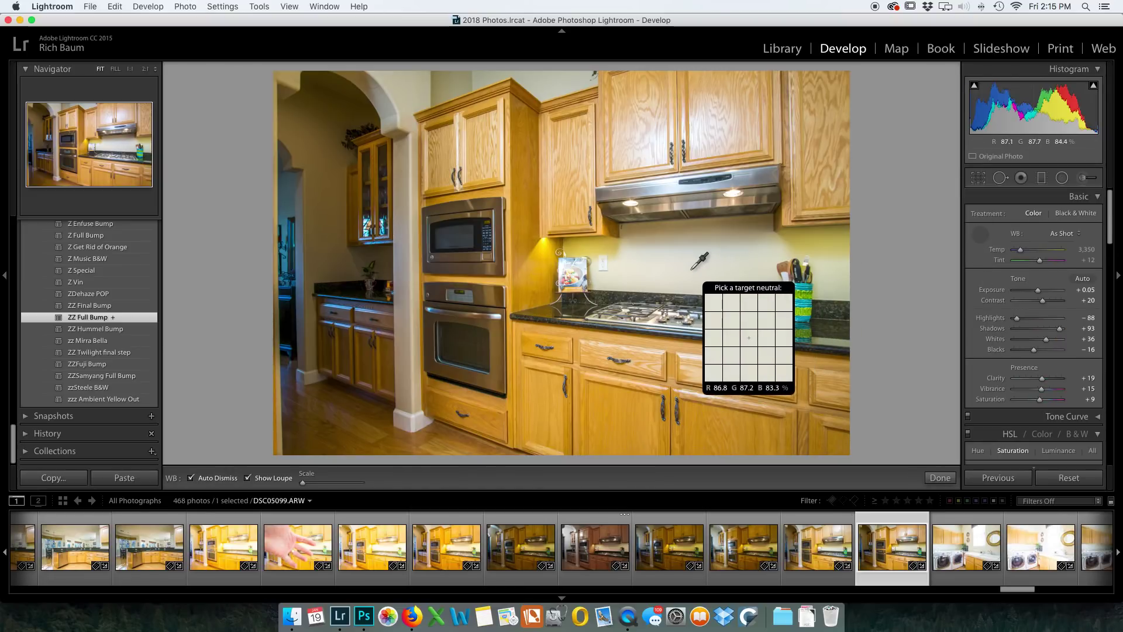
click(410, 424)
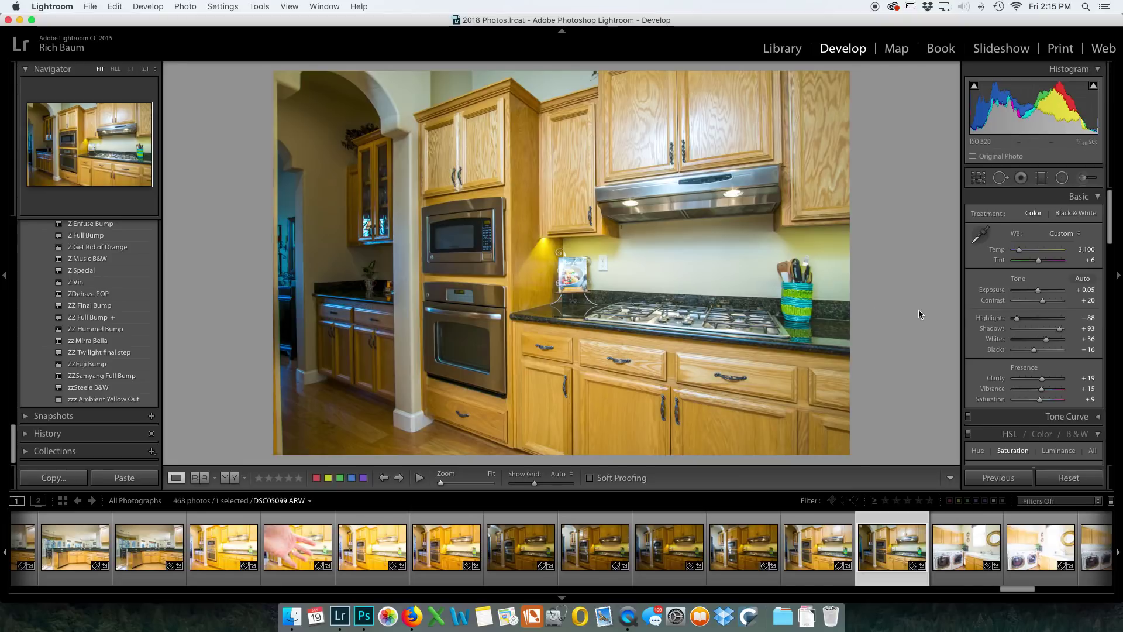
key(1)
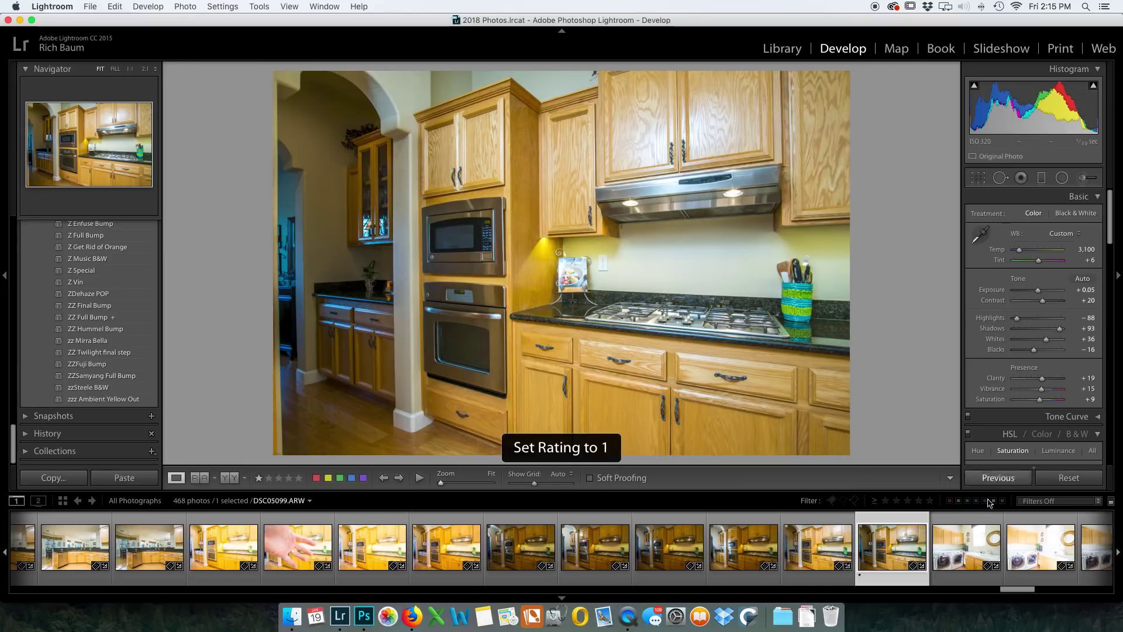
- Step through the stove-wall brackets and apply zzz Ambient Yellow Out to the brighter DSC05093
click(440, 556)
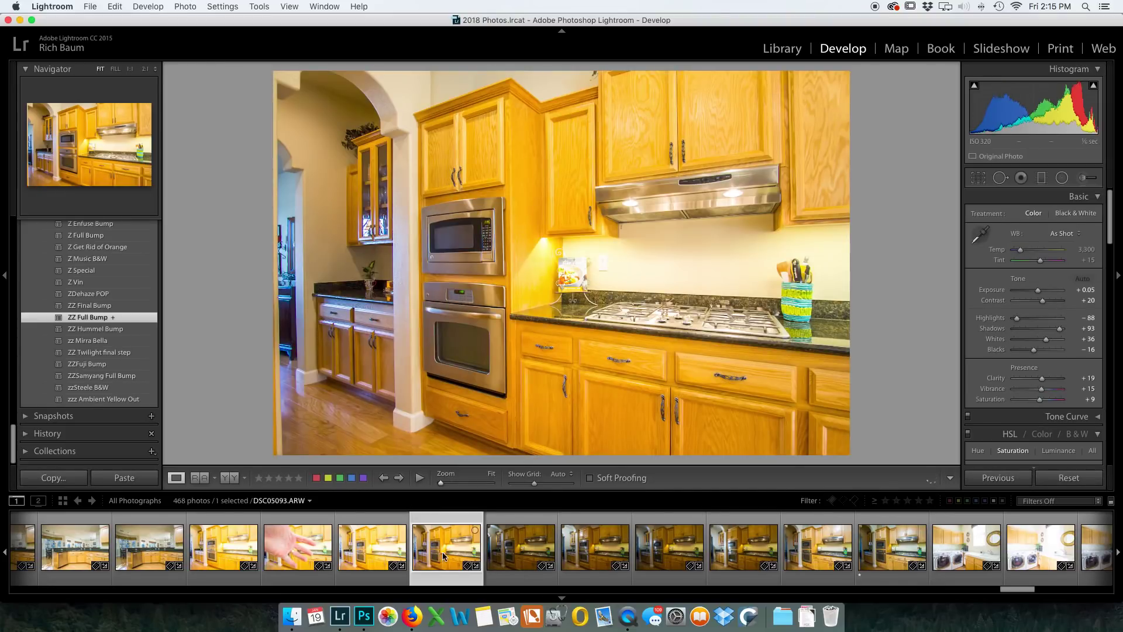
click(509, 556)
click(608, 559)
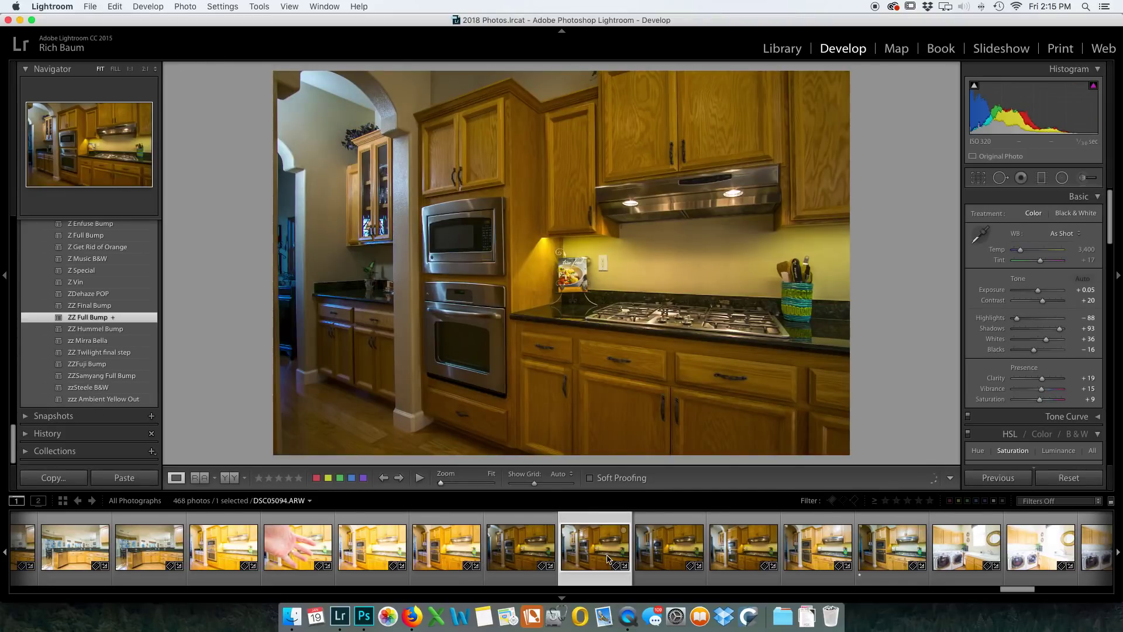
click(654, 553)
click(410, 552)
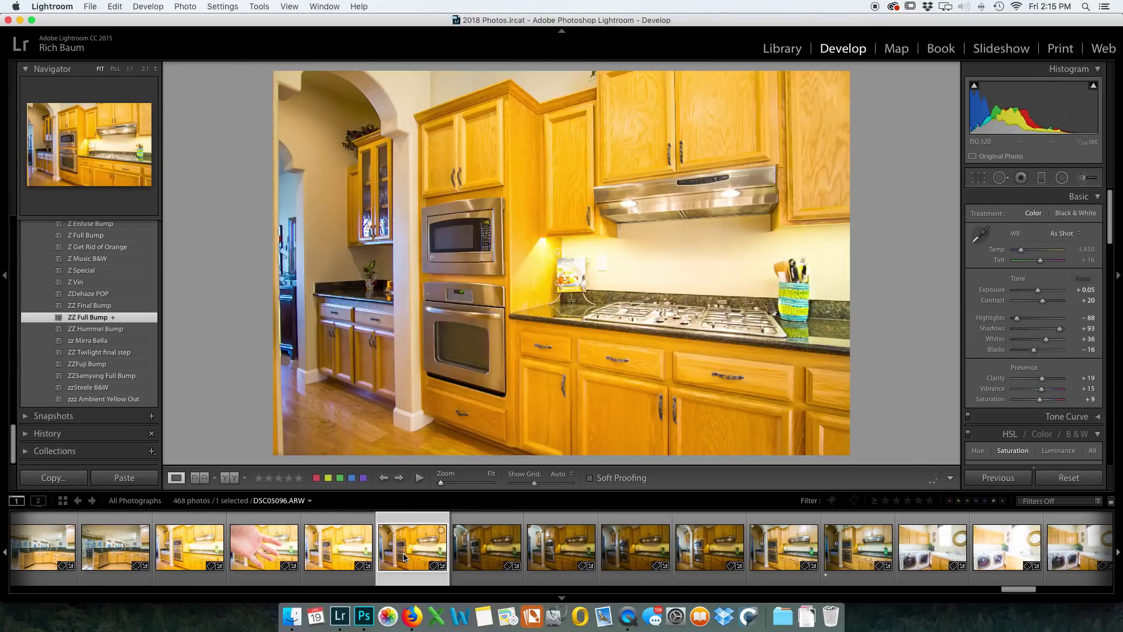
click(136, 399)
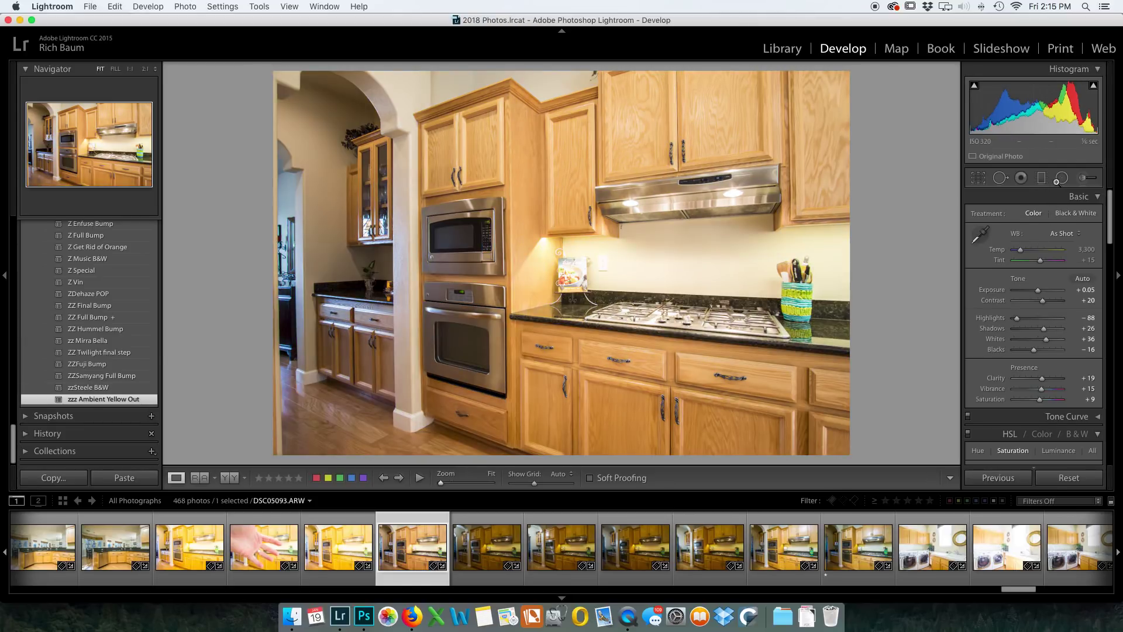
click(1041, 178)
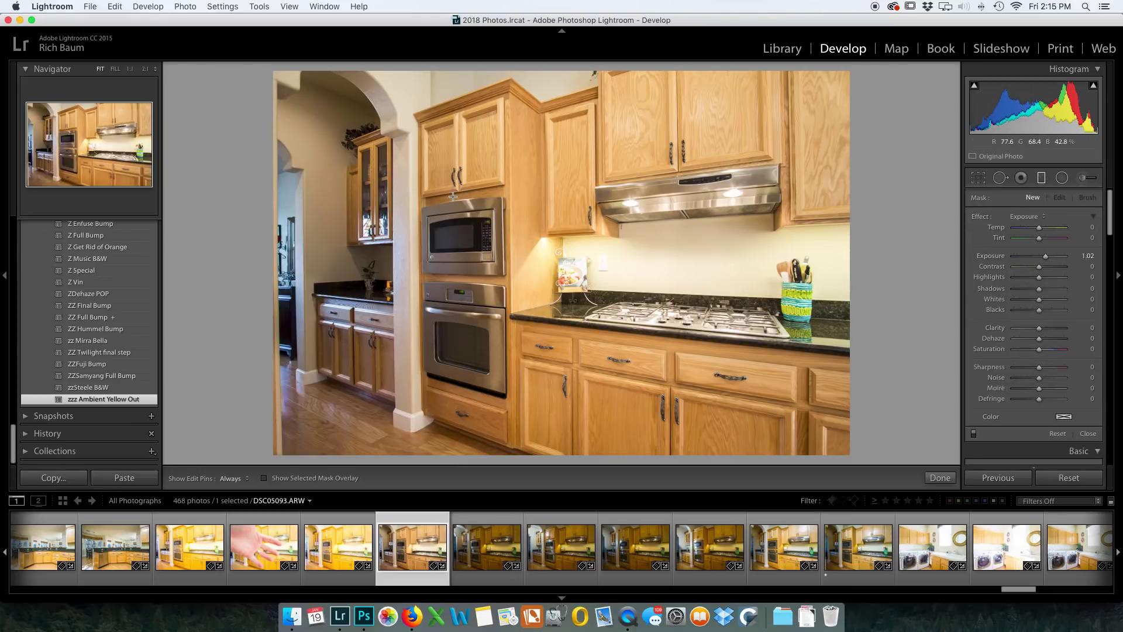
- Brighten the left side with a graduated filter and +0.84 brushed exposure, then add DSC05099 to the selection
drag(251, 262, 449, 260)
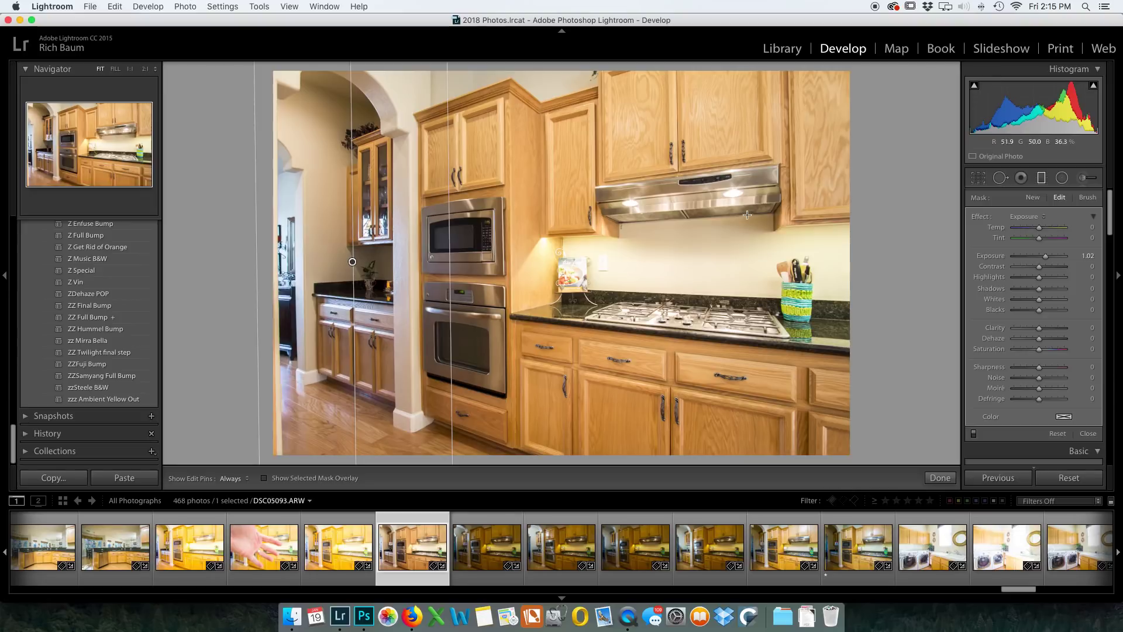
mouse_move(1046, 261)
mouse_down()
mouse_move(1035, 258)
mouse_move(1055, 256)
mouse_move(1046, 263)
mouse_up()
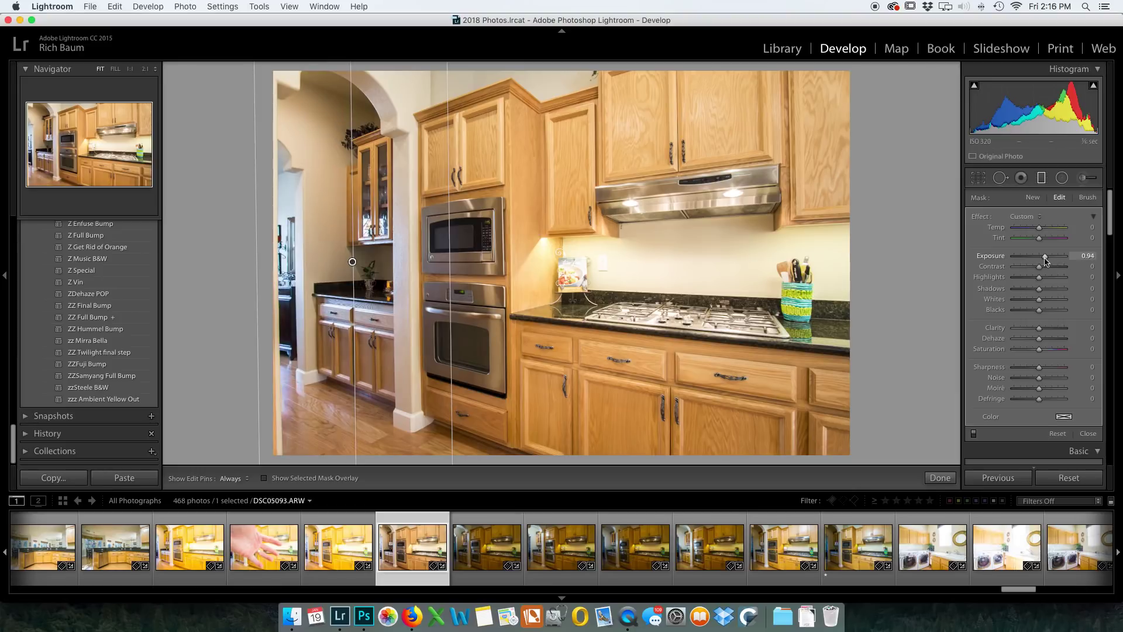
click(1086, 183)
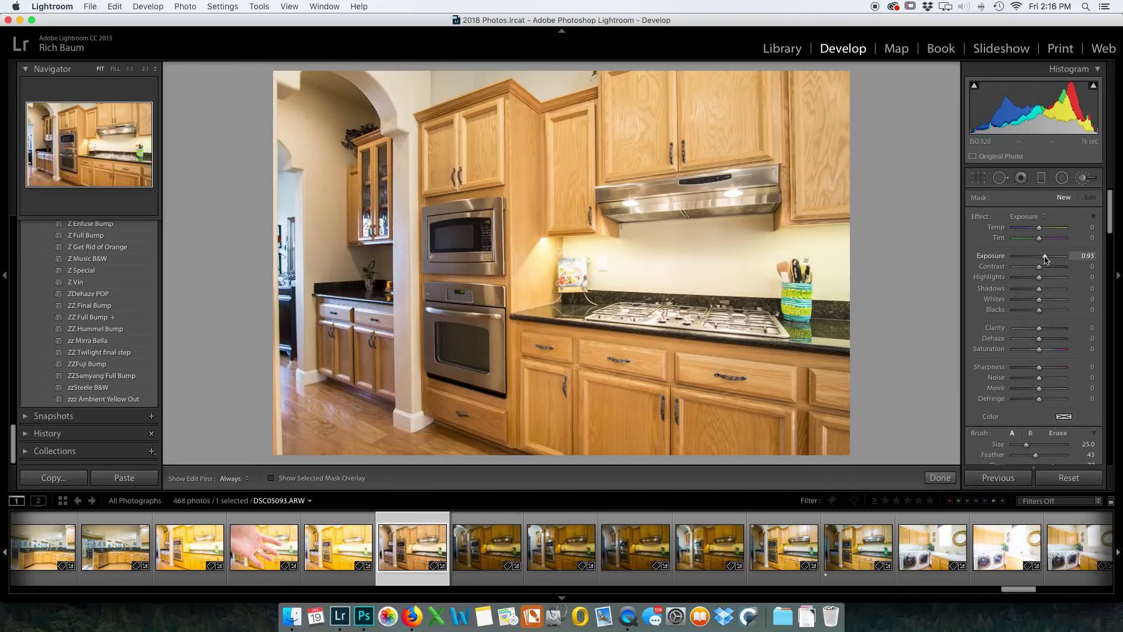
scroll(1041, 292, down, 2)
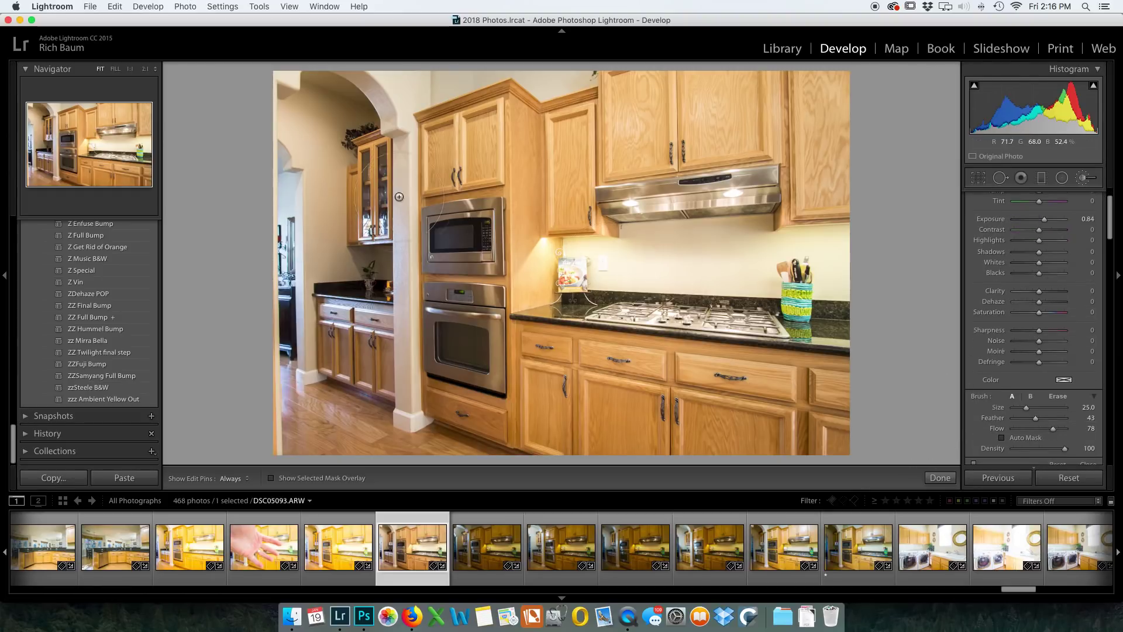
key(h)
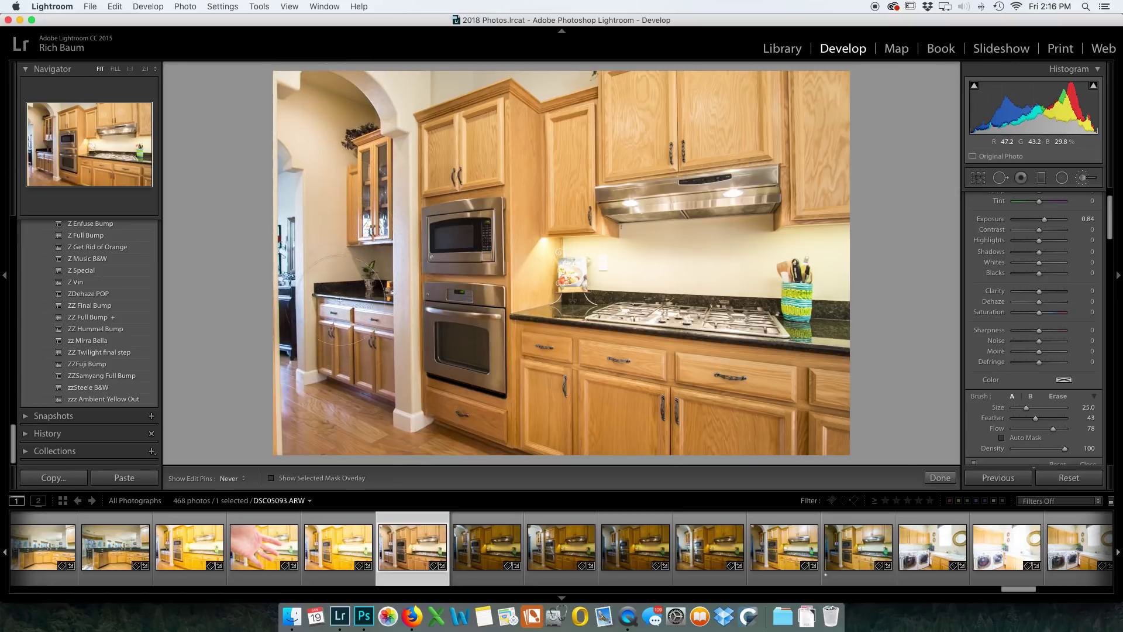
key(h)
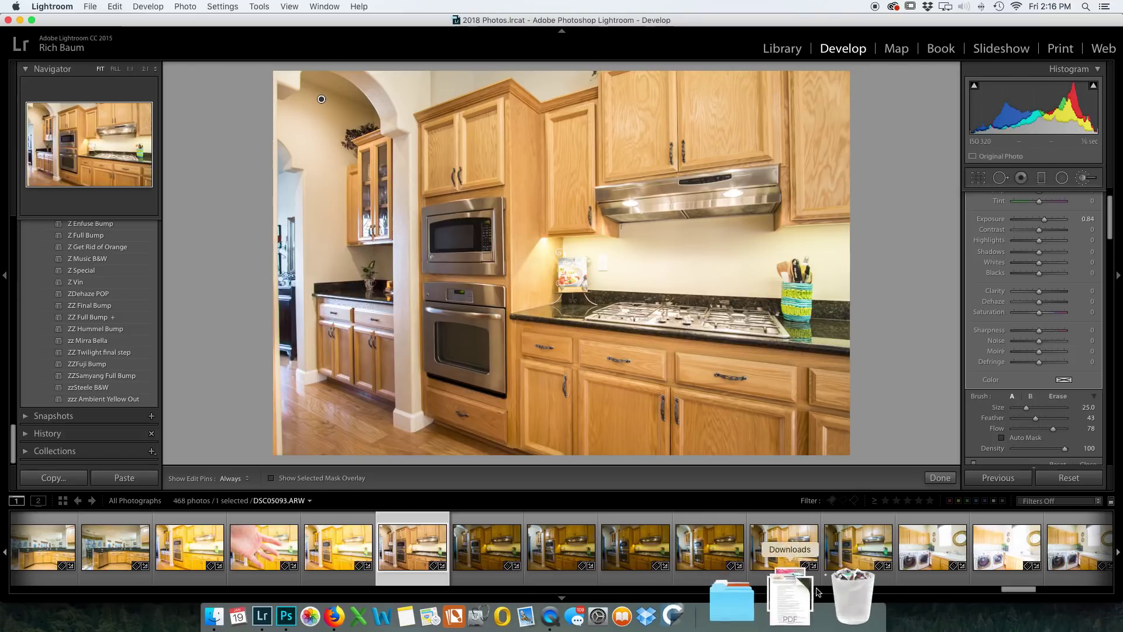
super+click(865, 556)
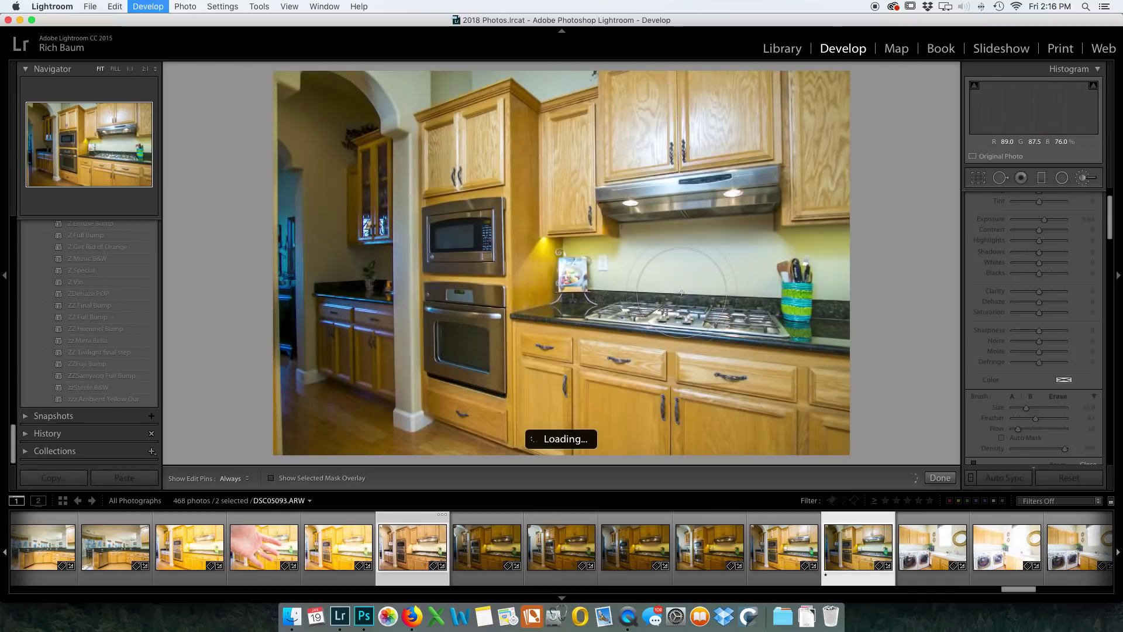
- Nudge the brushed area's temperature warmer, then set HSL saturation Yellow −35 and Orange −34
scroll(1005, 288, up, 2)
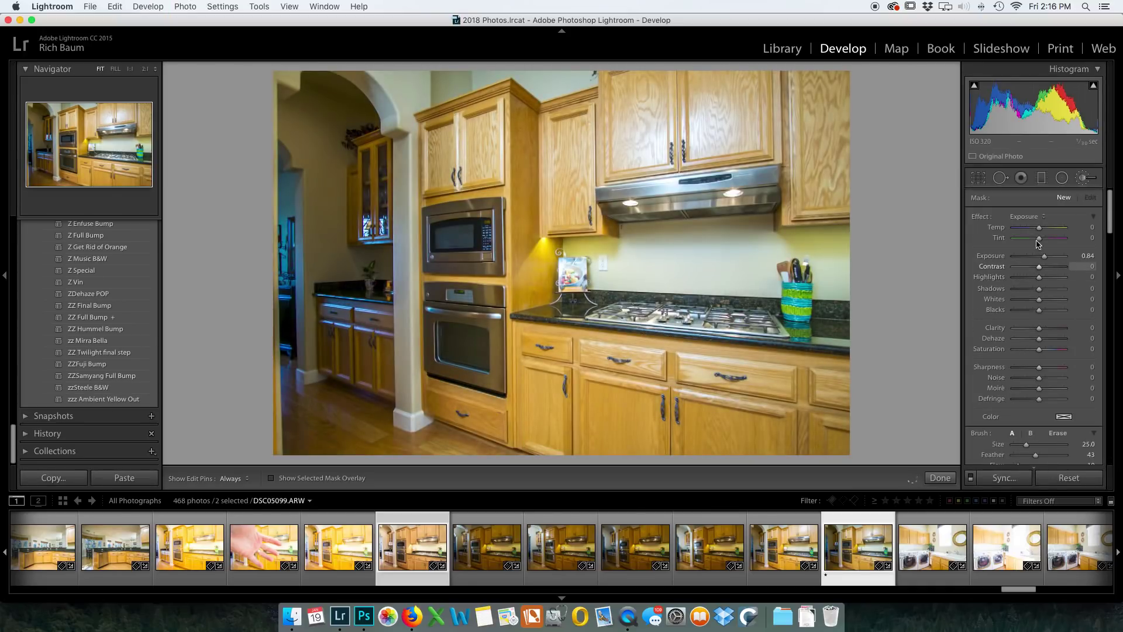
drag(1039, 229, 1041, 230)
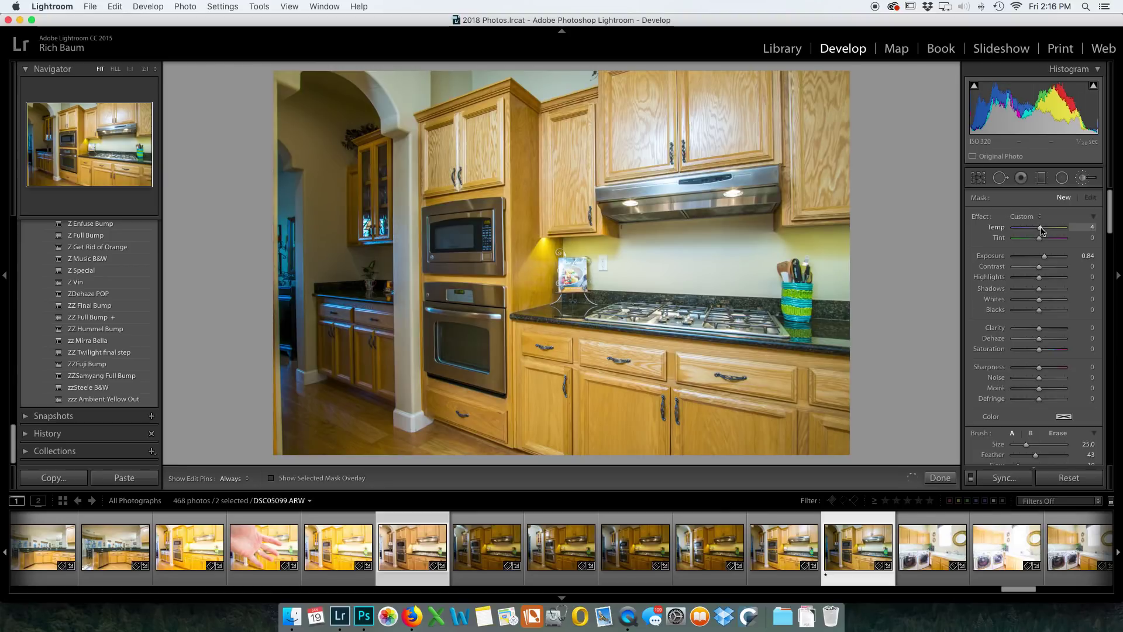
scroll(1038, 281, down, 10)
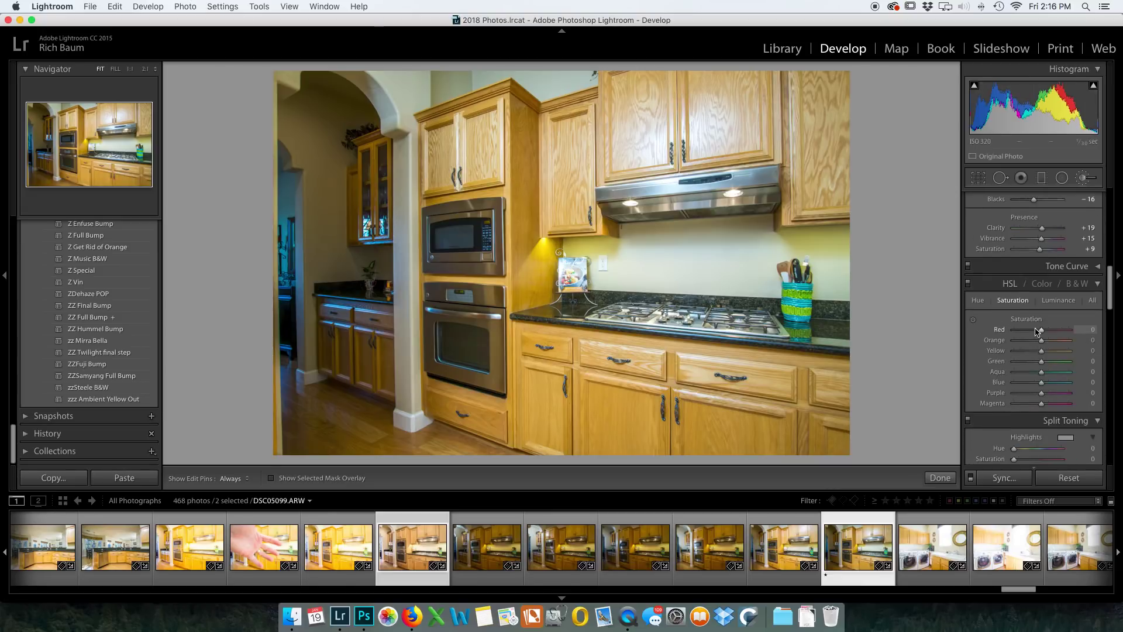
click(1033, 349)
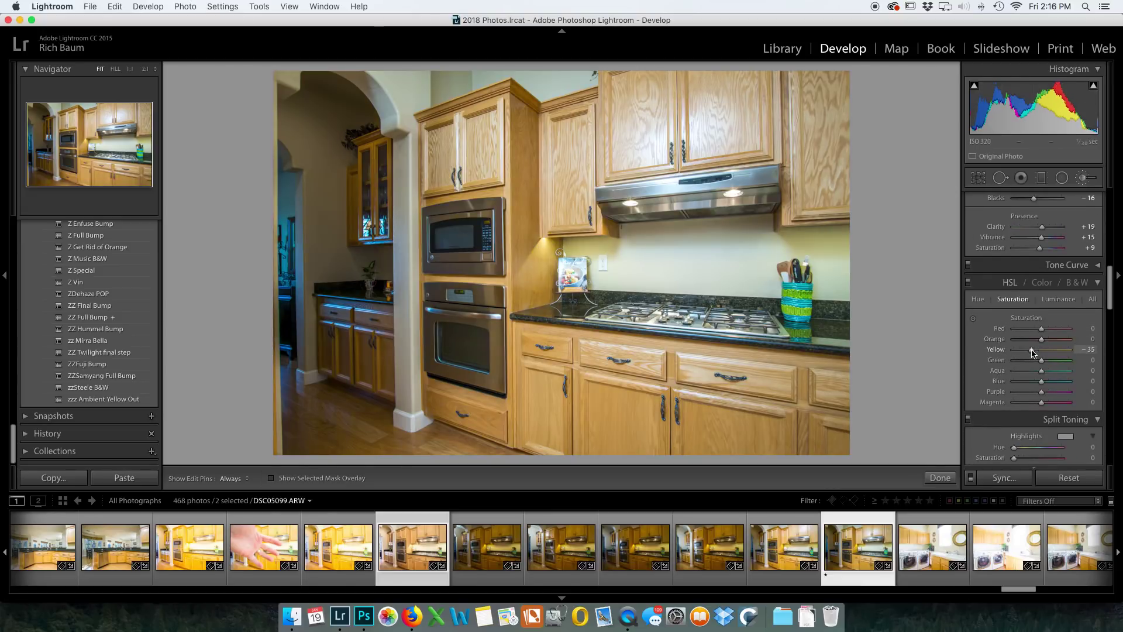
click(1032, 339)
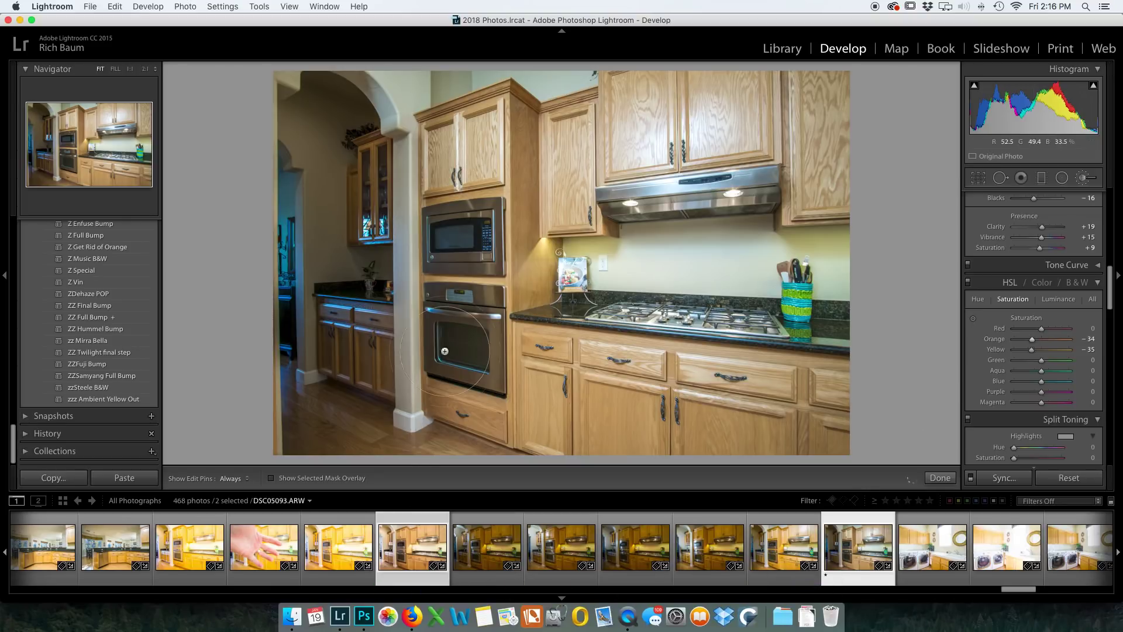
- Send both stove-wall brackets to Photoshop via Edit In > Open as Layers
right_click(463, 324)
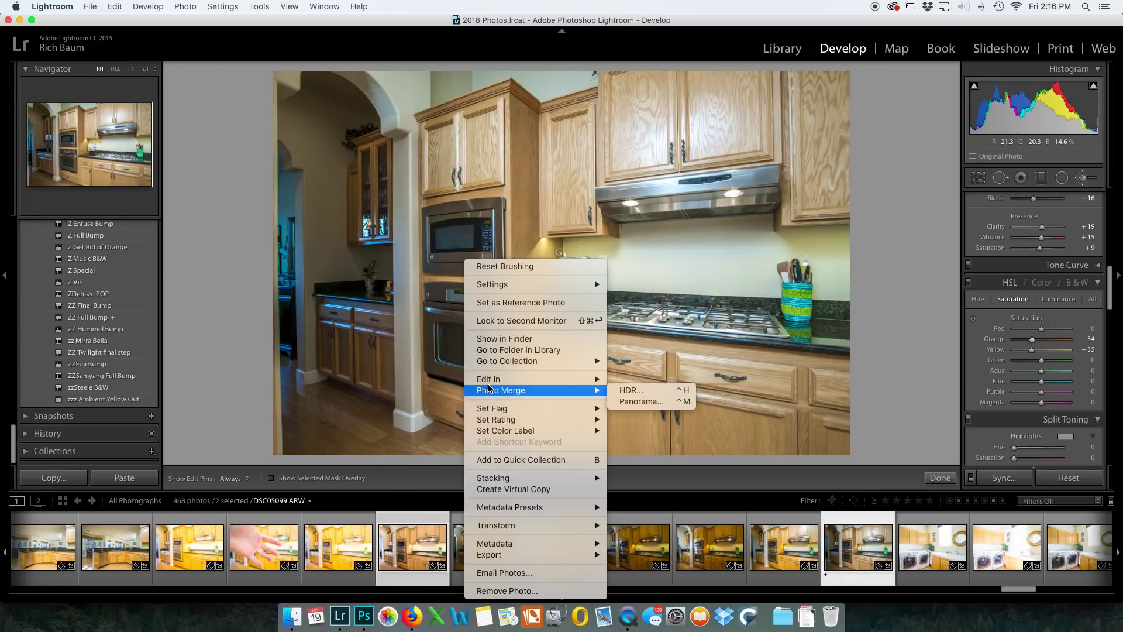
mouse_move(491, 380)
click(741, 518)
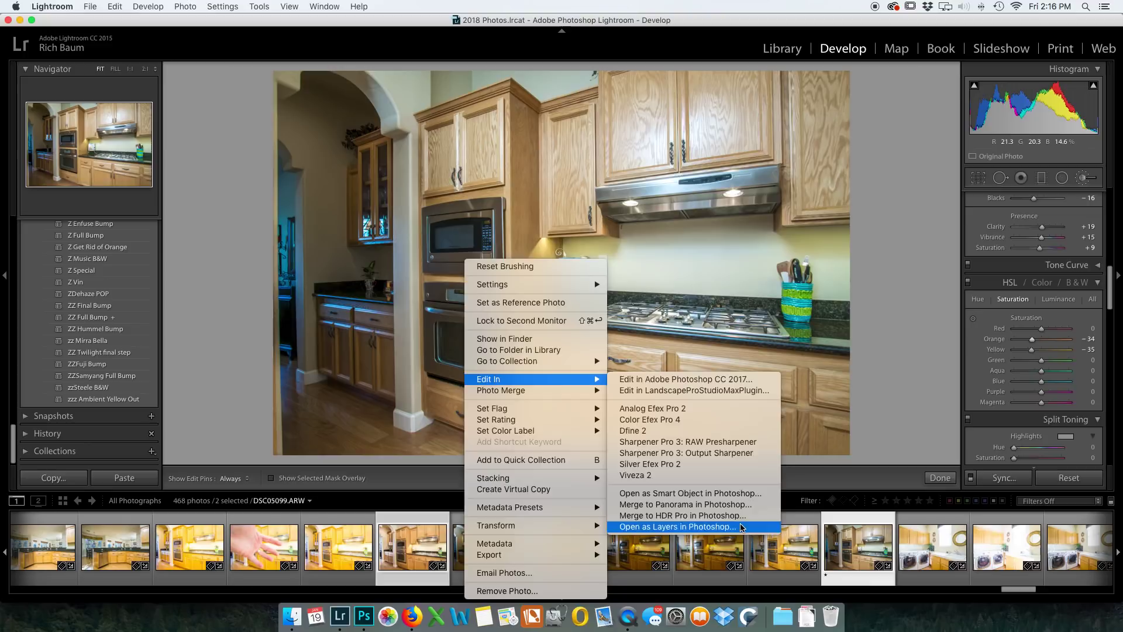
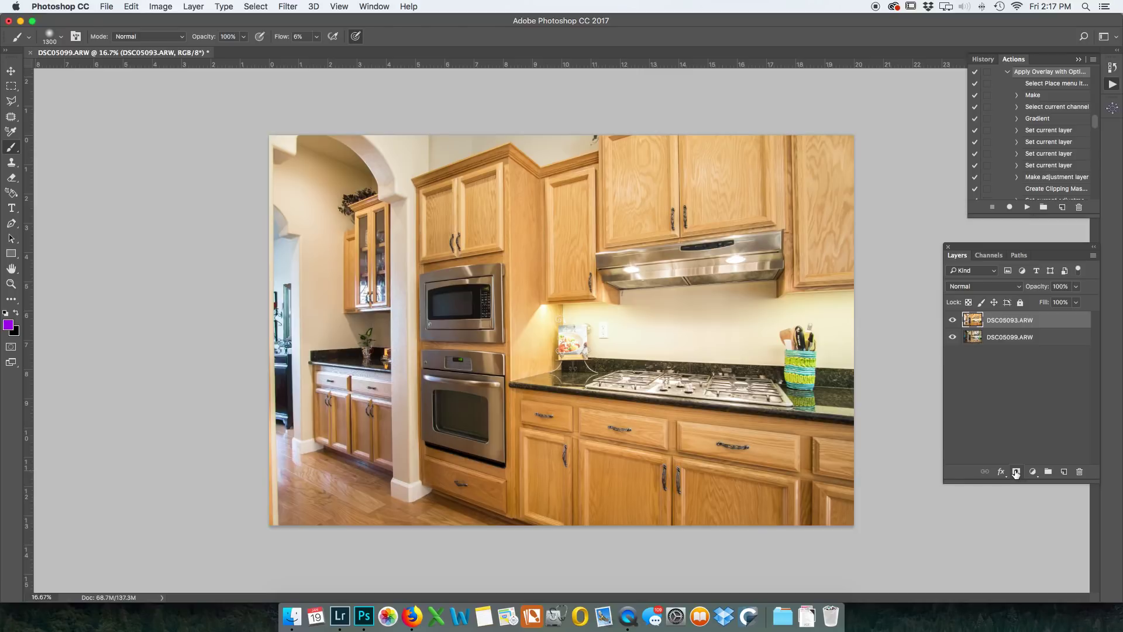
- Auto-align the two kitchen exposure layers
shift+click(1005, 338)
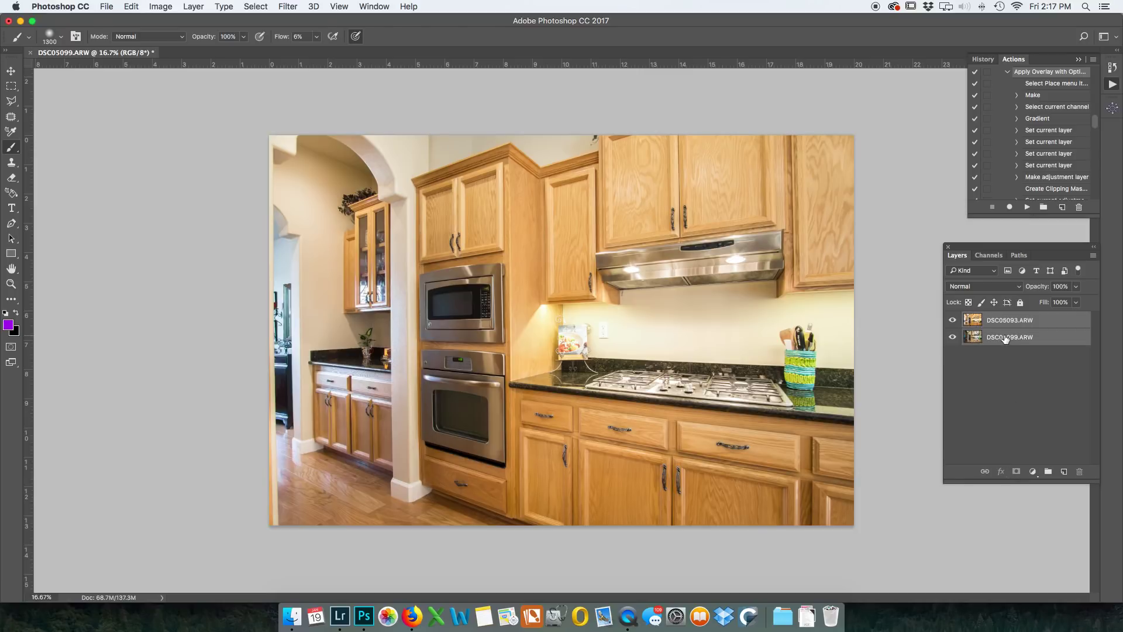
key(ctrl+alt+shift+a)
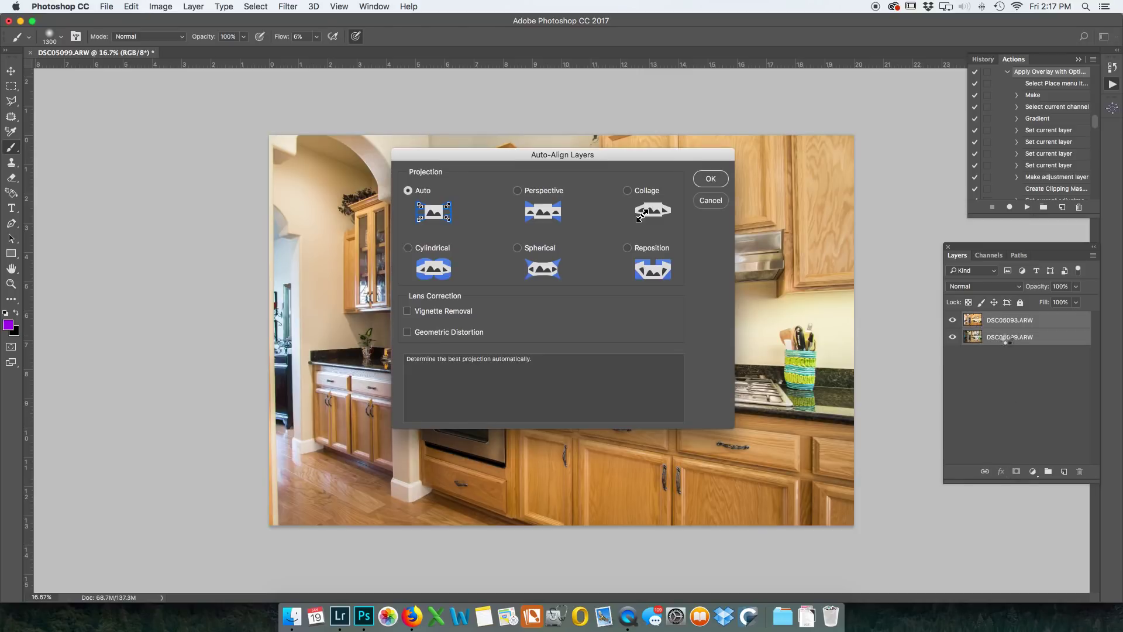
key(Return)
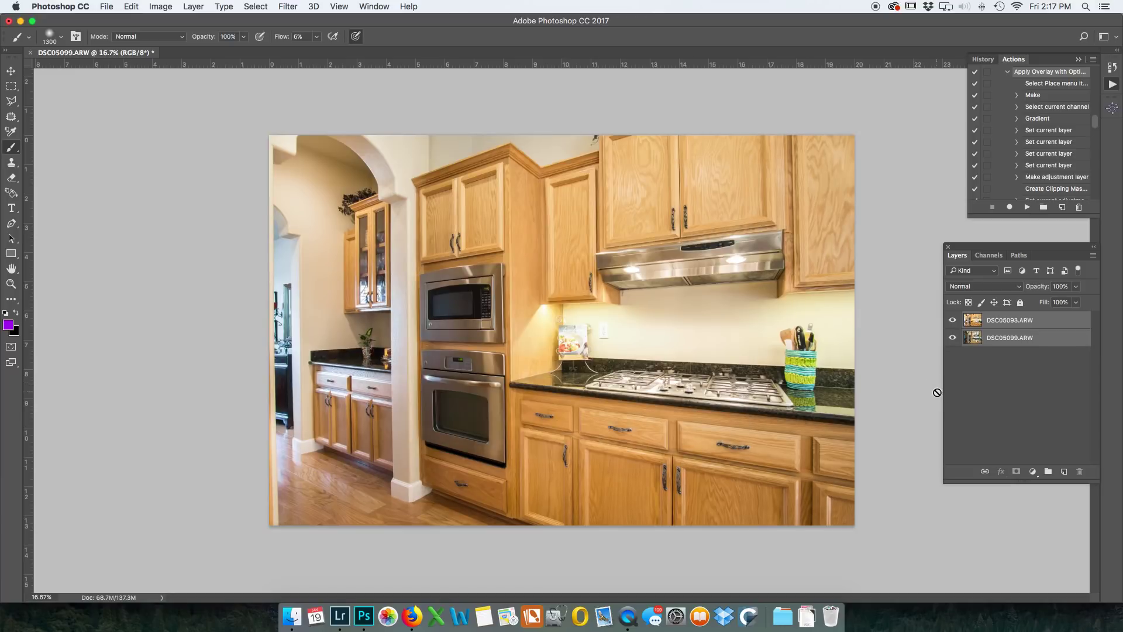
- Mask the brighter exposure and paint it into the cabinets, doorway and backsplash, then save as DSC05093-Edit.tif
click(1007, 323)
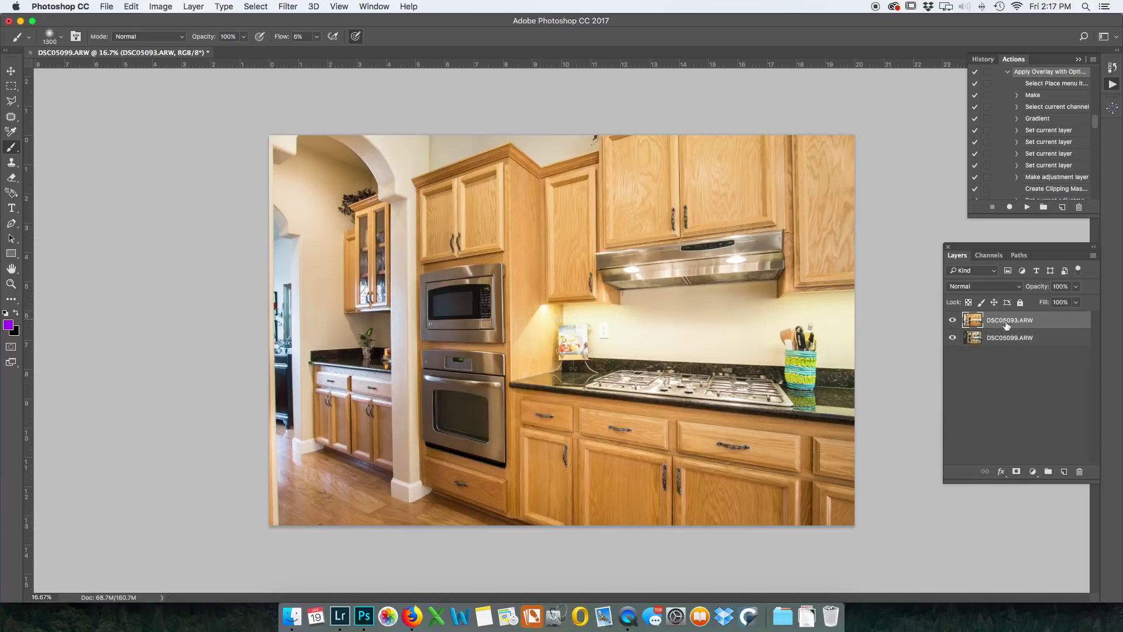
alt+click(1016, 474)
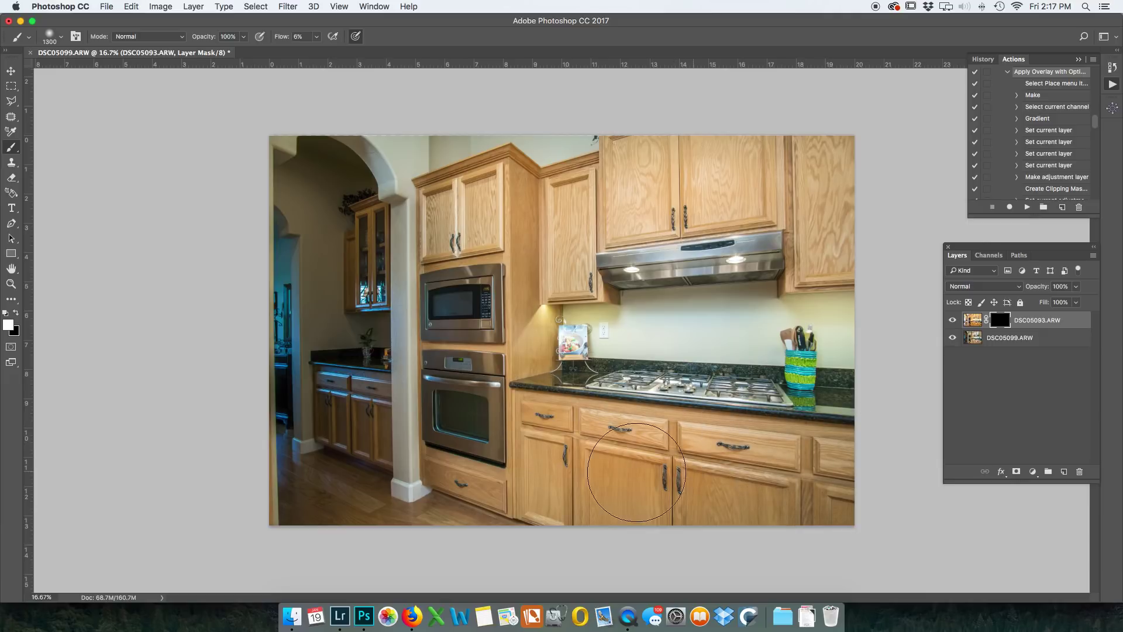
mouse_move(373, 427)
mouse_down()
mouse_move(344, 174)
mouse_move(341, 161)
mouse_move(308, 164)
mouse_move(332, 120)
mouse_move(350, 180)
mouse_move(338, 121)
mouse_move(350, 196)
mouse_move(331, 309)
mouse_move(313, 219)
mouse_move(317, 255)
mouse_move(293, 230)
mouse_move(329, 169)
mouse_move(337, 347)
mouse_move(308, 369)
mouse_move(300, 221)
mouse_move(279, 396)
mouse_move(262, 333)
mouse_move(264, 248)
mouse_move(255, 395)
mouse_move(252, 291)
mouse_move(262, 278)
mouse_move(270, 370)
mouse_move(262, 286)
mouse_move(258, 336)
mouse_move(290, 283)
mouse_move(300, 351)
mouse_move(330, 378)
mouse_move(350, 214)
mouse_move(351, 274)
mouse_move(346, 158)
mouse_move(316, 173)
mouse_move(319, 268)
mouse_move(366, 328)
mouse_move(372, 425)
mouse_move(360, 430)
mouse_move(332, 237)
mouse_move(348, 214)
mouse_move(380, 224)
mouse_move(335, 213)
mouse_move(368, 246)
mouse_move(354, 237)
mouse_move(434, 235)
mouse_move(382, 230)
mouse_move(407, 237)
mouse_up()
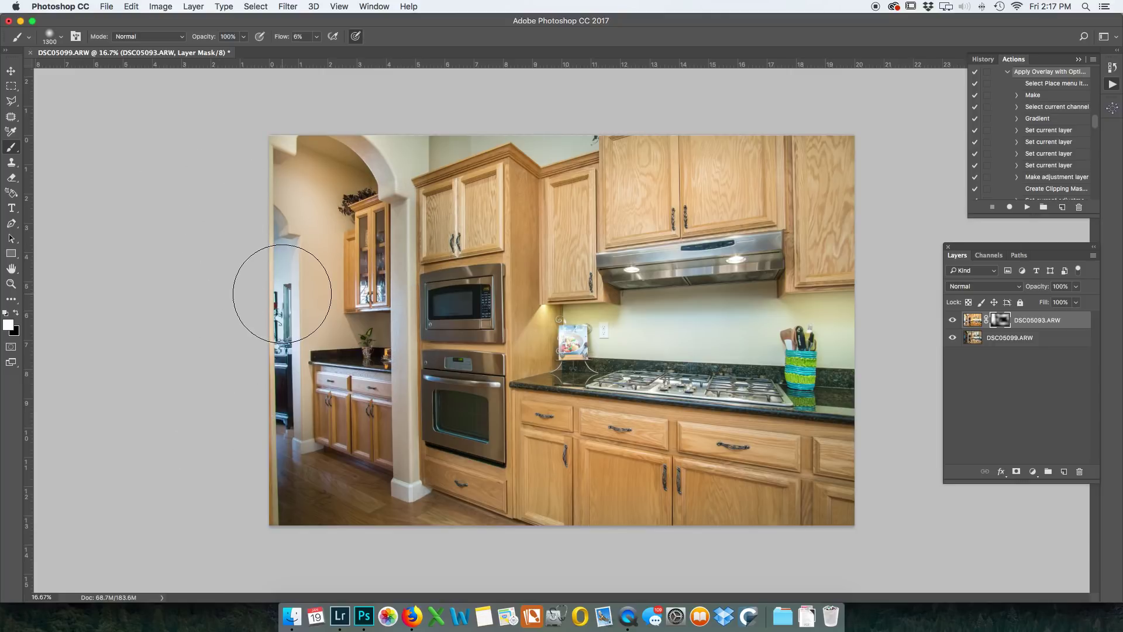
mouse_move(282, 292)
mouse_down()
mouse_move(276, 281)
mouse_move(313, 514)
mouse_move(369, 498)
mouse_move(388, 534)
mouse_up()
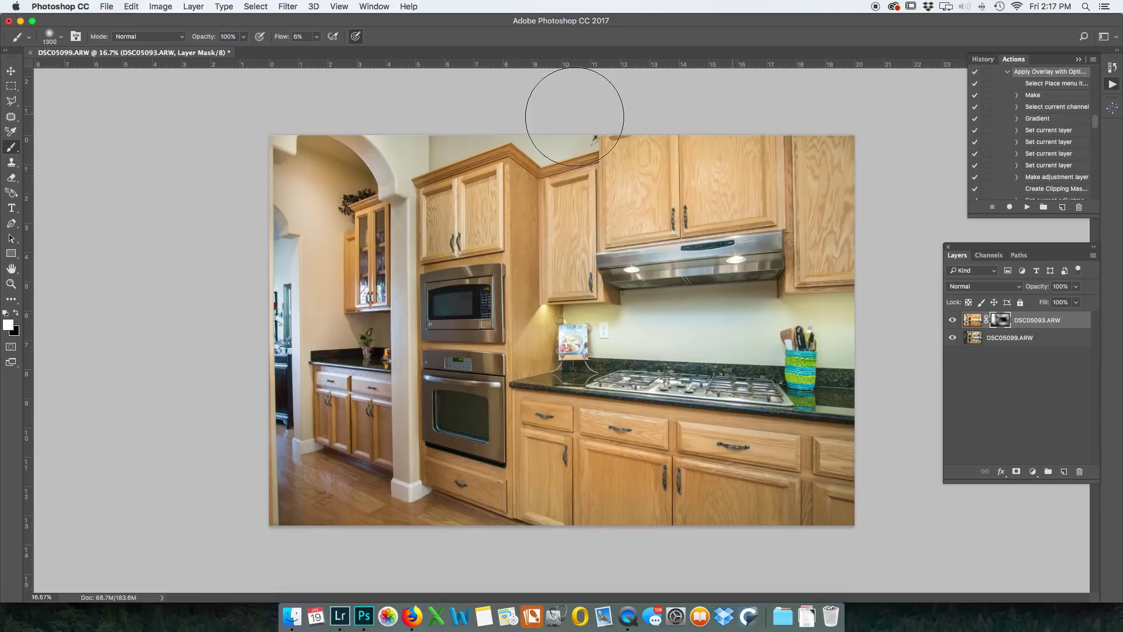
mouse_move(740, 294)
mouse_down()
mouse_move(696, 310)
mouse_move(635, 301)
mouse_move(637, 327)
mouse_move(648, 315)
mouse_move(672, 327)
mouse_move(772, 310)
mouse_move(622, 328)
mouse_up()
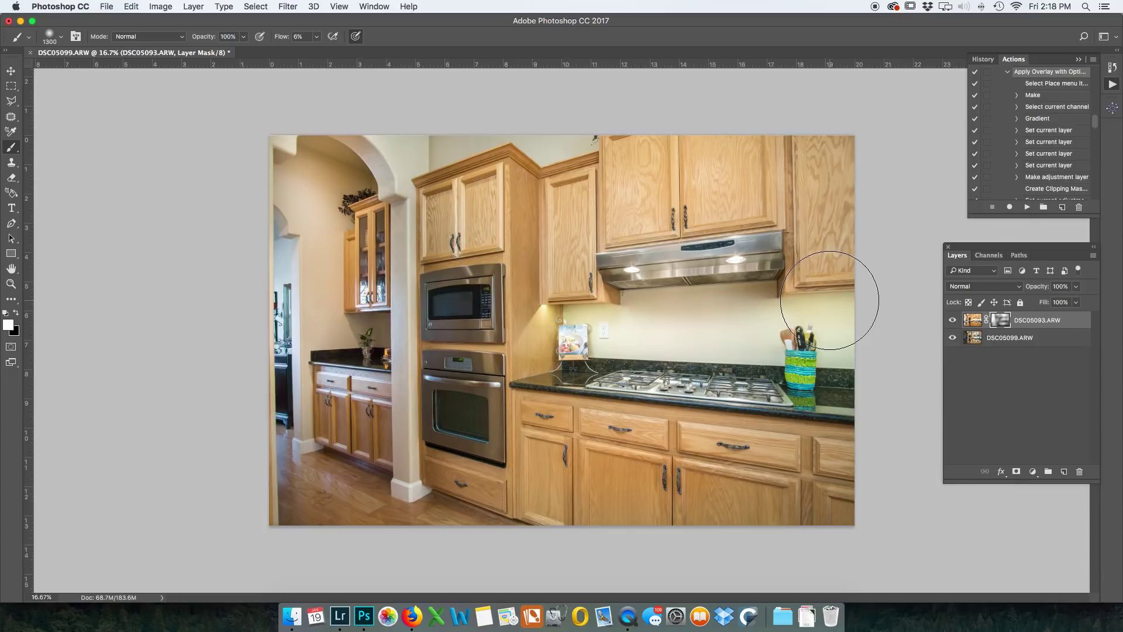
key(super+s)
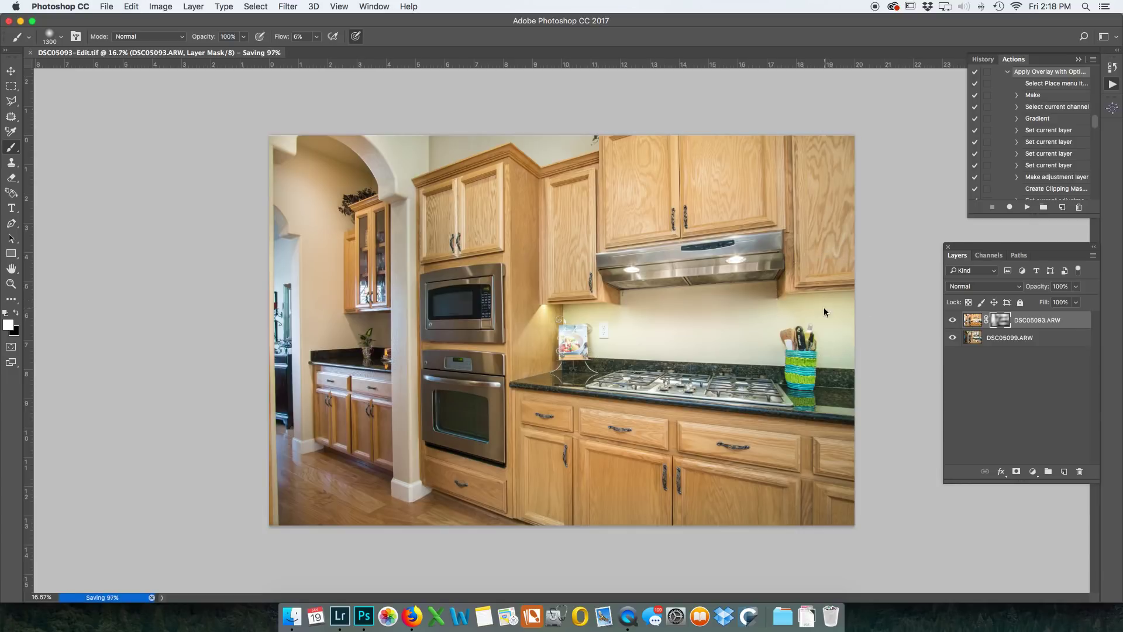
- Close the Photoshop file and apply the ZZ Final Bump preset to the kitchen photo in Lightroom
key(super+w)
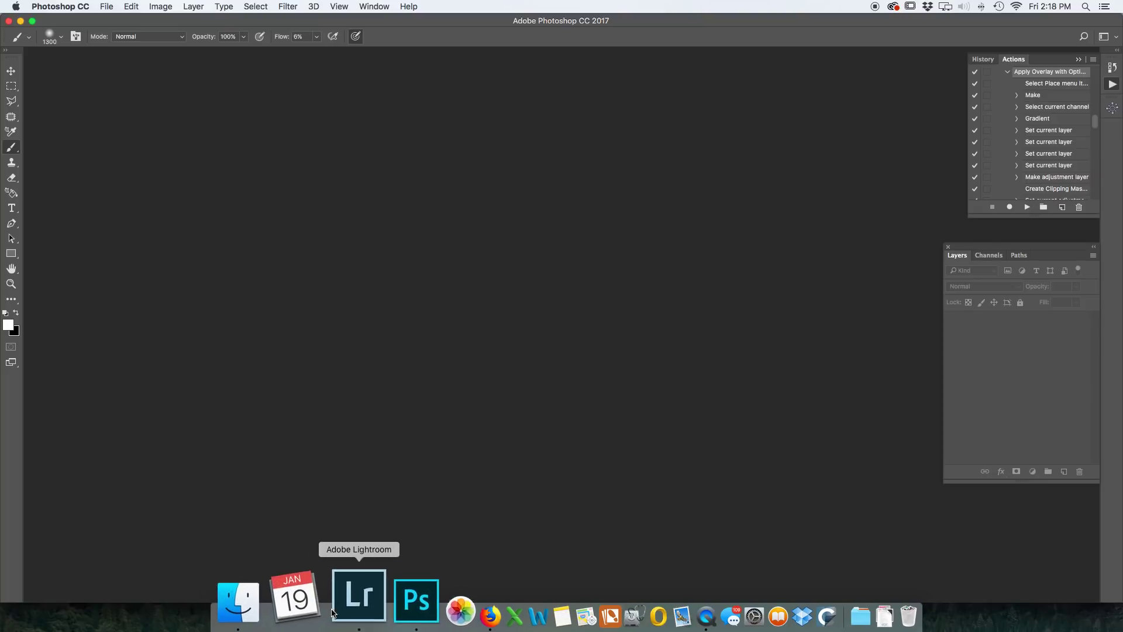
click(340, 602)
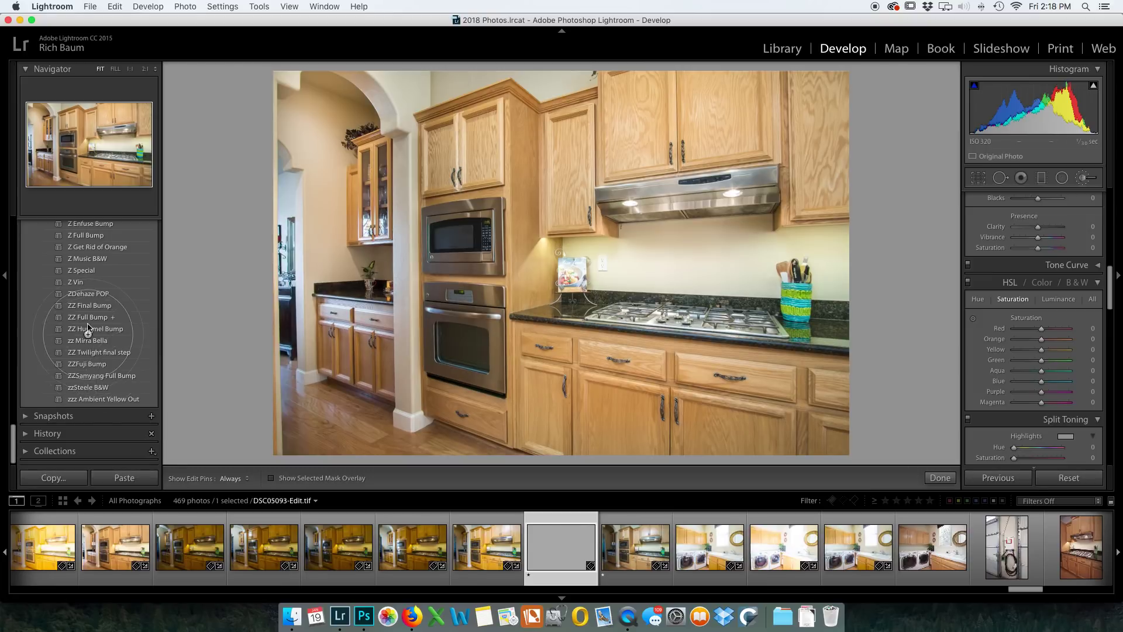
click(84, 305)
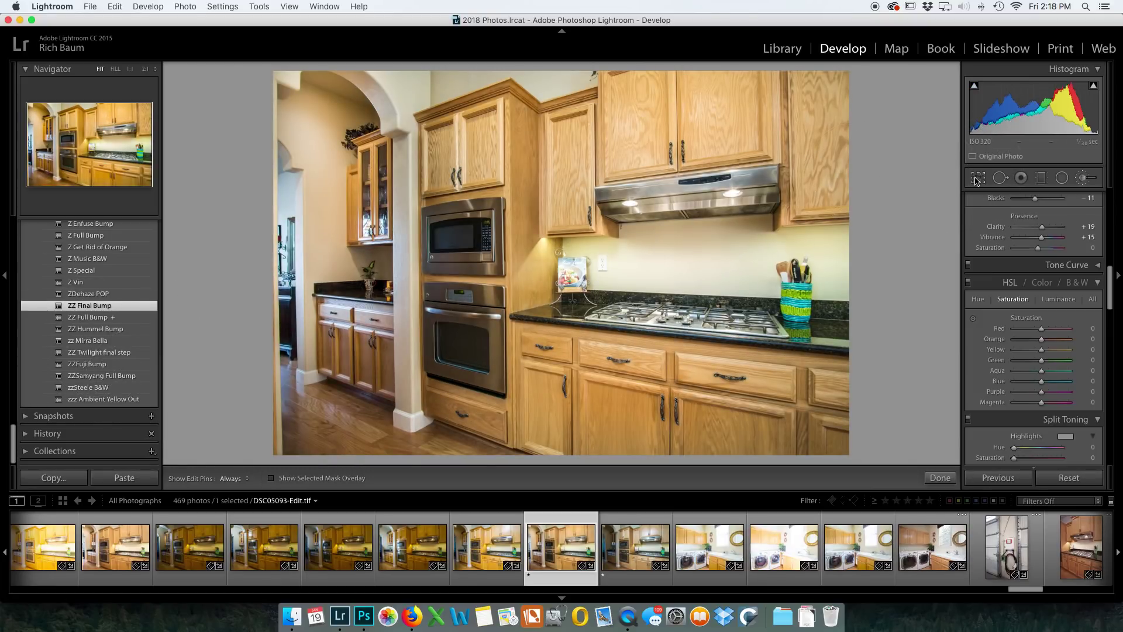
- Trim the kitchen photo's left crop edge slightly, rate it 3 stars, and select garage photo DSC05104
key(r)
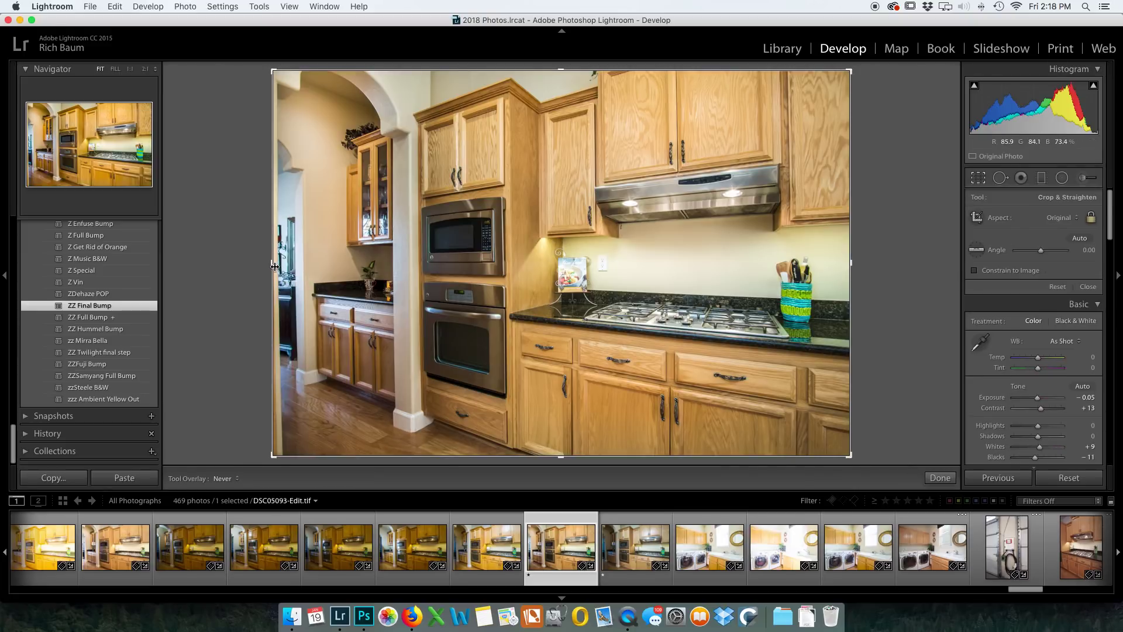
drag(275, 267, 278, 268)
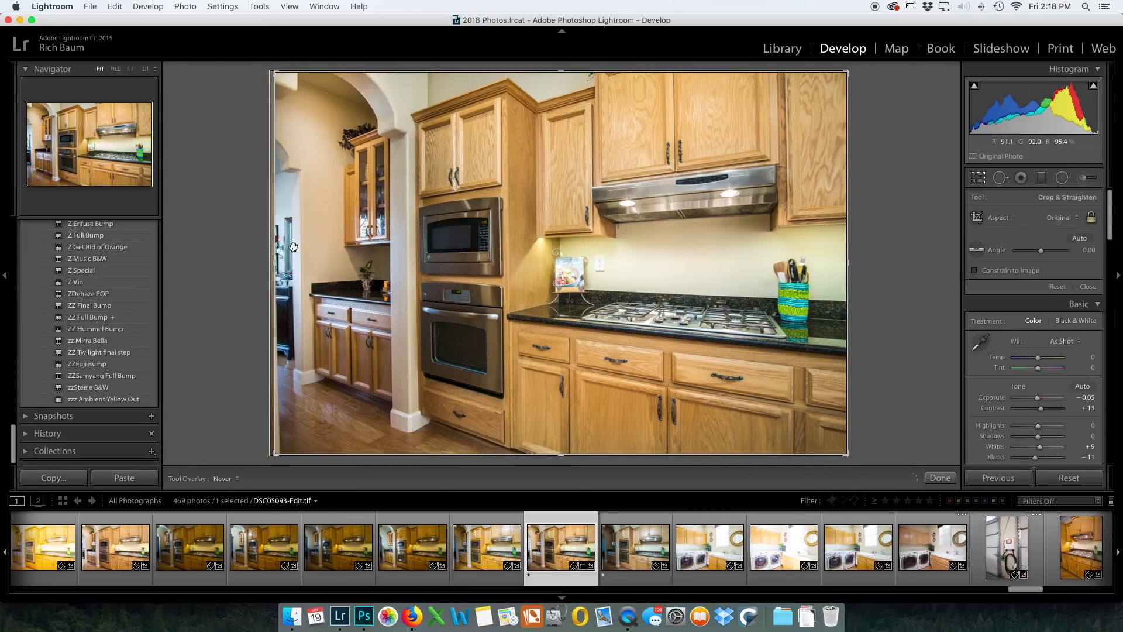
key(r)
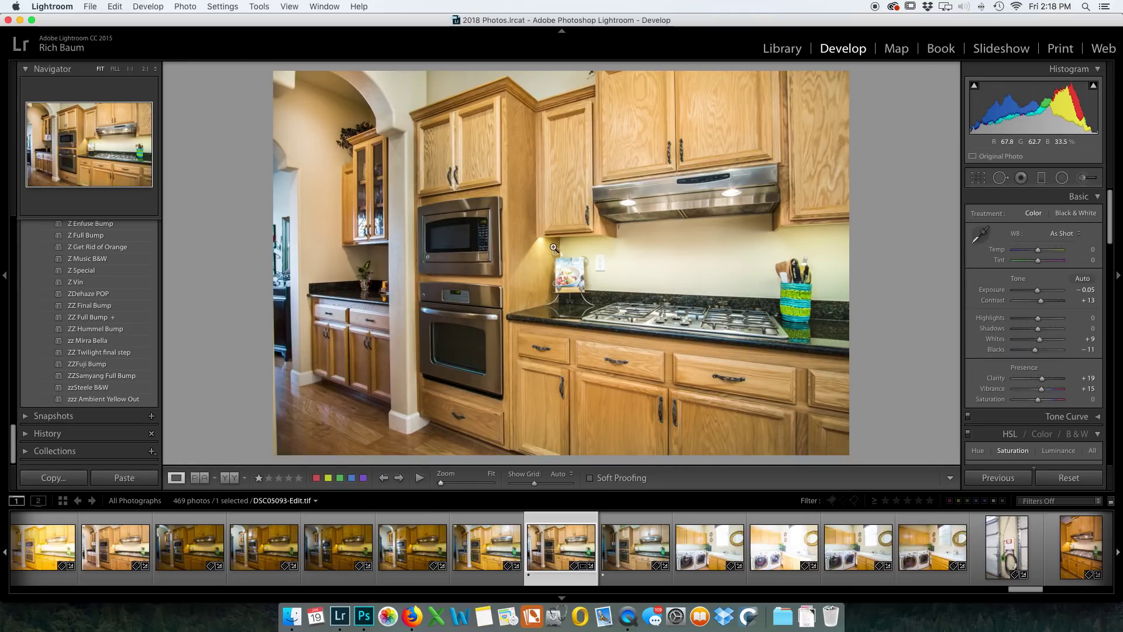
key(3)
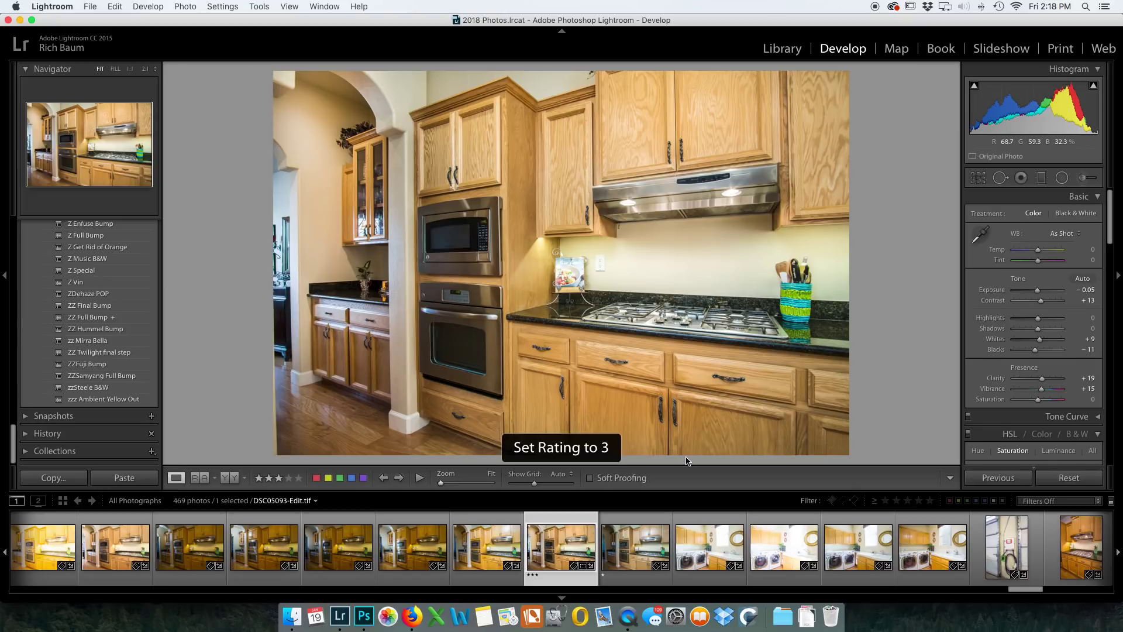
scroll(772, 545, down, 5)
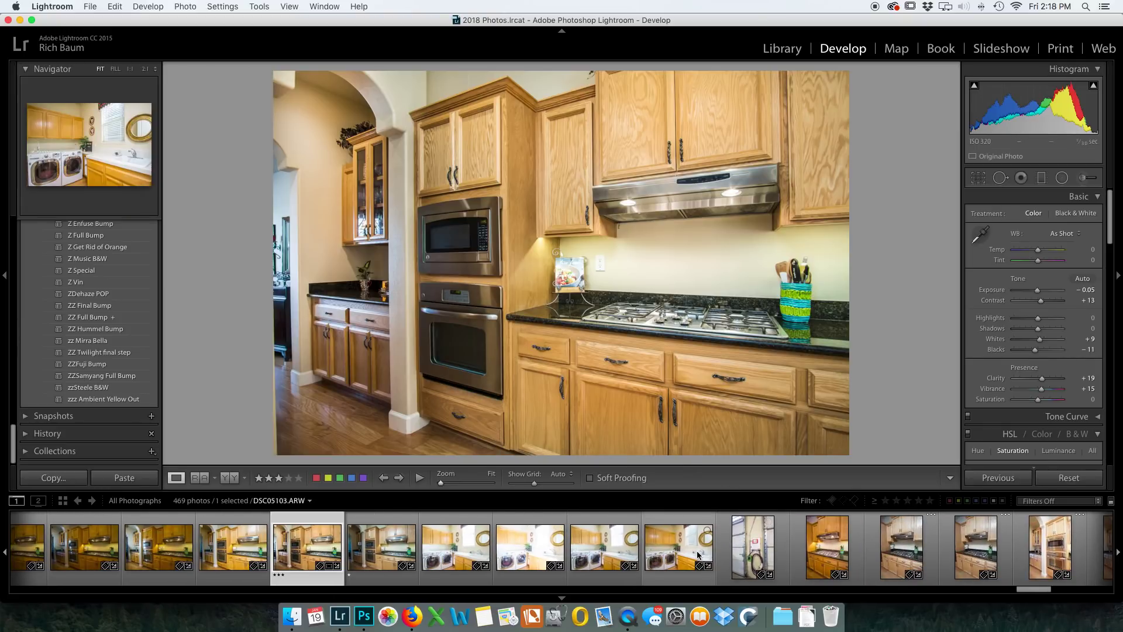
click(745, 547)
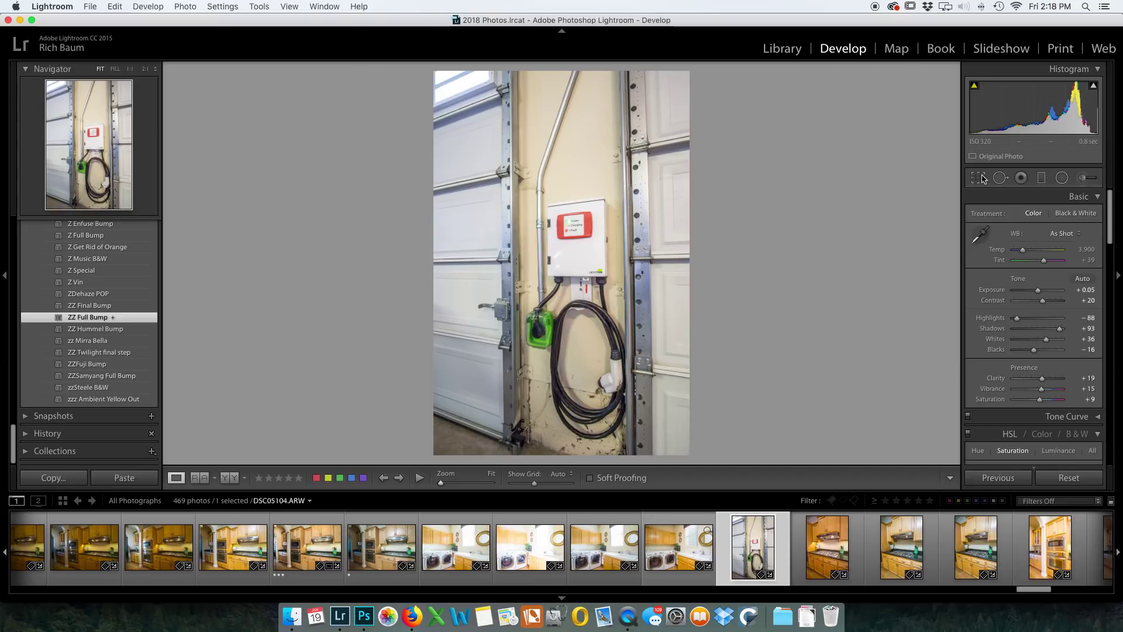
- Crop the garage photo from the top and rate it 3 stars
key(r)
drag(563, 71, 568, 122)
drag(550, 282, 538, 286)
key(Return)
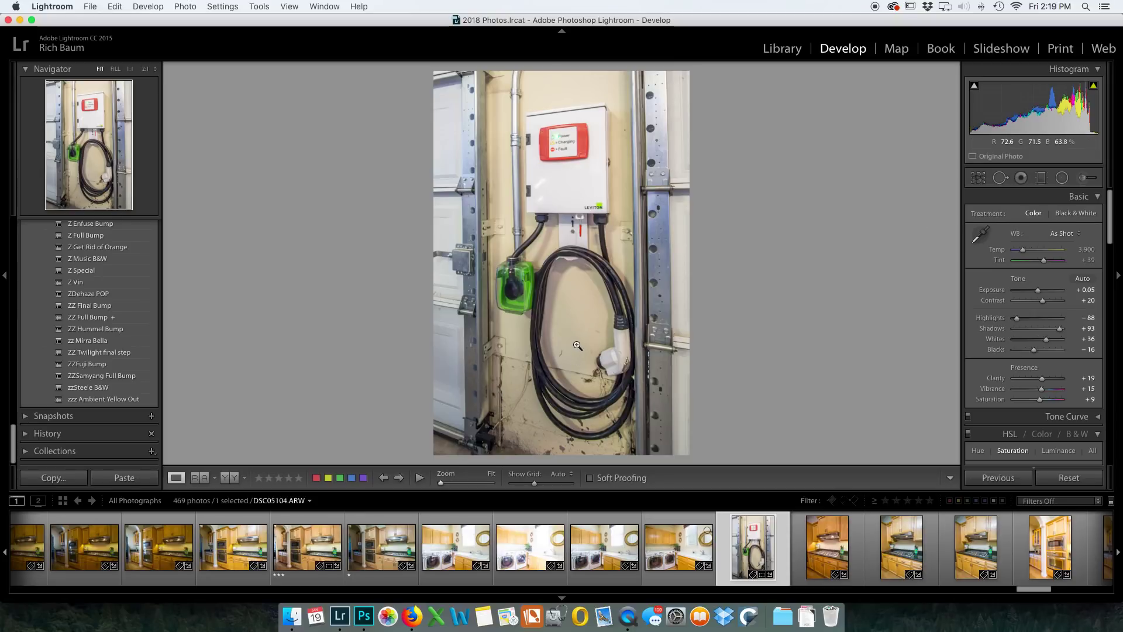
key(3)
- Rate DSC05107 one star, then set another kitchen photo to Vibrance 0, Saturation -12, Exposure +0.30
scroll(845, 550, down, 2)
scroll(844, 550, down, 1)
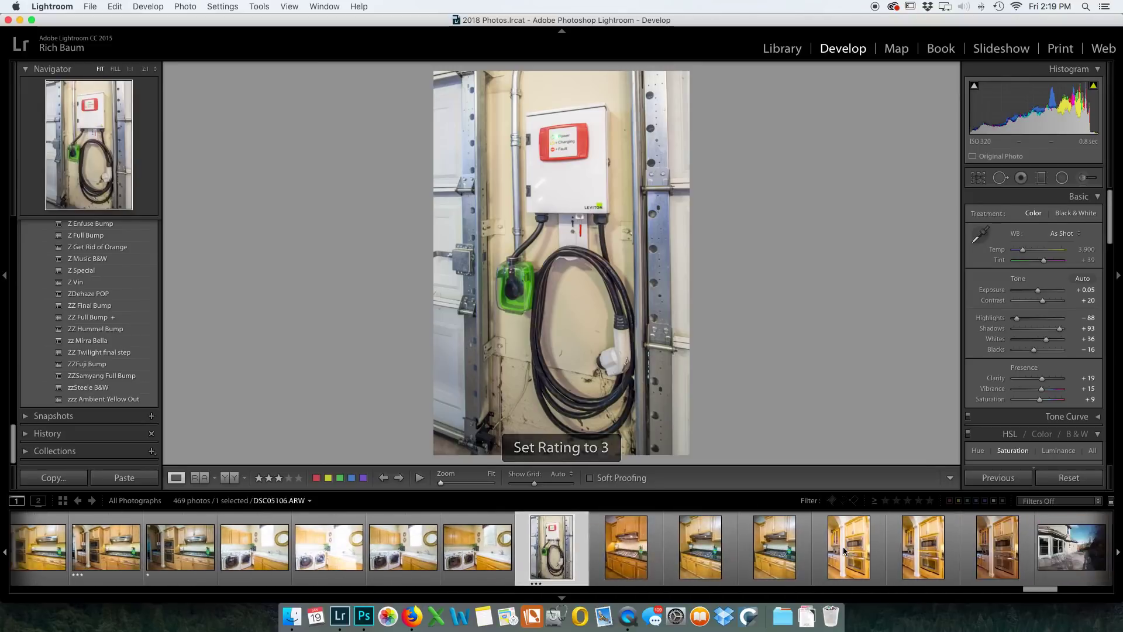
click(755, 554)
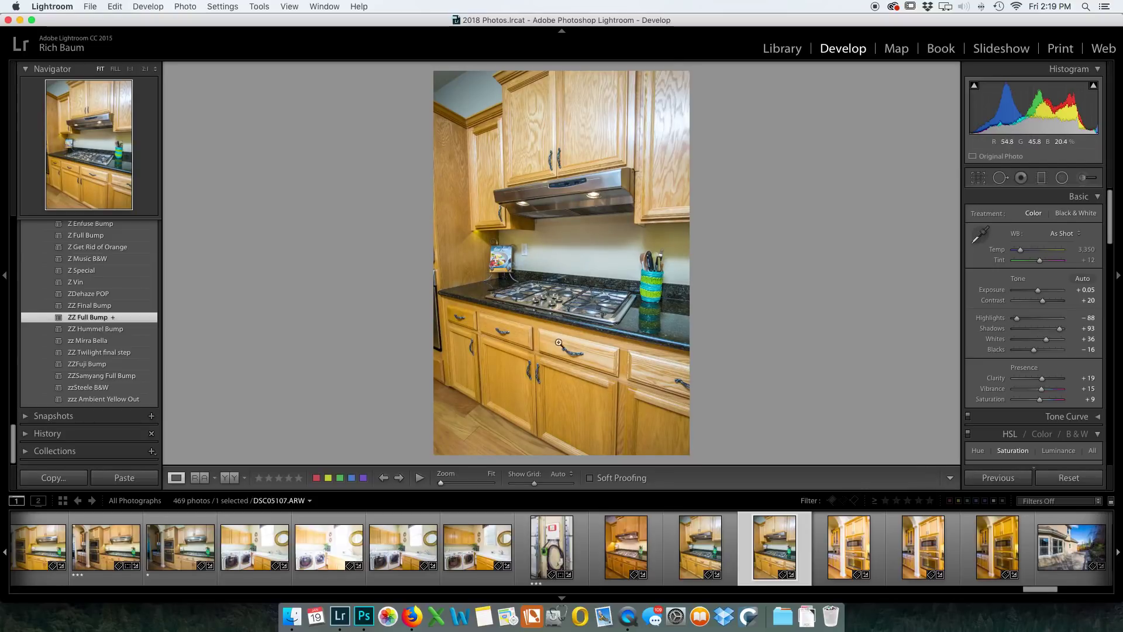
key(1)
click(636, 550)
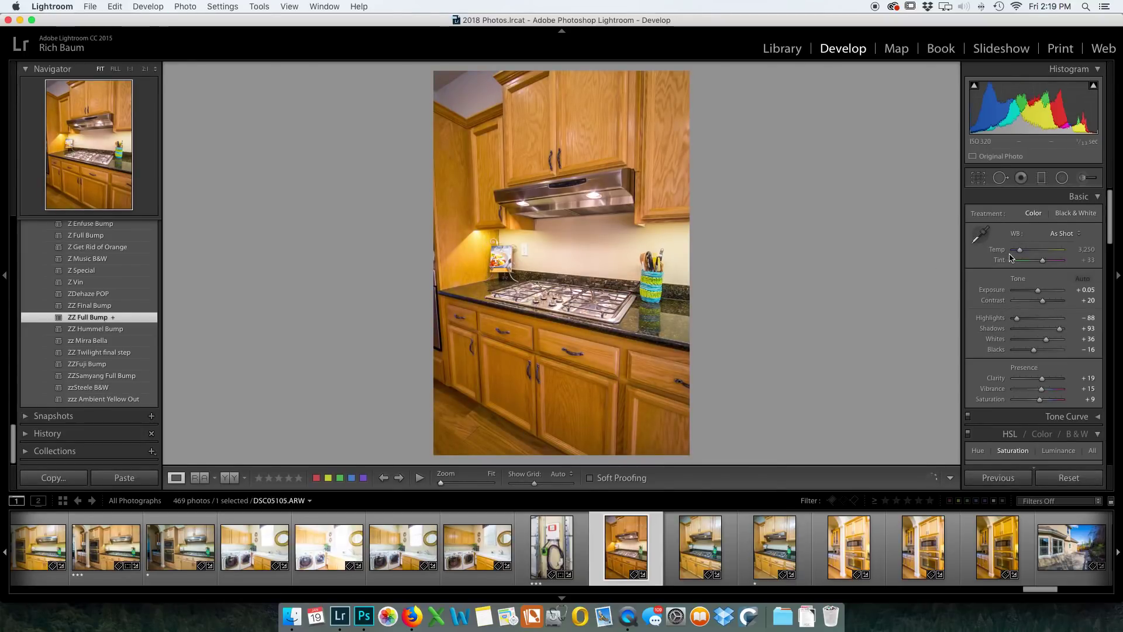
double_click(1042, 390)
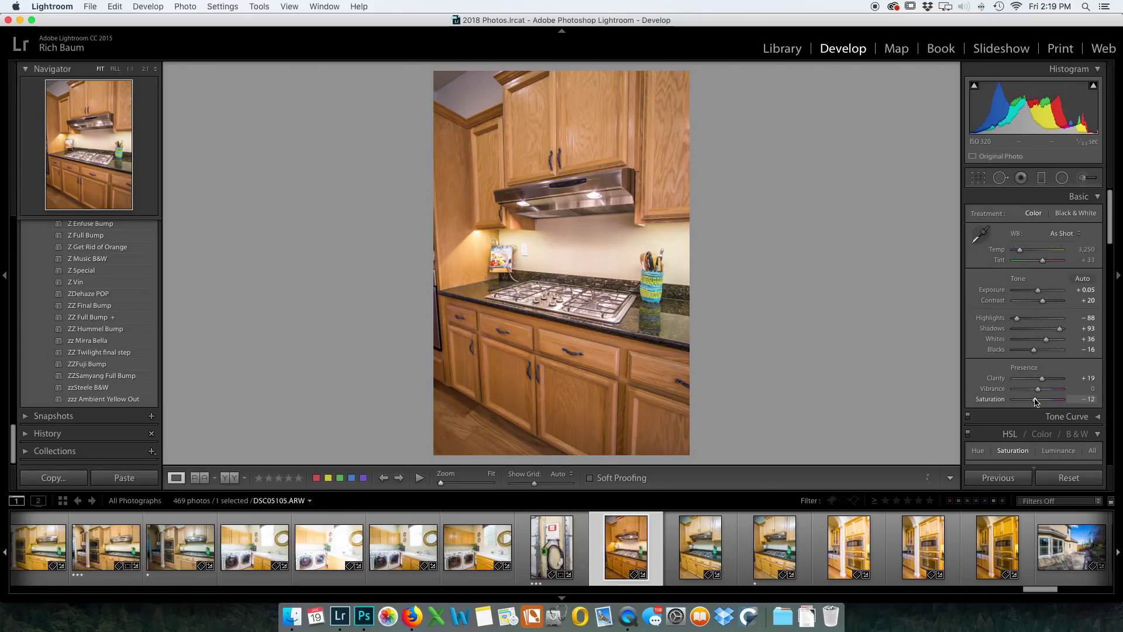
drag(1037, 399, 1034, 400)
drag(1038, 291, 1040, 291)
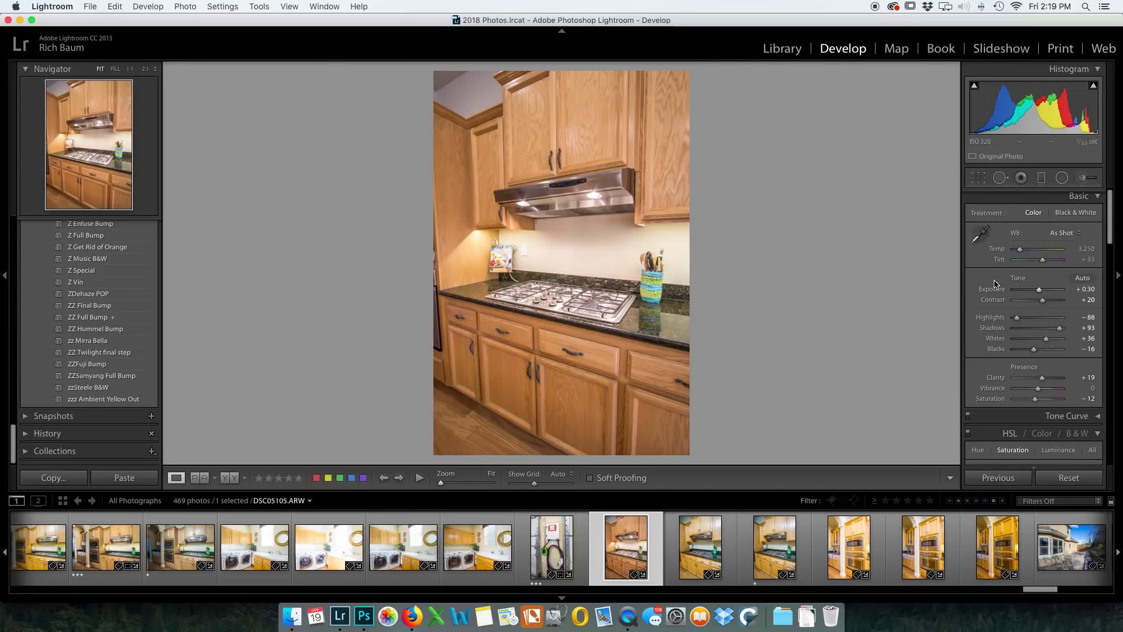
- Set the kitchen photo's white balance from the neutral wall and select both kitchen stove shots
click(770, 537)
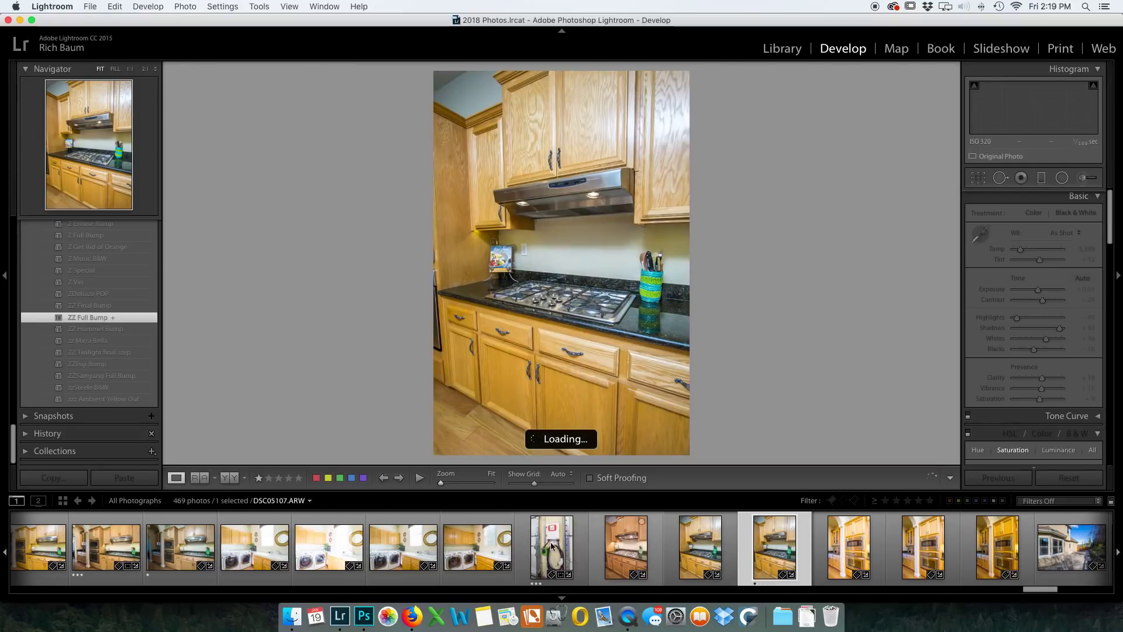
click(637, 543)
click(984, 243)
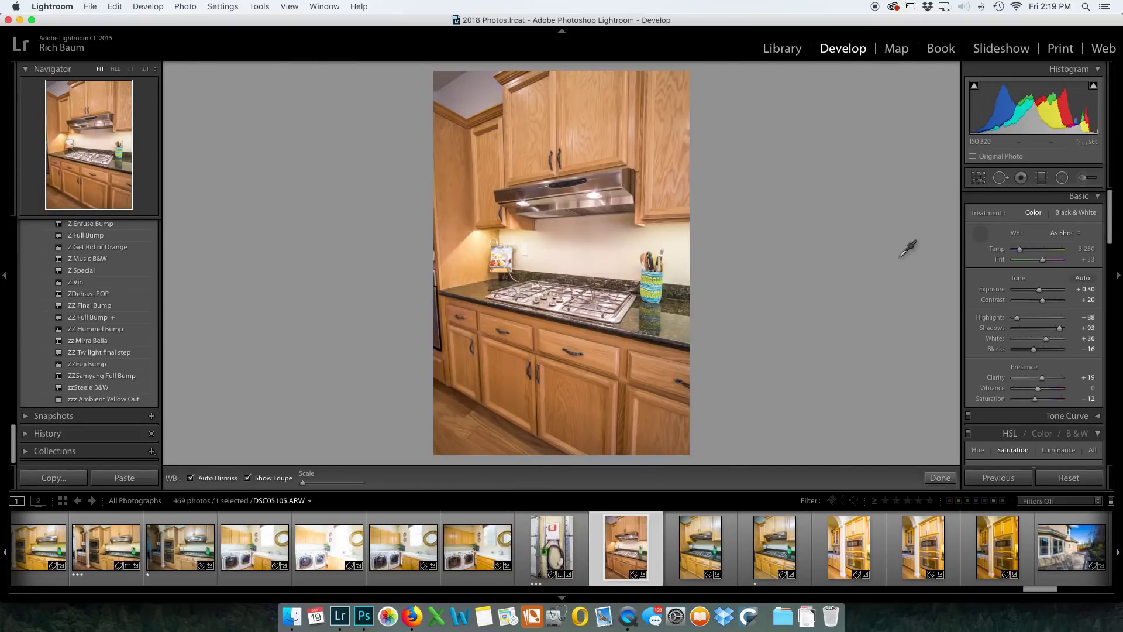
click(527, 253)
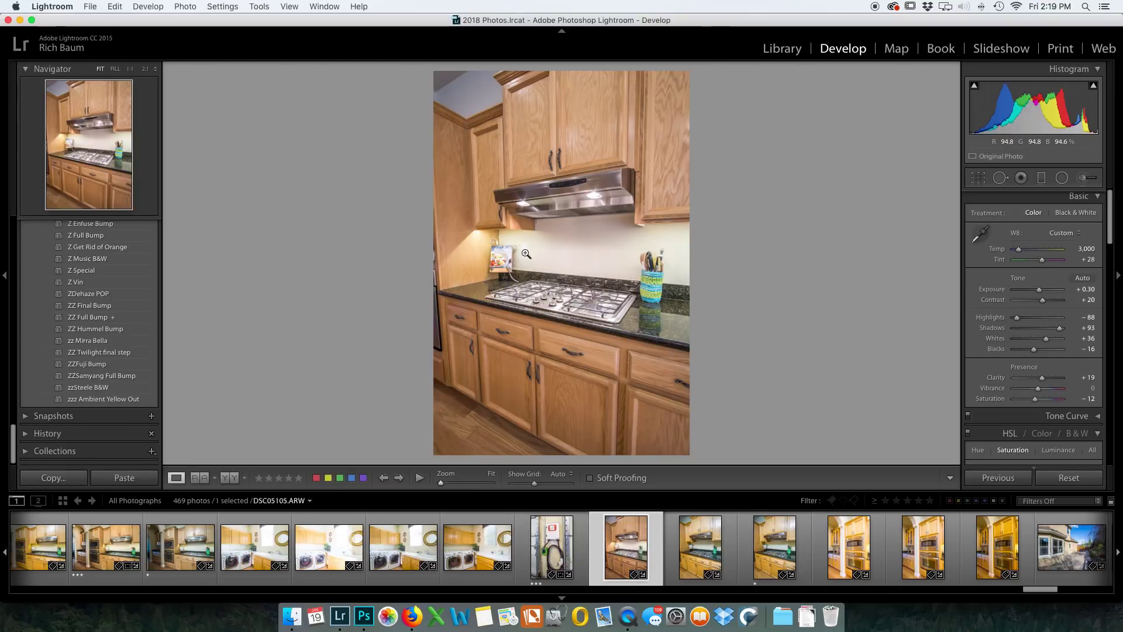
click(772, 544)
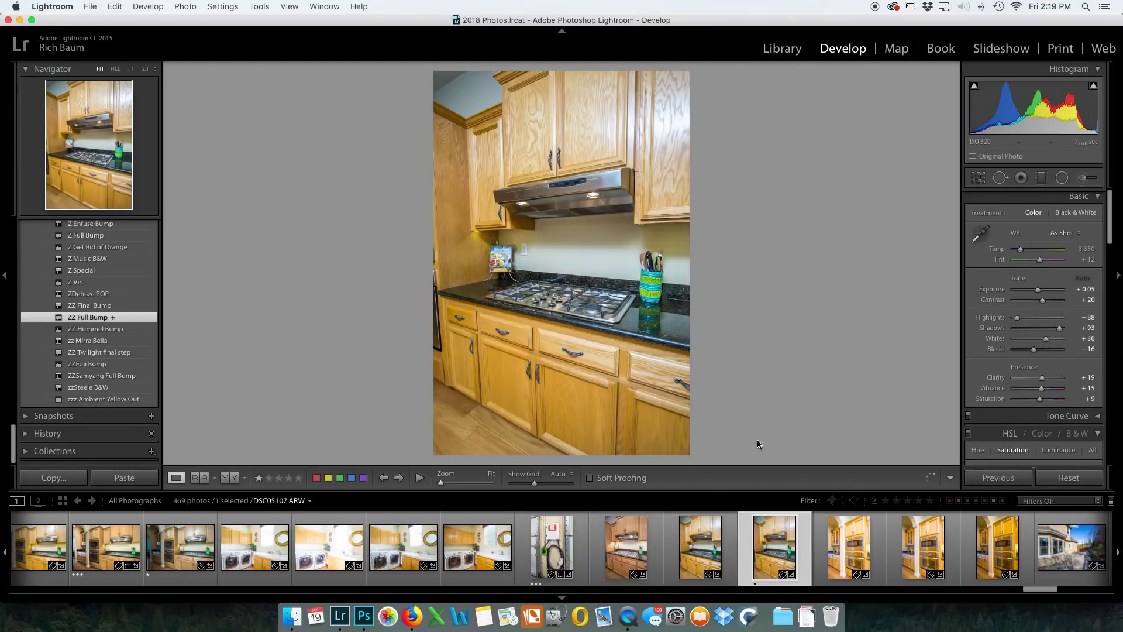
super+click(629, 549)
right_click(629, 549)
- Open DSC05105 and DSC05107 as stacked layers in one Photoshop document
mouse_move(641, 361)
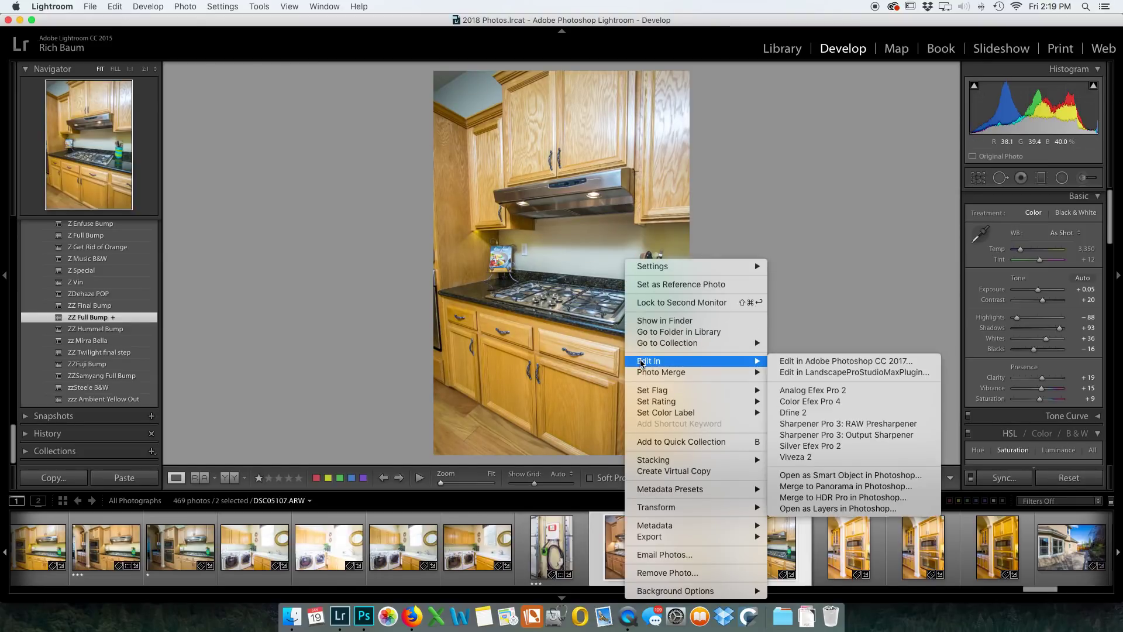
click(820, 512)
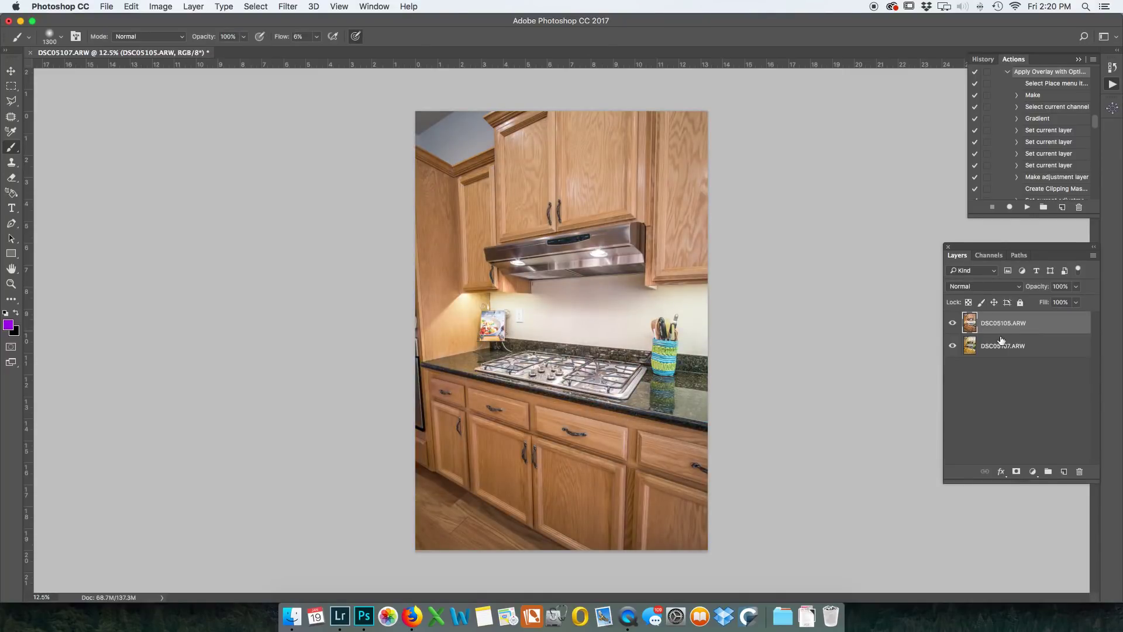
- Auto-align the two kitchen layers and add a hide-all mask to DSC05105.ARW
shift+click(1002, 345)
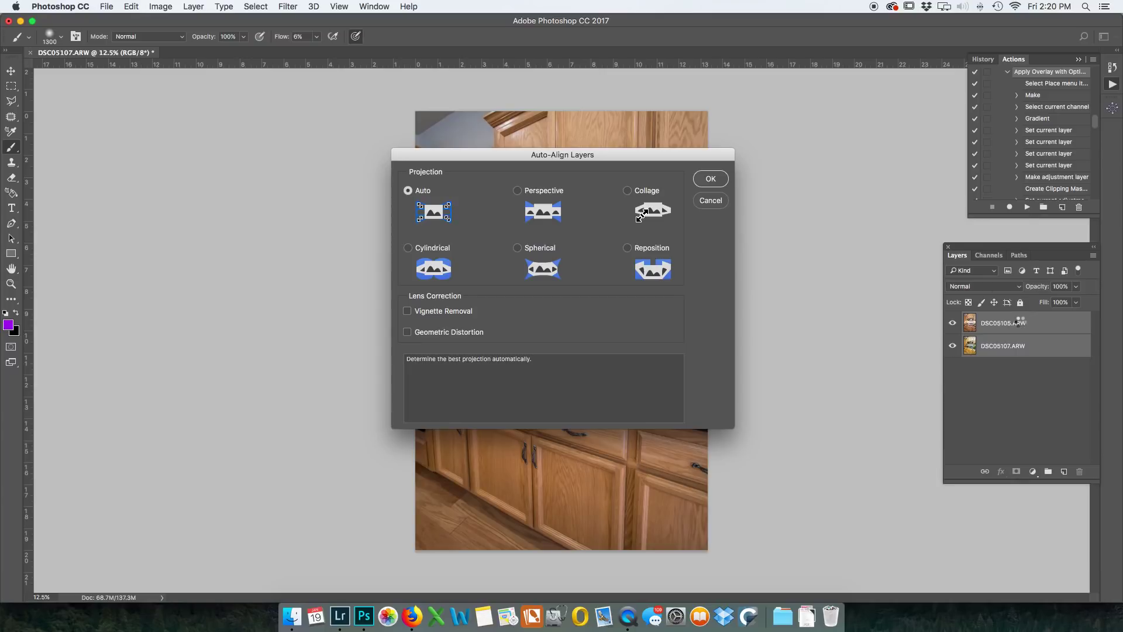
key(Return)
click(1021, 325)
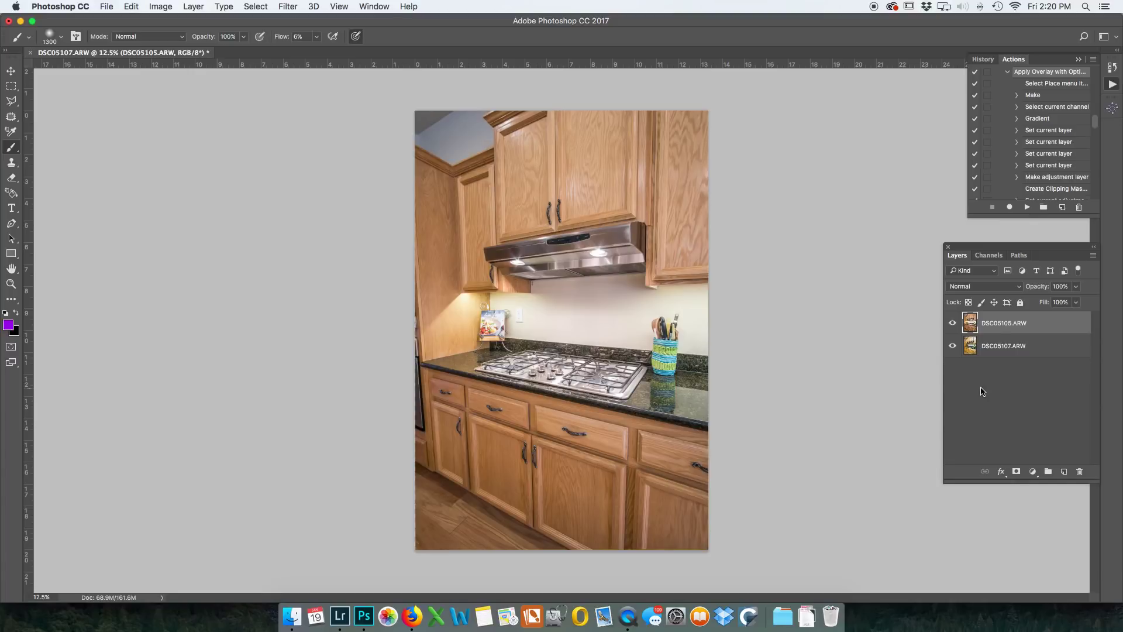
alt+click(1017, 471)
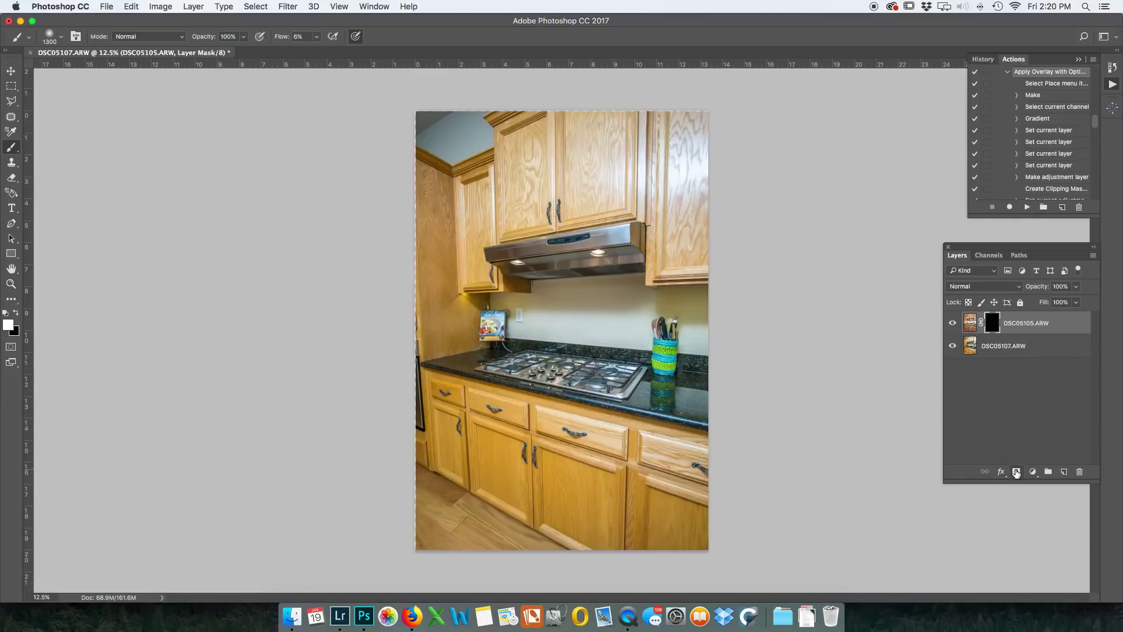
- Paint the top layer into the upper-right cabinet and backsplash with a 2100 brush, then save and close
click(1021, 287)
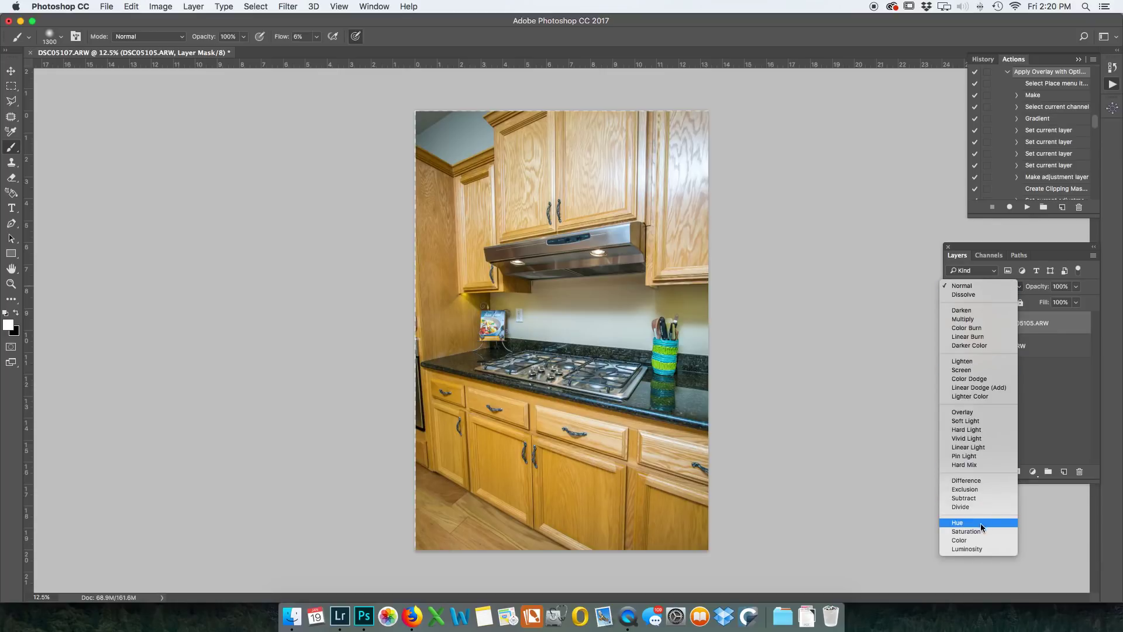
click(980, 548)
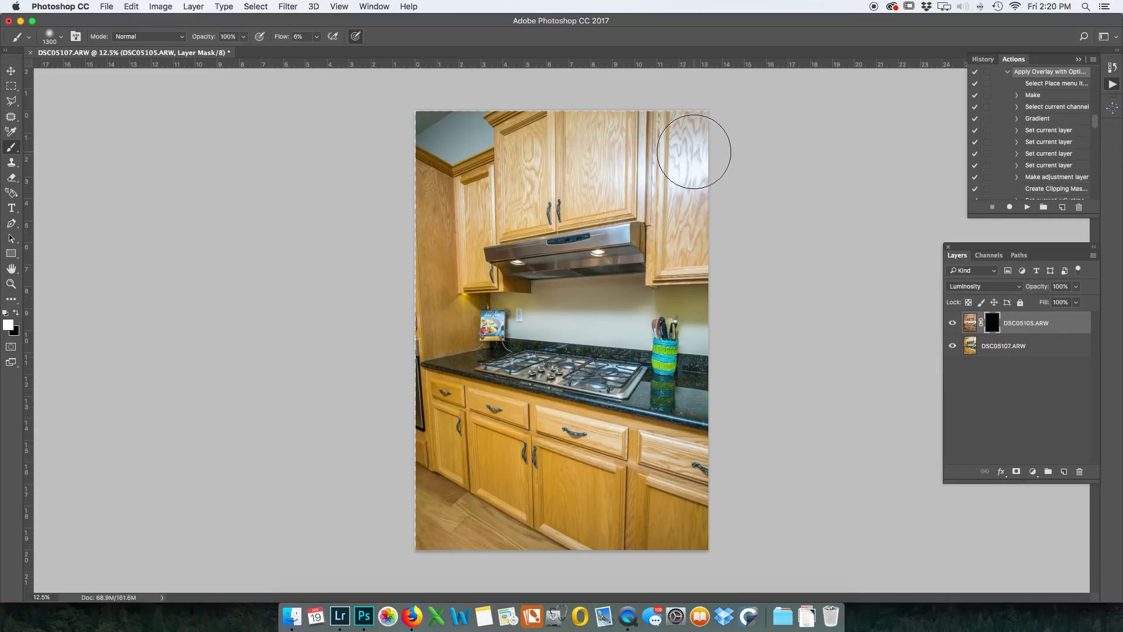
key(bracketright)
key(bracketright)
key(bracketright)
key(bracketright)
key(bracketright)
key(bracketright)
key(bracketright)
key(bracketright)
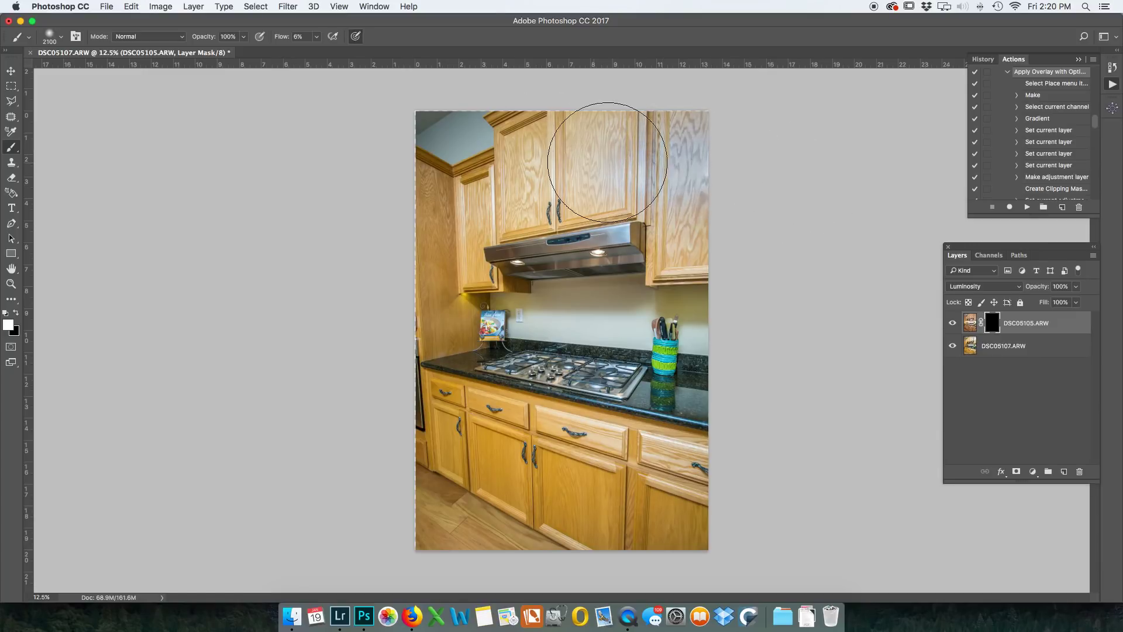
mouse_move(732, 175)
mouse_down()
mouse_move(694, 158)
mouse_move(616, 155)
mouse_move(677, 188)
mouse_move(623, 141)
mouse_move(727, 142)
mouse_up()
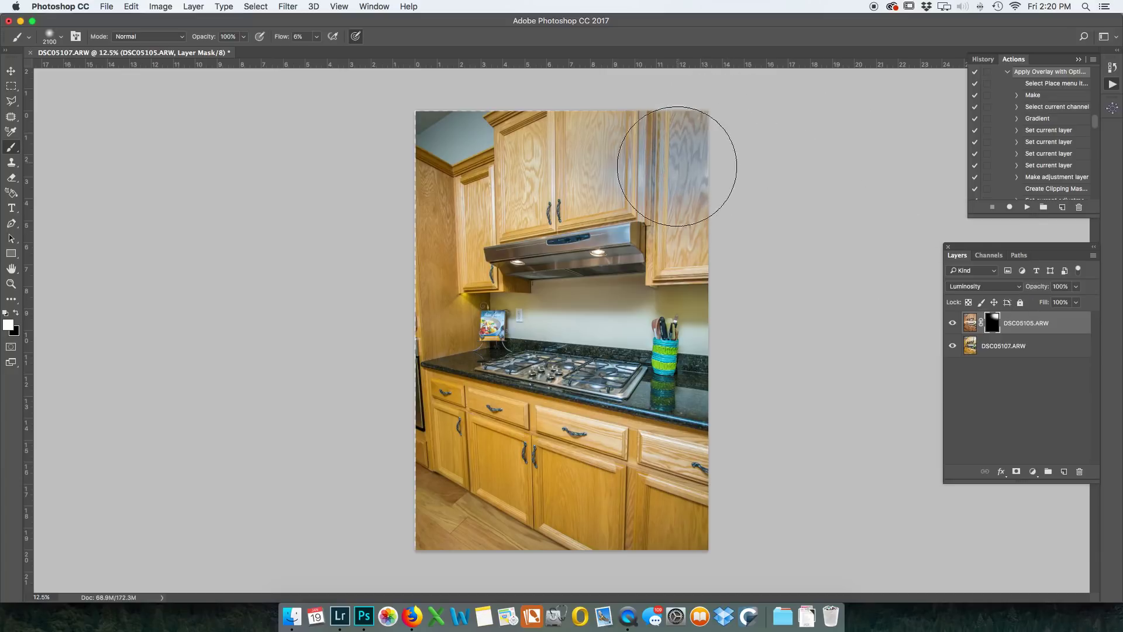
click(1021, 288)
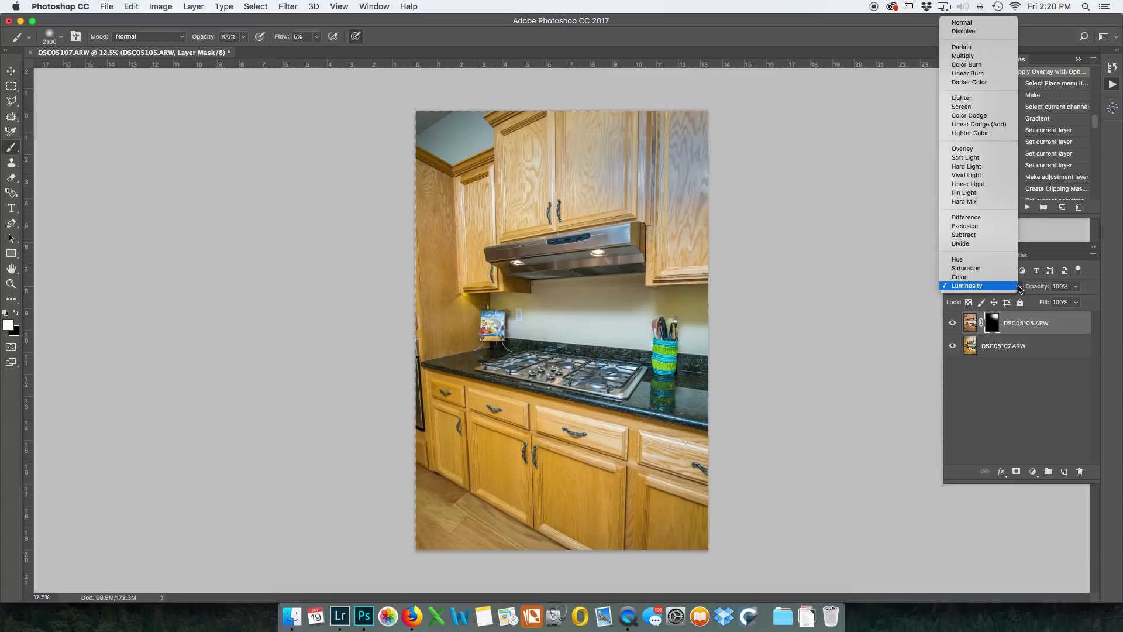
click(959, 23)
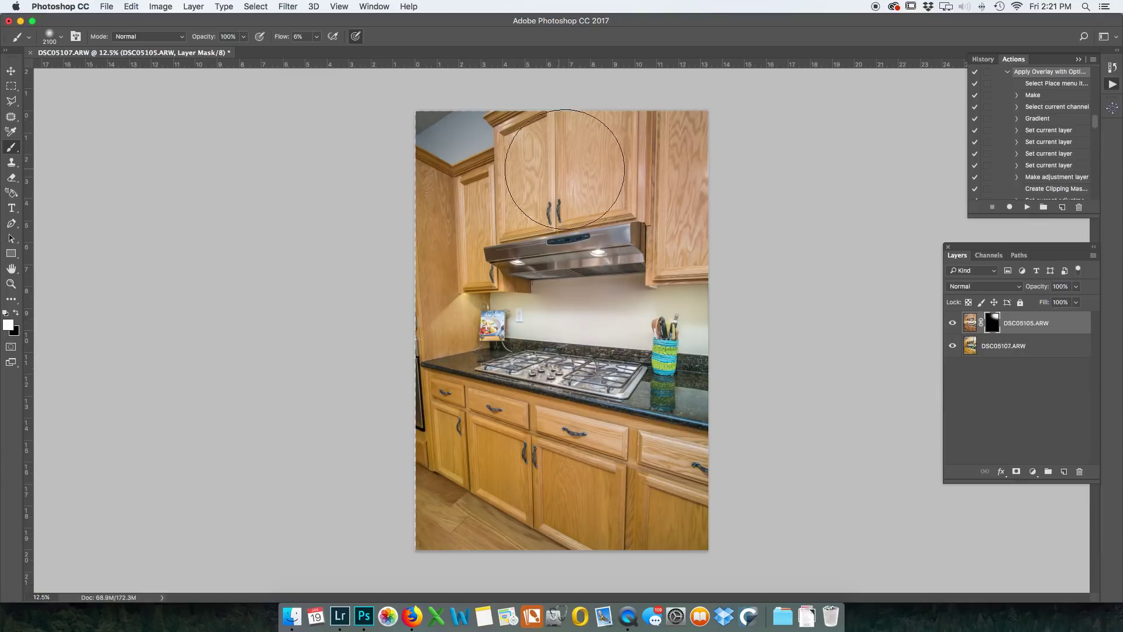
mouse_move(526, 193)
mouse_down()
mouse_move(454, 367)
mouse_move(591, 352)
mouse_move(626, 327)
mouse_move(692, 322)
mouse_up()
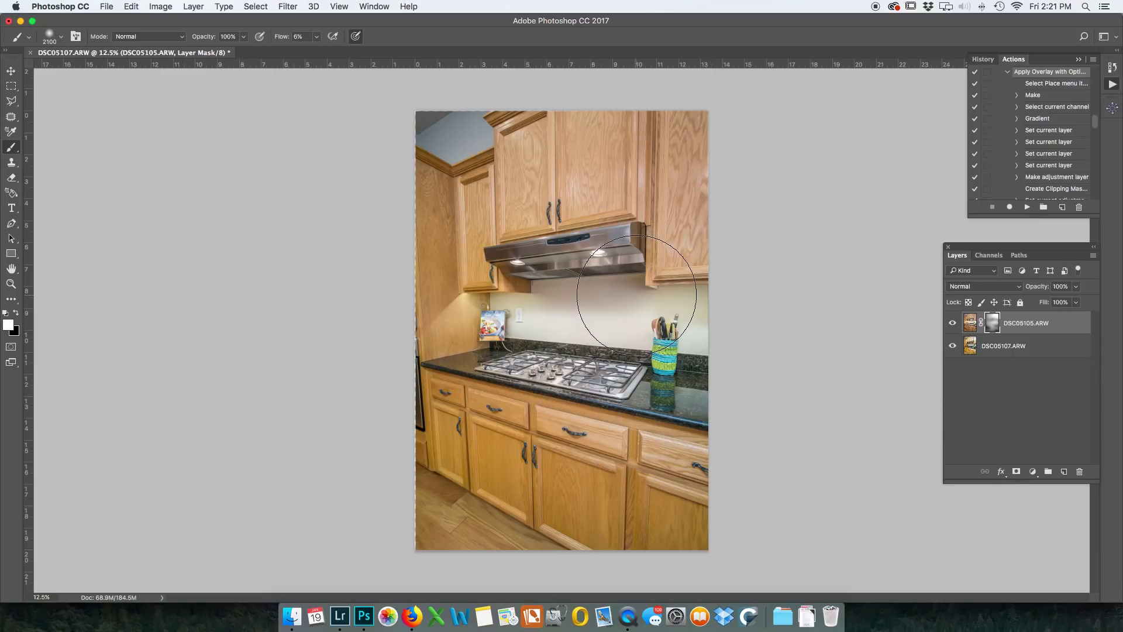
key(super+s)
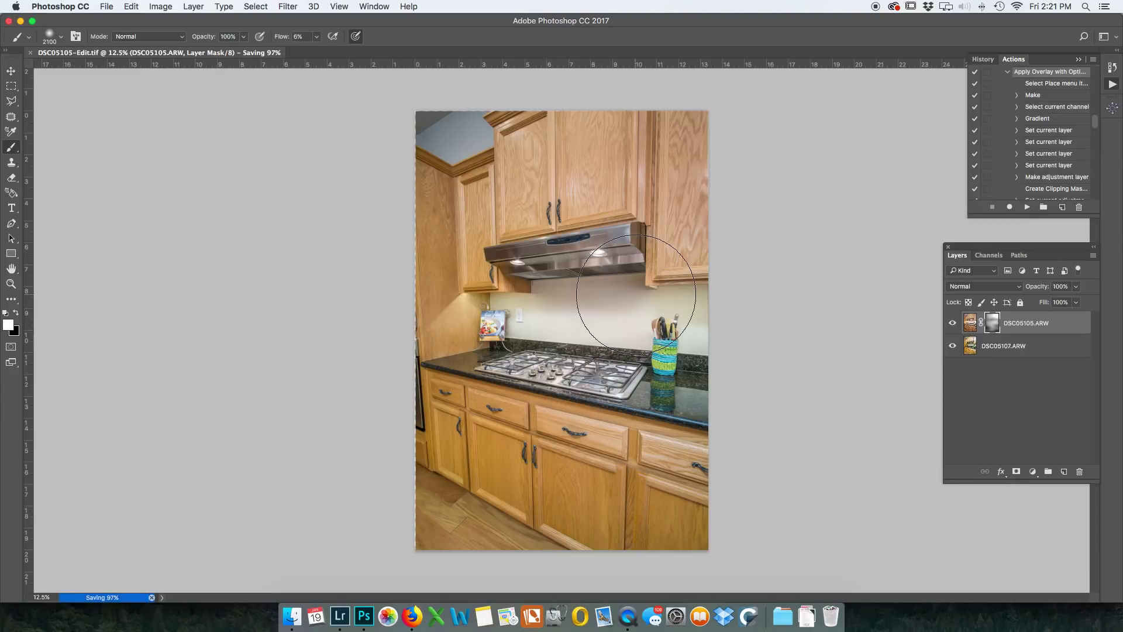
key(super+w)
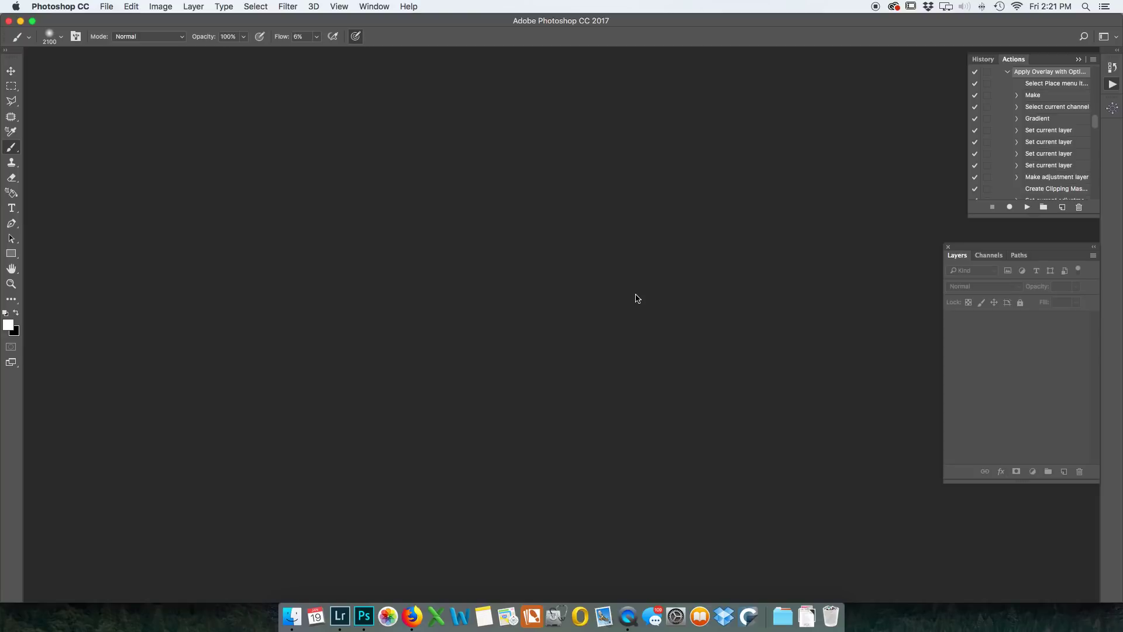
- Back in Lightroom, apply Upright Auto correction to the kitchen photo, undoing the Vertical tweak
click(349, 610)
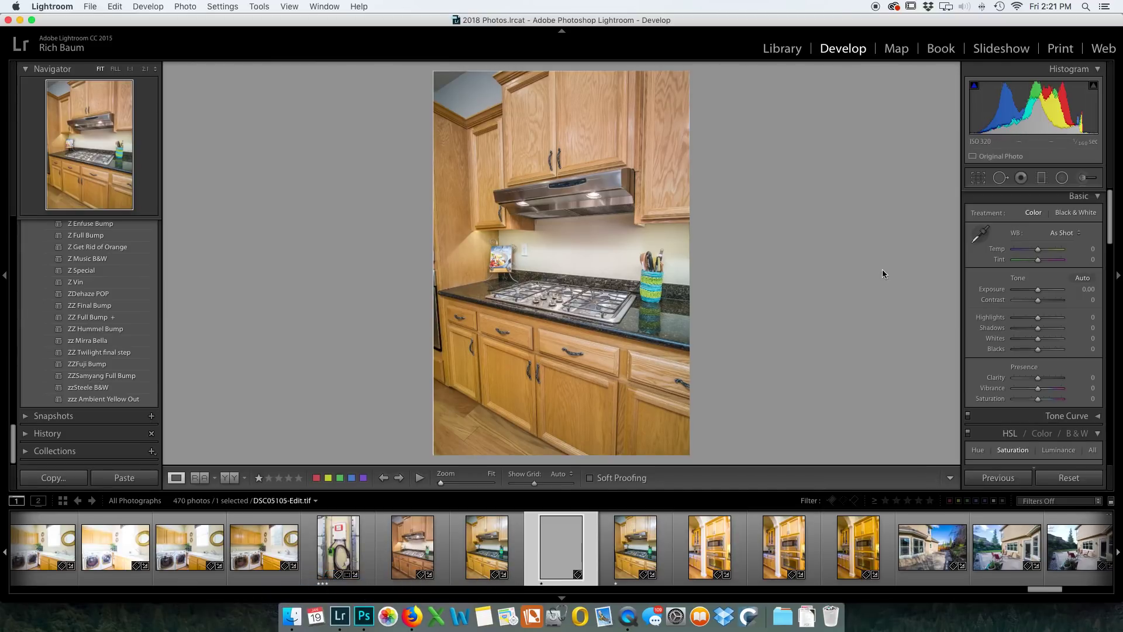
scroll(1033, 314, down, 3)
scroll(1033, 314, down, 15)
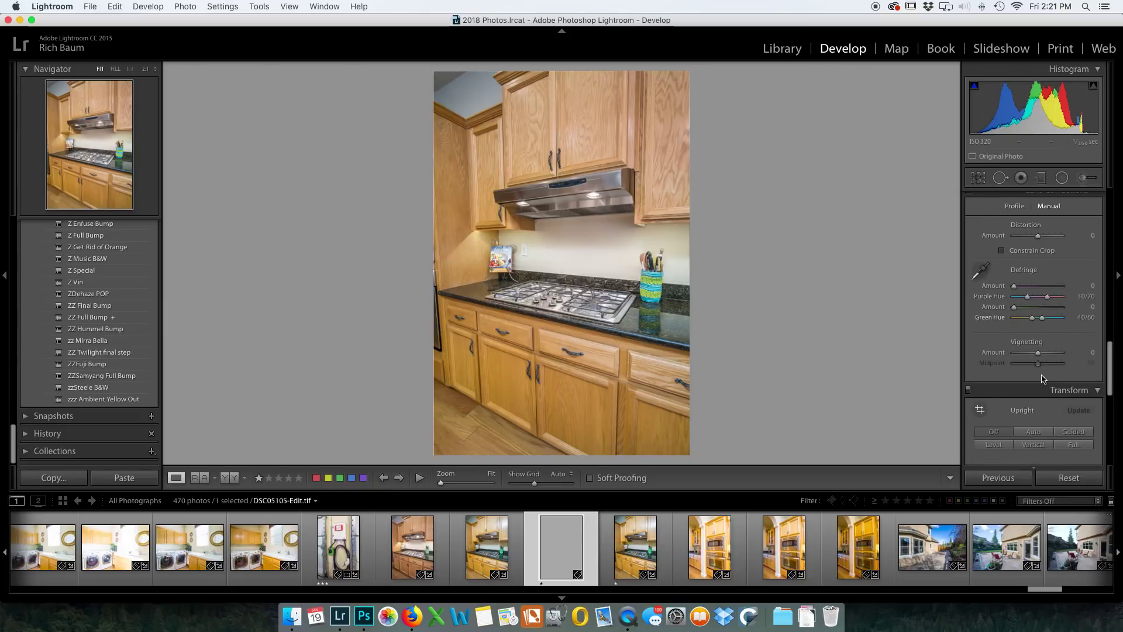
scroll(1037, 385, down, 5)
scroll(1037, 385, down, 1)
drag(1038, 375, 1044, 376)
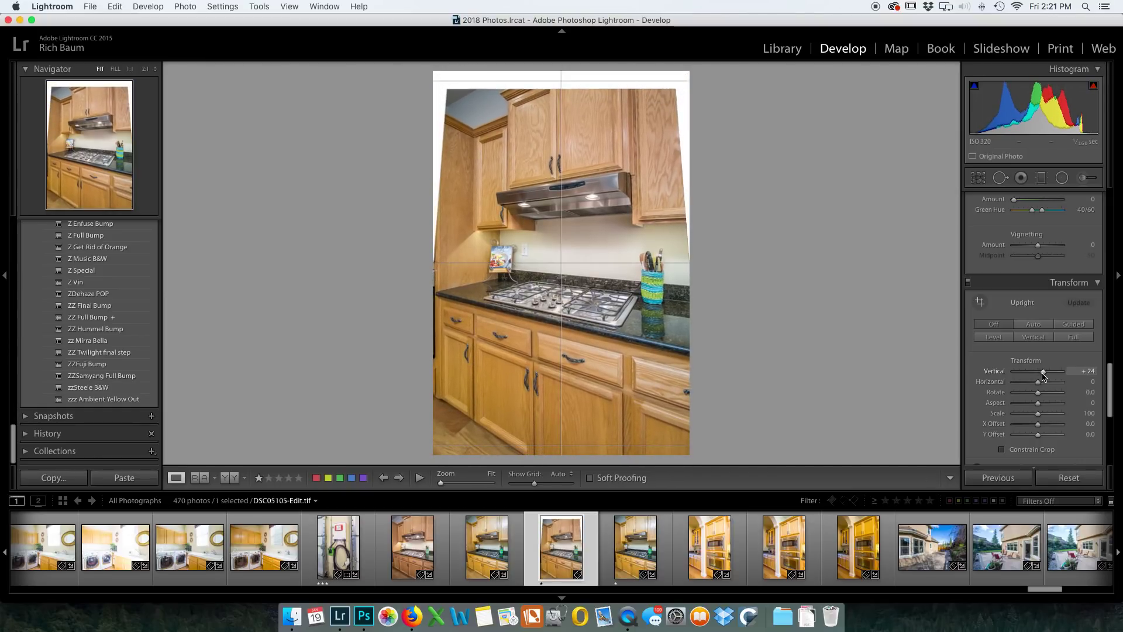
key(super+z)
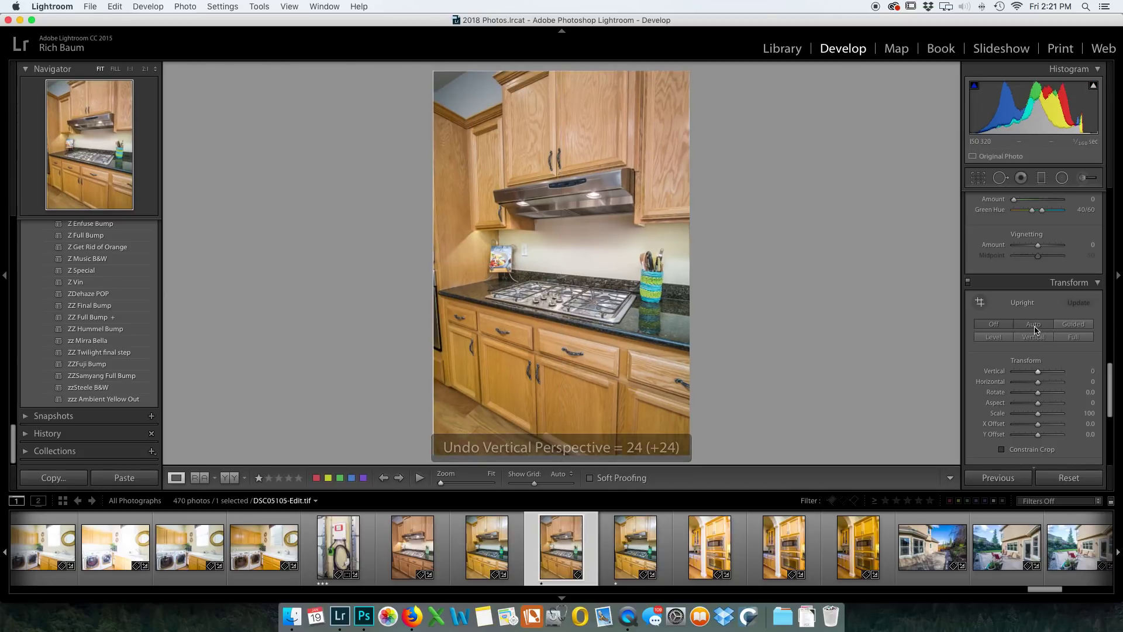
click(1034, 324)
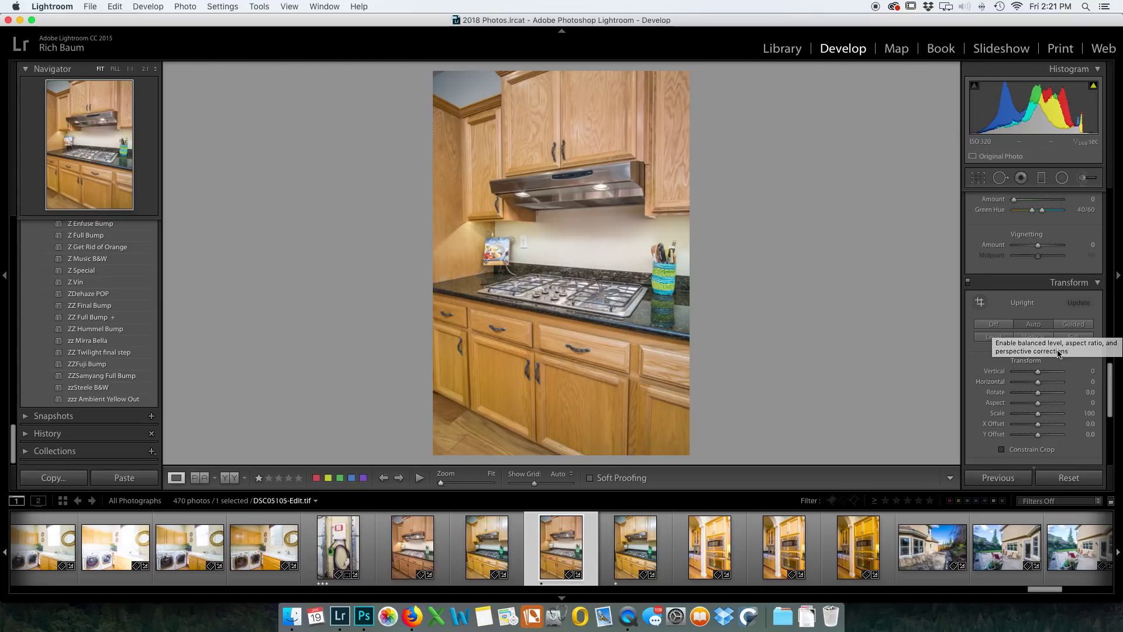
- Set the manual lens Distortion correction to +19
scroll(1041, 310, up, 5)
drag(1039, 261, 1045, 266)
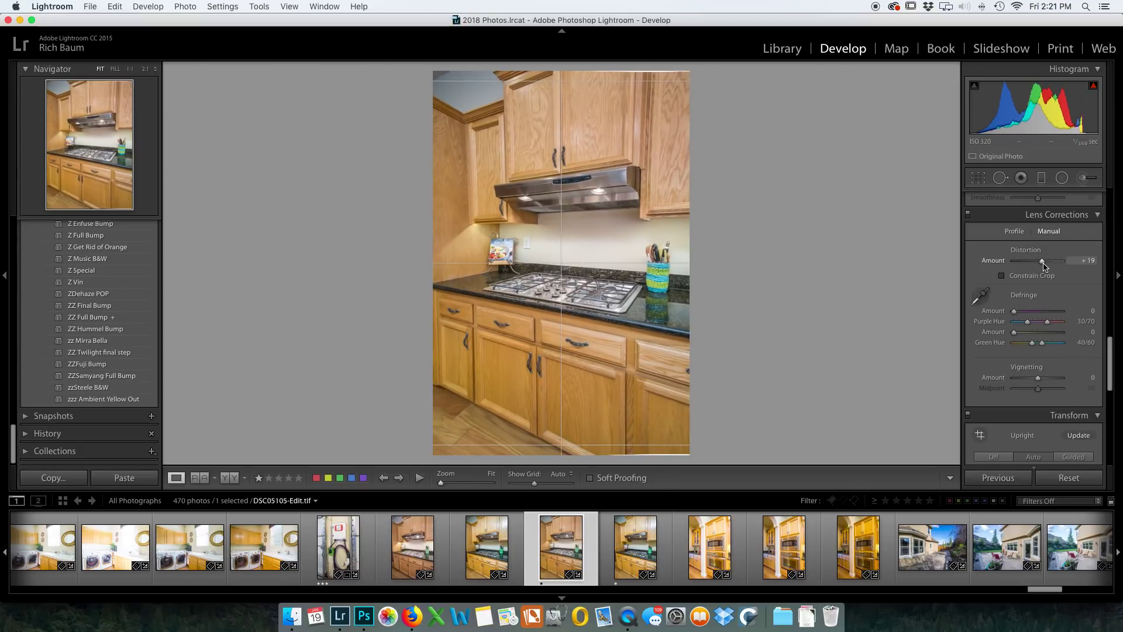
drag(1037, 264, 1037, 264)
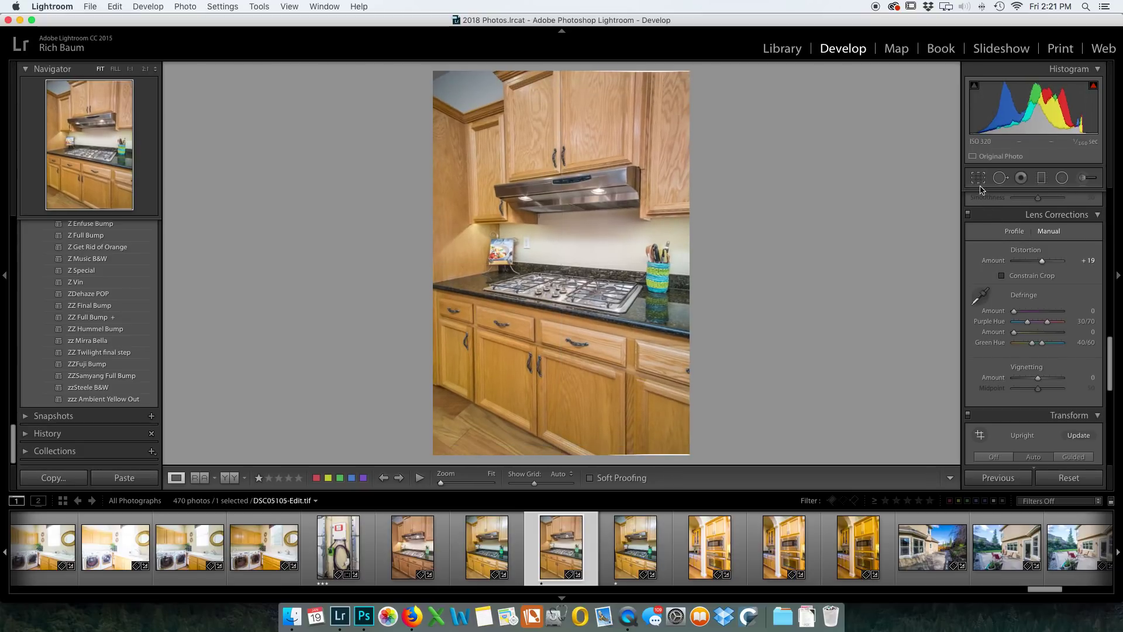
key(r)
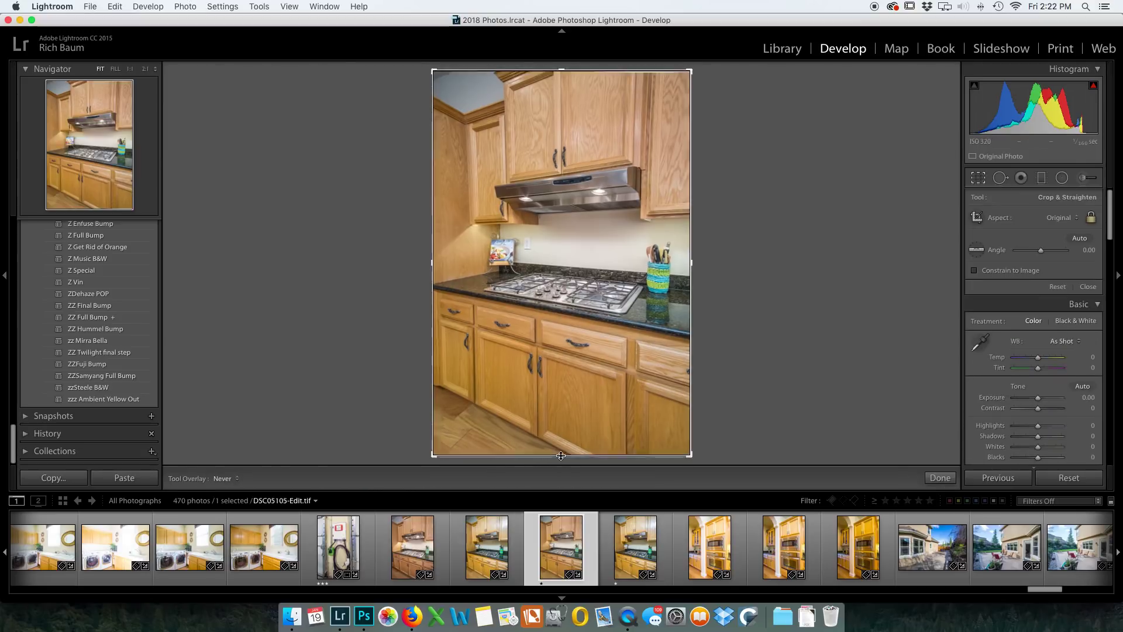
- Exit the crop tool without cropping and rate DSC05105-Edit.tif 3 stars
key(r)
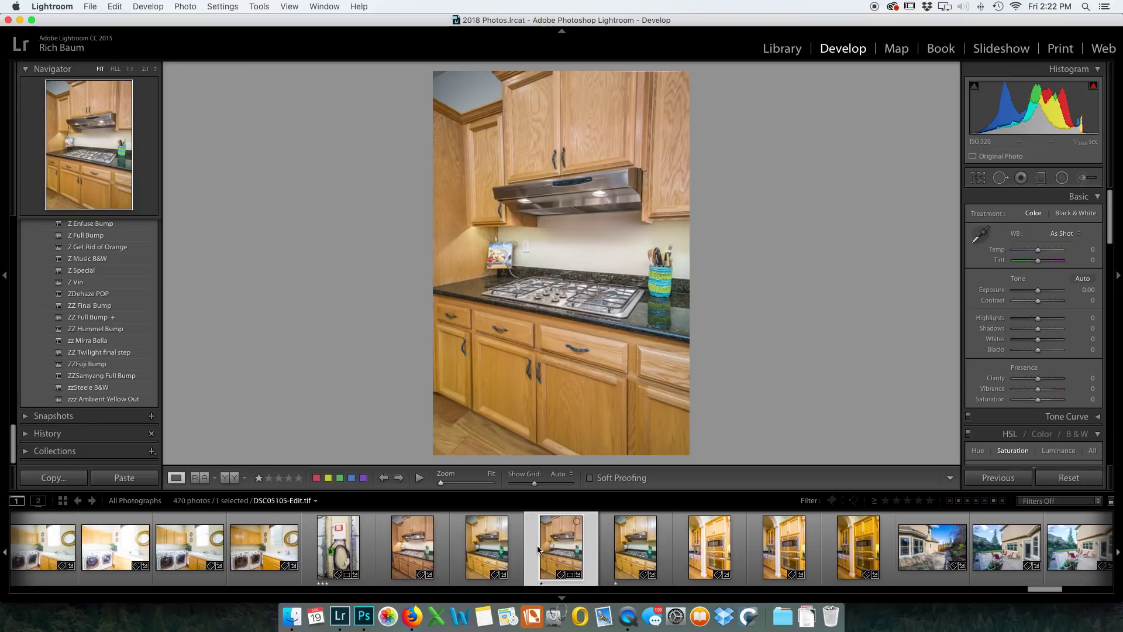
key(3)
scroll(576, 550, right, 3)
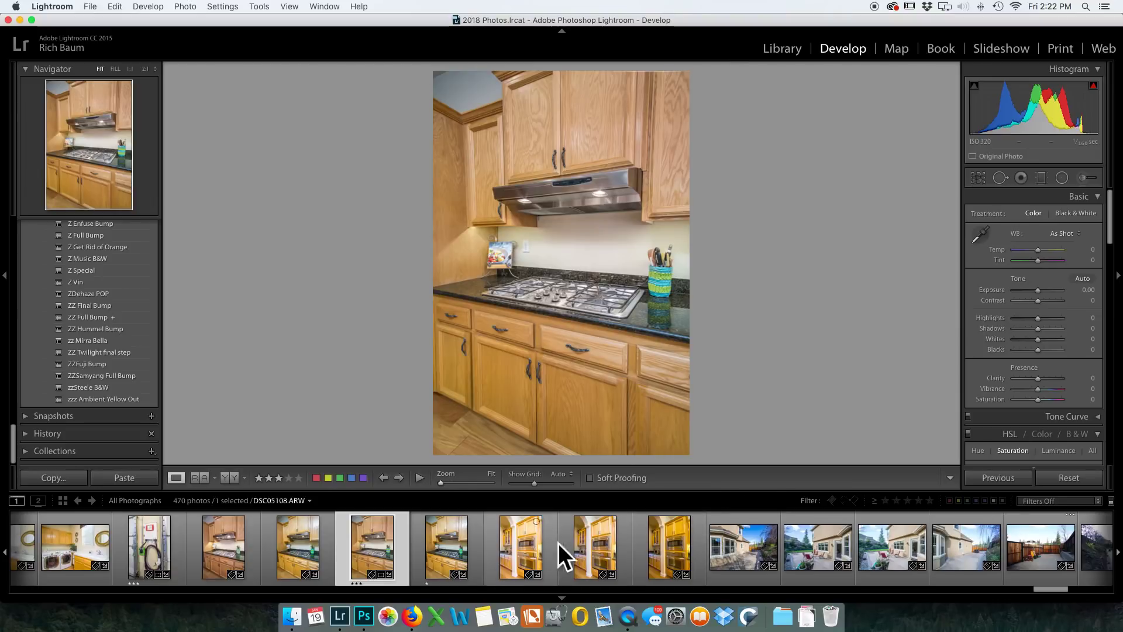
- Rate the side-yard photo 3 stars, warm the patio photo slightly and rate it 3 stars, then advance two photos
click(741, 564)
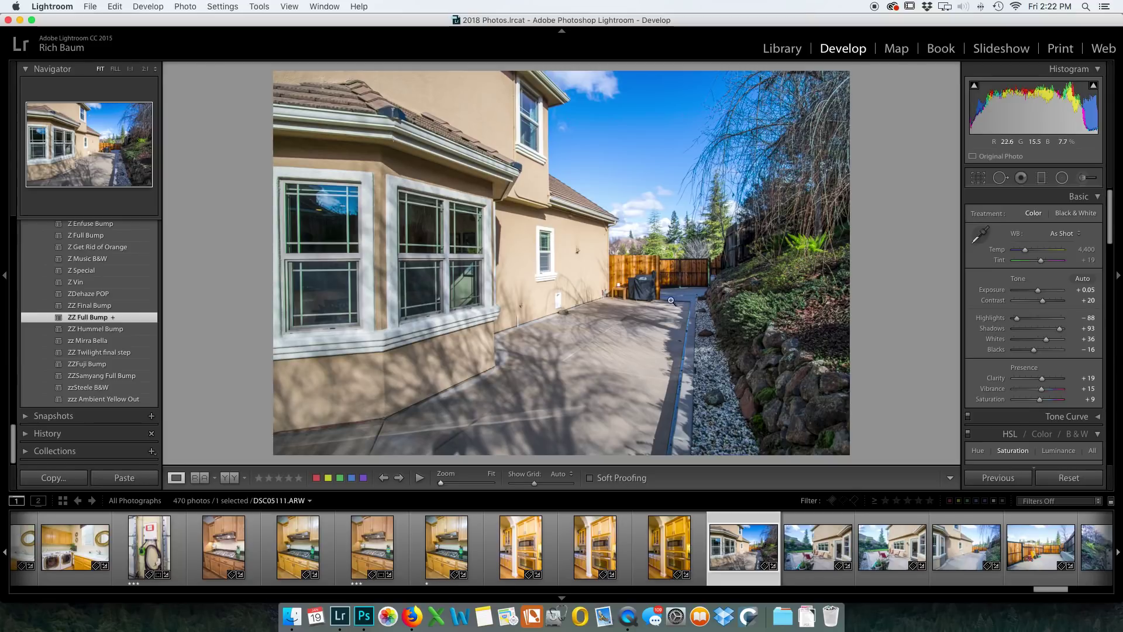
key(3)
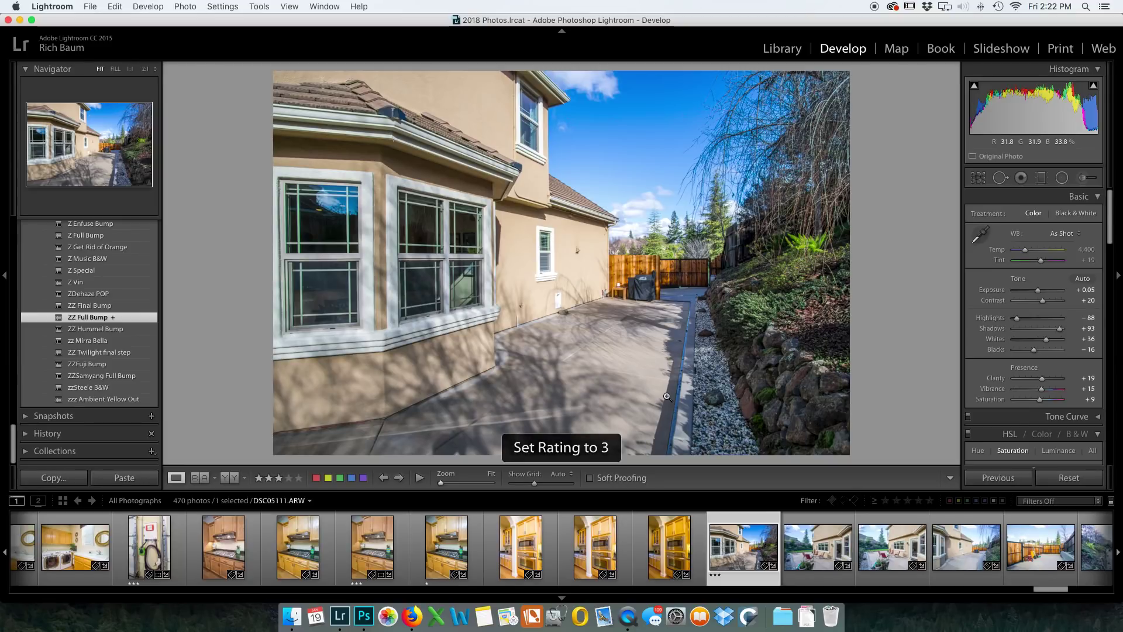
key(Right)
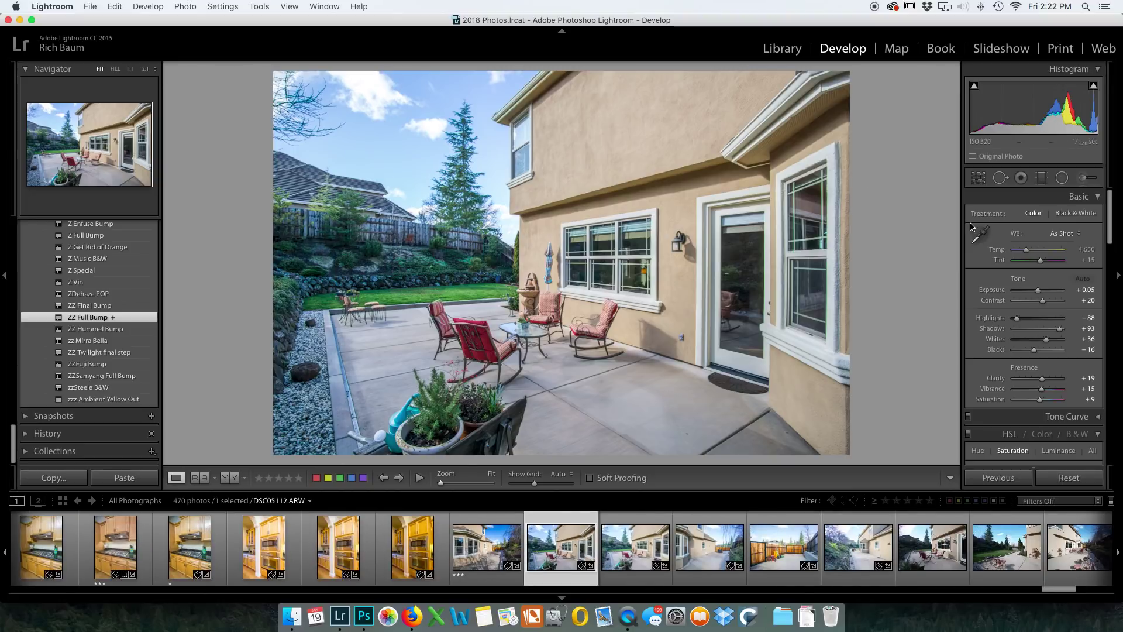
drag(1026, 249, 1031, 252)
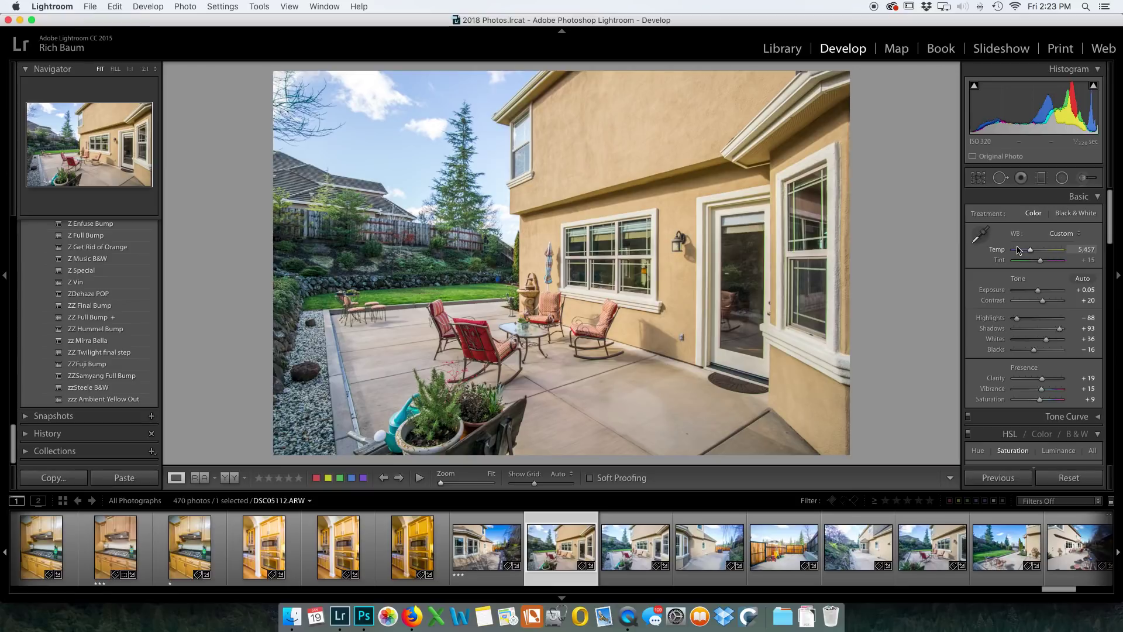
key(3)
key(Right)
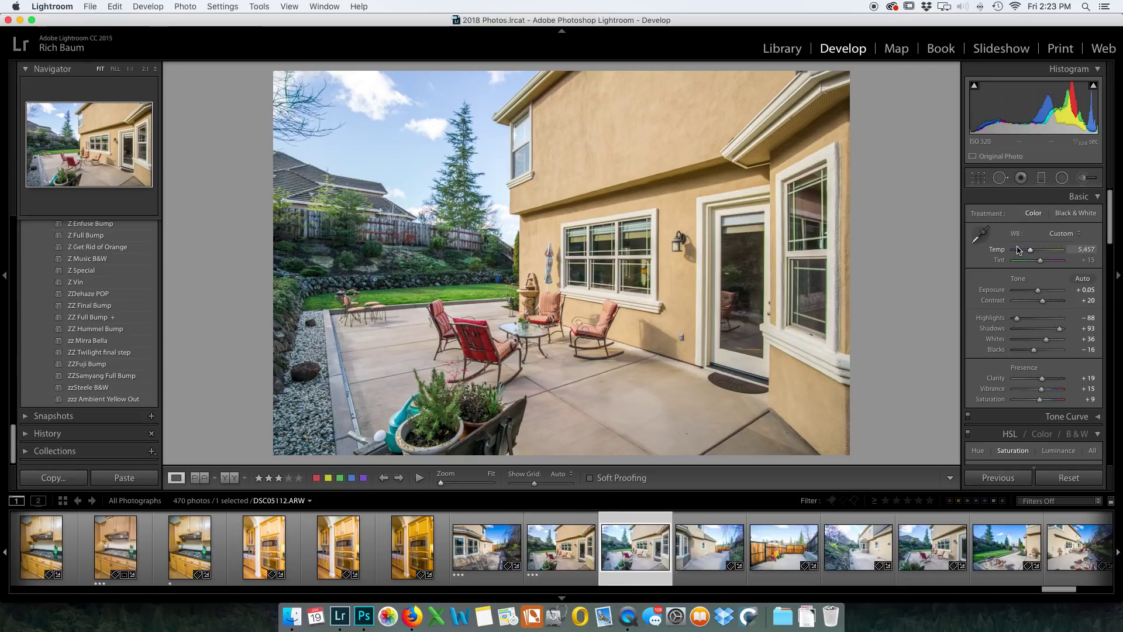
key(Right)
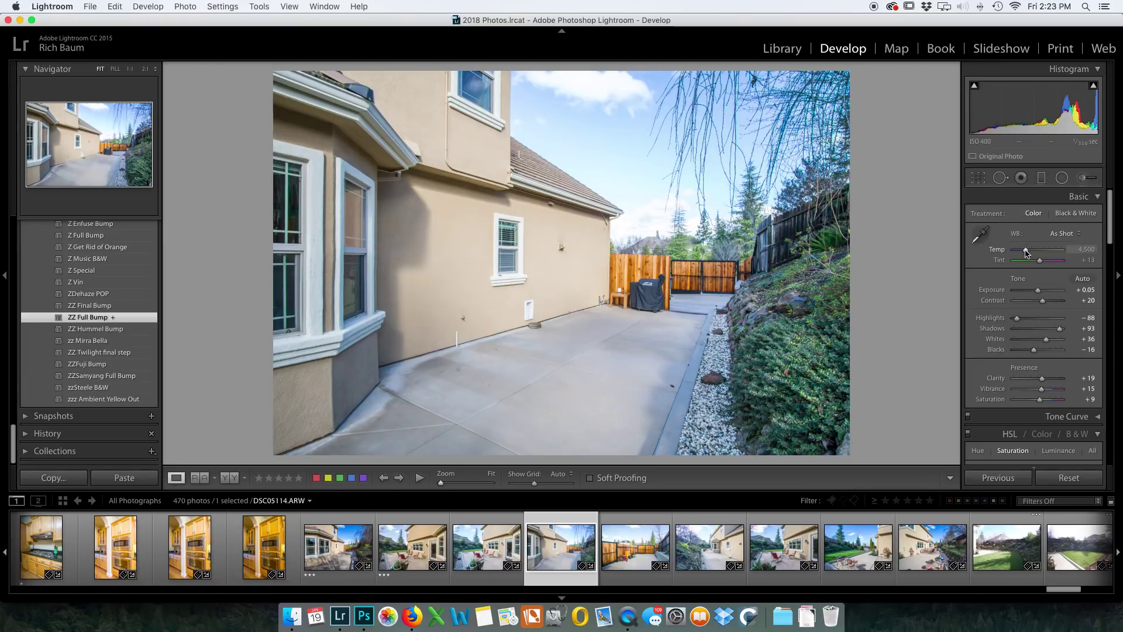
- Set DSC05114's Temp to about 5,477 and Exposure to −0.45, rate it 3 stars, and open the gate photo
drag(1027, 252, 1031, 252)
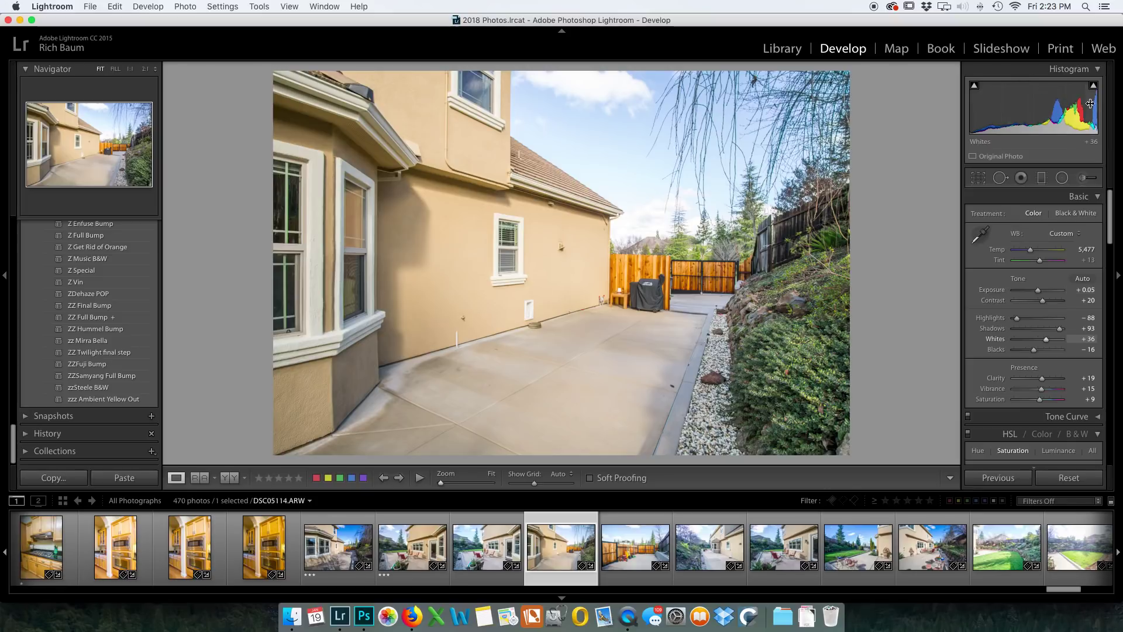
drag(1040, 293, 1038, 295)
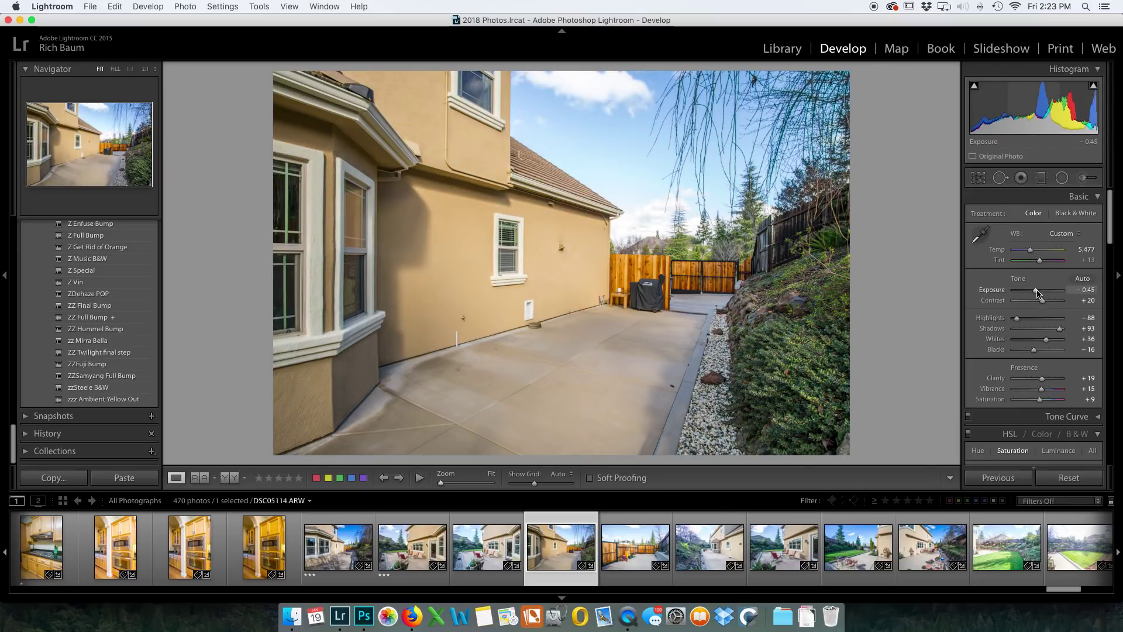
key(3)
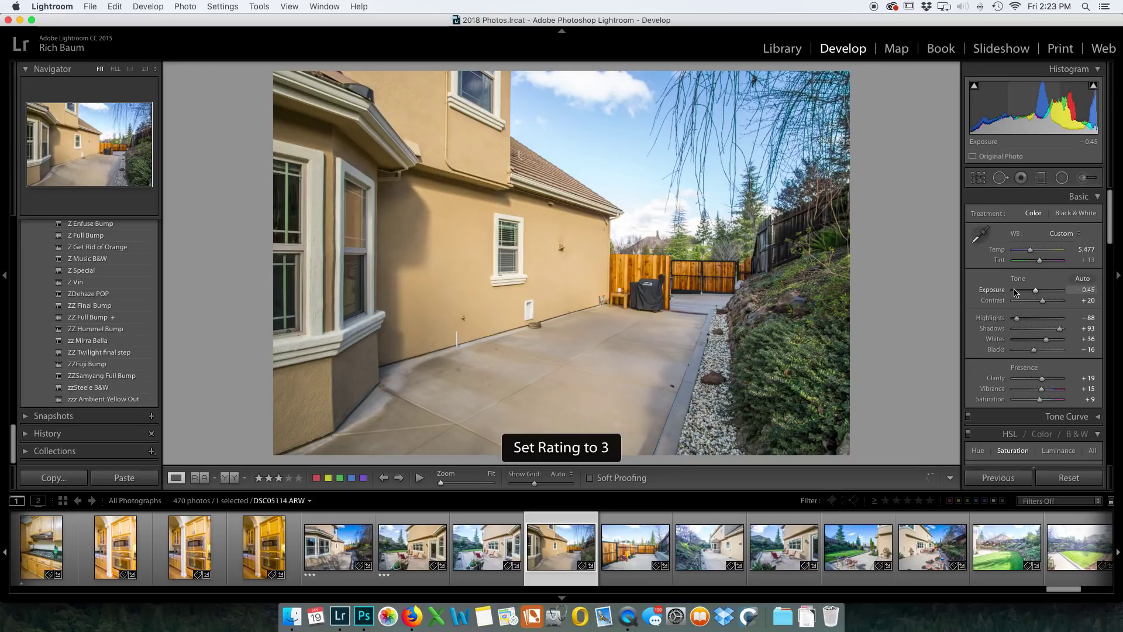
click(642, 539)
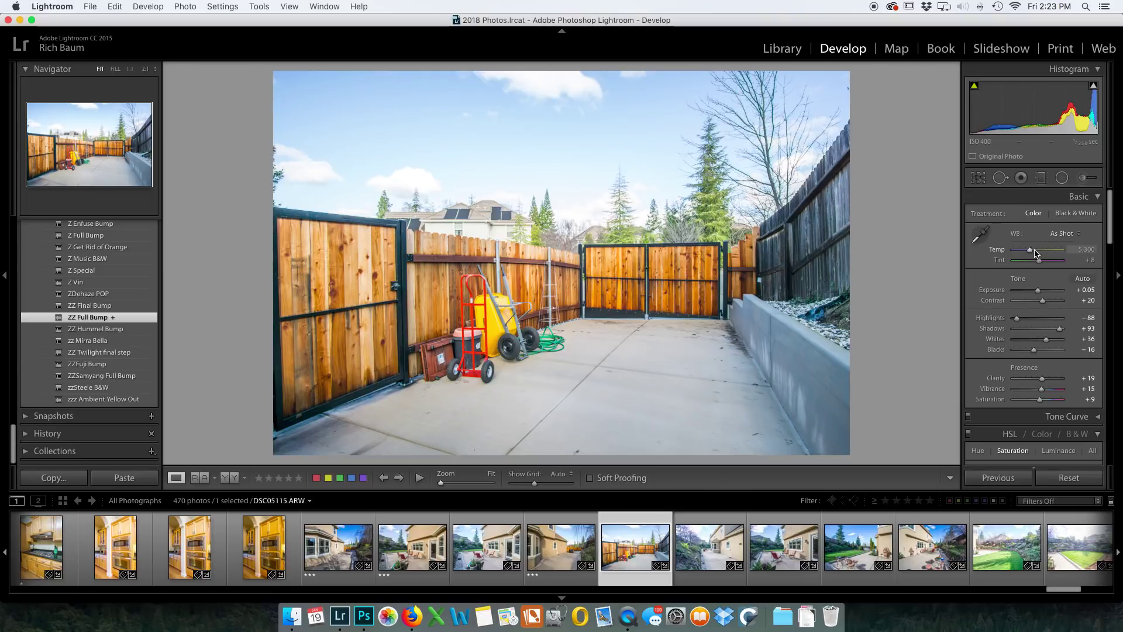
- Warm the gate photo, raise Saturation to +14, and lower Blue luminance to −34
drag(1030, 253, 1035, 255)
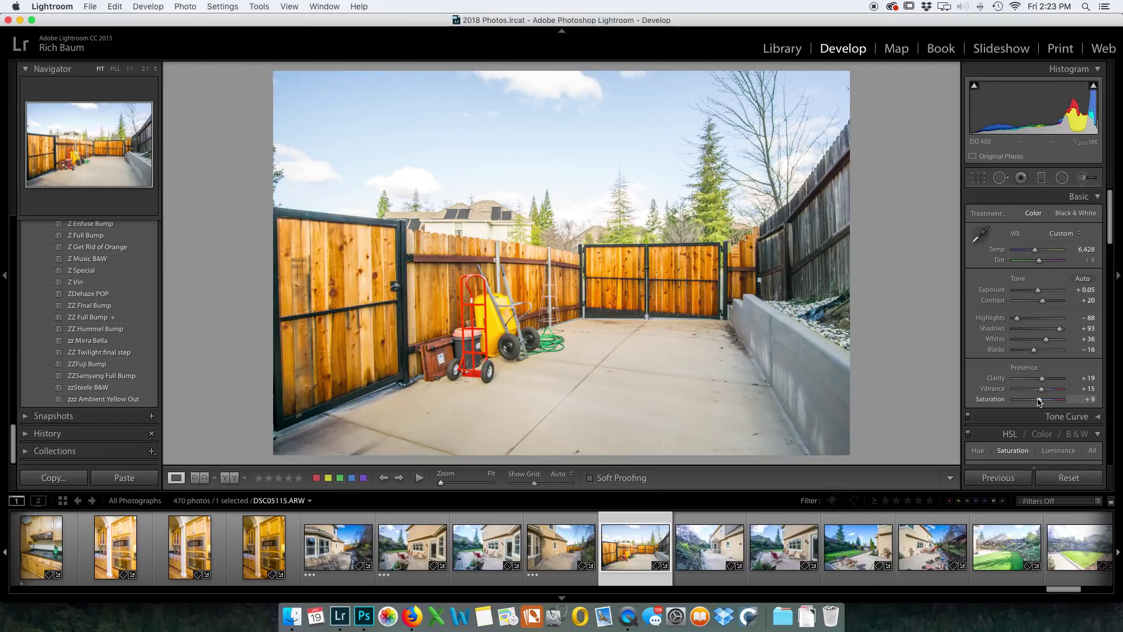
drag(1039, 402, 1036, 402)
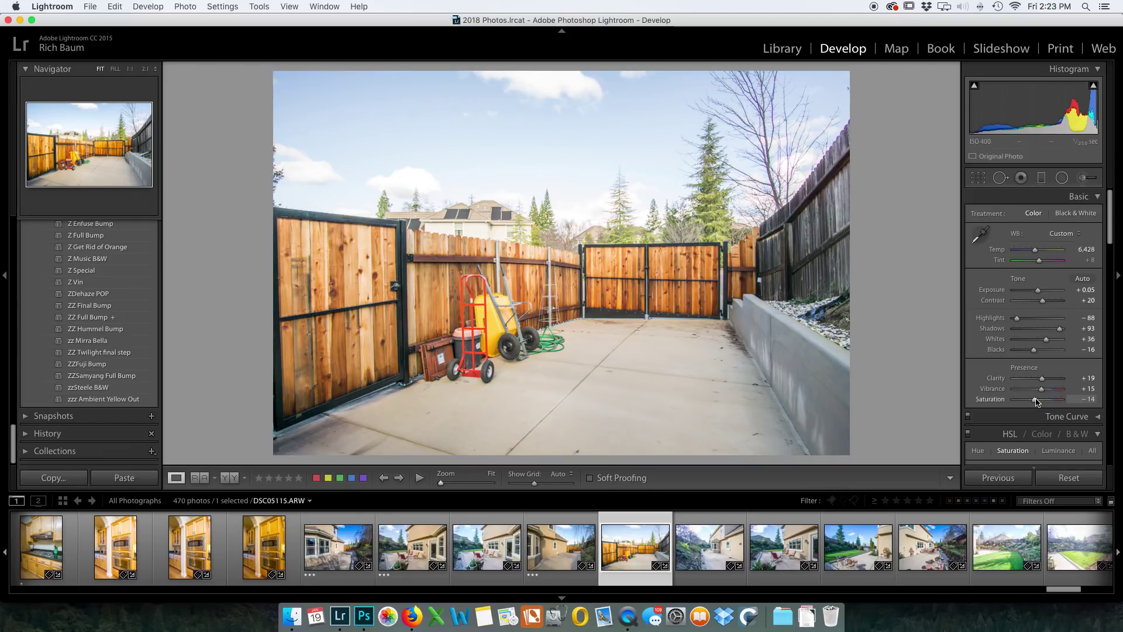
scroll(1018, 327, down, 10)
scroll(1018, 301, up, 5)
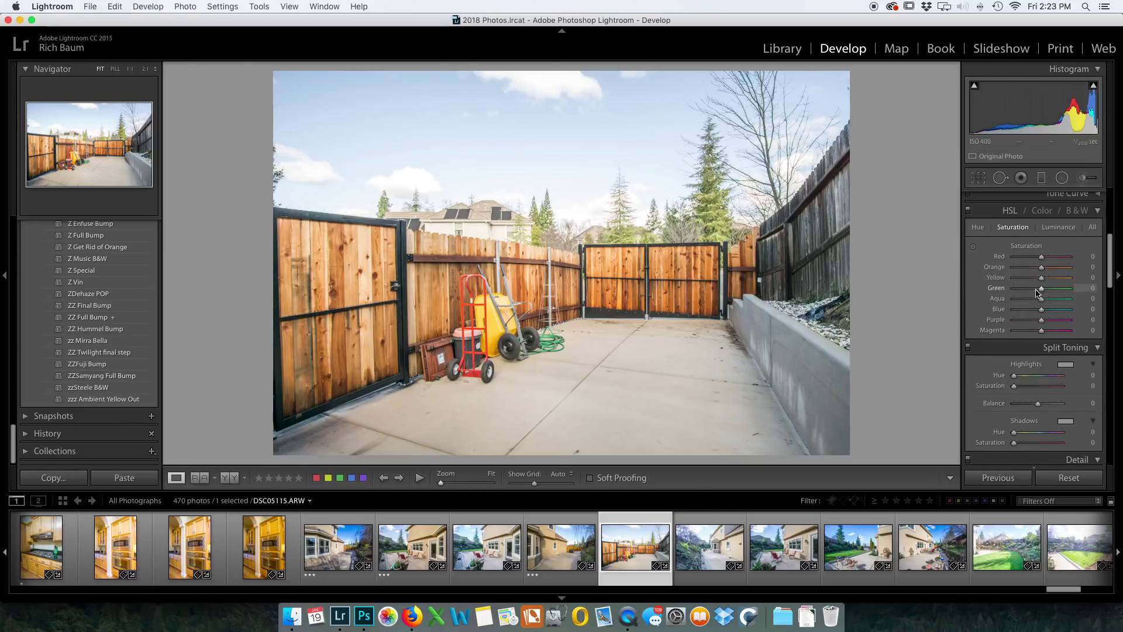
drag(1047, 312, 1058, 311)
click(1058, 227)
drag(1041, 310, 1032, 312)
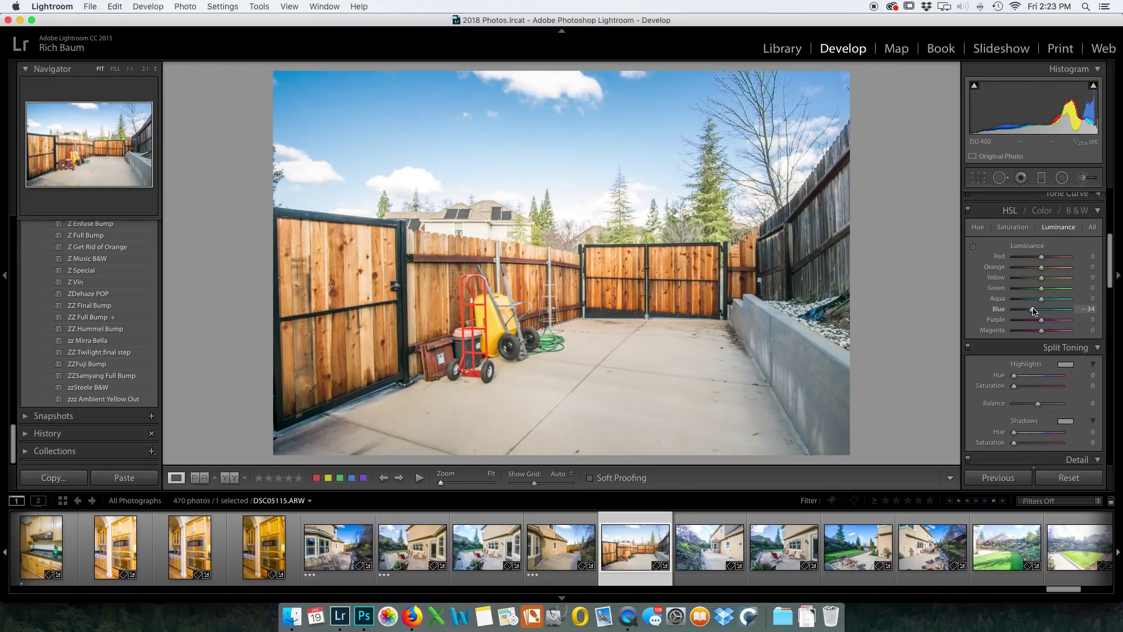
- Add Dehaze +27, rate the gate photo 3 stars, and select the next side-yard photo
scroll(1030, 310, down, 15)
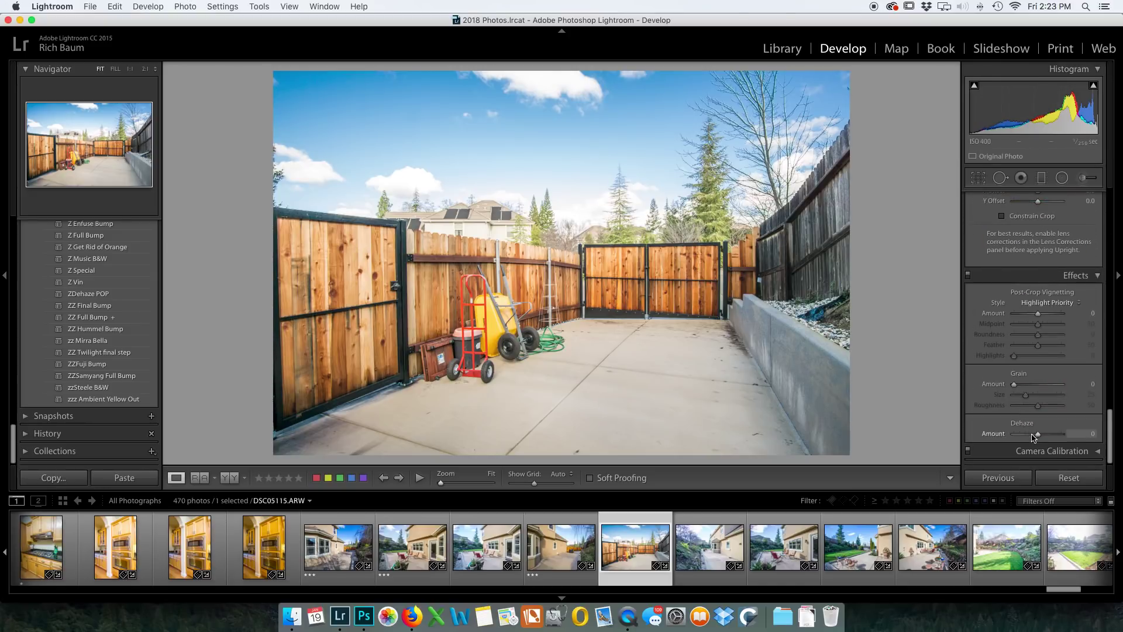
click(1044, 434)
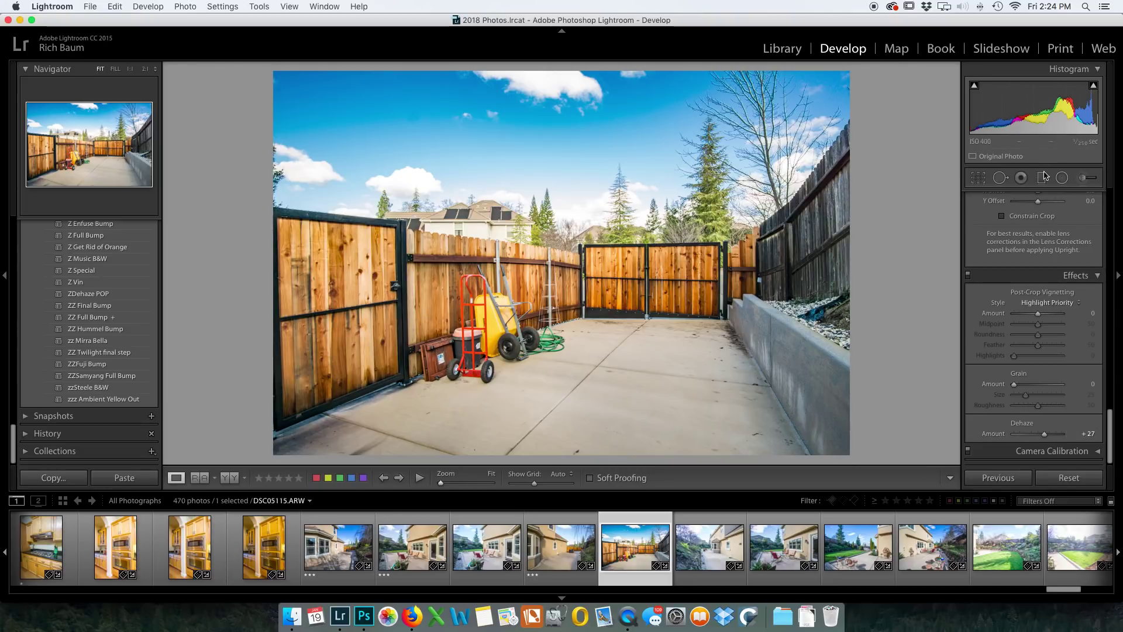
key(3)
click(725, 521)
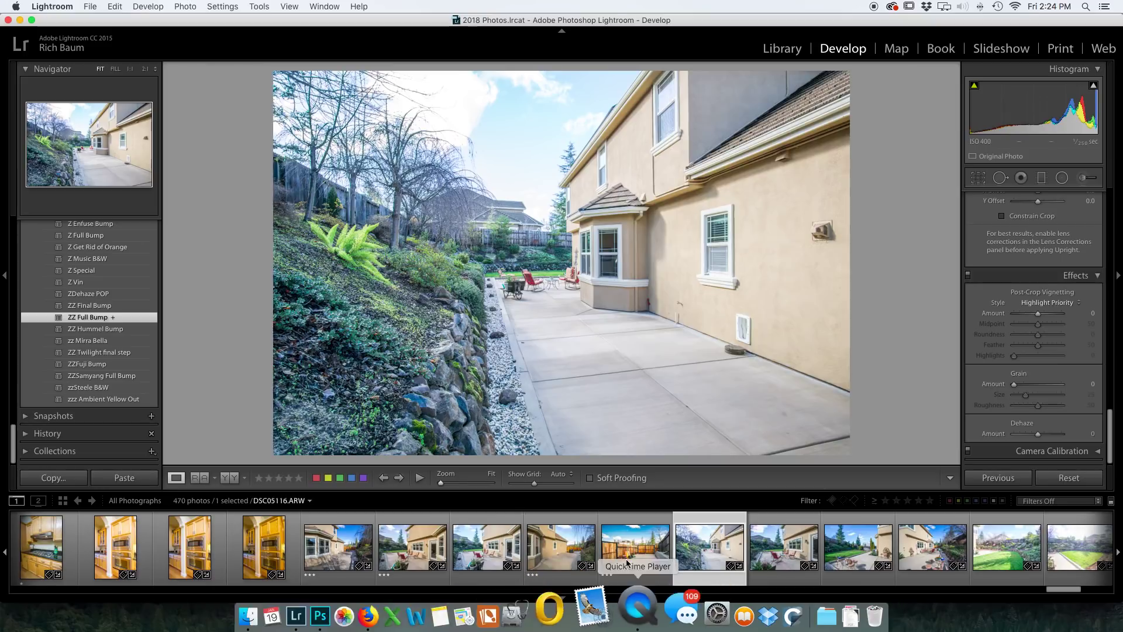
key(Left)
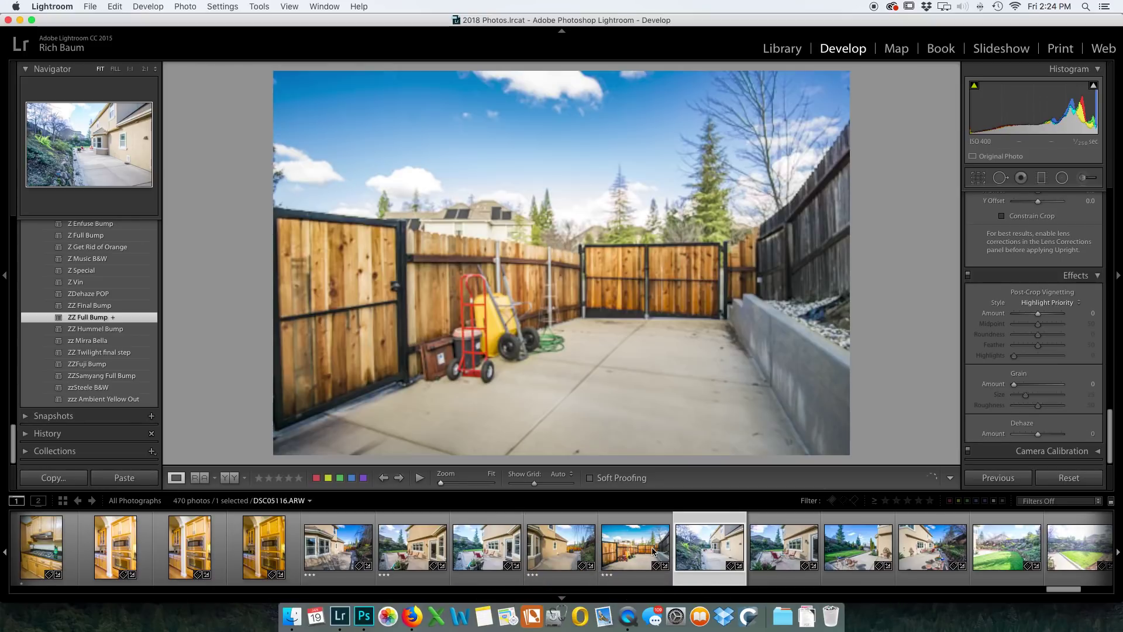
super+click(694, 550)
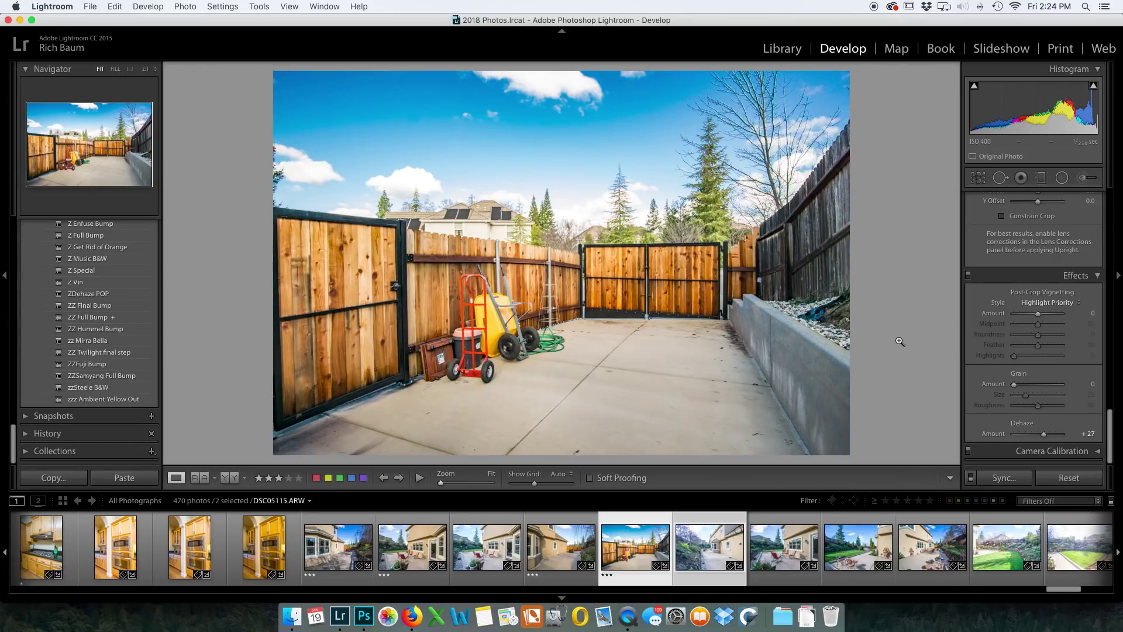
- Synchronize the gate photo's settings, including Dehaze +27, onto DSC05116 and select it for editing
click(1003, 478)
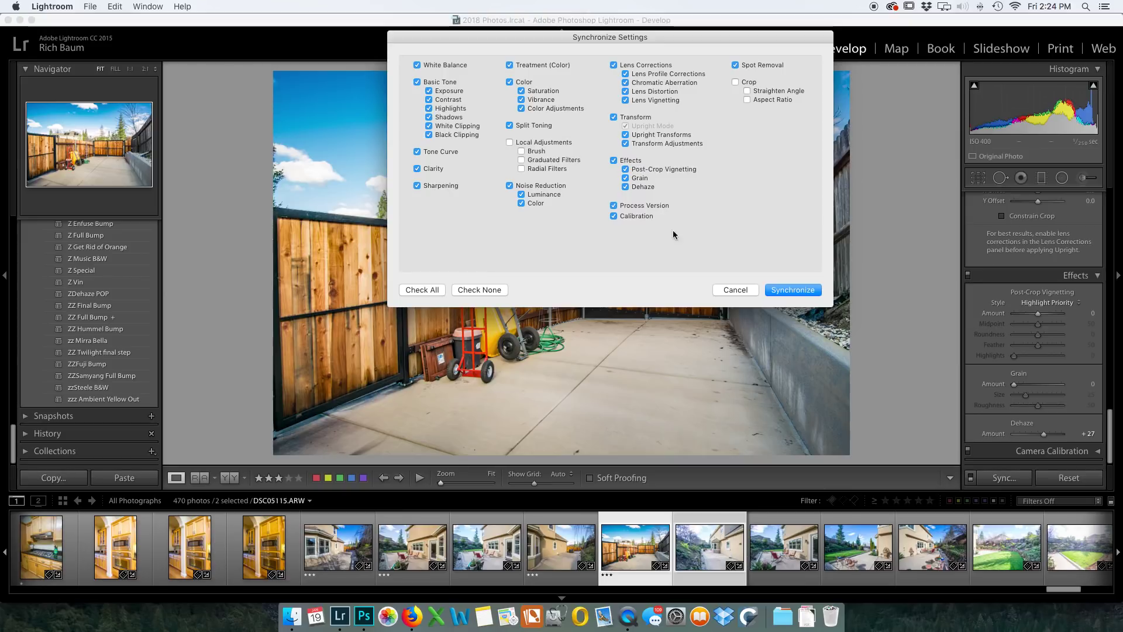
click(779, 290)
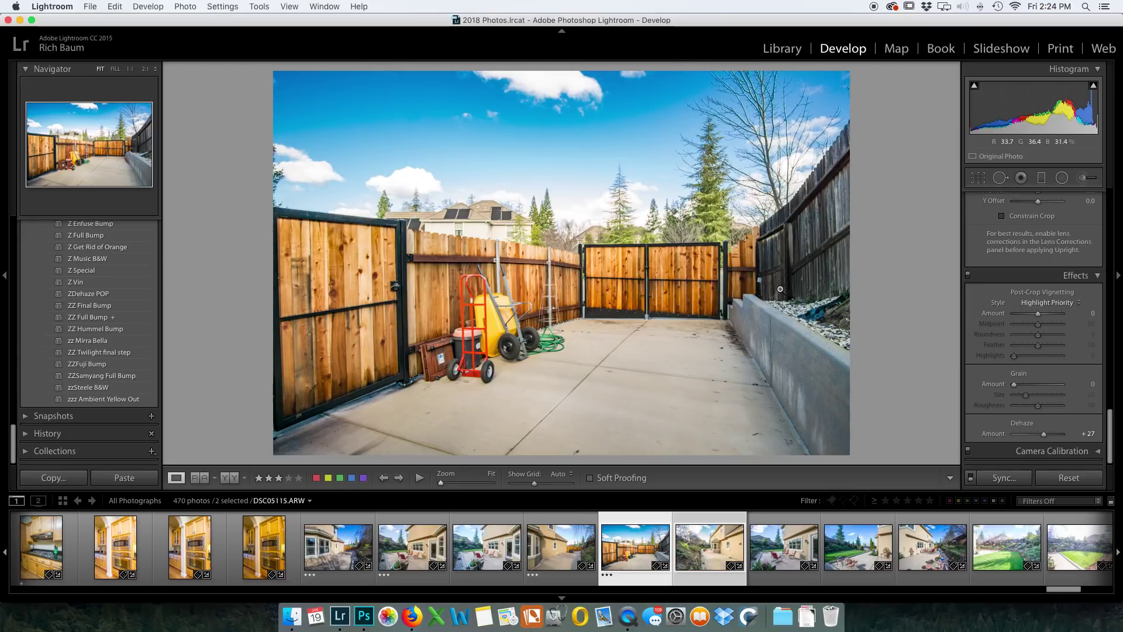
click(707, 541)
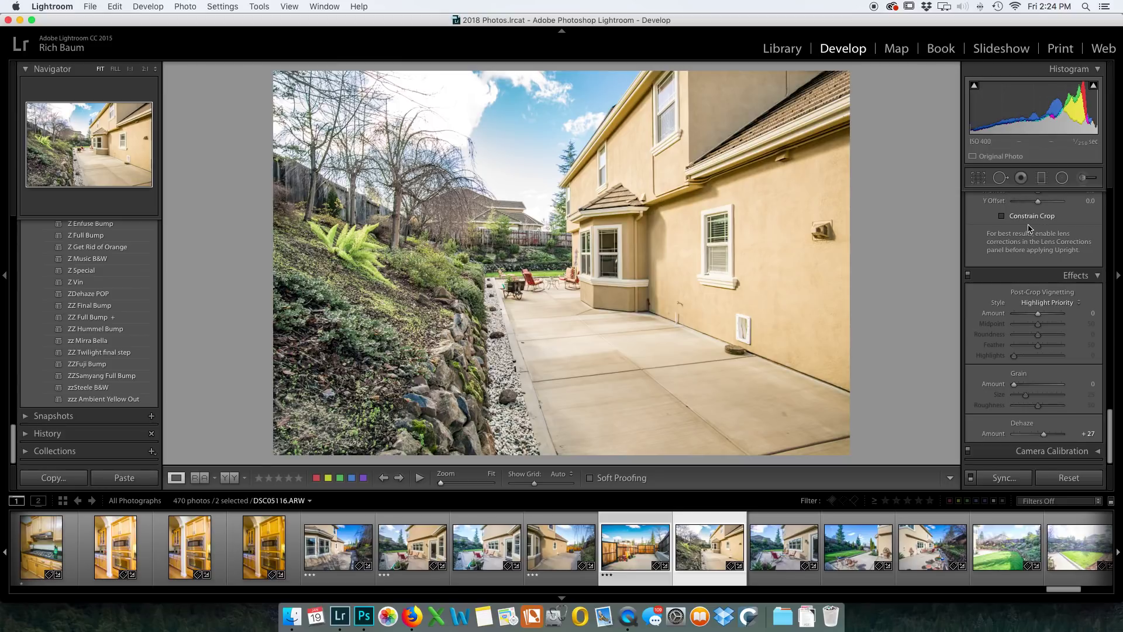
- Cool Temp to 5,988, strengthen Dehaze and shift Tint toward green on DSC05116
scroll(1022, 236, up, 10)
scroll(1024, 240, up, 8)
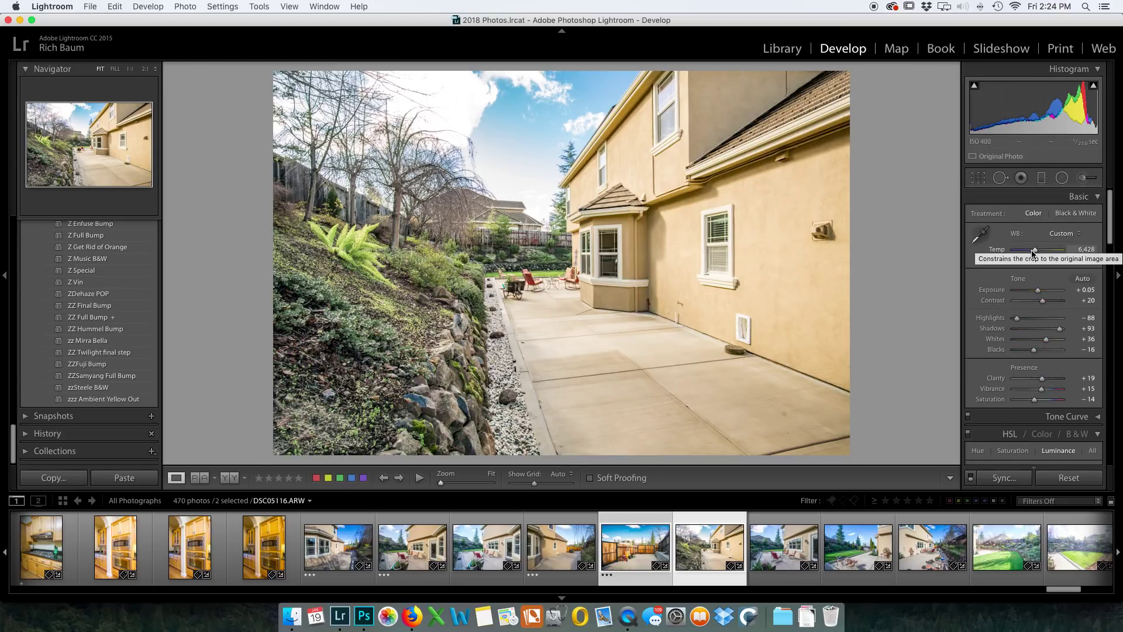
drag(1036, 253, 1033, 252)
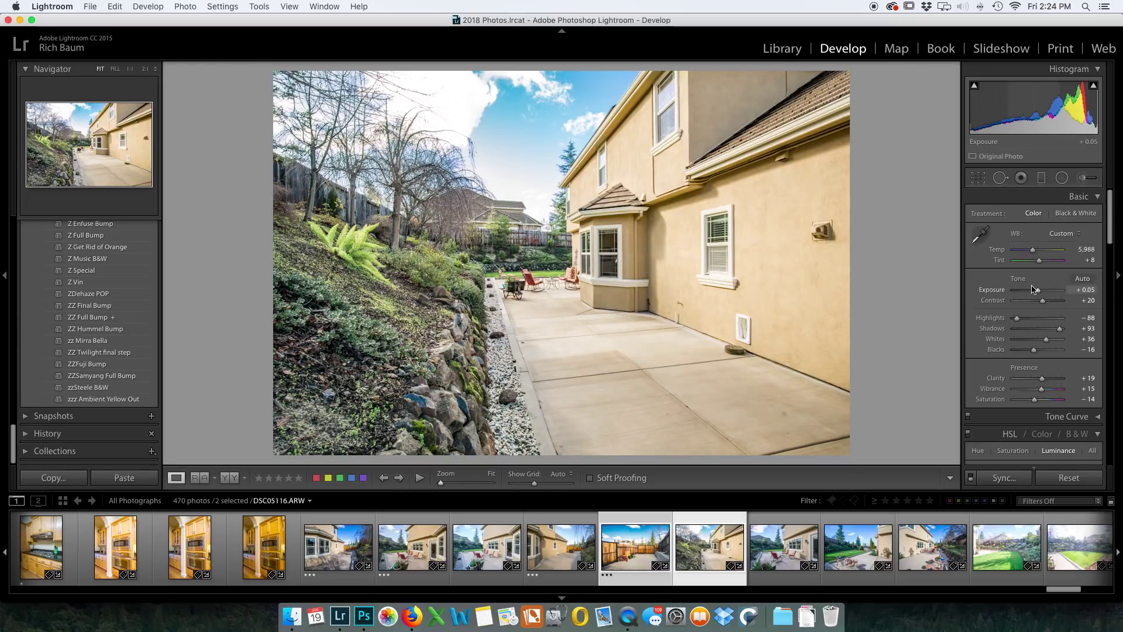
scroll(1047, 327, down, 15)
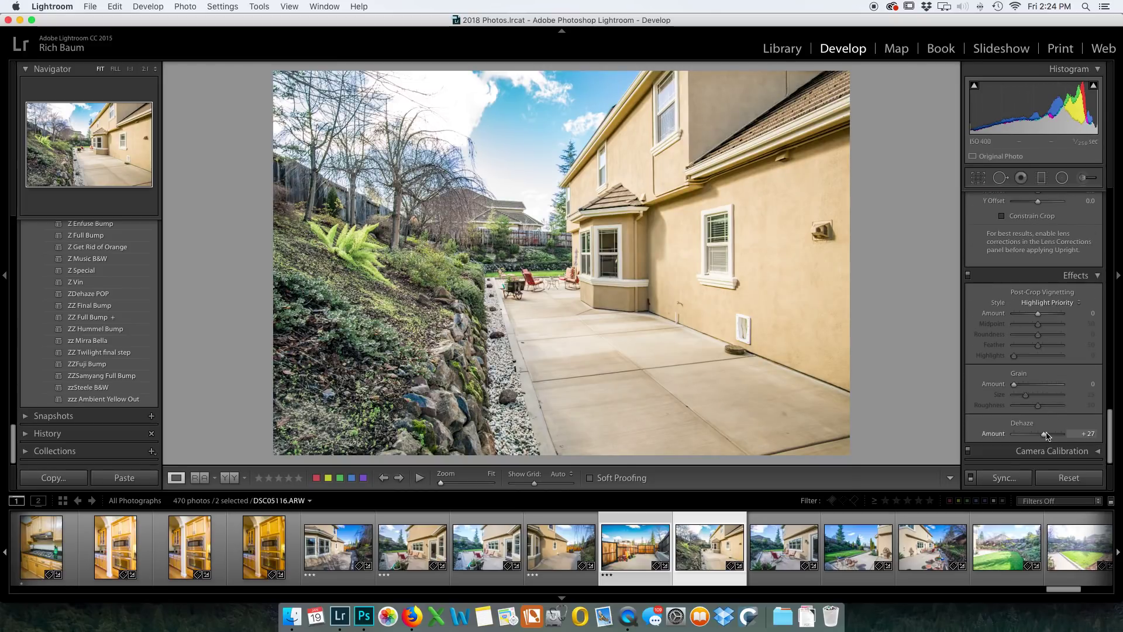
drag(1044, 434, 1046, 434)
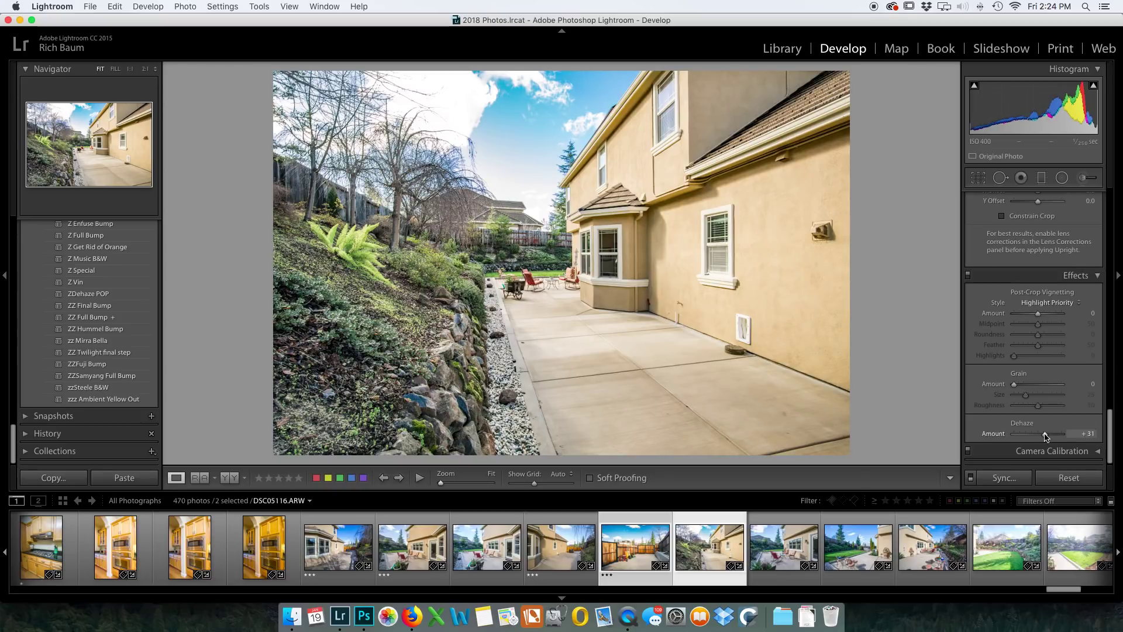
scroll(1044, 409, up, 15)
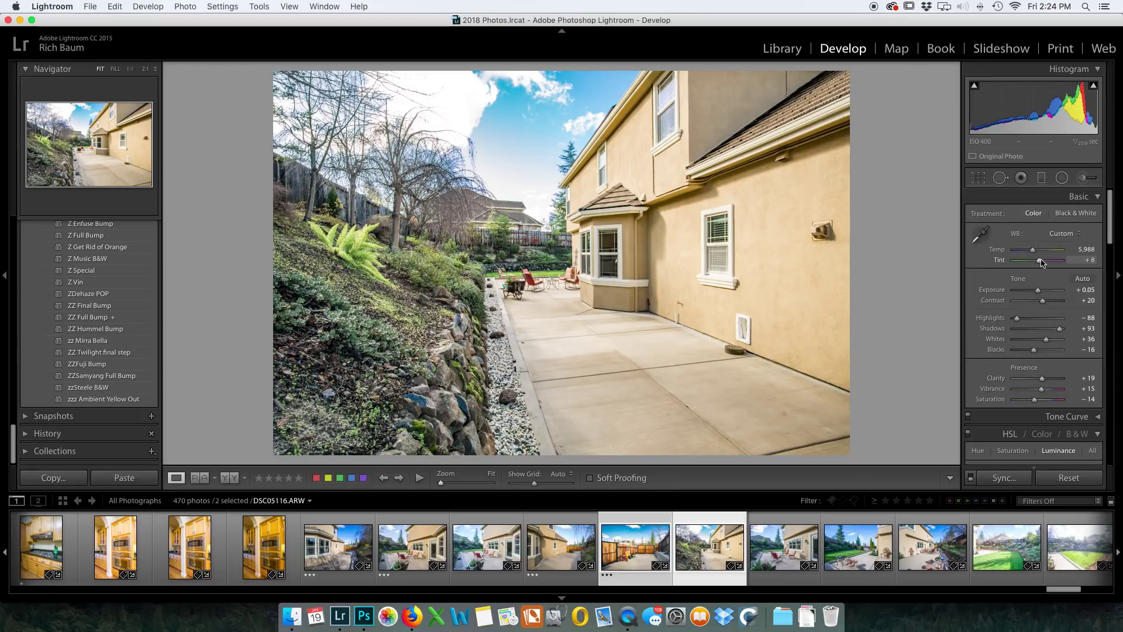
drag(1038, 262, 1038, 292)
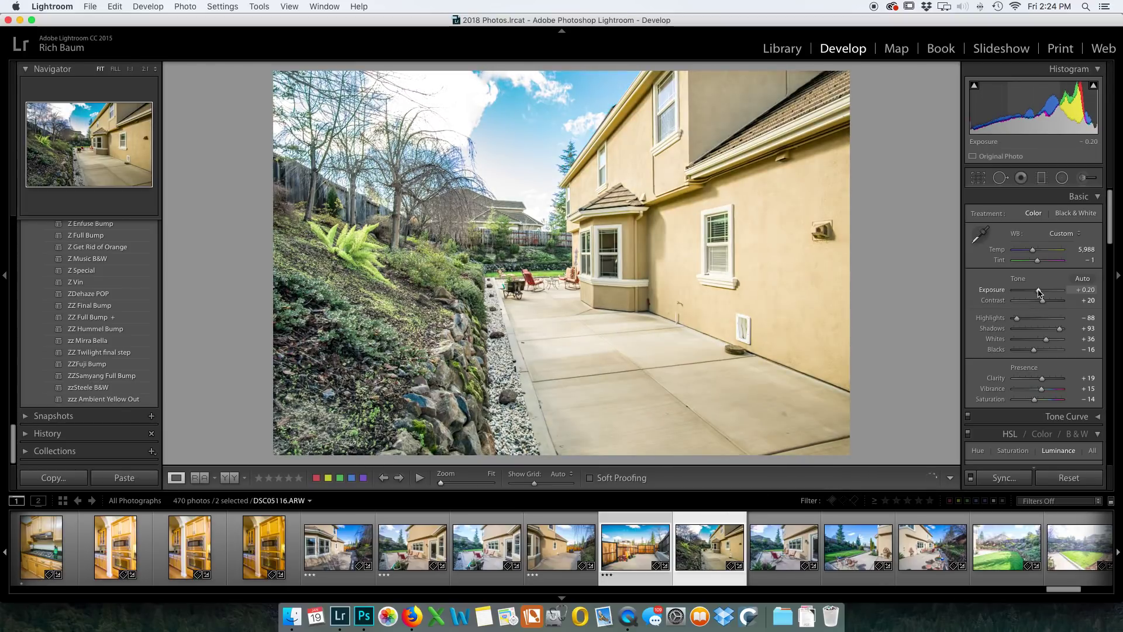
- Ease Blue luminance back from −42 to −3 and rate the photo 3 stars
scroll(1037, 301, down, 5)
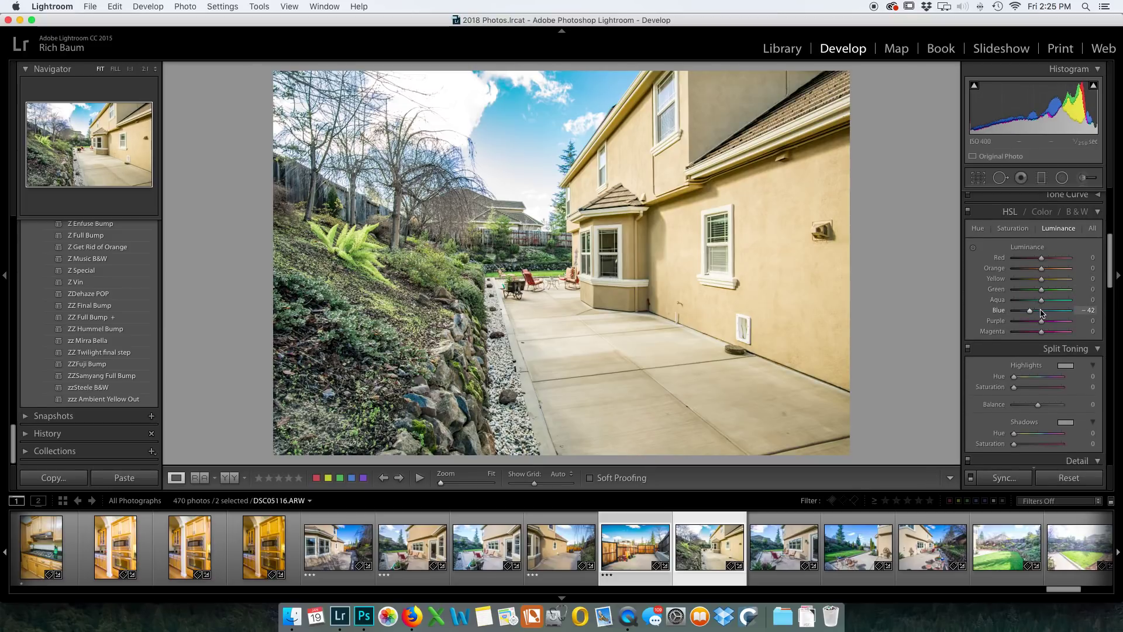
click(1041, 310)
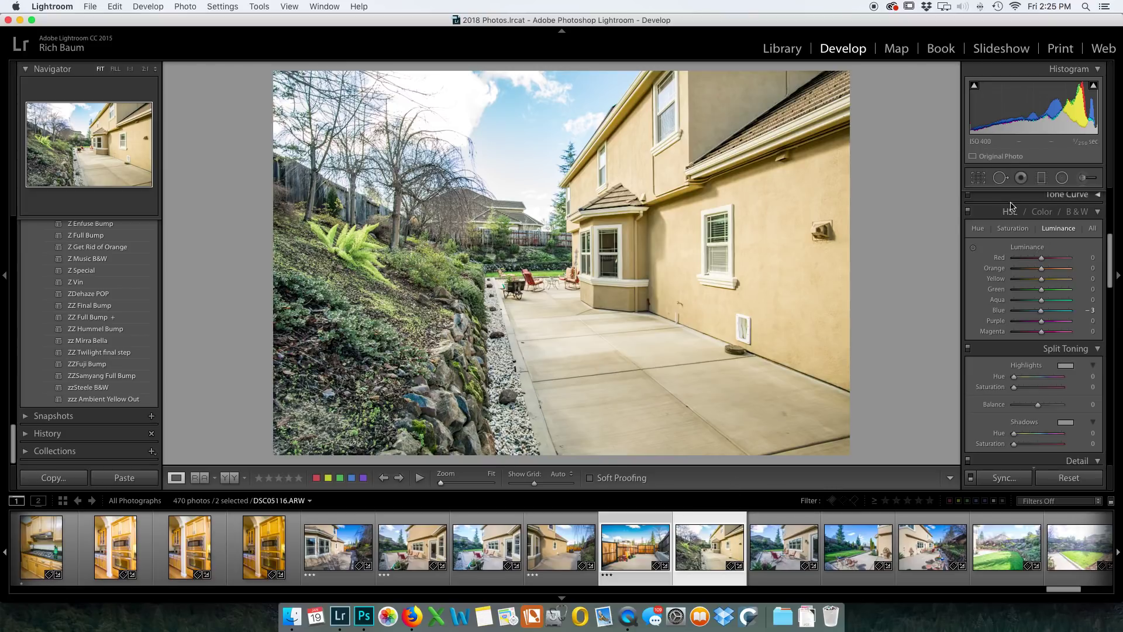
key(3)
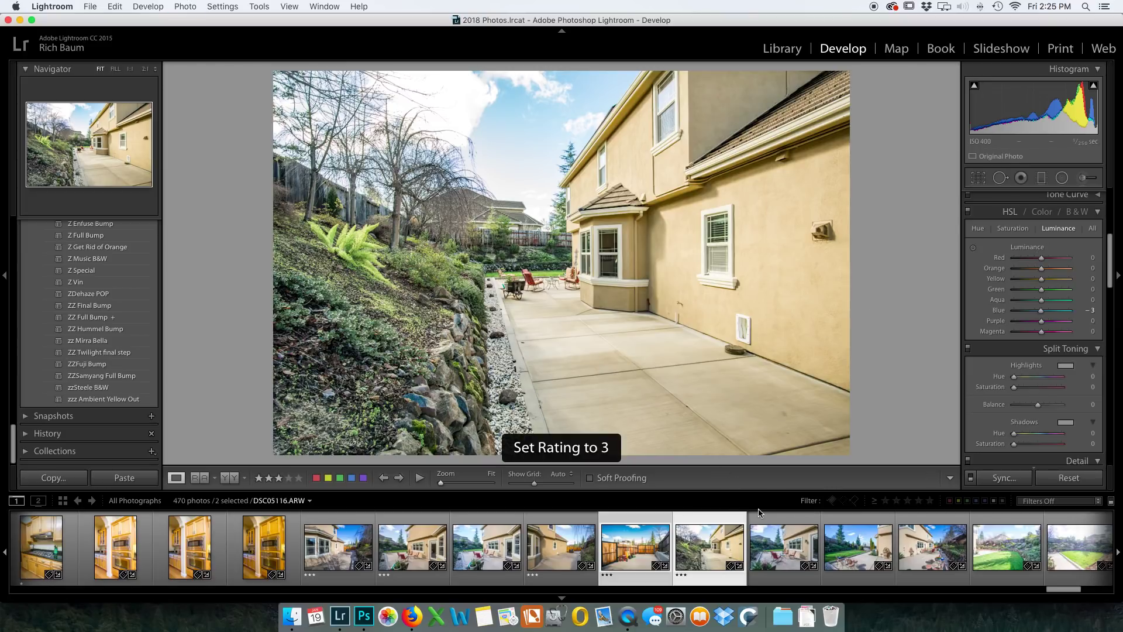
- Set the patio photo's white balance from the neutral wall with the eyedropper and rate it 3 stars
click(760, 545)
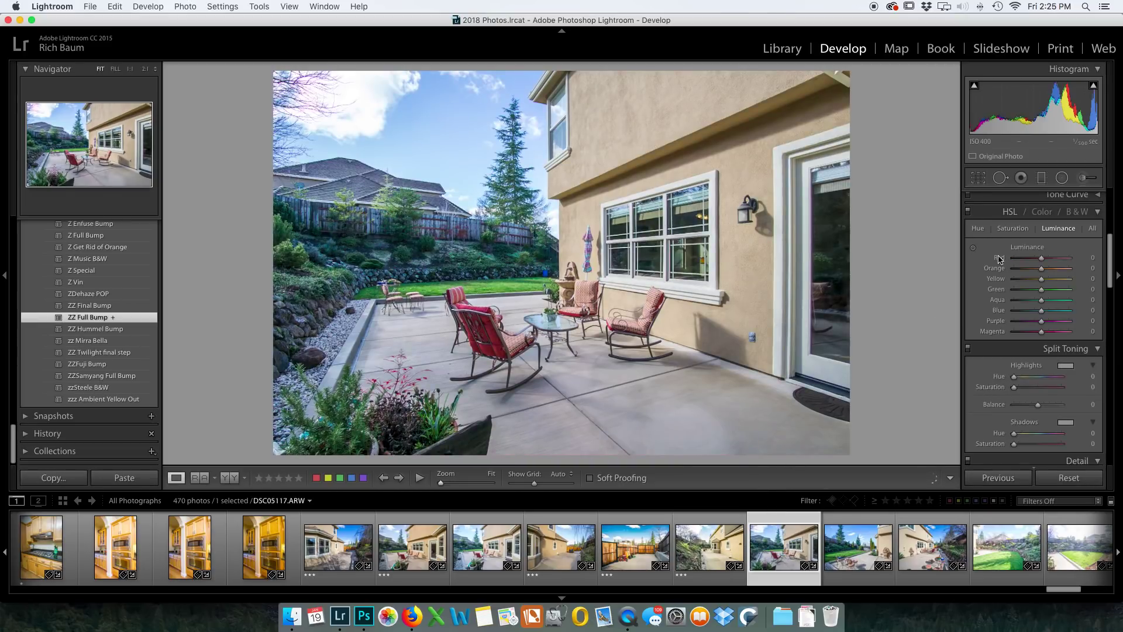
scroll(997, 359, up, 5)
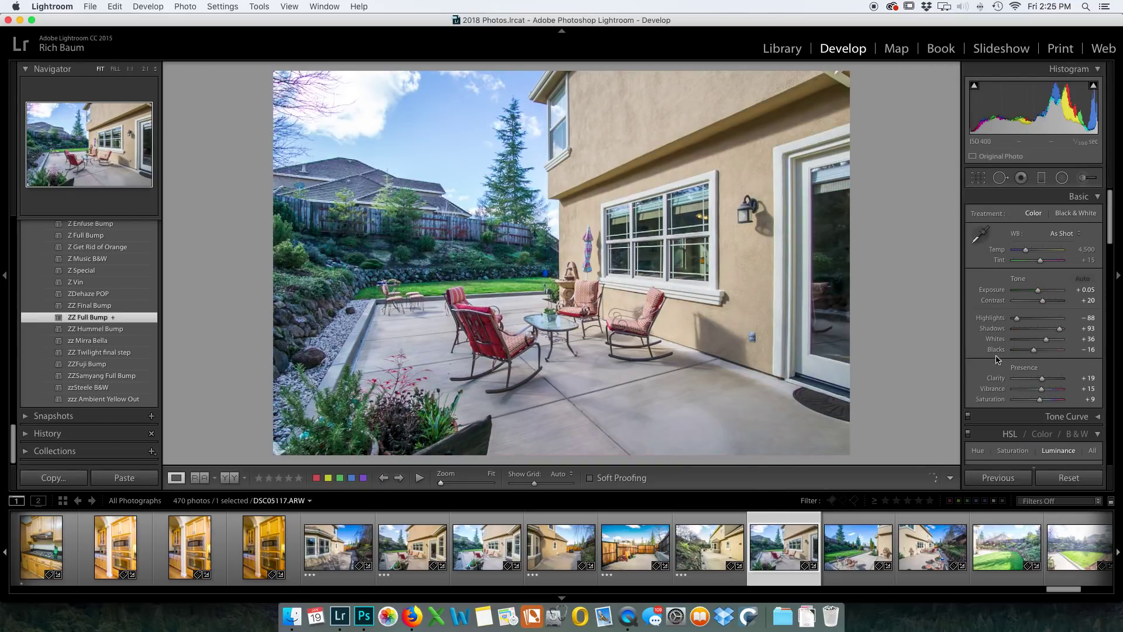
click(984, 237)
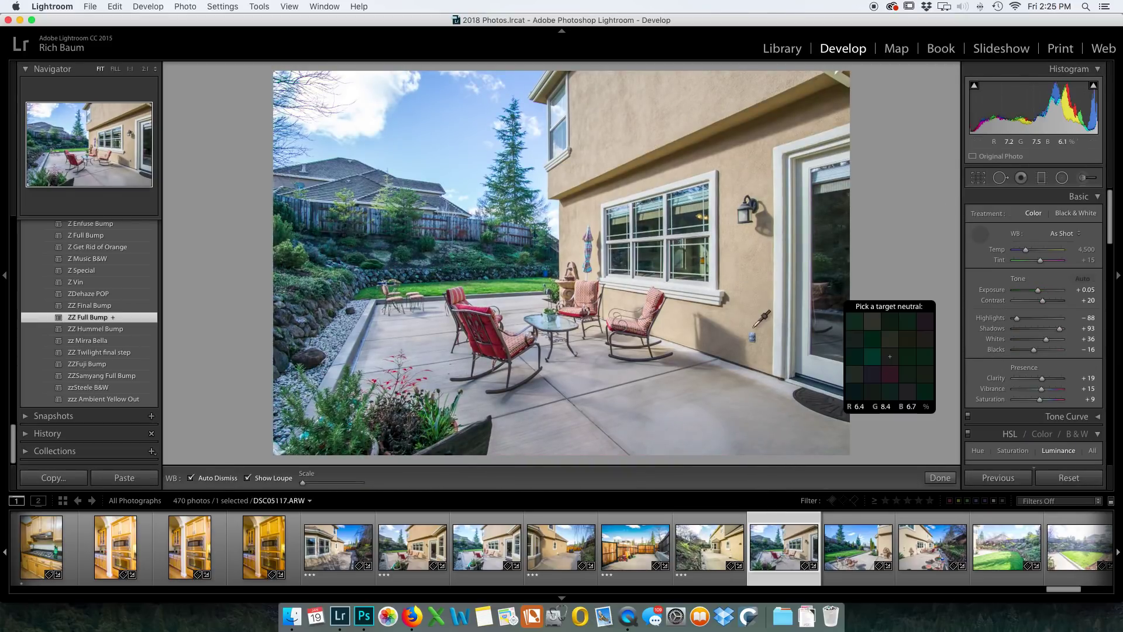
click(718, 285)
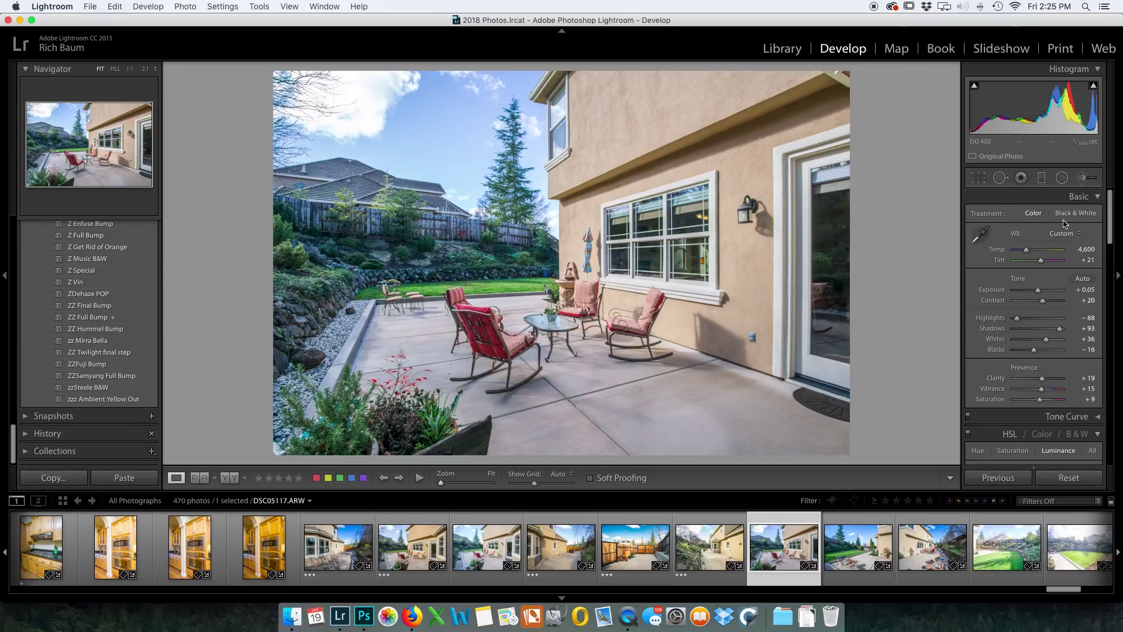
key(3)
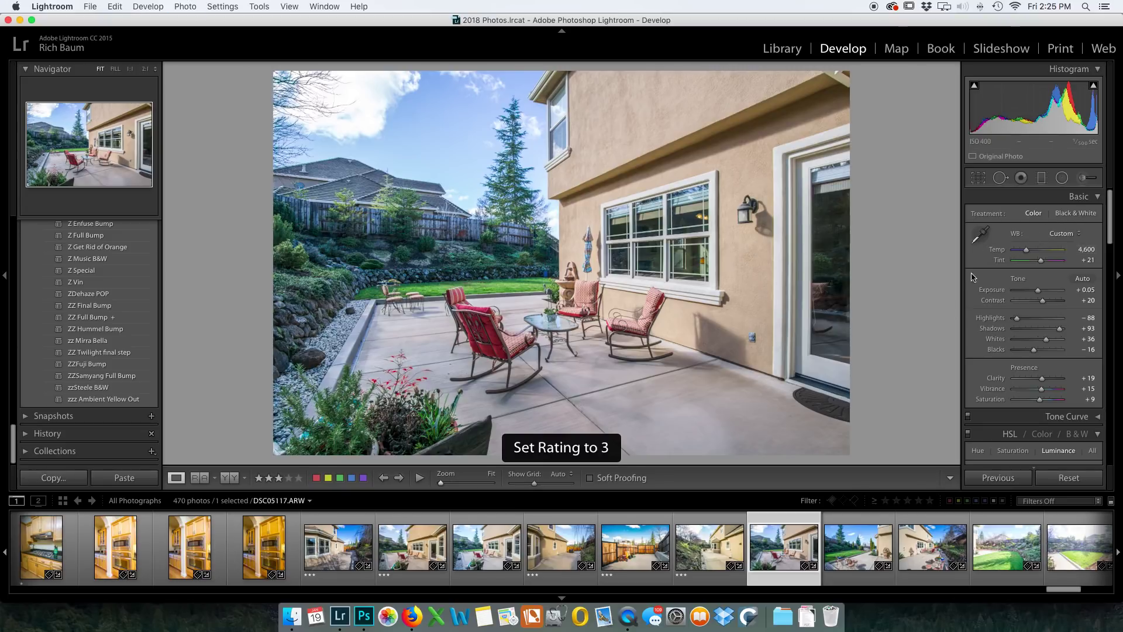
- Warm the next backyard photo's Temp and rate it and the following photo 3 stars
click(854, 557)
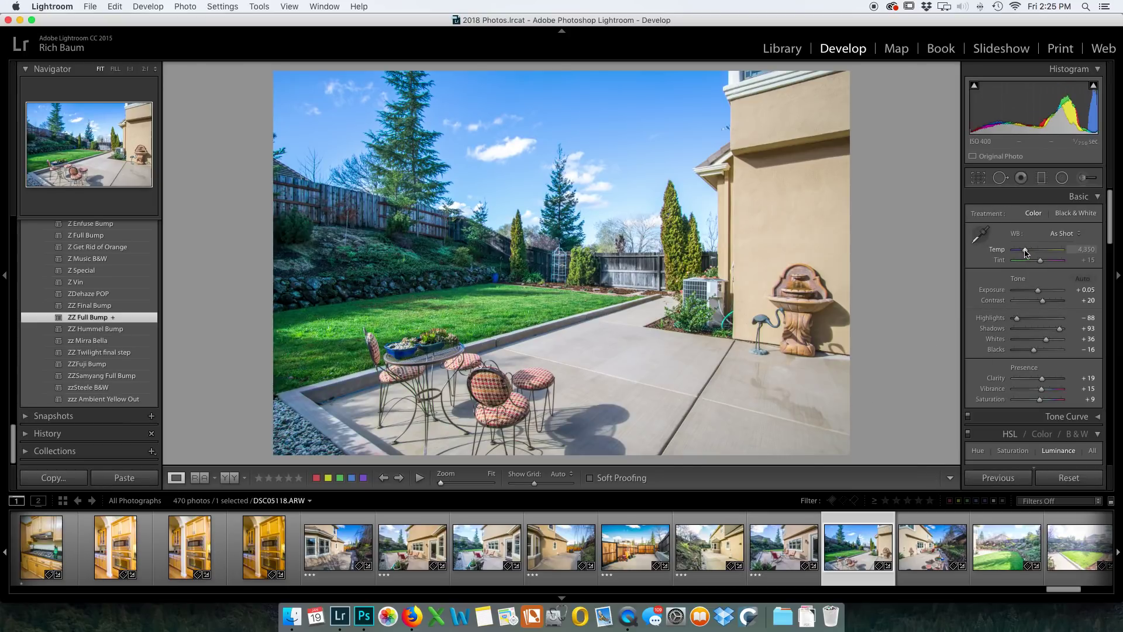
drag(1027, 252, 1028, 253)
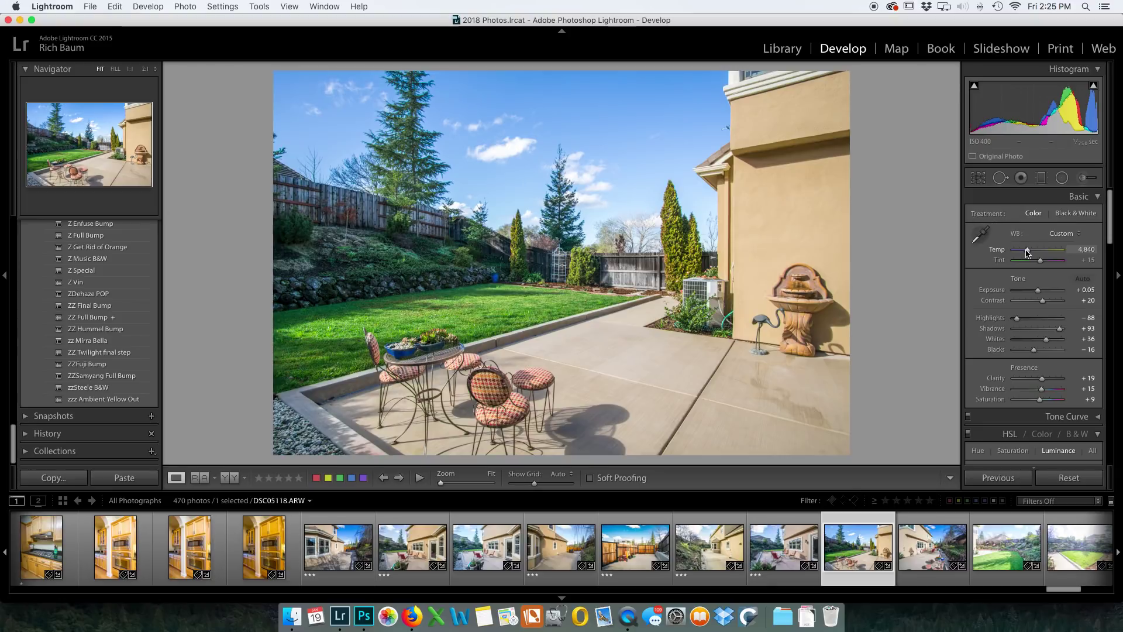
key(3)
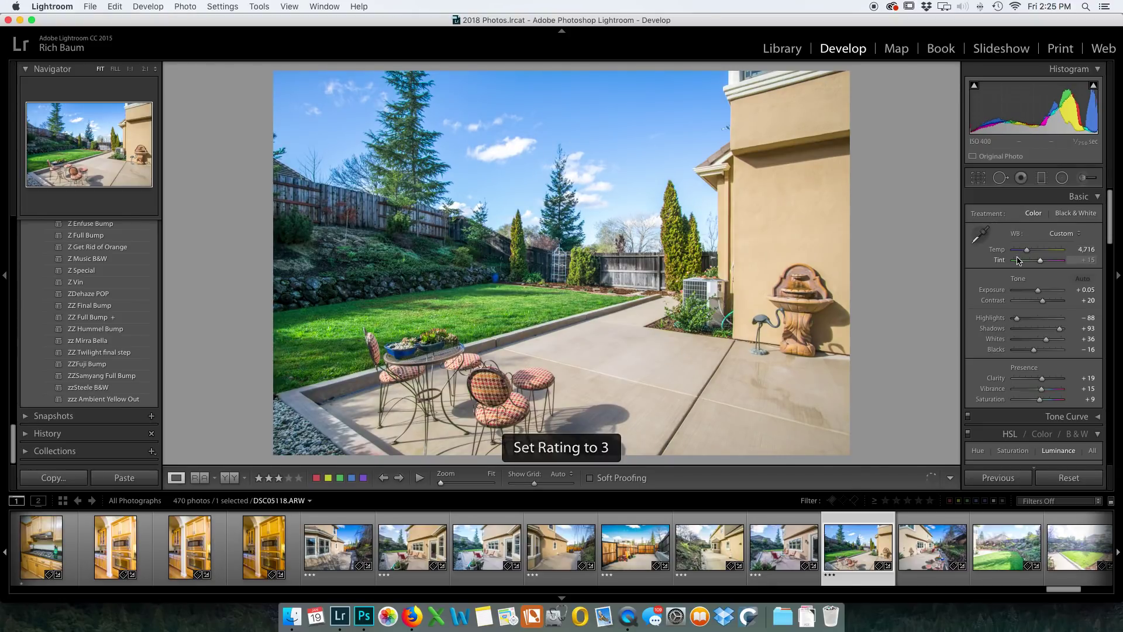
key(Right)
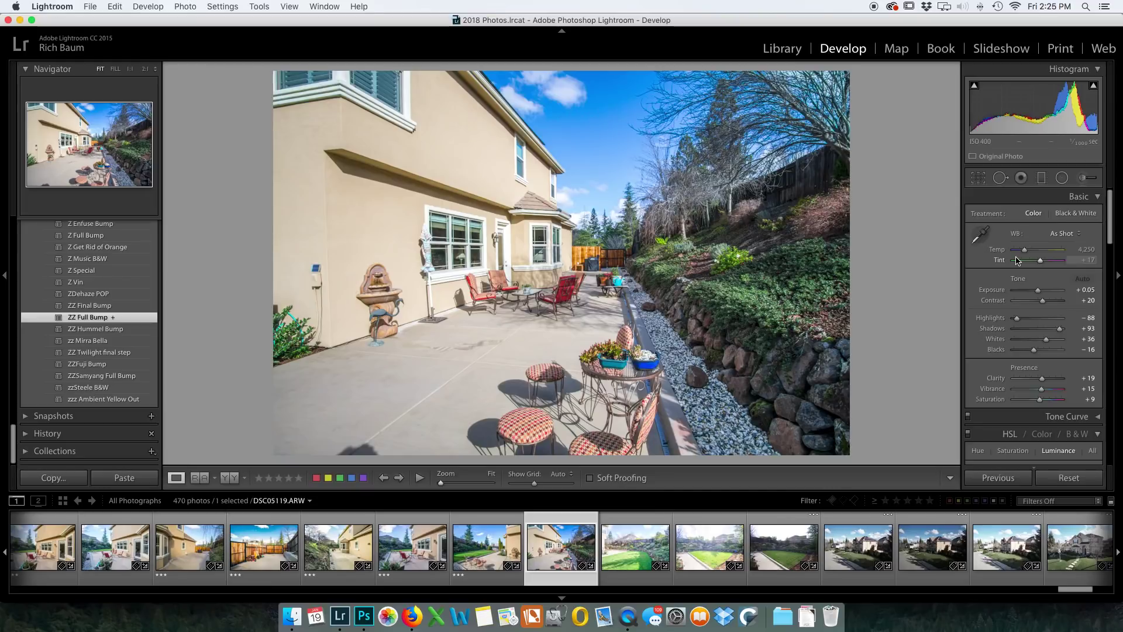
key(3)
- Raise the lawn photo DSC05120's Dehaze to +43, lower Exposure slightly, rate it 3 stars, then pick a front-of-house photo
key(Right)
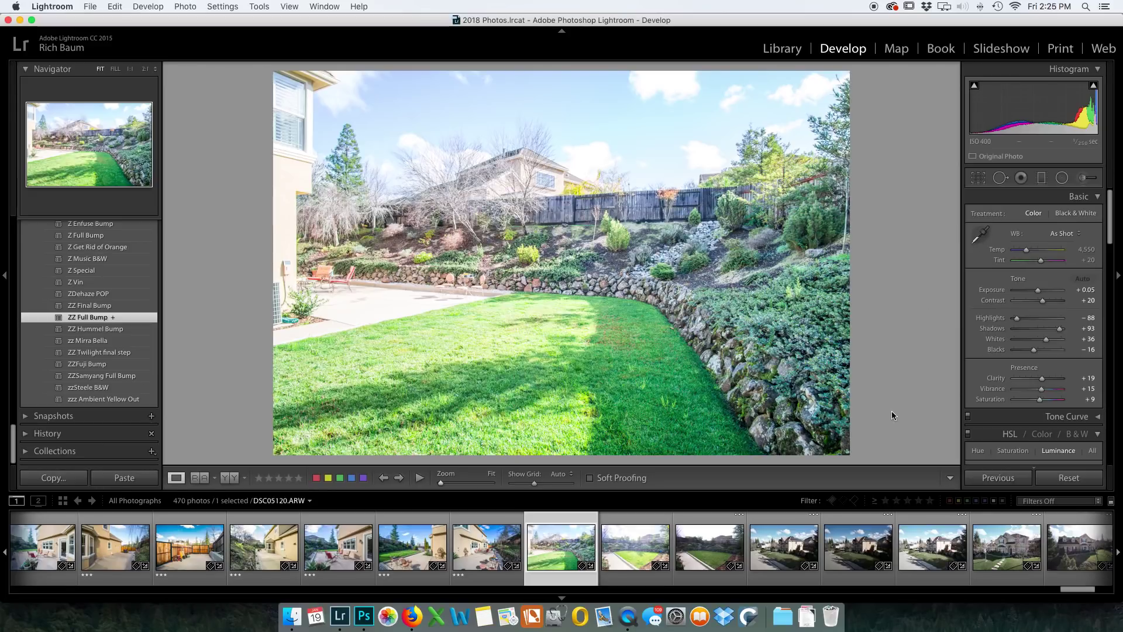
scroll(1013, 458, down, 15)
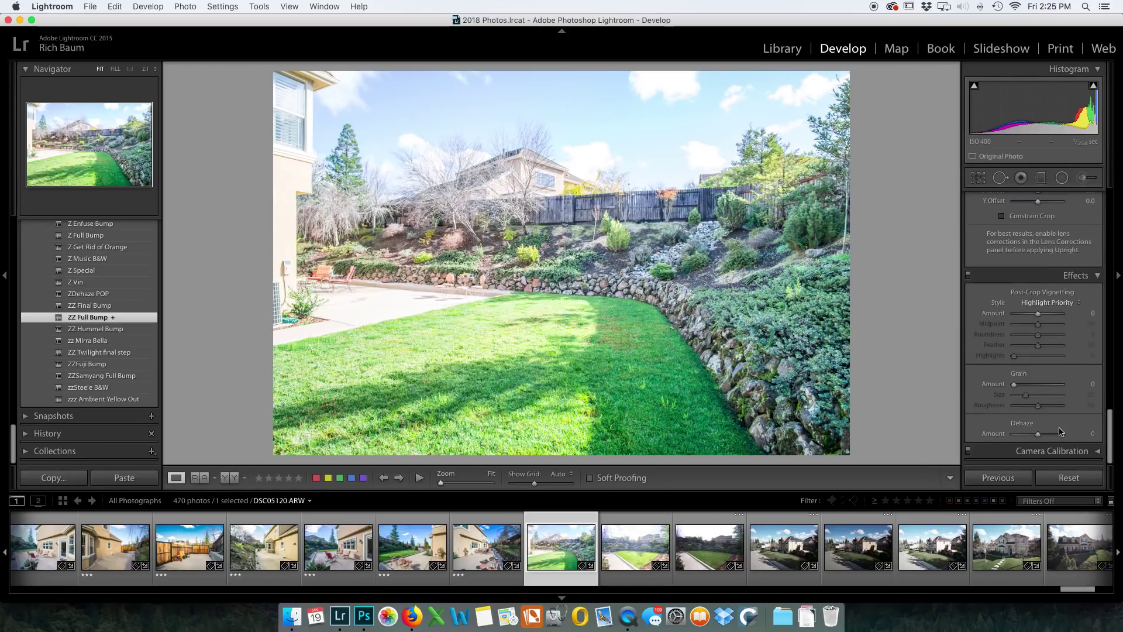
click(1048, 435)
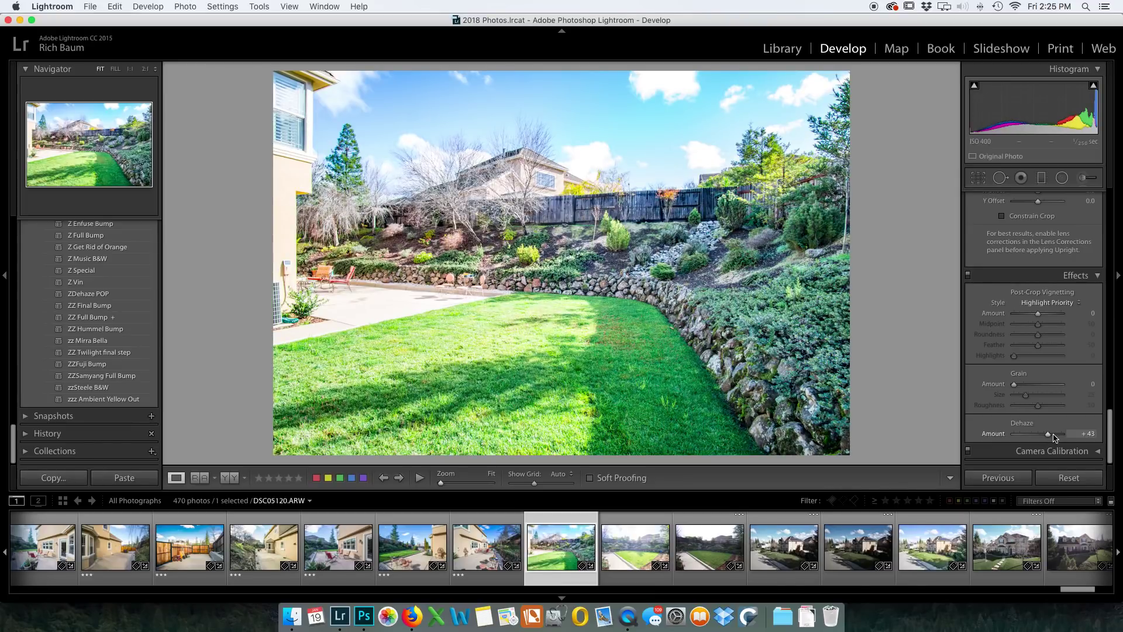
scroll(1053, 438, up, 15)
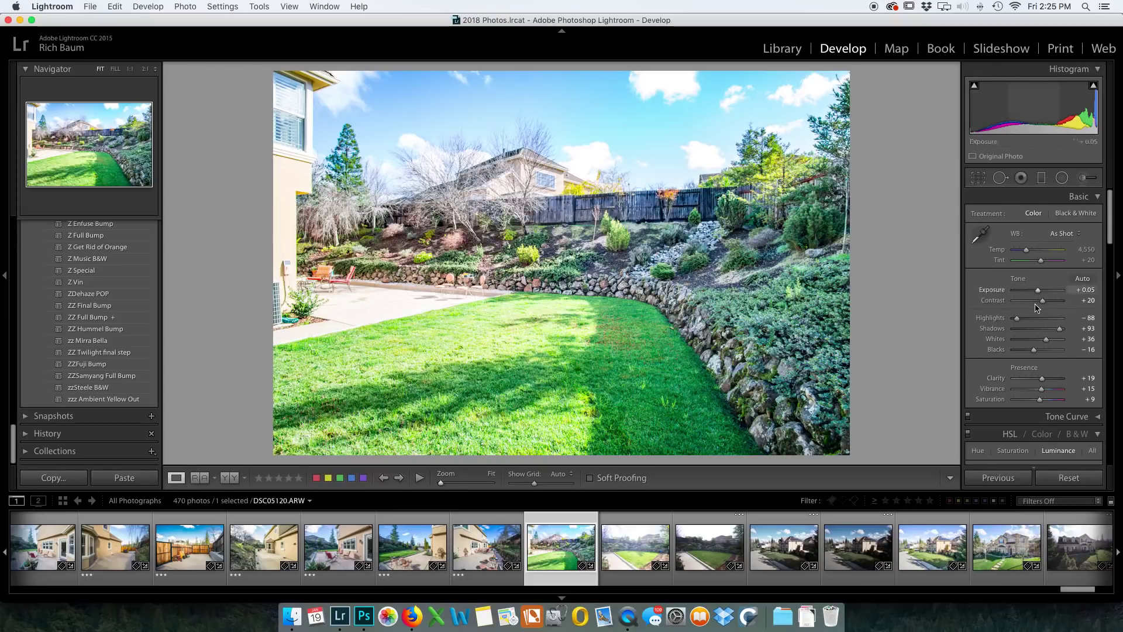
drag(1038, 291, 1037, 291)
key(3)
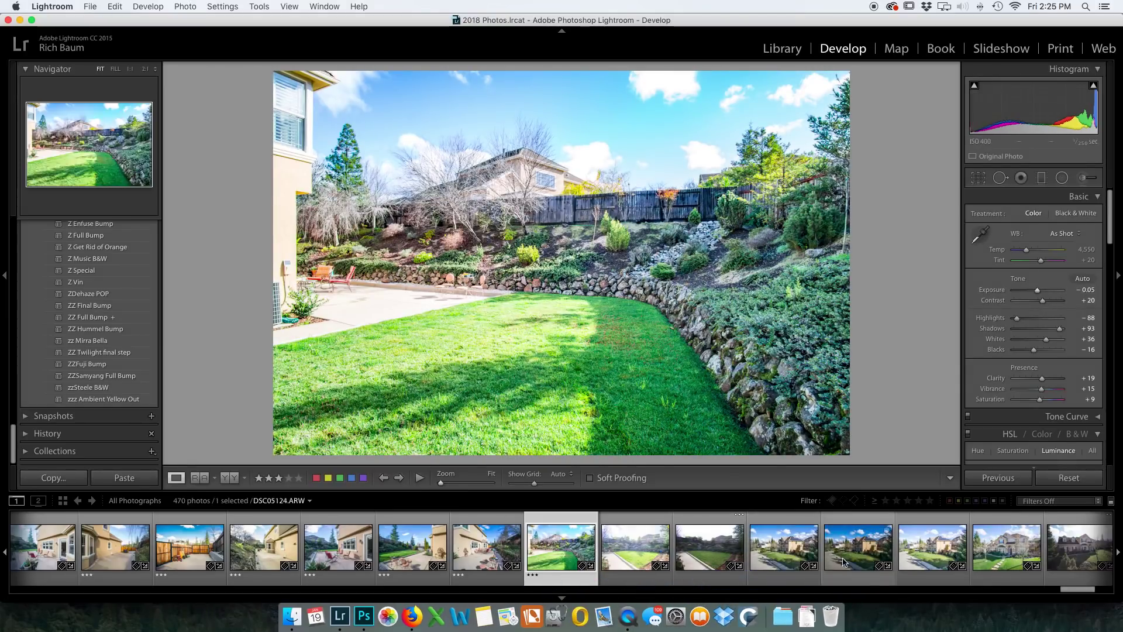
scroll(843, 562, down, 5)
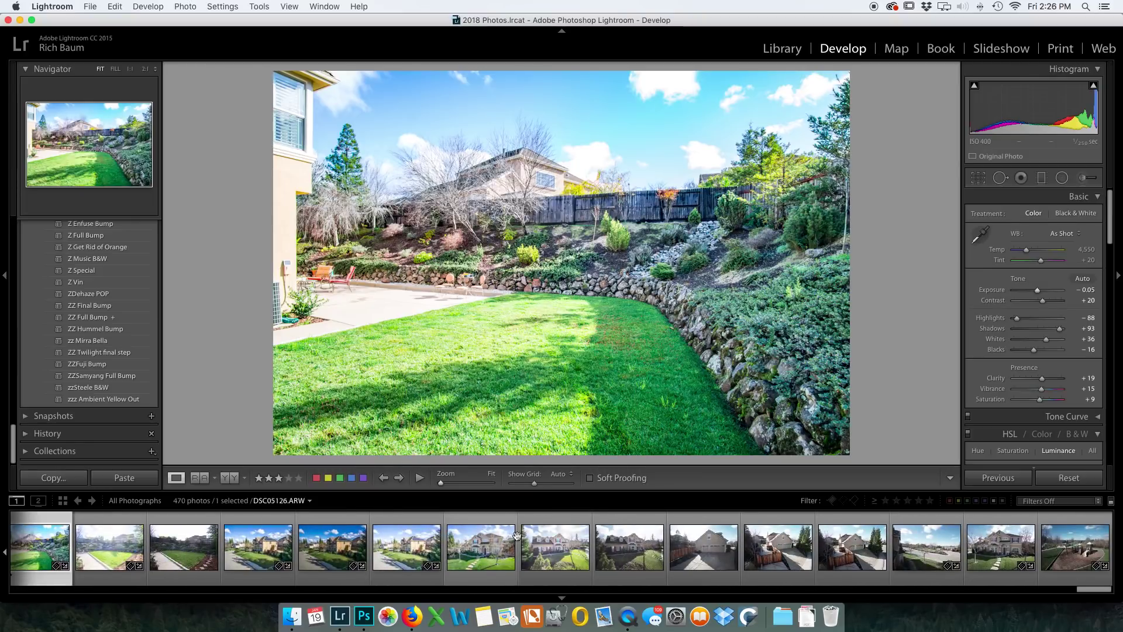
click(474, 548)
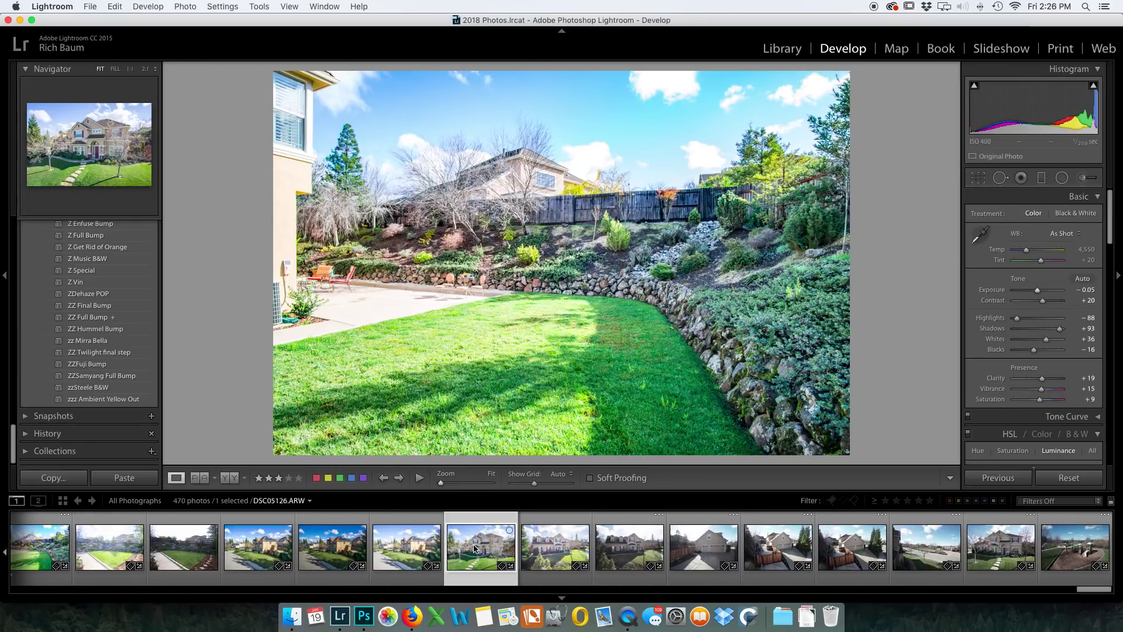
- Compare front-of-house photos and settle on DSC05126 for editing
click(558, 548)
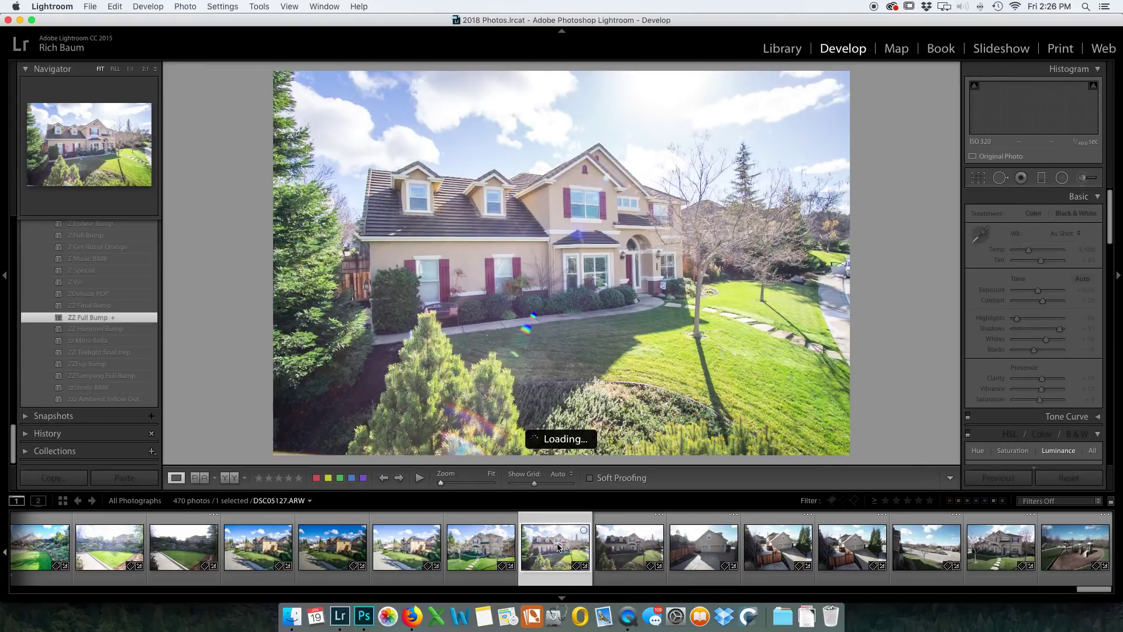
click(481, 551)
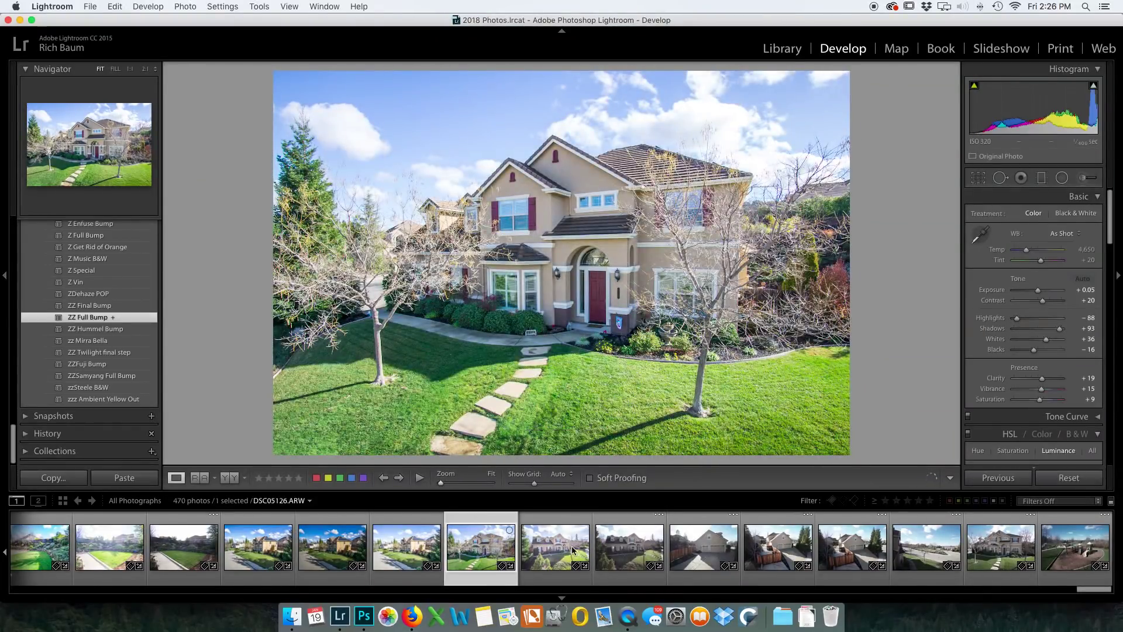
click(989, 569)
click(480, 564)
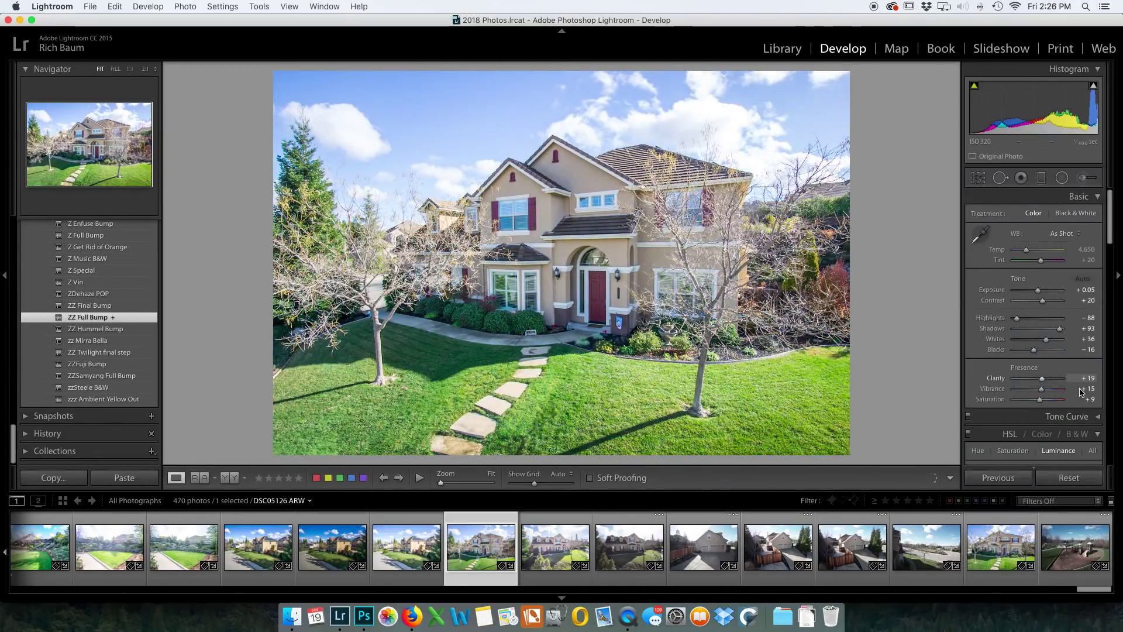
- Set DSC05126's Exposure to −0.35 and apply Upright Auto perspective correction
drag(1039, 295, 1036, 291)
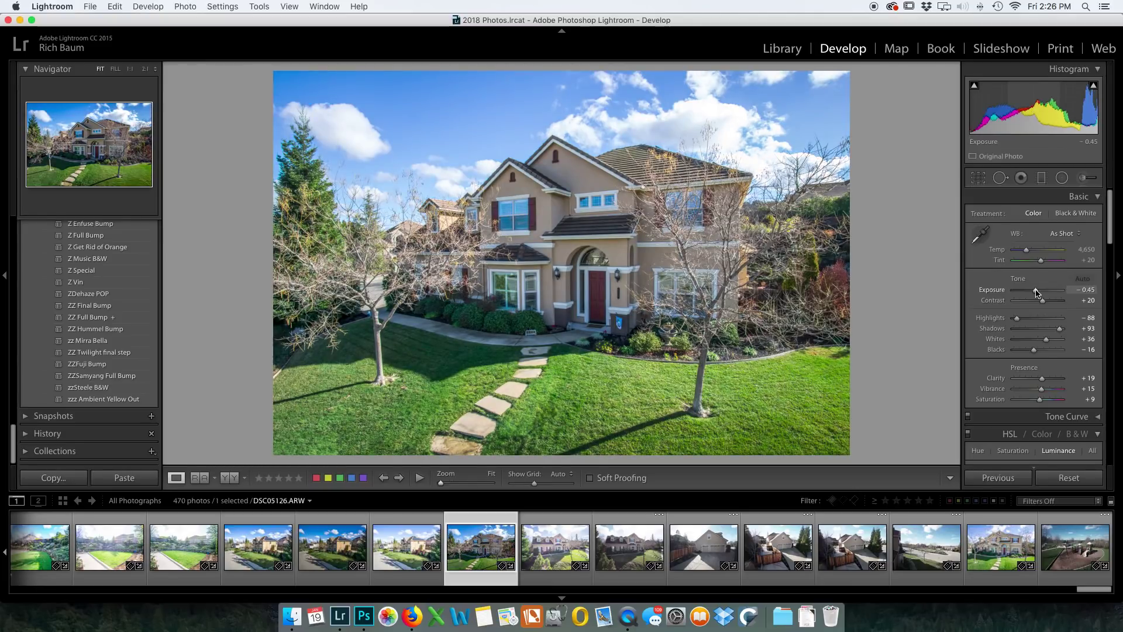
drag(1036, 293, 1037, 293)
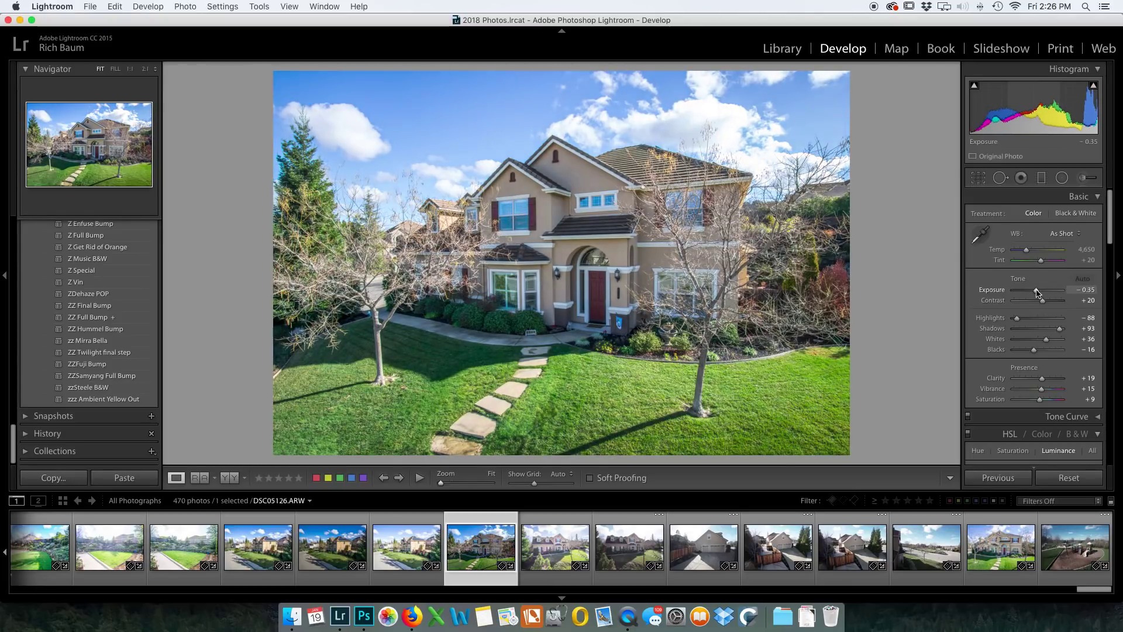
scroll(1018, 310, down, 15)
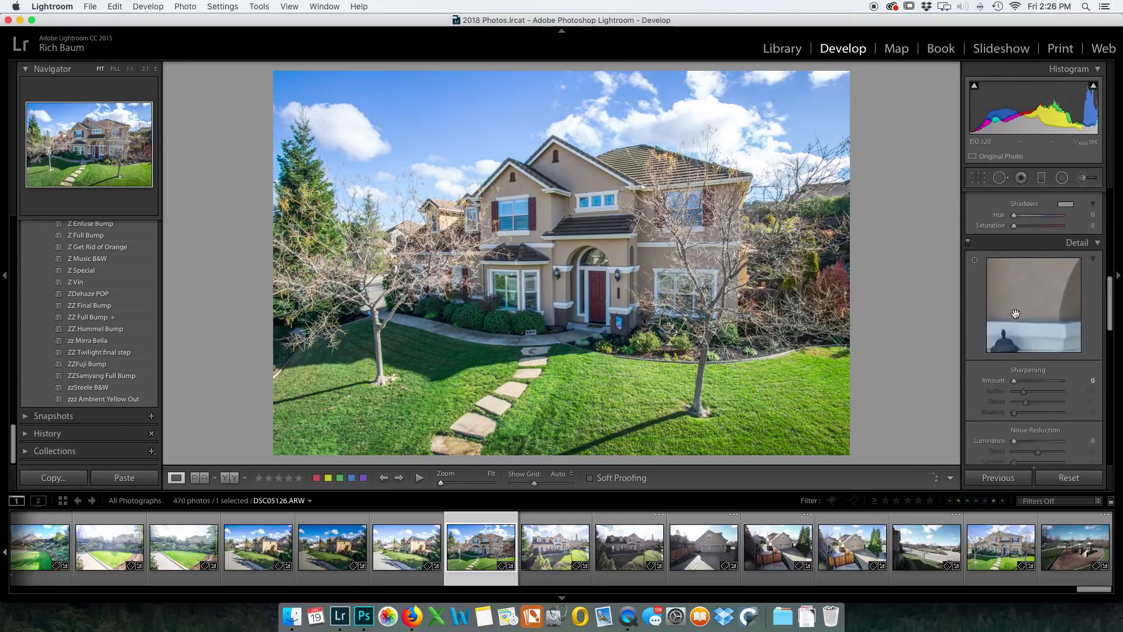
scroll(1047, 319, down, 10)
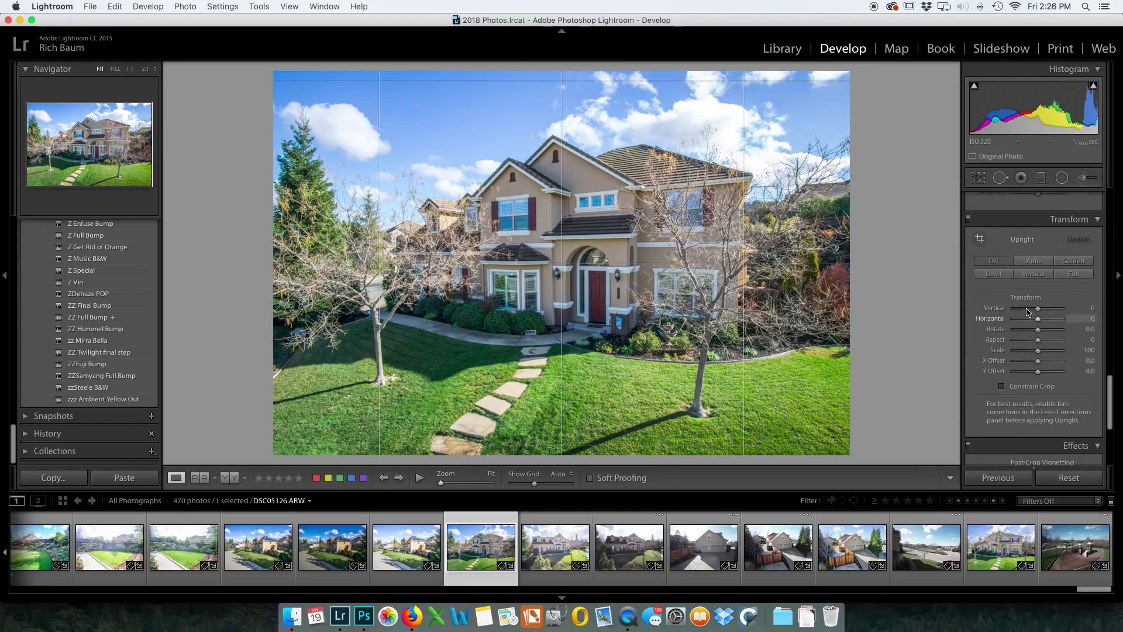
click(1034, 261)
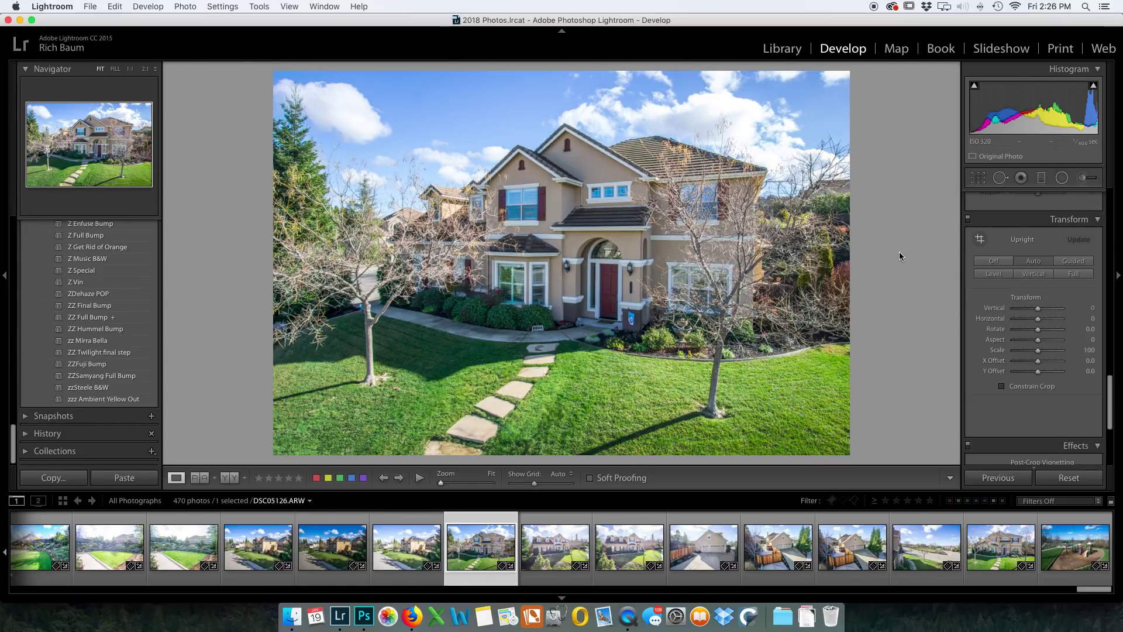
- Open the Adjustment Brush and increase its size and flow
click(1083, 179)
scroll(673, 240, up, 5)
key(h)
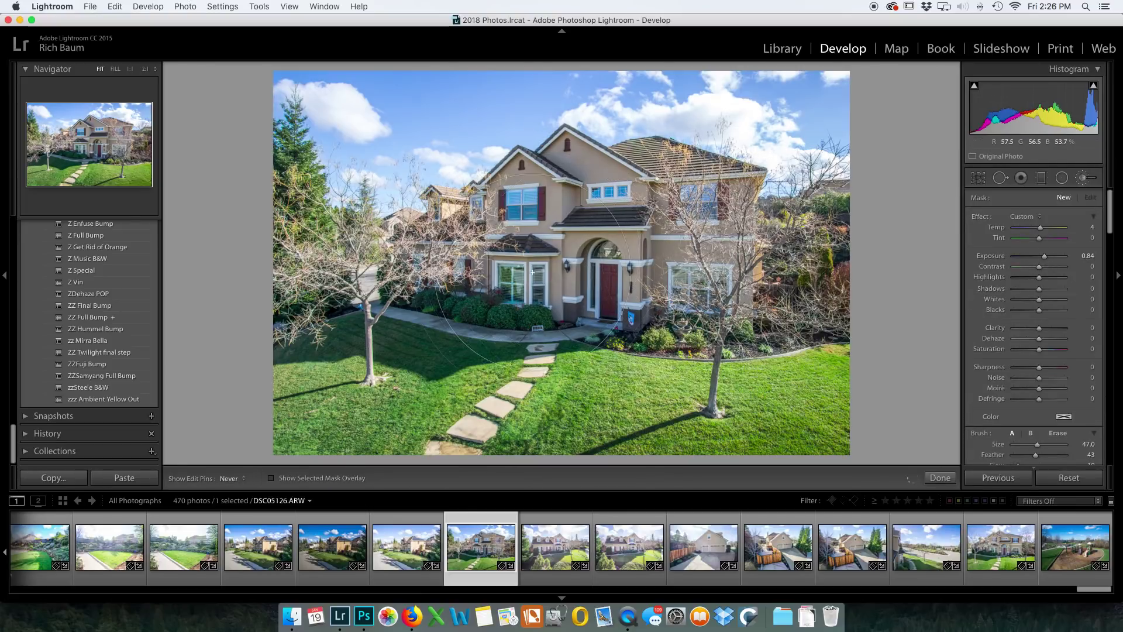
key(h)
scroll(1047, 328, down, 5)
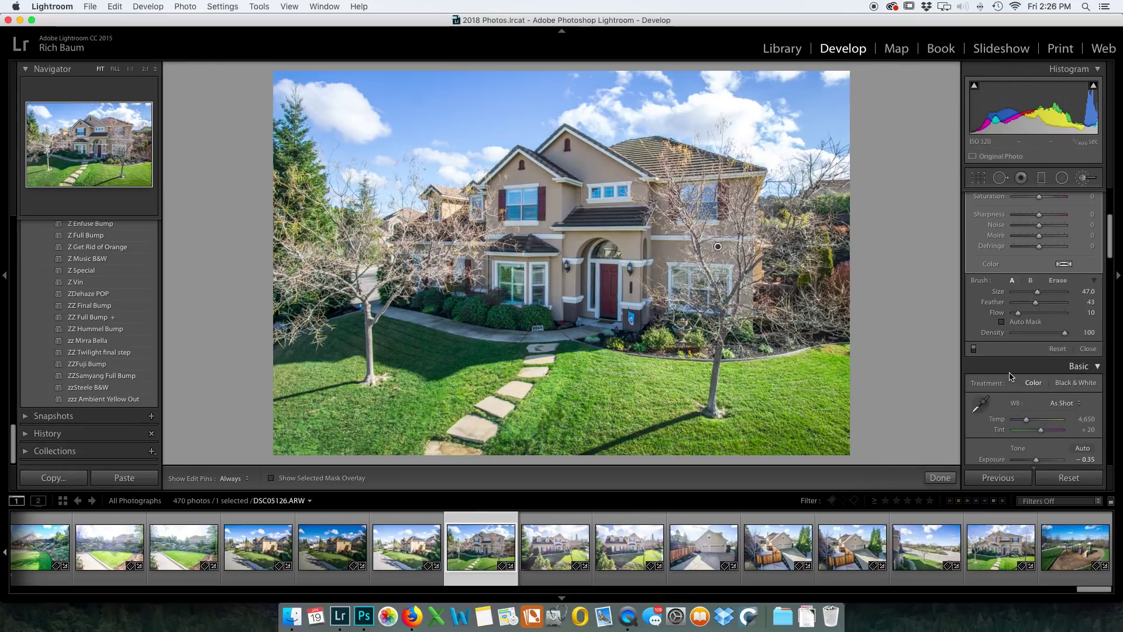
click(1061, 312)
scroll(688, 238, down, 2)
scroll(688, 238, down, 1)
- Paint the house's left side with Exposure +0.84 and raise the mask Contrast to 55
key(h)
drag(493, 255, 439, 251)
key(h)
scroll(1041, 252, up, 5)
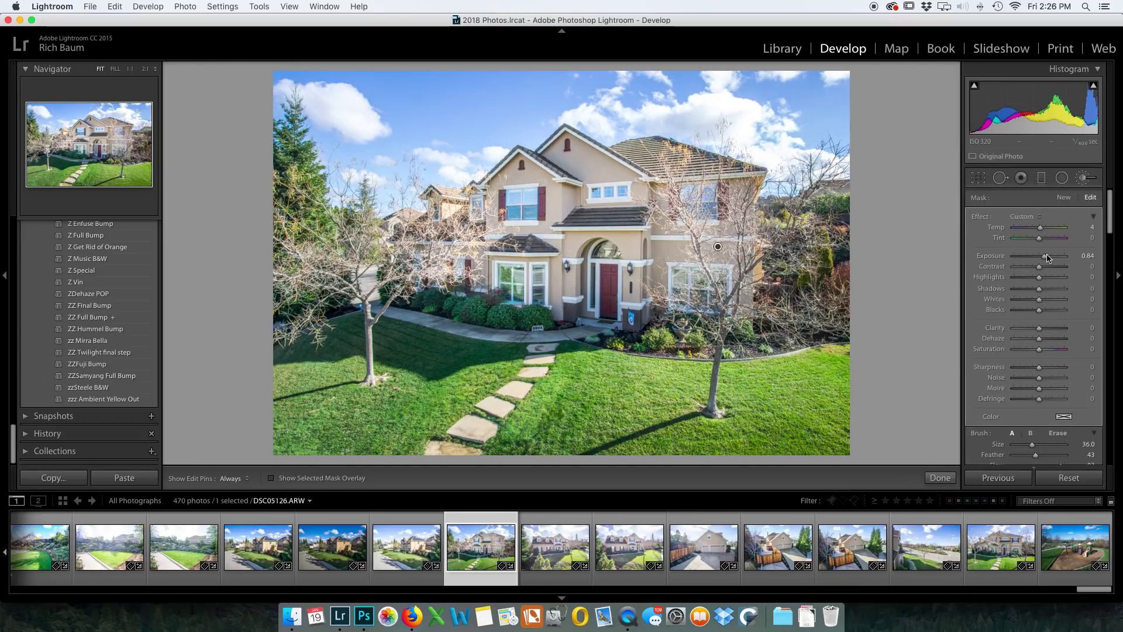
drag(1045, 268, 1054, 267)
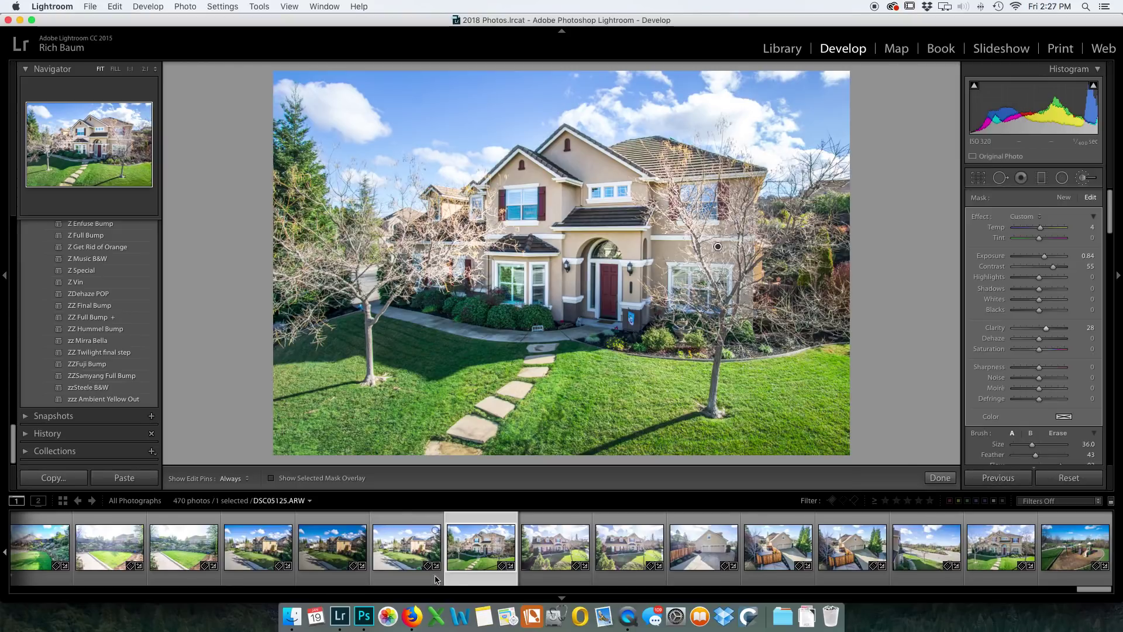
- Select garage photo DSC05131, close the Adjustment Brush, and lower its Exposure
click(784, 549)
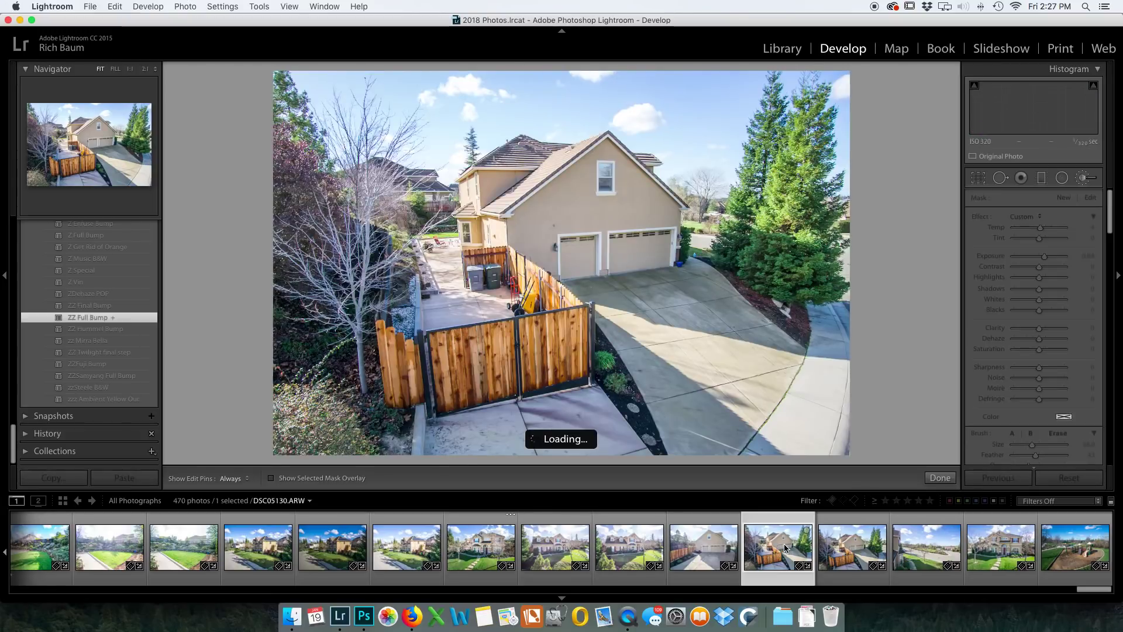
click(833, 550)
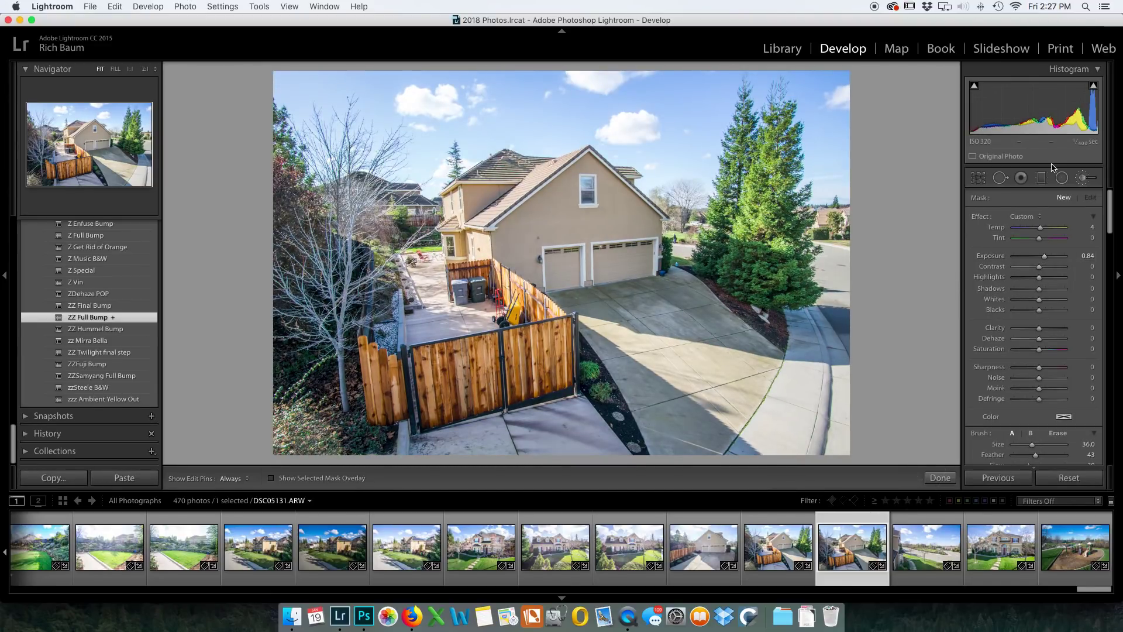
click(1081, 178)
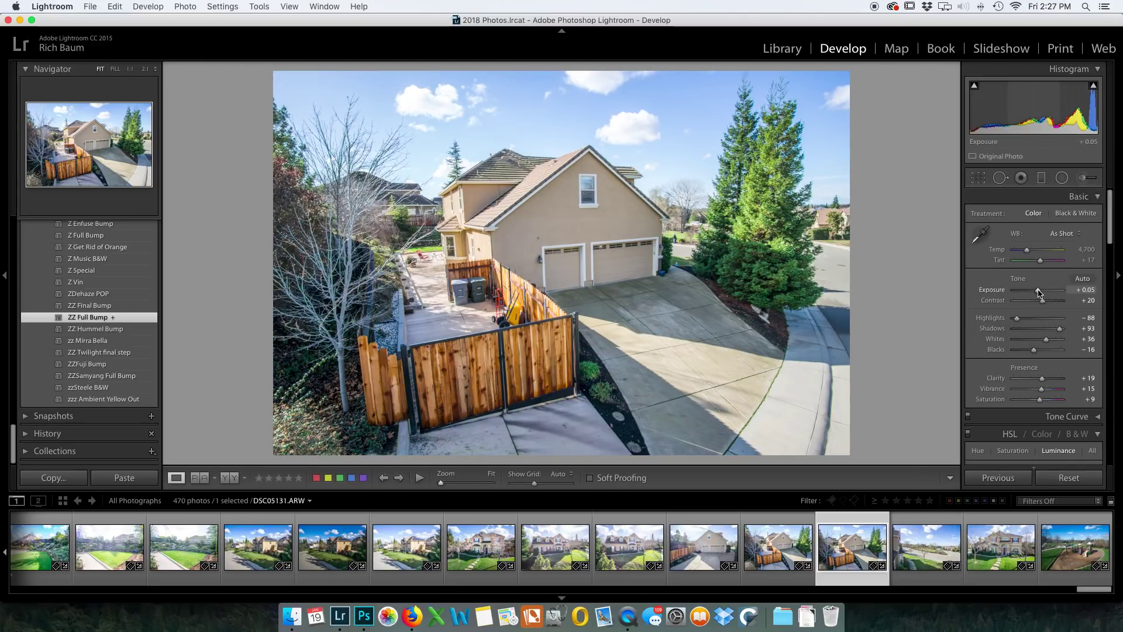
drag(1038, 292, 1036, 293)
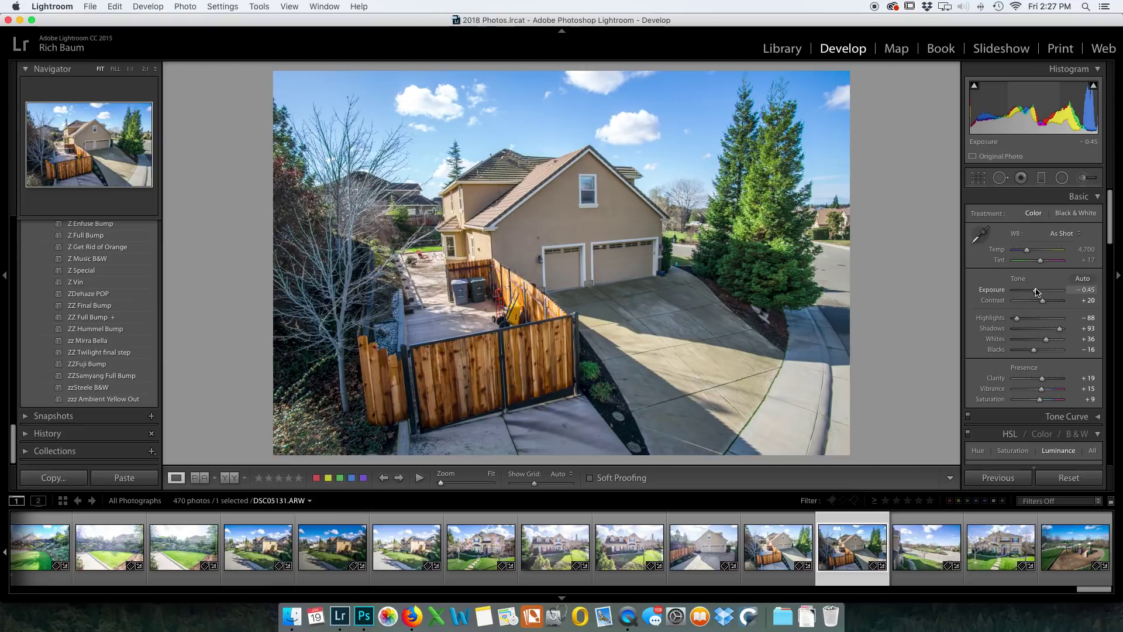
- Apply Upright Auto, check the crop without changes, rate DSC05131 3 stars, and select the street-view photo
scroll(1041, 351, down, 15)
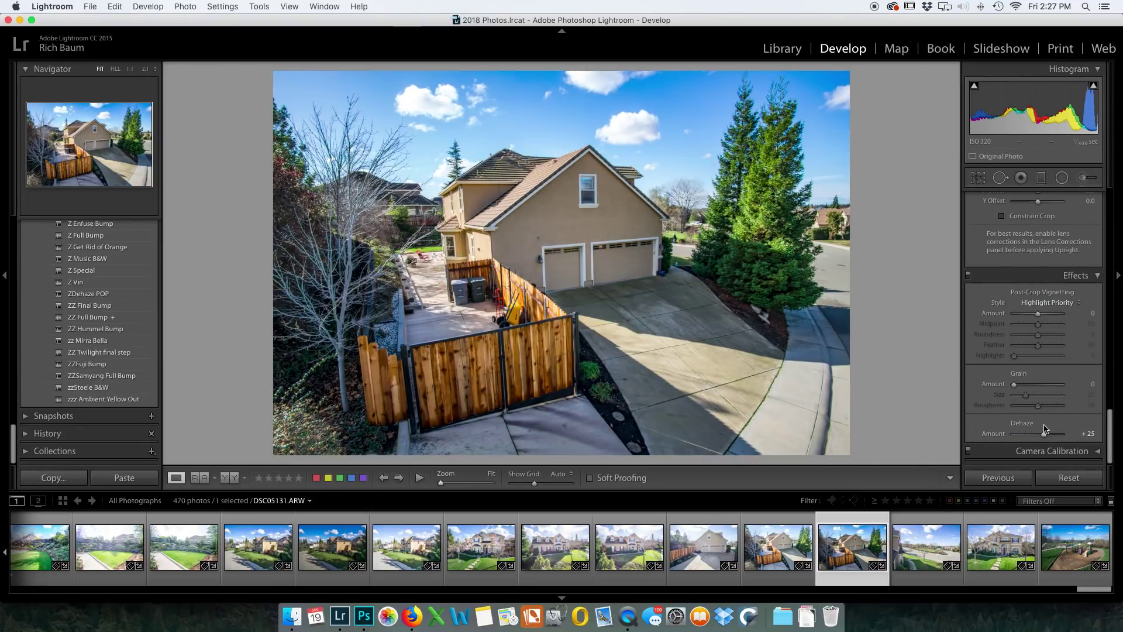
scroll(1006, 348, up, 15)
scroll(1004, 319, down, 10)
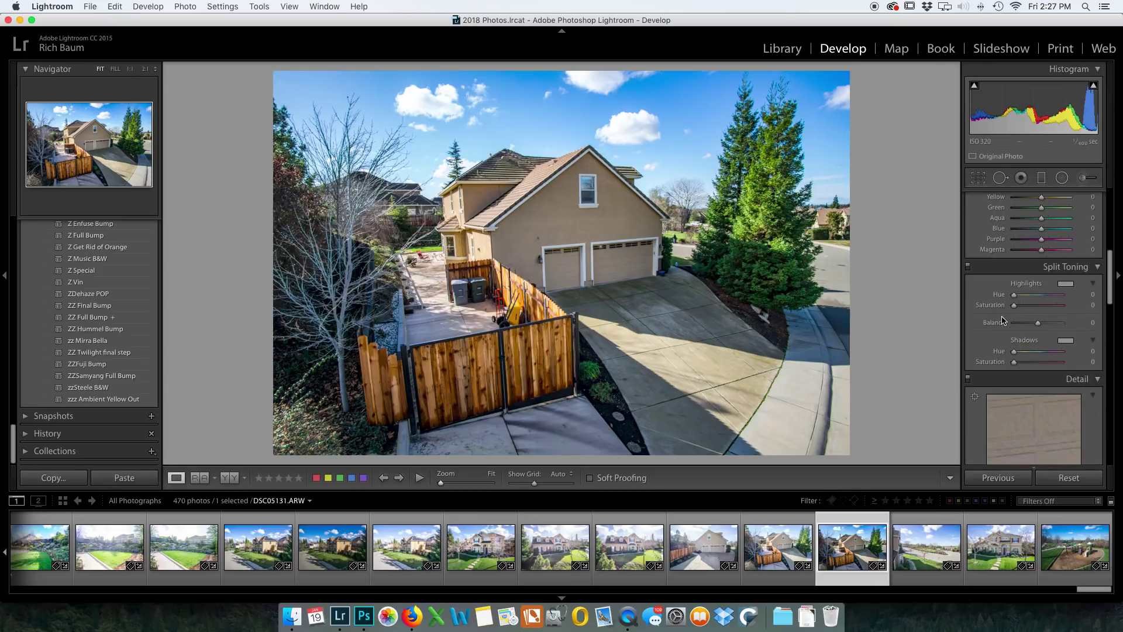
scroll(1002, 321, down, 4)
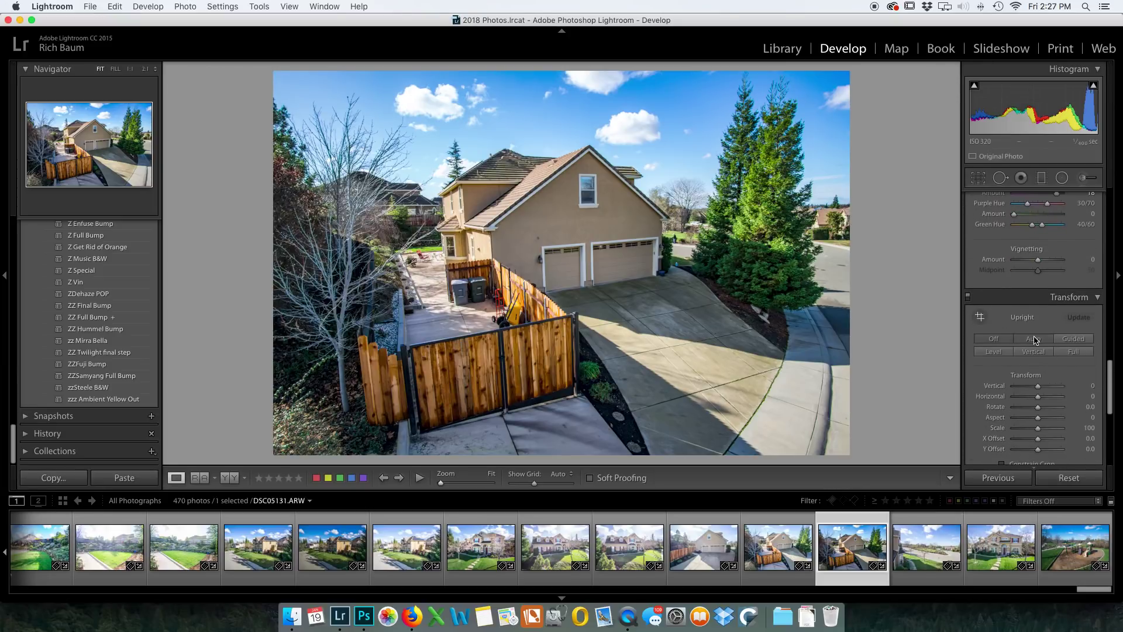
click(1034, 339)
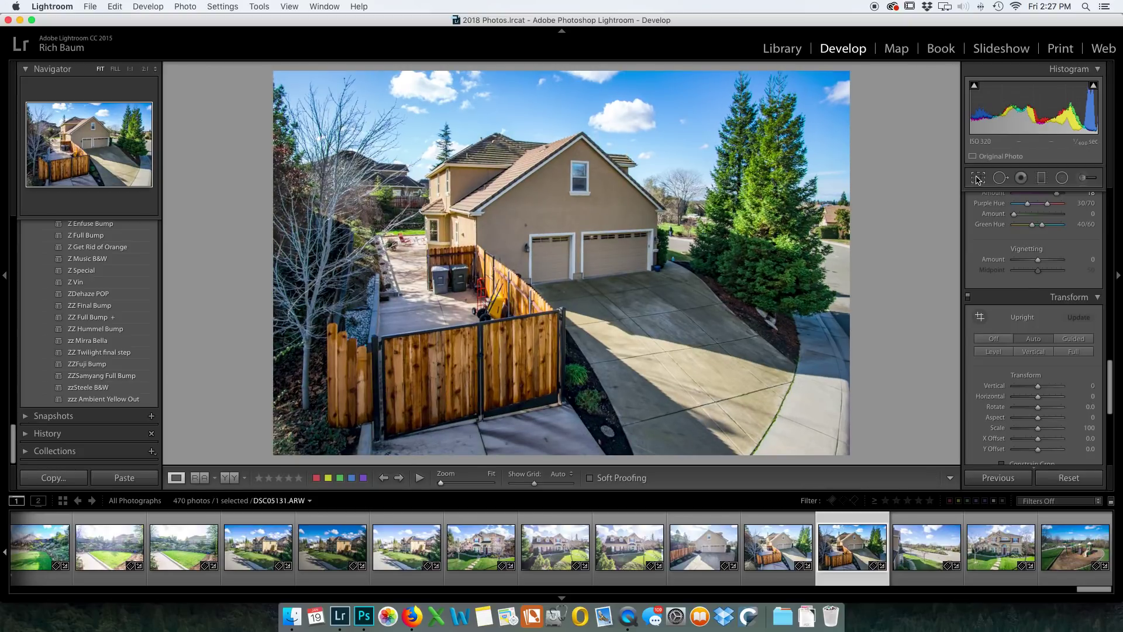
key(r)
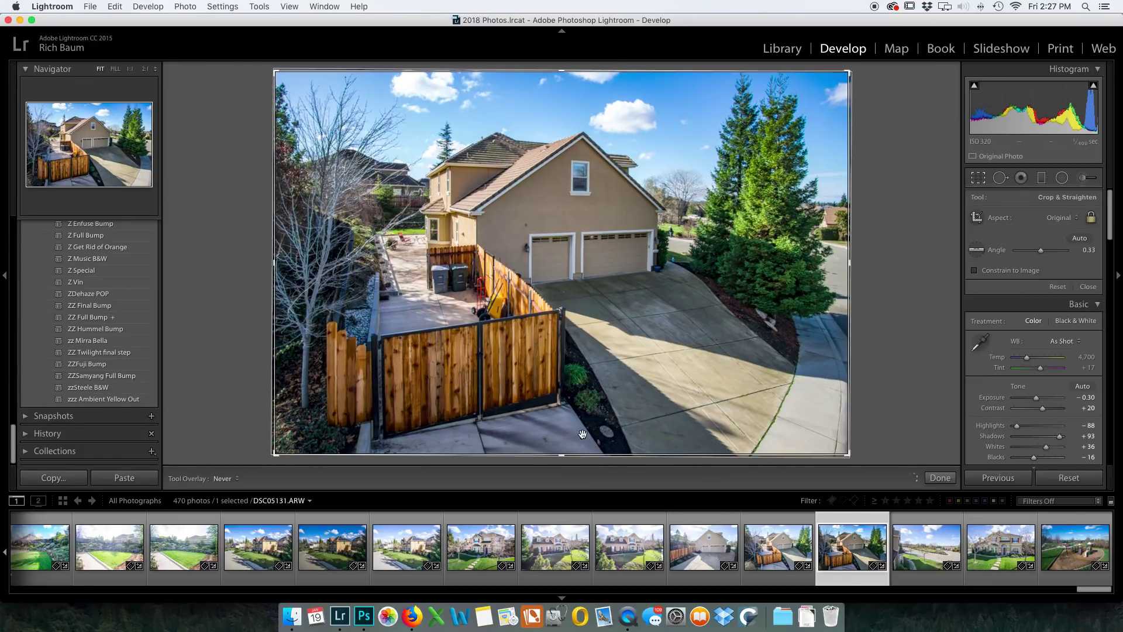
key(Return)
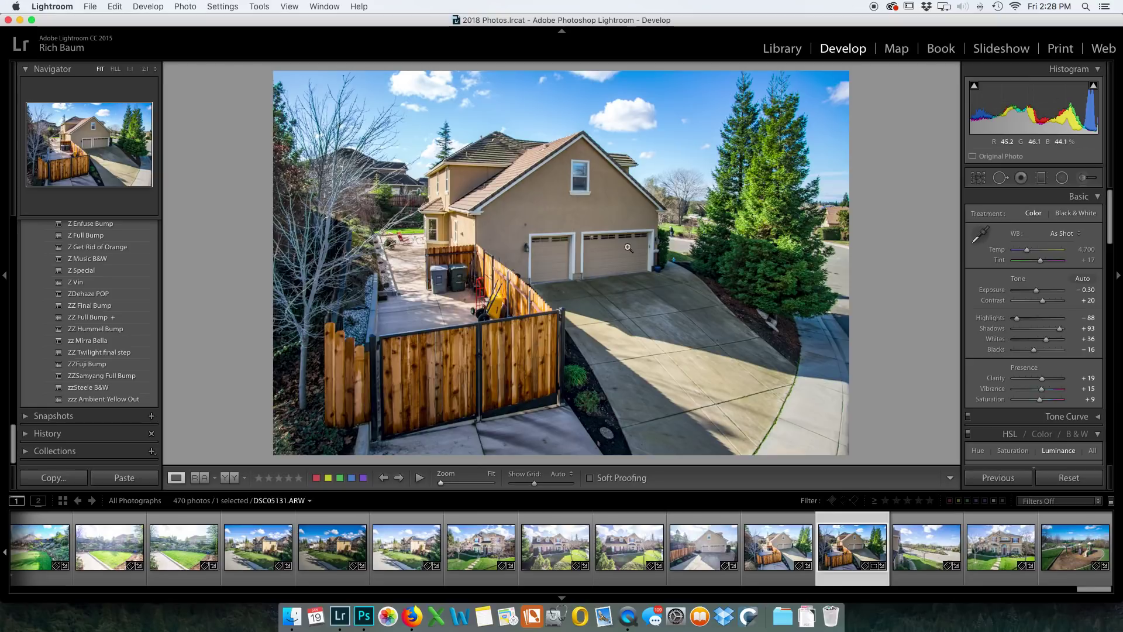
key(3)
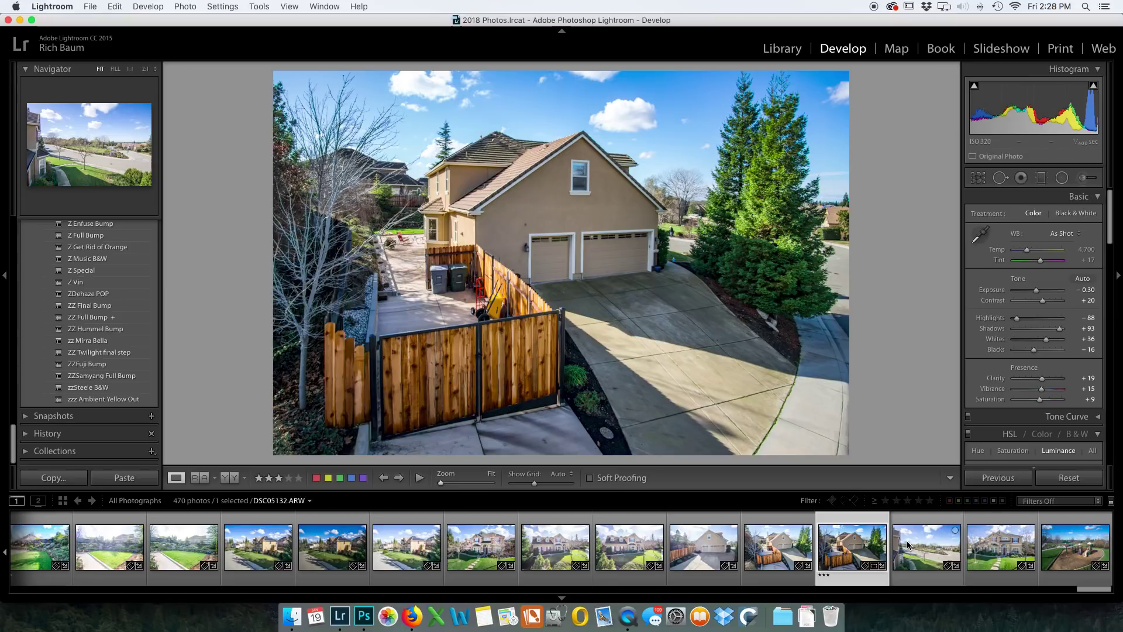
click(942, 550)
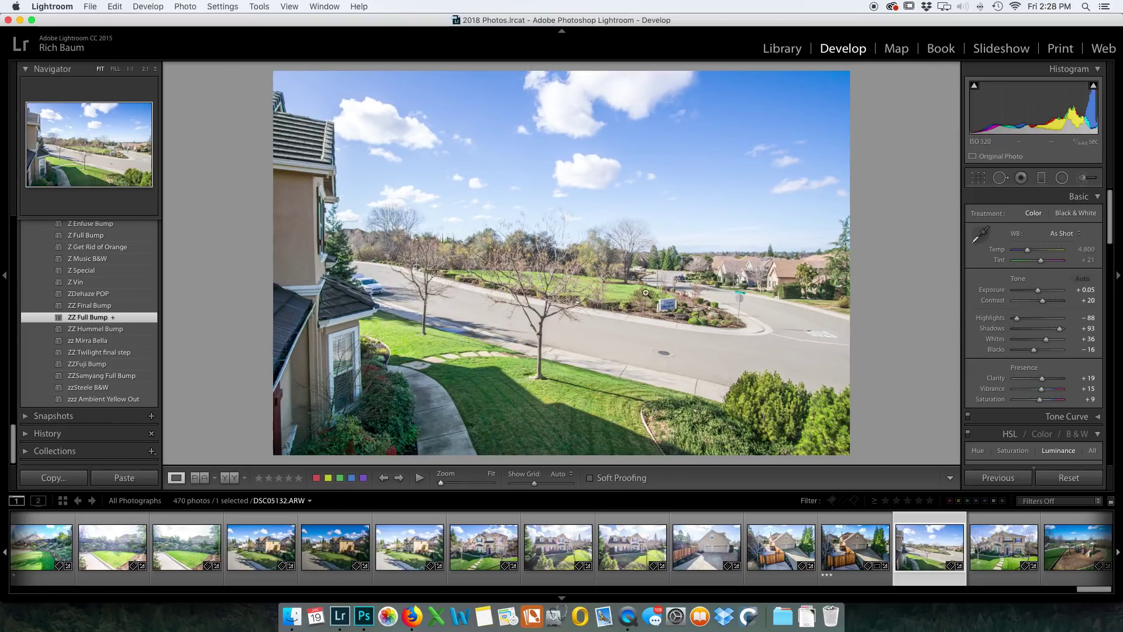
- Inspect the park sign at 1:1, return to Fit, then move through the playground photo to DSC05133
click(666, 296)
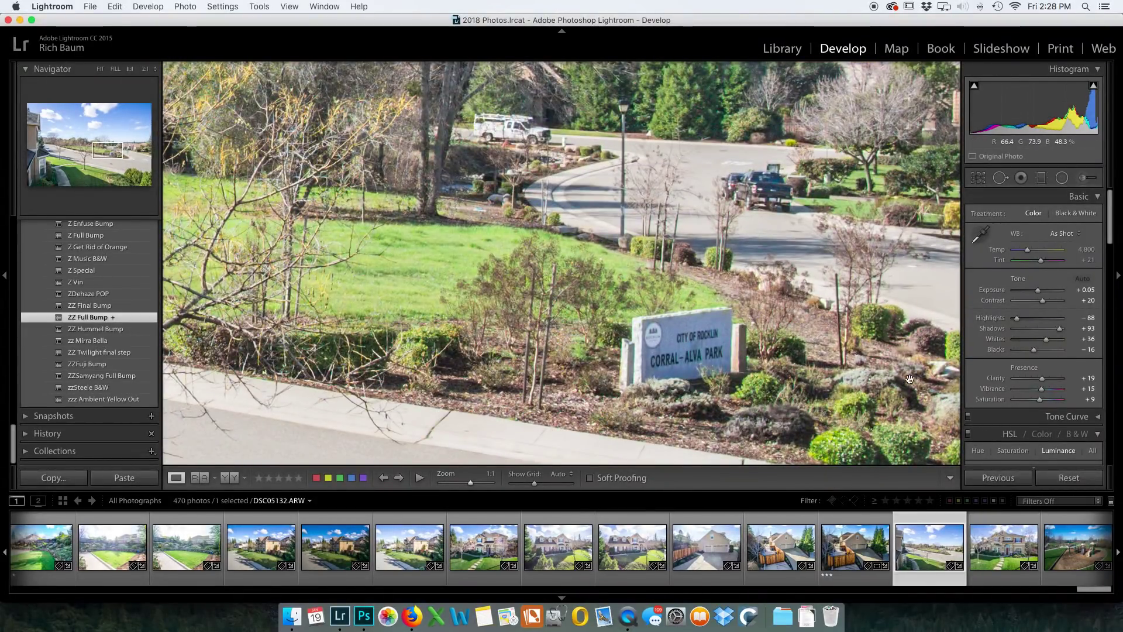
double_click(673, 307)
click(672, 307)
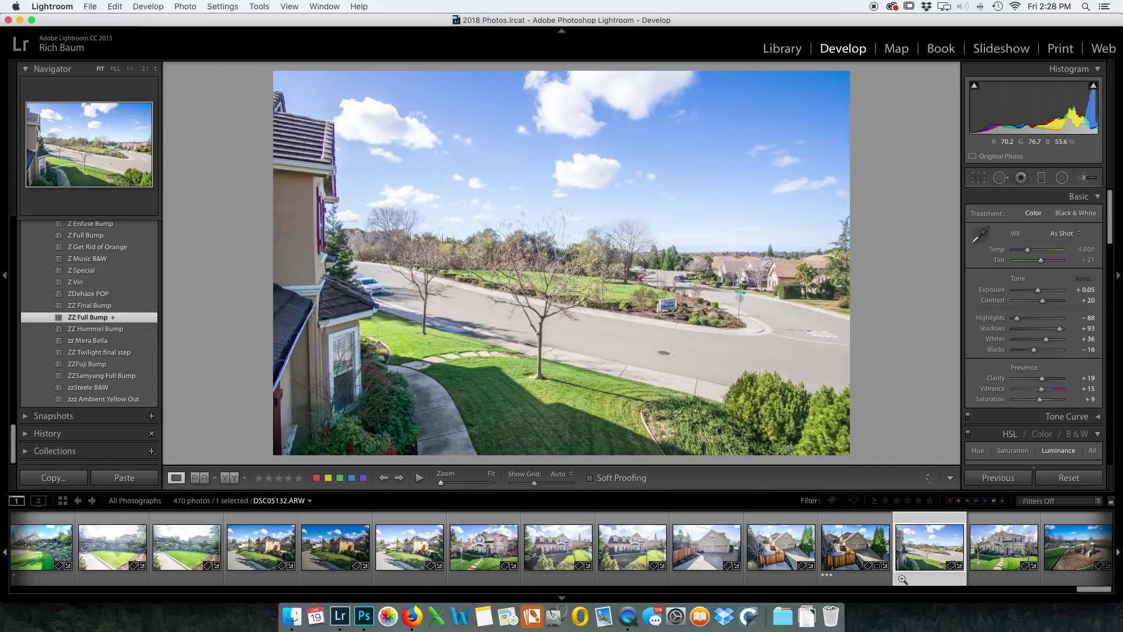
click(1053, 562)
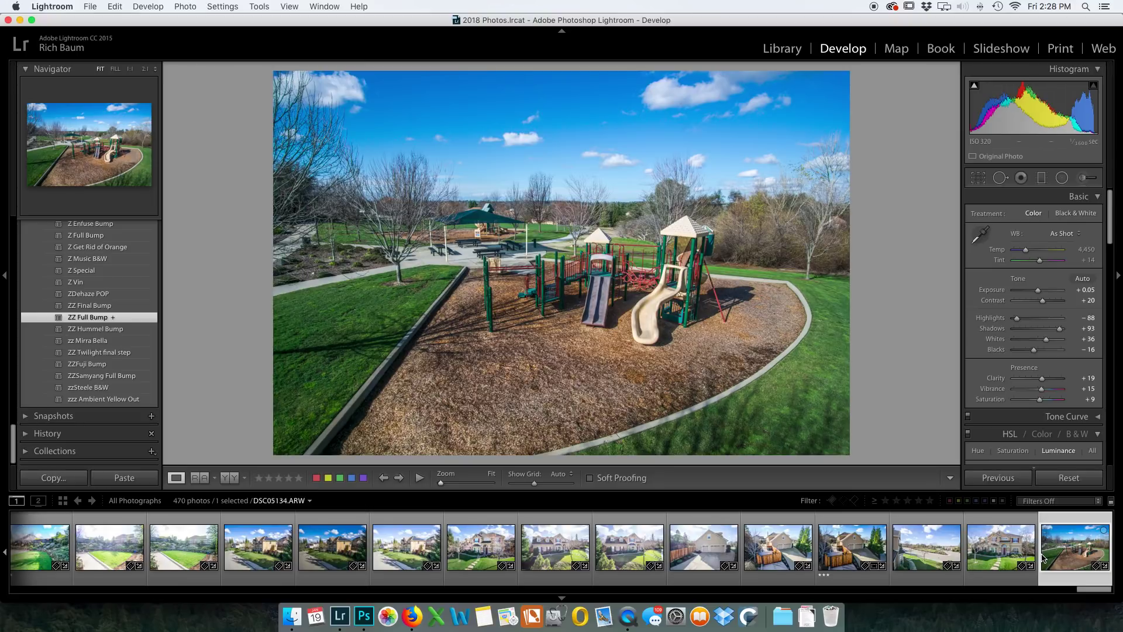
click(997, 539)
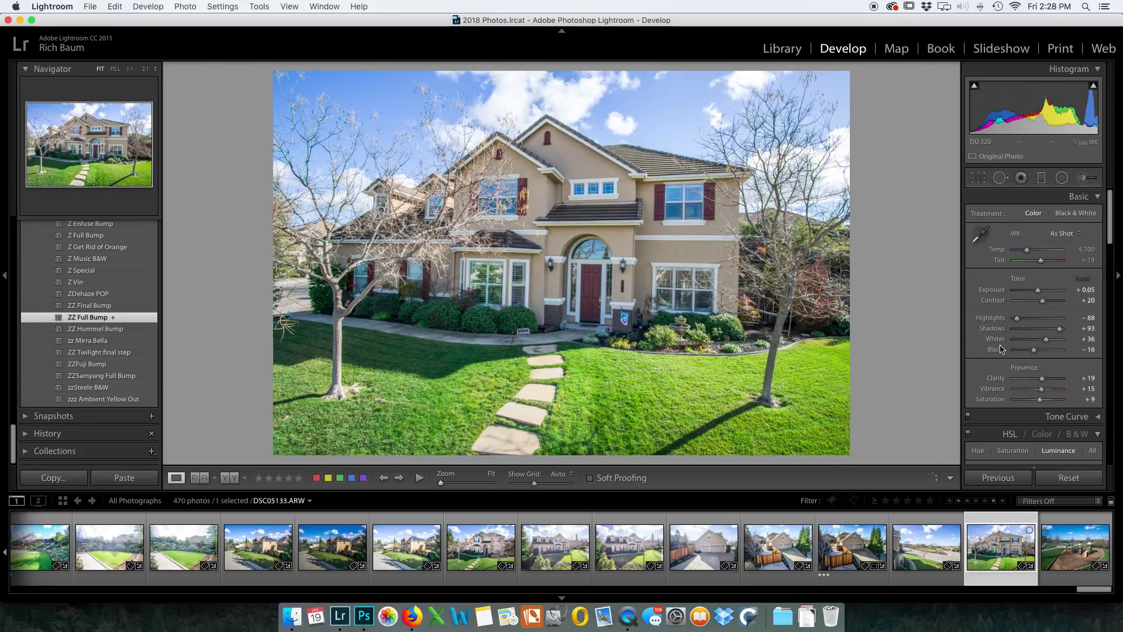
- Try and undo Upright Auto, then set Transform Vertical to +14 with Constrain Crop on
scroll(1001, 348, down, 10)
scroll(1012, 343, down, 12)
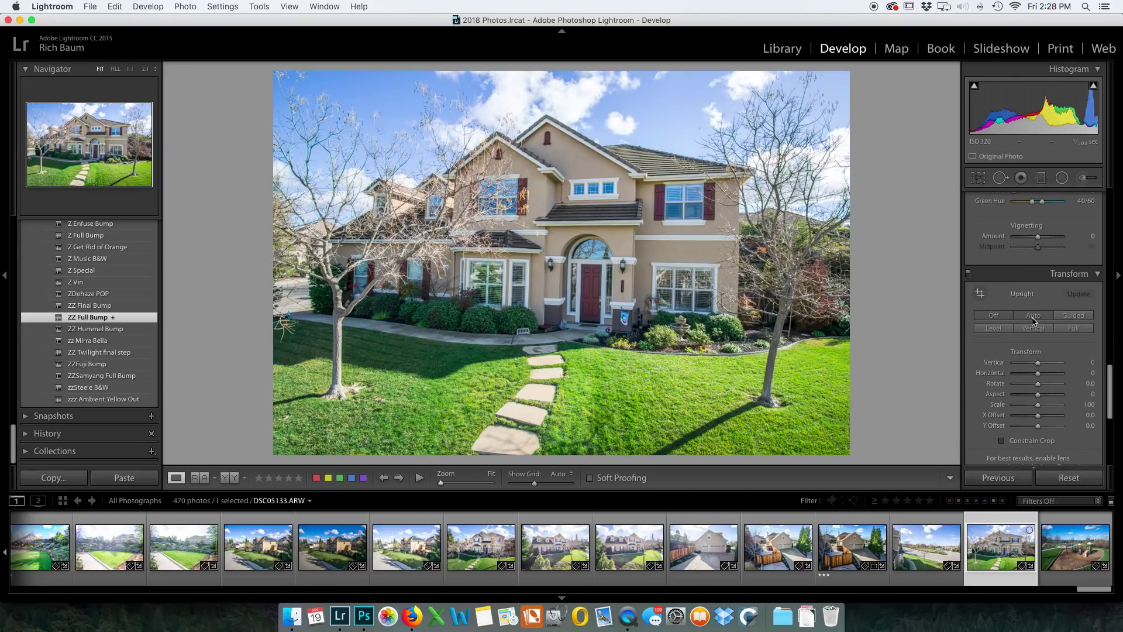
click(1032, 319)
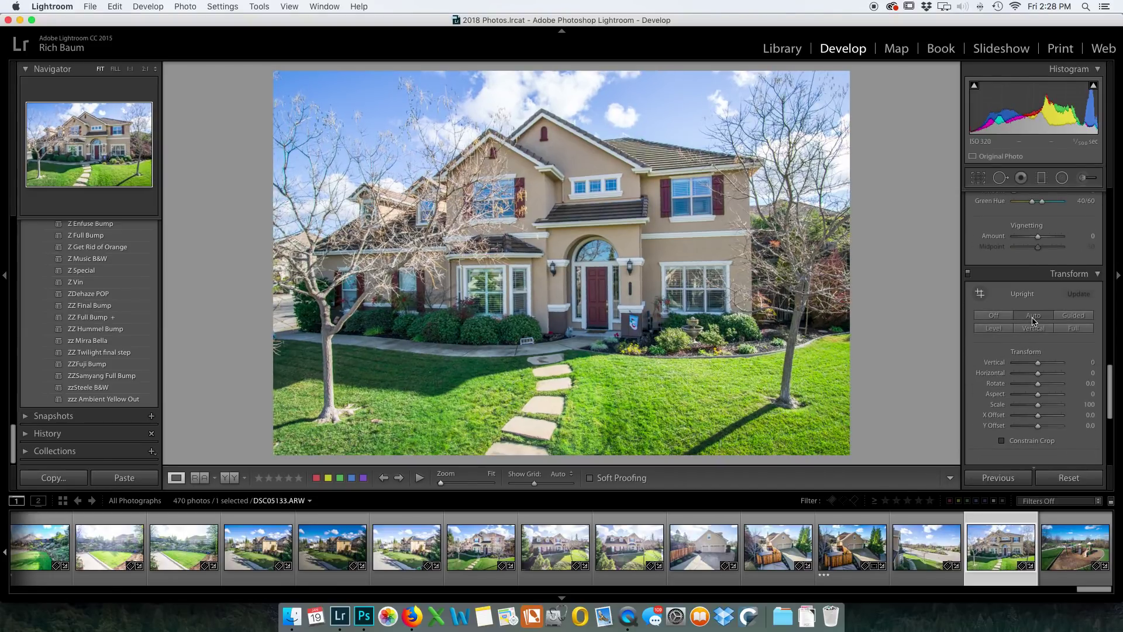
key(super+z)
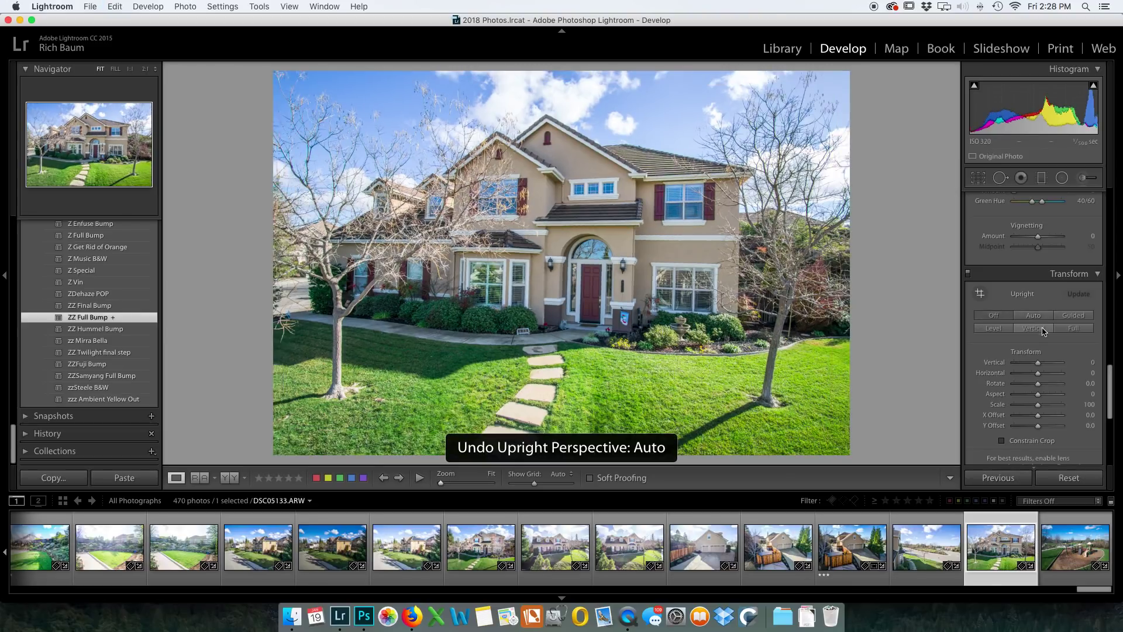
drag(1038, 362, 1041, 365)
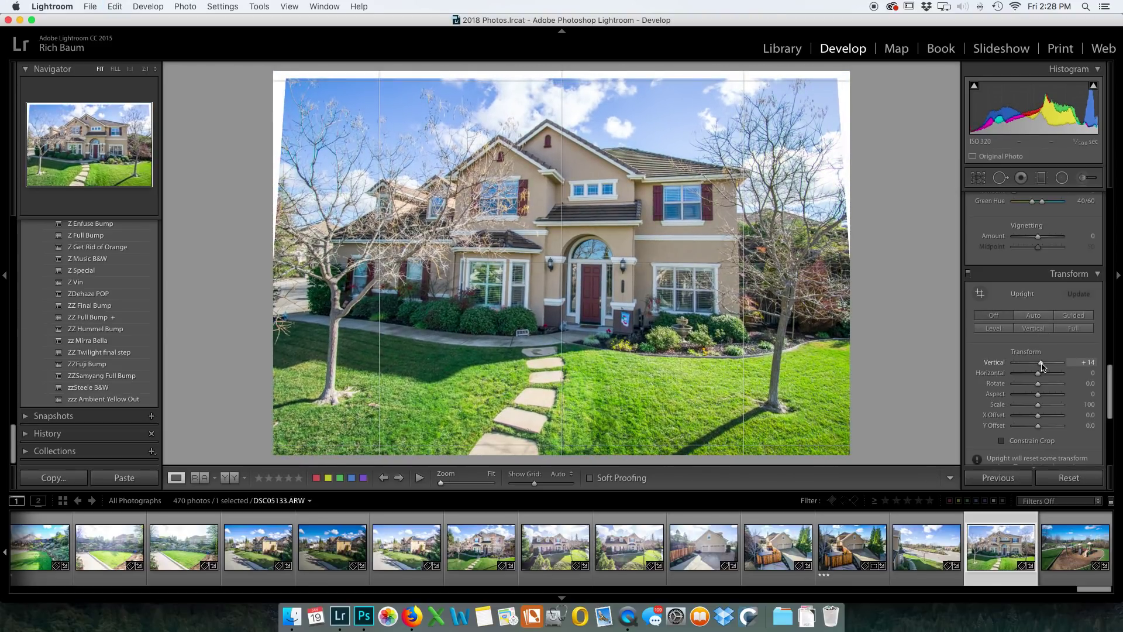
click(1002, 441)
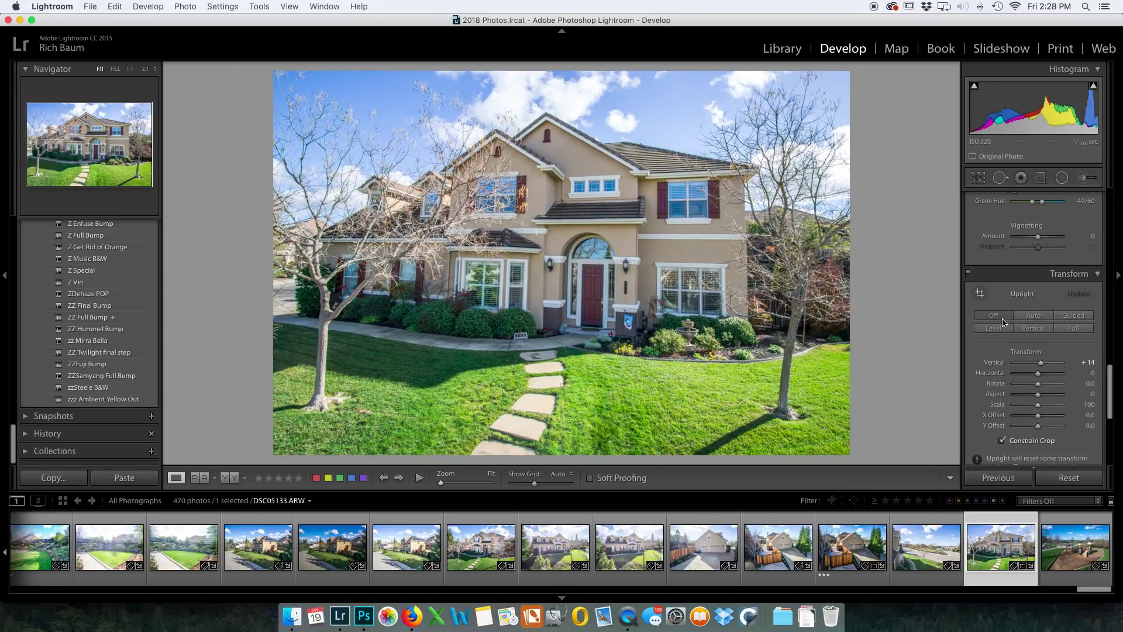
- Lower Exposure to +0.05 and warm Temp to 5,210
scroll(1005, 328, up, 10)
scroll(1005, 336, up, 2)
drag(1038, 290, 1039, 293)
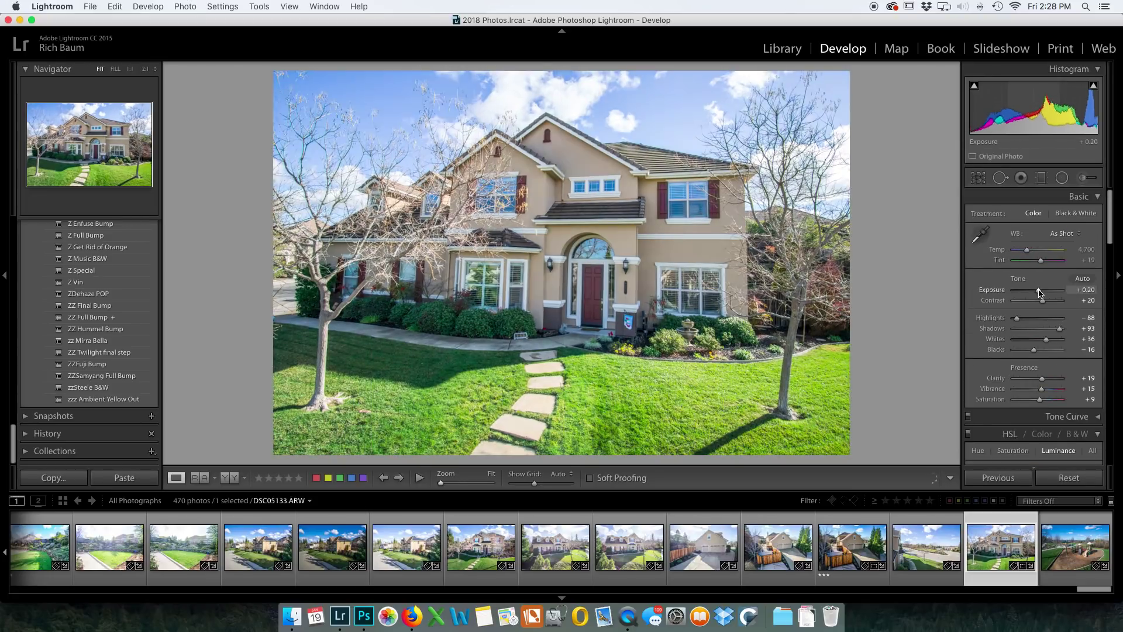
drag(1039, 292, 1039, 291)
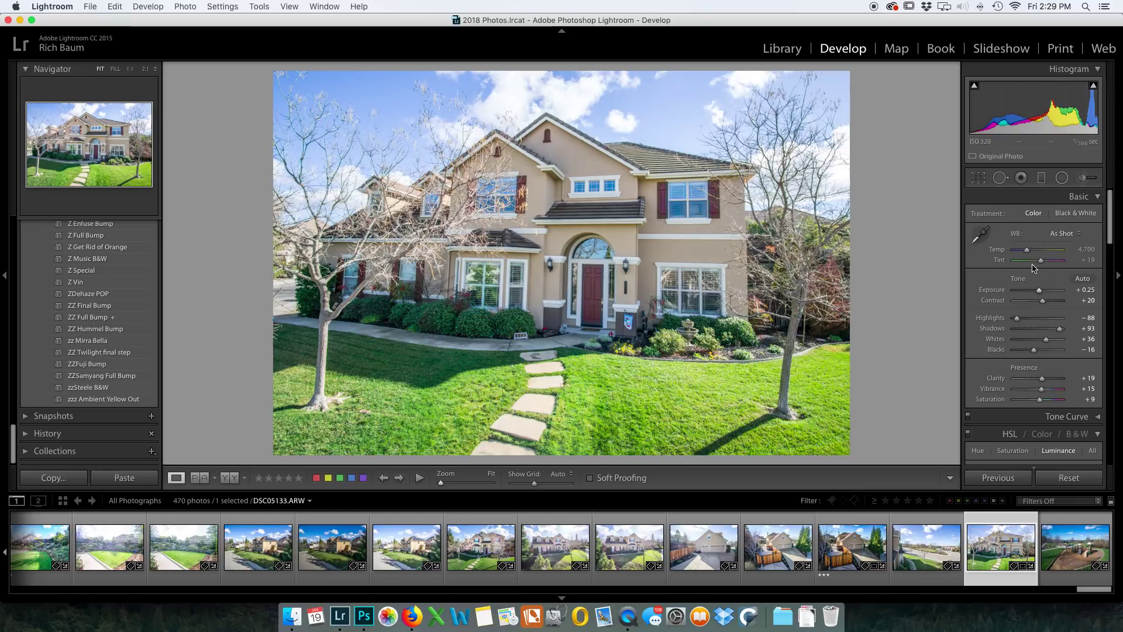
drag(1027, 251, 1039, 293)
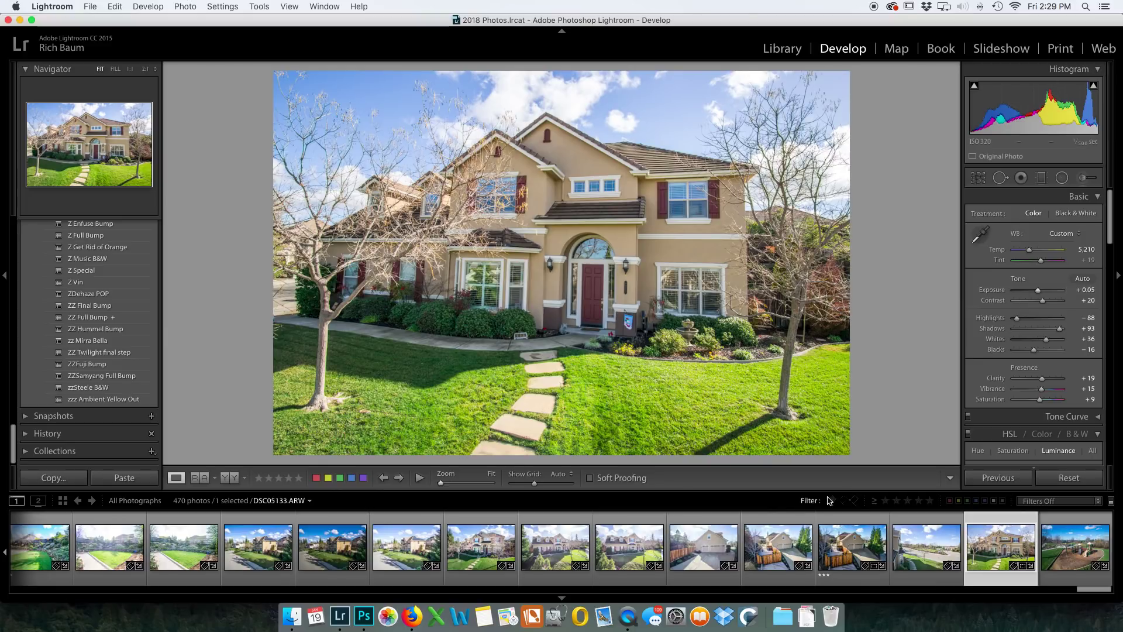
- Filter the filmstrip to 3 stars and higher, showing 114 of 470 photos
click(906, 501)
click(906, 502)
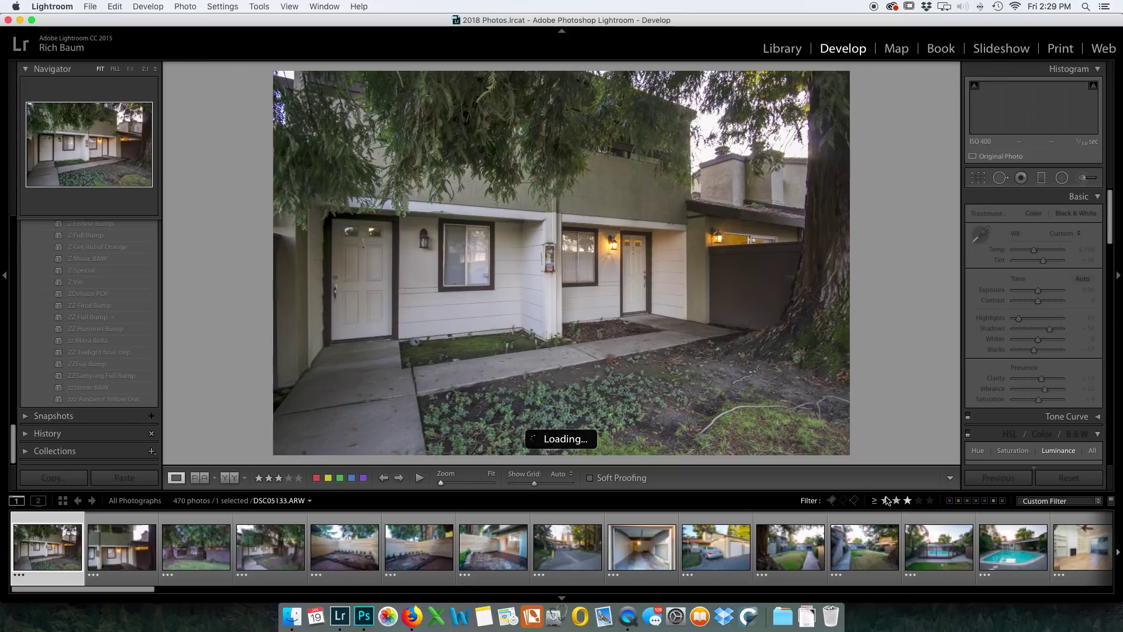
scroll(542, 545, down, 5)
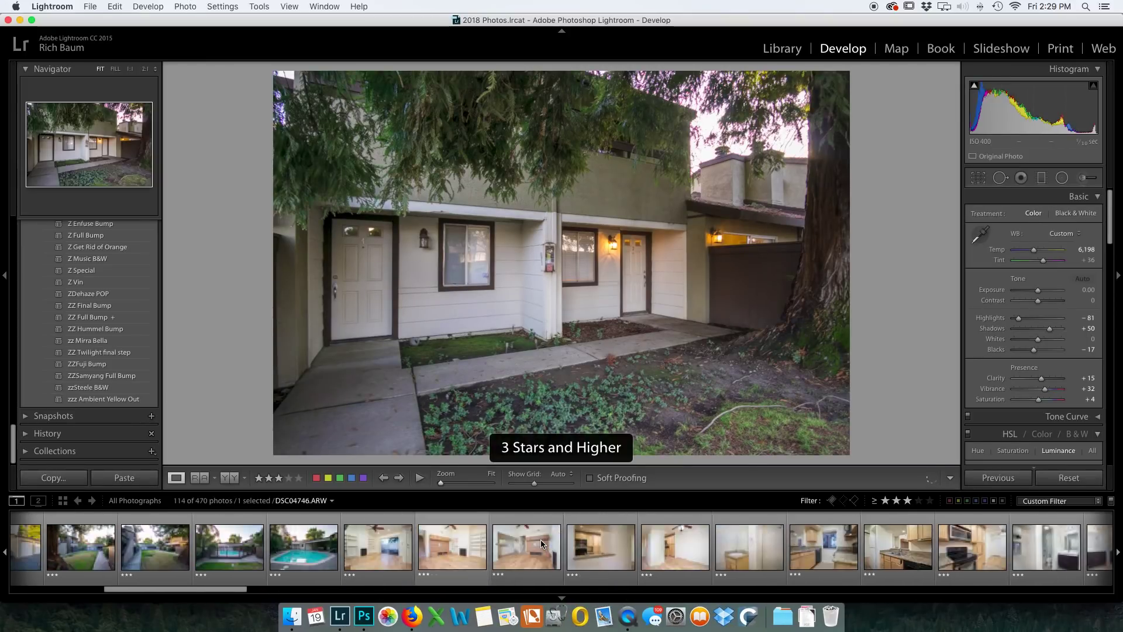